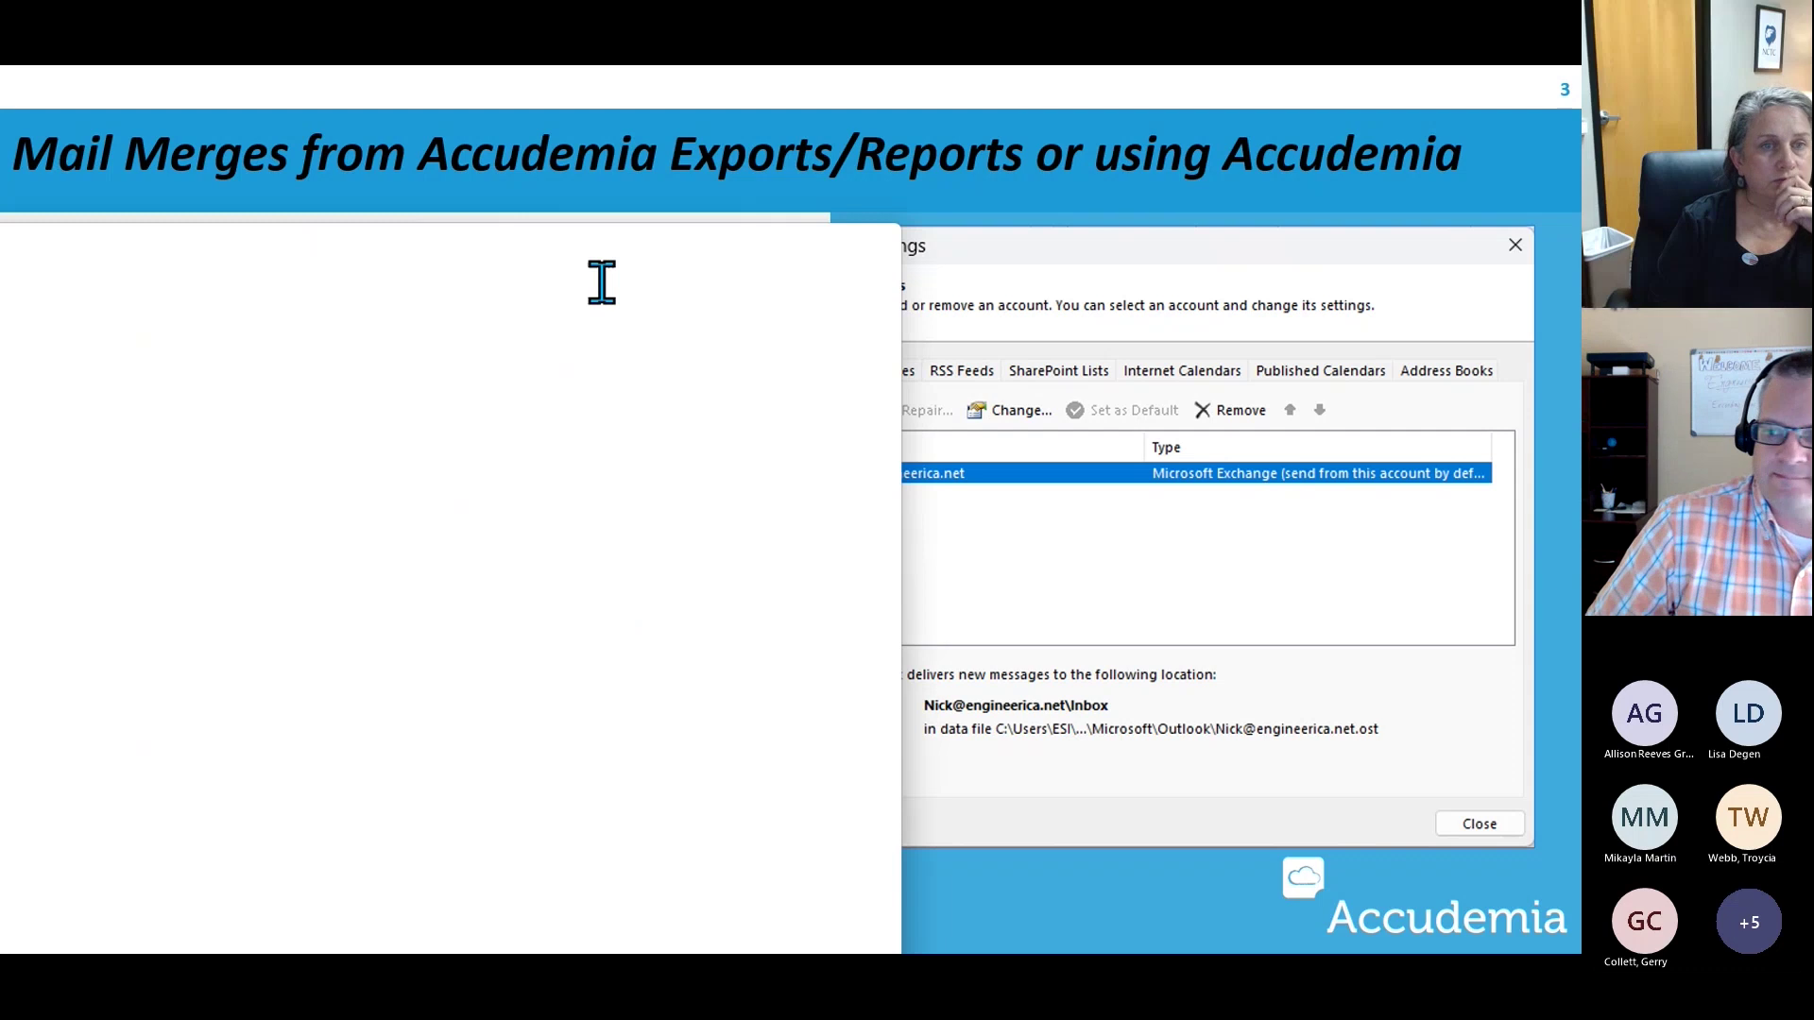
# Switch to Accudemia in the browser, close the Create Appointment form and open the Reports list.
pyautogui.hotkey('alt', 'Tab')
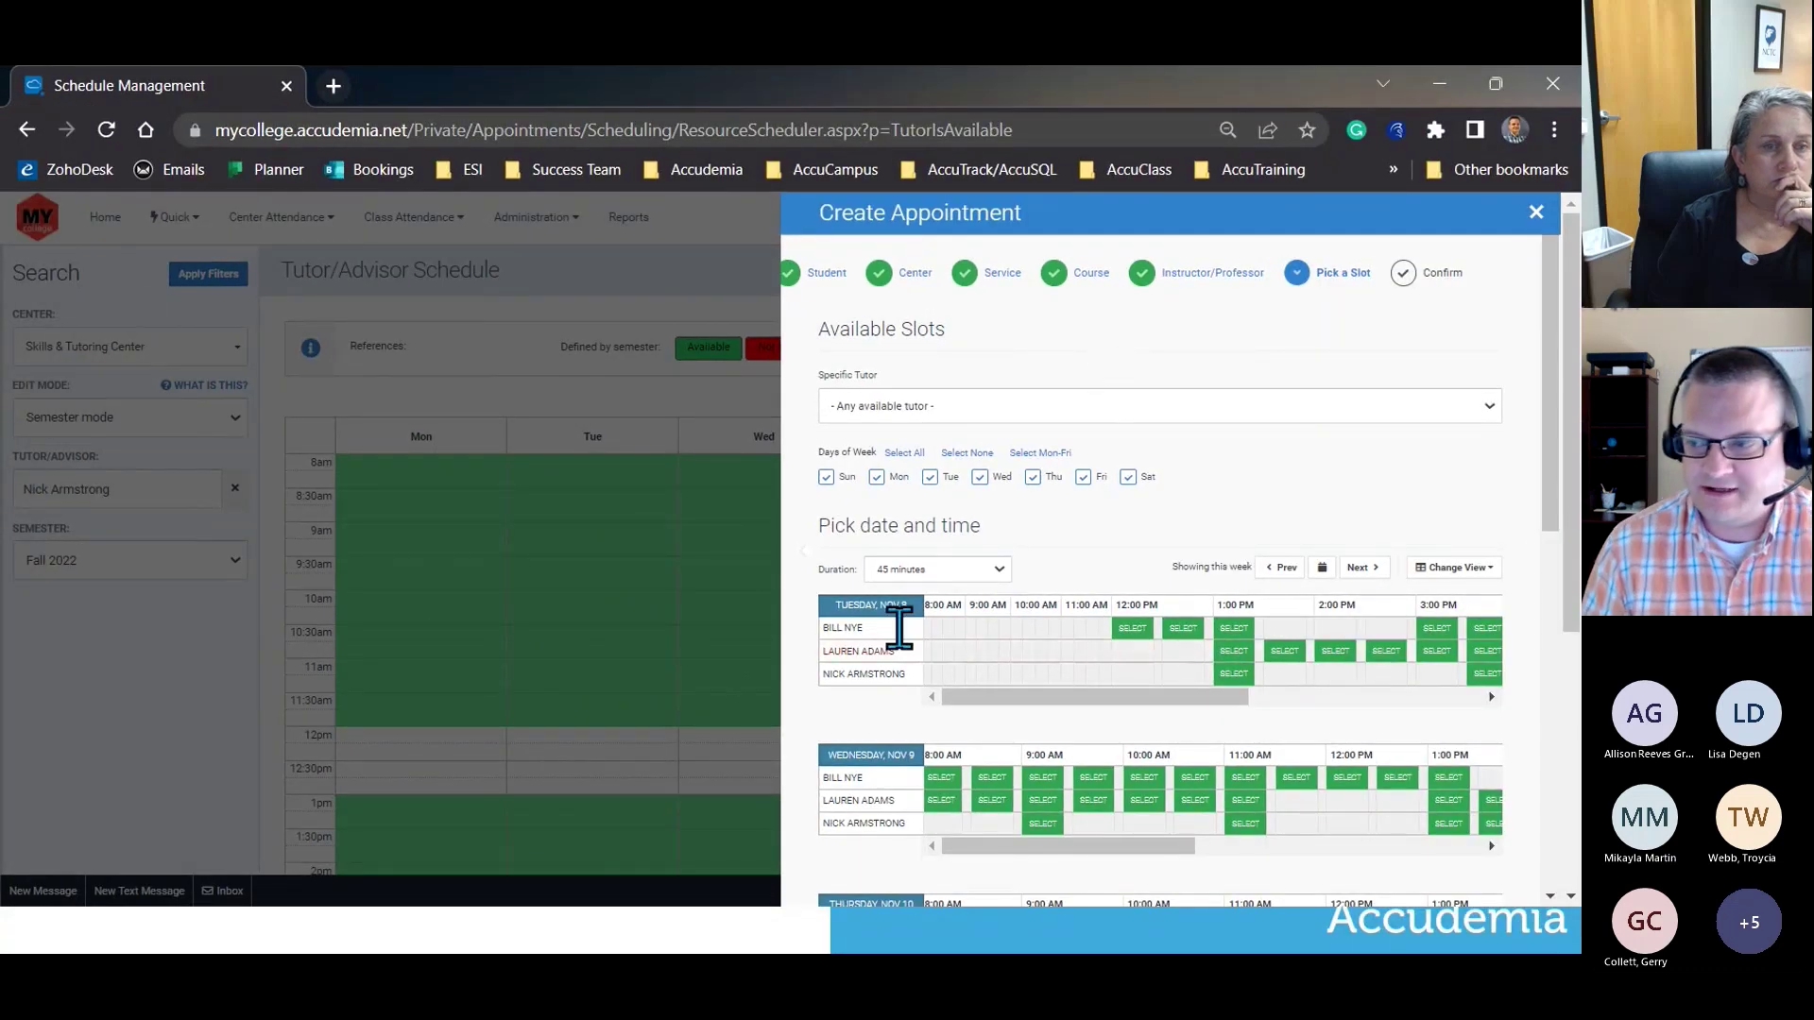
pyautogui.click(1536, 211)
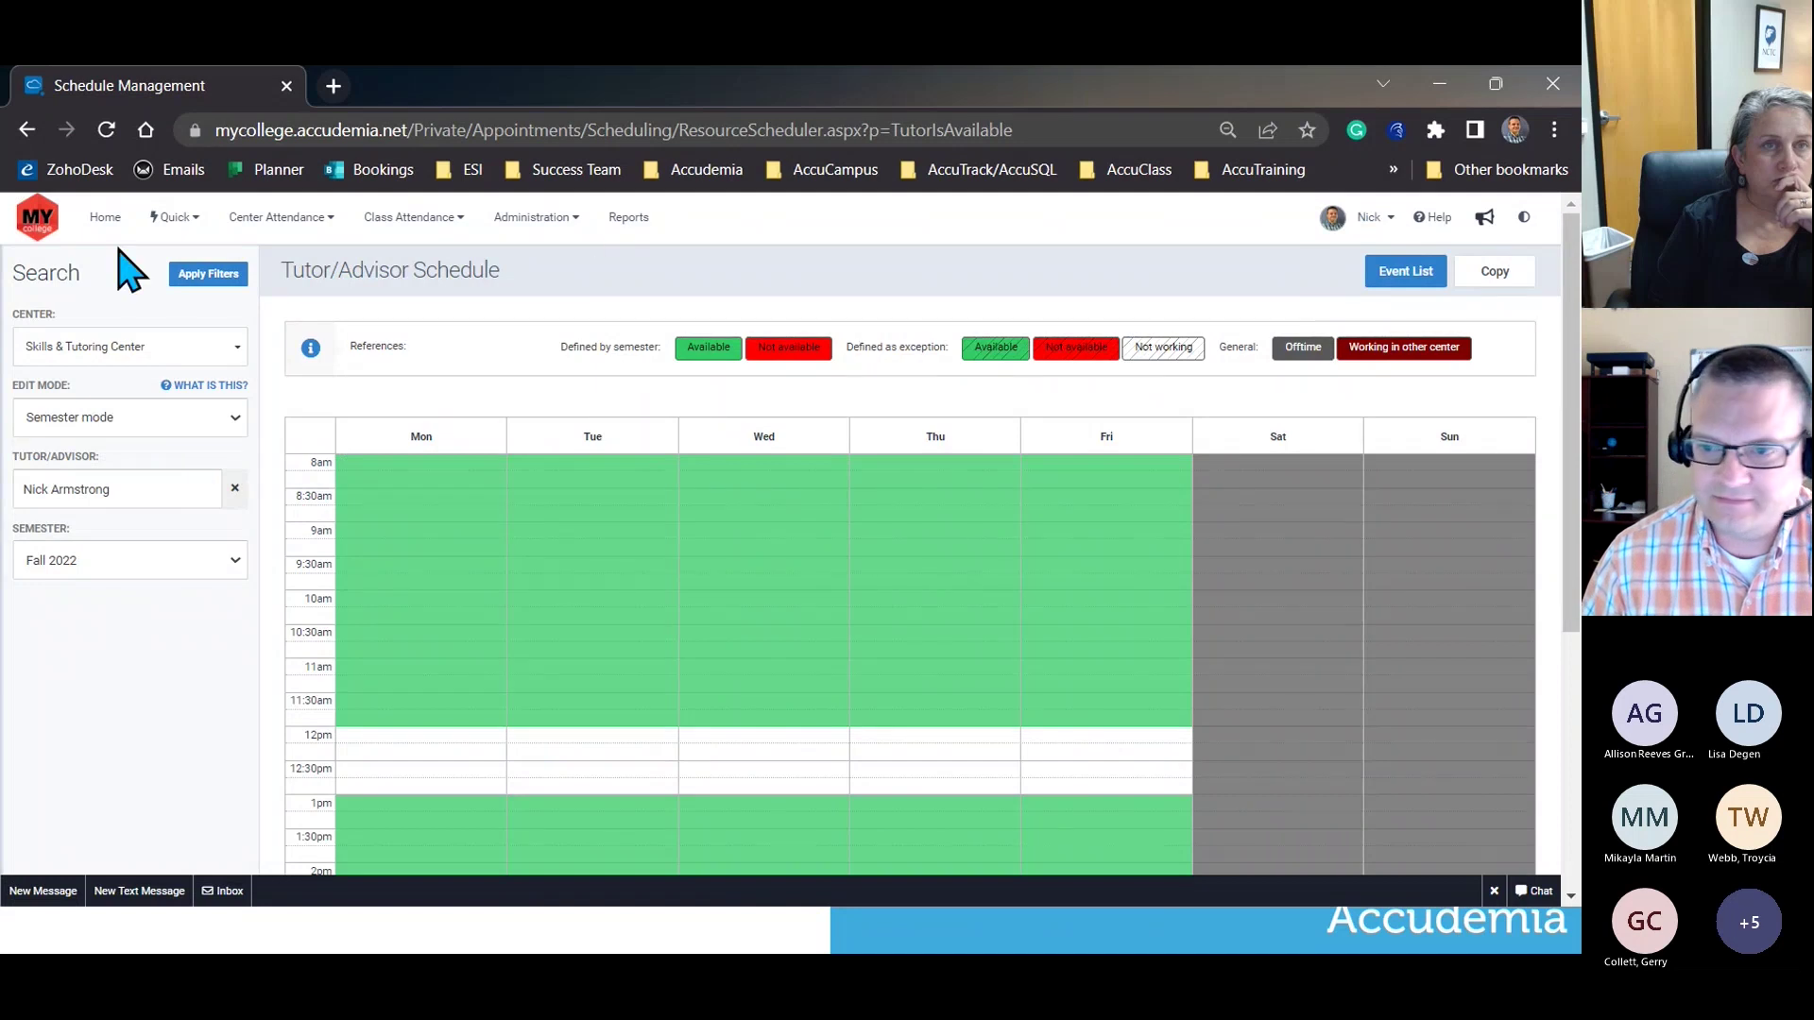
pyautogui.click(102, 220)
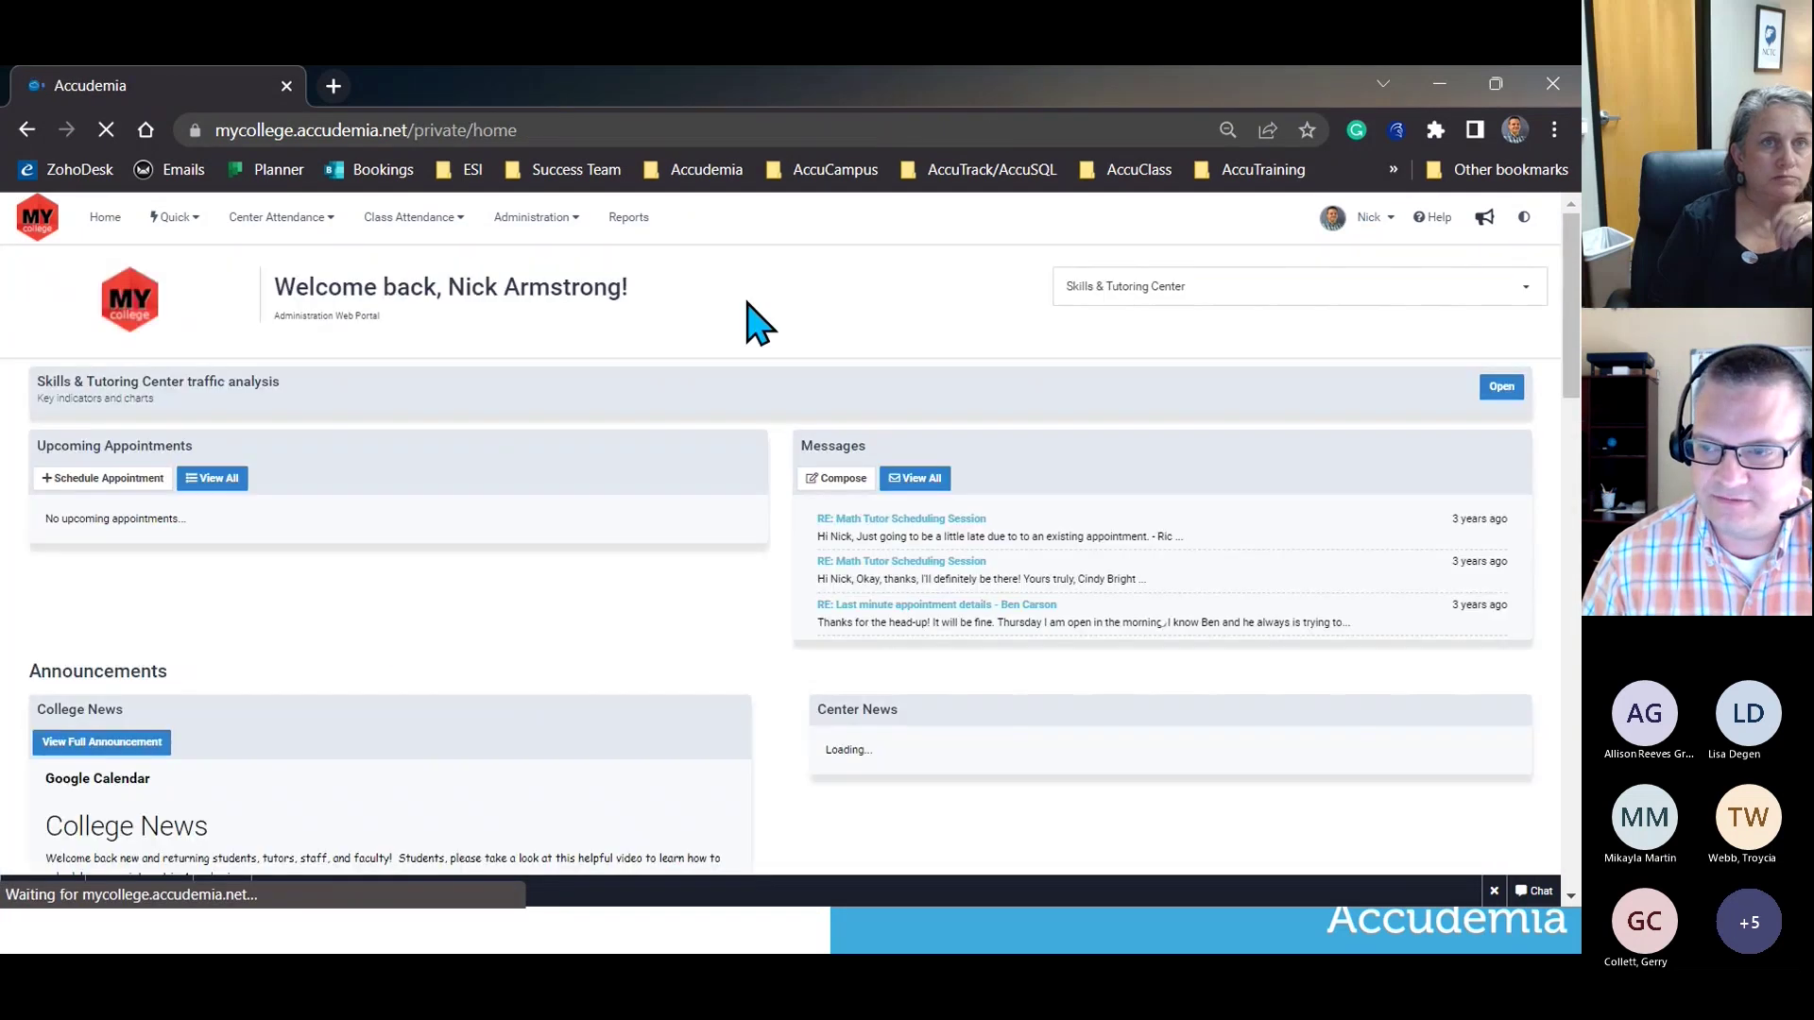
pyautogui.click(628, 219)
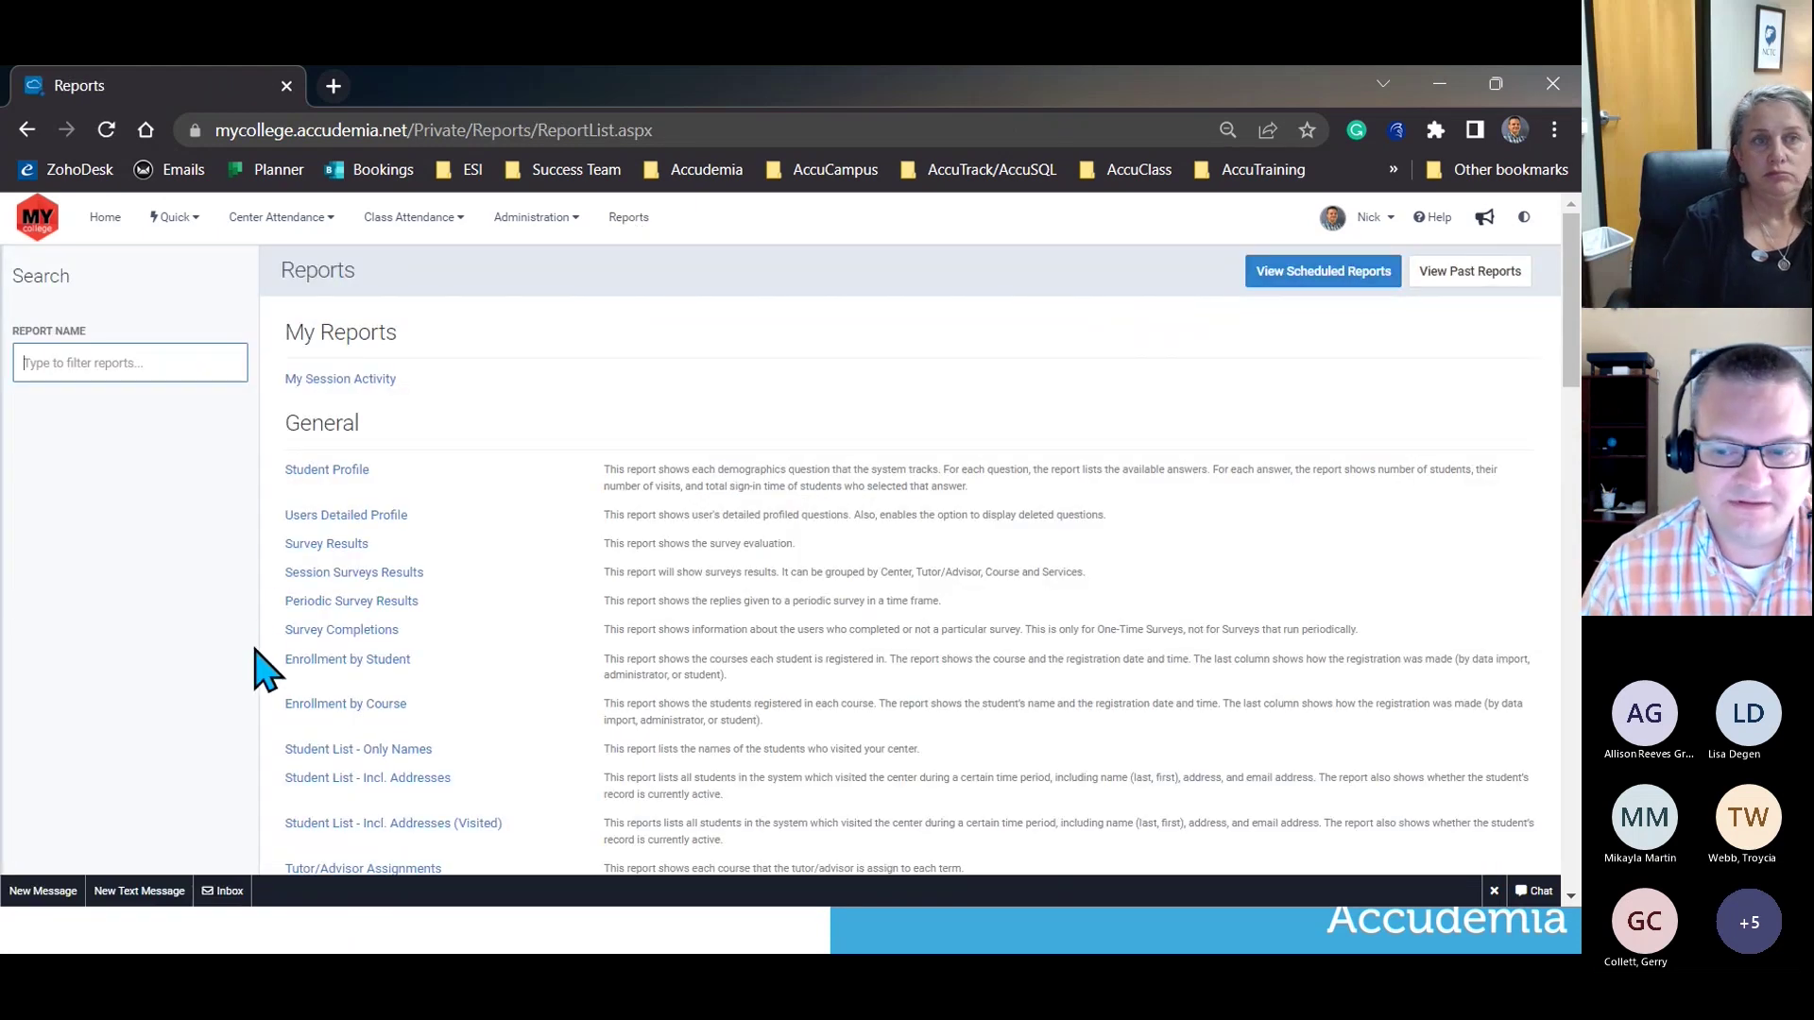
# Search the report list for "cont" and for "visit" to compare the matching reports.
pyautogui.click(159, 374)
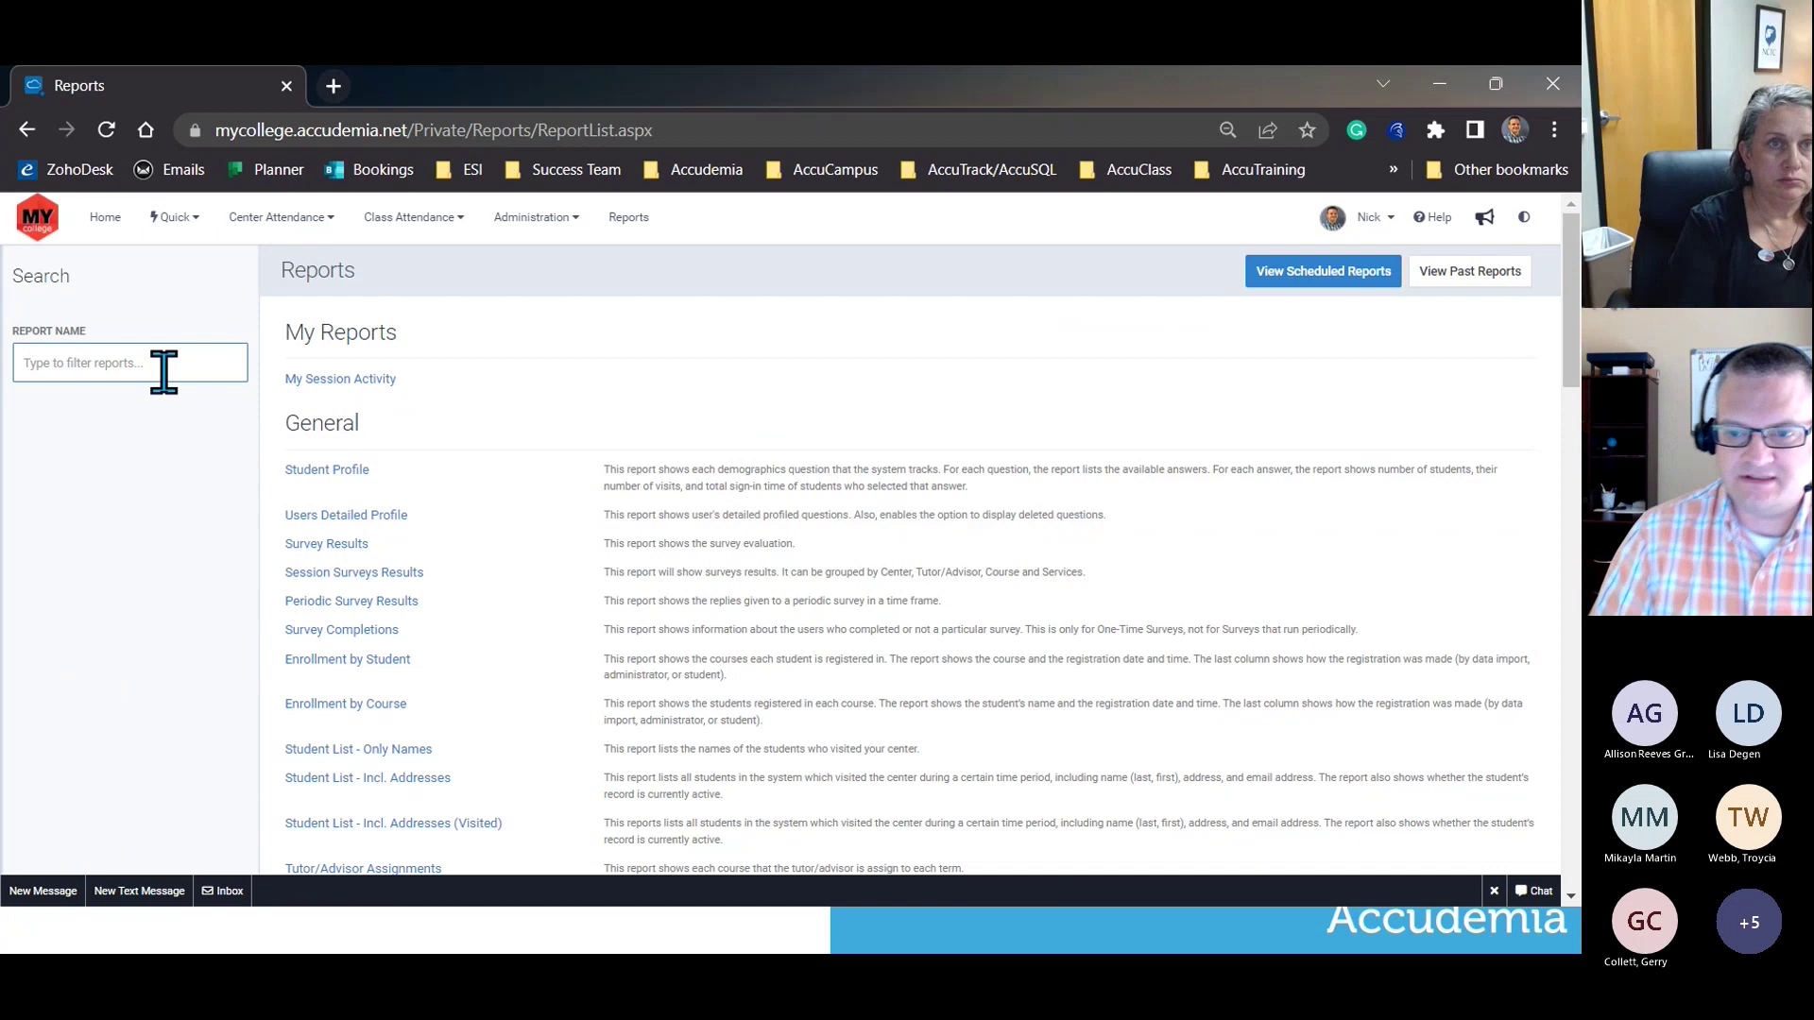
pyautogui.write('co')
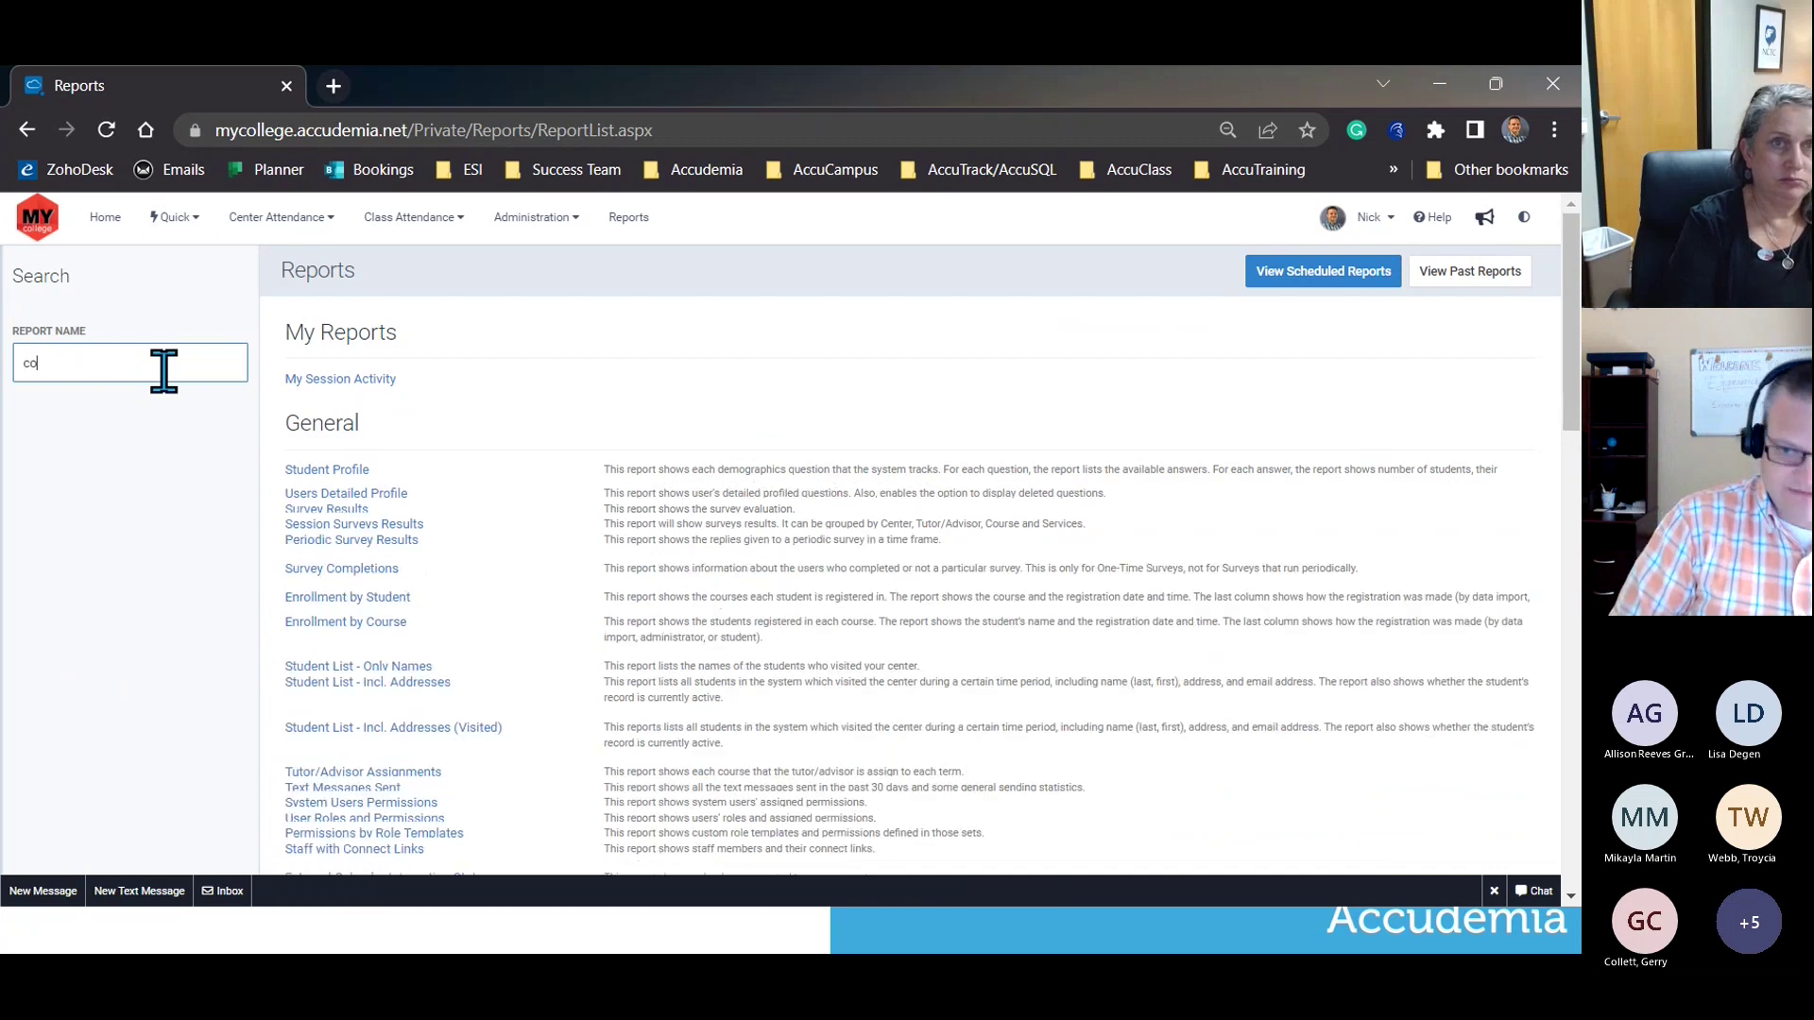
pyautogui.write('ntact')
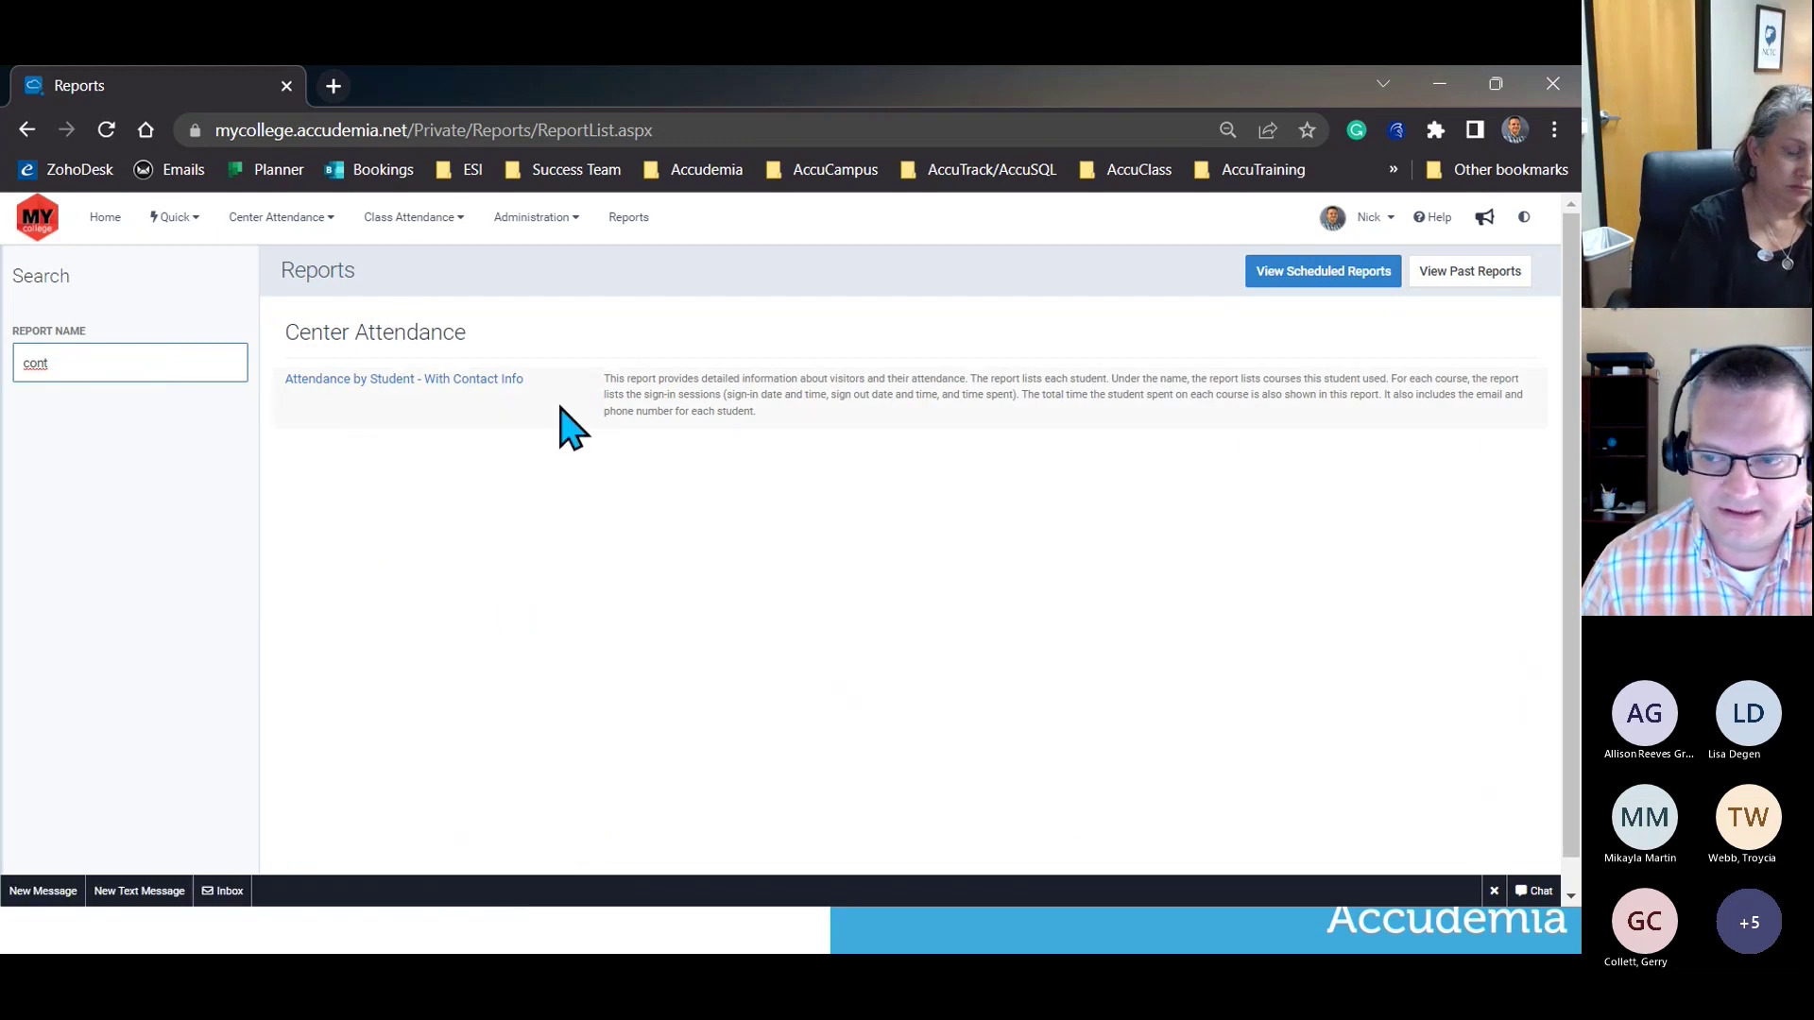
pyautogui.doubleClick(98, 362)
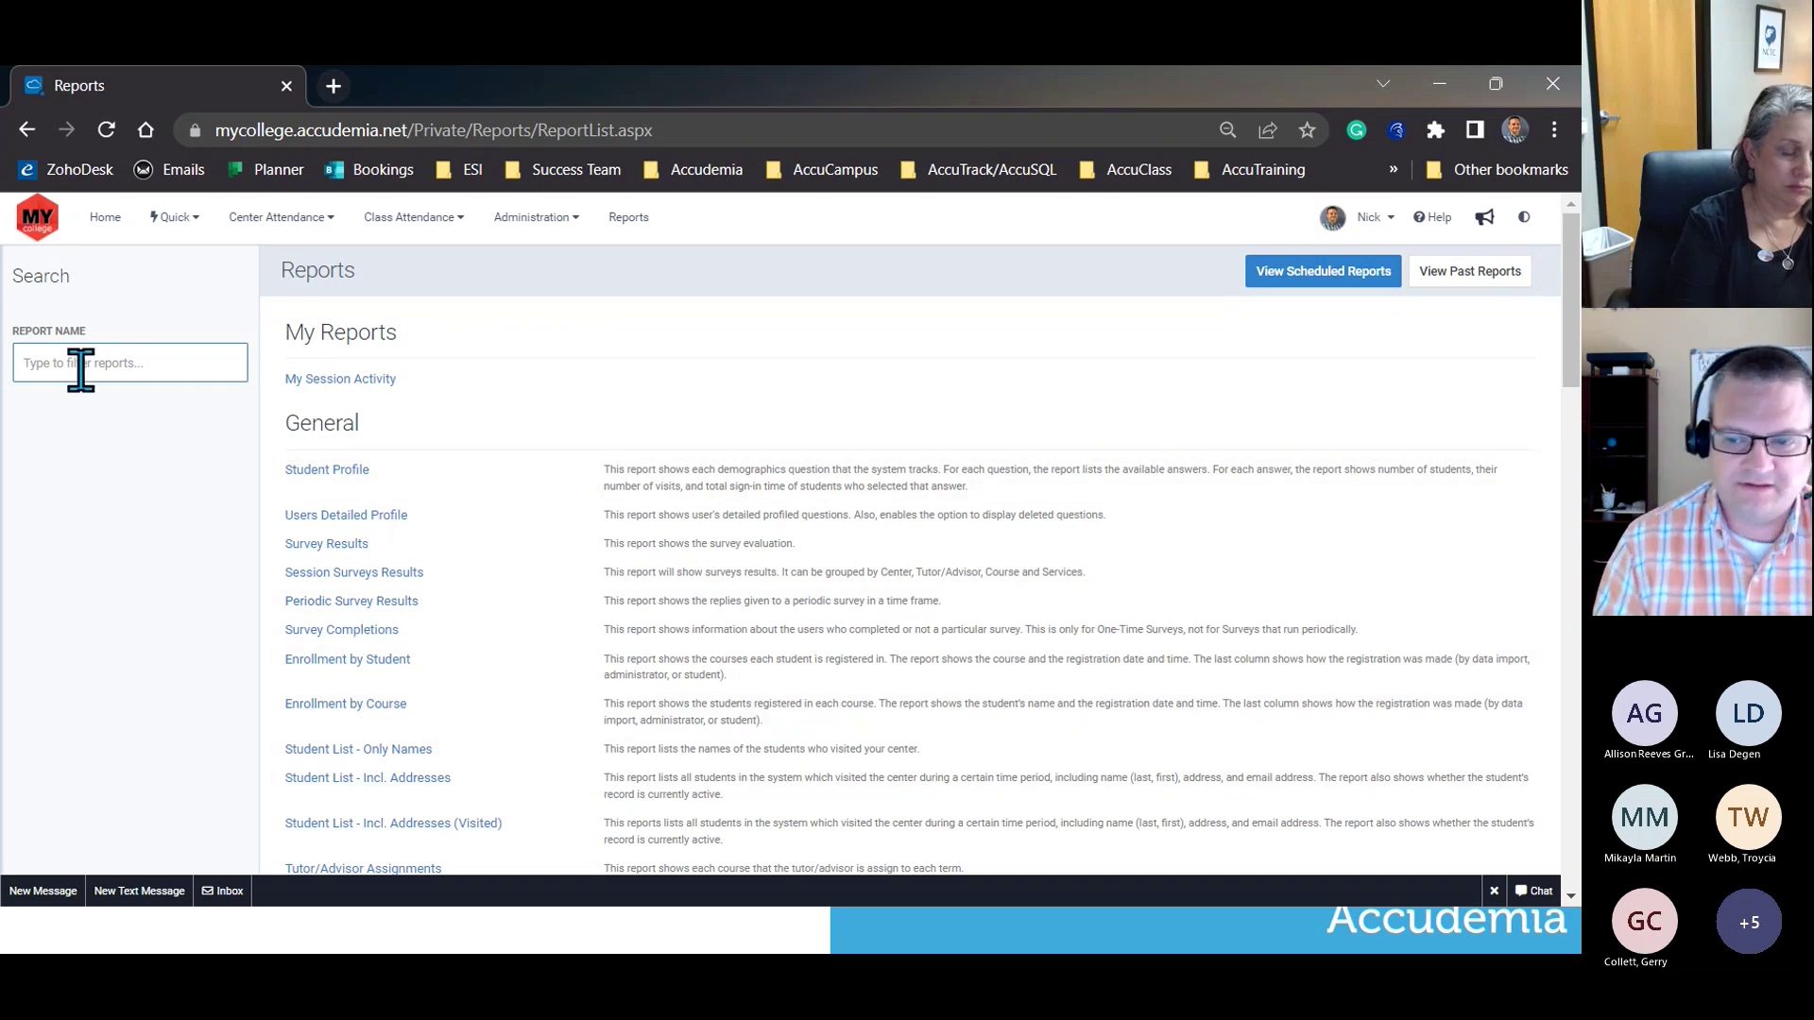
pyautogui.write('visit')
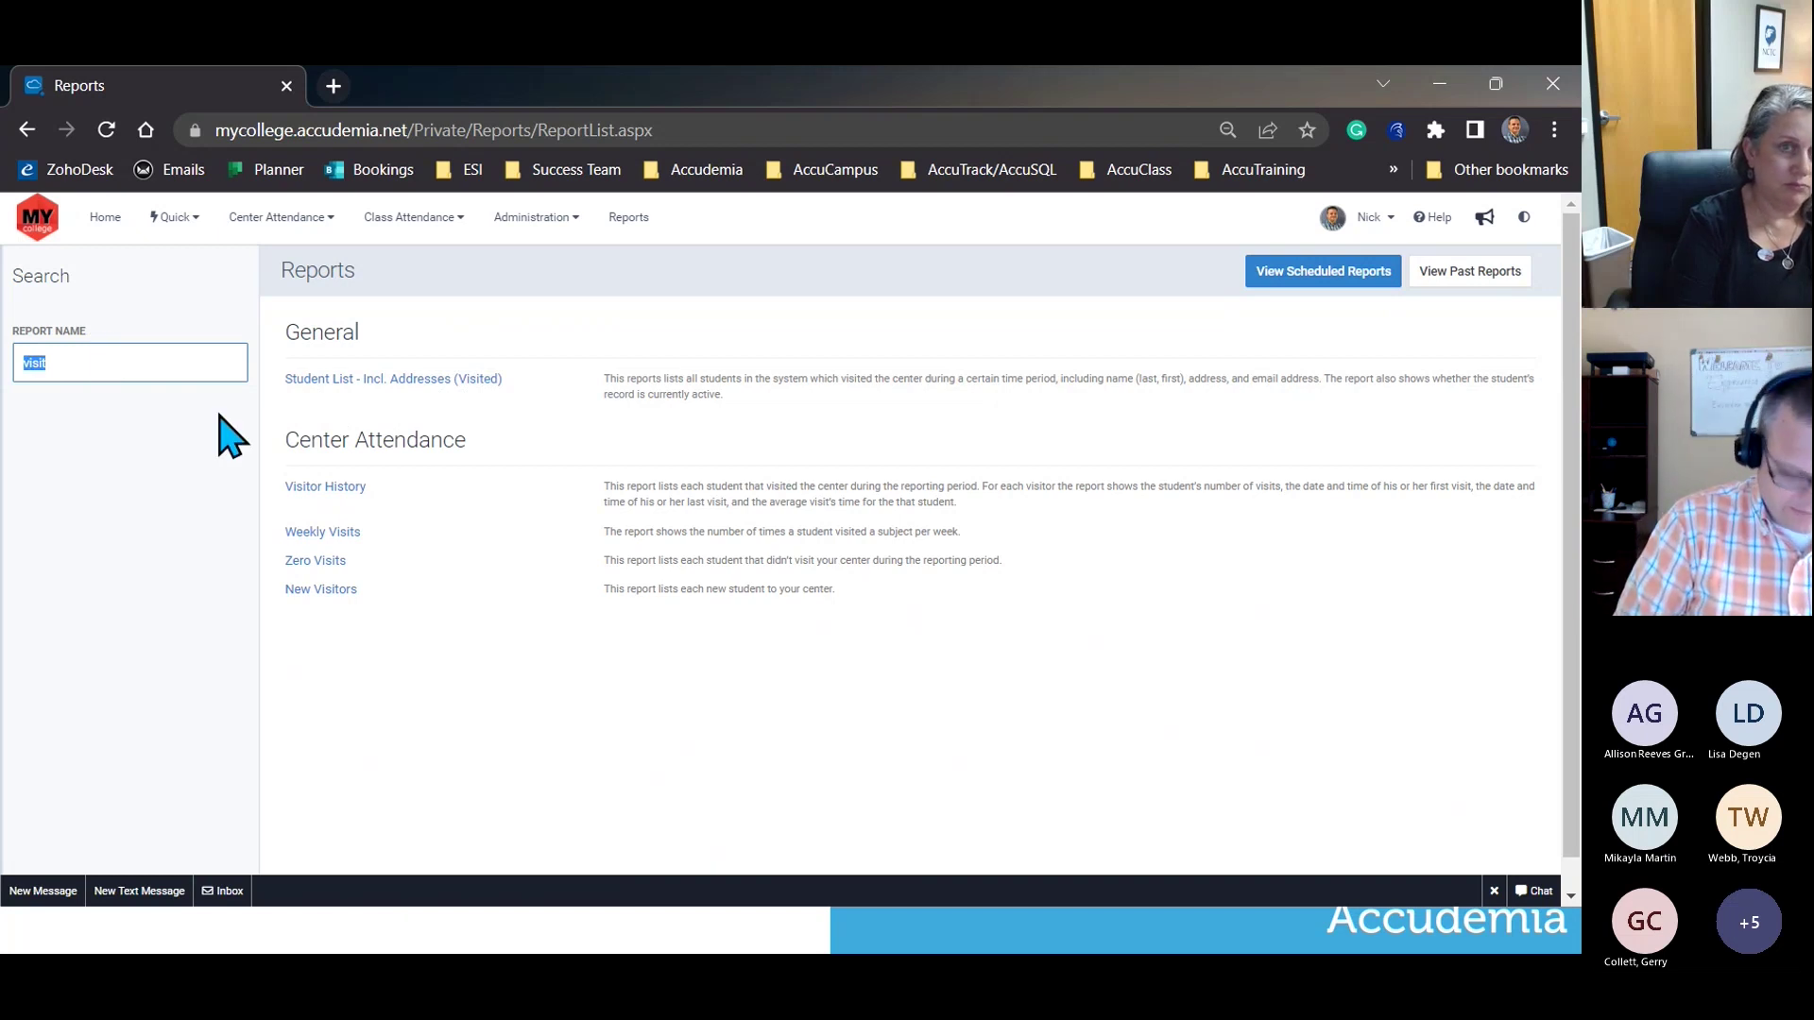
# Filter the reports by "con" and open Attendance by Student - With Contact Info.
pyautogui.write('con')
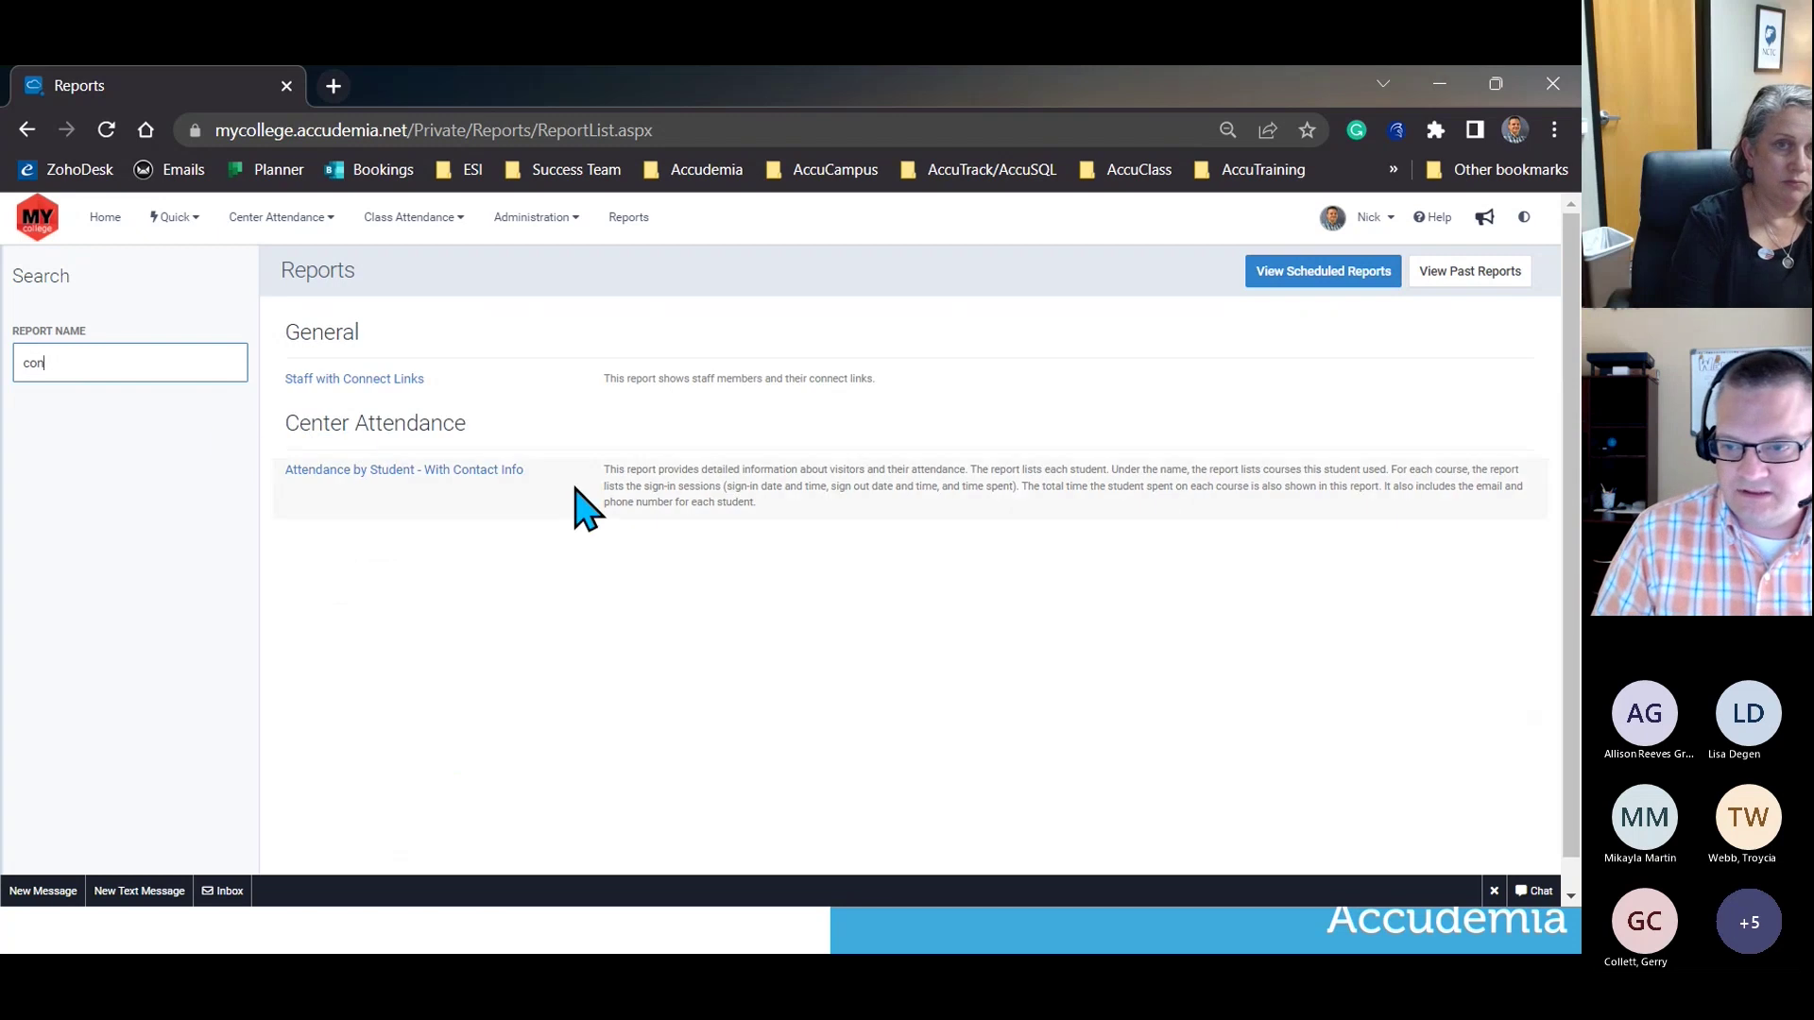
pyautogui.click(487, 471)
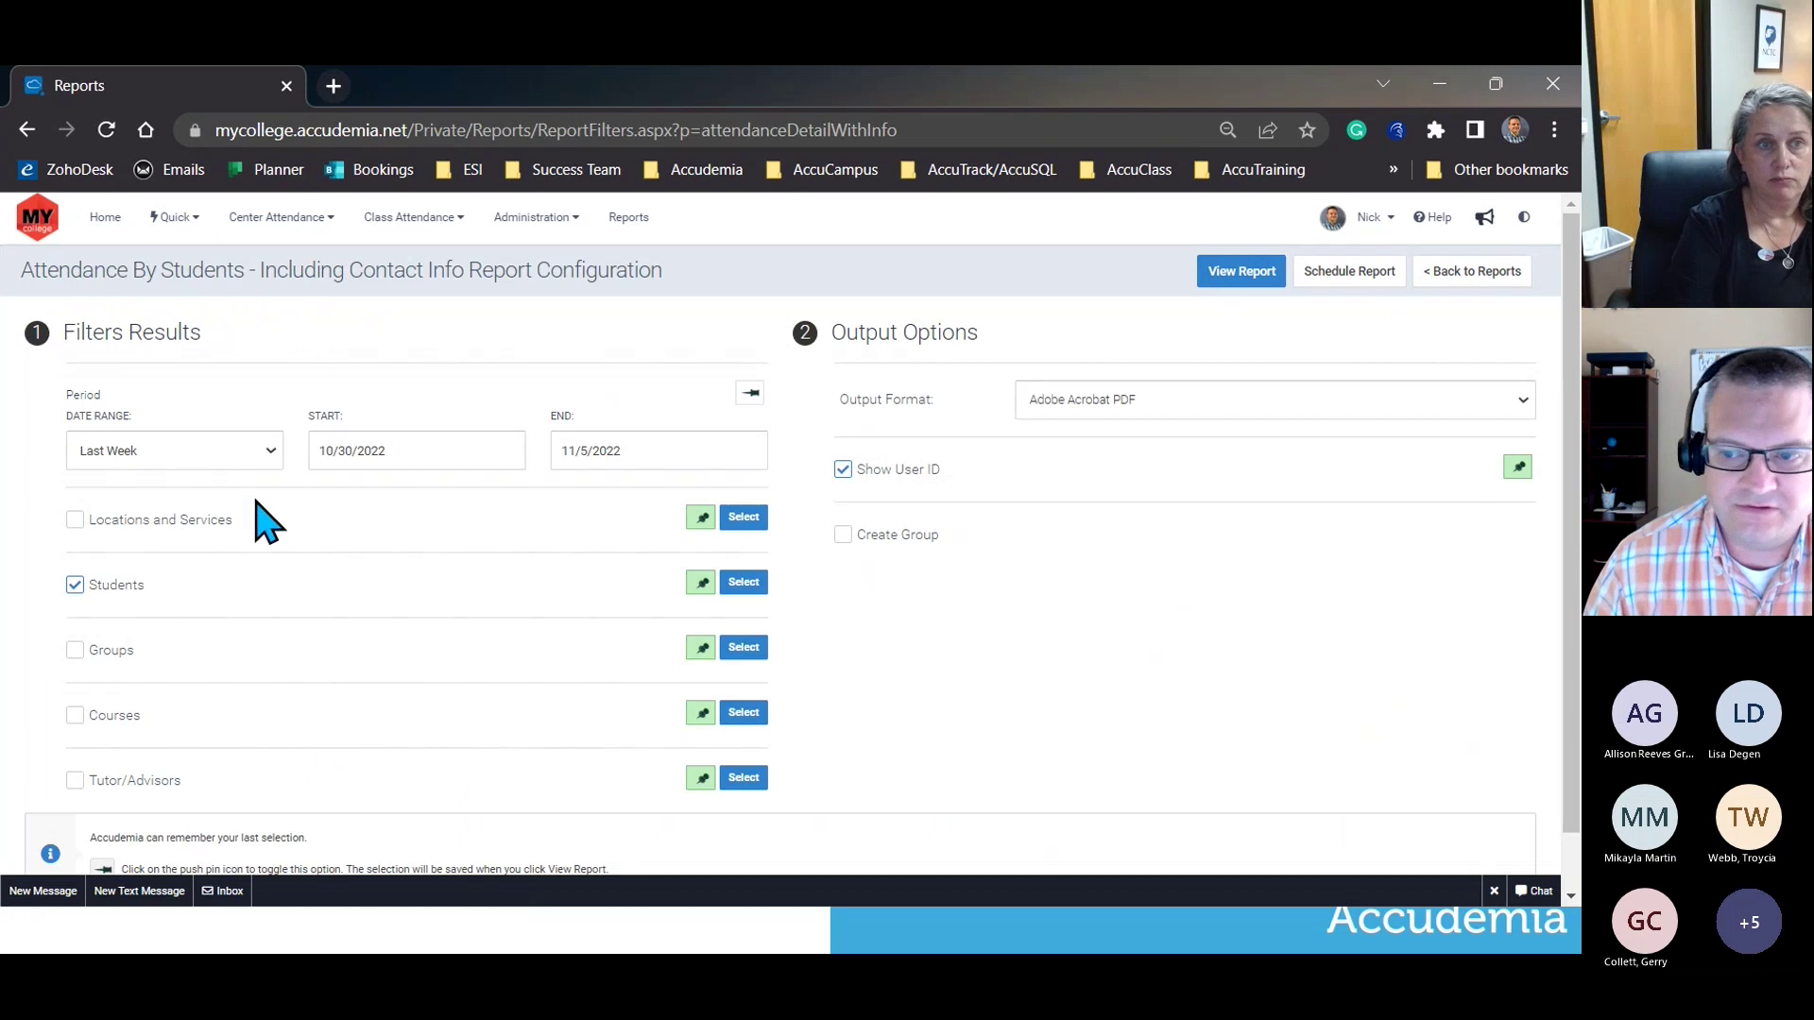
# Set the report's date range to Fall 2022 and turn off the Students filter.
pyautogui.click(273, 453)
pyautogui.moveTo(283, 585); pyautogui.dragTo(275, 494)
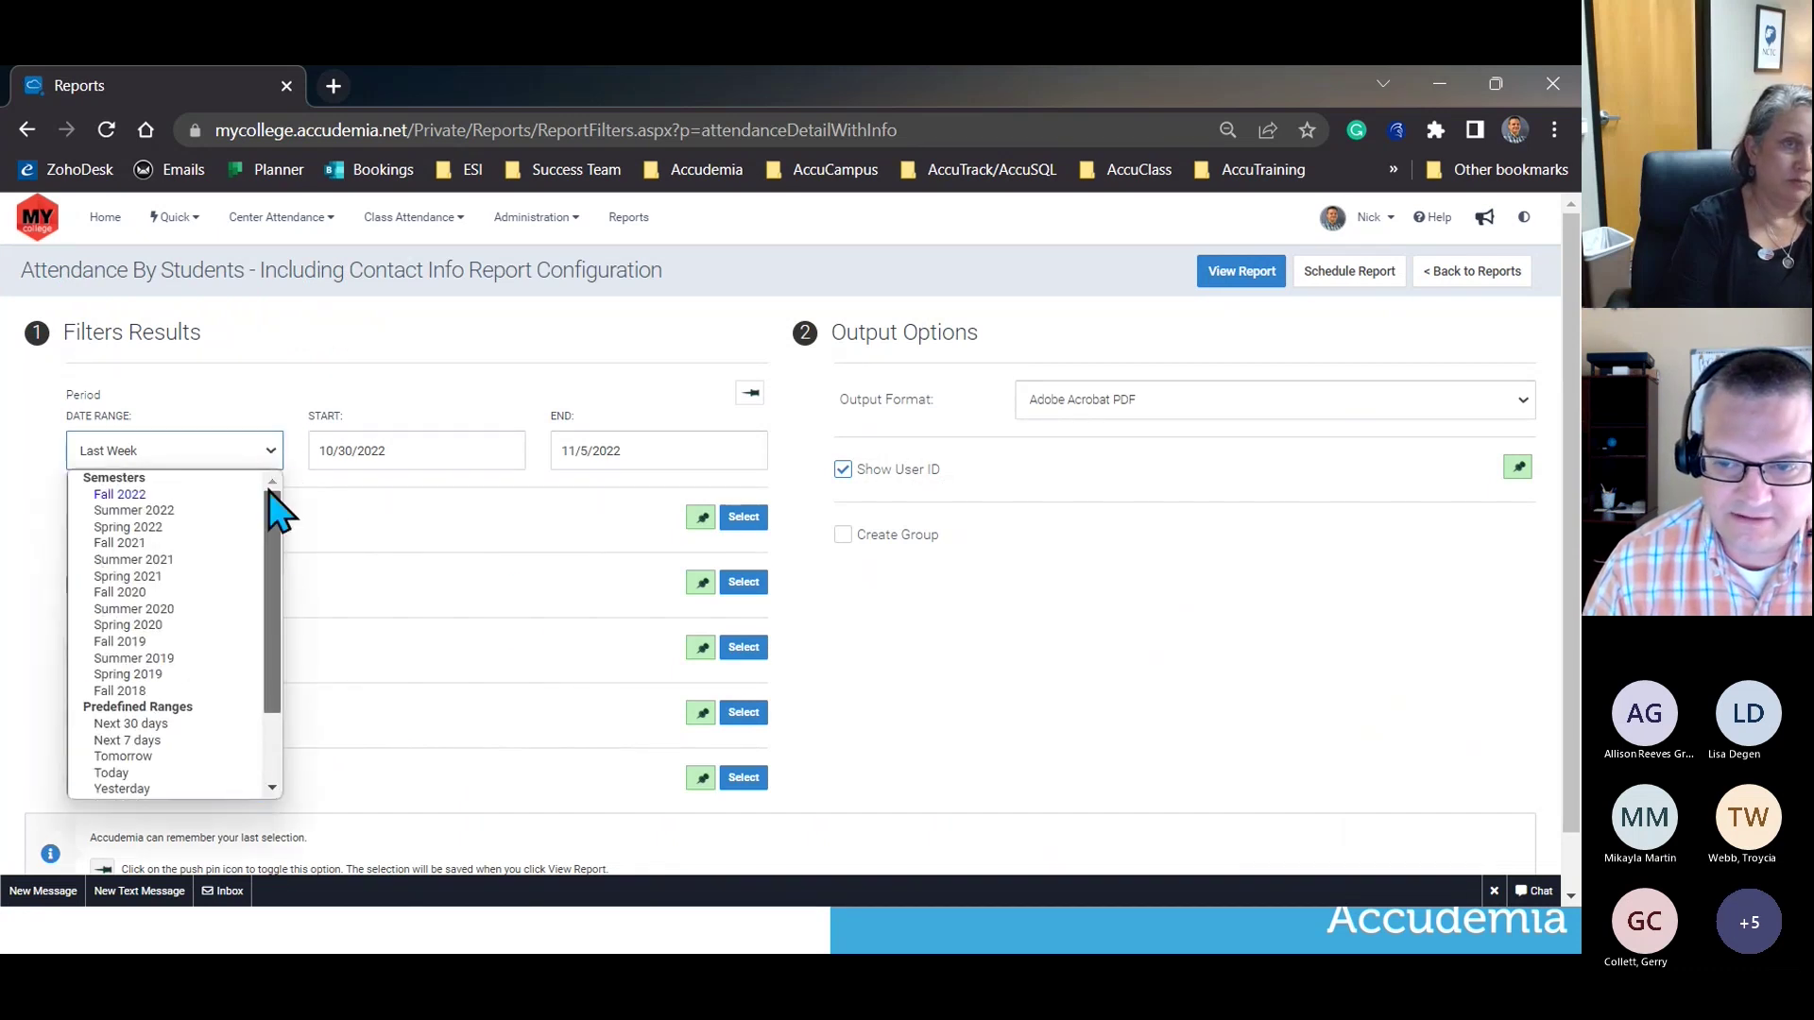
pyautogui.click(137, 508)
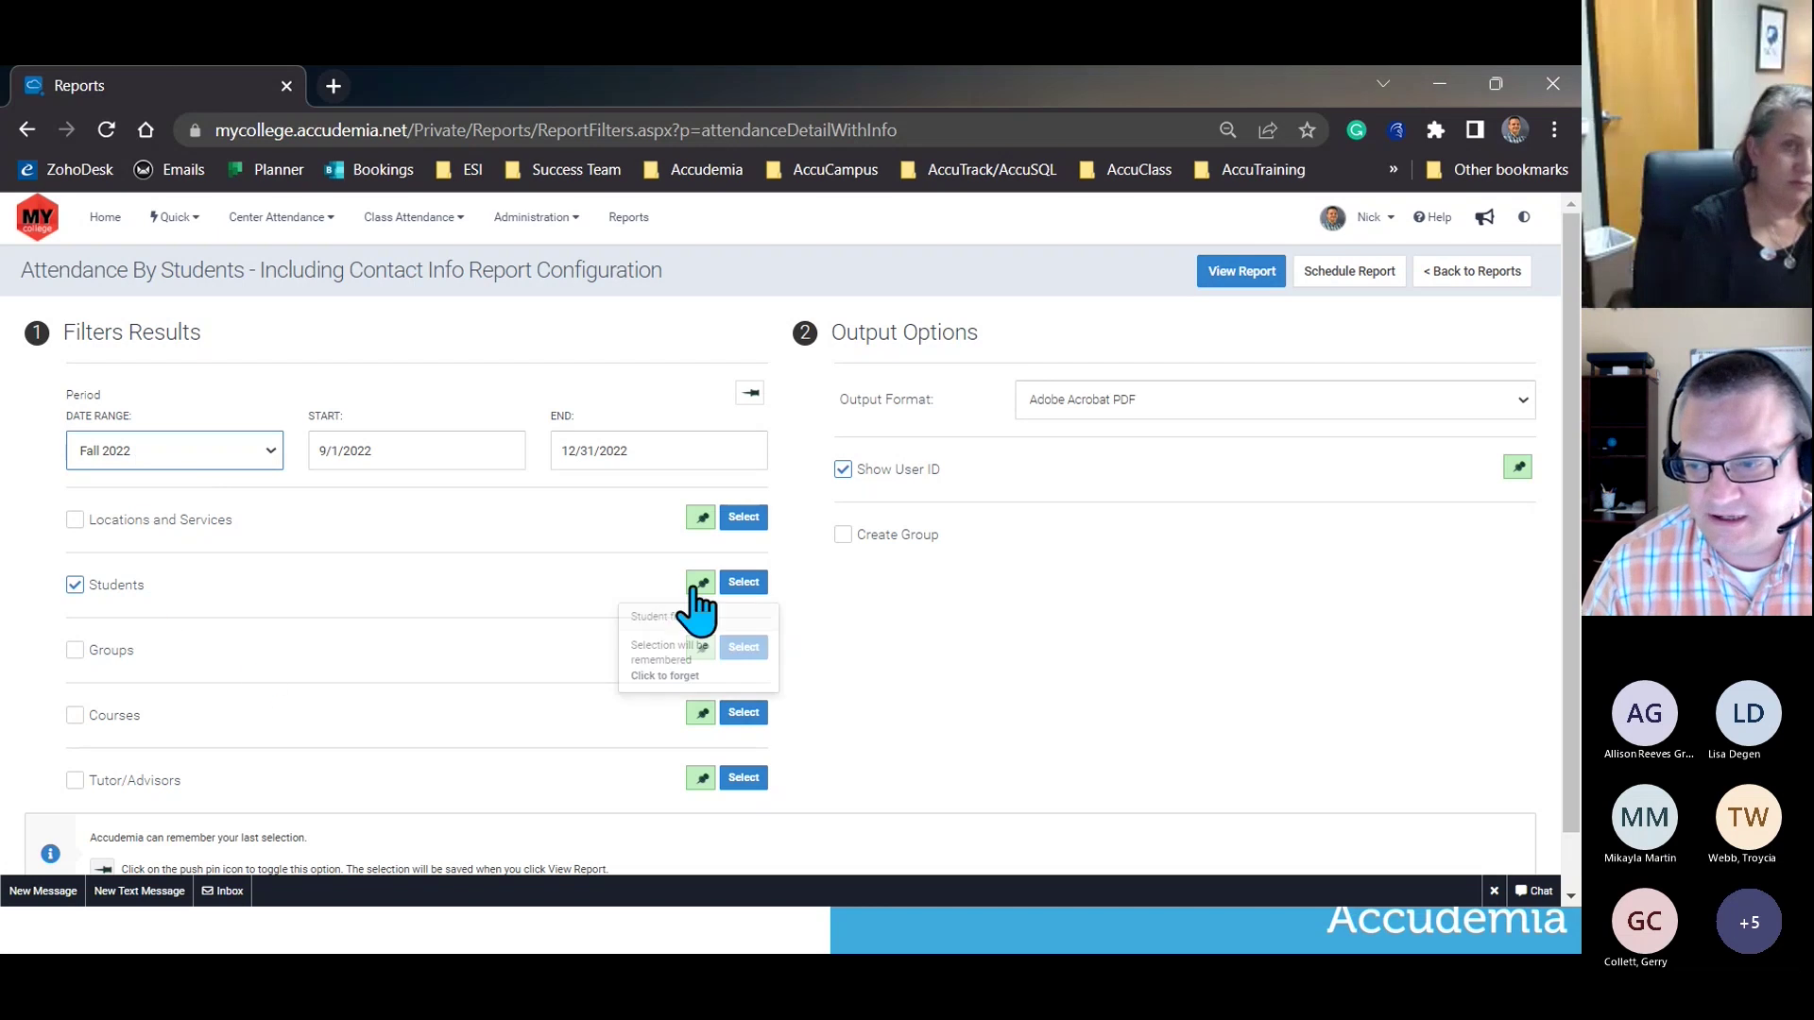
pyautogui.click(75, 586)
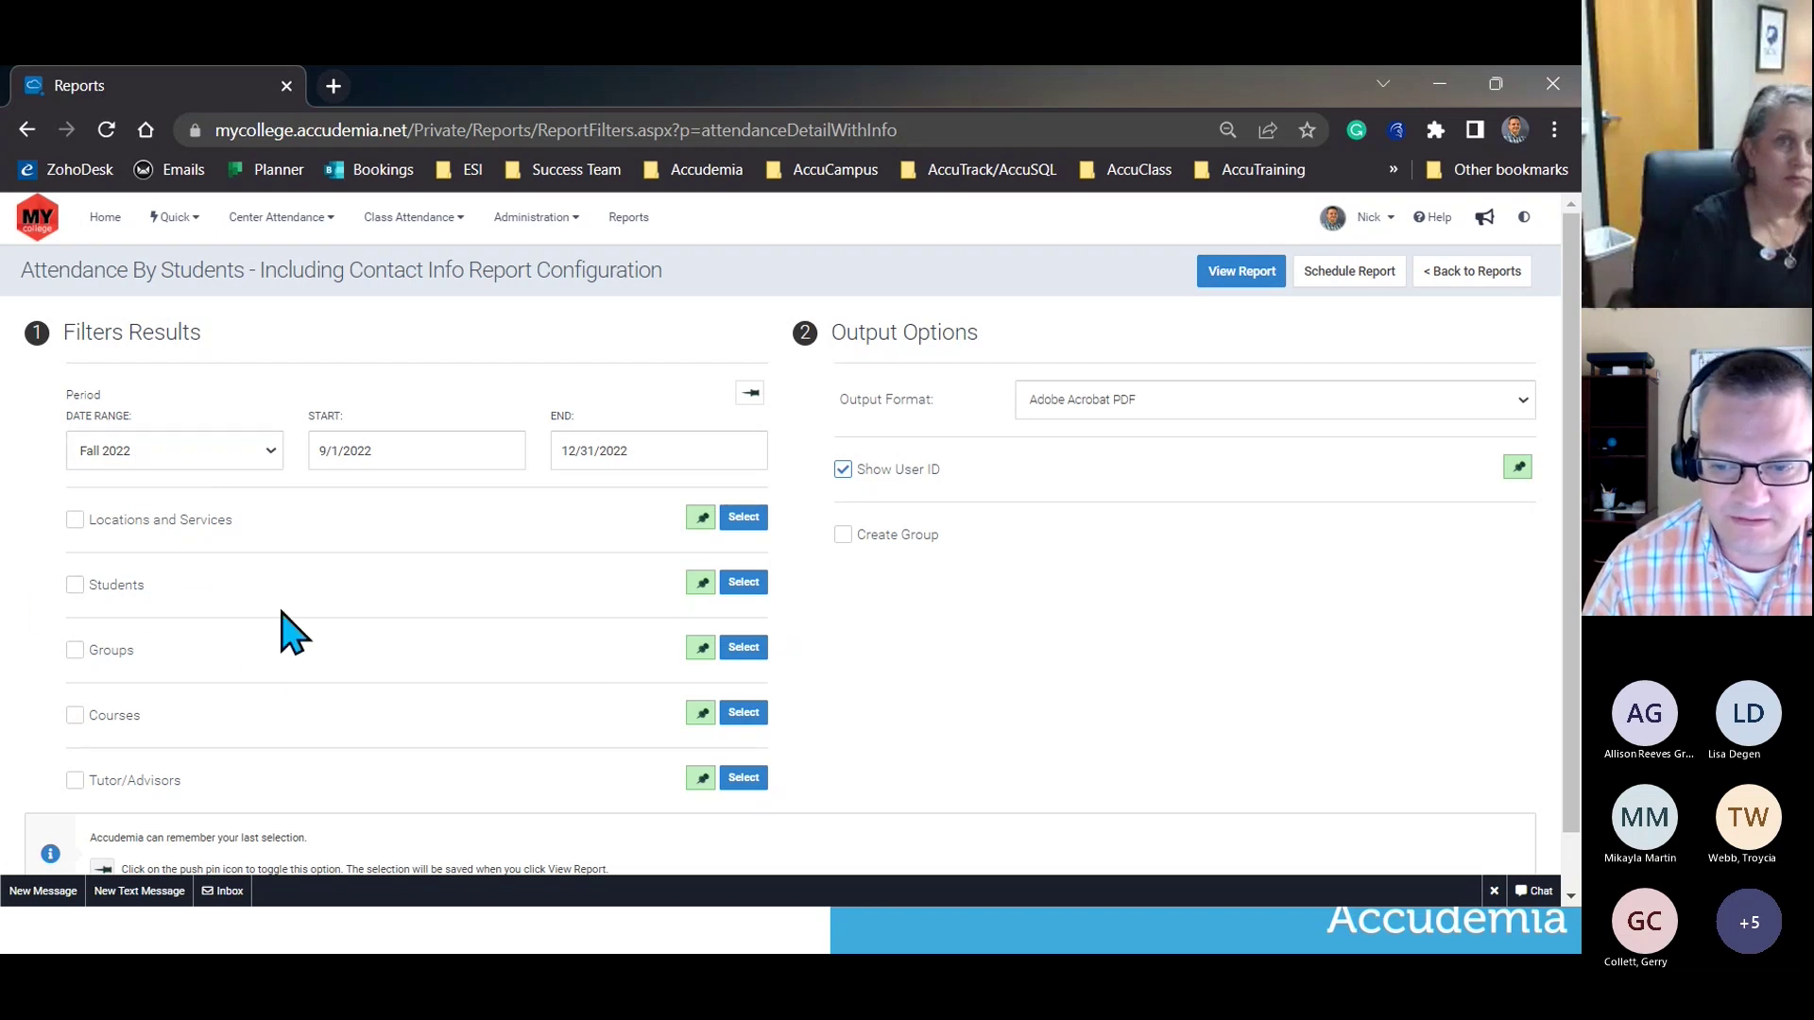
# Apply the Locations and Services filter with the preselected Skills & Tutoring Center services.
pyautogui.click(745, 519)
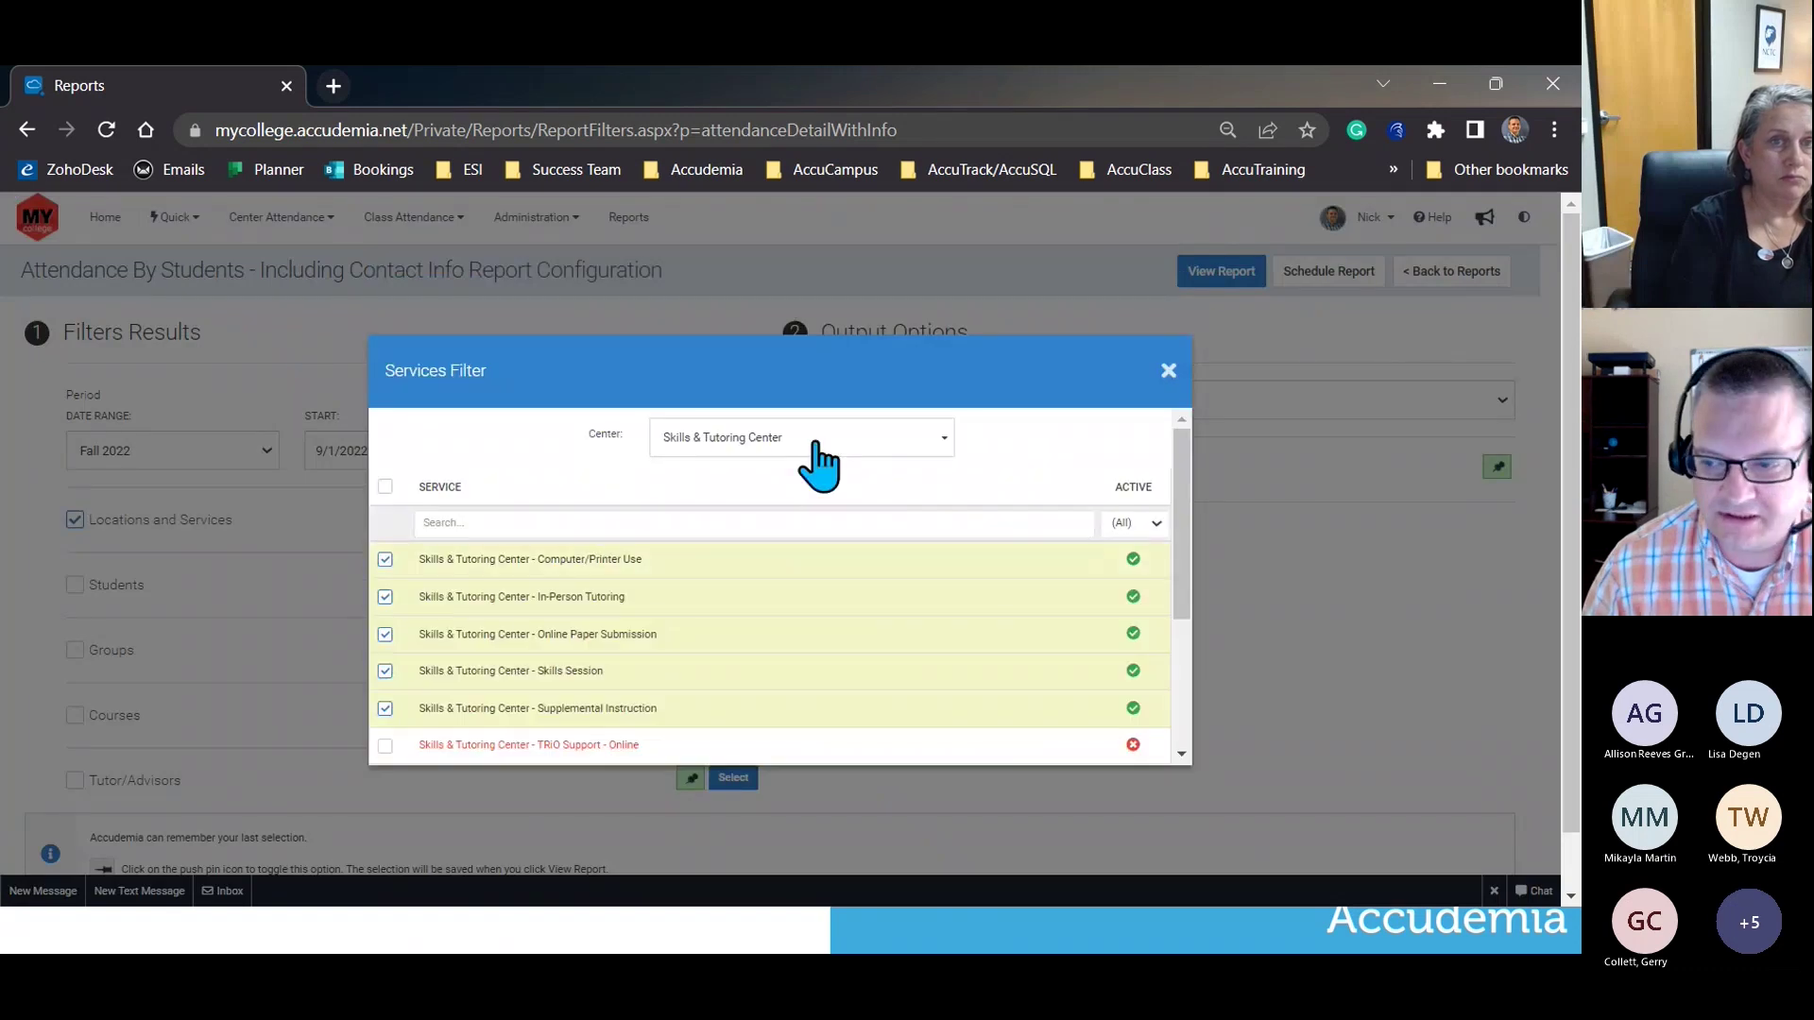
pyautogui.scroll(-5, 470, 595)
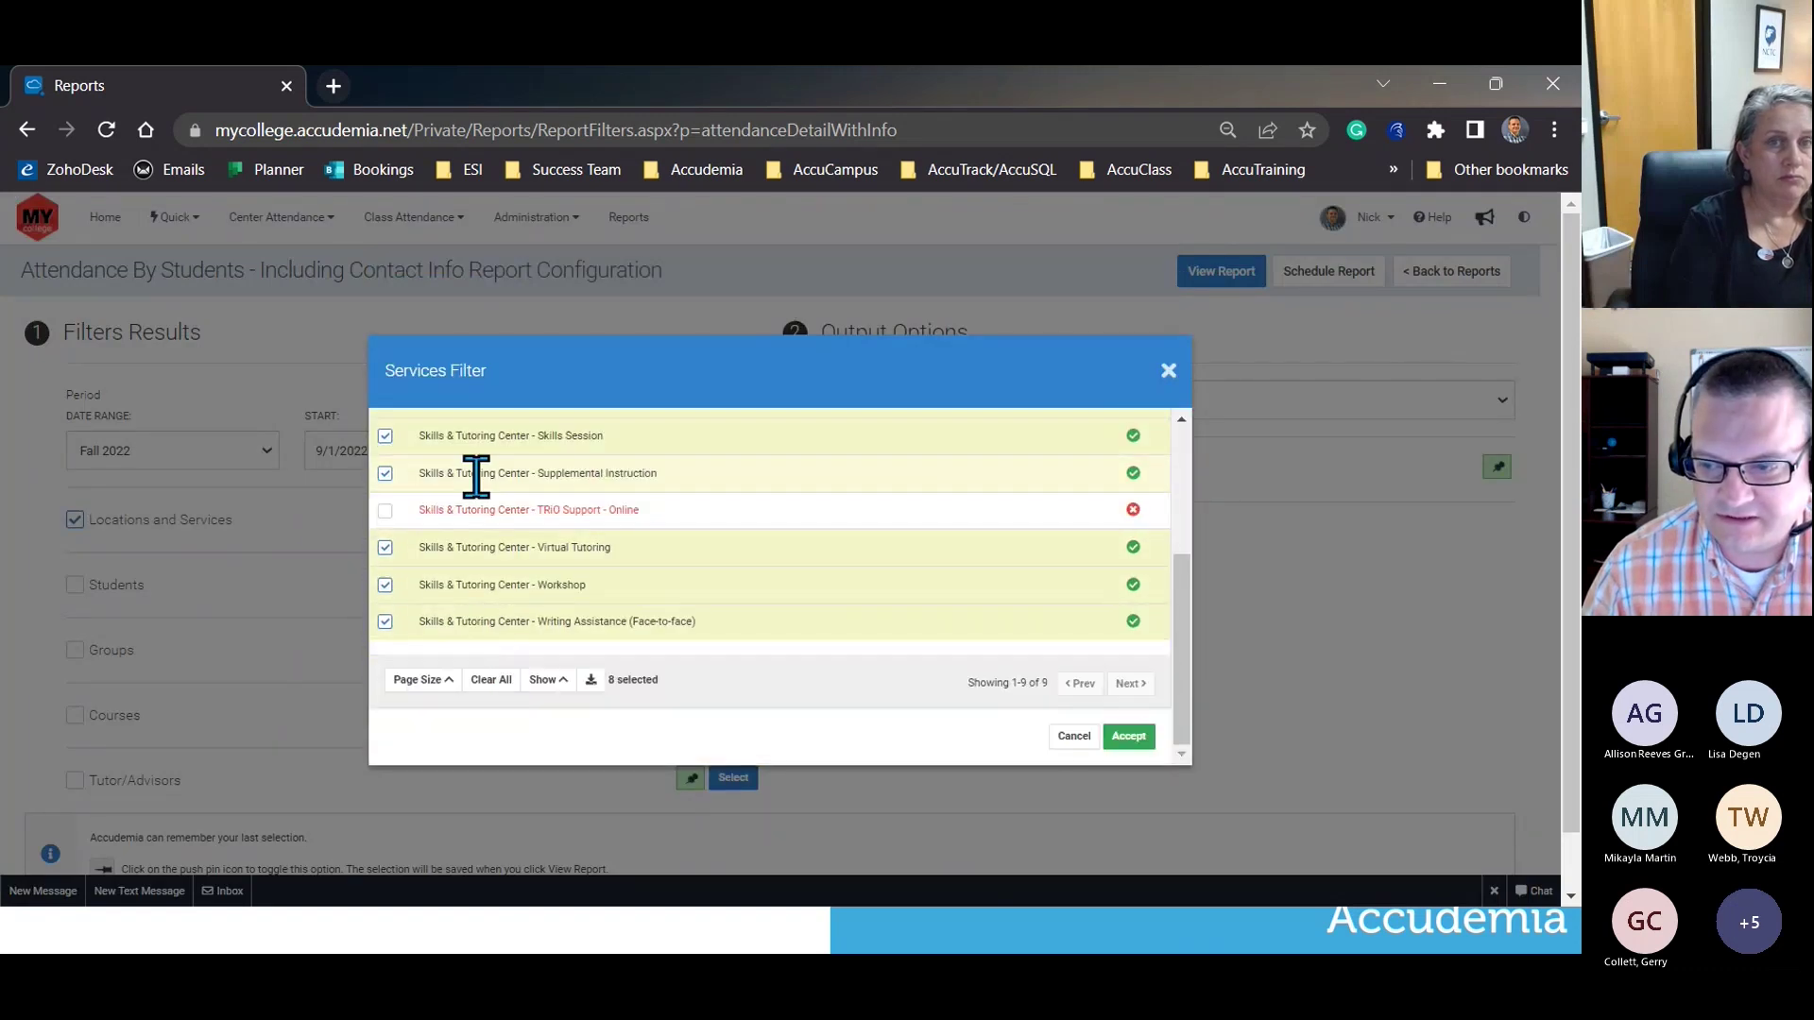
pyautogui.scroll(5, 576, 553)
pyautogui.scroll(-3, 1040, 661)
pyautogui.scroll(-3, 1156, 745)
pyautogui.click(1129, 736)
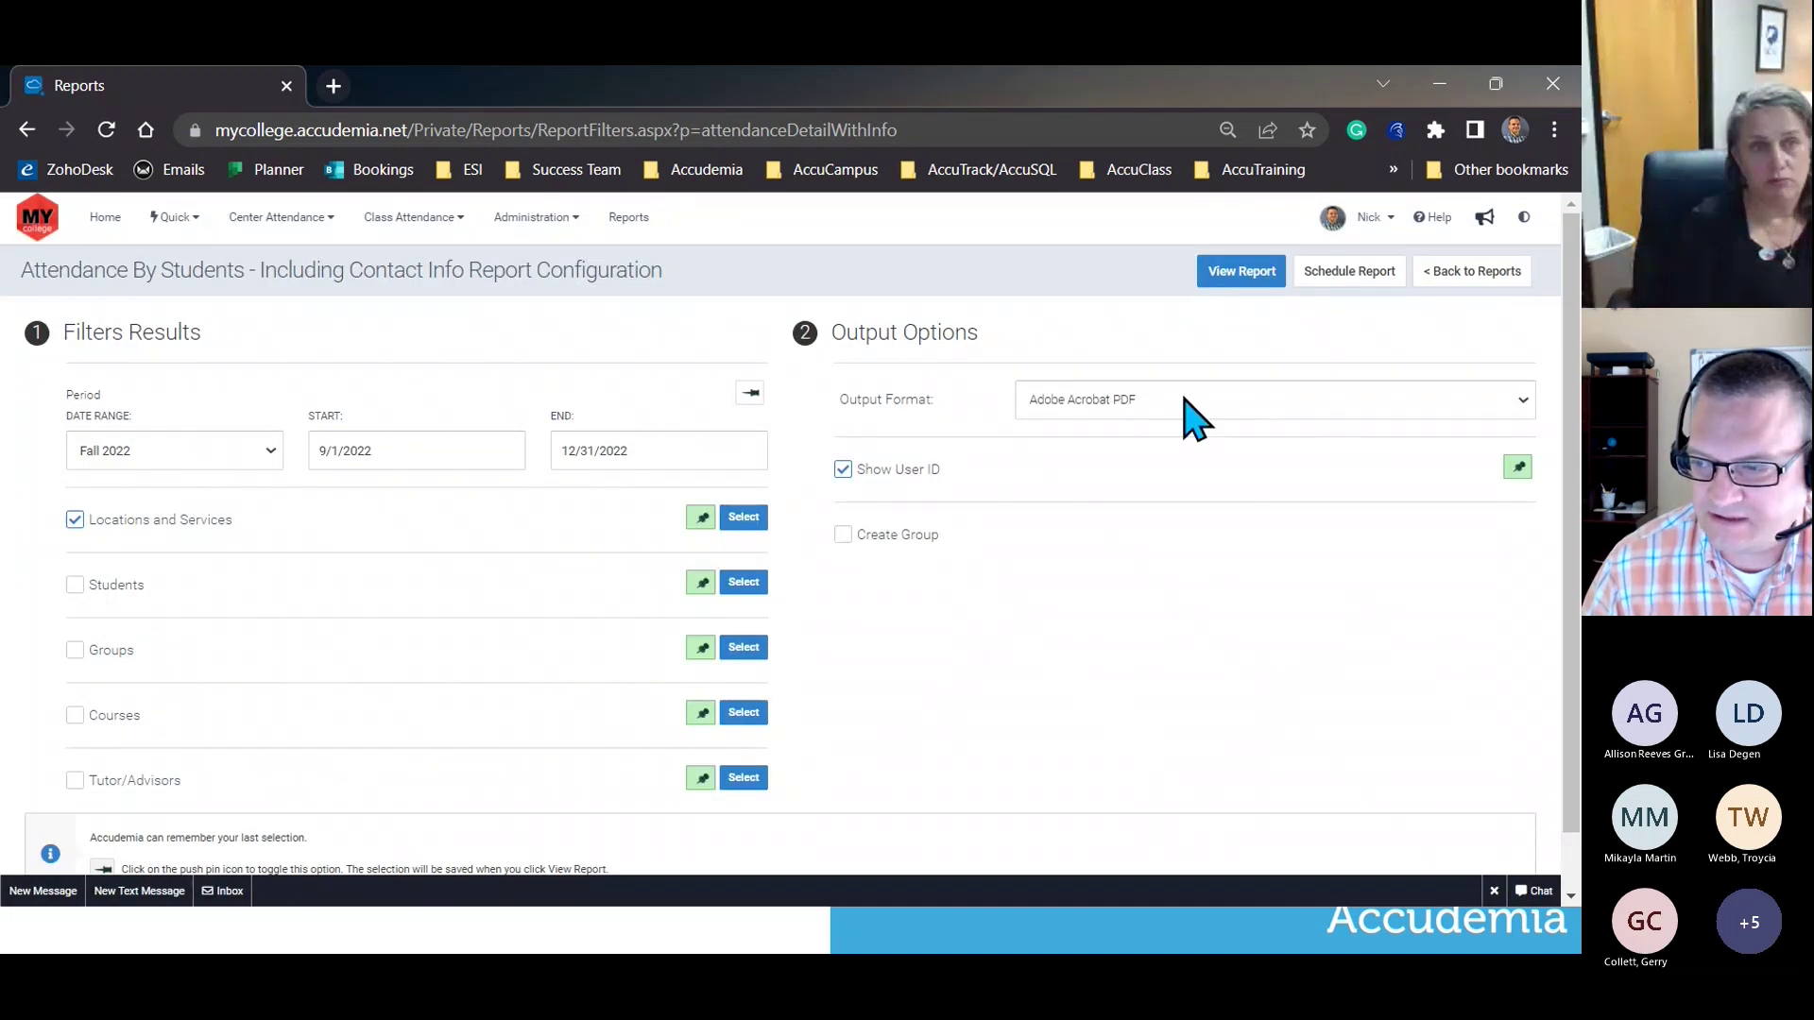
# Set the output format to CSV File (Unformatted Excel File) and generate the report.
pyautogui.click(1094, 414)
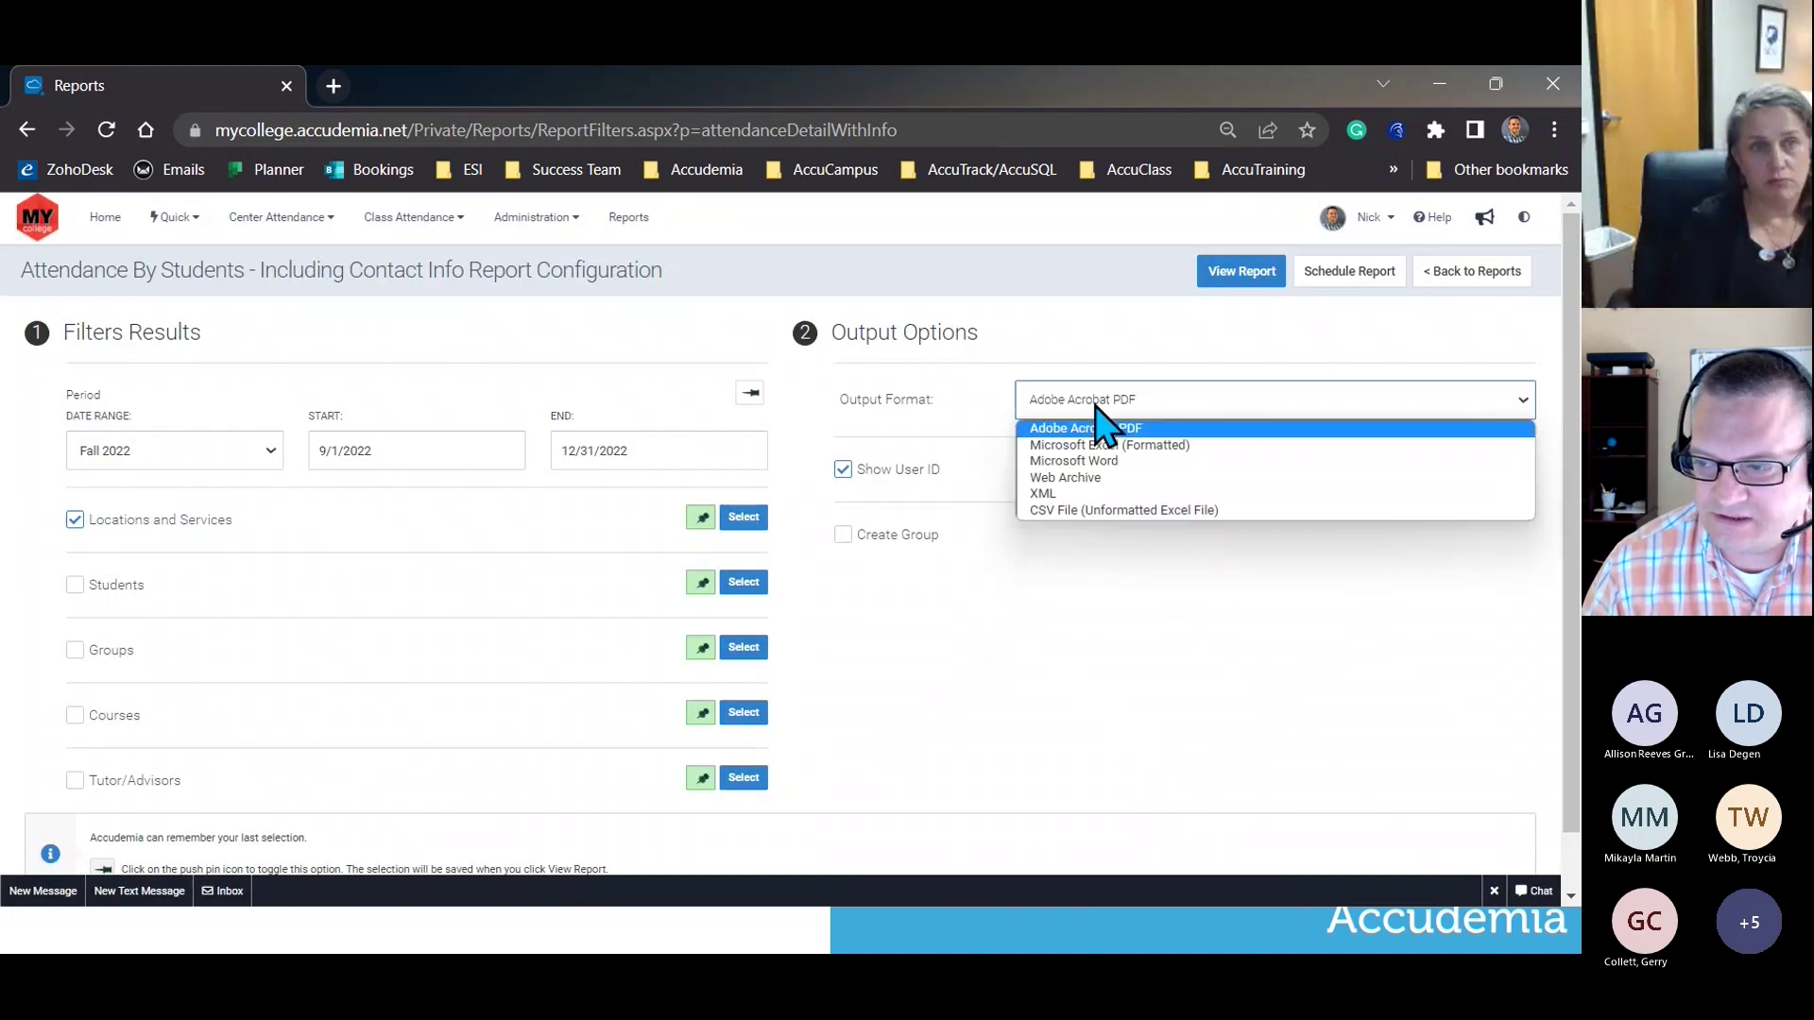
pyautogui.click(1063, 511)
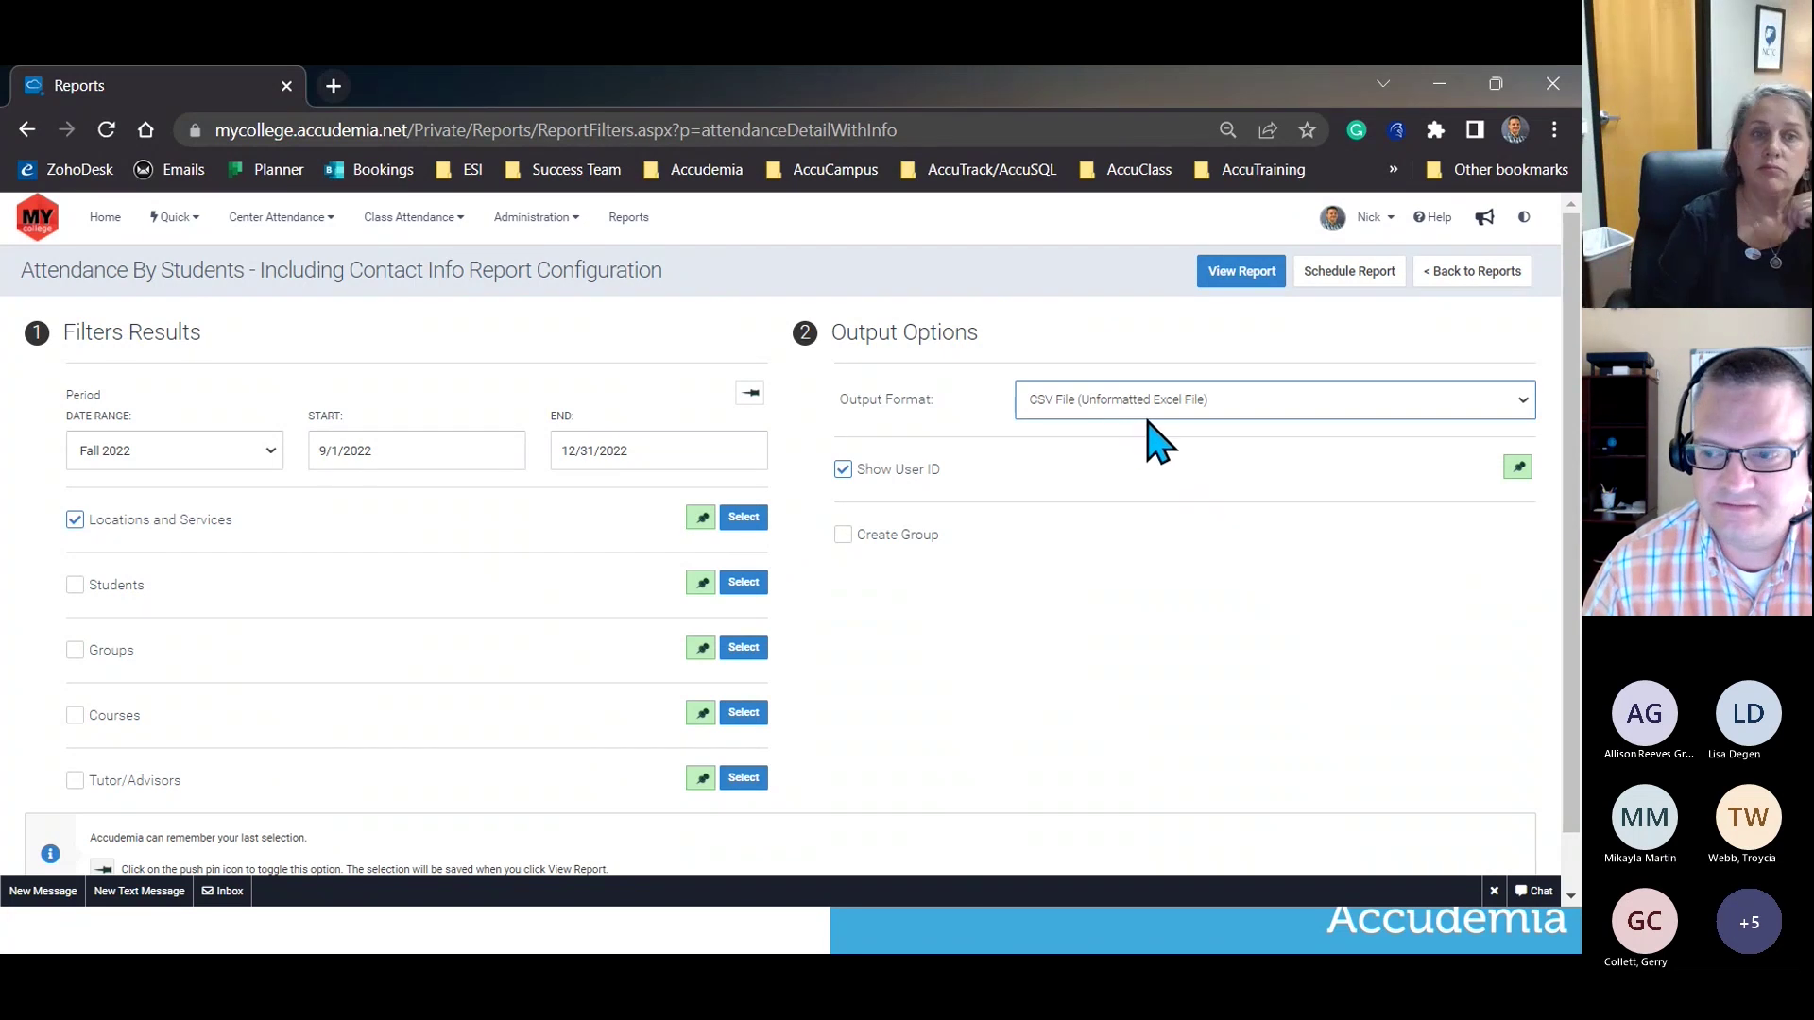
pyautogui.click(1232, 283)
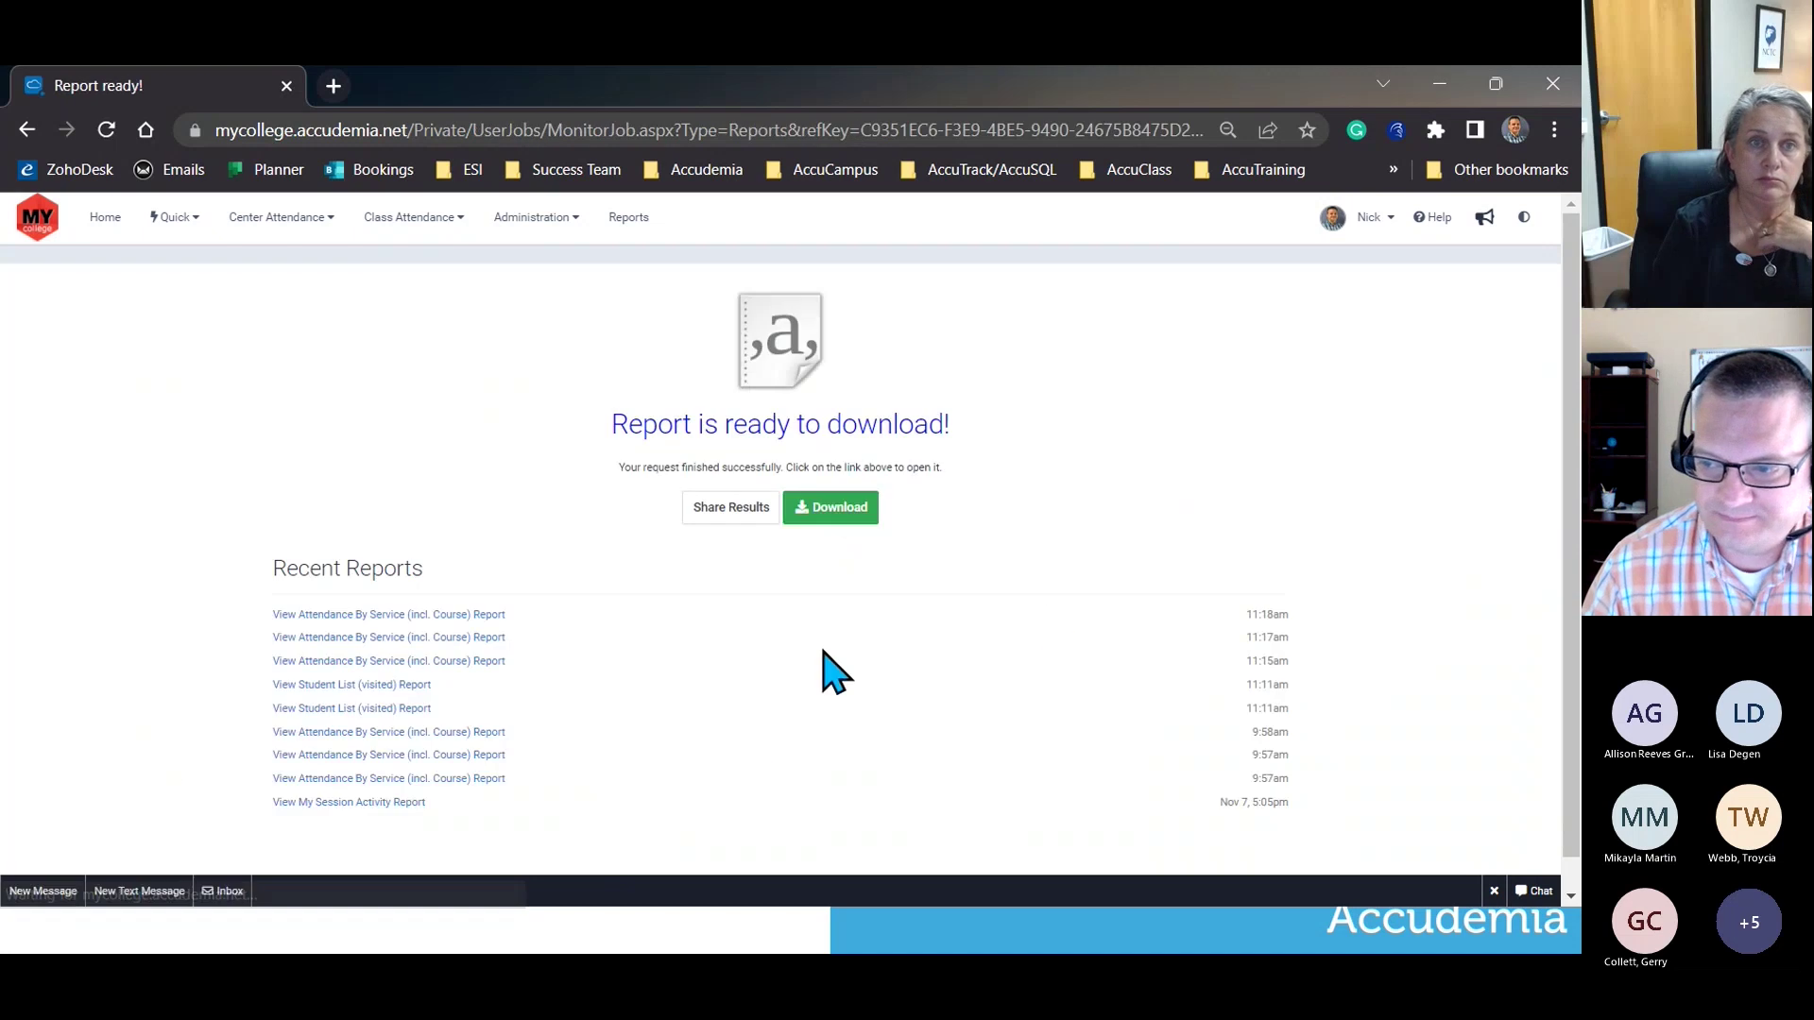
# Download the finished report and open the CSV file in Excel.
pyautogui.click(742, 427)
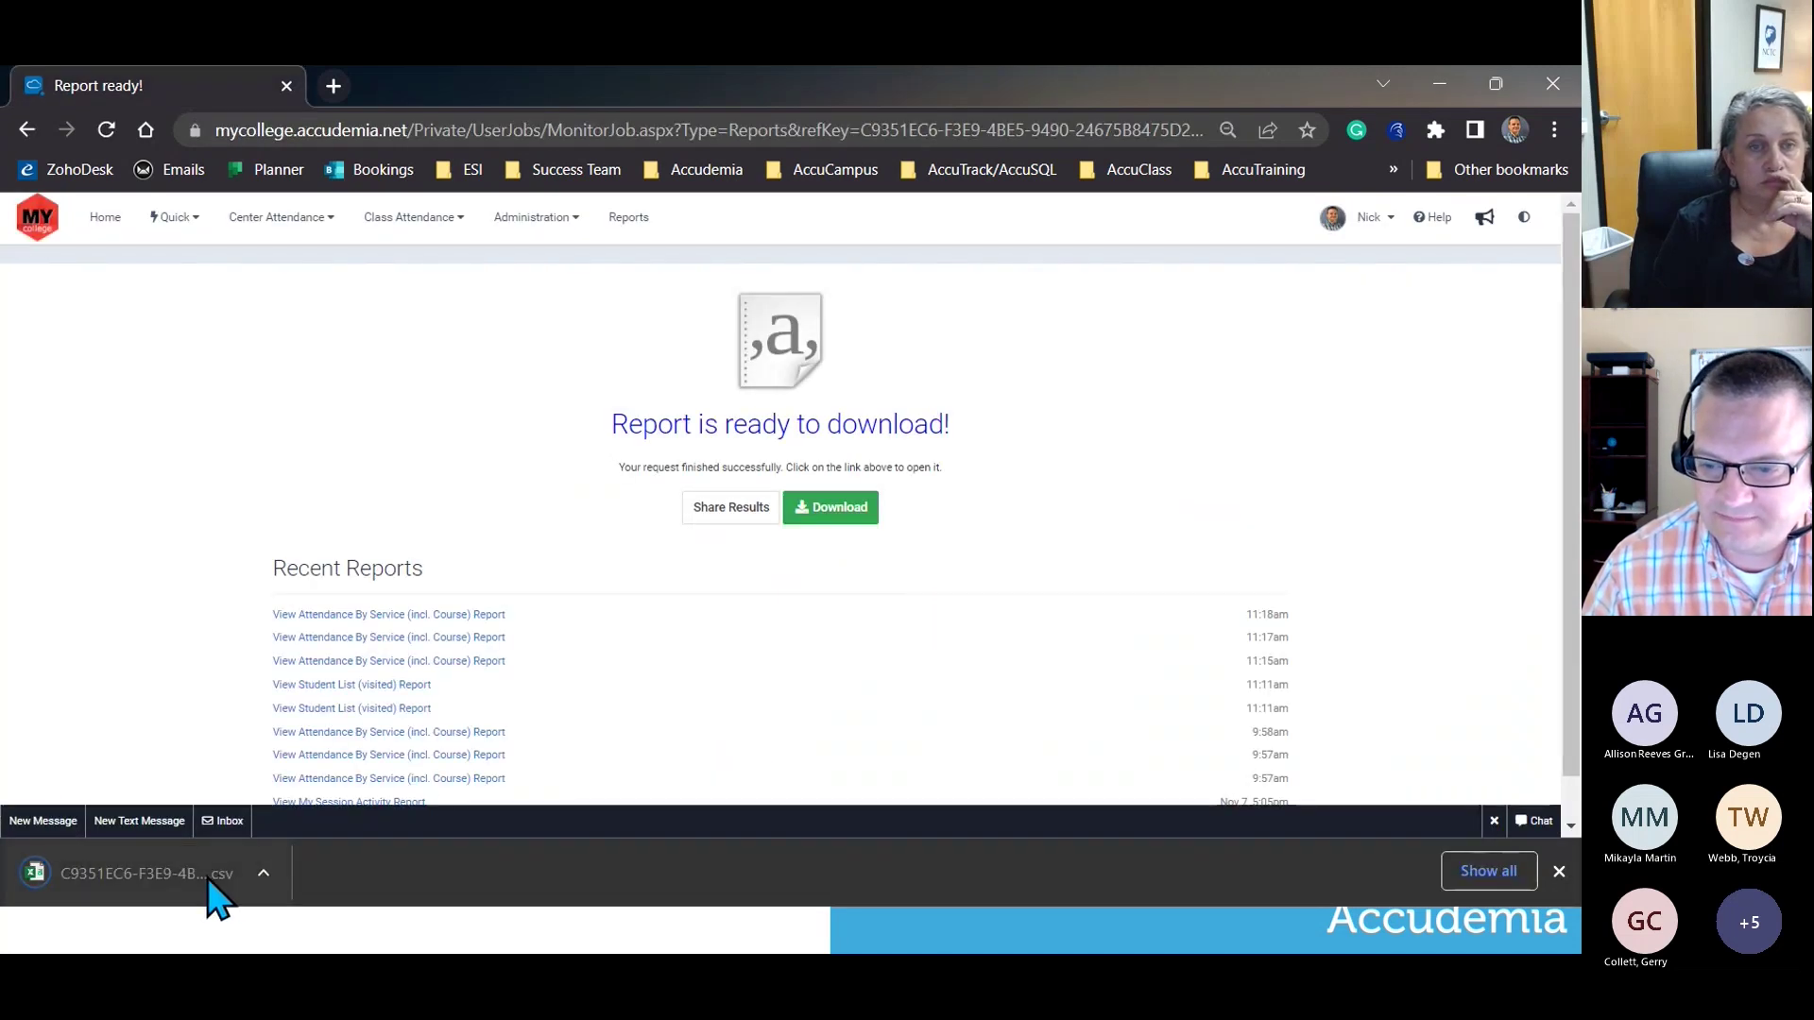
pyautogui.click(210, 879)
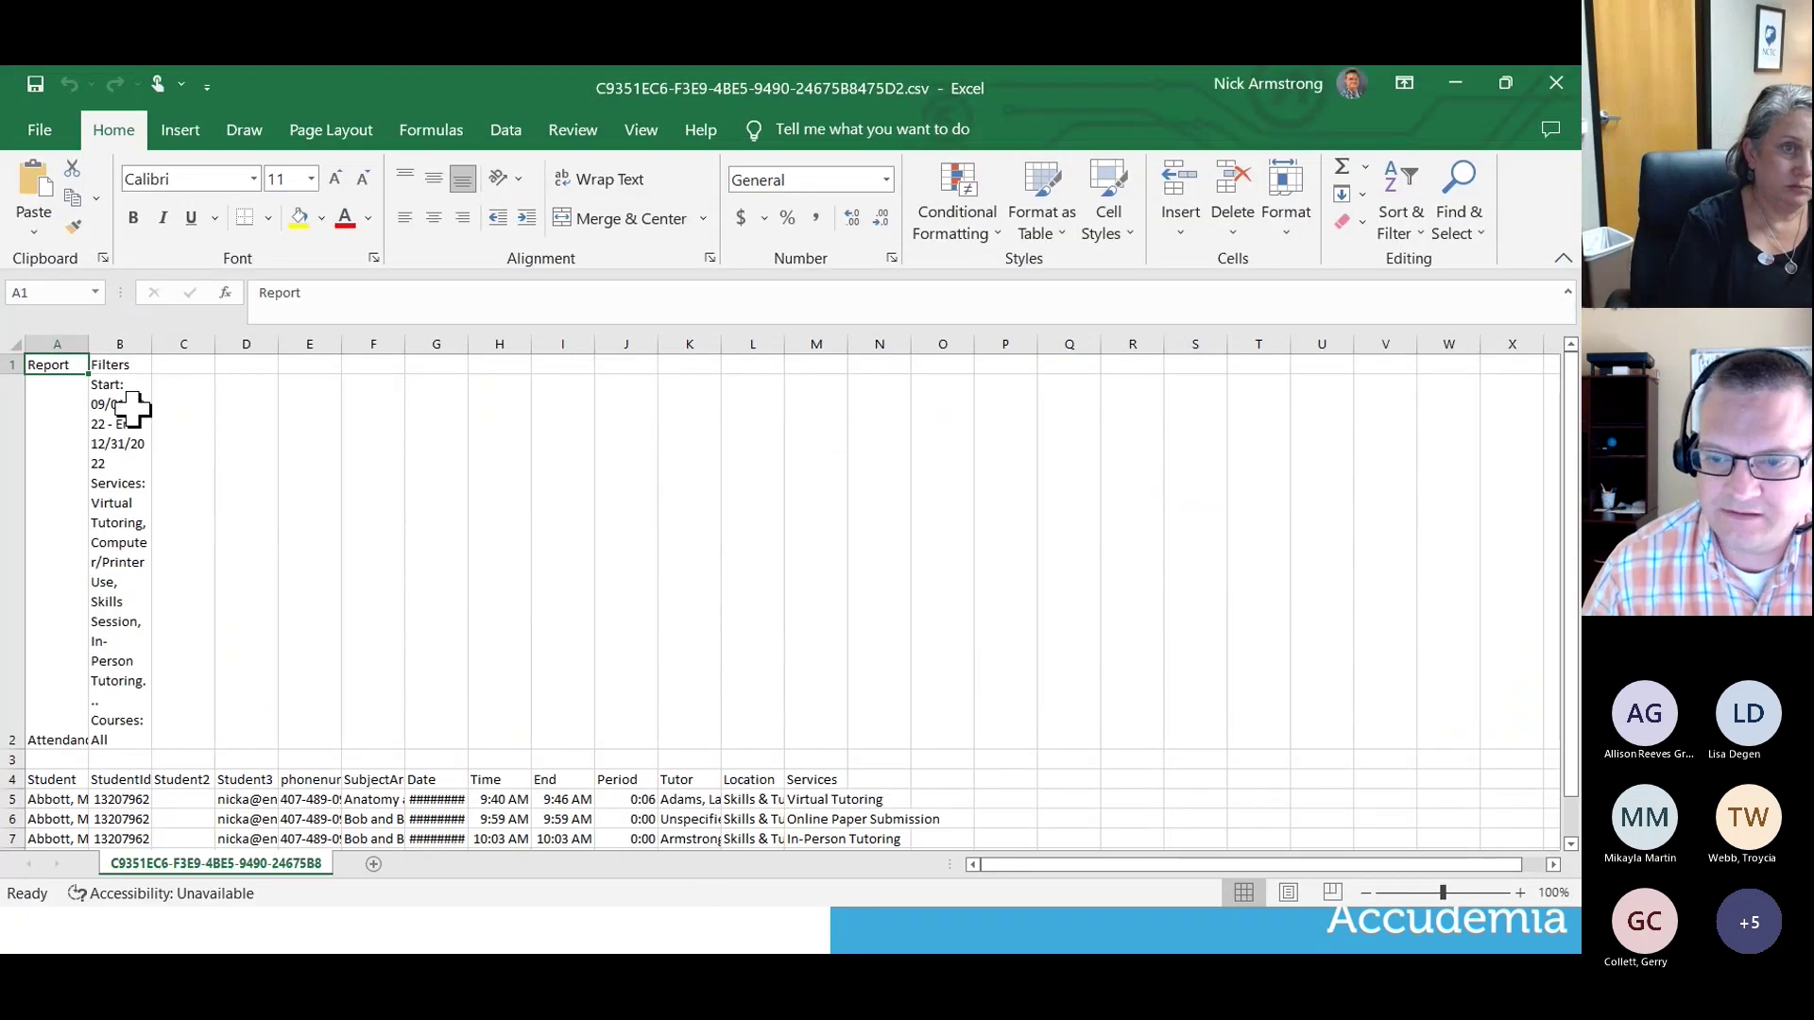
pyautogui.click(178, 468)
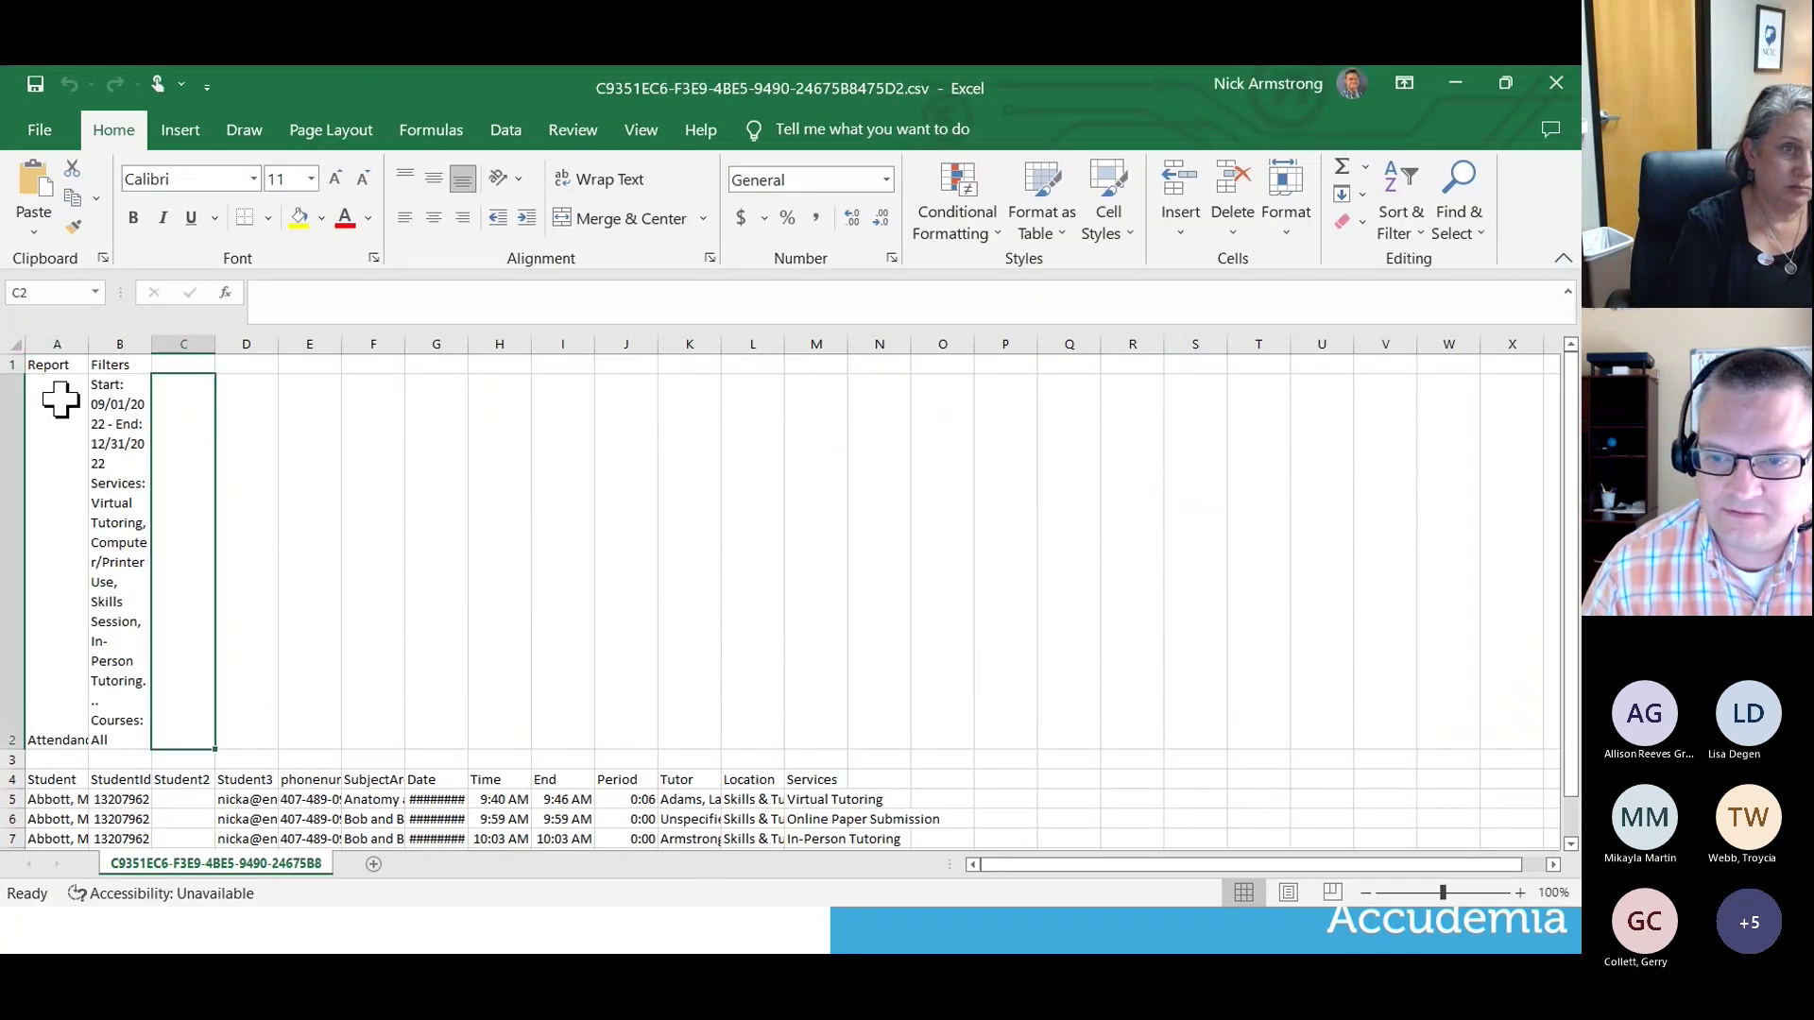
# Widen all columns of the sheet equally and fit the row heights to their contents.
pyautogui.click(14, 345)
pyautogui.moveTo(152, 344); pyautogui.dragTo(469, 344)
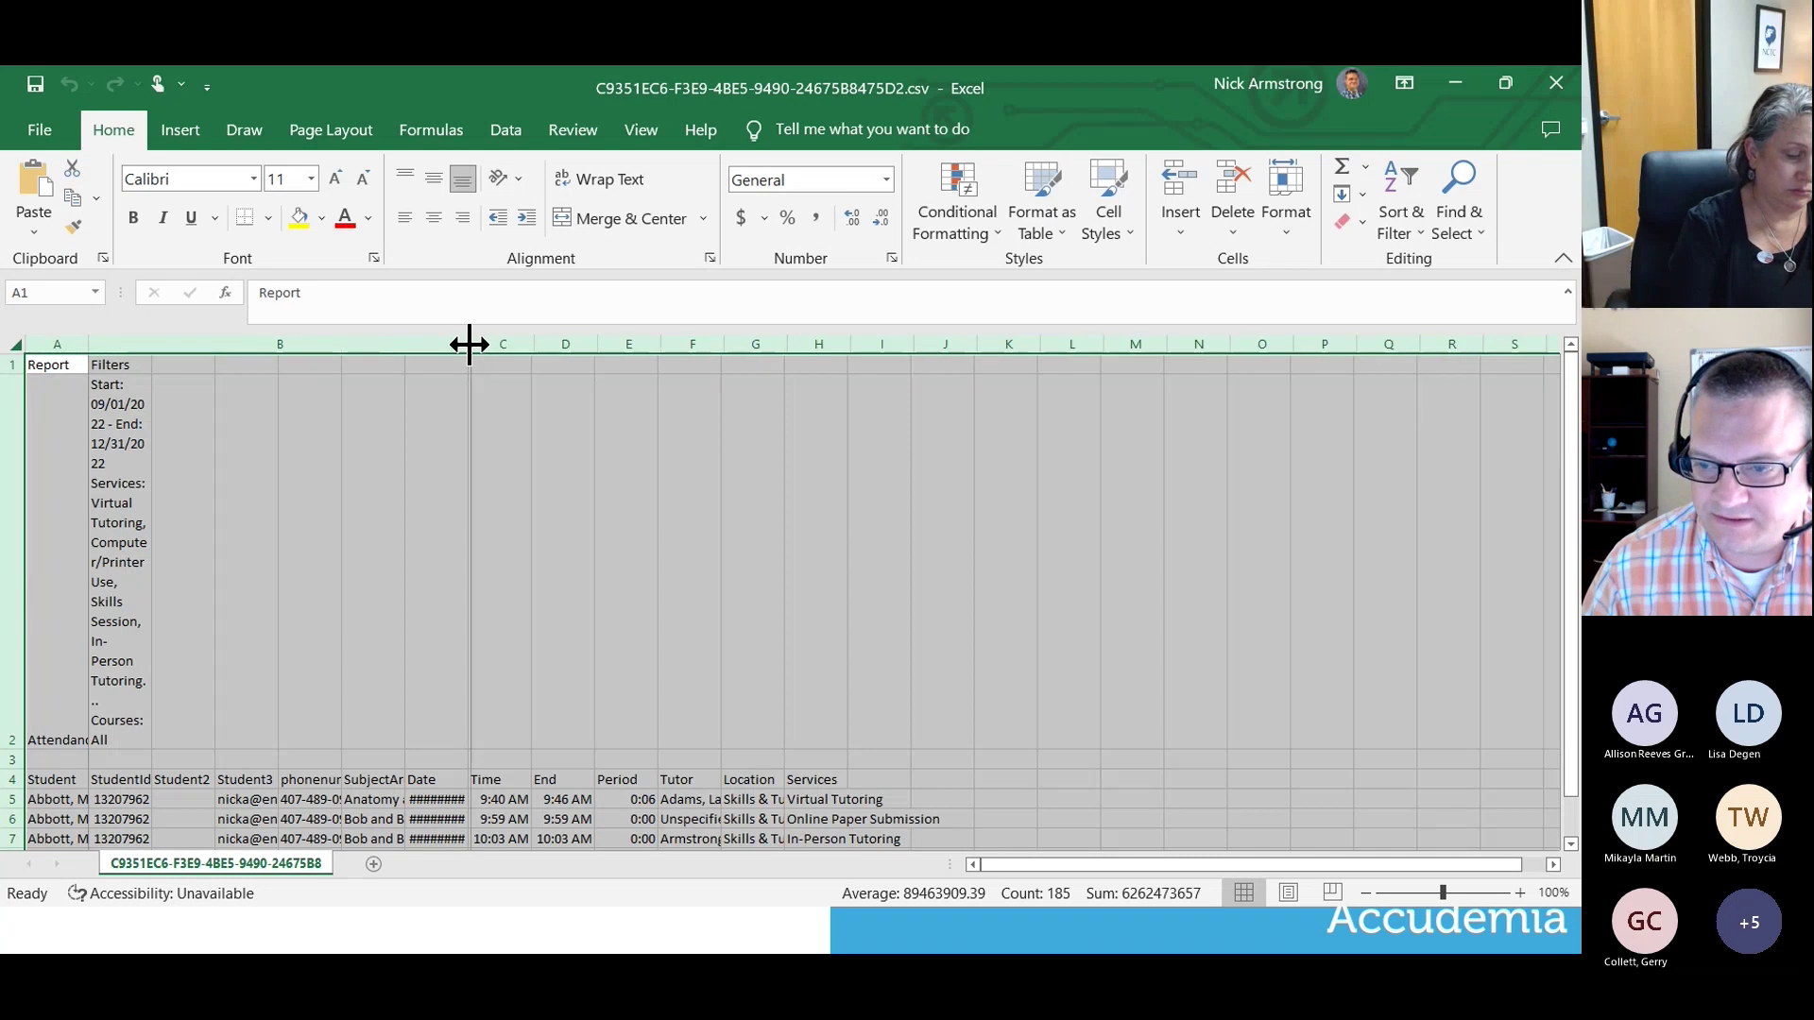
pyautogui.doubleClick(20, 745)
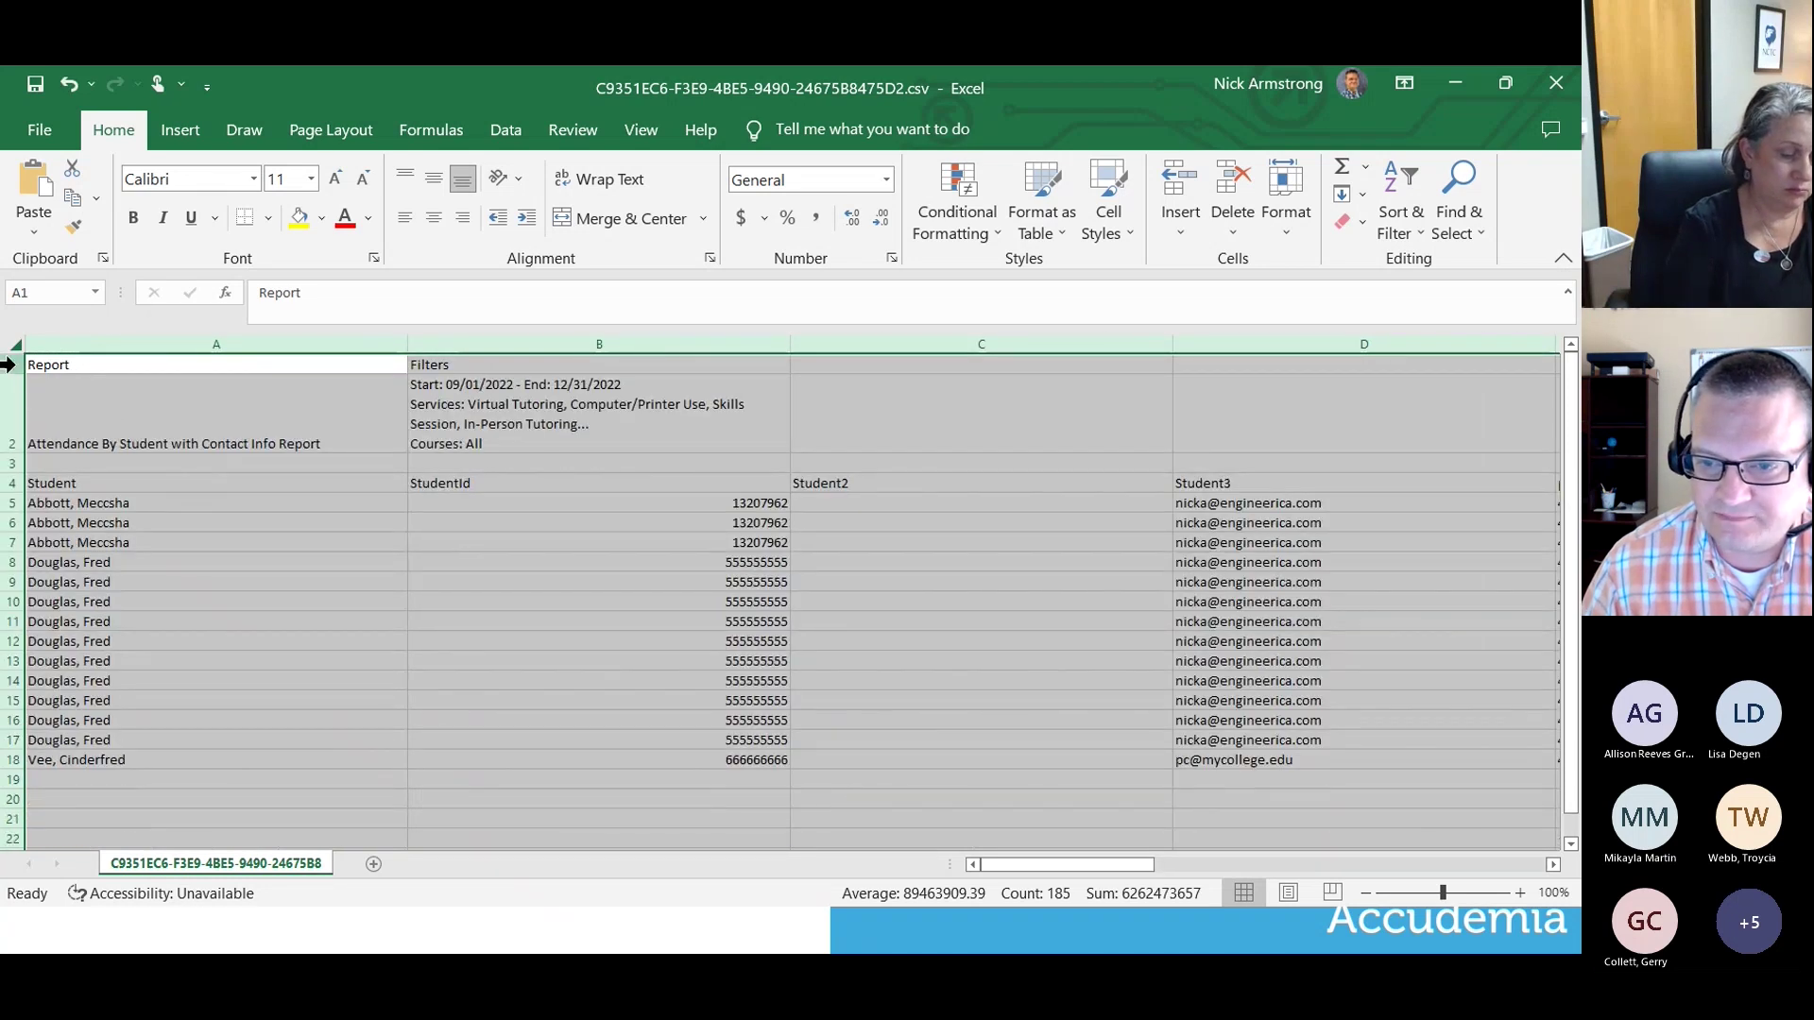
# Delete rows 1 to 3 above the column headers, which hold the report title and filter details.
pyautogui.moveTo(13, 364); pyautogui.dragTo(15, 471)
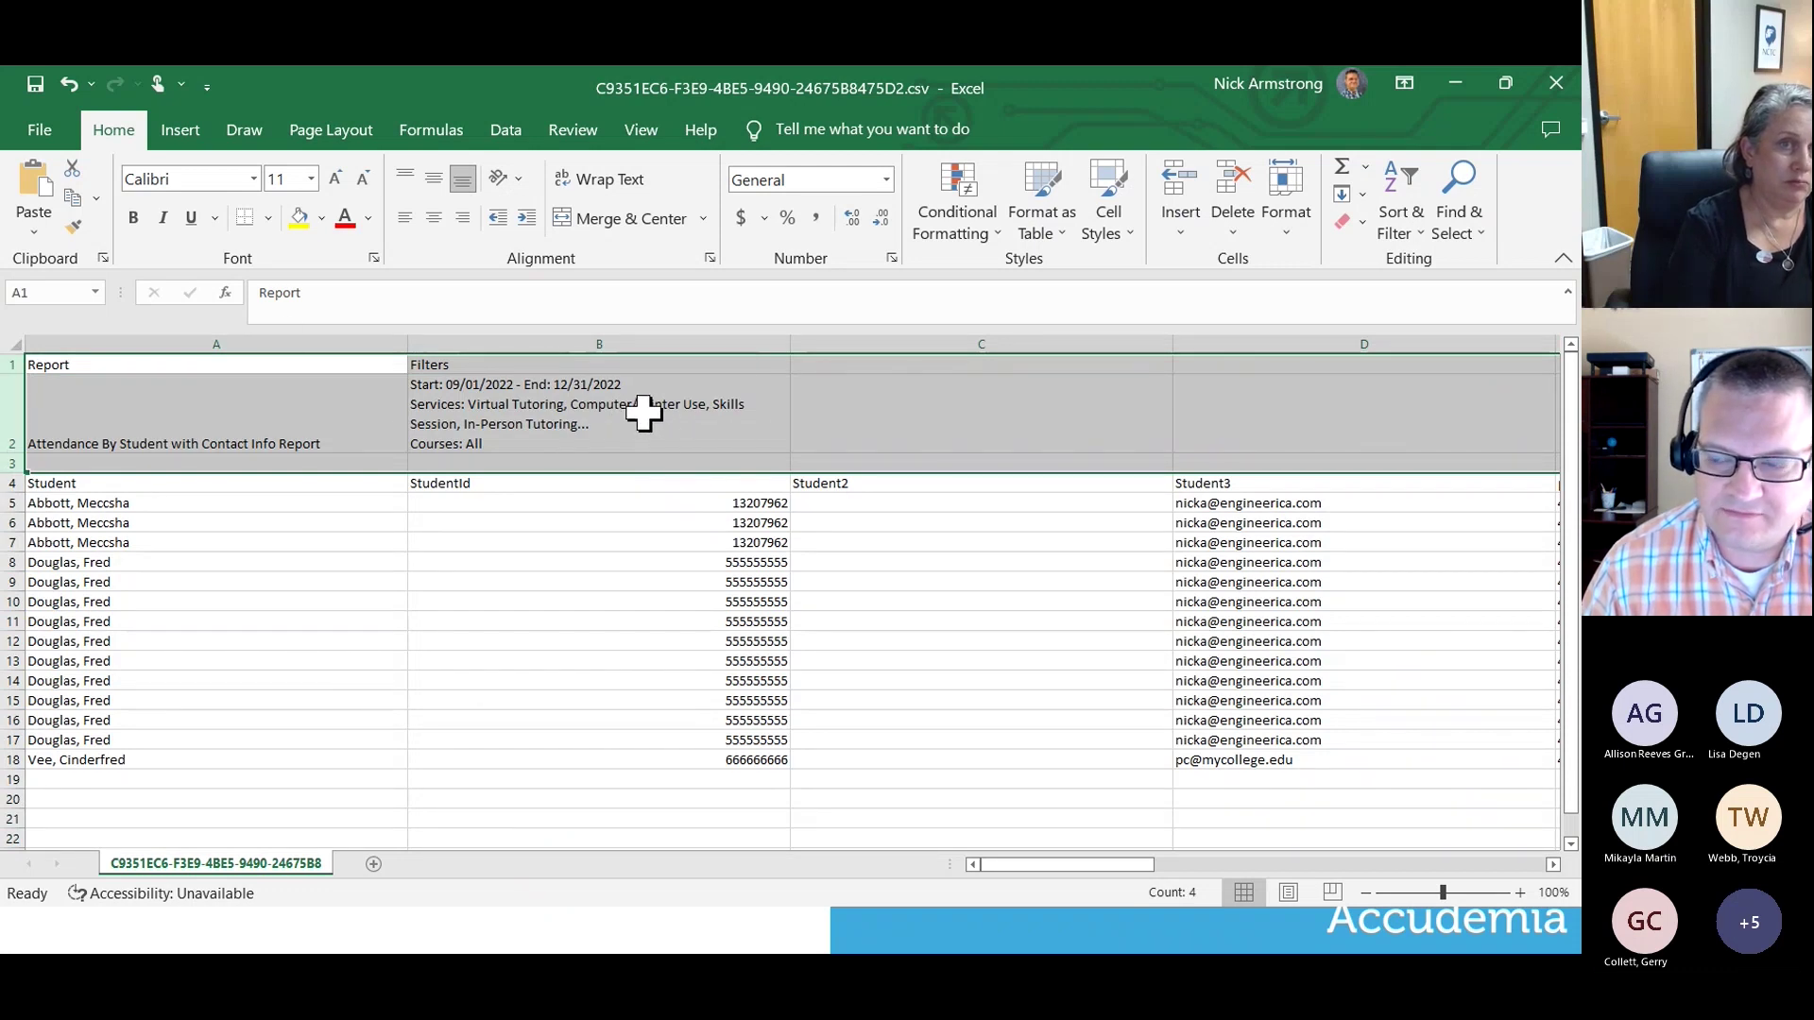
pyautogui.rightClick(713, 412)
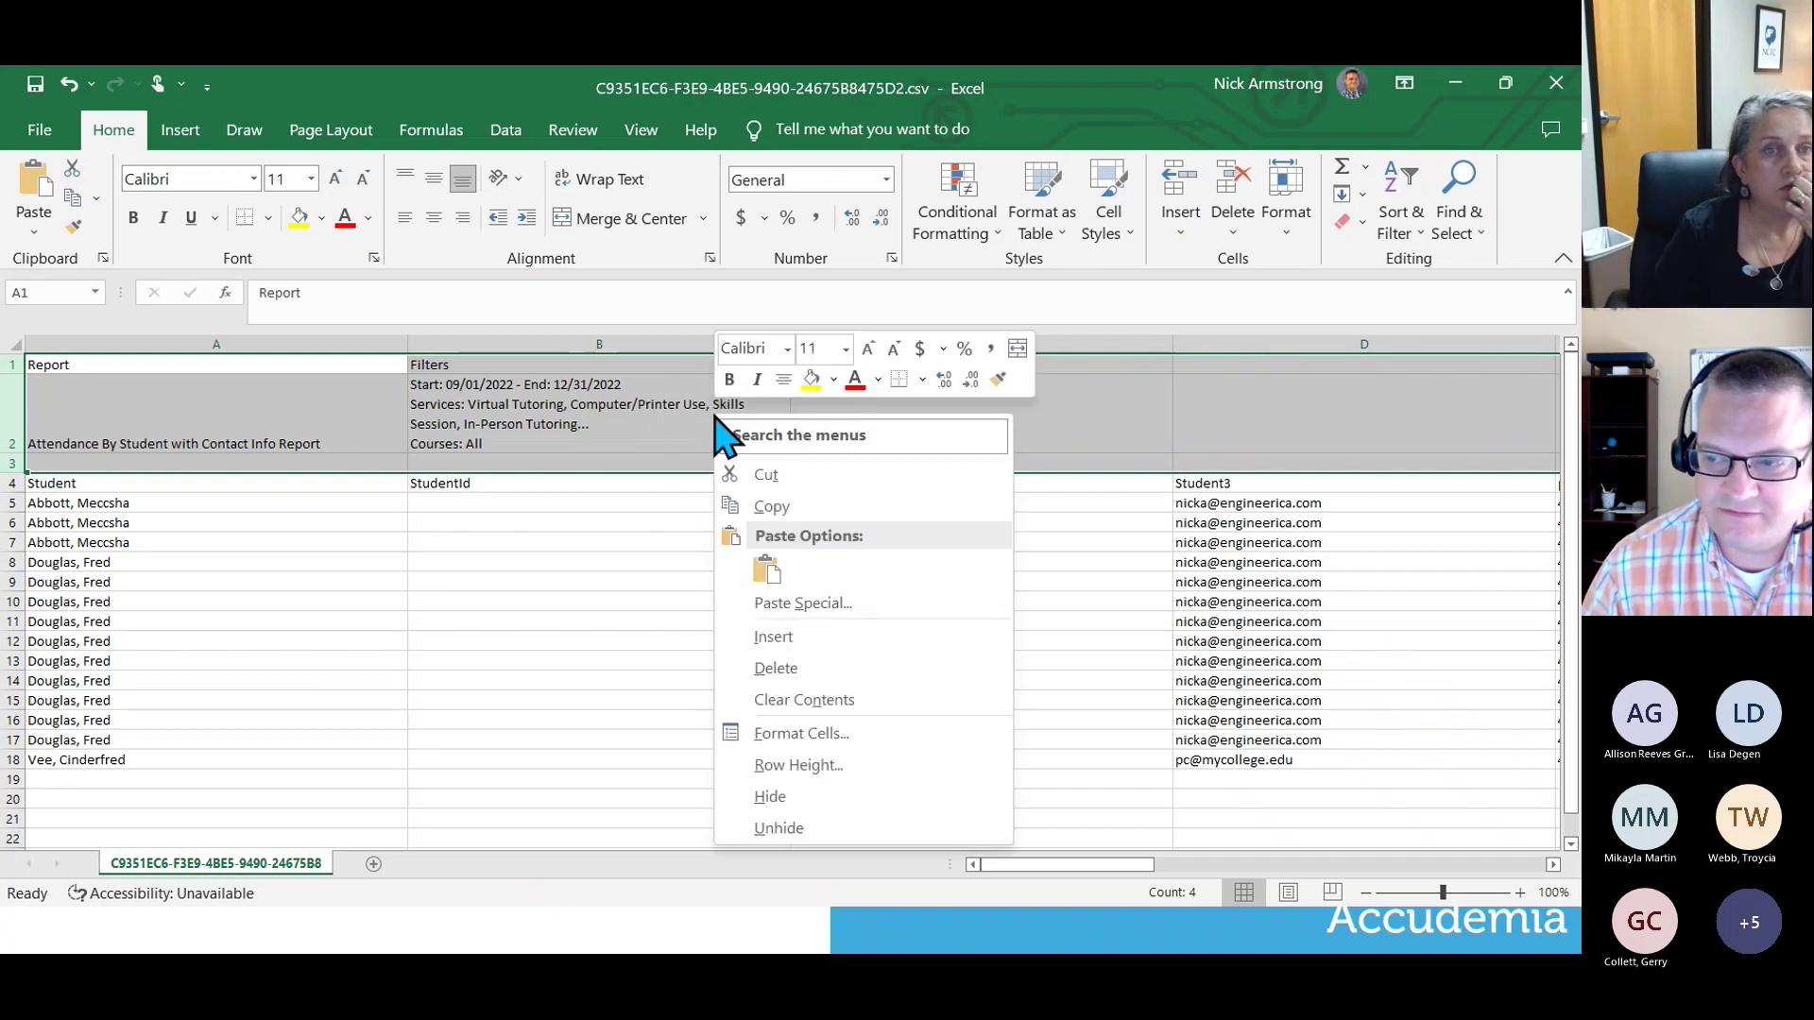
pyautogui.click(787, 670)
pyautogui.click(365, 375)
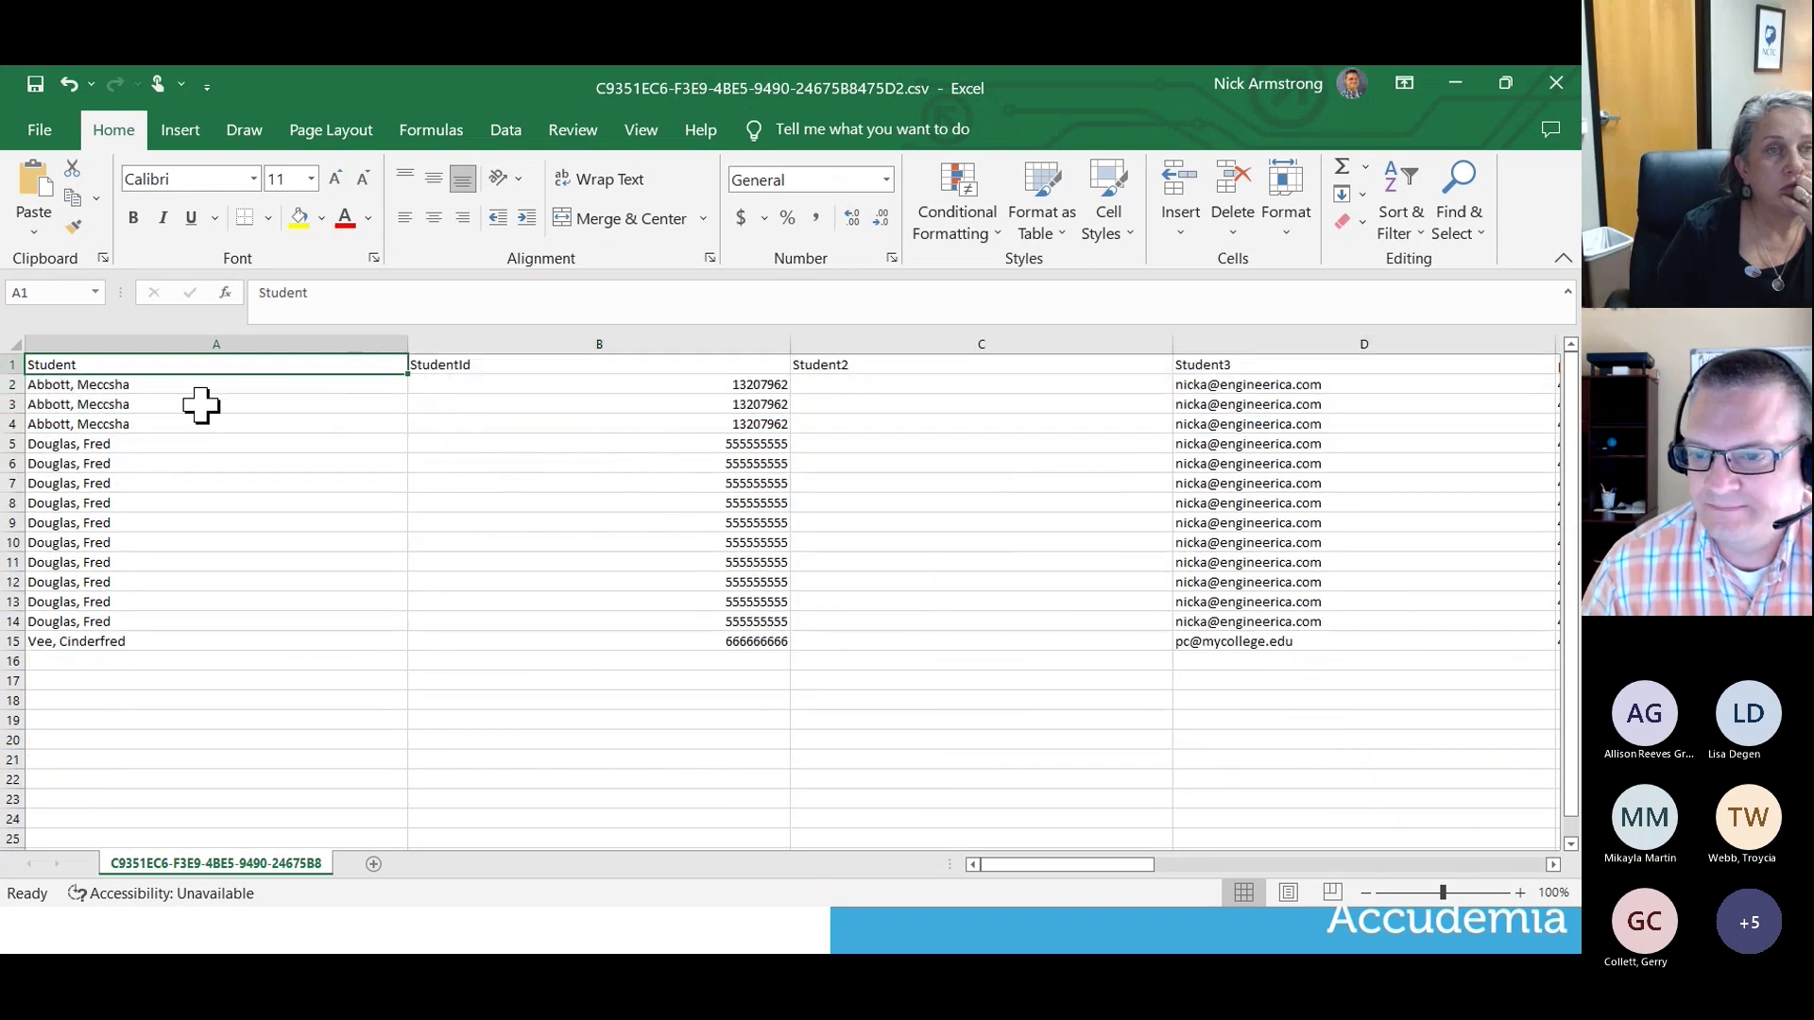
# Fit the width of all columns in the sheet to their contents.
pyautogui.click(13, 346)
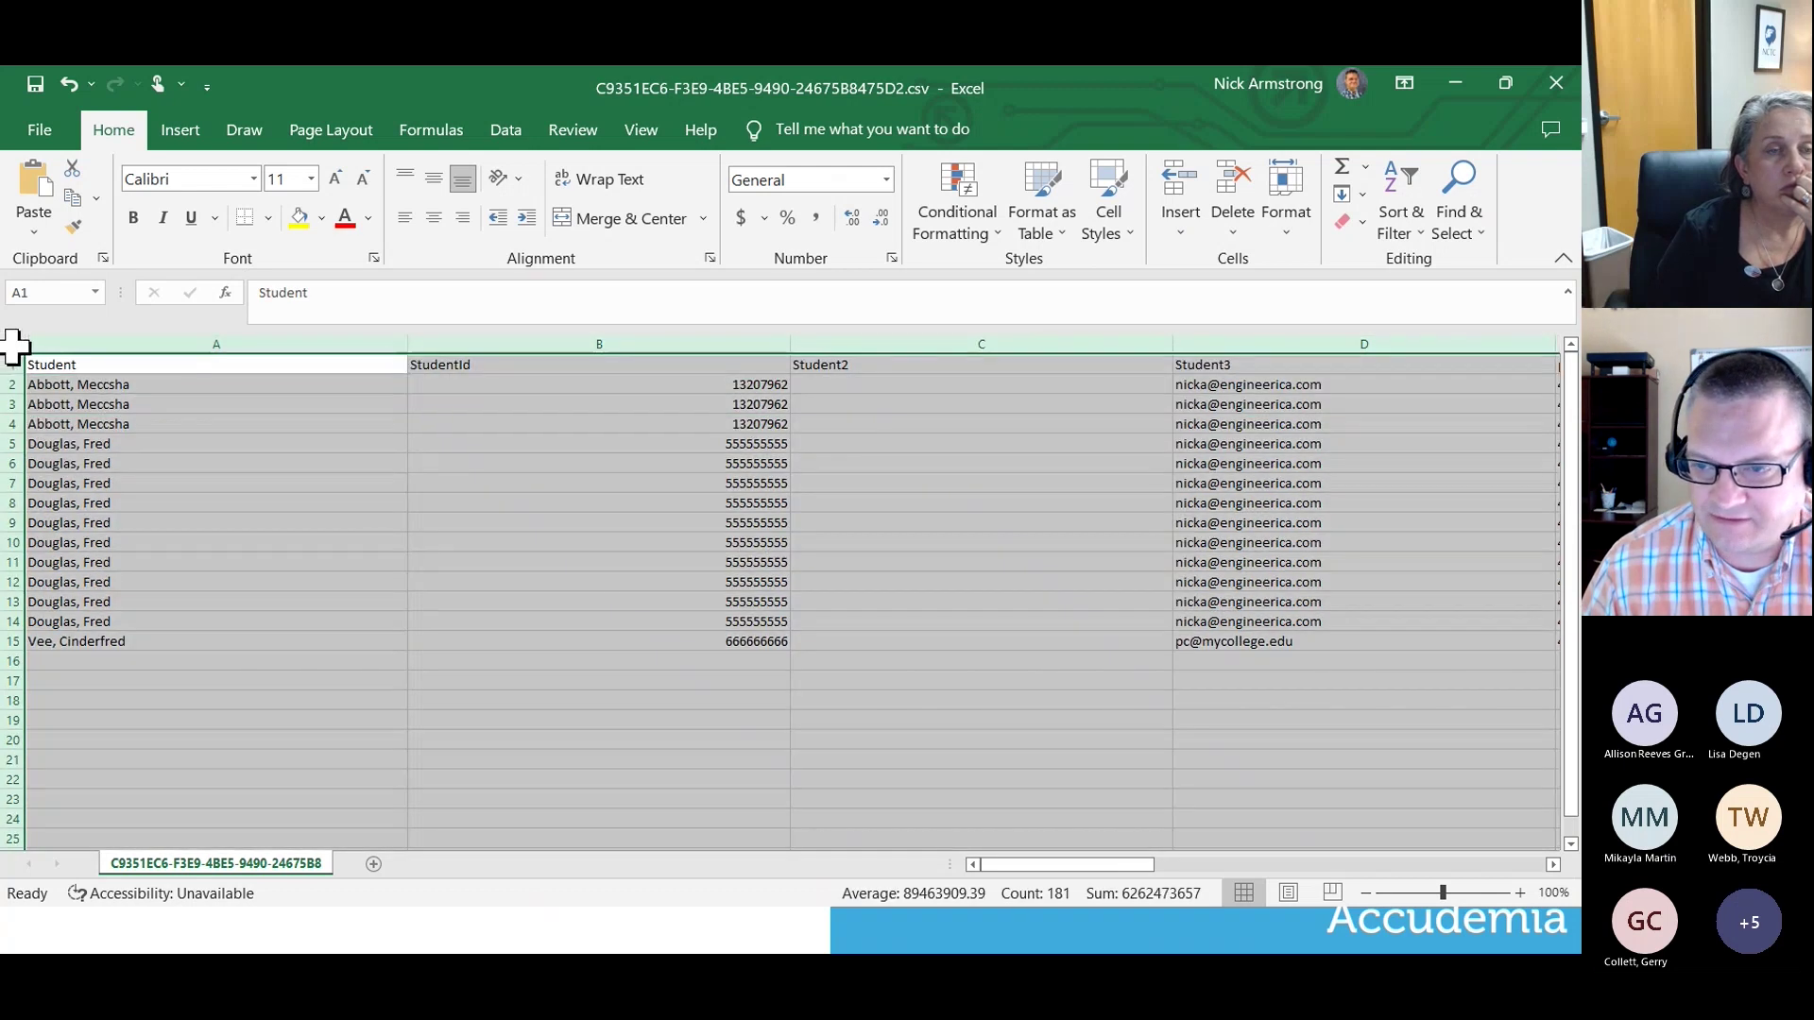
pyautogui.doubleClick(407, 344)
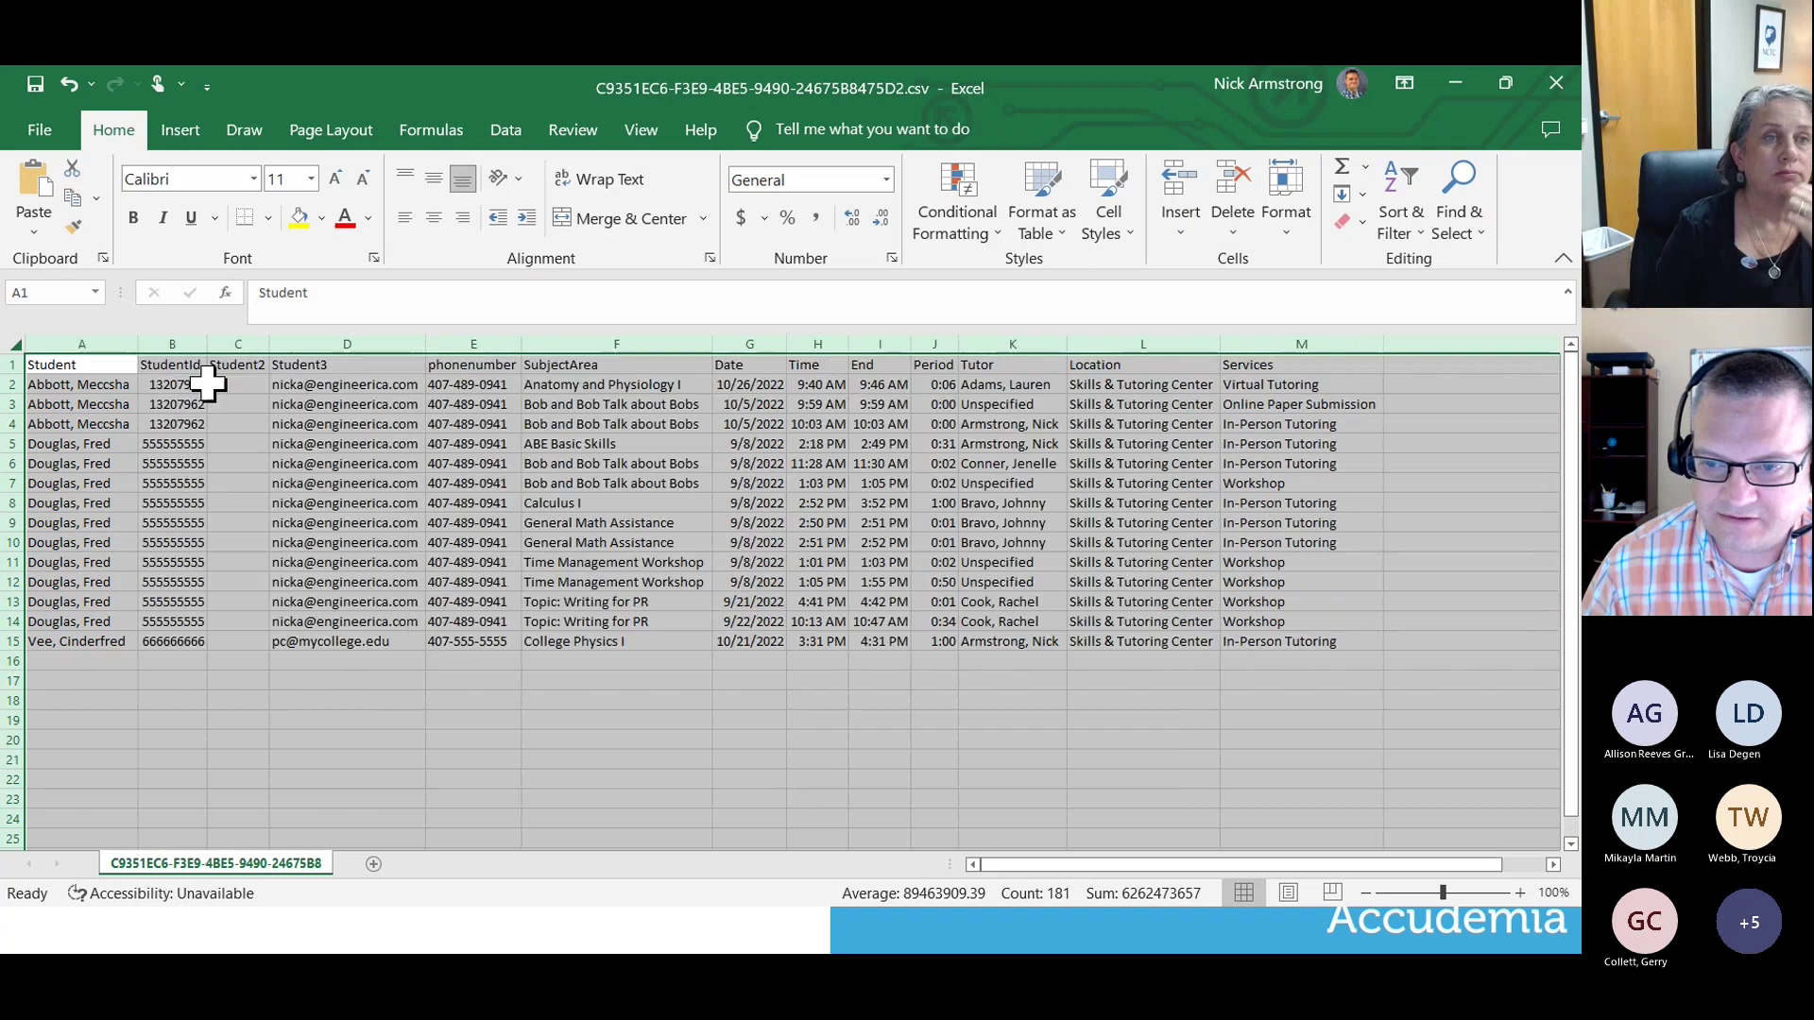
pyautogui.click(109, 367)
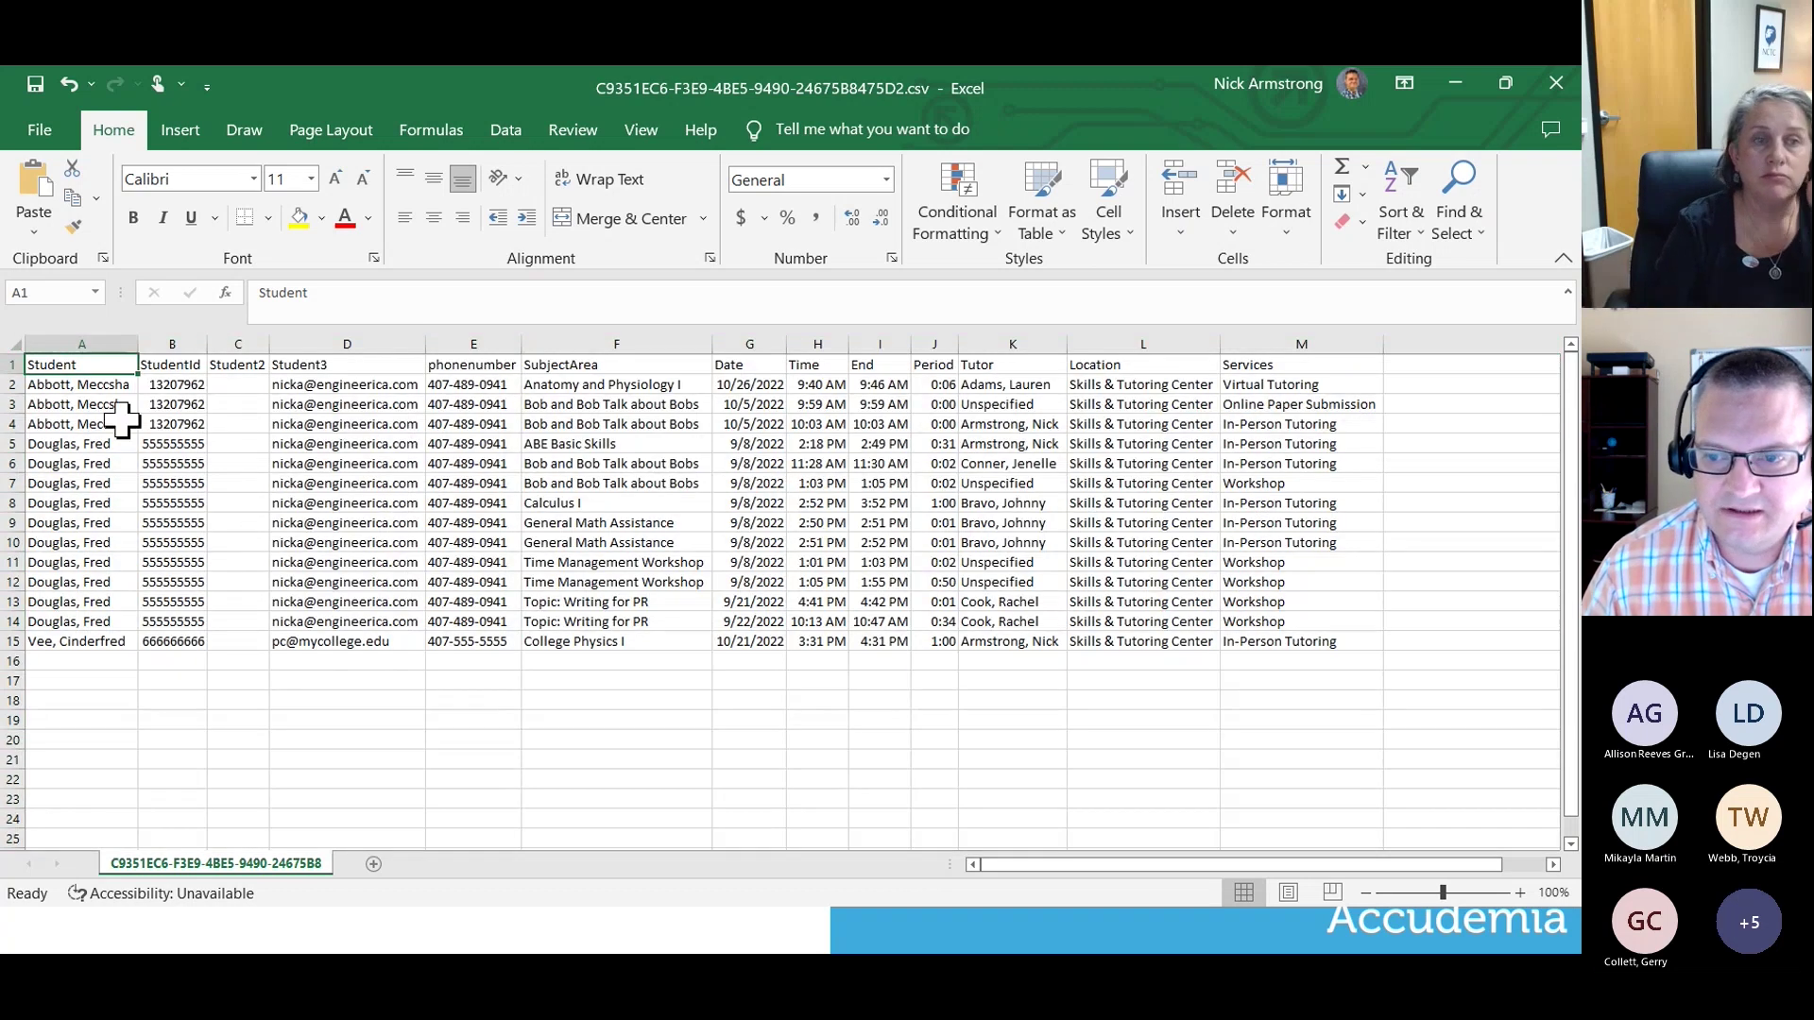
# Examine the student names in column A and the e-mail addresses in the Student3 column.
pyautogui.moveTo(116, 383); pyautogui.dragTo(104, 648)
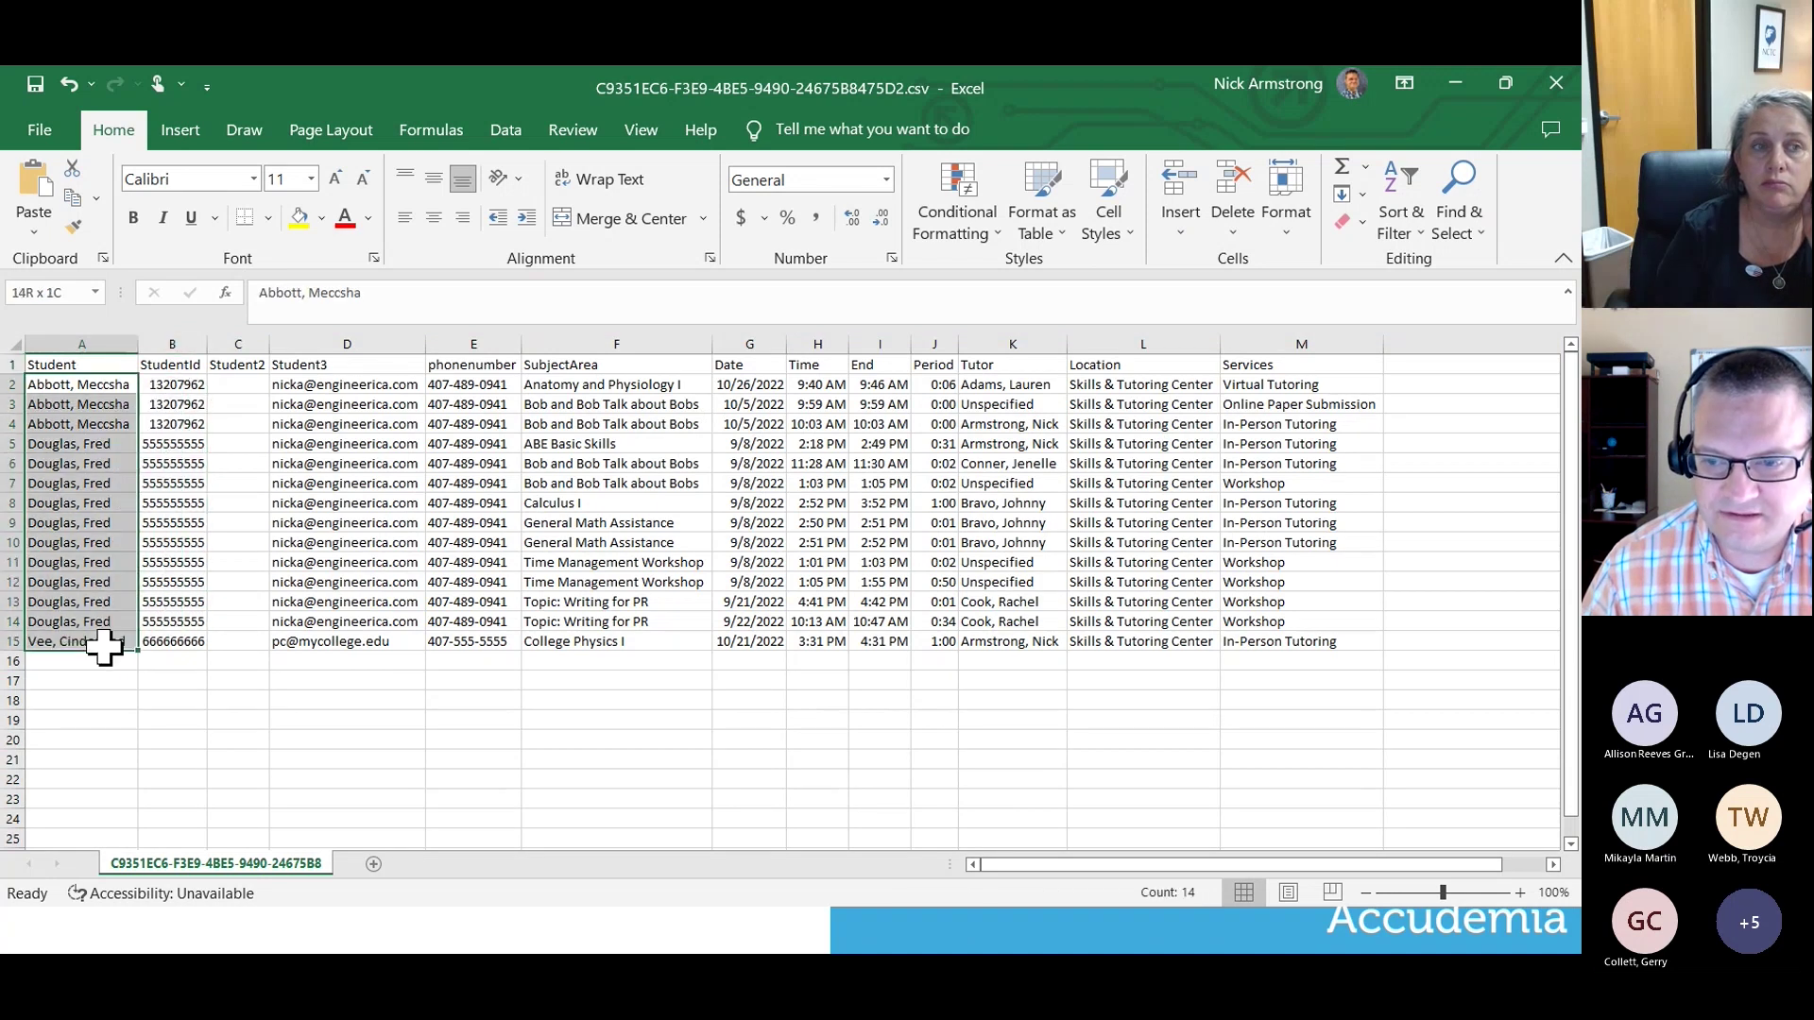
pyautogui.click(118, 405)
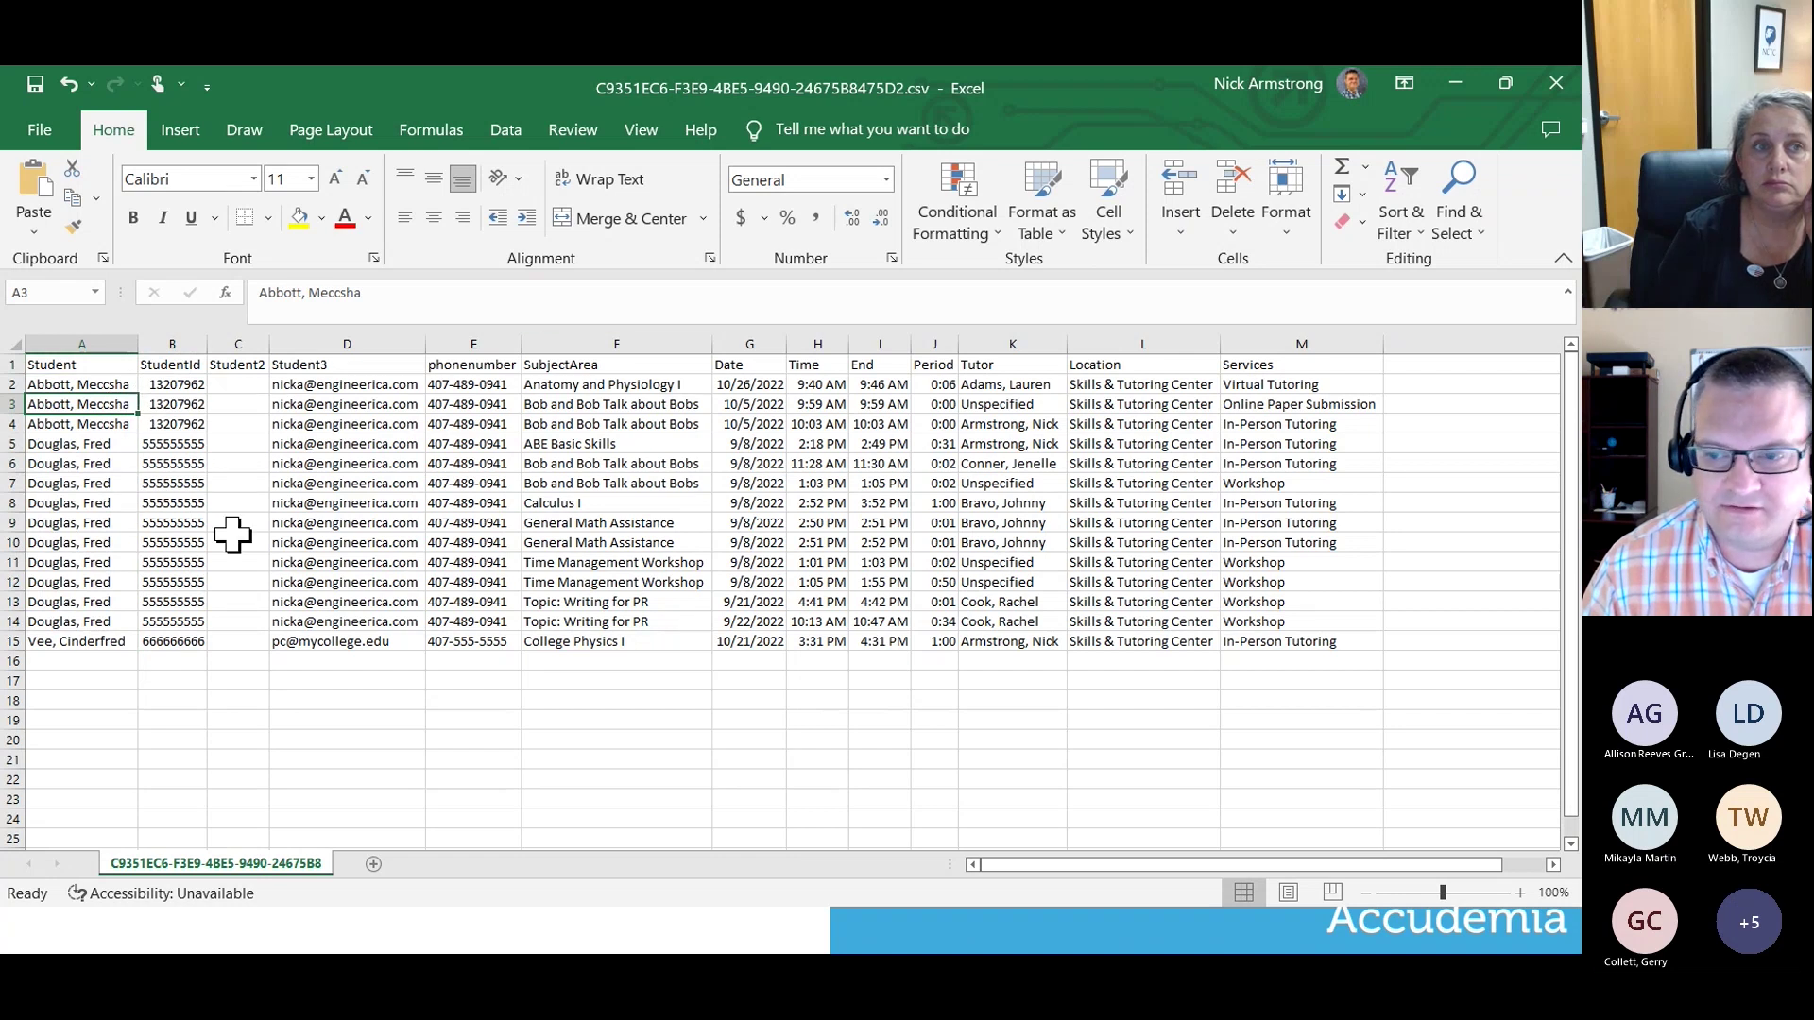
pyautogui.click(107, 382)
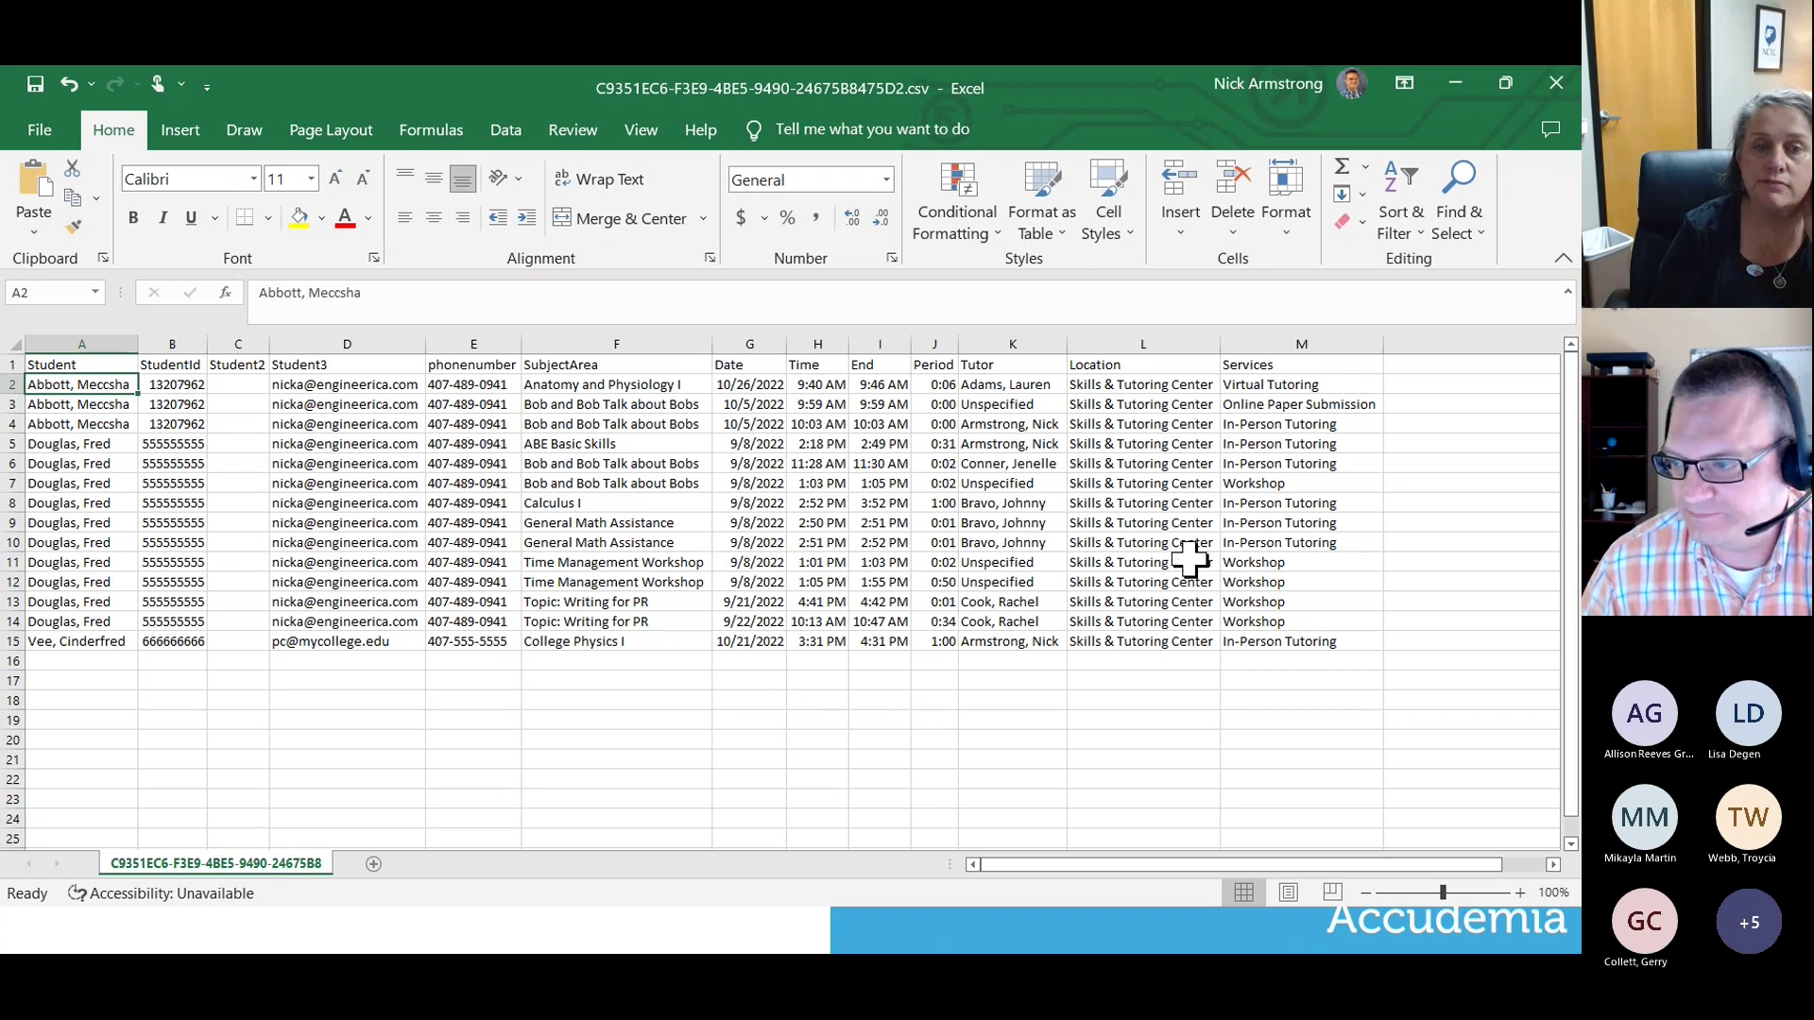
pyautogui.click(366, 385)
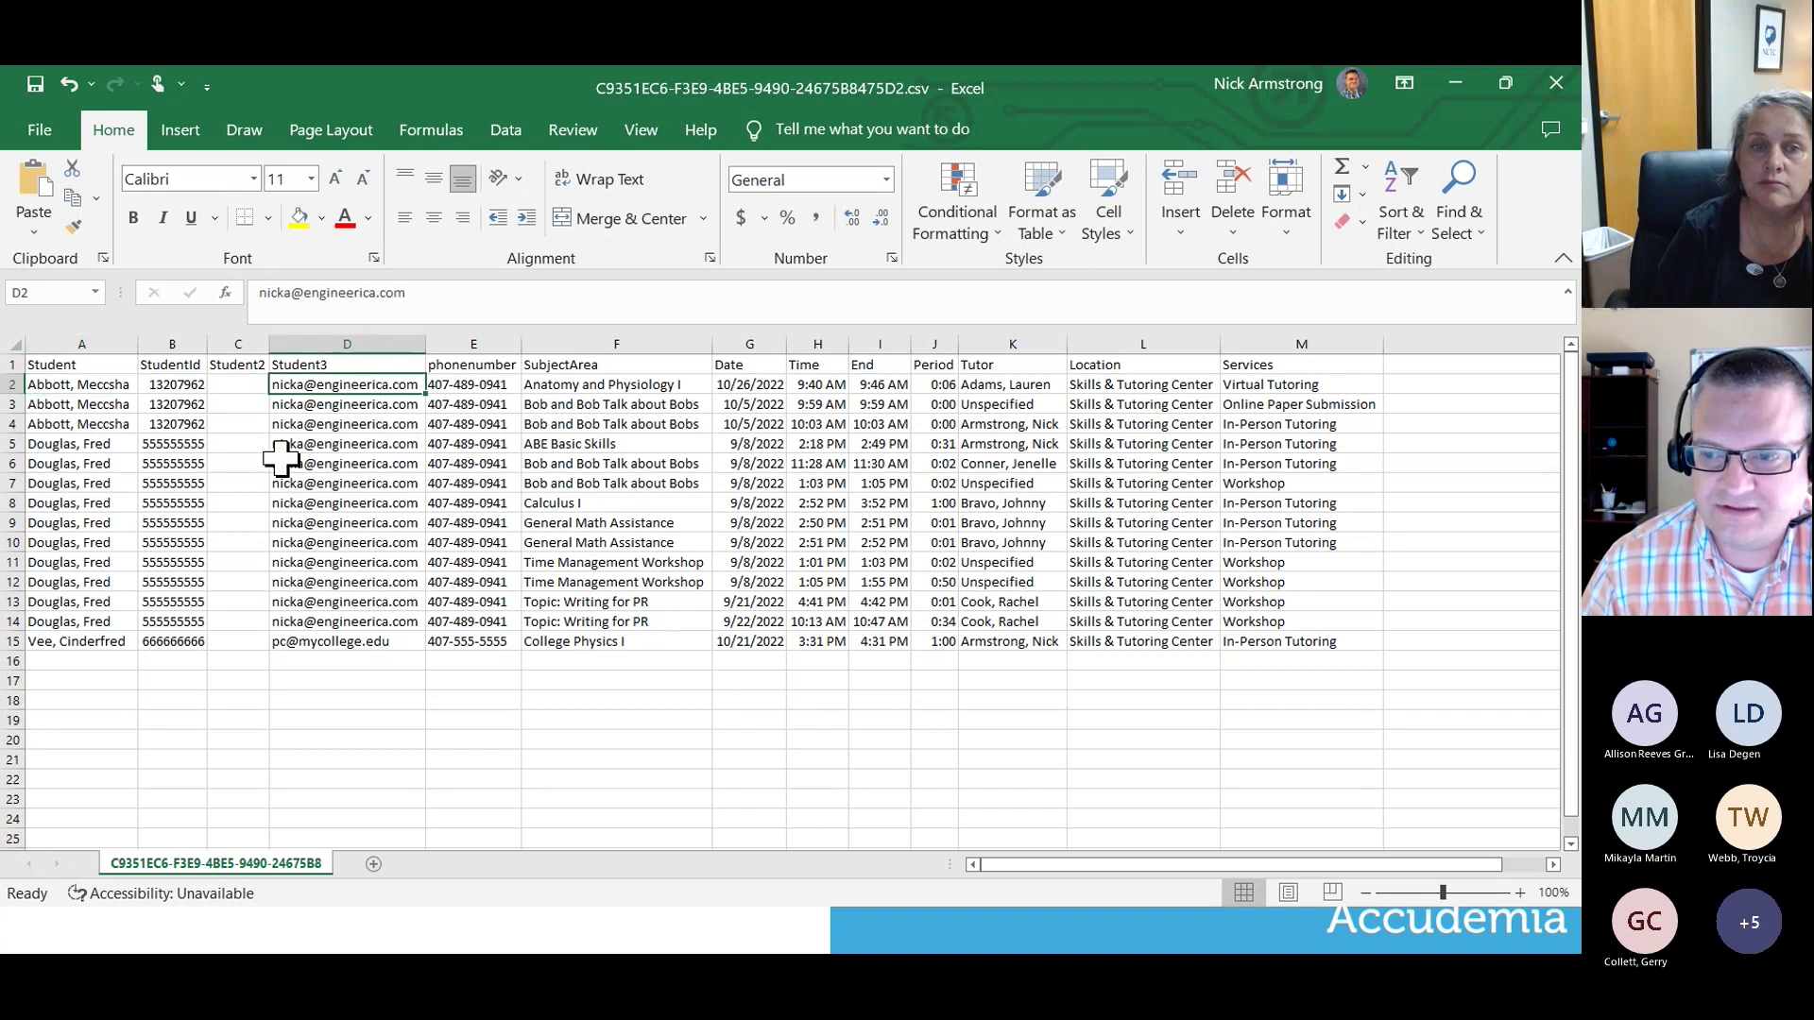
# Insert an empty column between the Student and StudentId columns.
pyautogui.click(115, 385)
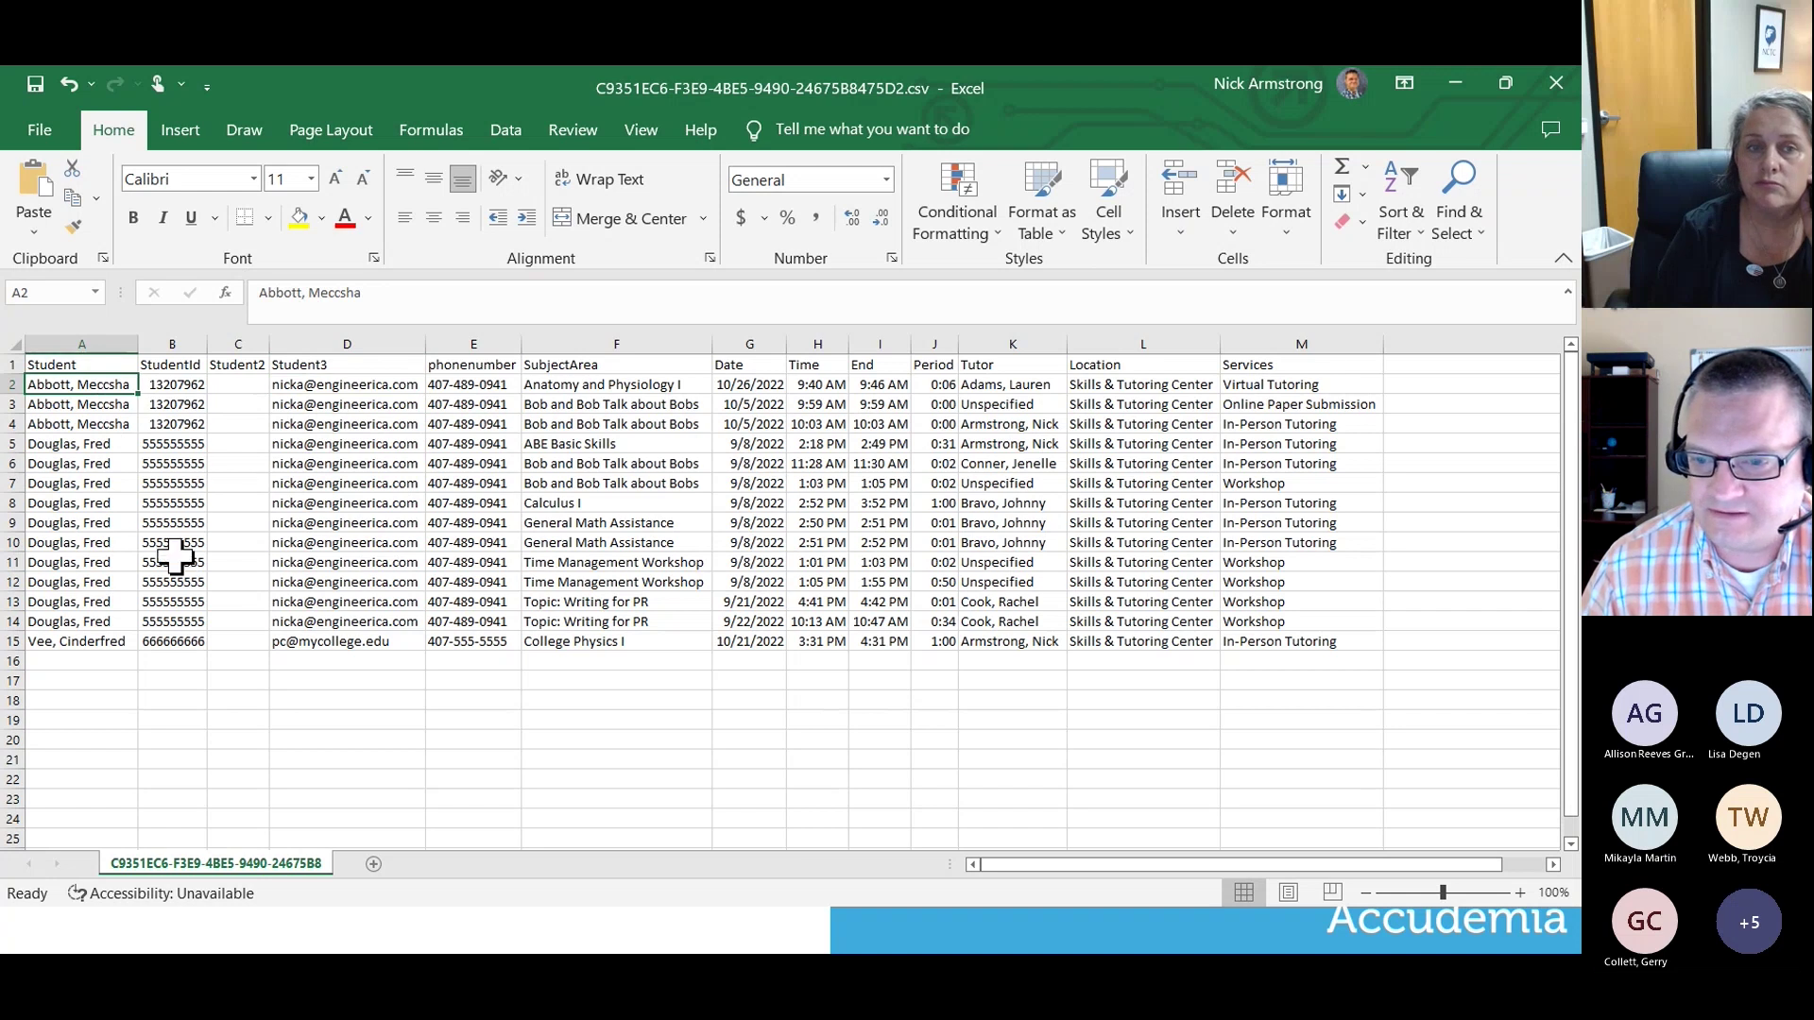
pyautogui.click(166, 342)
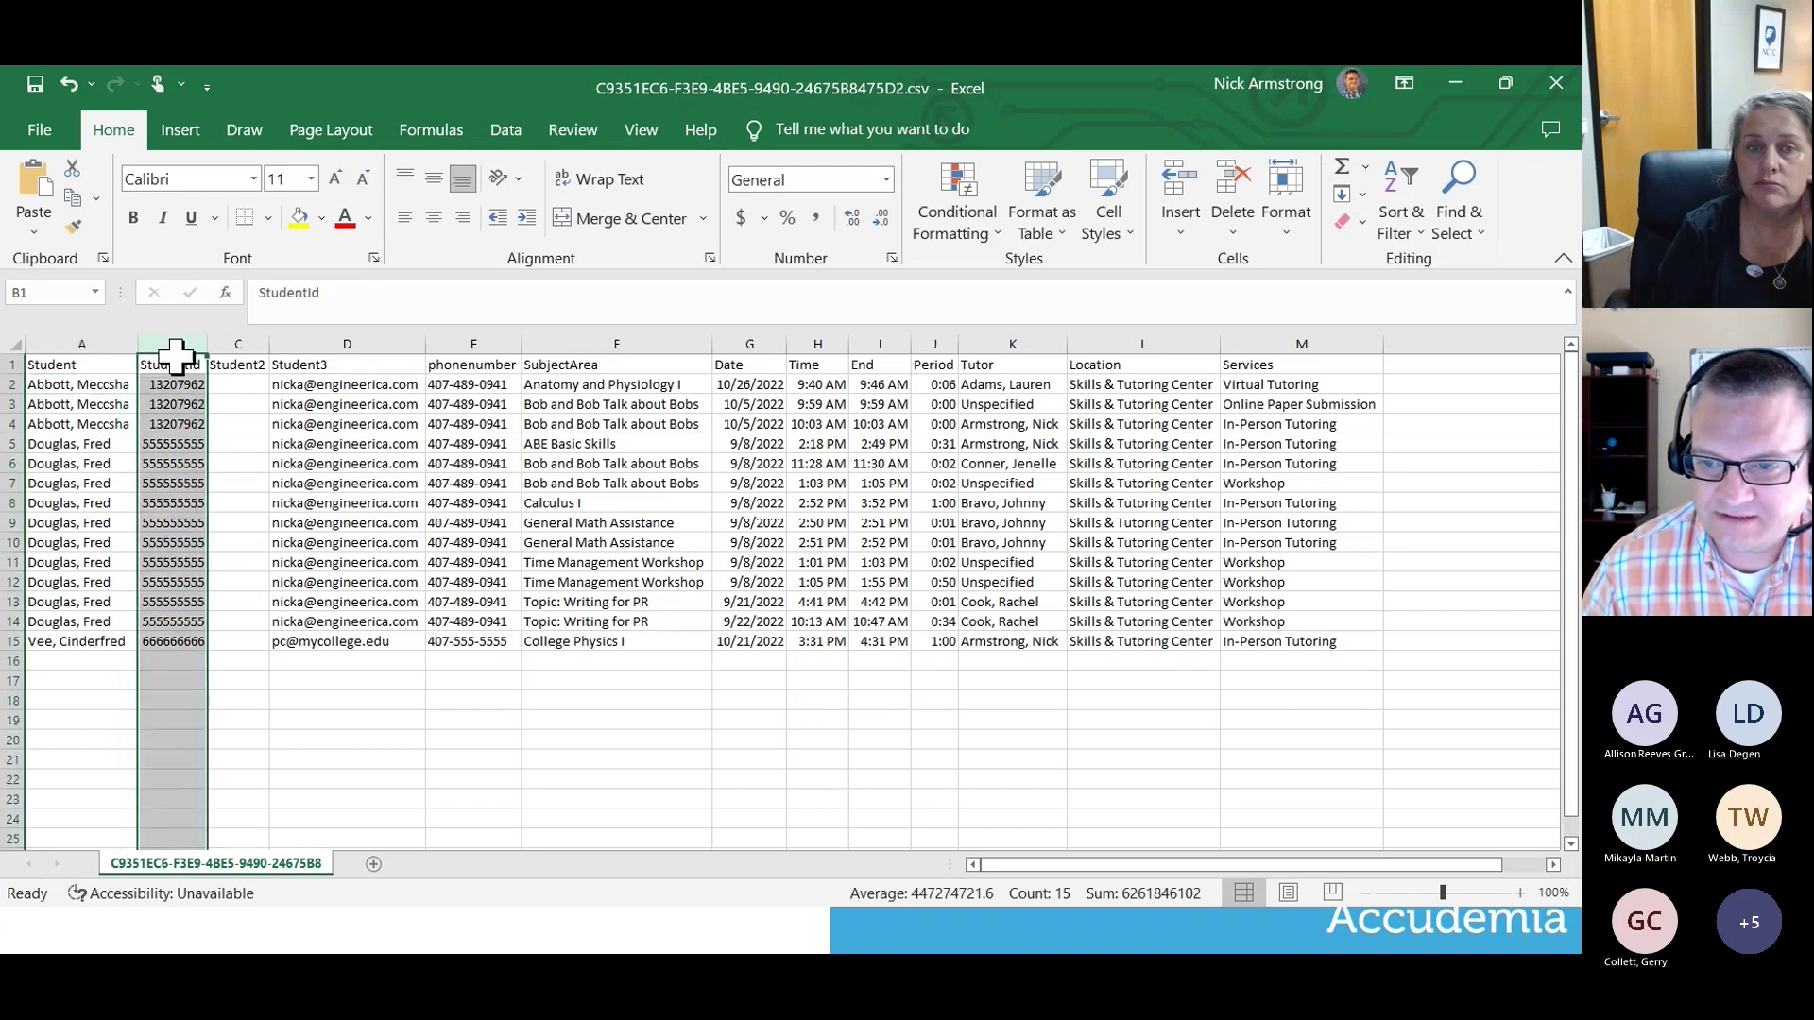
pyautogui.rightClick(183, 332)
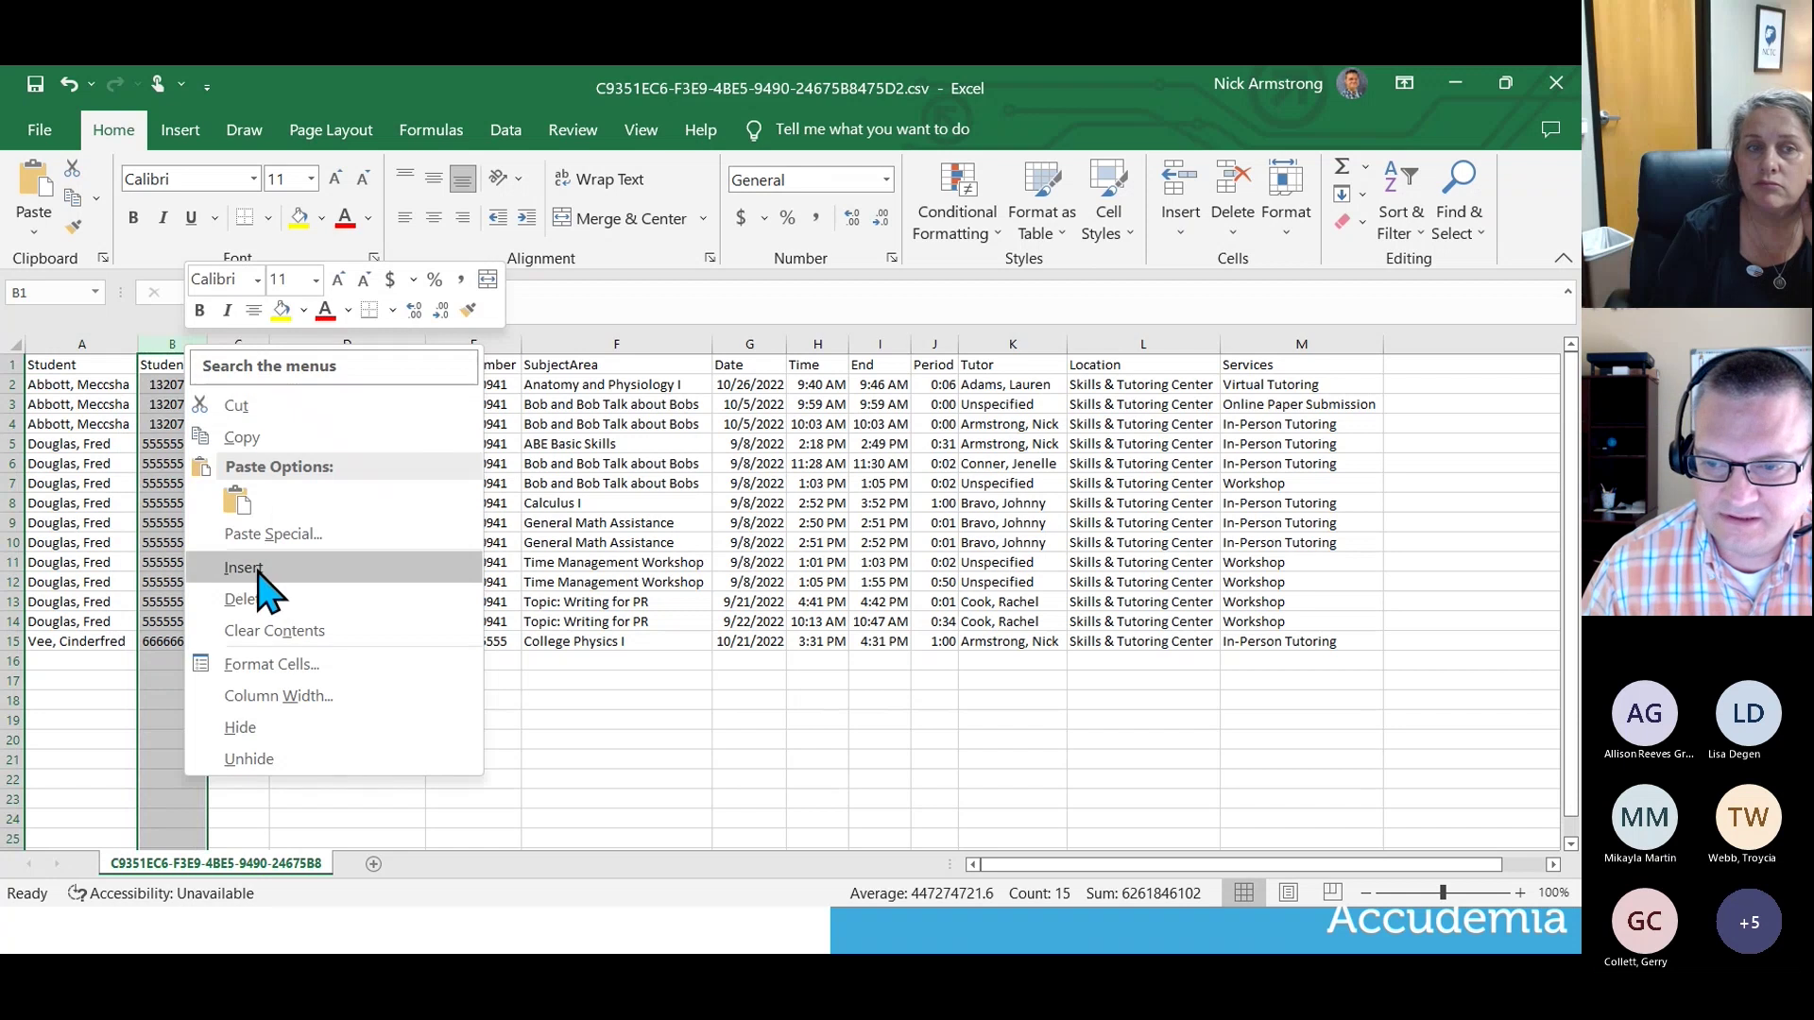
pyautogui.click(267, 569)
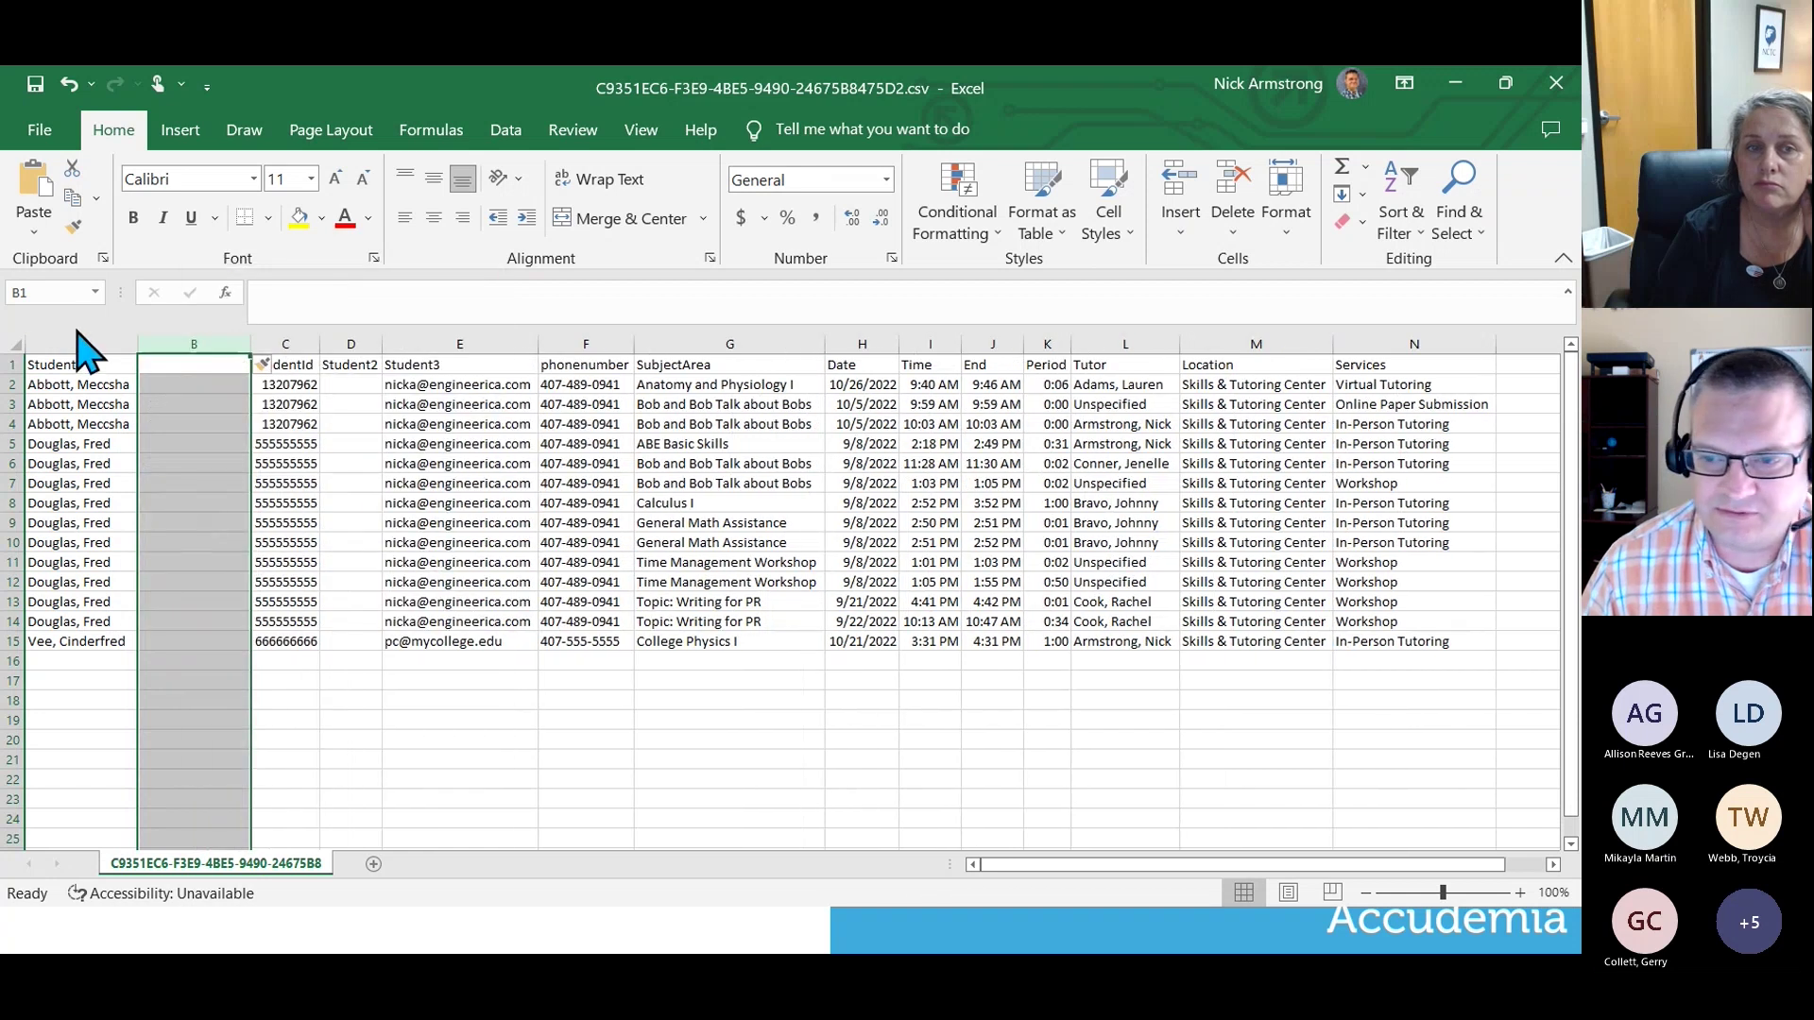
# Split the names in column A into two columns with Text to Columns, using comma and space instead of tab as delimiters.
pyautogui.click(87, 330)
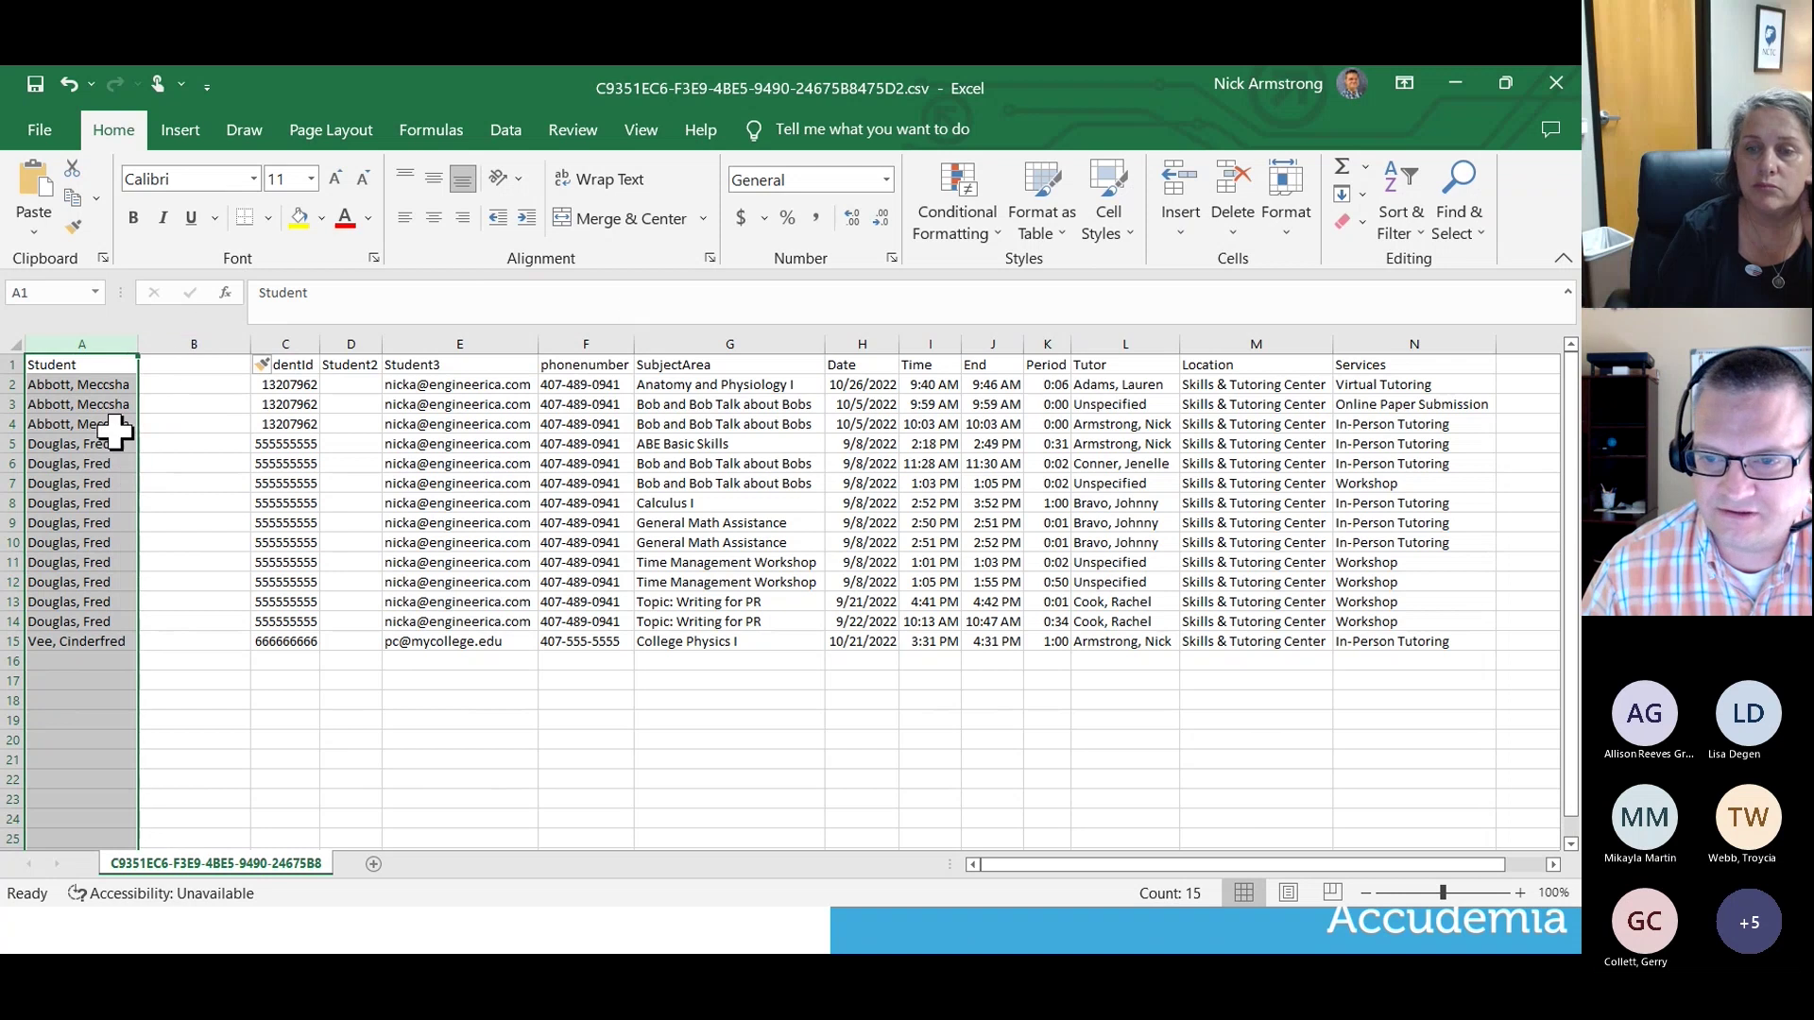
pyautogui.click(506, 129)
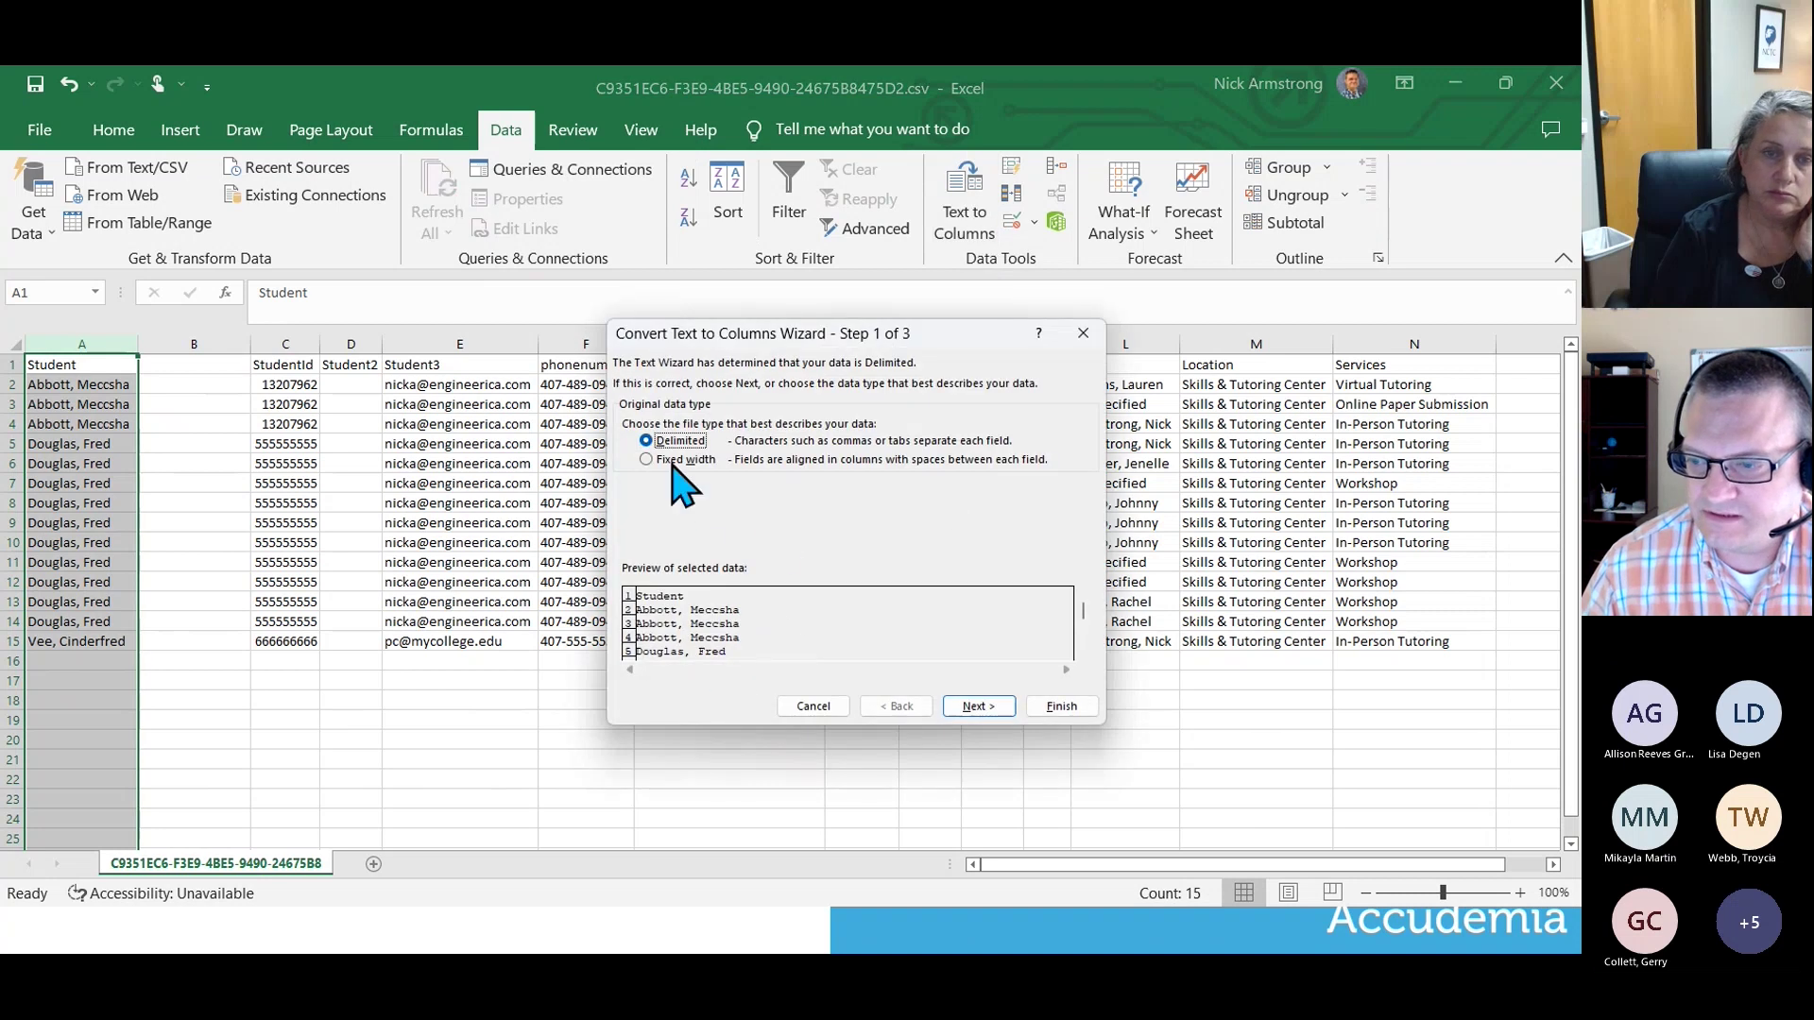
pyautogui.click(983, 708)
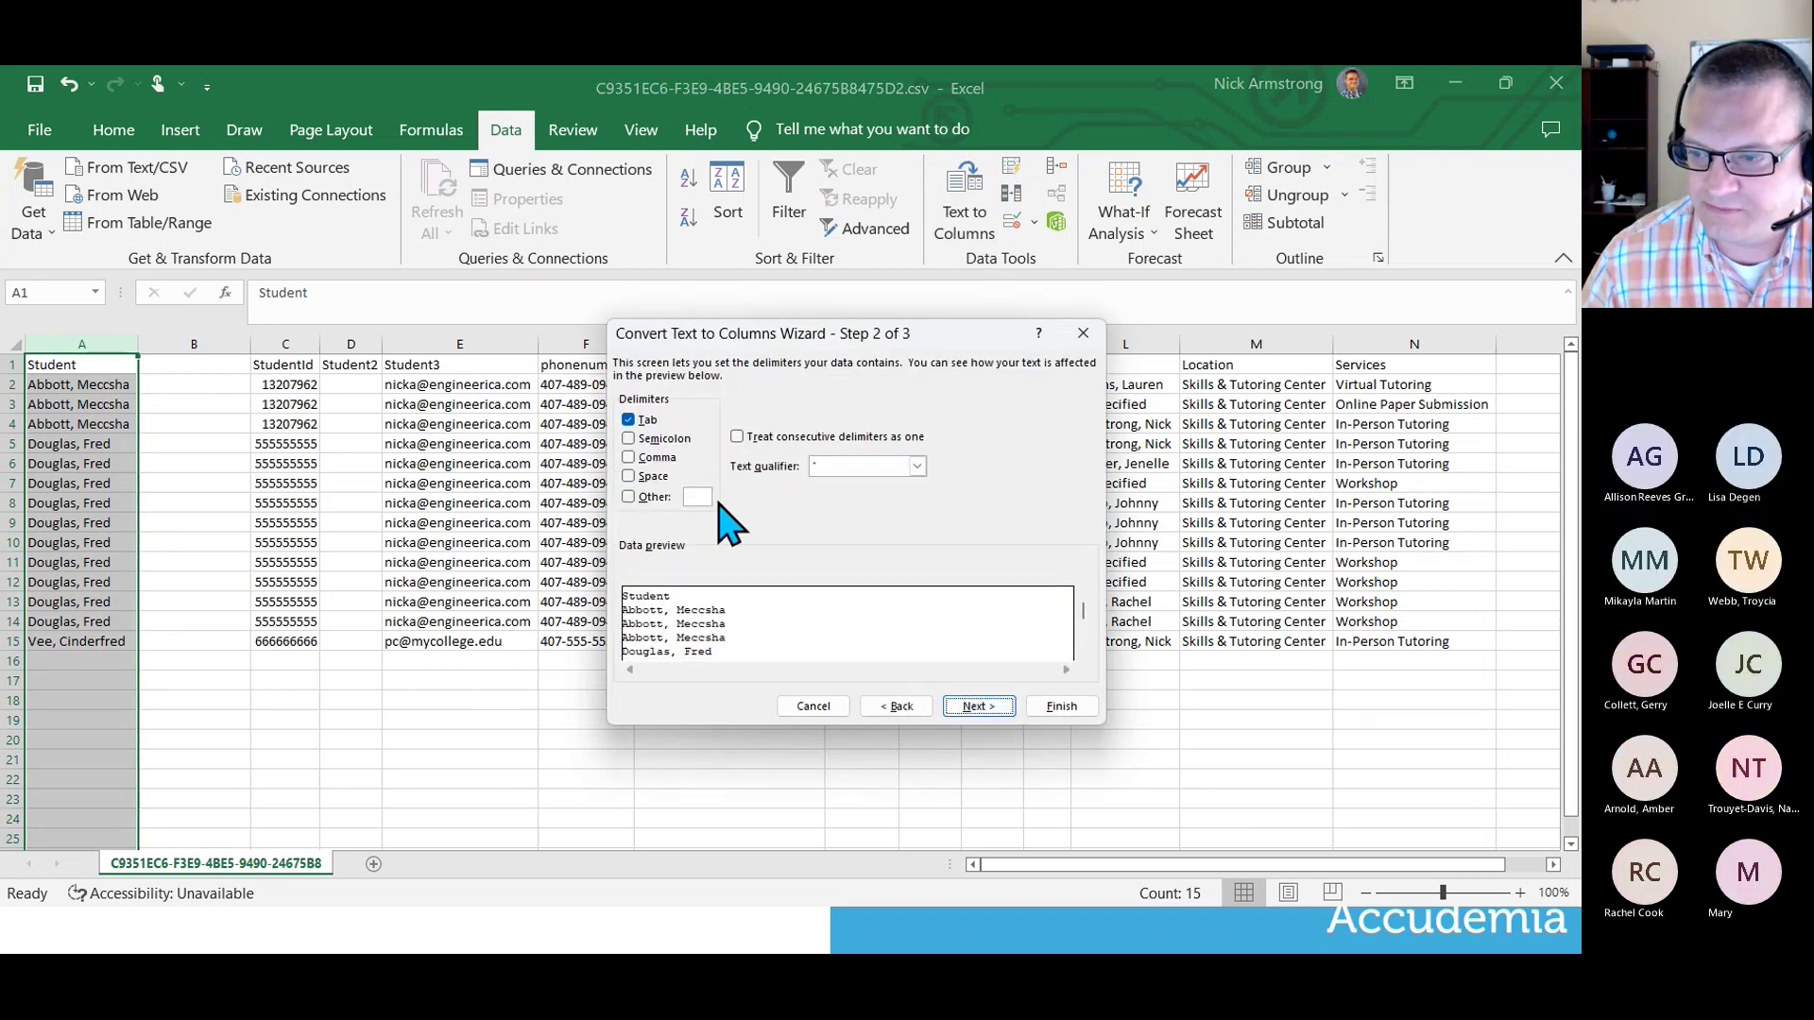
pyautogui.click(629, 457)
pyautogui.click(628, 419)
pyautogui.click(628, 476)
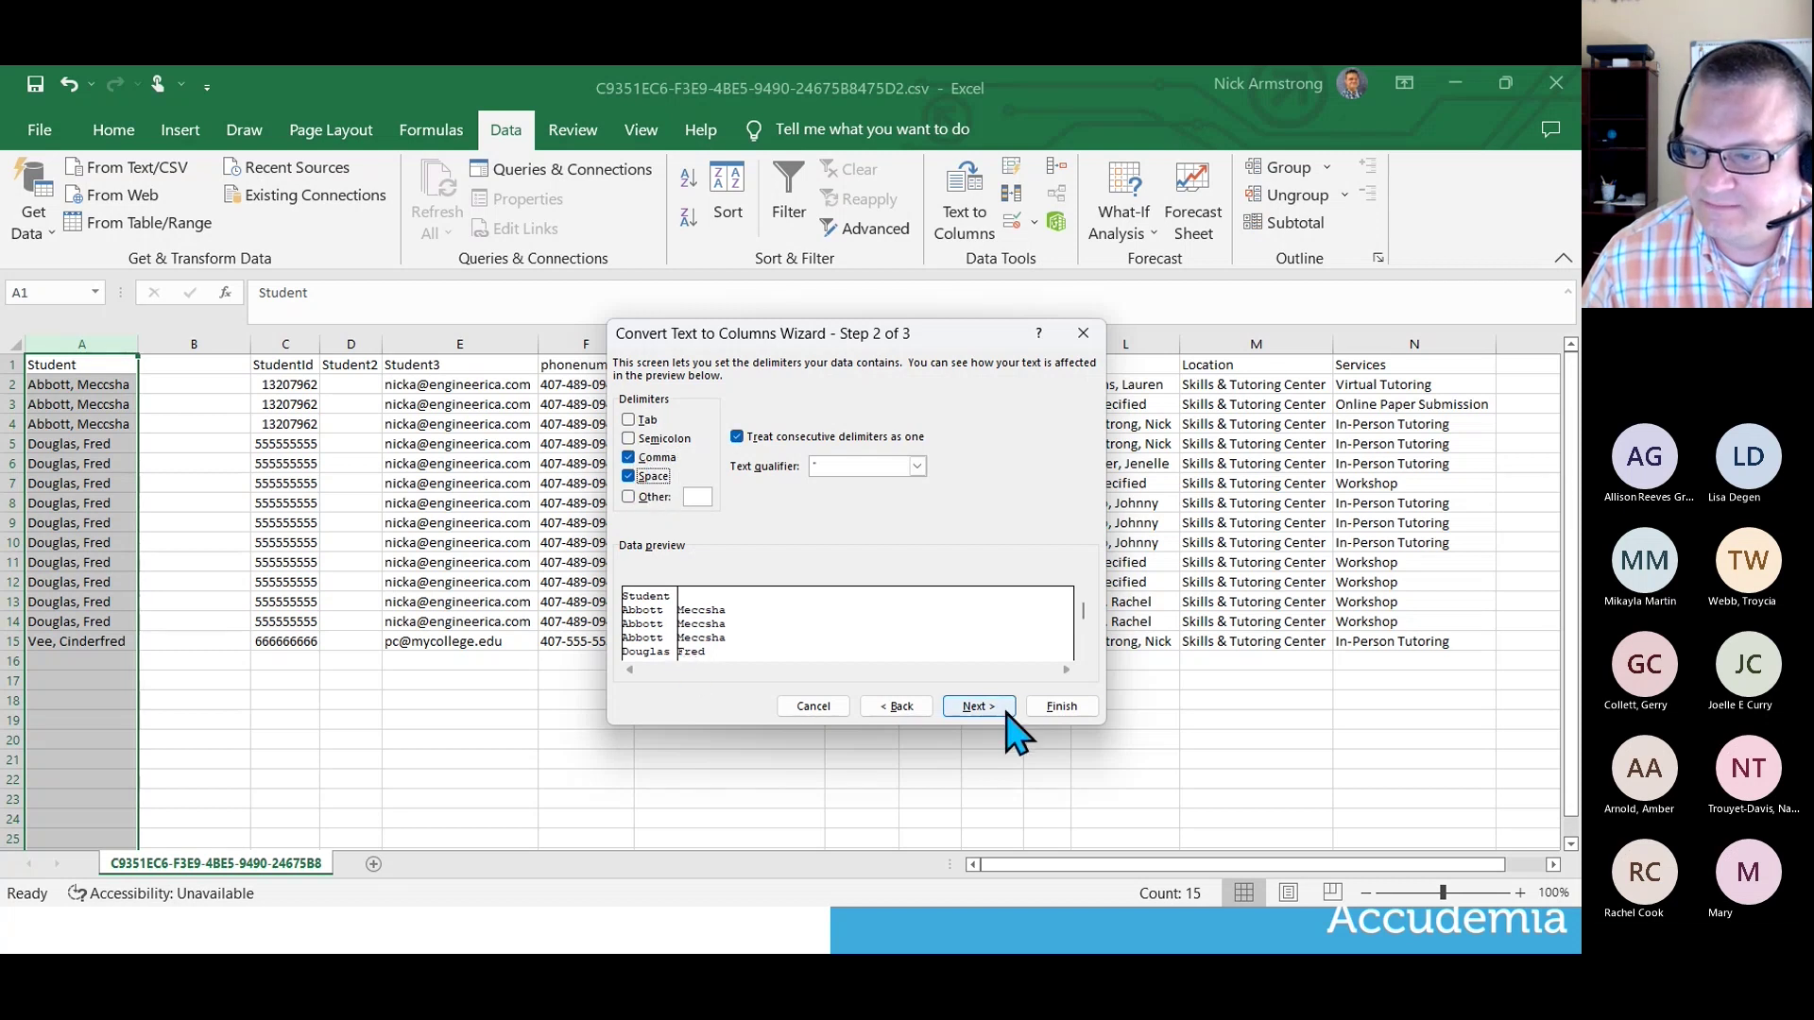
pyautogui.click(1071, 711)
# Set the headers of the two name columns to LAST in A1 and FIRST in B1.
pyautogui.click(109, 378)
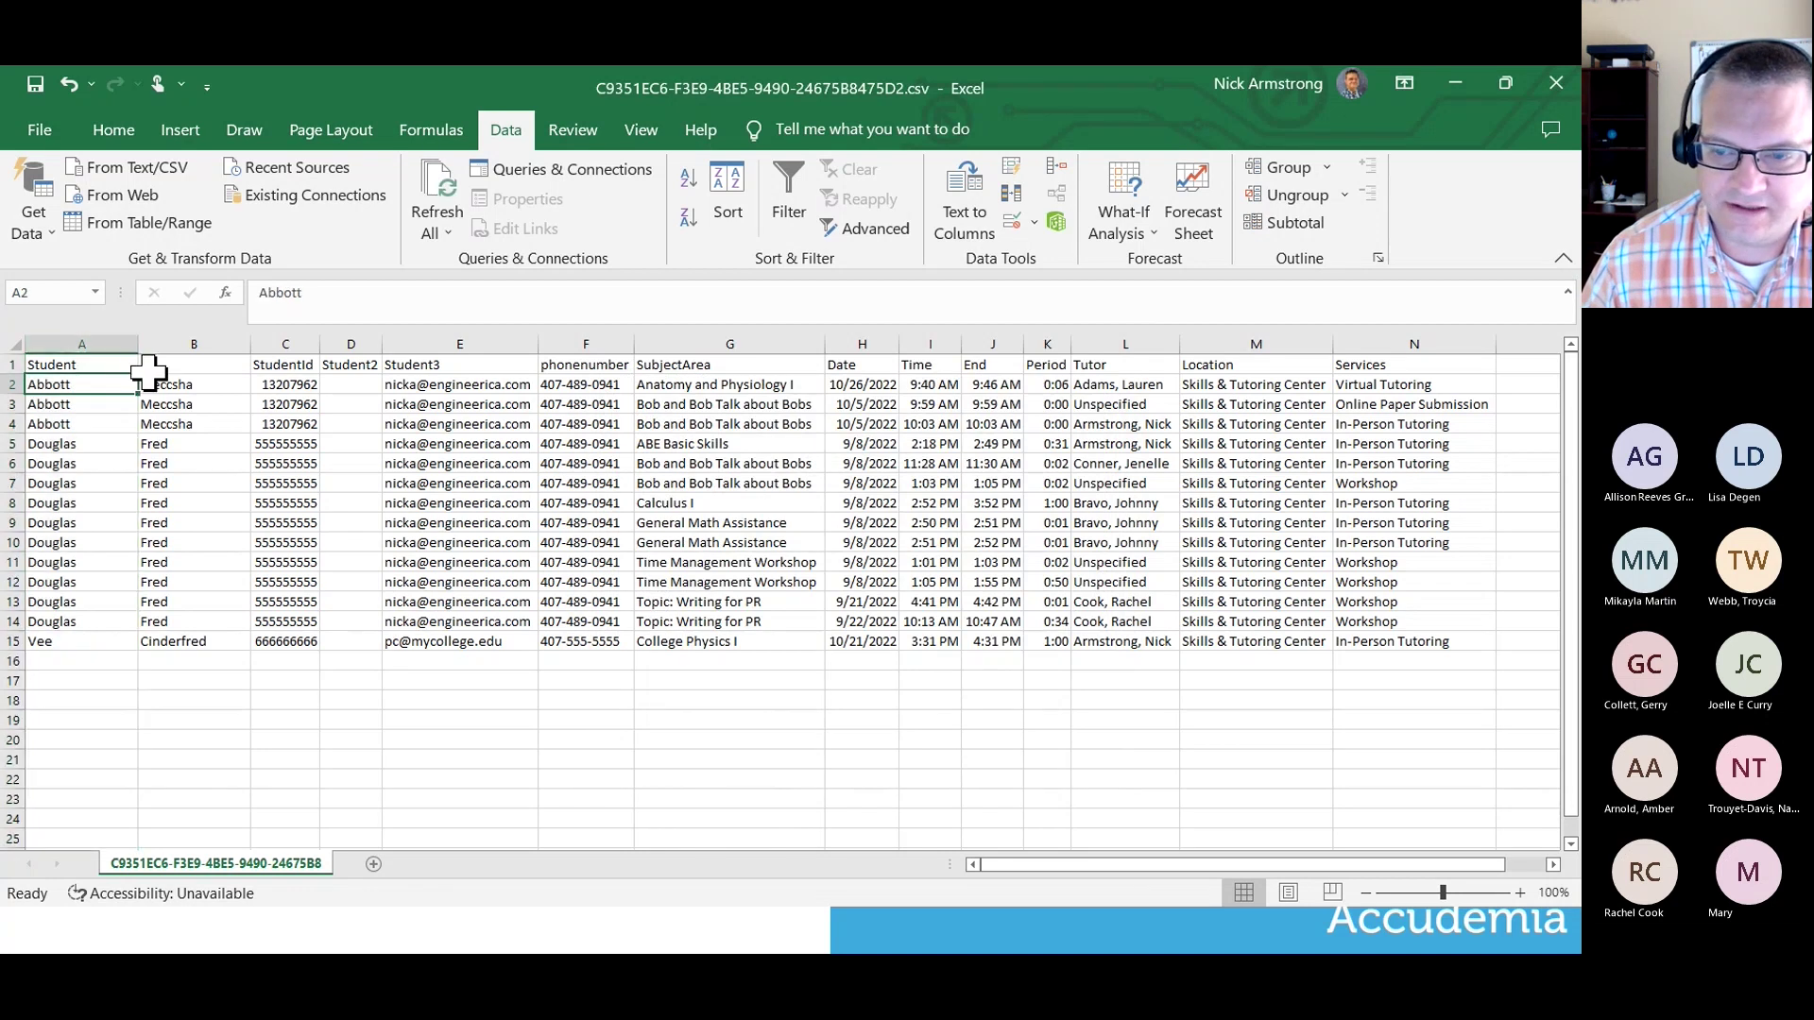
pyautogui.click(130, 369)
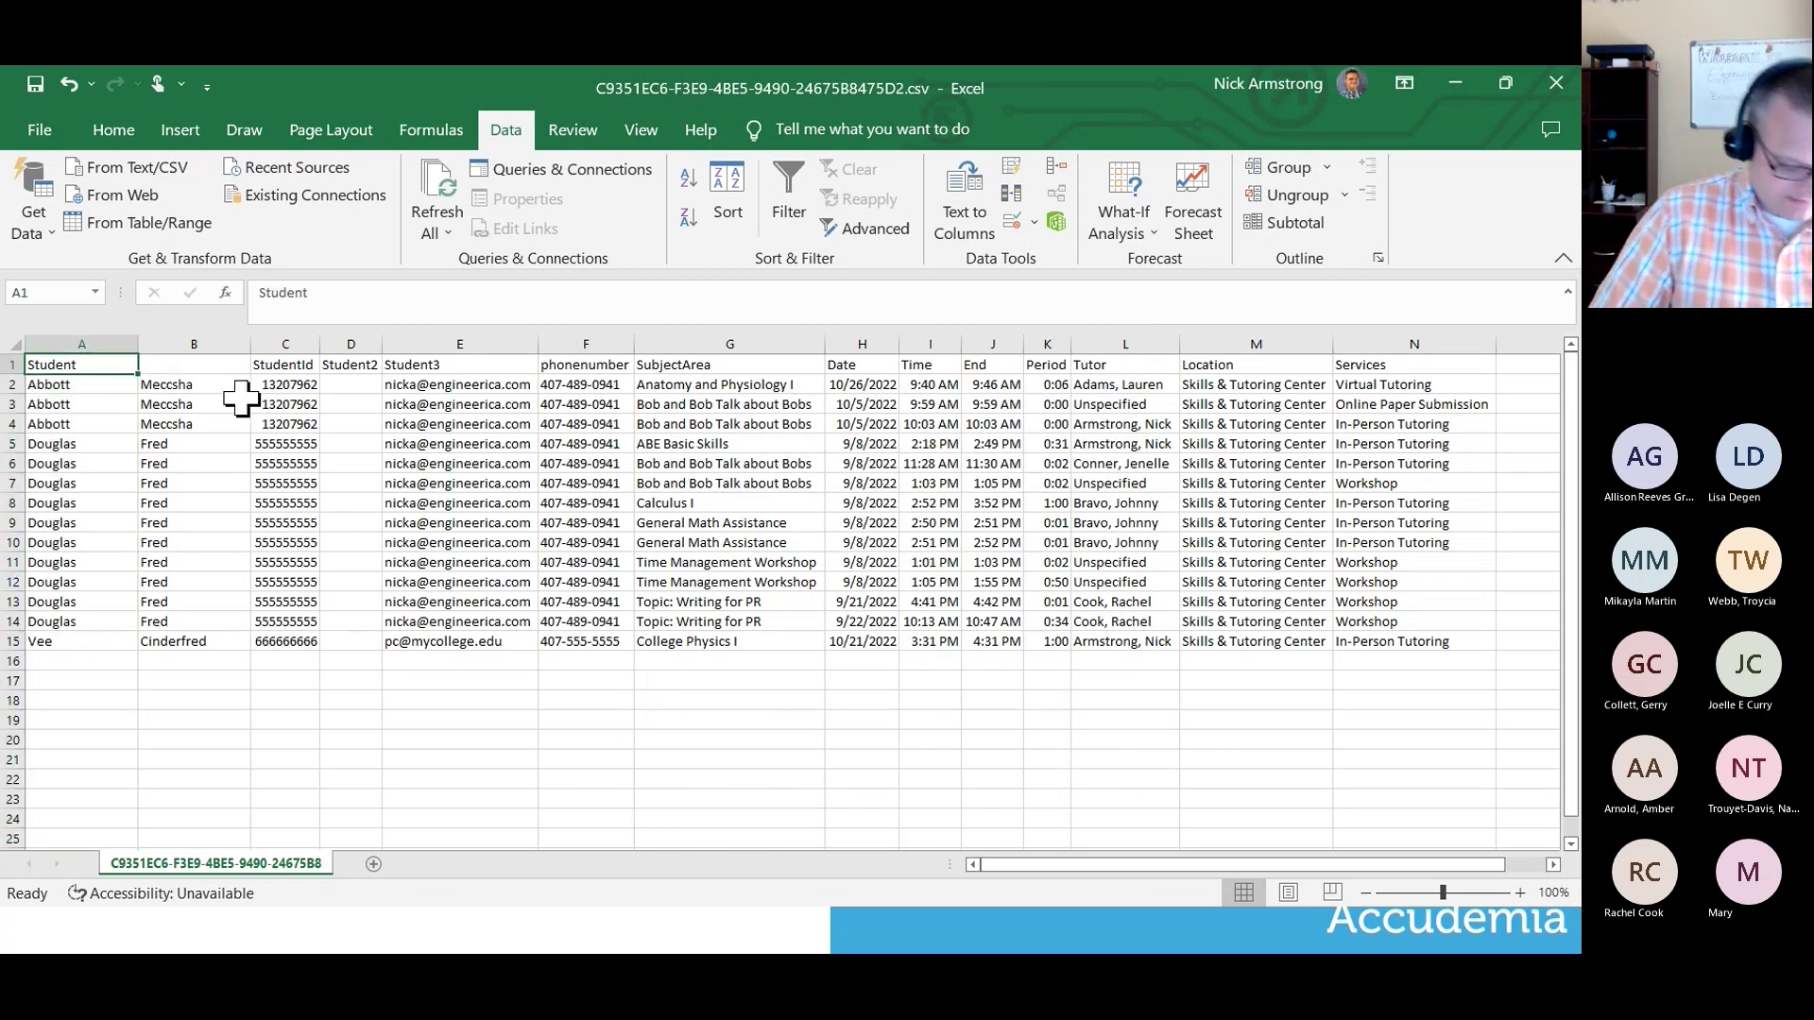
pyautogui.write('LAST')
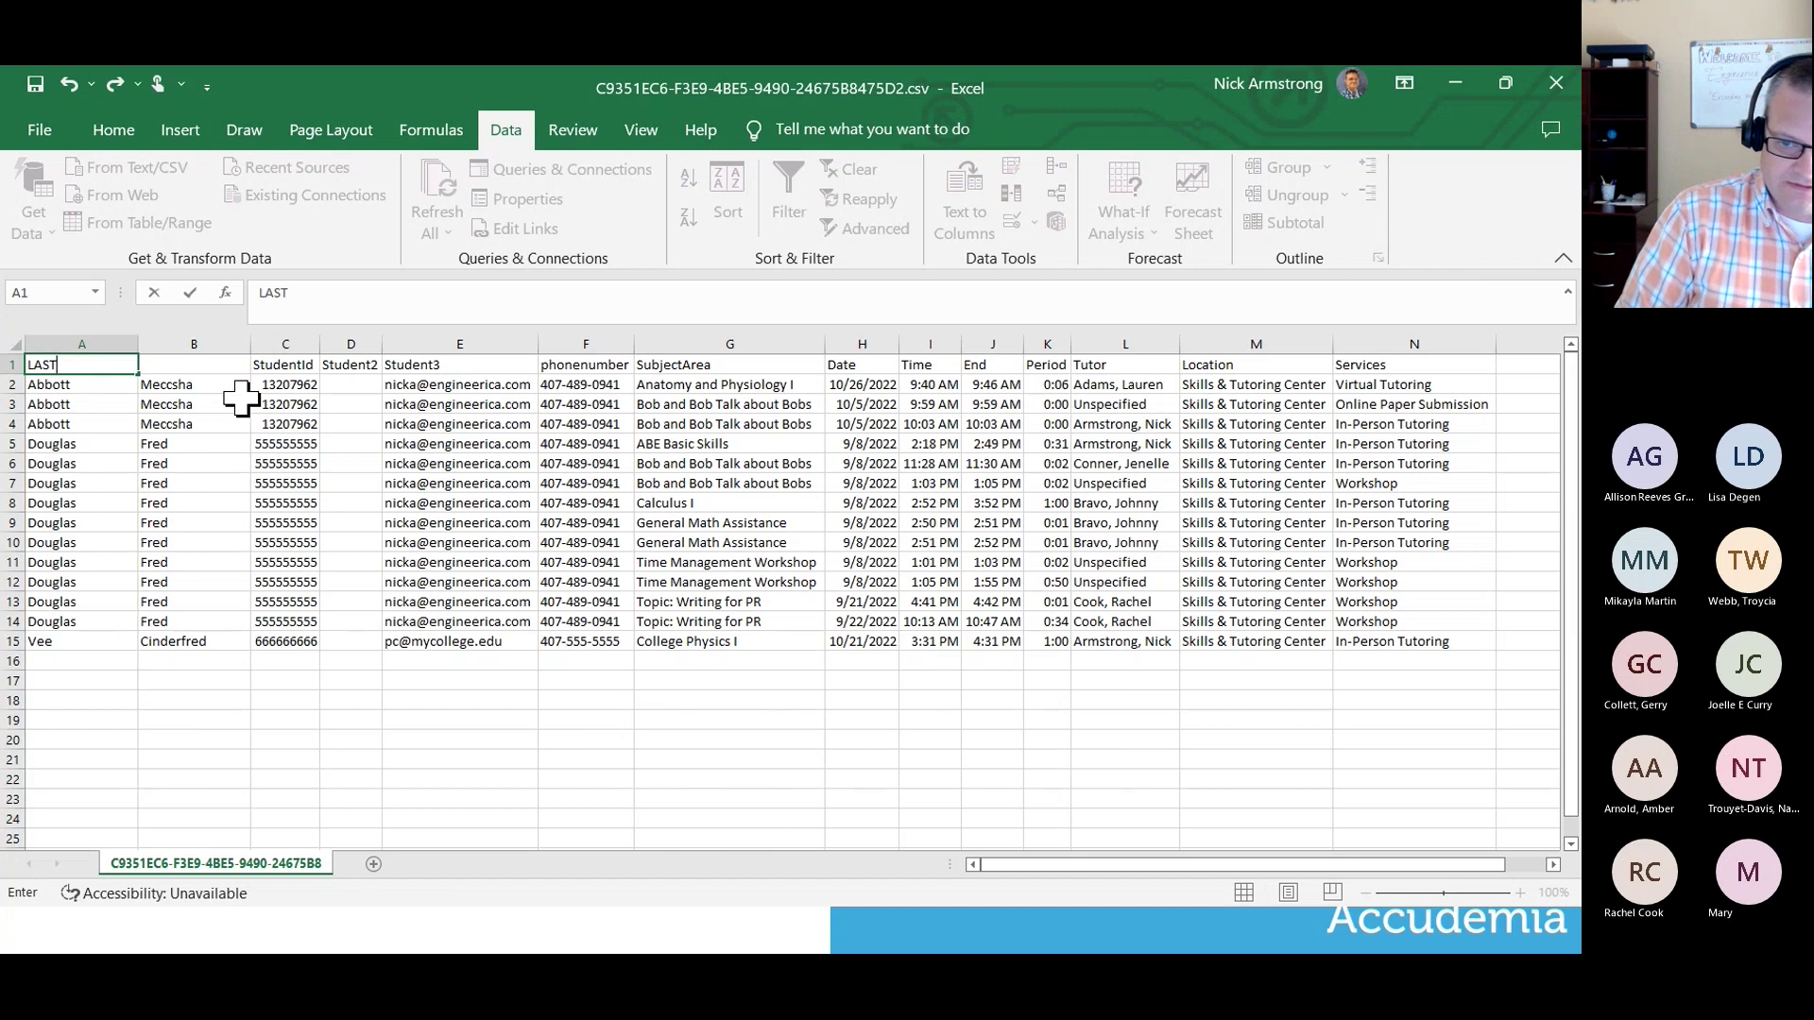
pyautogui.press('Tab')
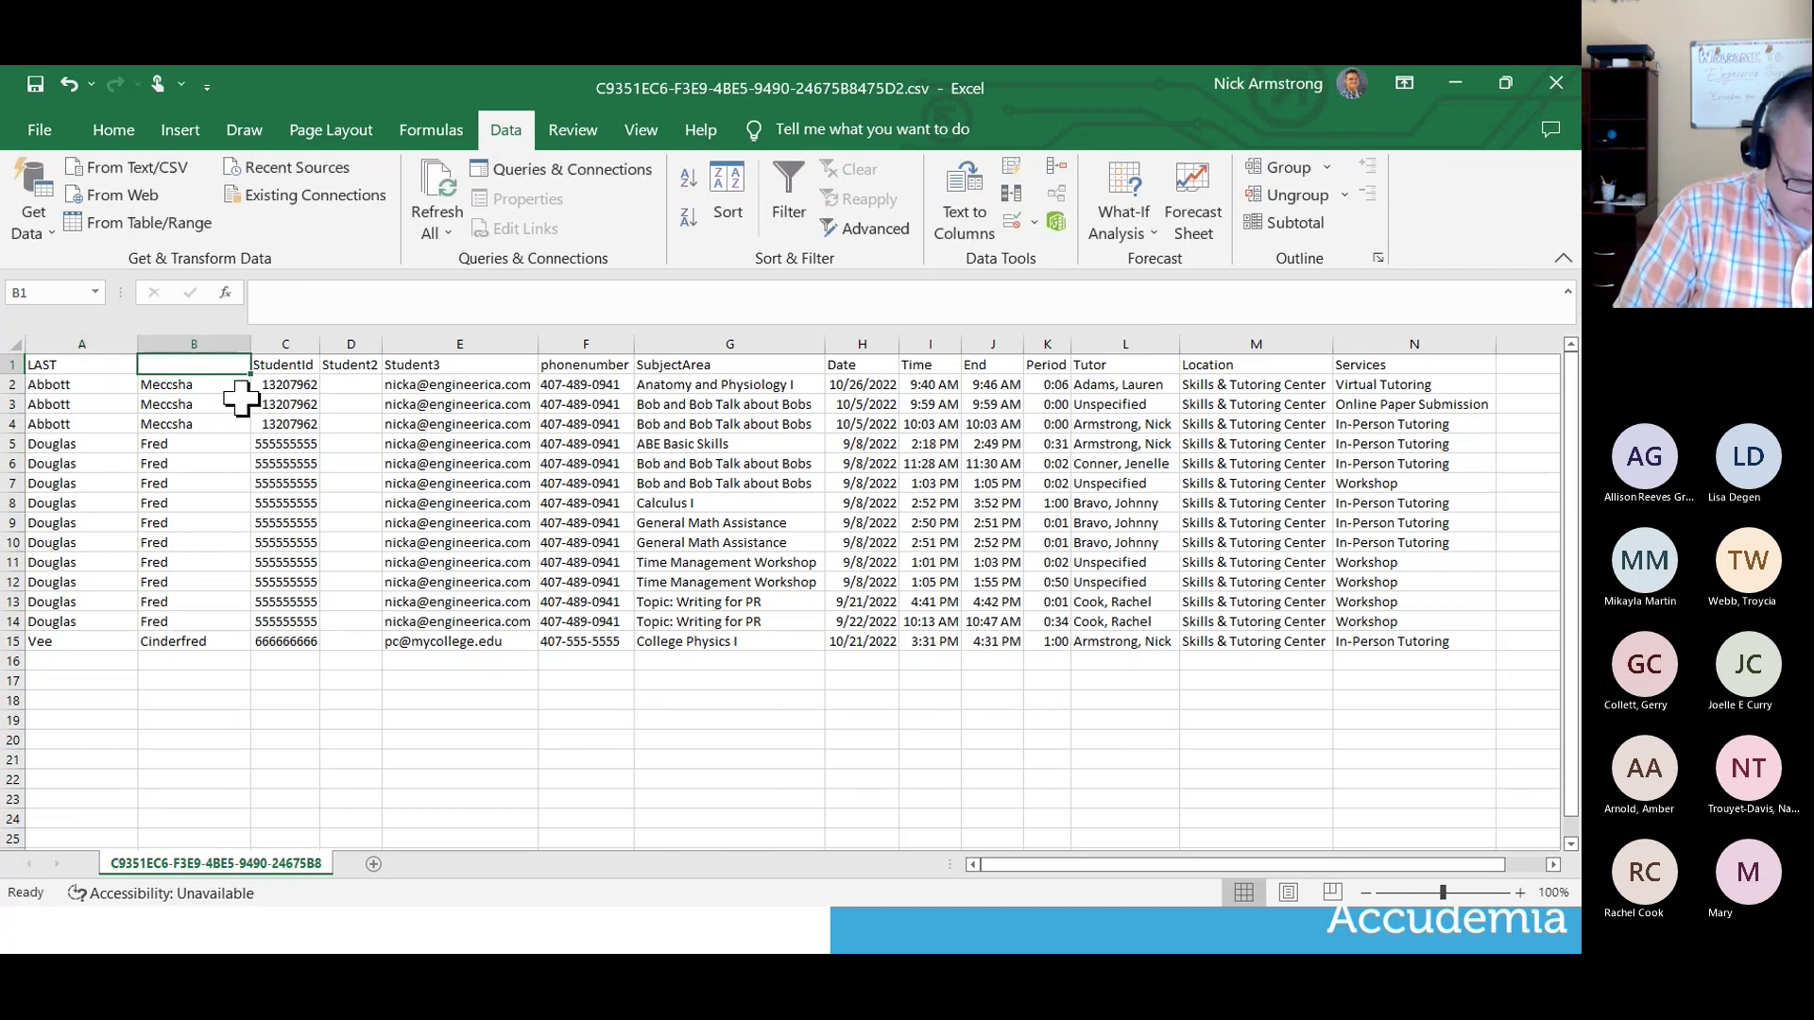
pyautogui.write('fir')
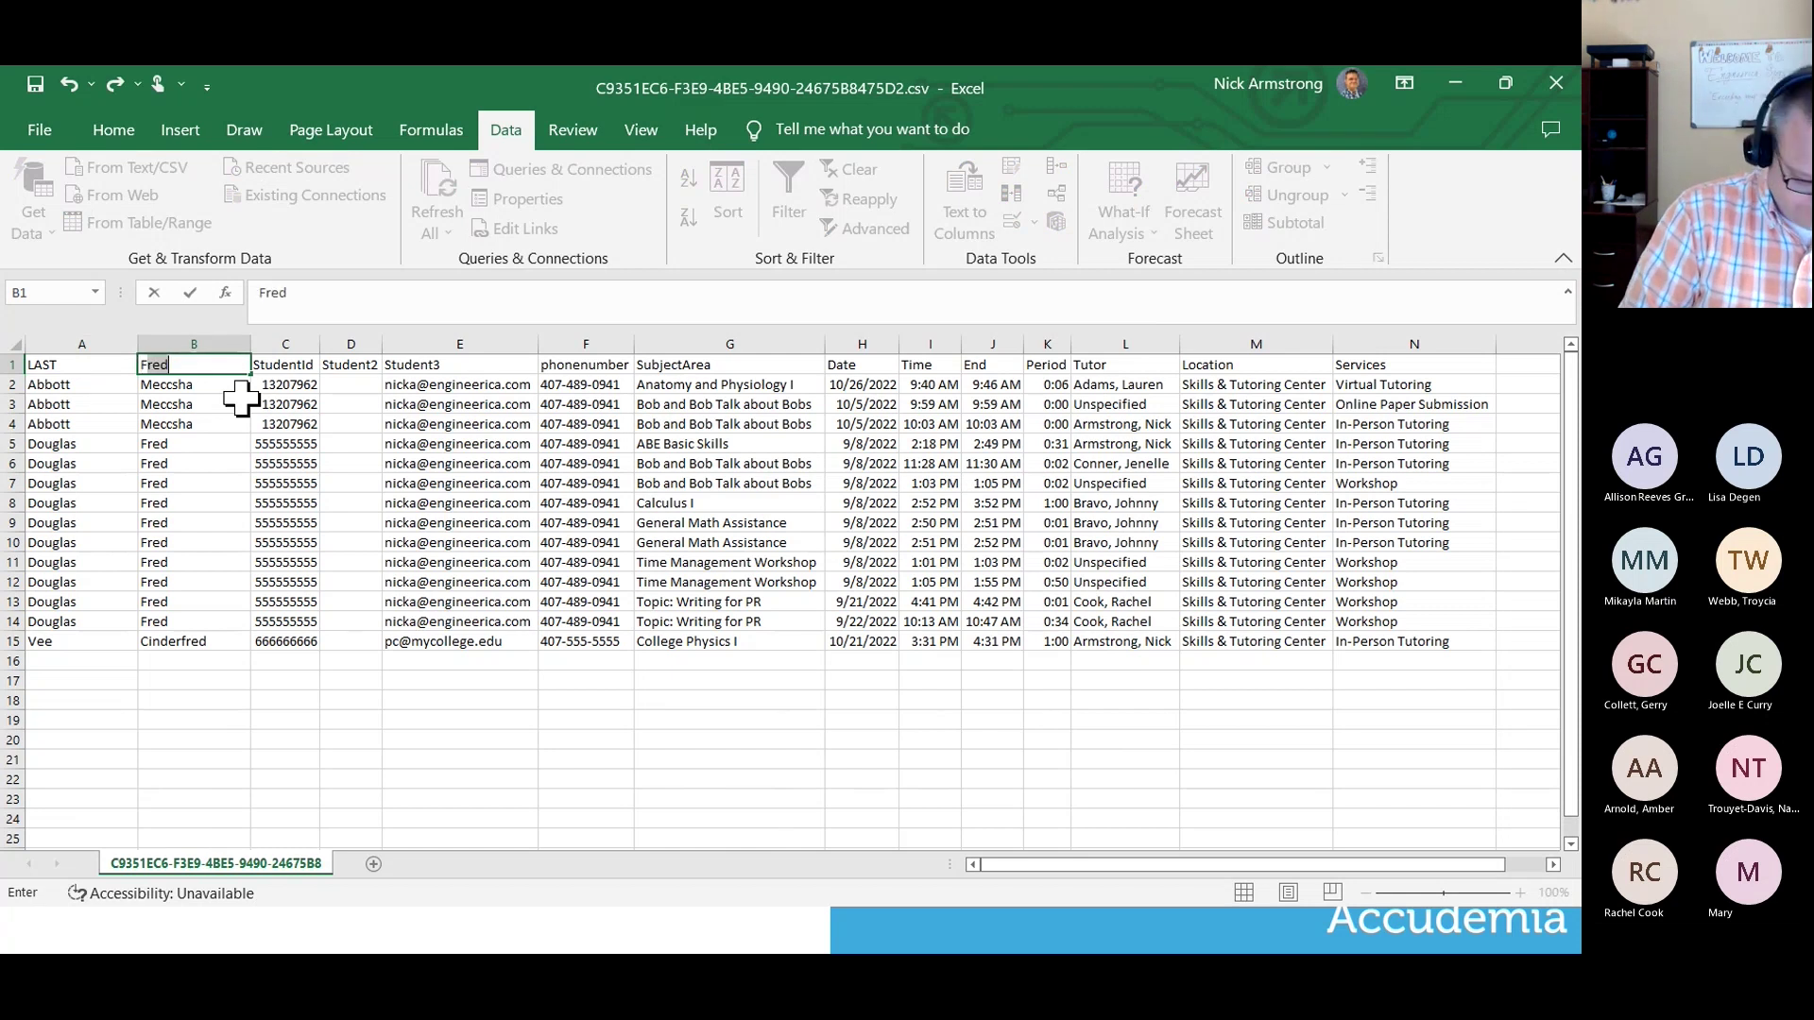
pyautogui.press('Return')
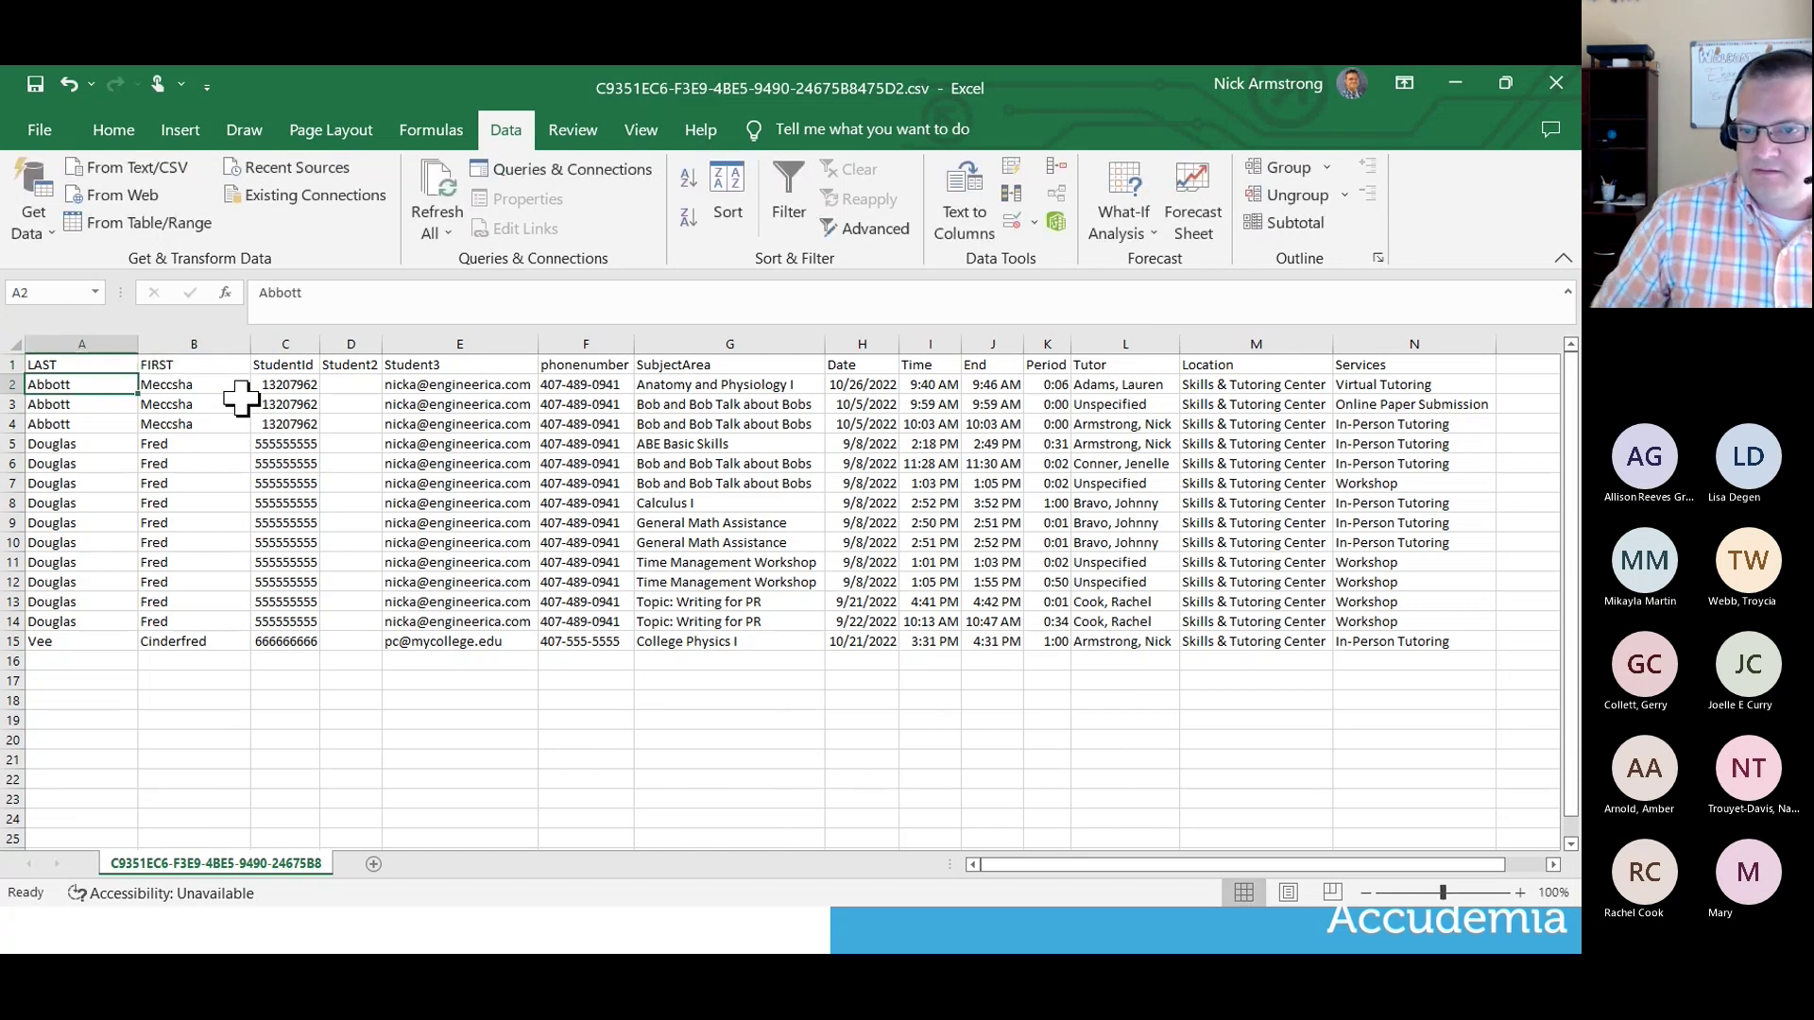
# Delete the empty Student2 column.
pyautogui.click(363, 342)
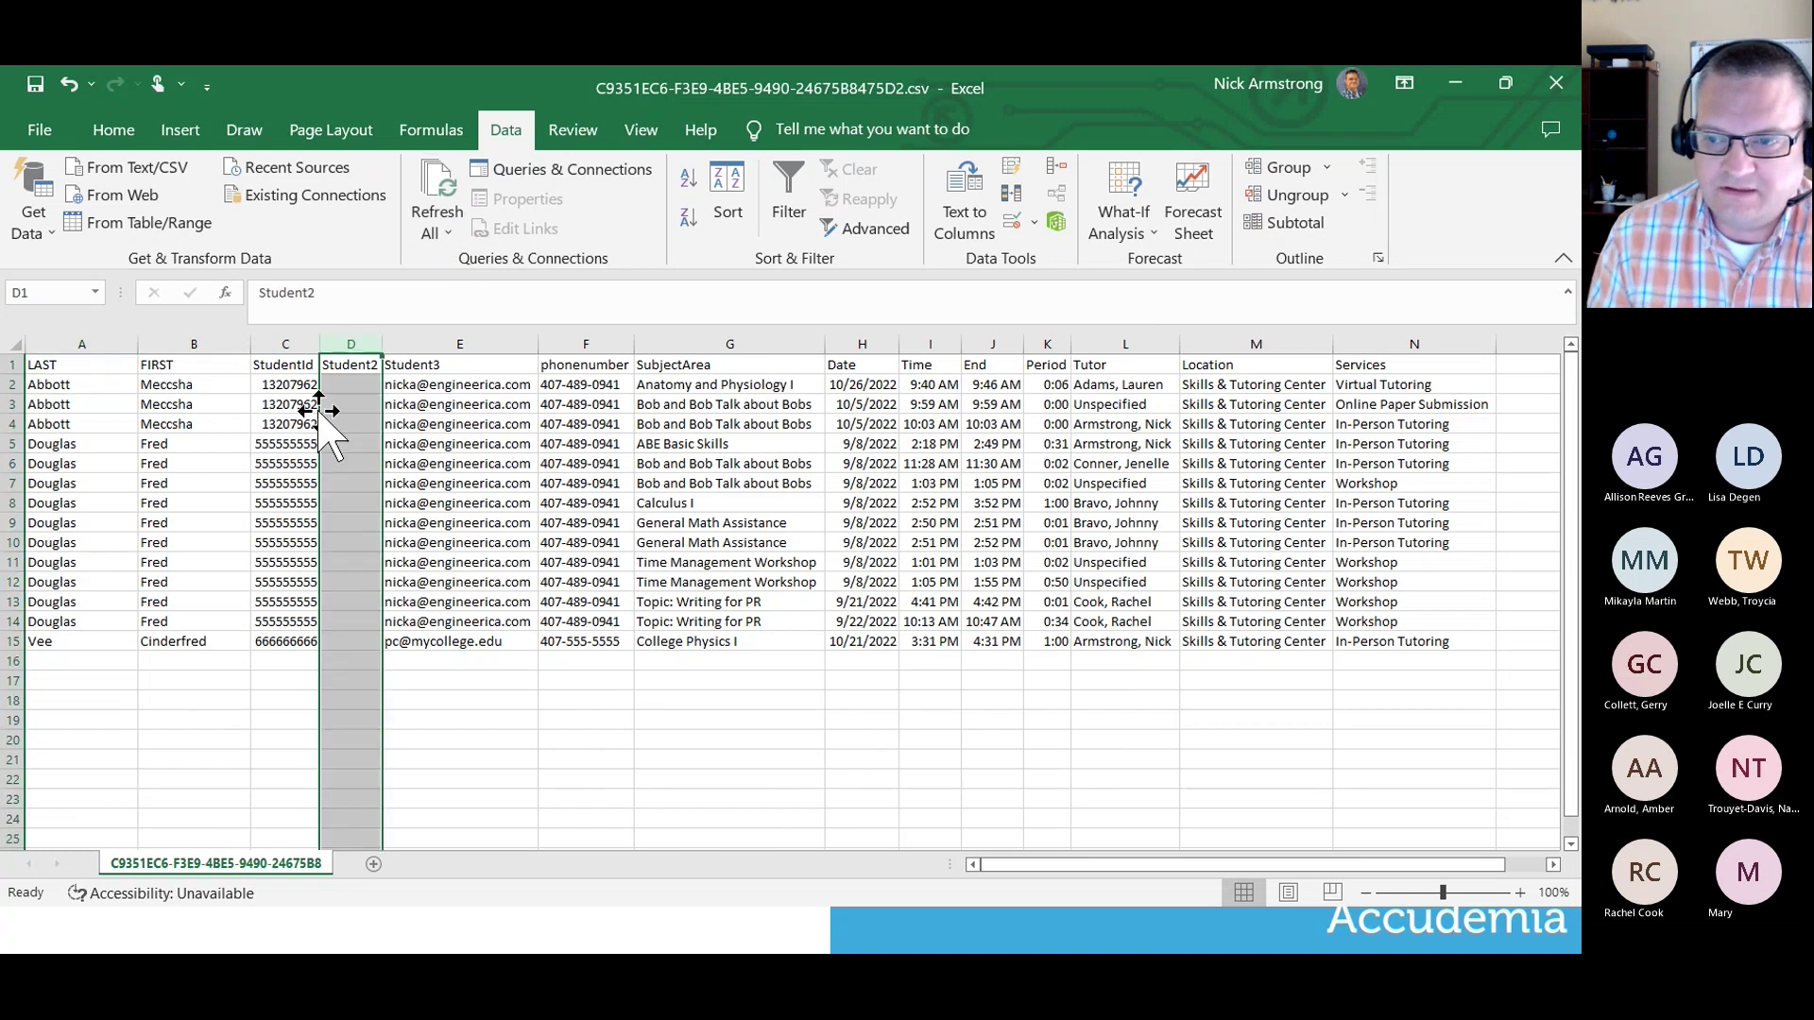
pyautogui.rightClick(352, 455)
pyautogui.click(413, 712)
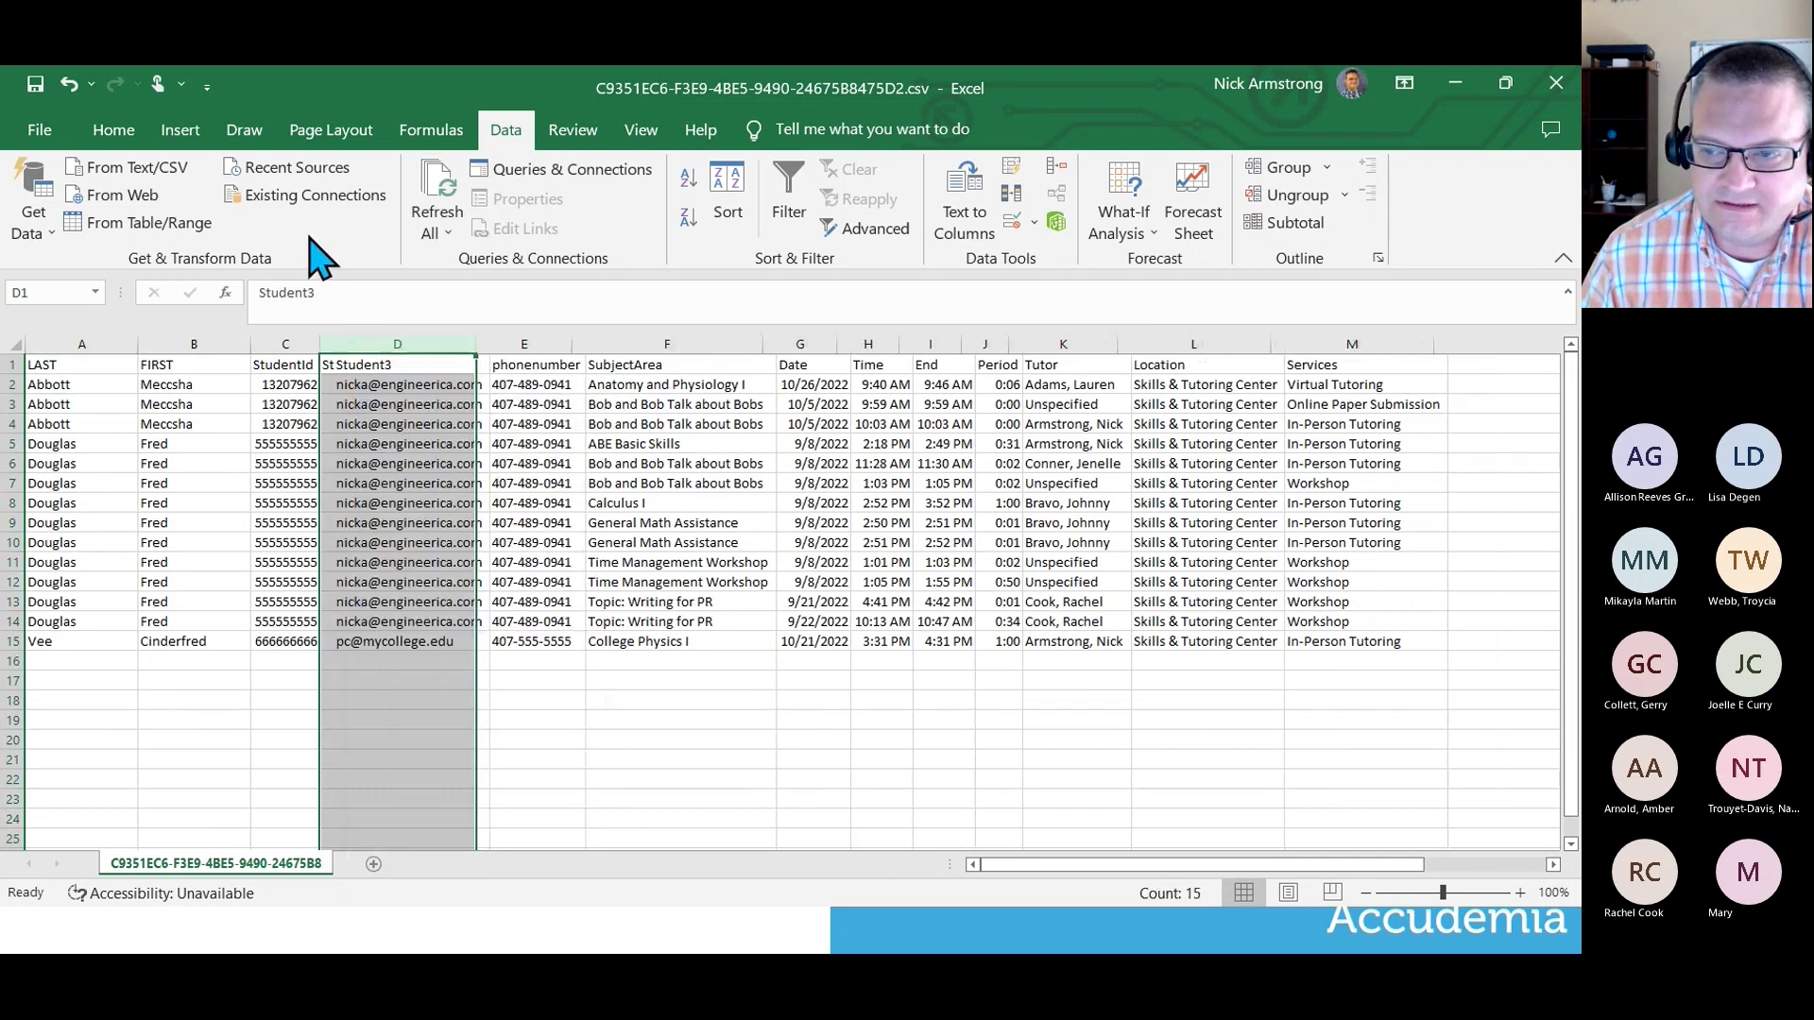
pyautogui.click(742, 484)
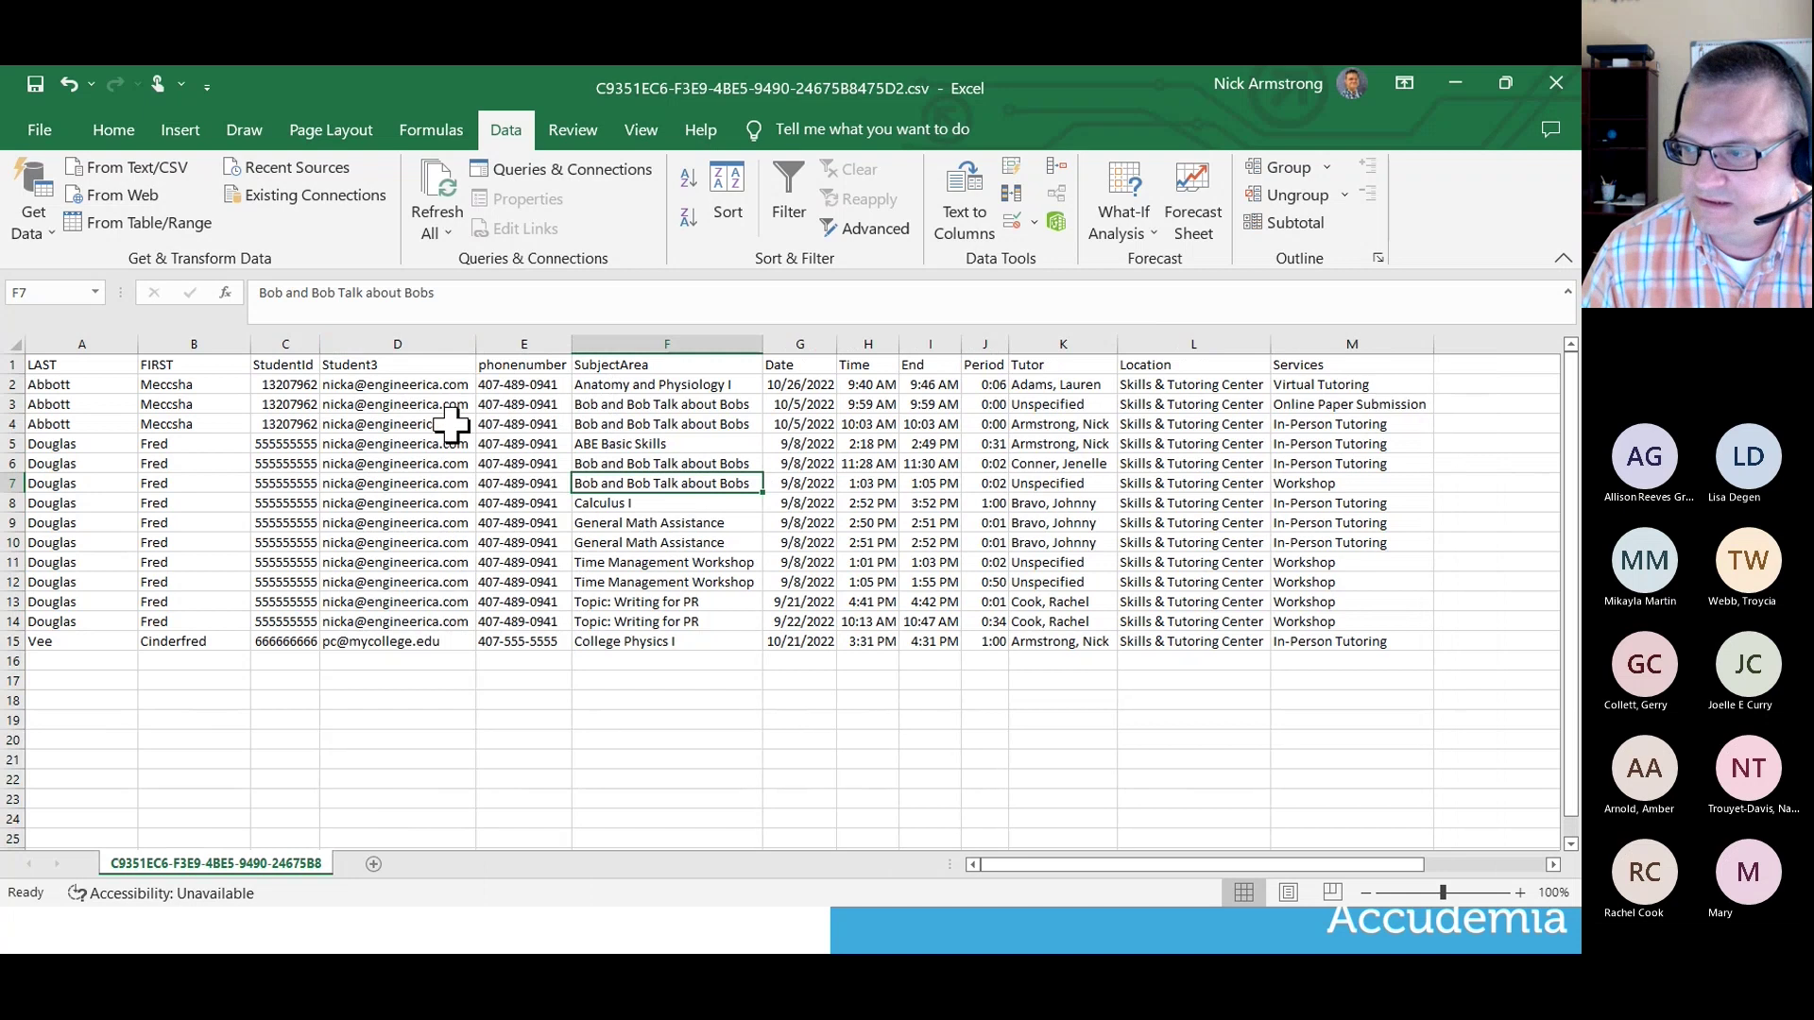
# Save the sheet as MyFall2022Visitors in CSV UTF-8 (Comma delimited) format in the MyCenterReports folder on drive C.
pyautogui.click(71, 366)
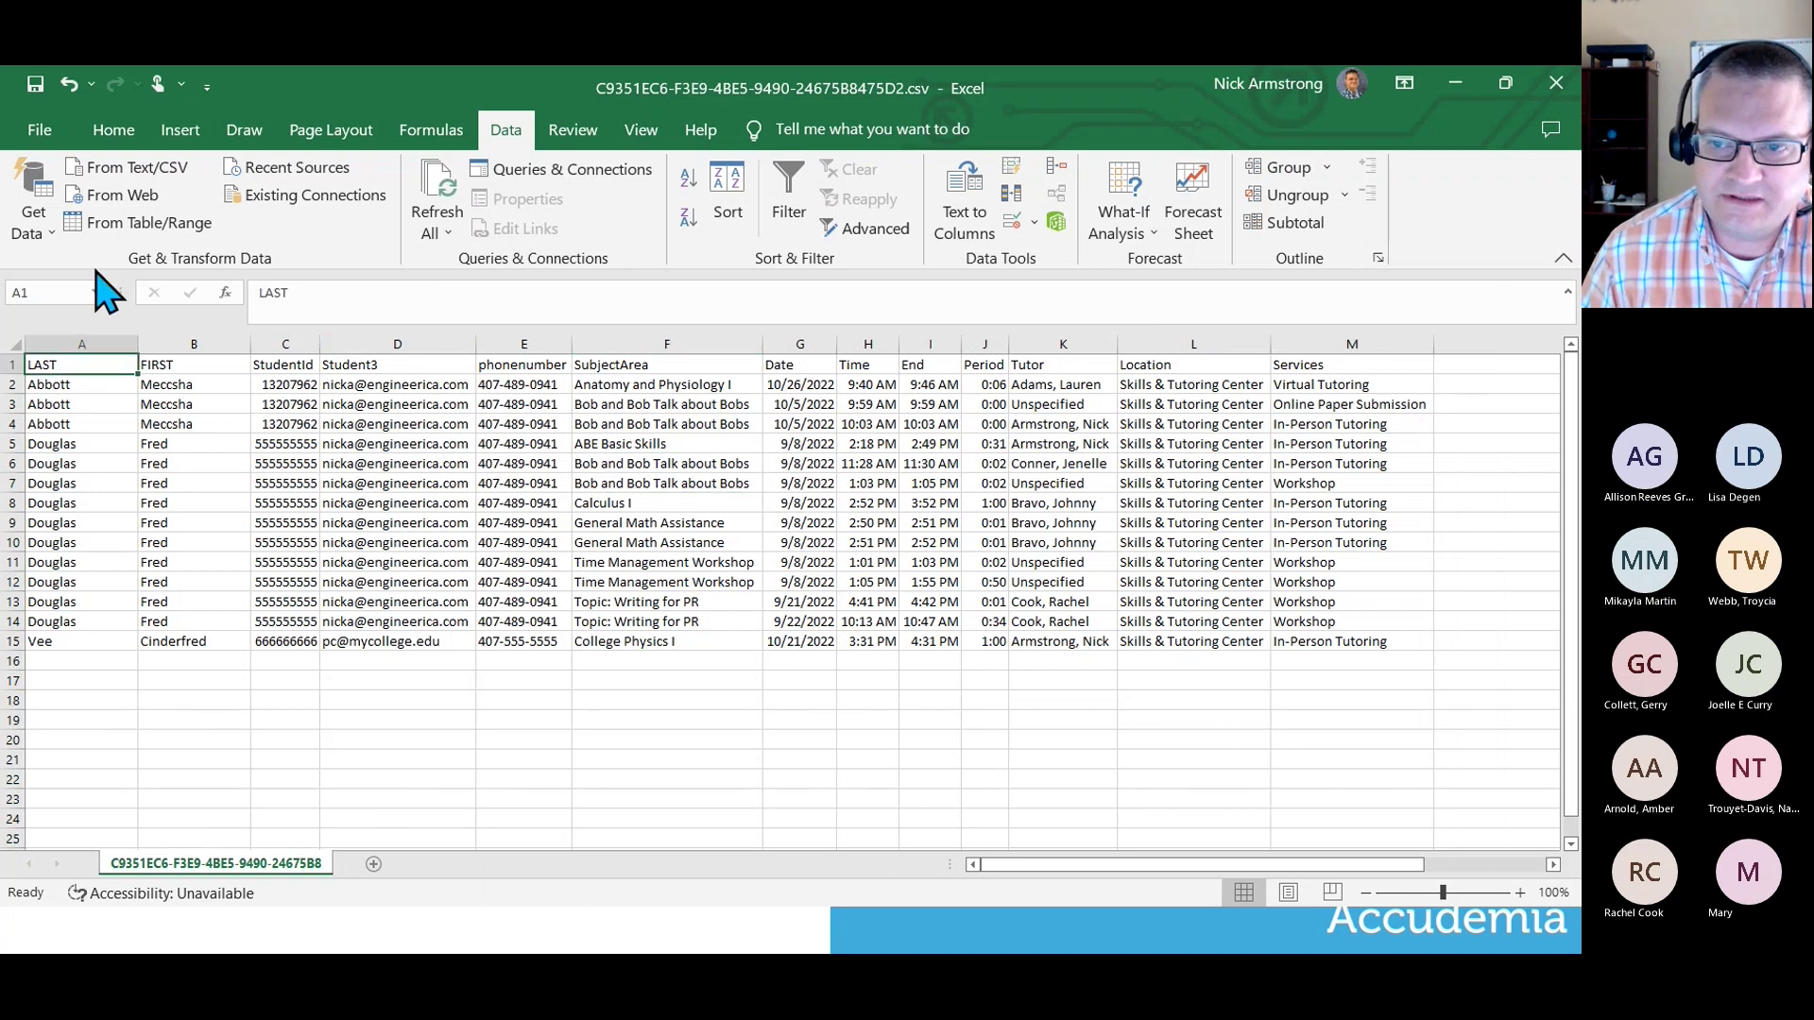
pyautogui.click(47, 132)
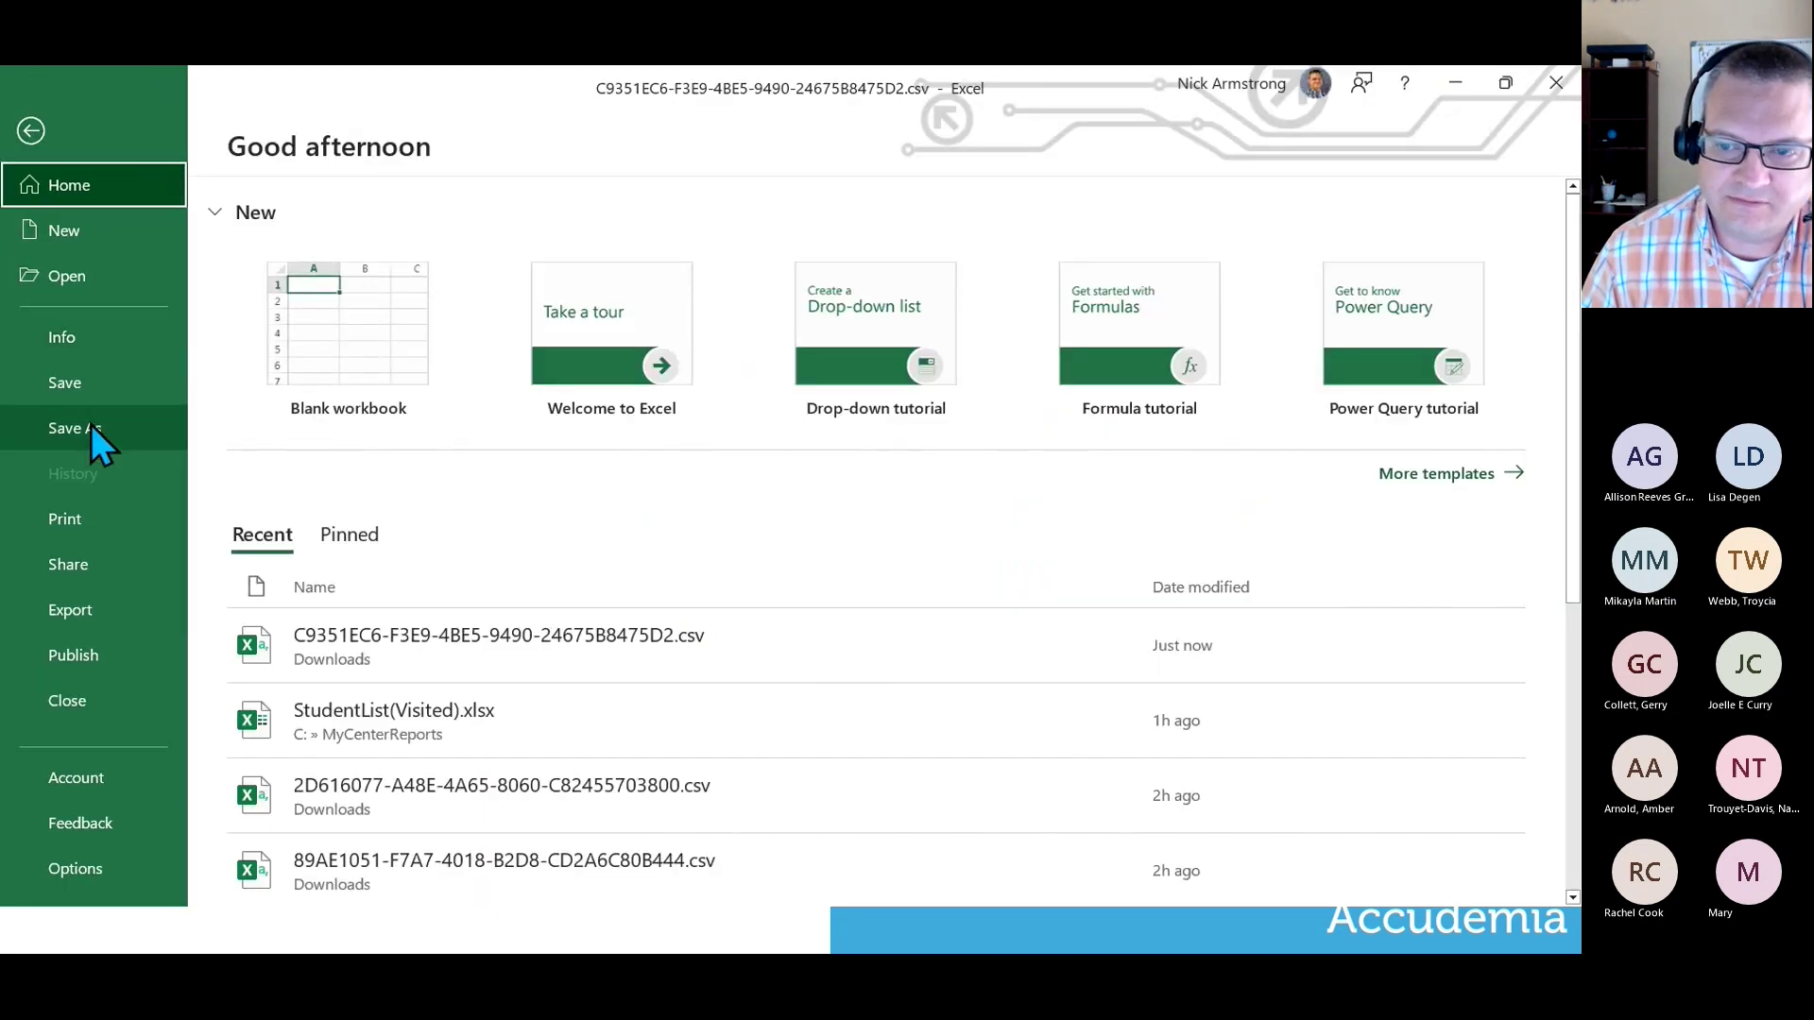
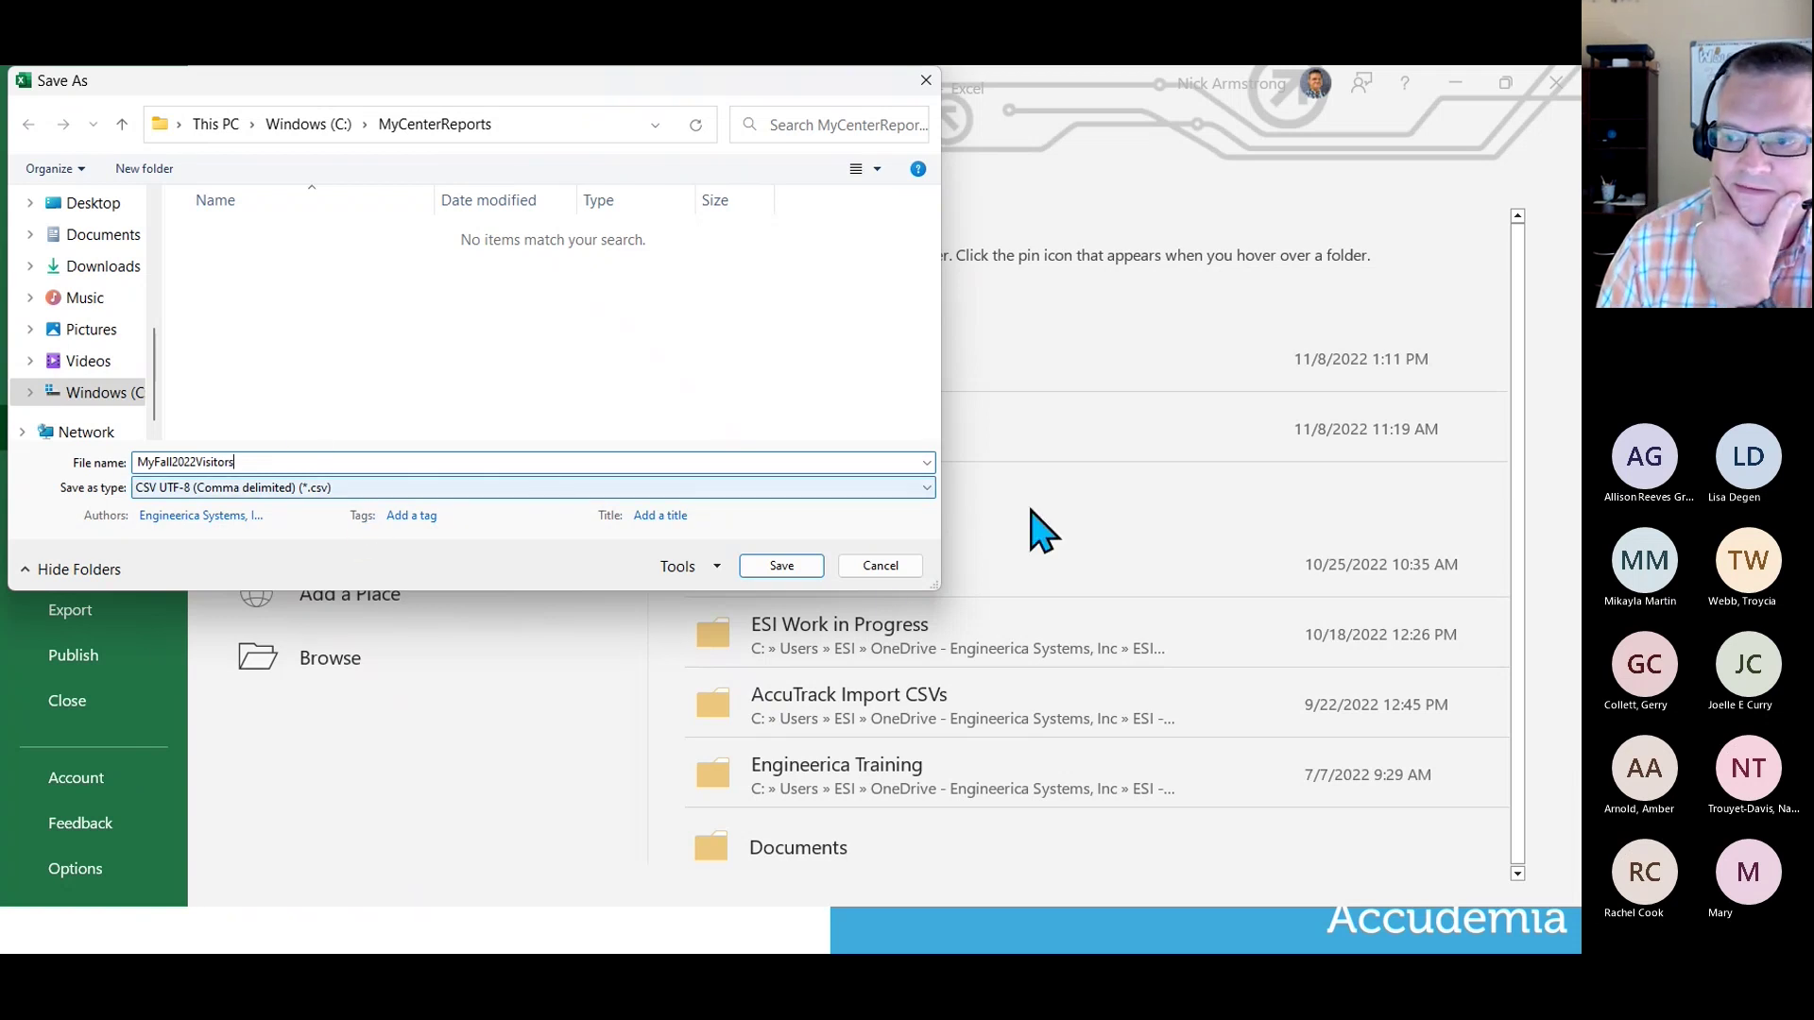
pyautogui.click(795, 573)
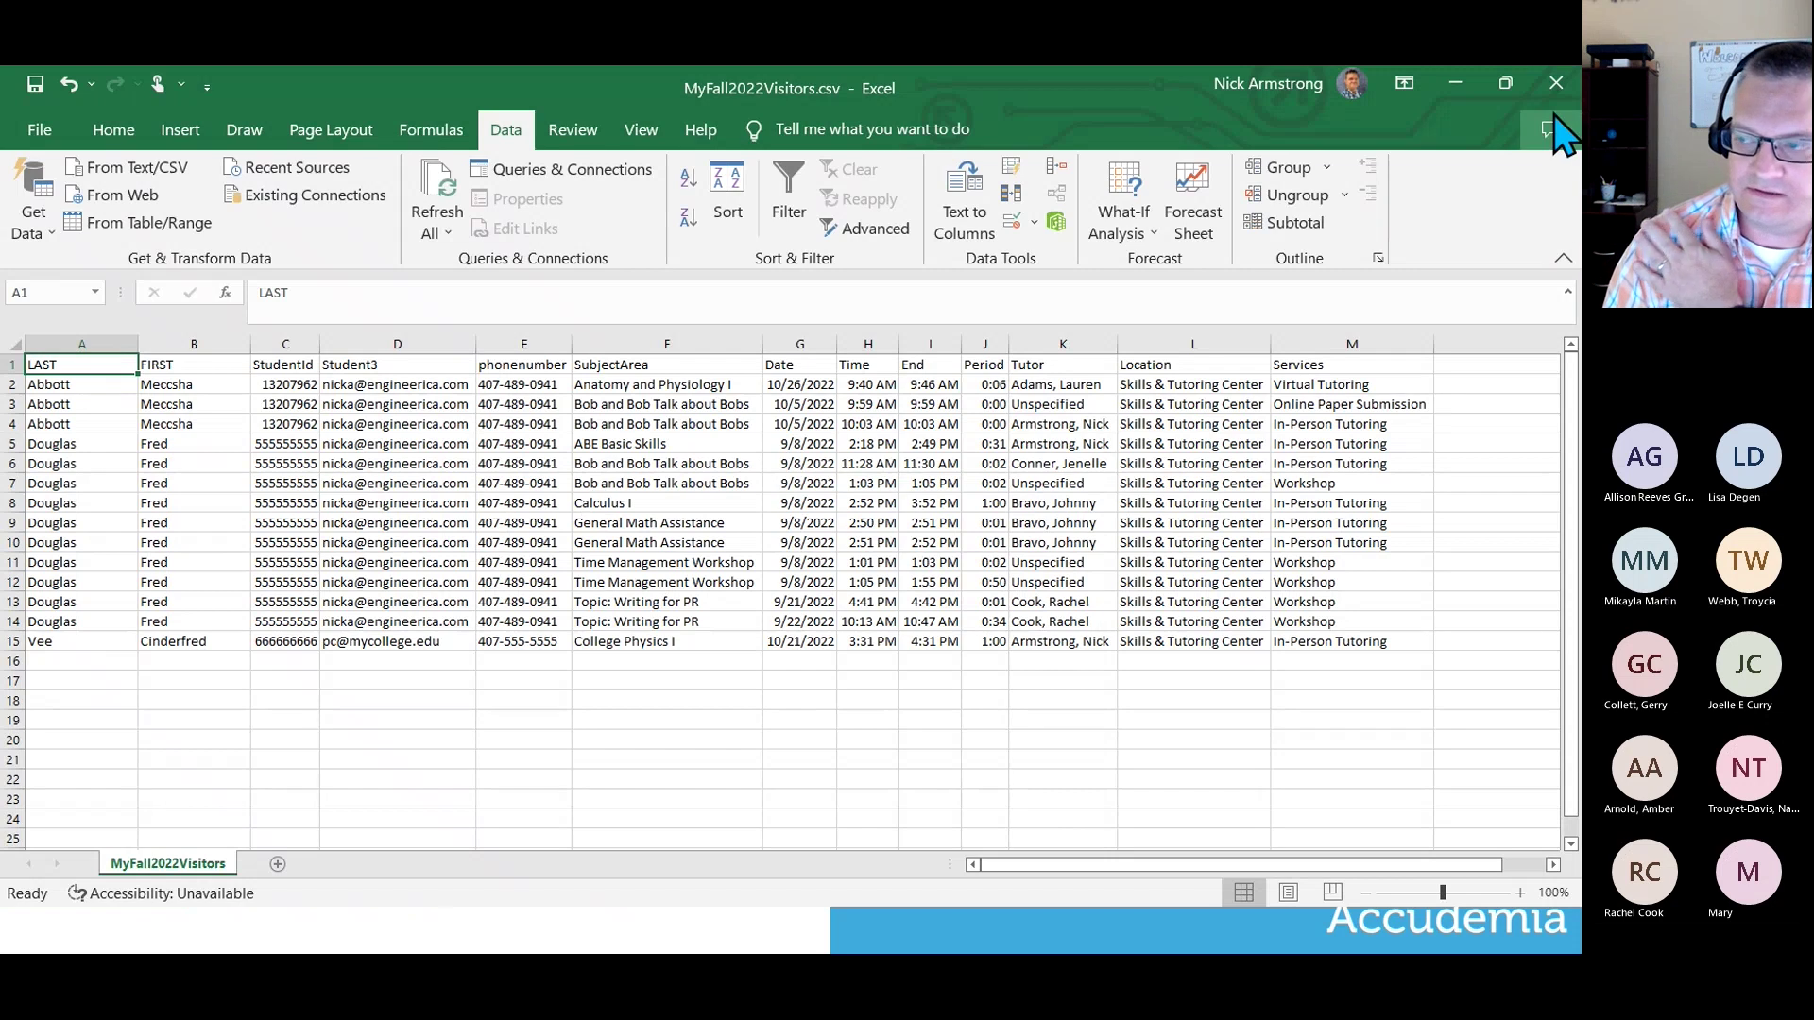
# Close the MyFall2022Visitors workbook and create a blank document in Word.
pyautogui.click(92, 344)
pyautogui.click(667, 365)
pyautogui.click(945, 381)
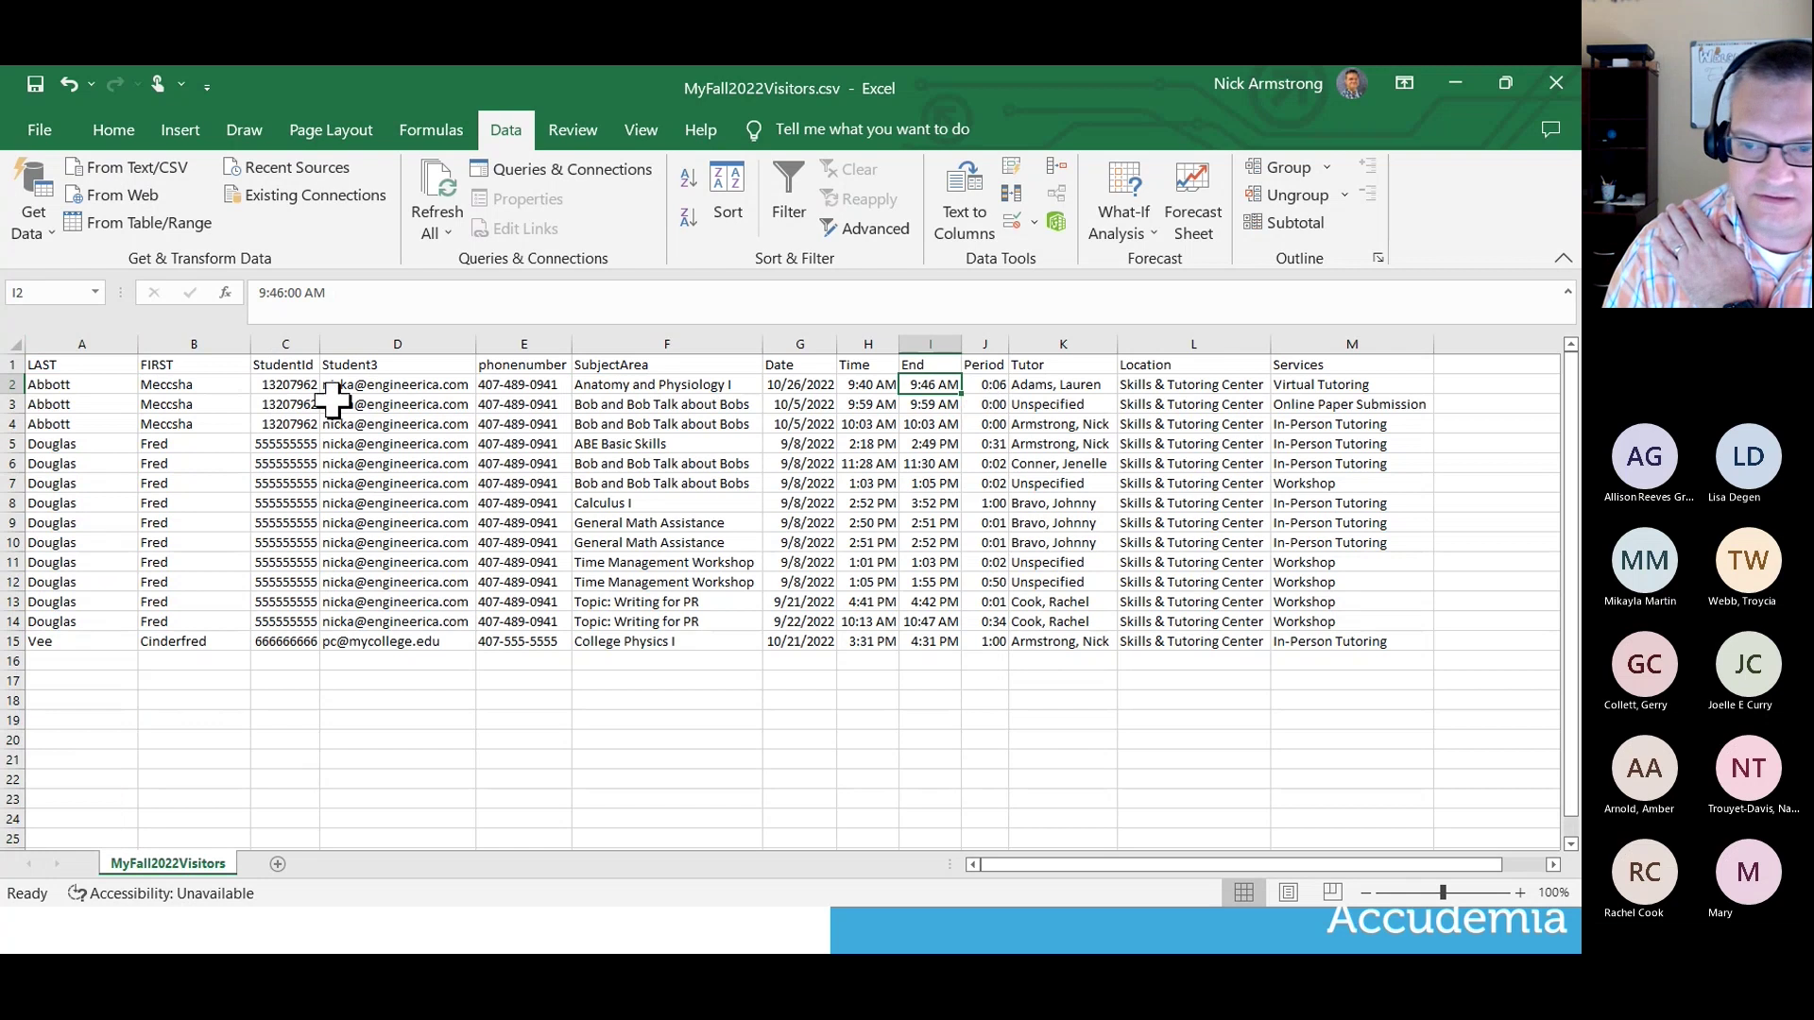
pyautogui.click(1557, 95)
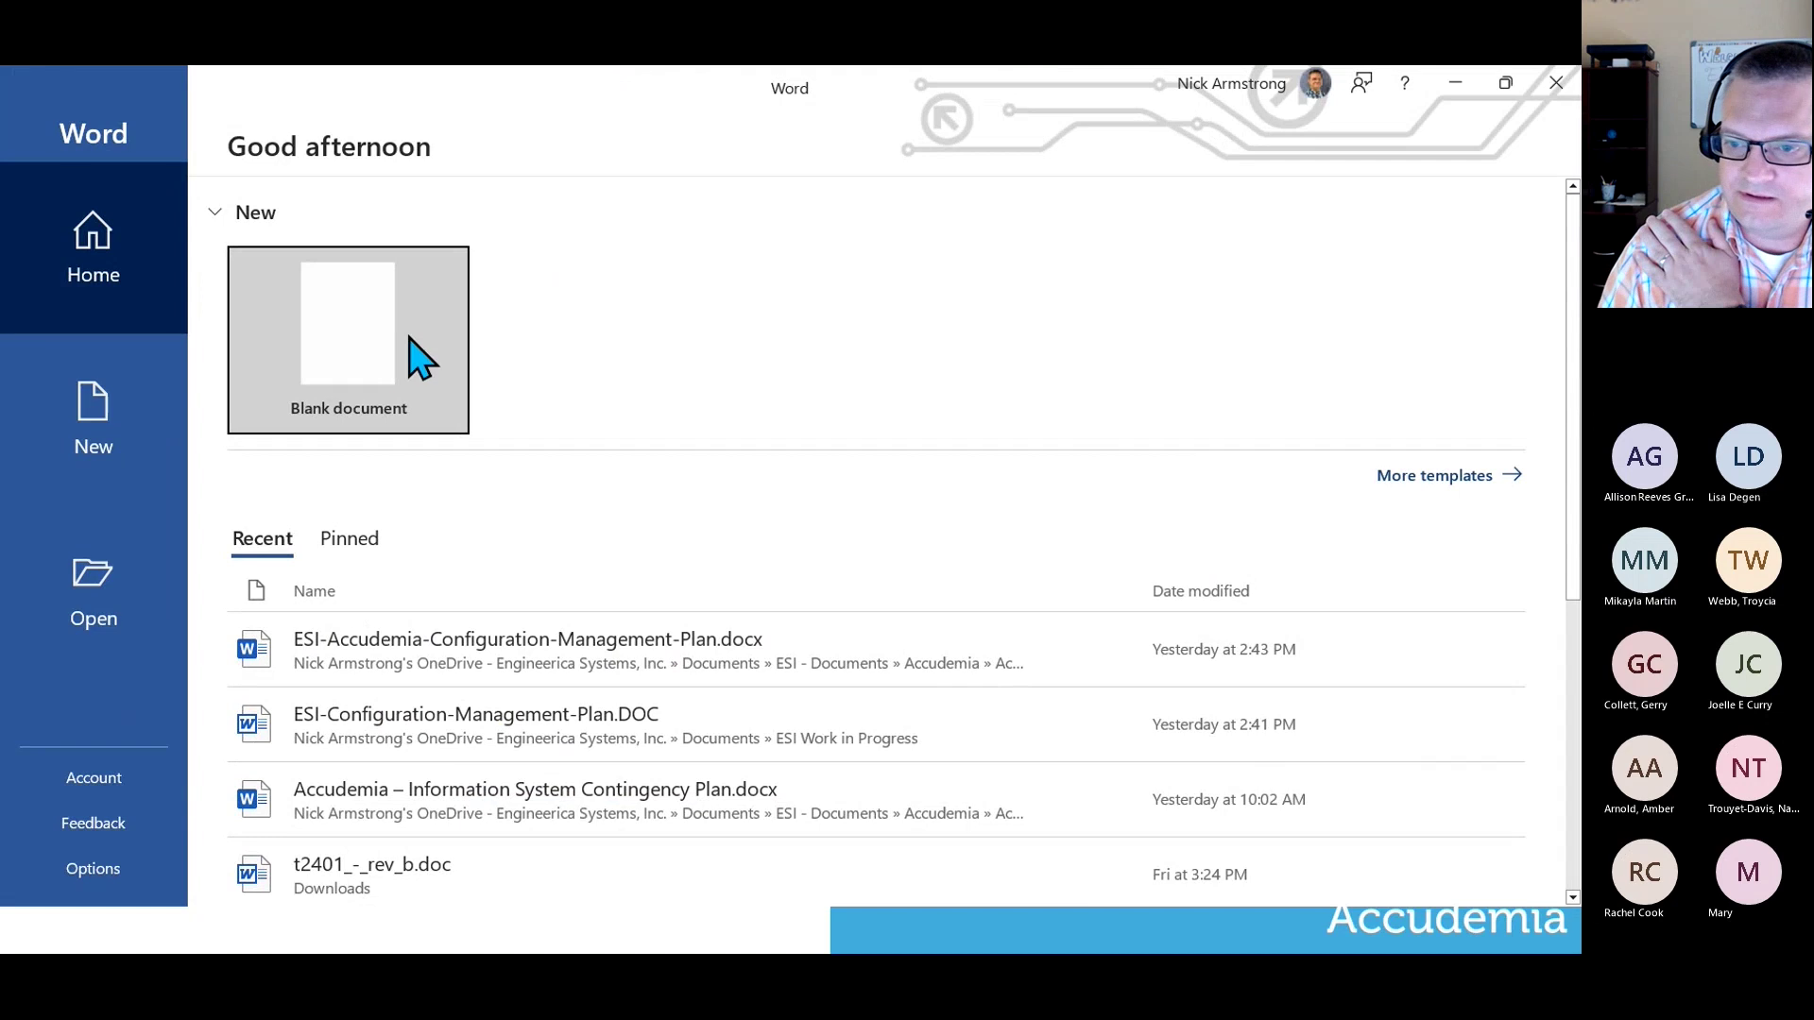
pyautogui.click(411, 342)
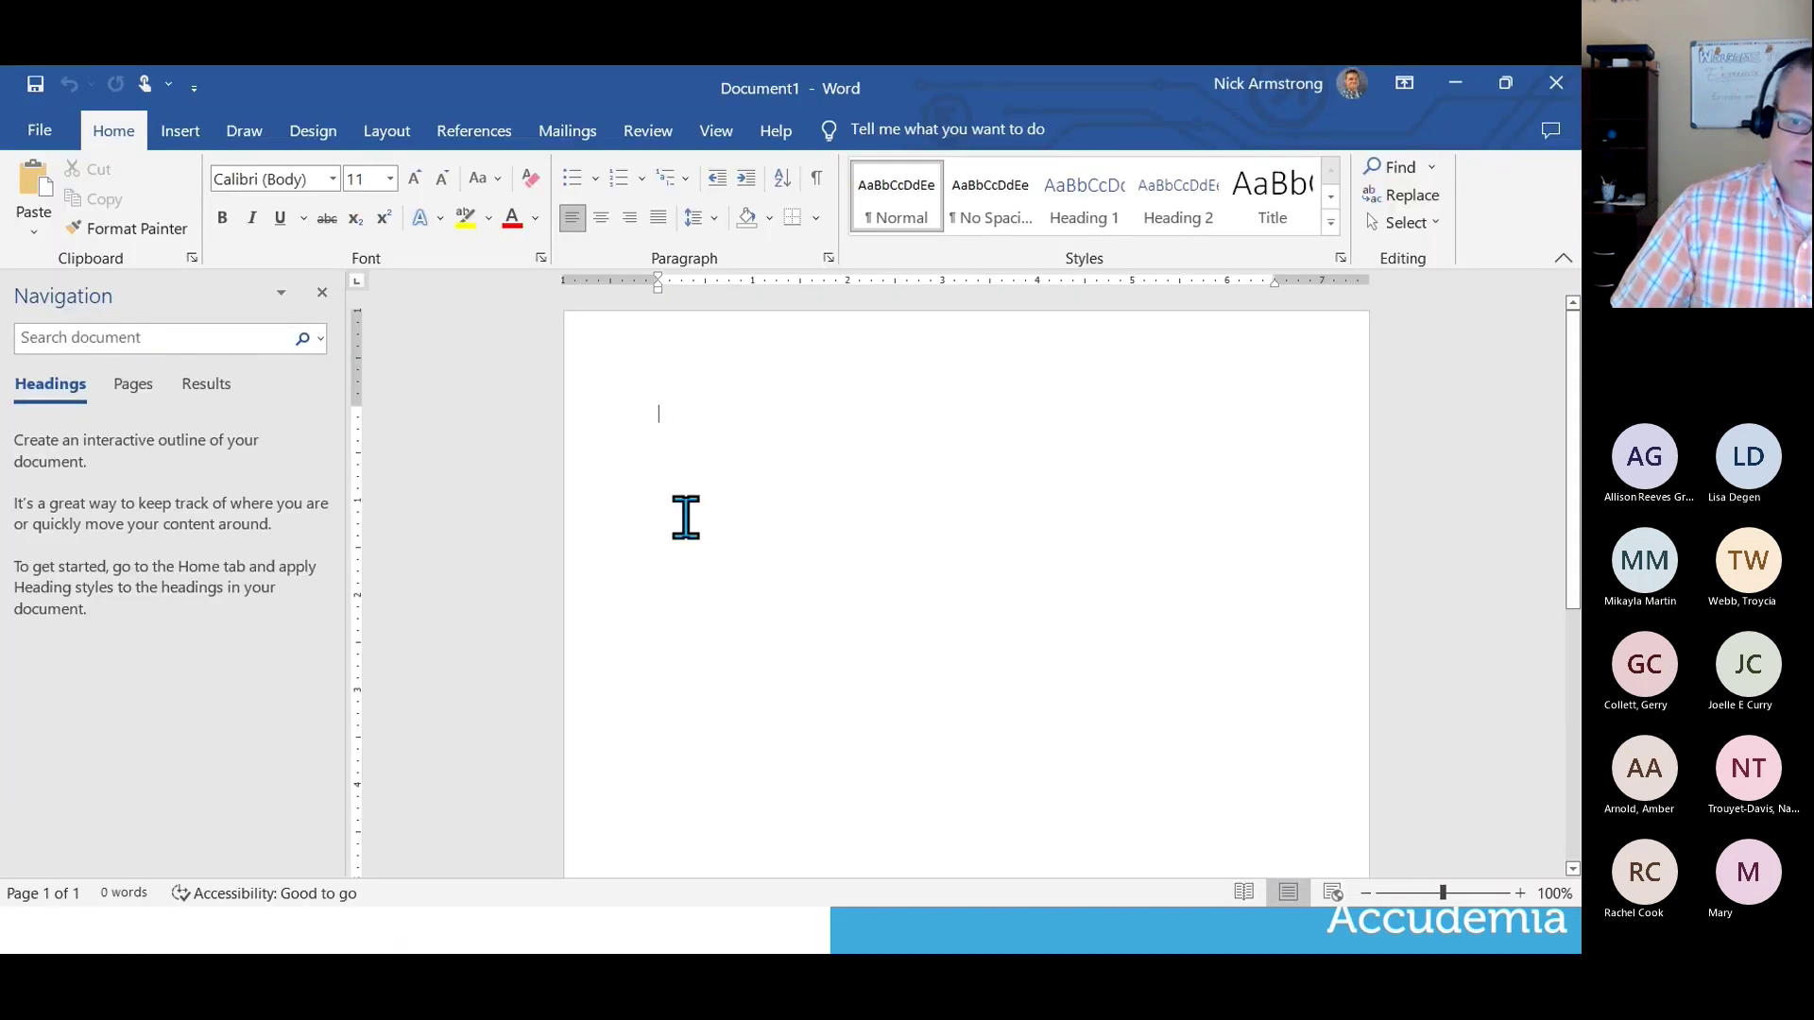
# Select MyFall2022Visitors.csv from C:\MyCenterReports as the existing recipient list for the mail merge.
pyautogui.click(568, 134)
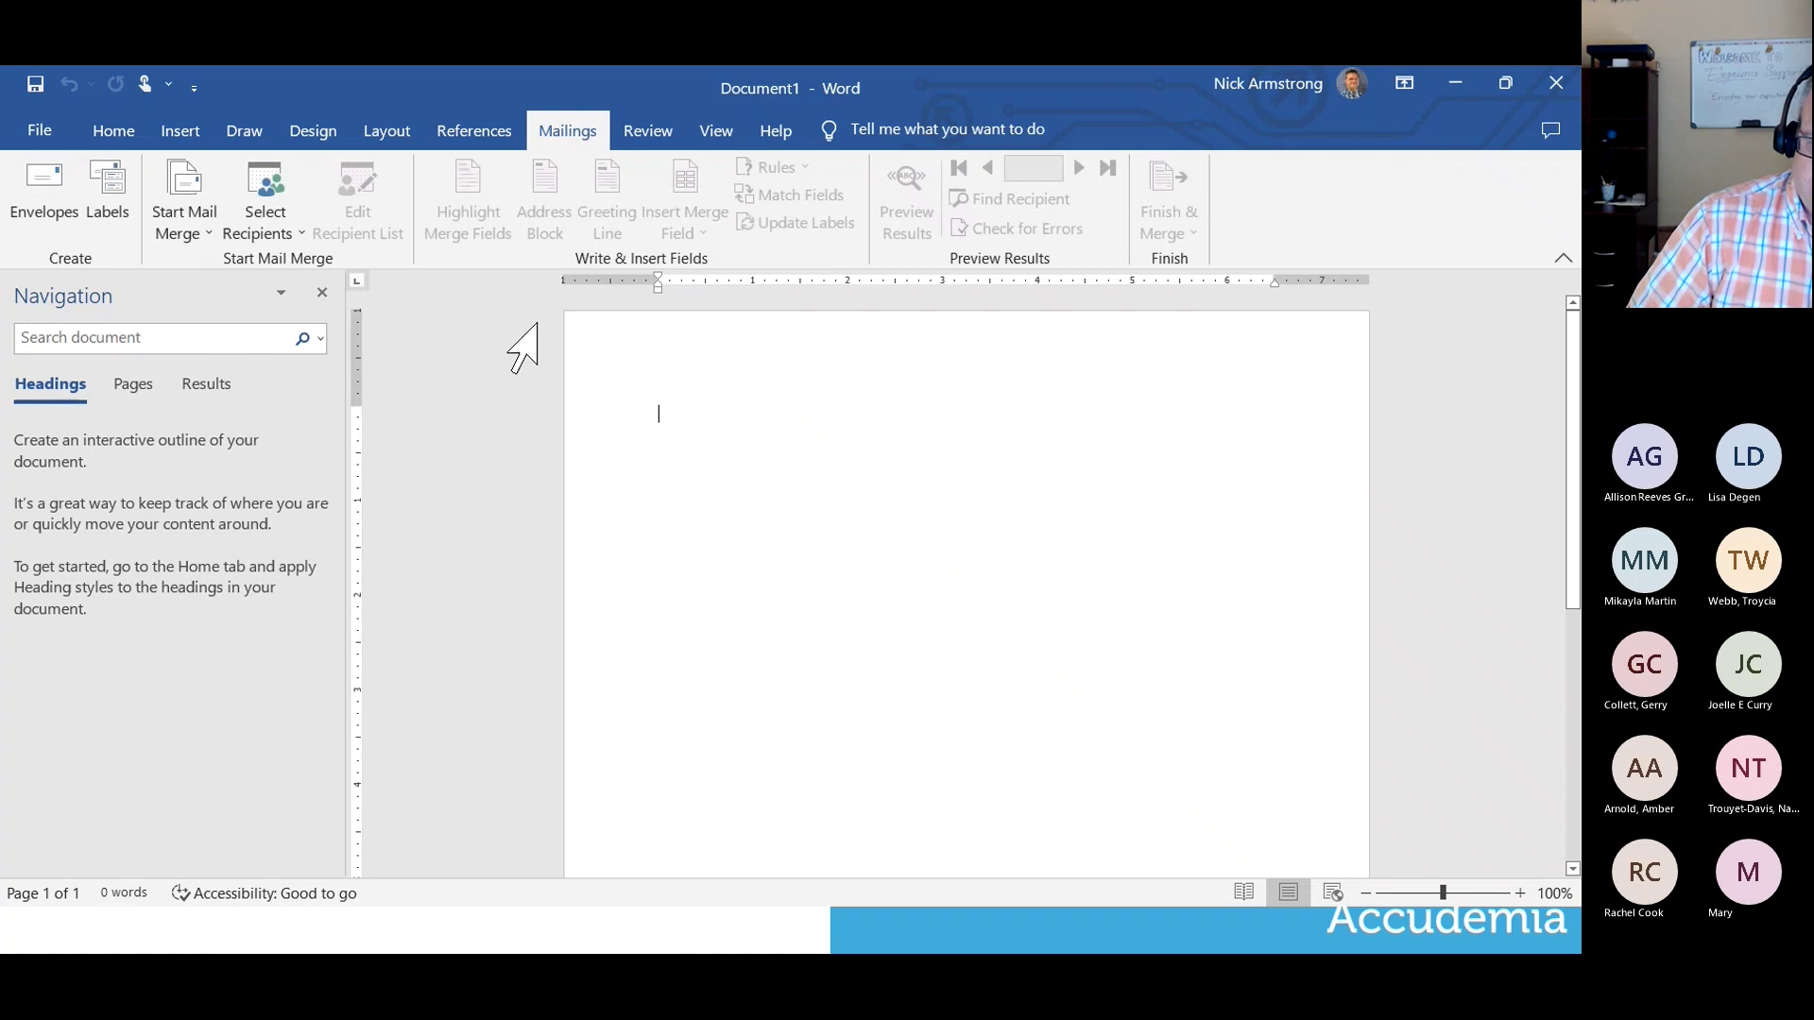
pyautogui.click(290, 237)
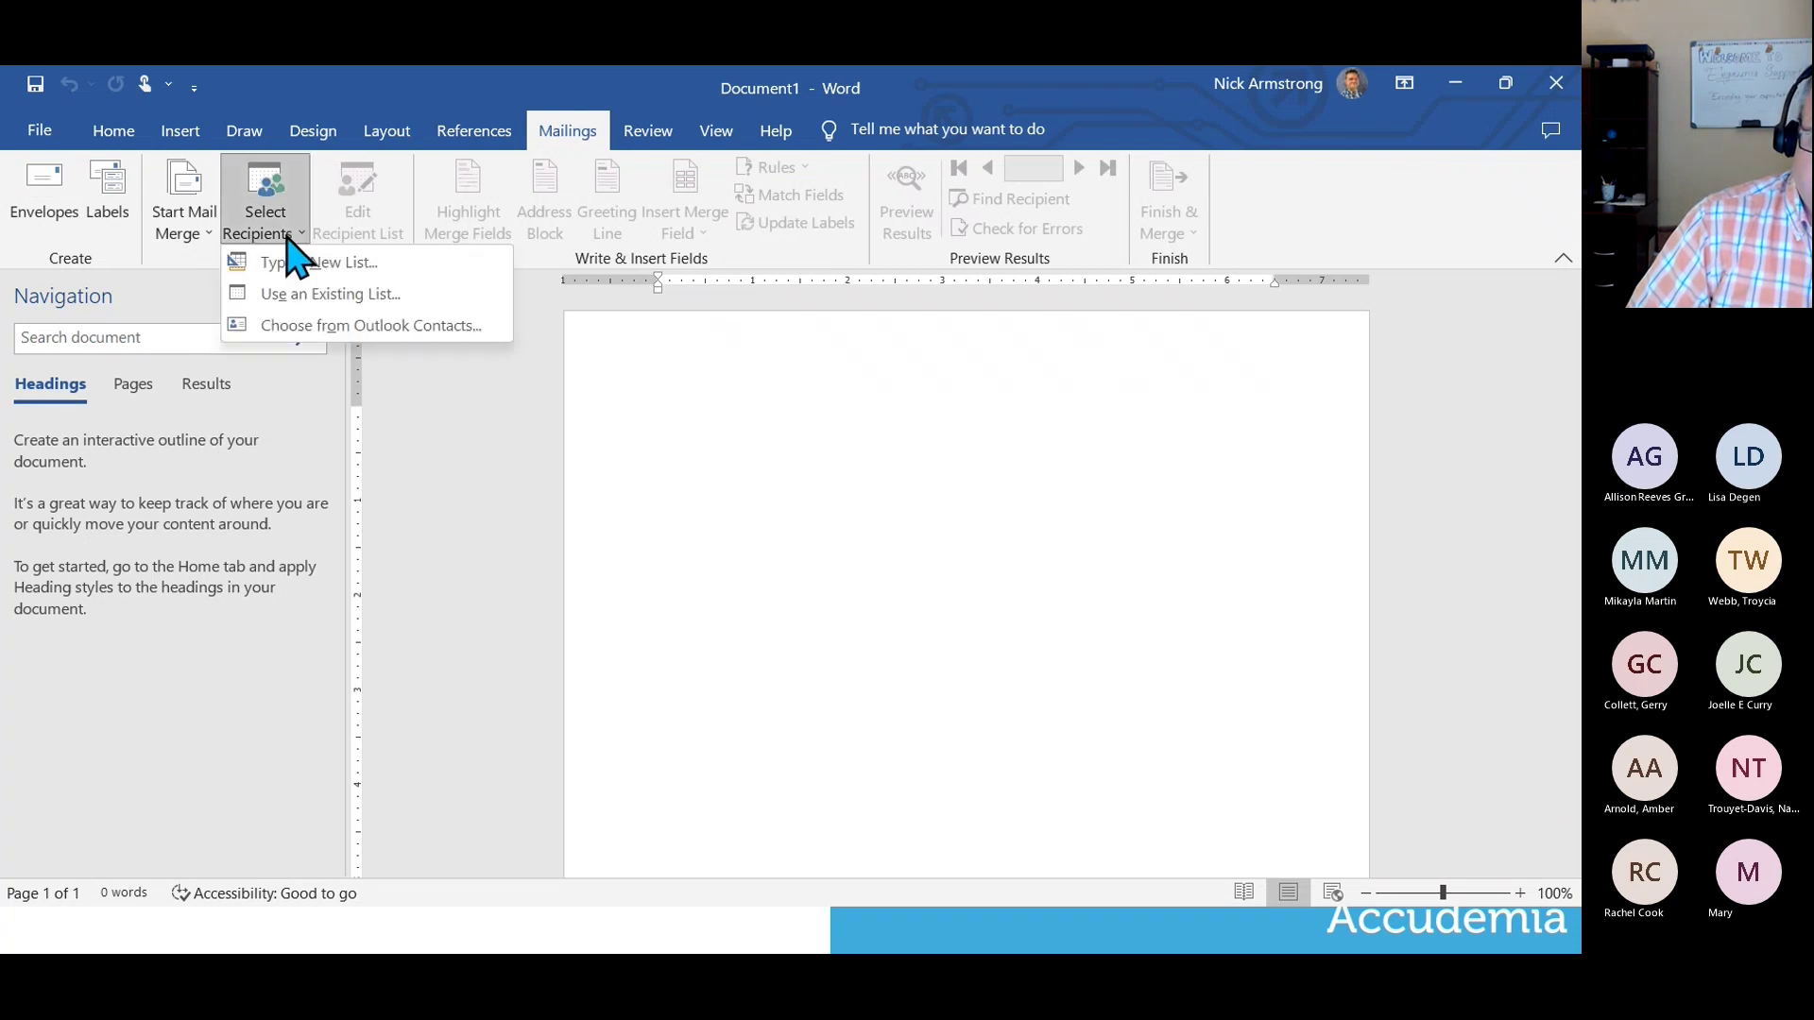
pyautogui.click(337, 295)
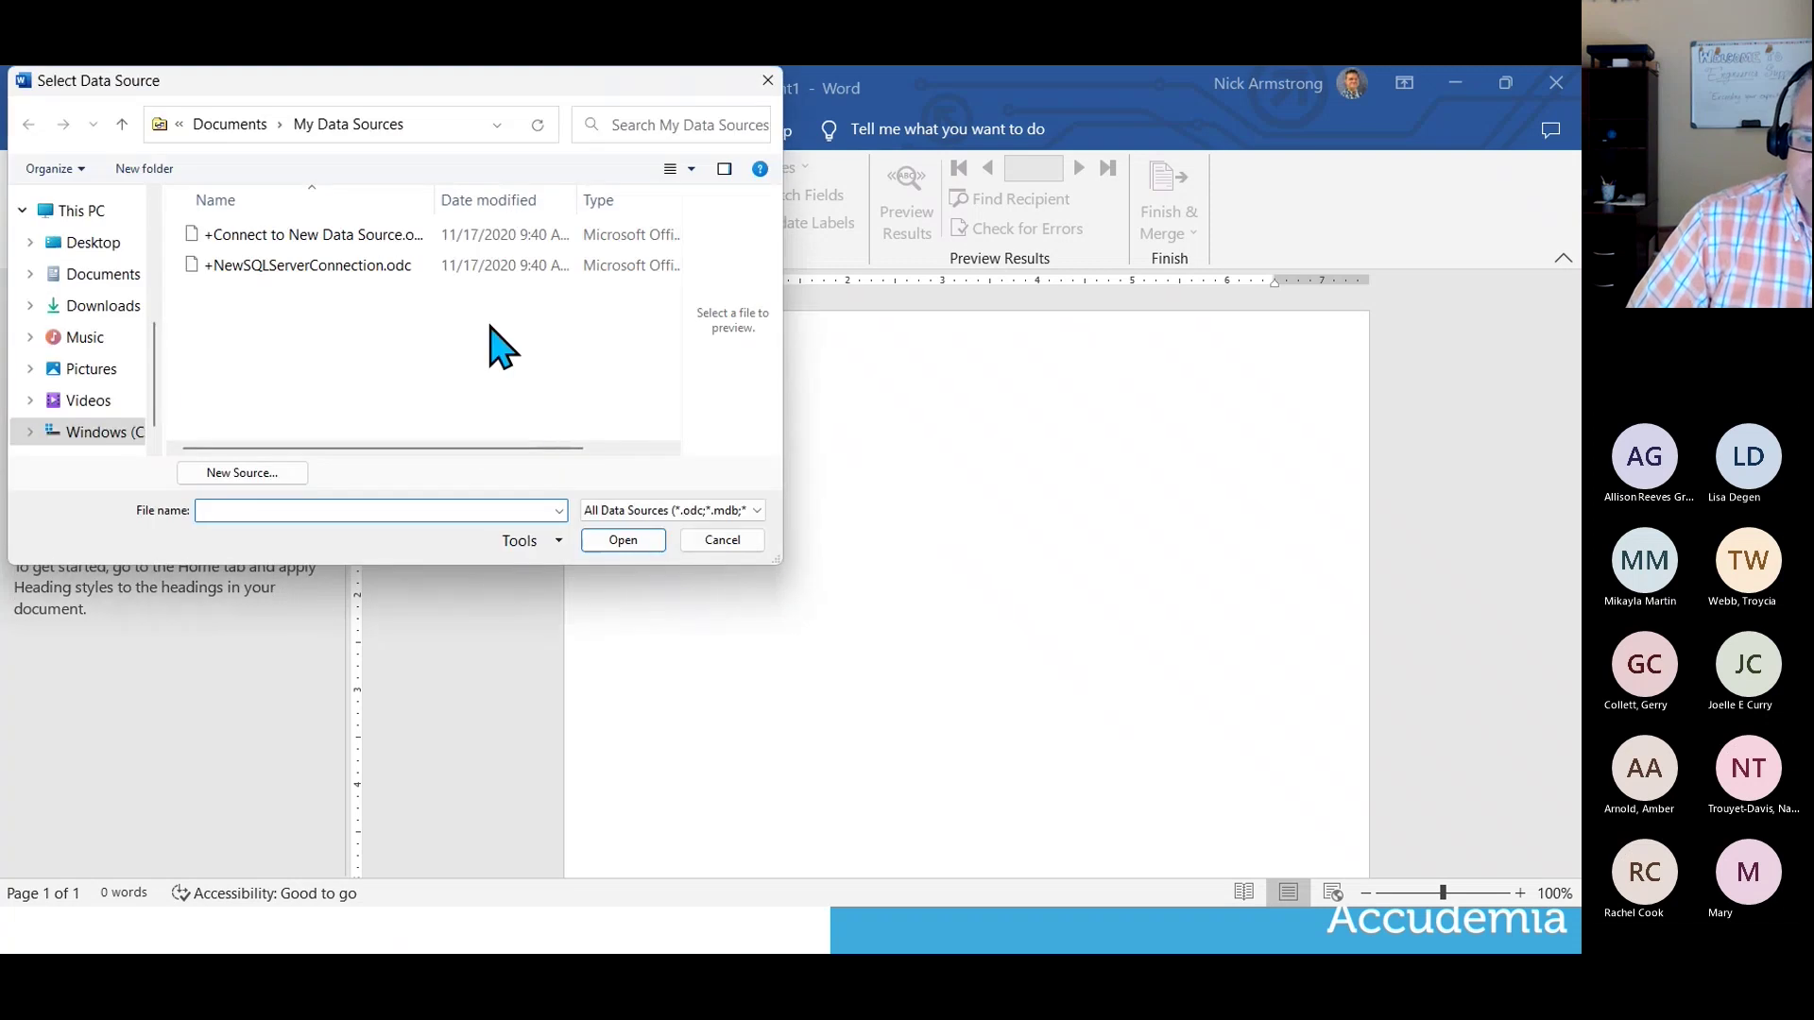
pyautogui.scroll(-1, 155, 408)
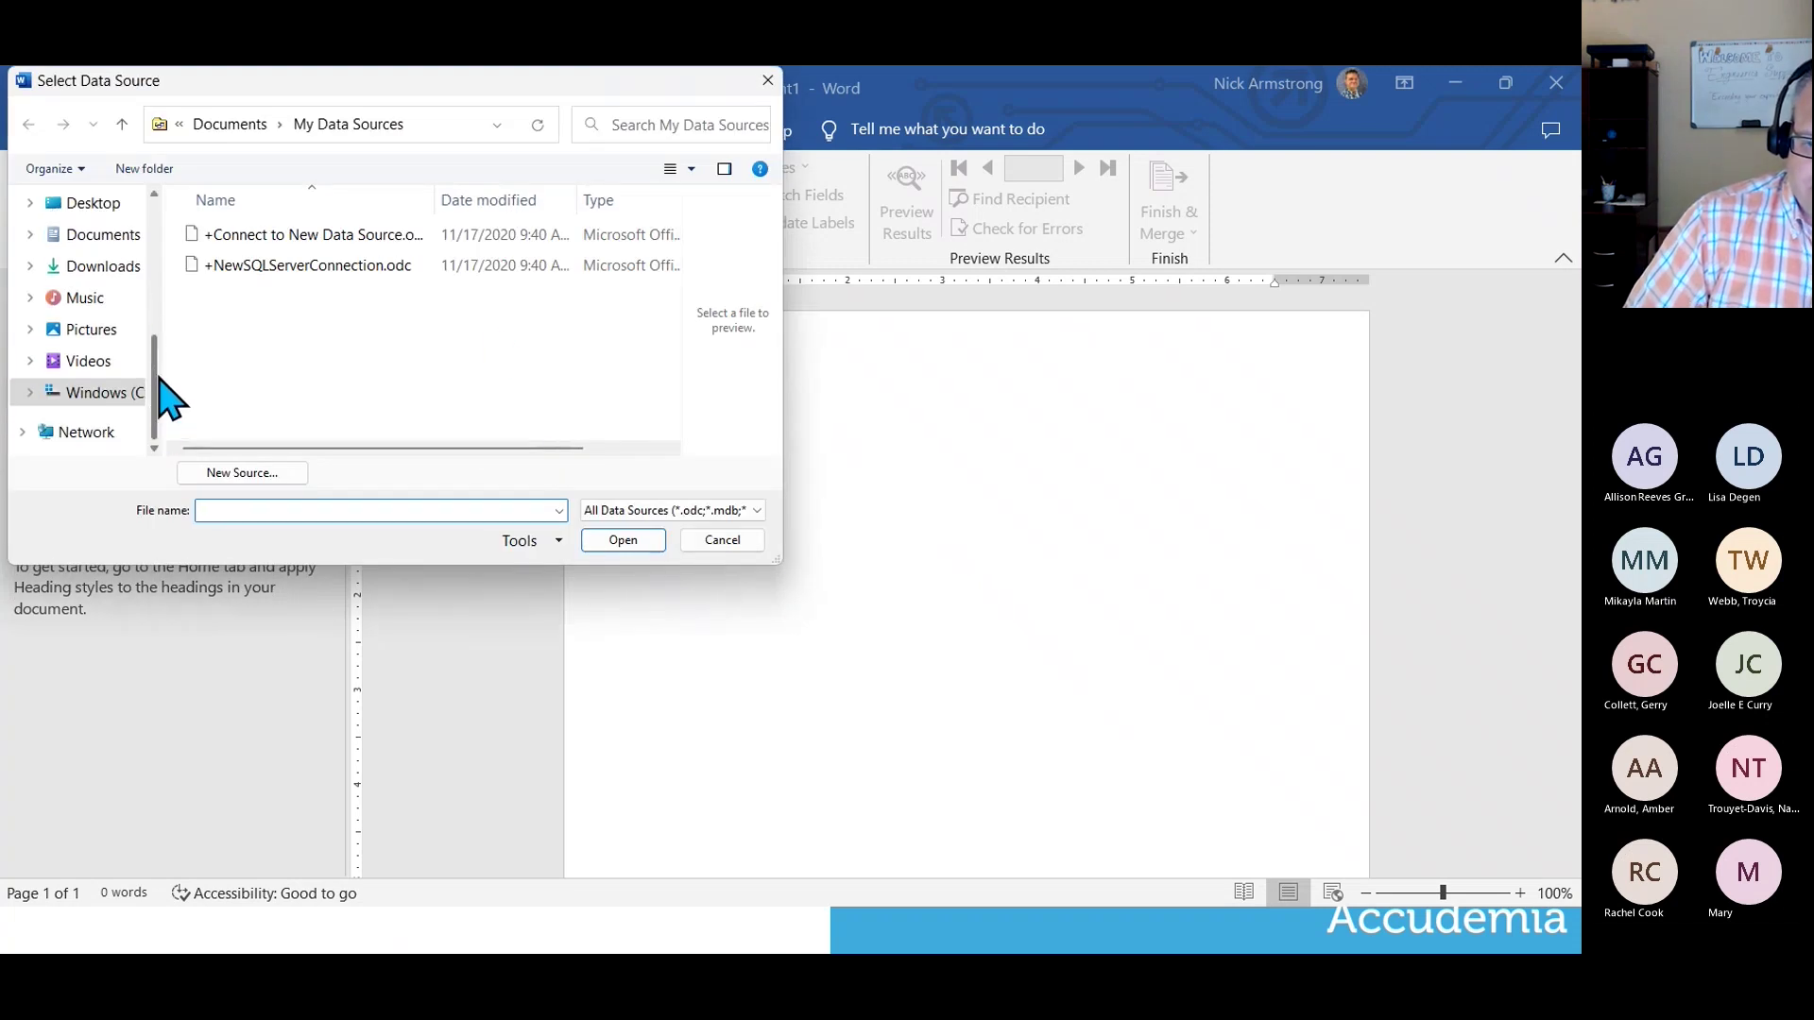
pyautogui.click(108, 392)
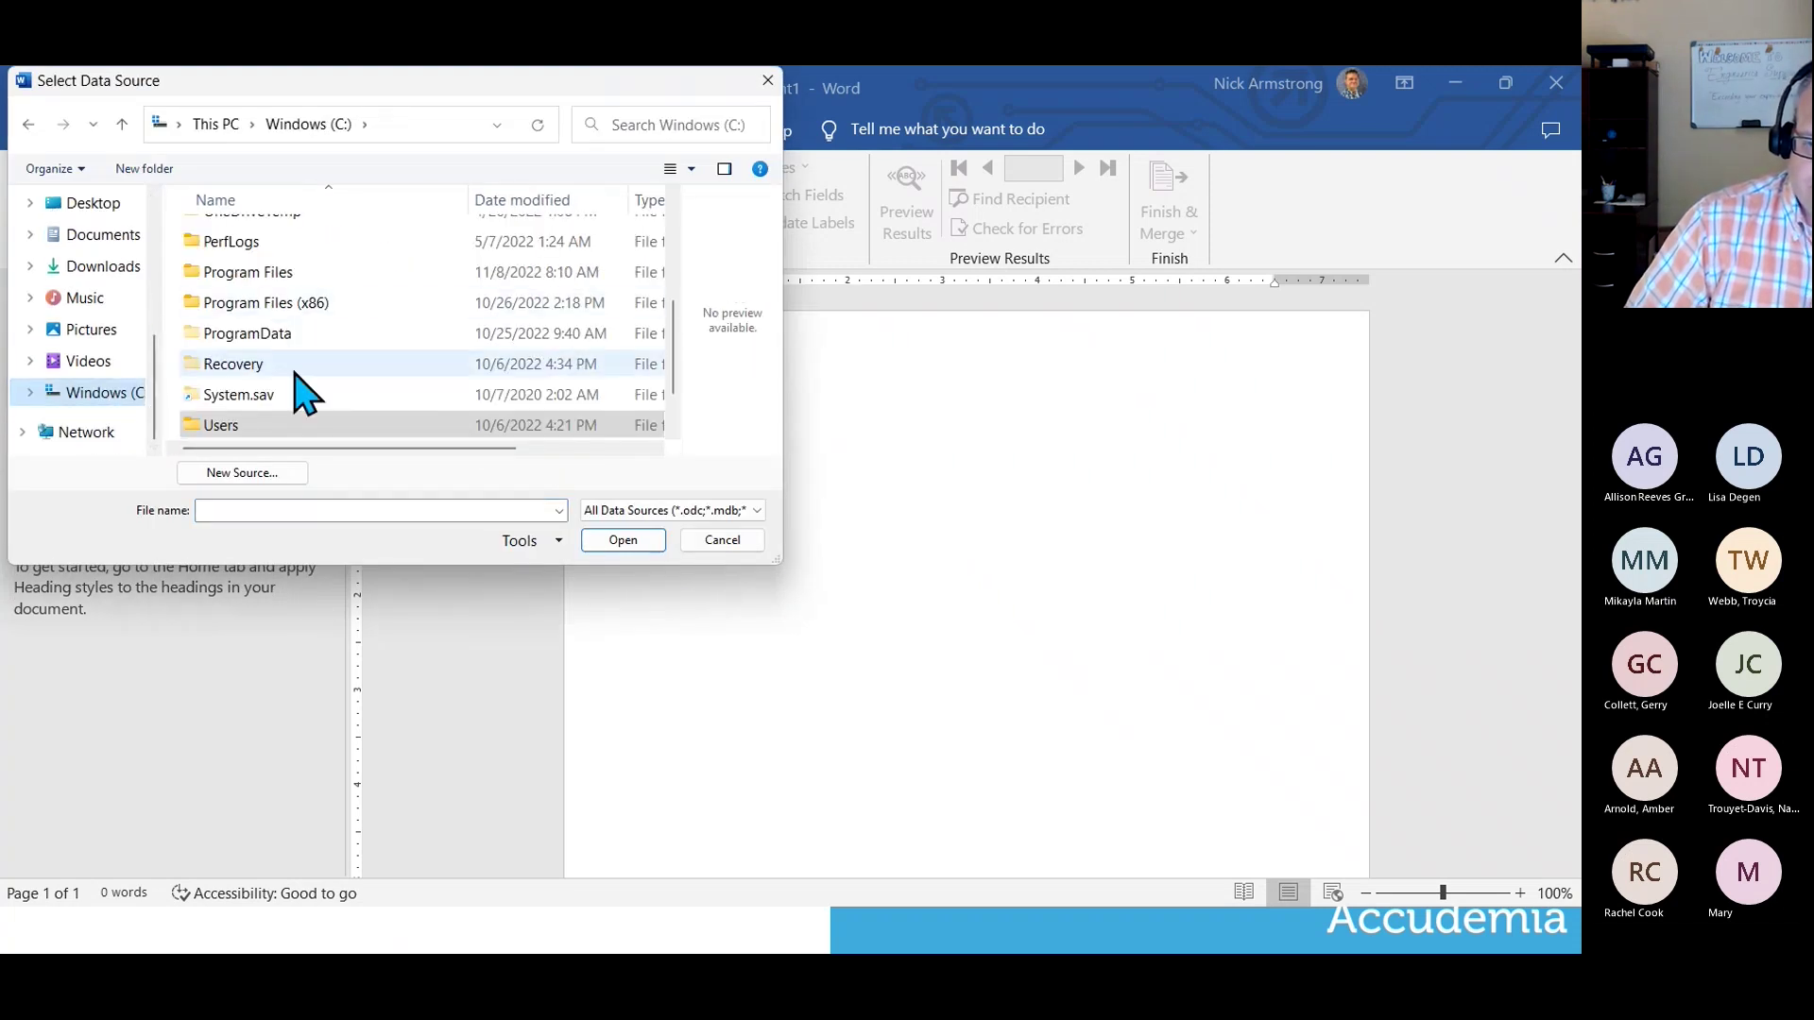
pyautogui.scroll(3, 302, 382)
pyautogui.doubleClick(280, 427)
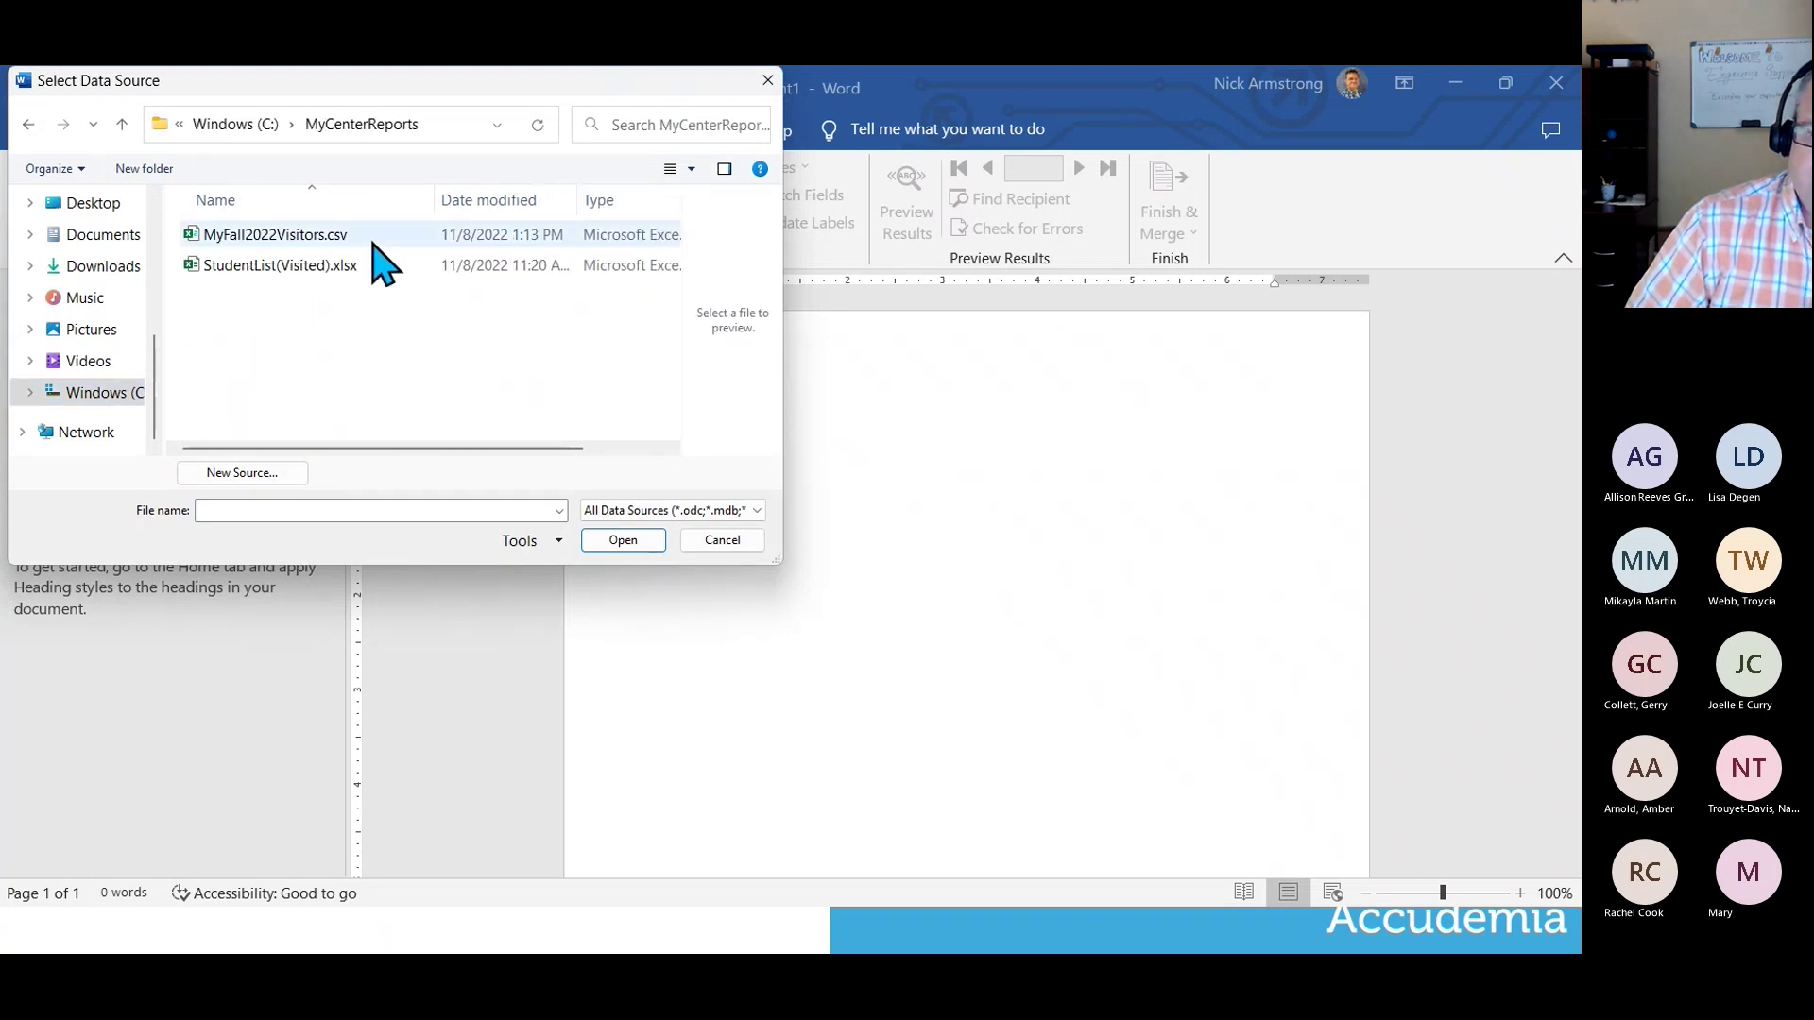
pyautogui.click(260, 239)
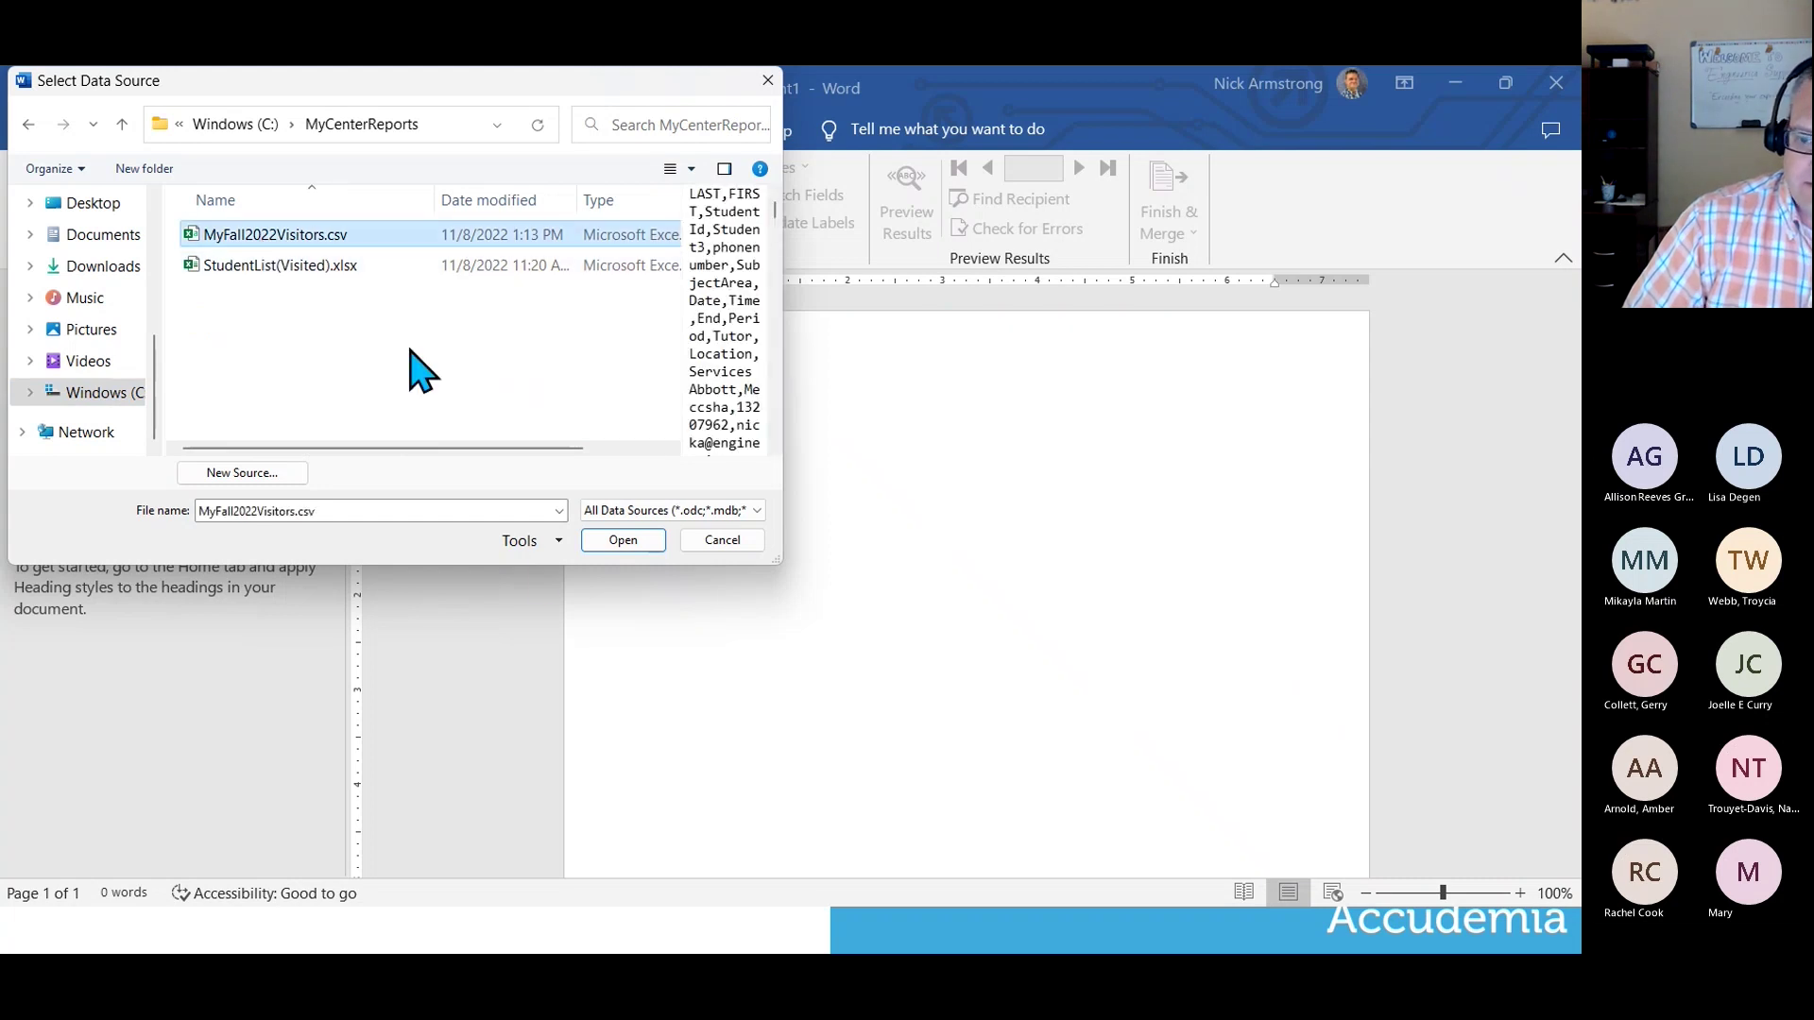
pyautogui.click(622, 542)
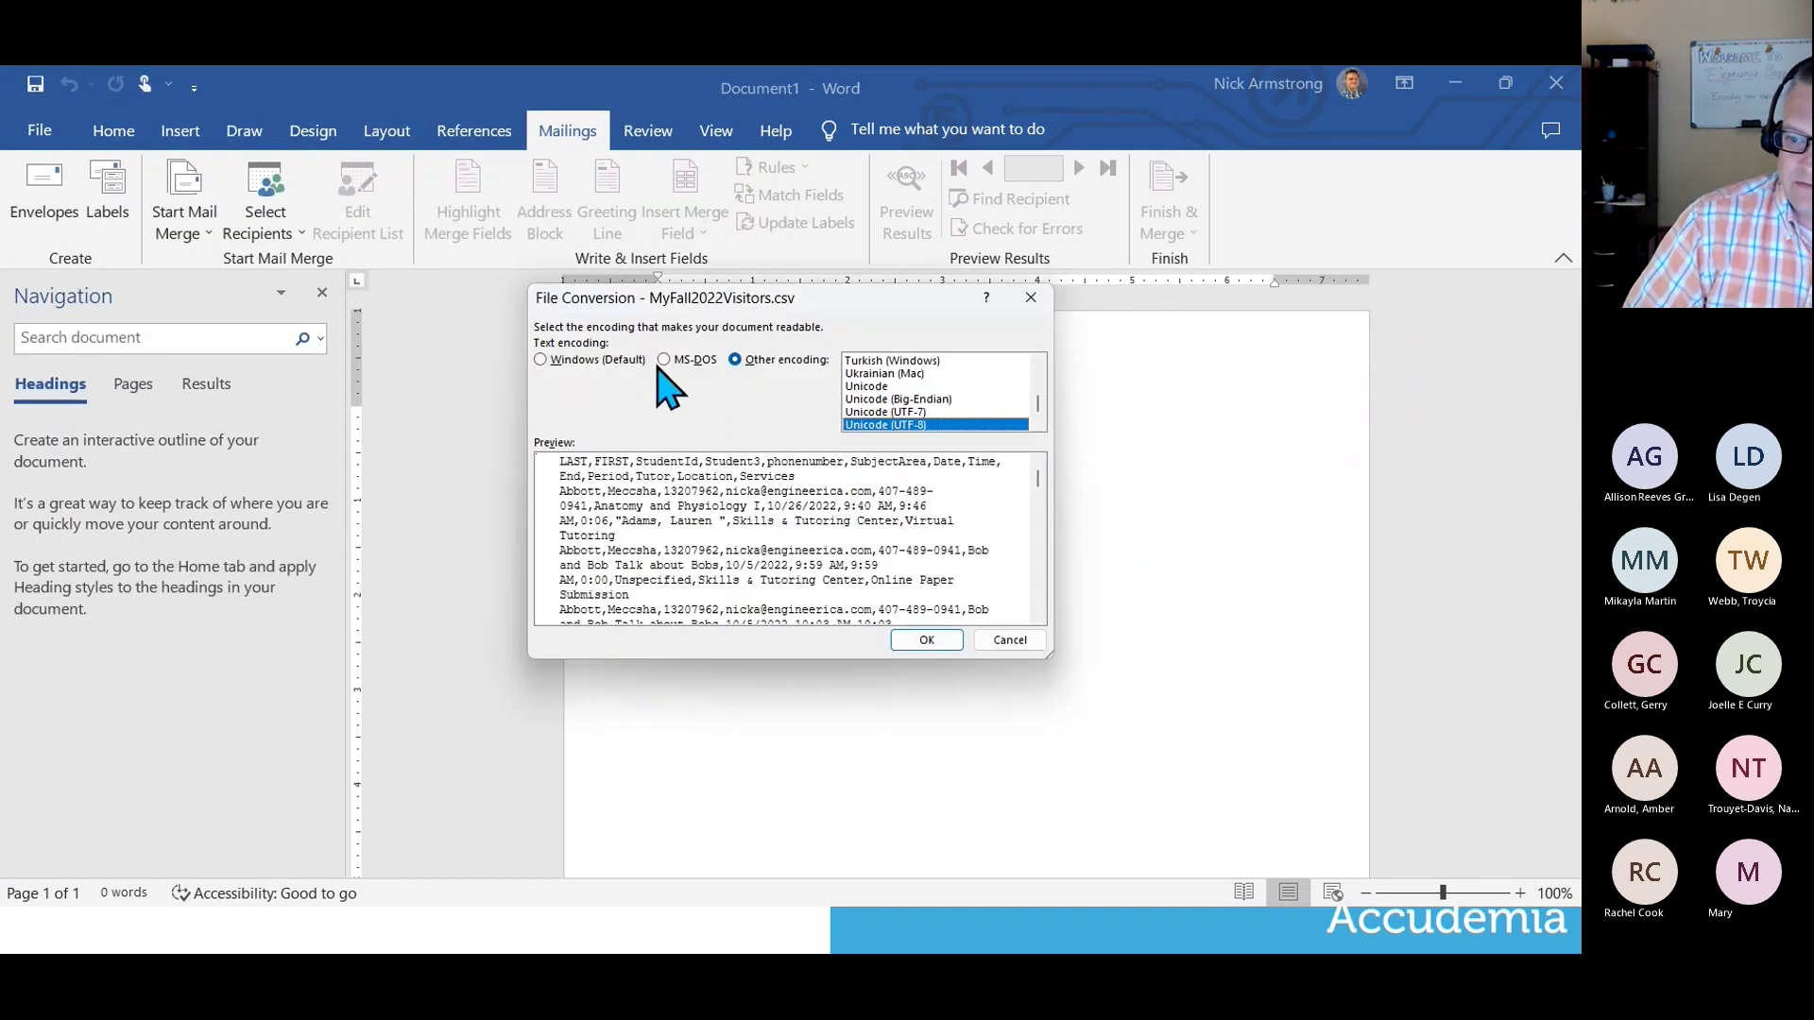
pyautogui.click(663, 362)
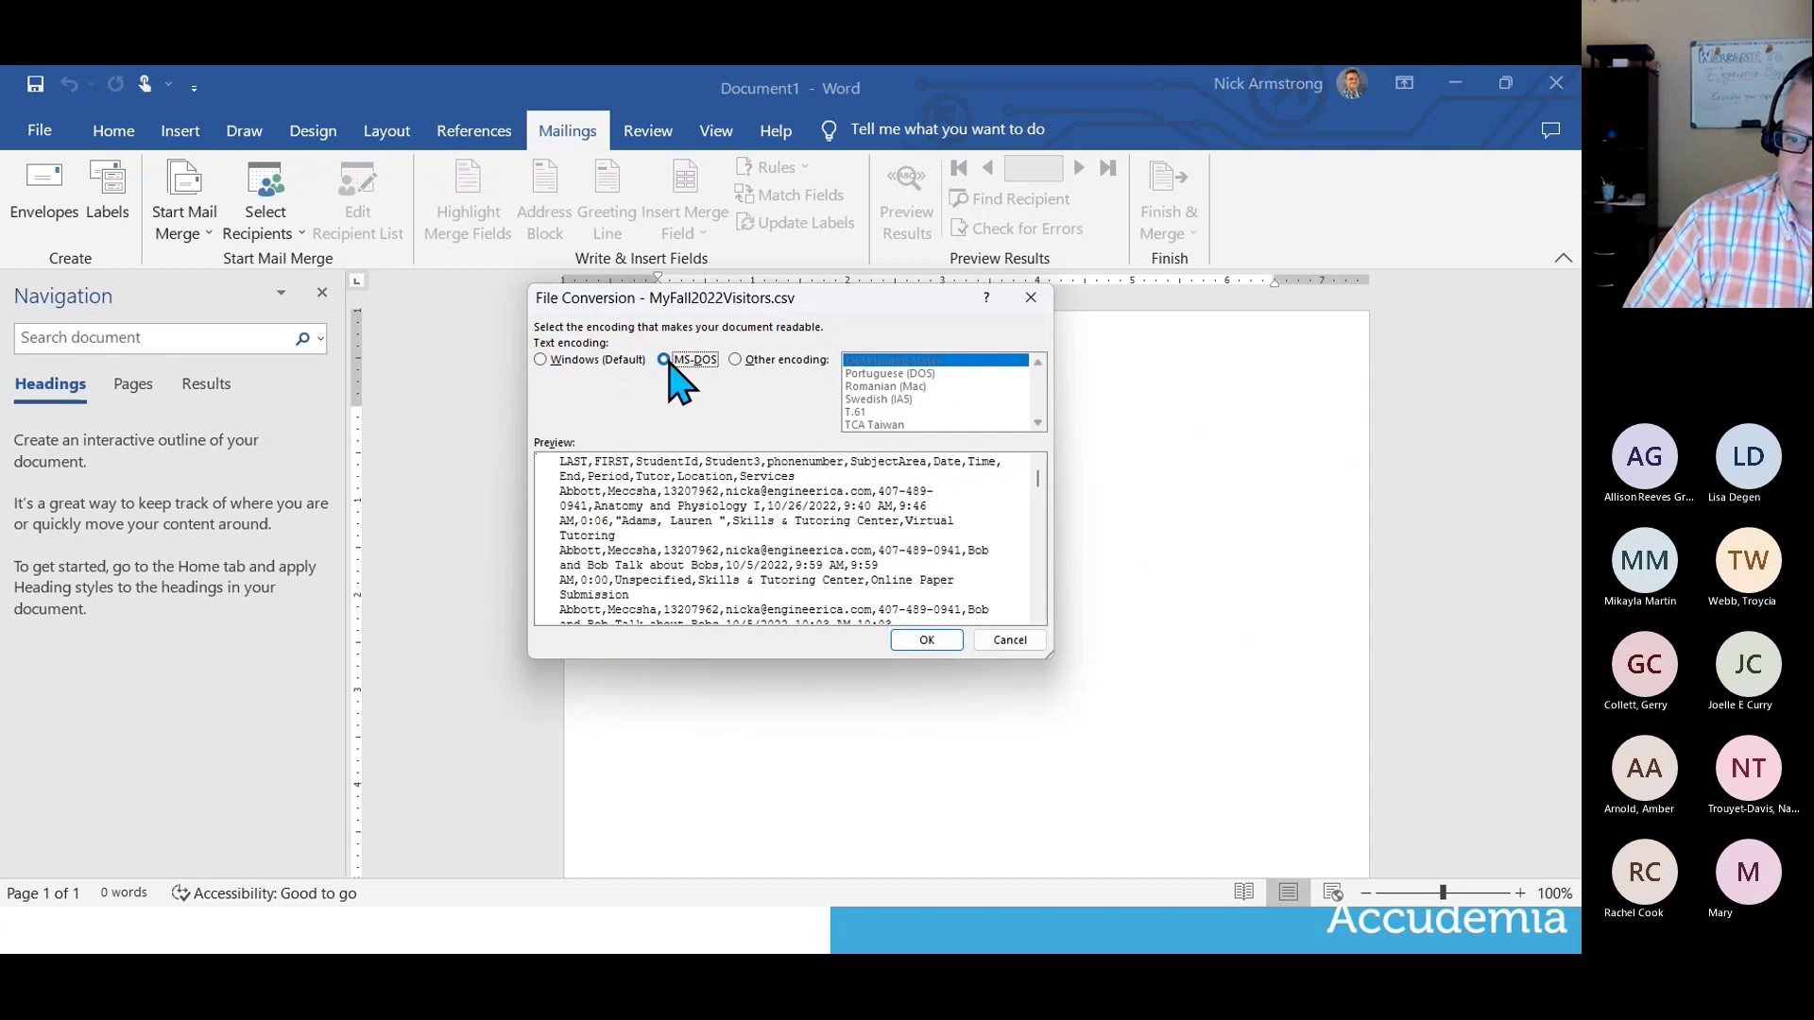
pyautogui.click(542, 361)
pyautogui.click(735, 360)
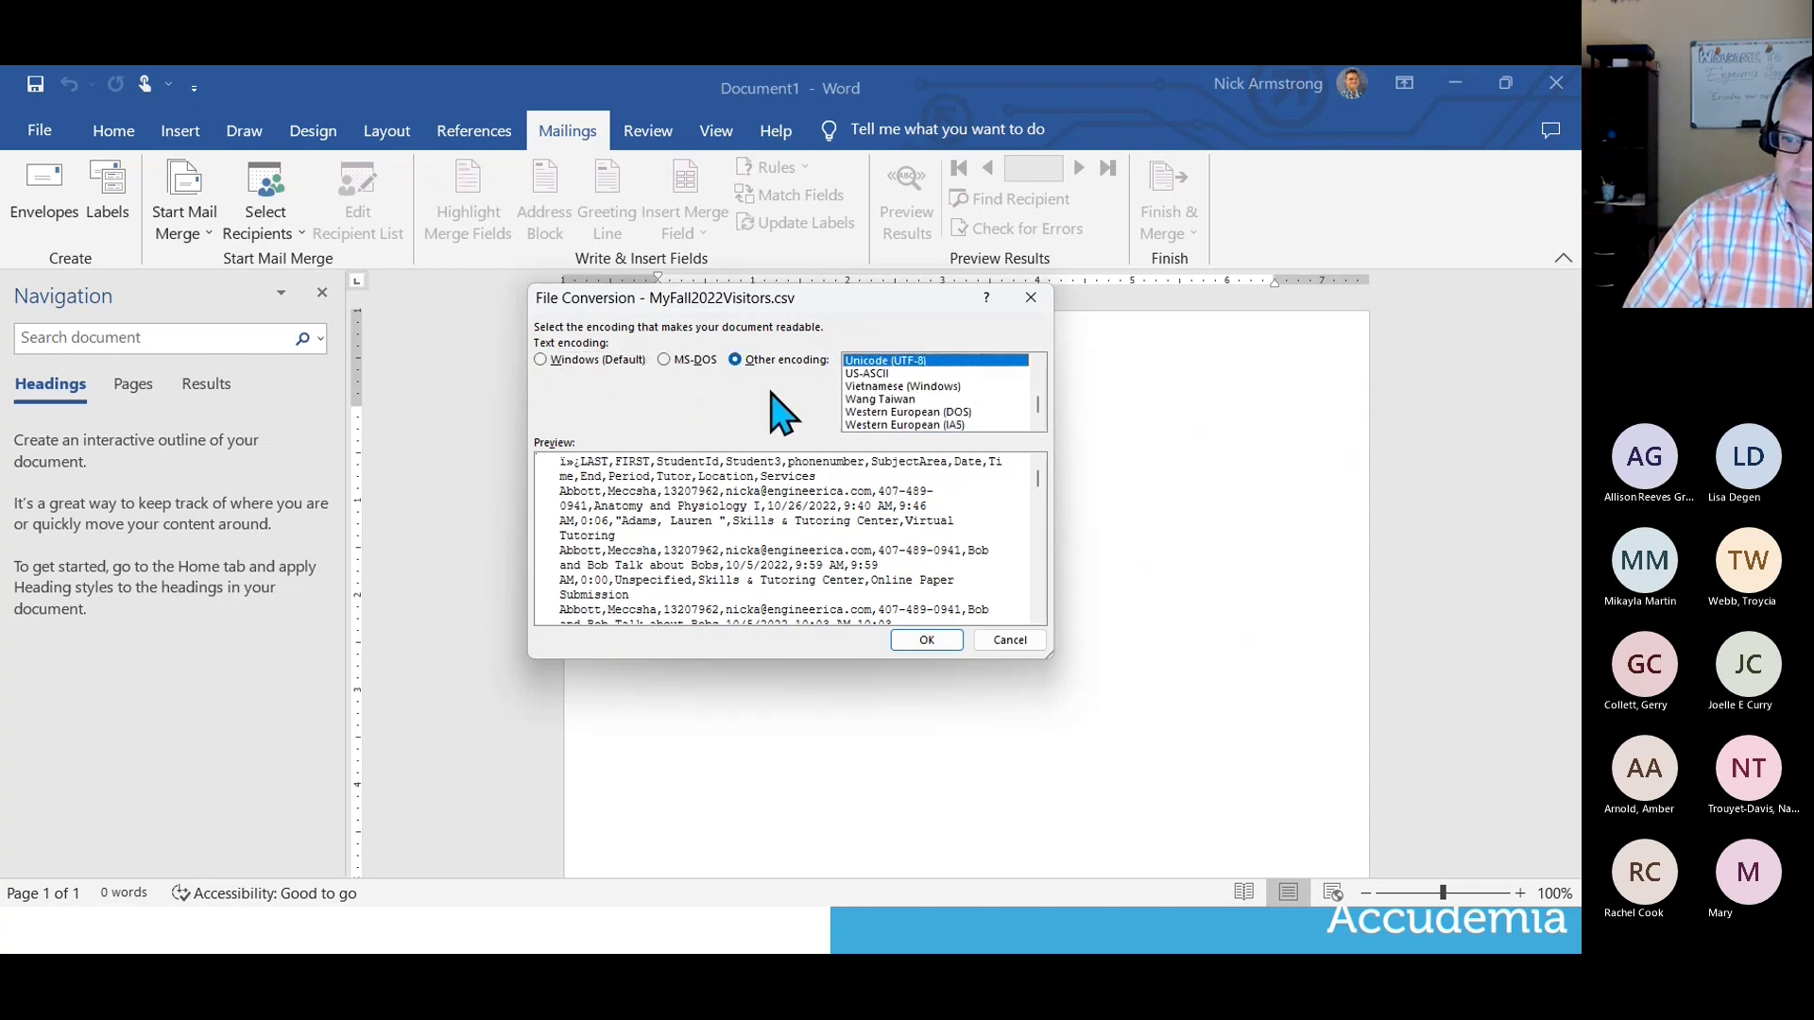
pyautogui.moveTo(1040, 477)
pyautogui.mouseDown()
pyautogui.moveTo(1043, 590)
pyautogui.moveTo(1045, 475)
pyautogui.mouseUp()
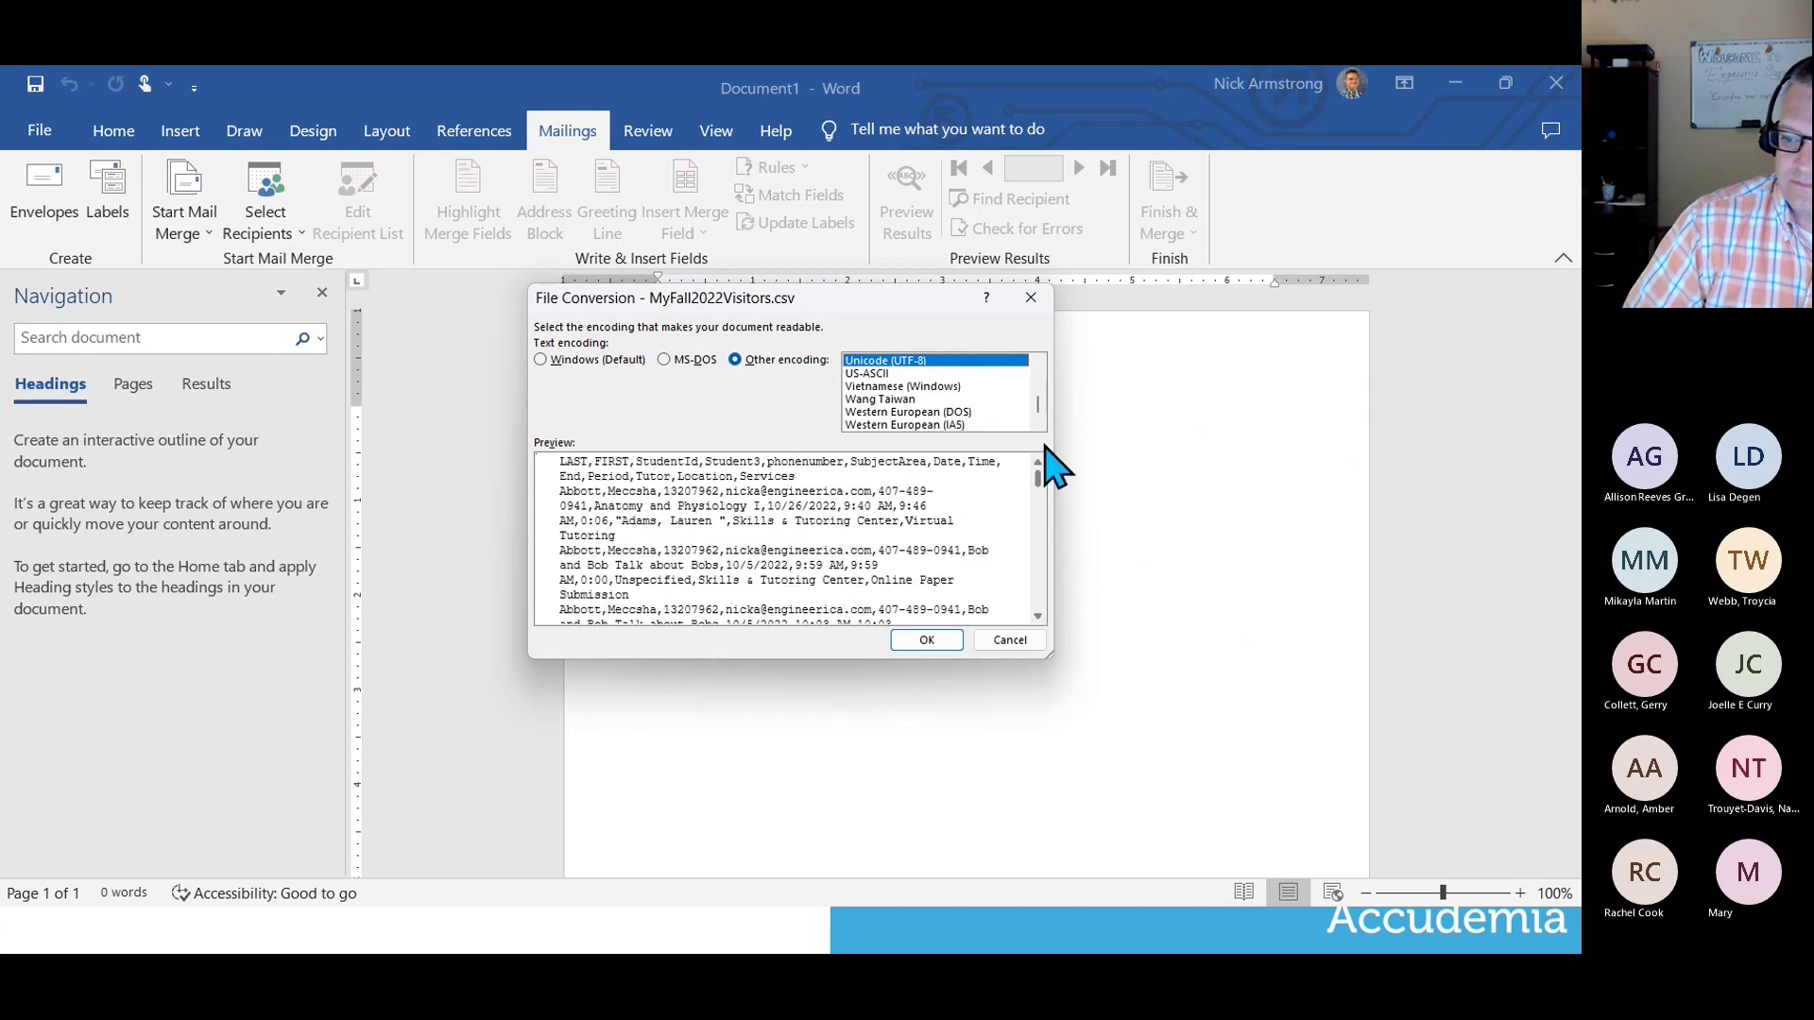
pyautogui.click(1037, 424)
pyautogui.click(1037, 424)
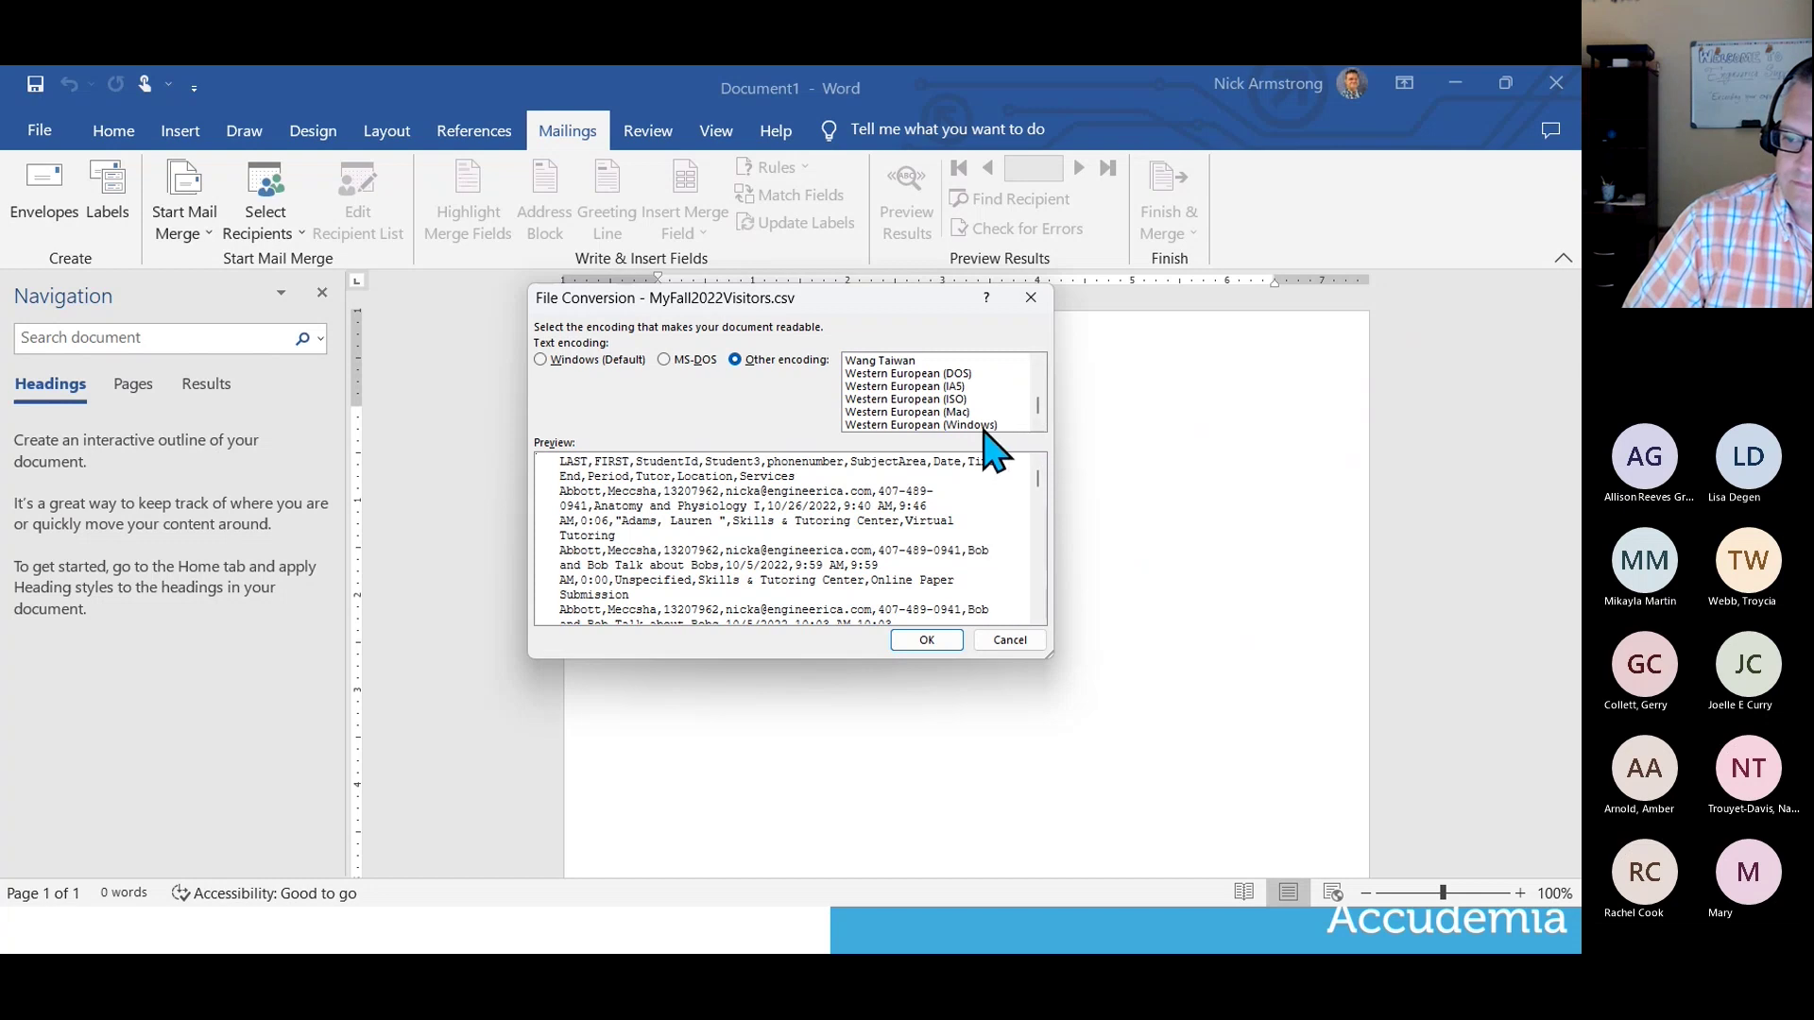
pyautogui.click(1023, 424)
pyautogui.moveTo(1039, 405); pyautogui.dragTo(1043, 346)
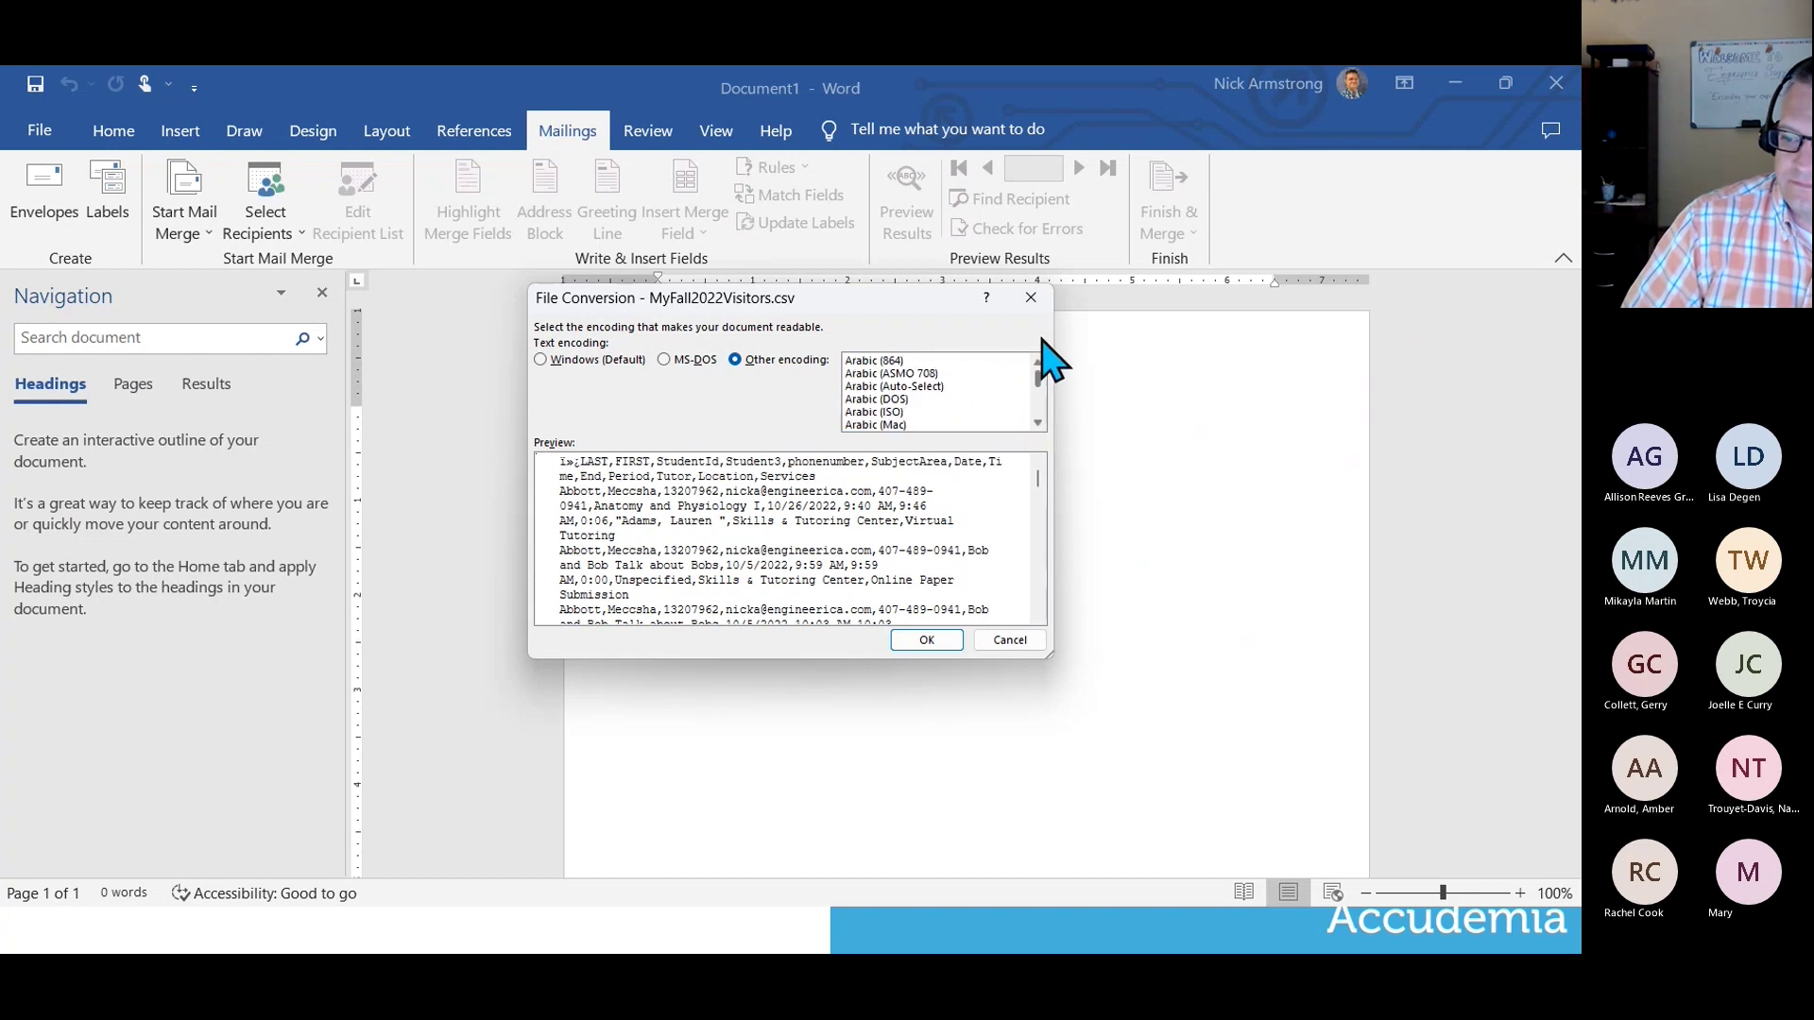
pyautogui.click(1004, 640)
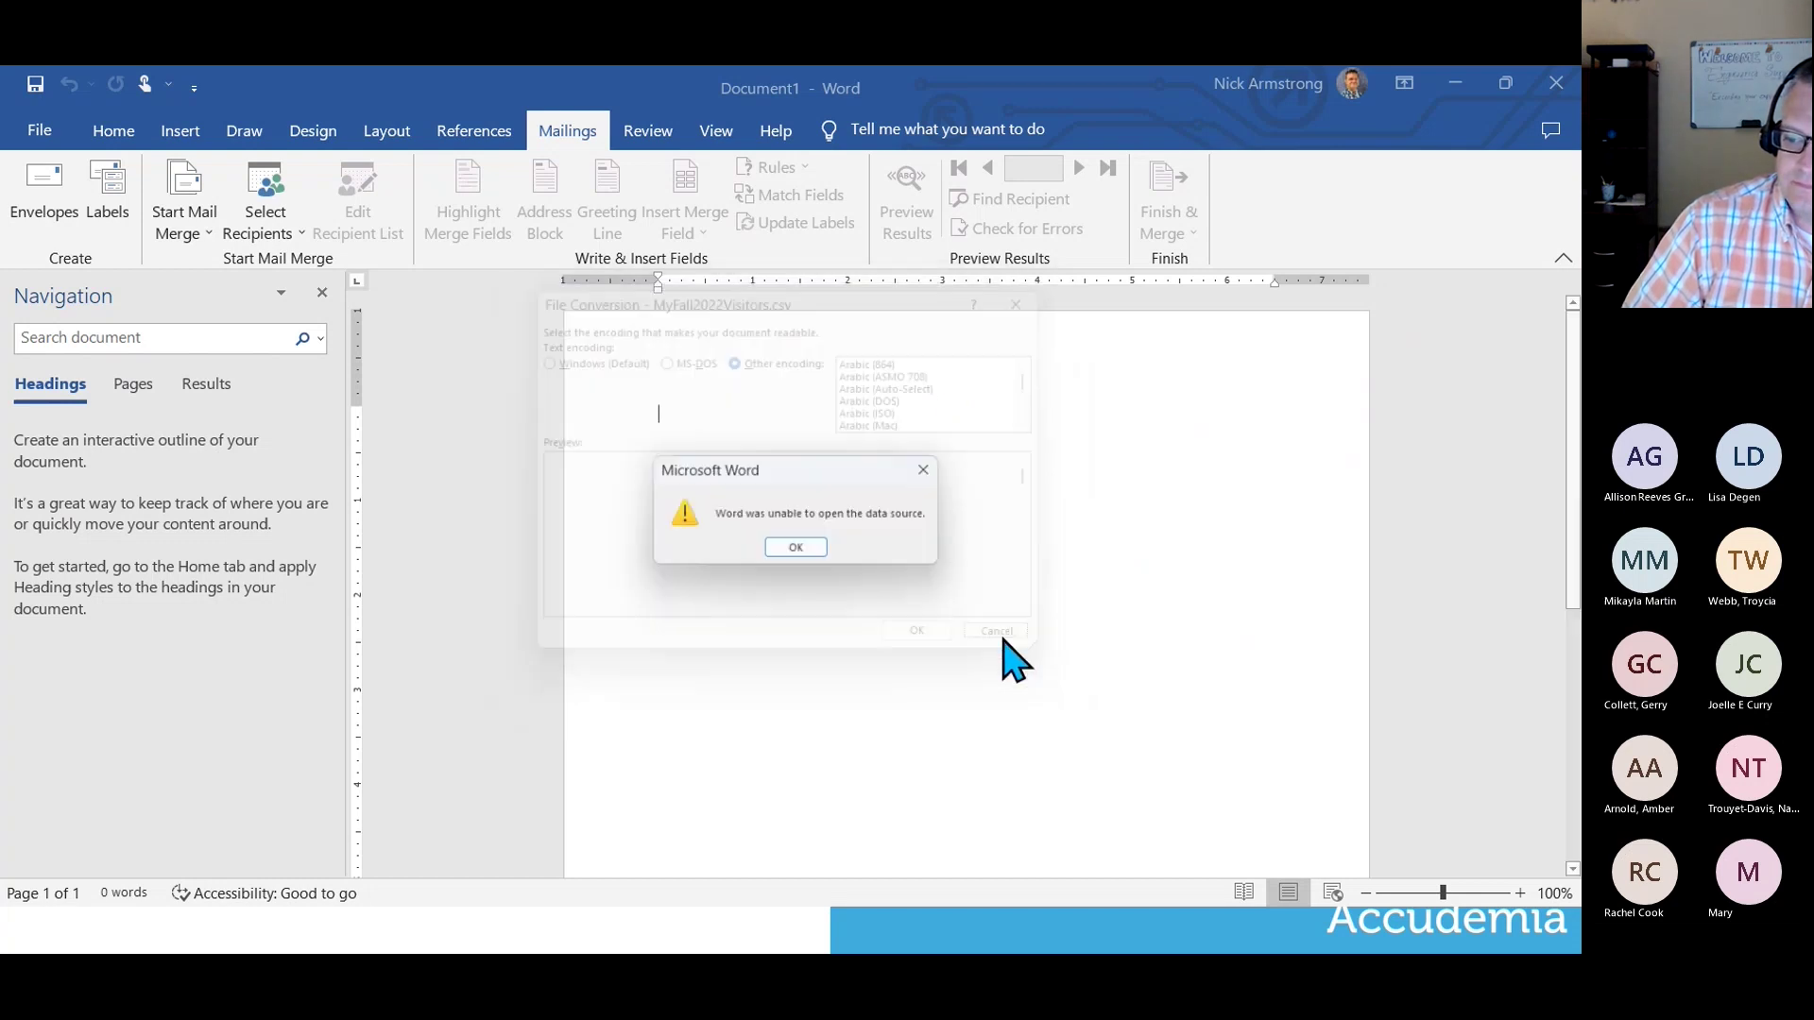
pyautogui.click(796, 547)
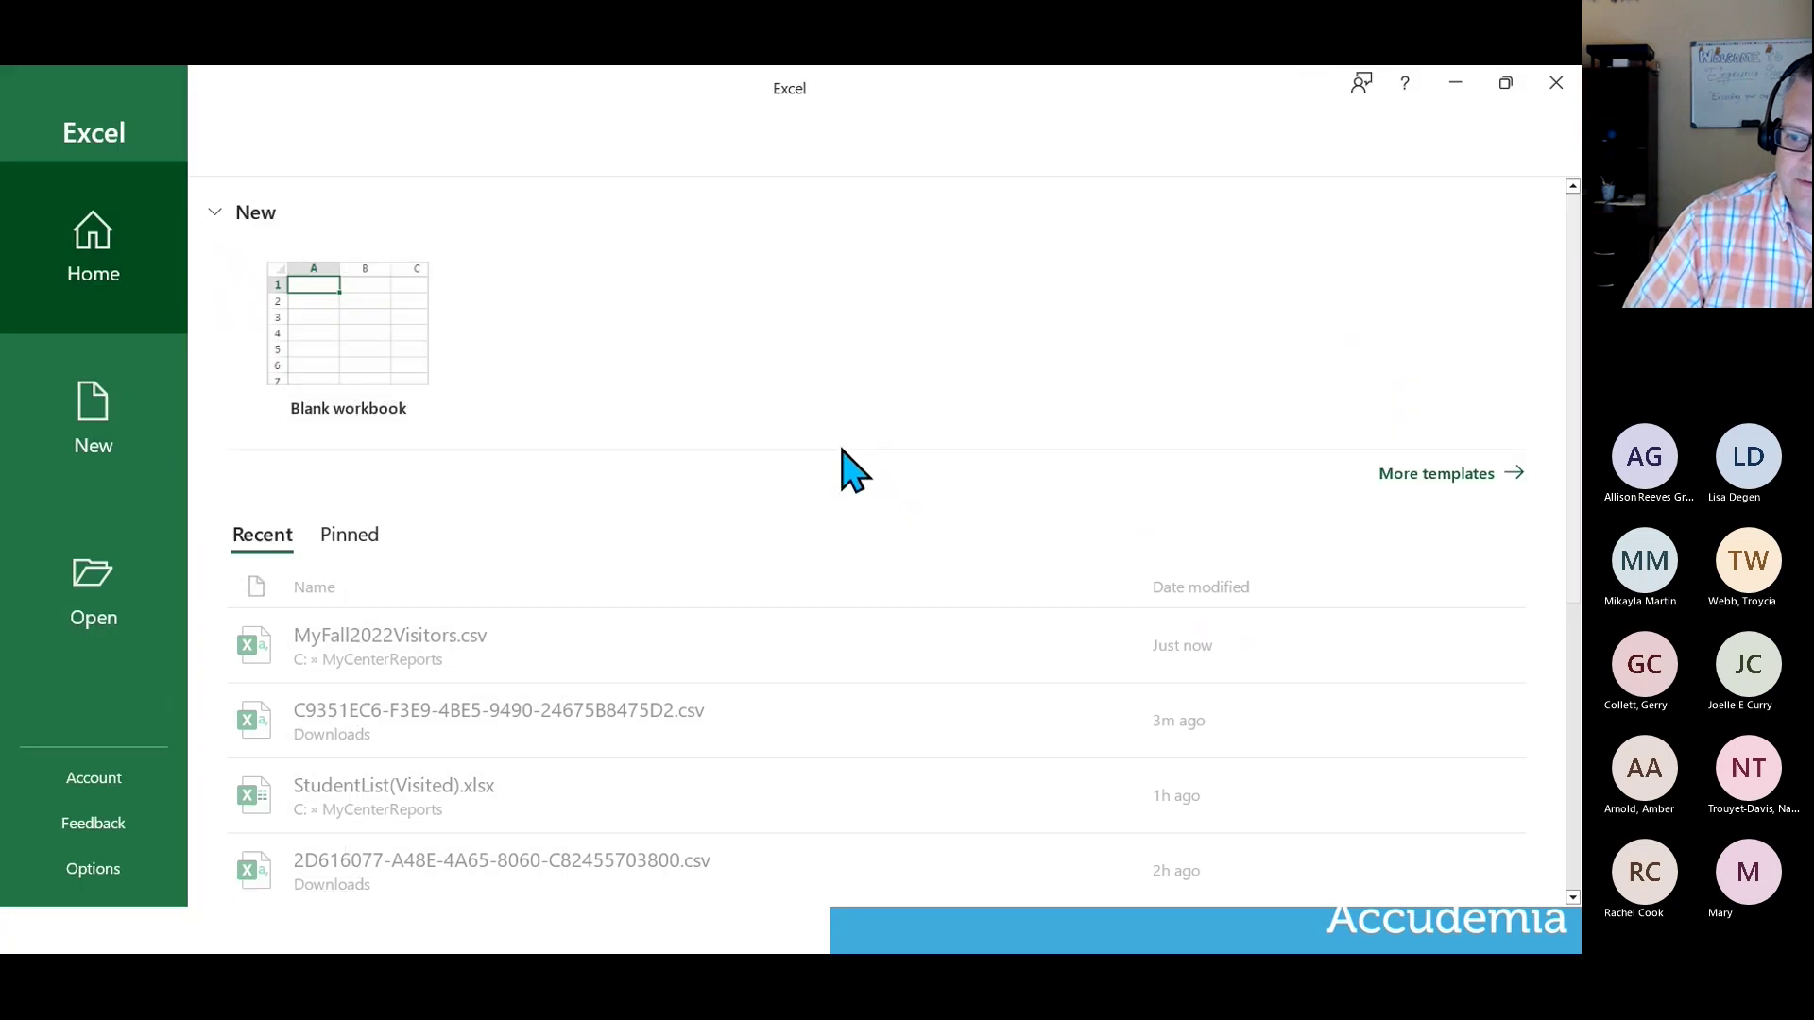
# Open MyFall2022Visitors.csv in Excel as delimited text from row 1, using Space as the only delimiter.
pyautogui.click(417, 650)
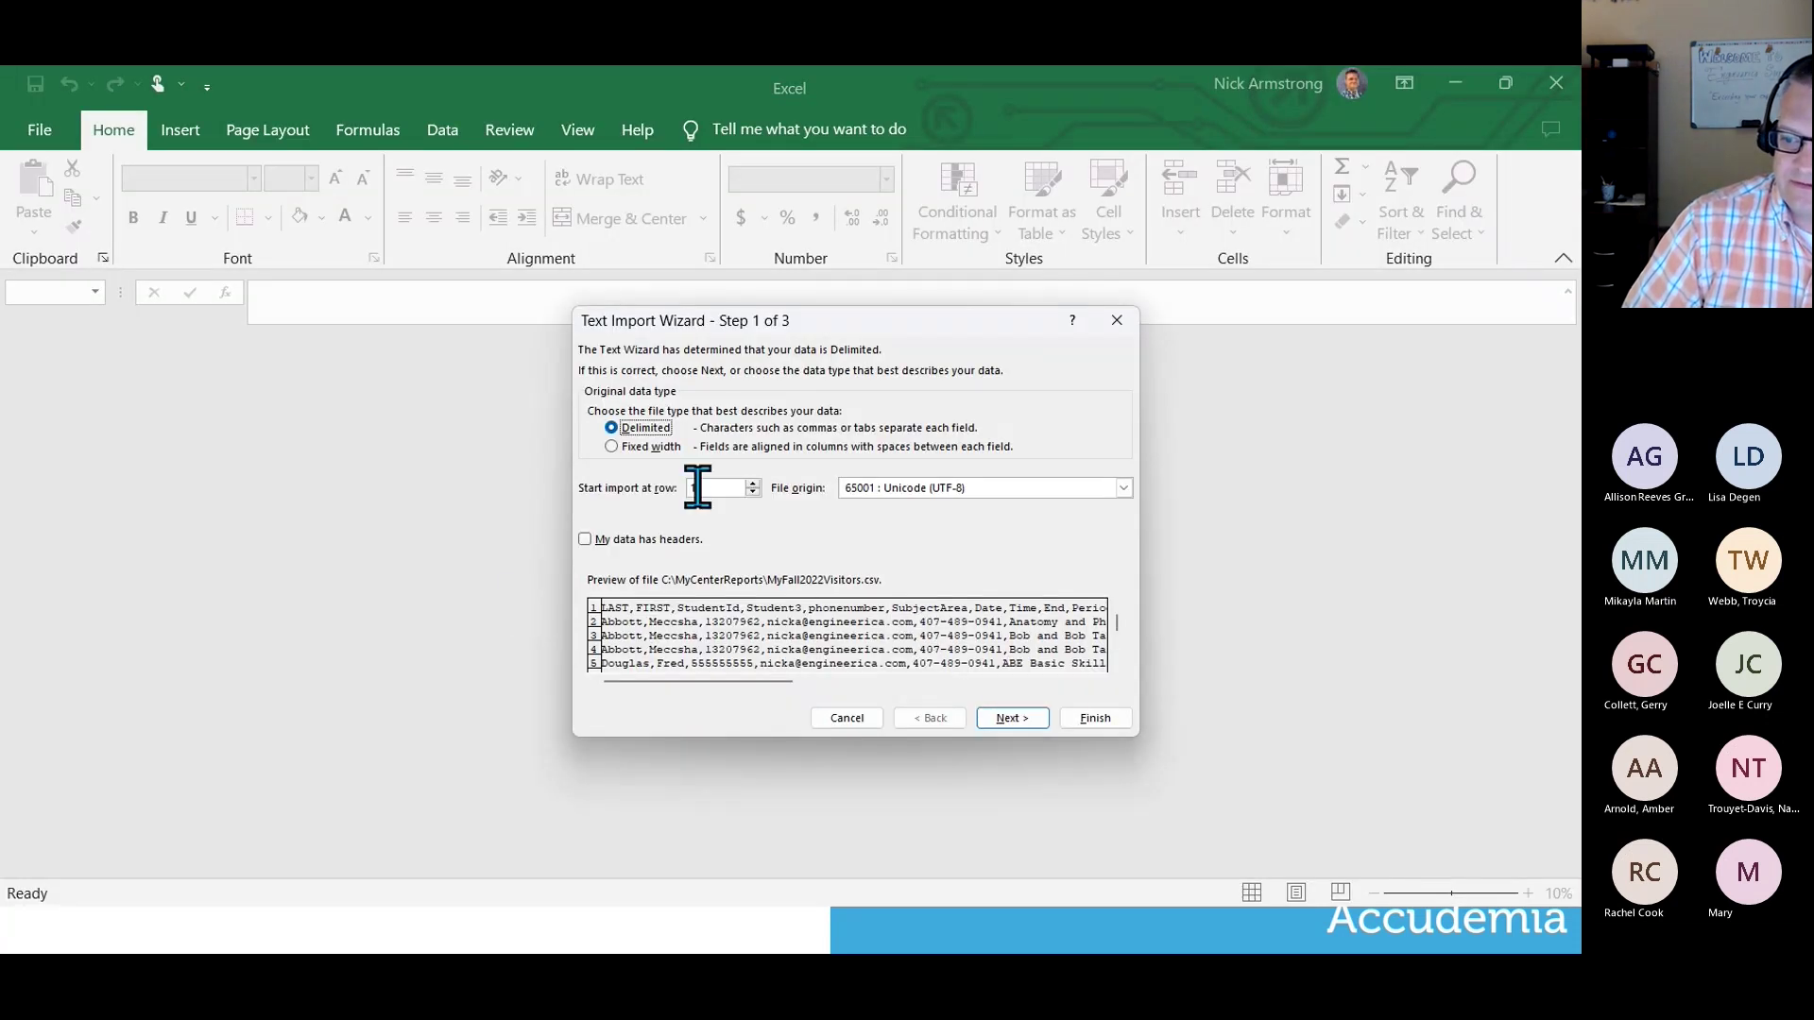
pyautogui.click(1012, 718)
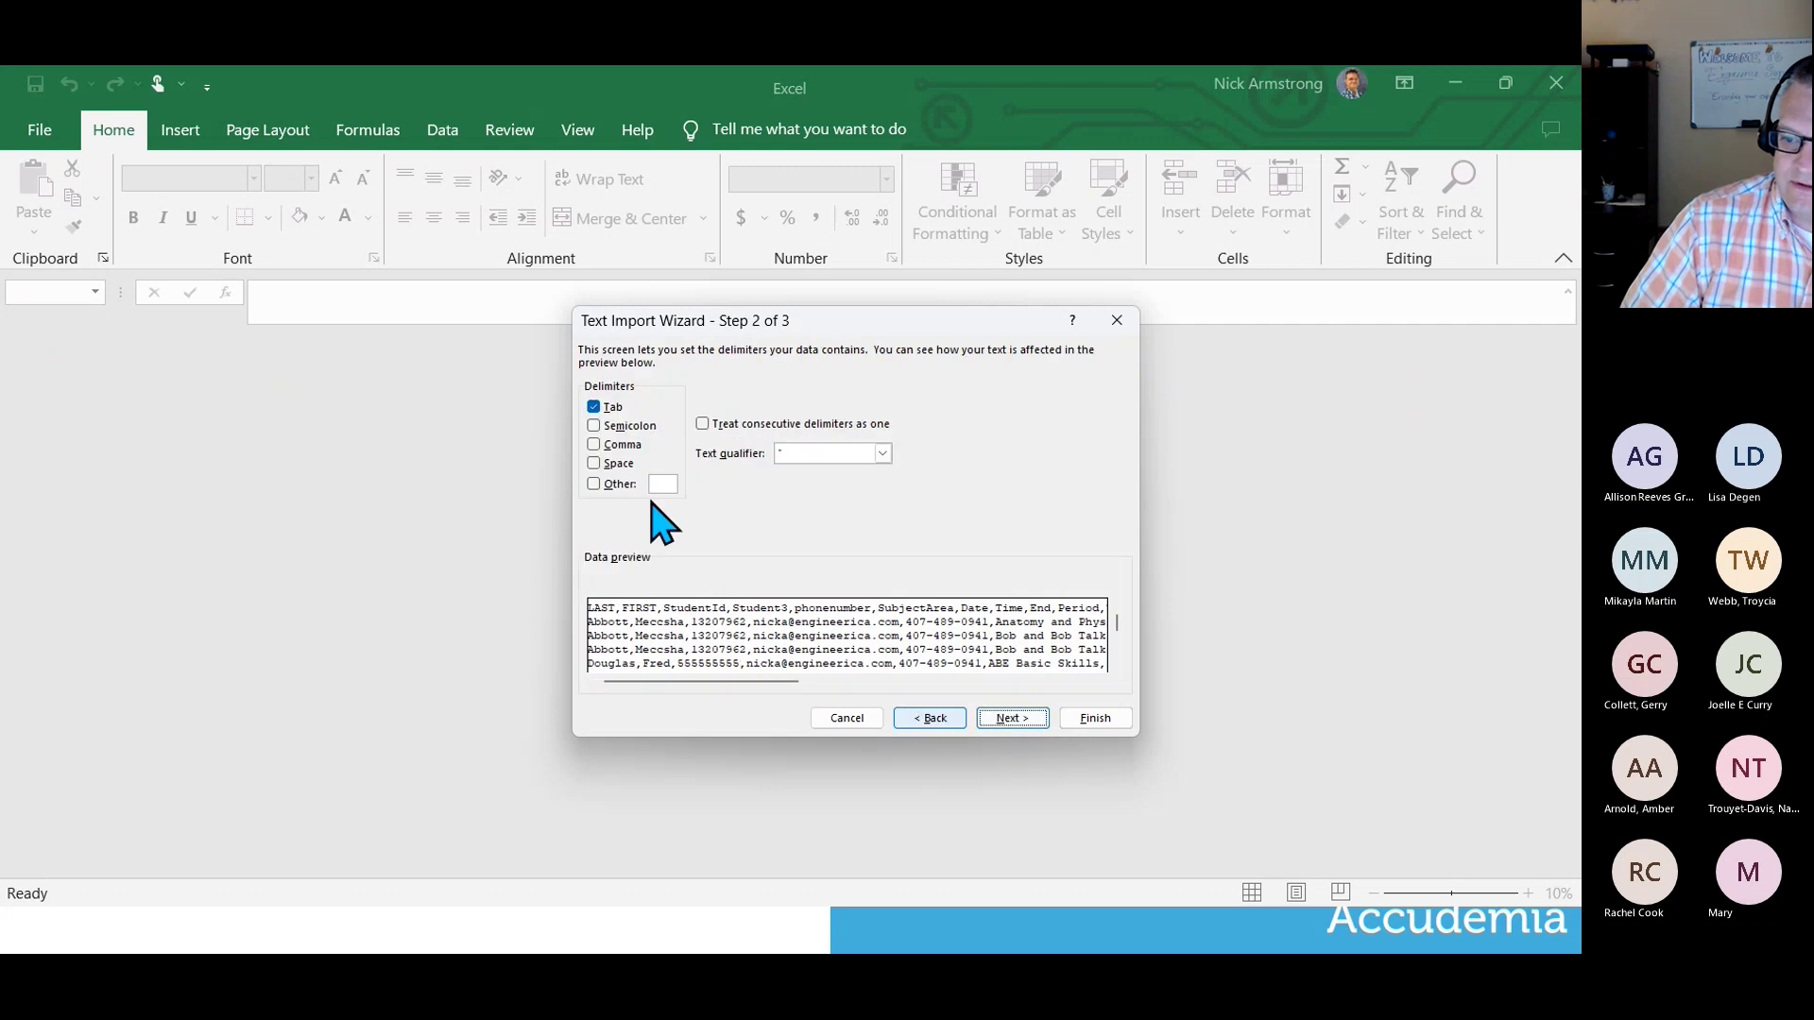
pyautogui.click(594, 463)
pyautogui.click(594, 444)
pyautogui.click(594, 408)
pyautogui.click(595, 444)
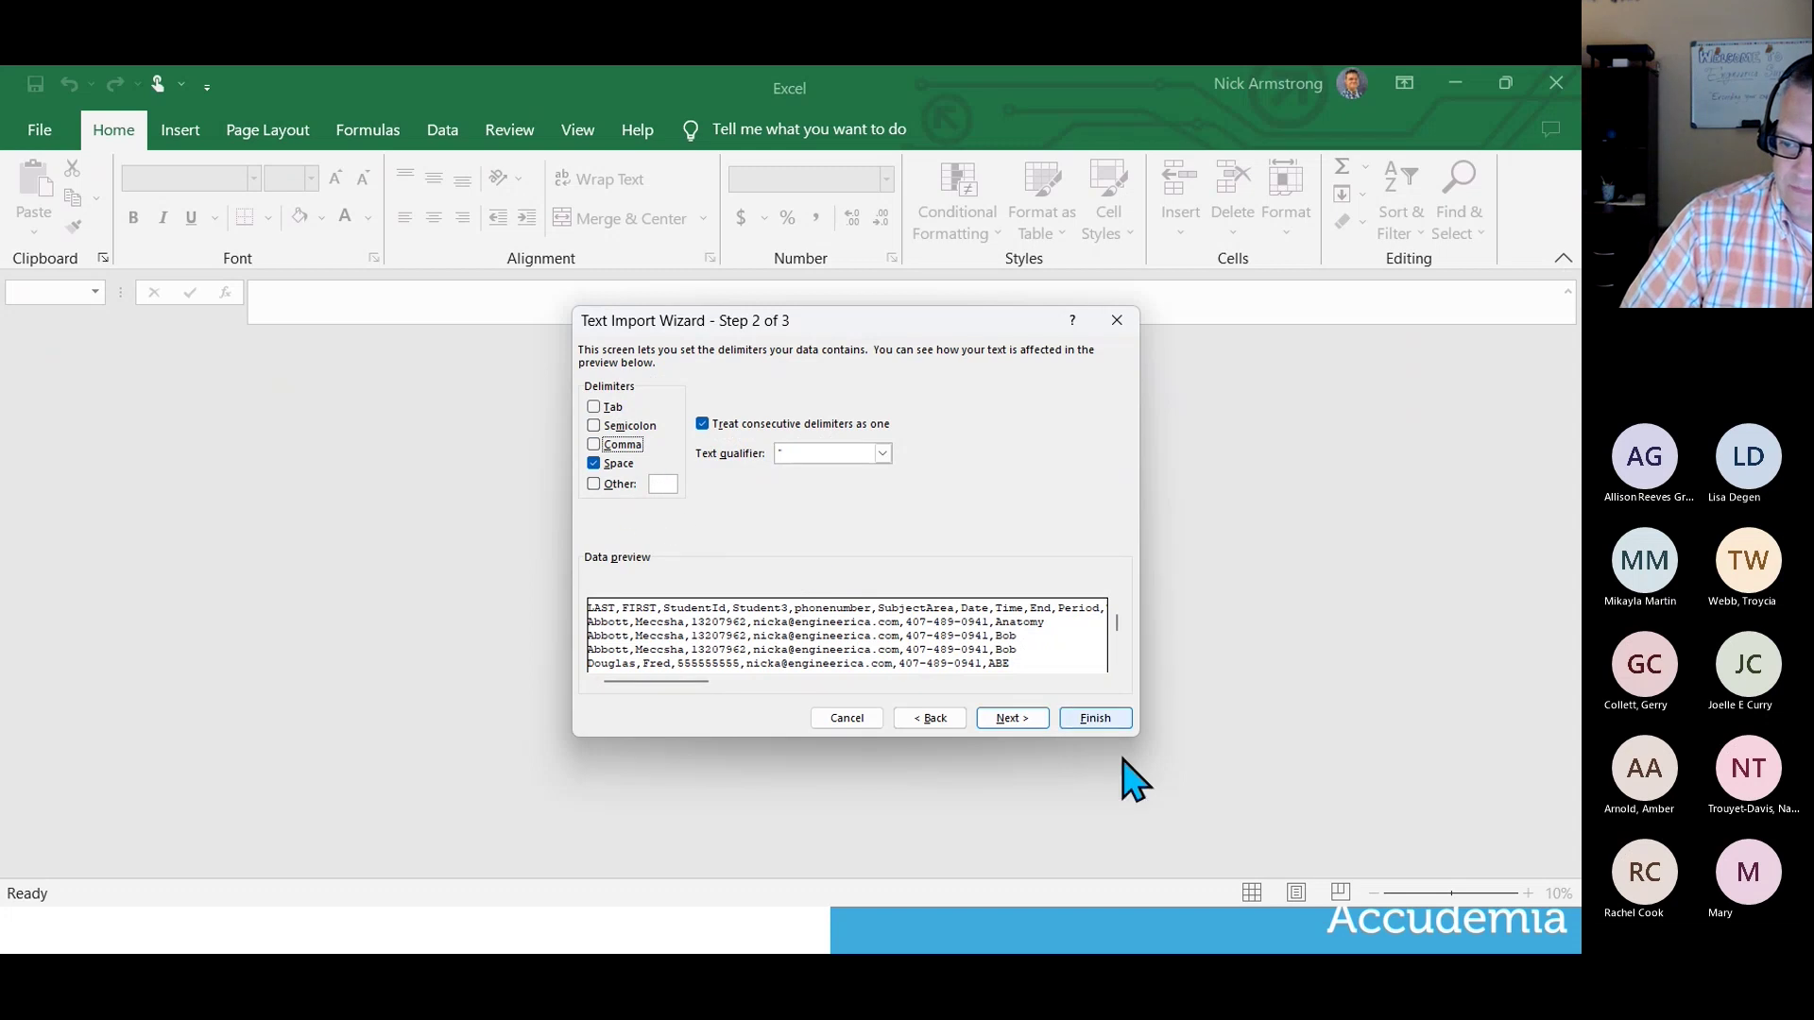
pyautogui.click(1088, 727)
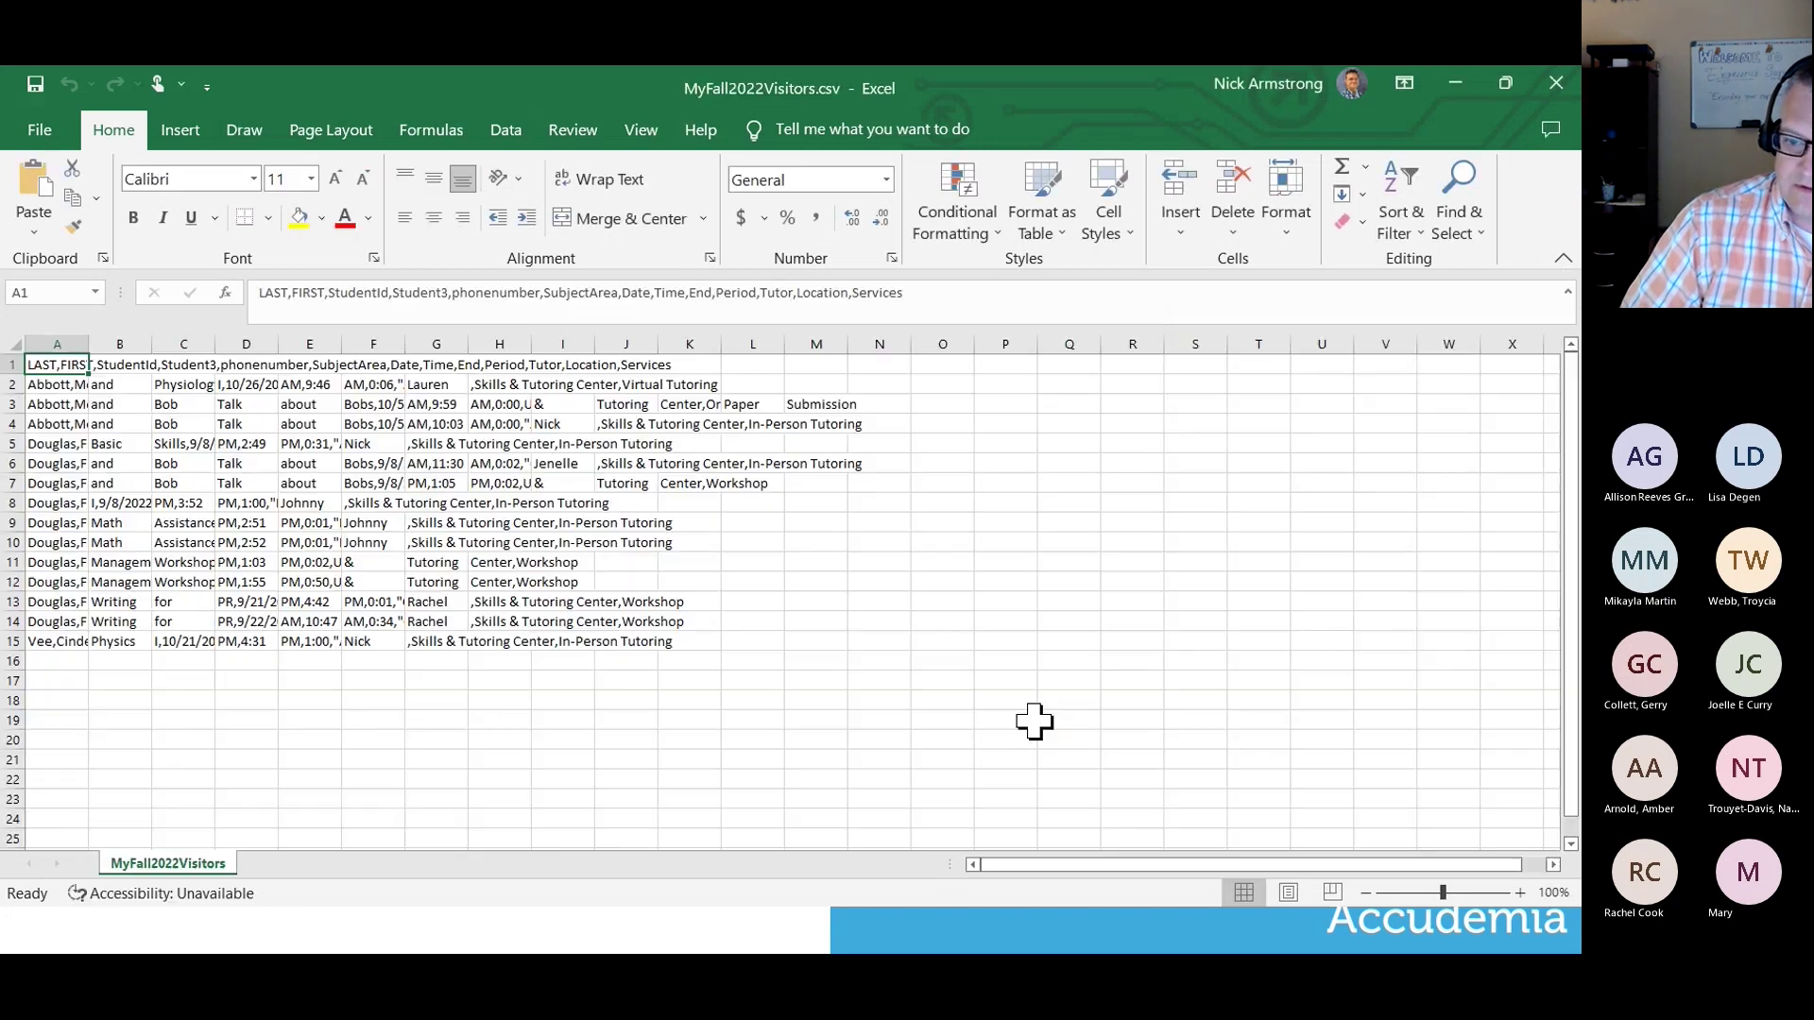
# Fit the widths of the imported columns to their contents and close the workbook without saving.
pyautogui.moveTo(57, 337); pyautogui.dragTo(644, 364)
pyautogui.doubleClick(657, 342)
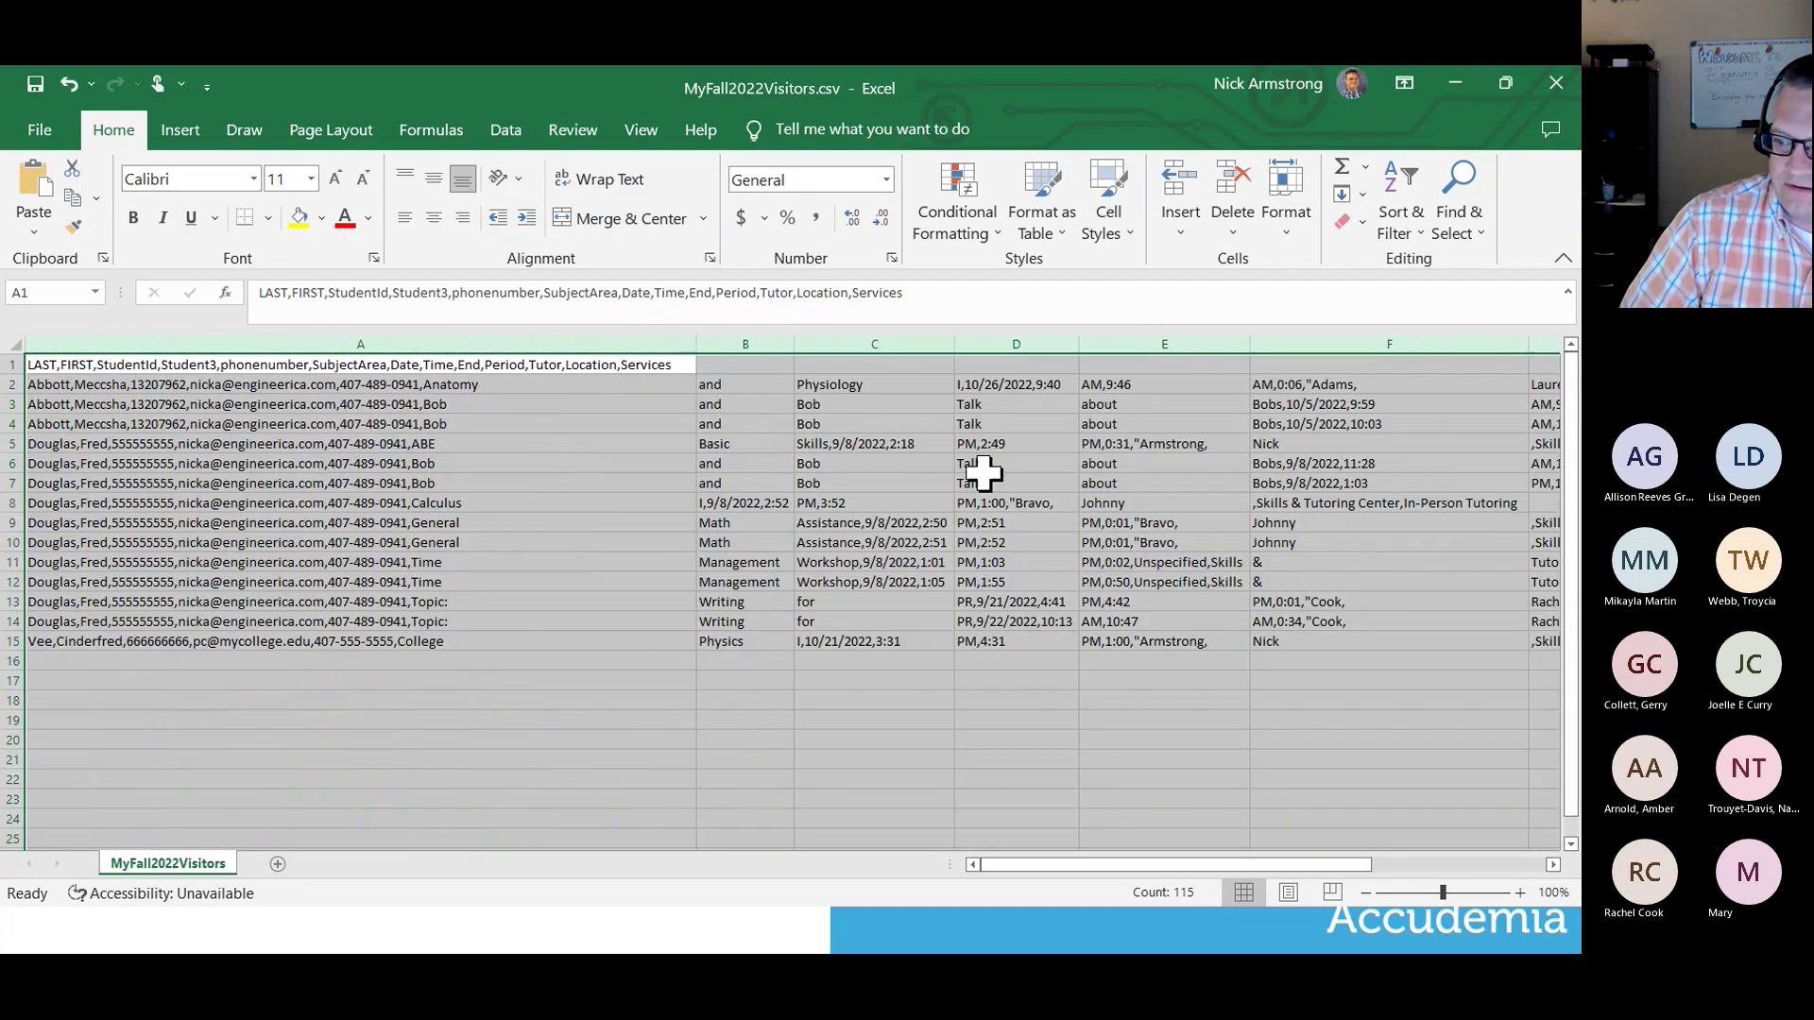
pyautogui.click(274, 404)
pyautogui.click(1556, 85)
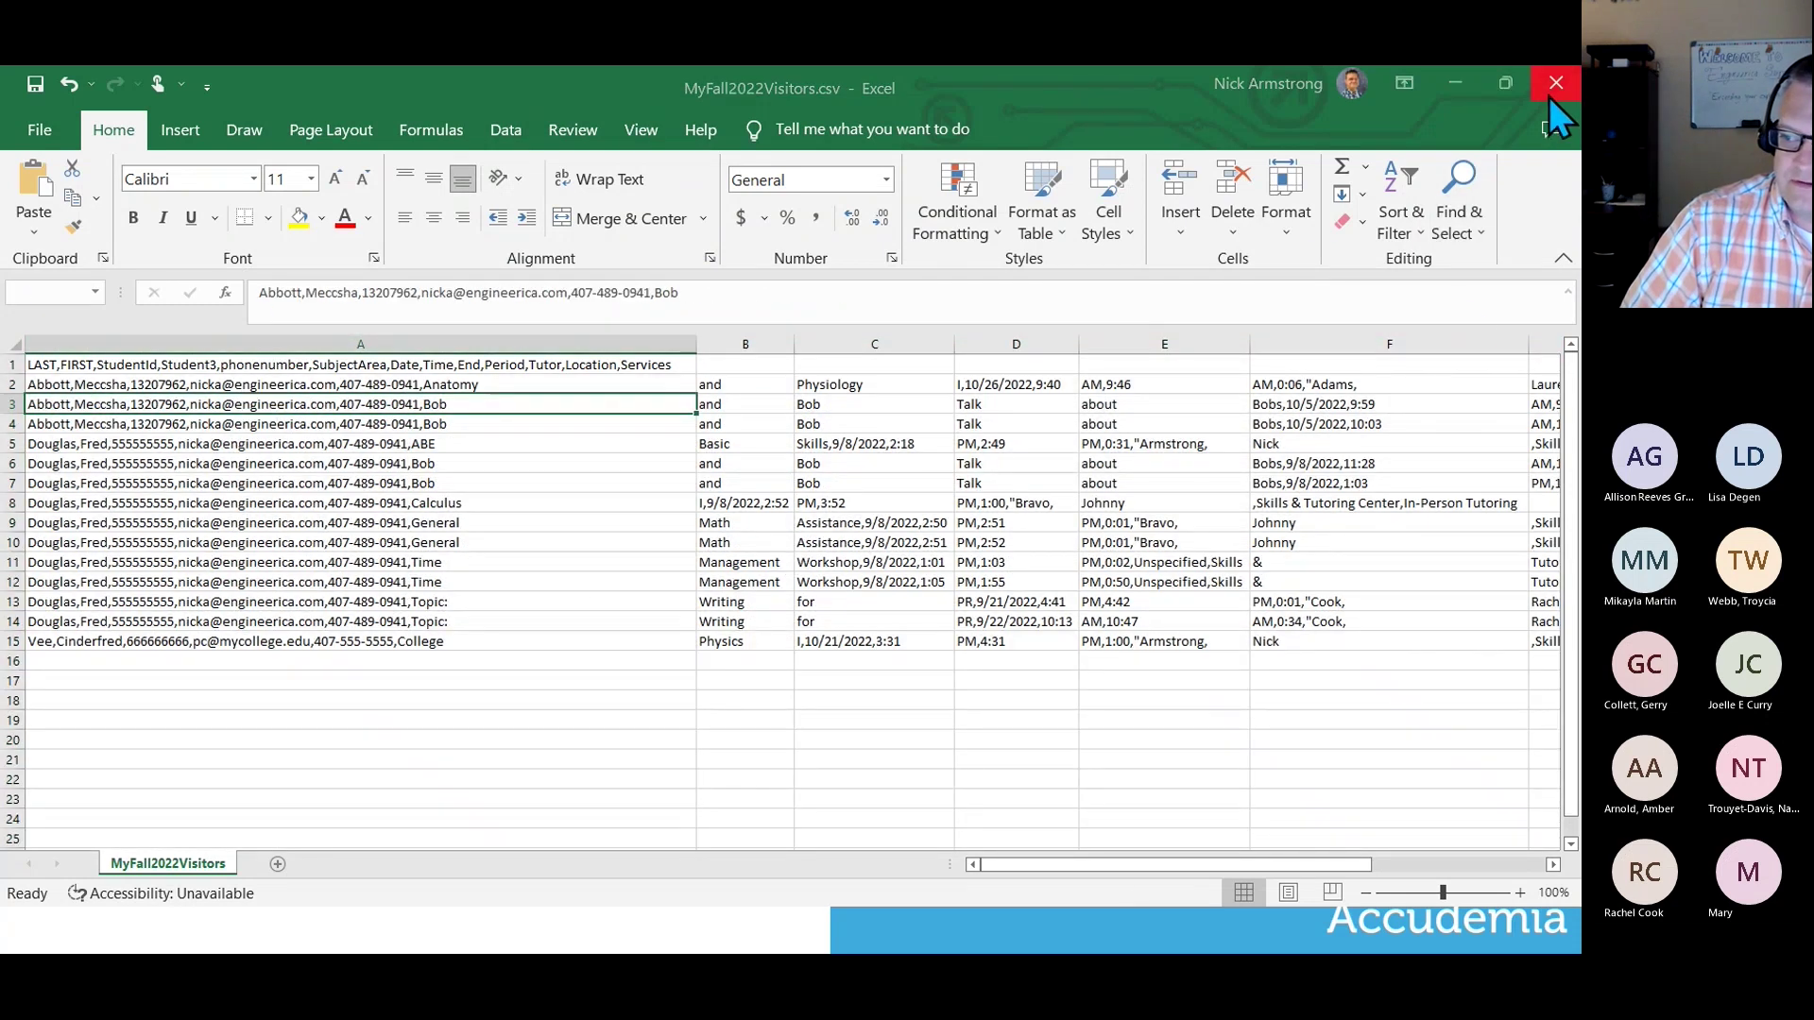
pyautogui.click(805, 527)
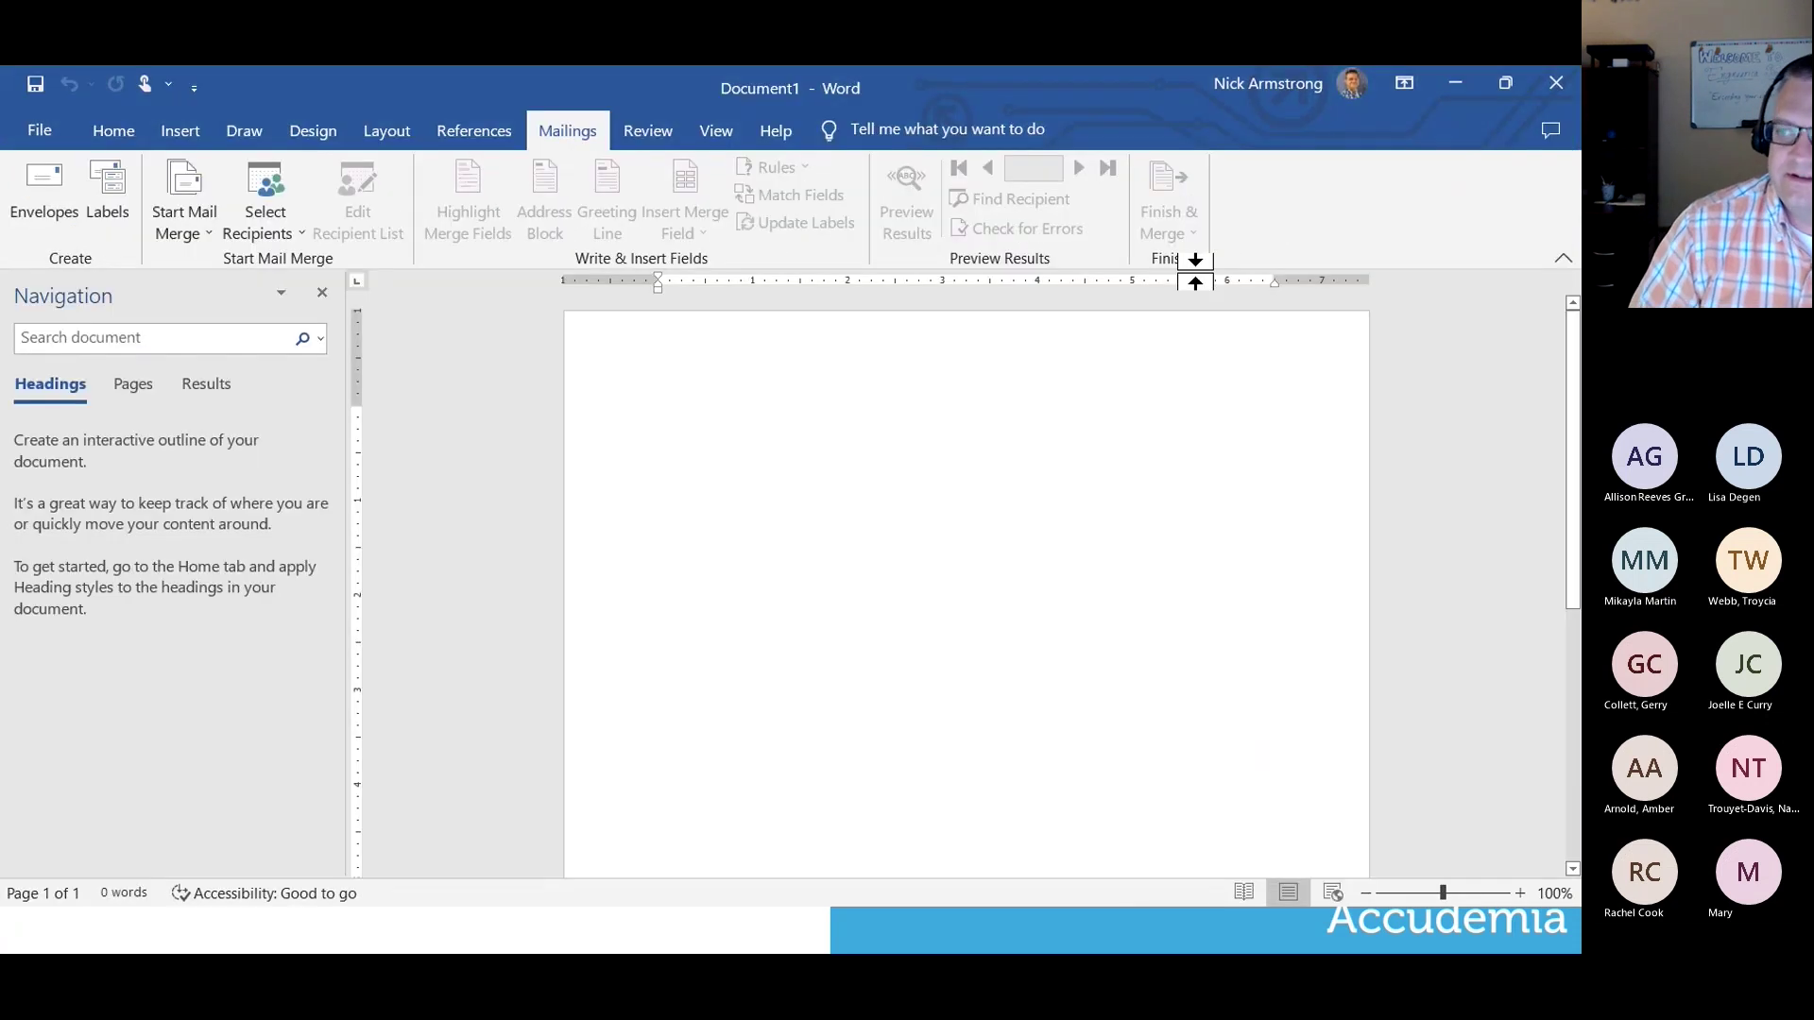
# In Word, select StudentList(Visited).xlsx from C:\MyCenterReports as the existing recipient list, with its first row as column headers.
pyautogui.click(281, 235)
pyautogui.click(317, 300)
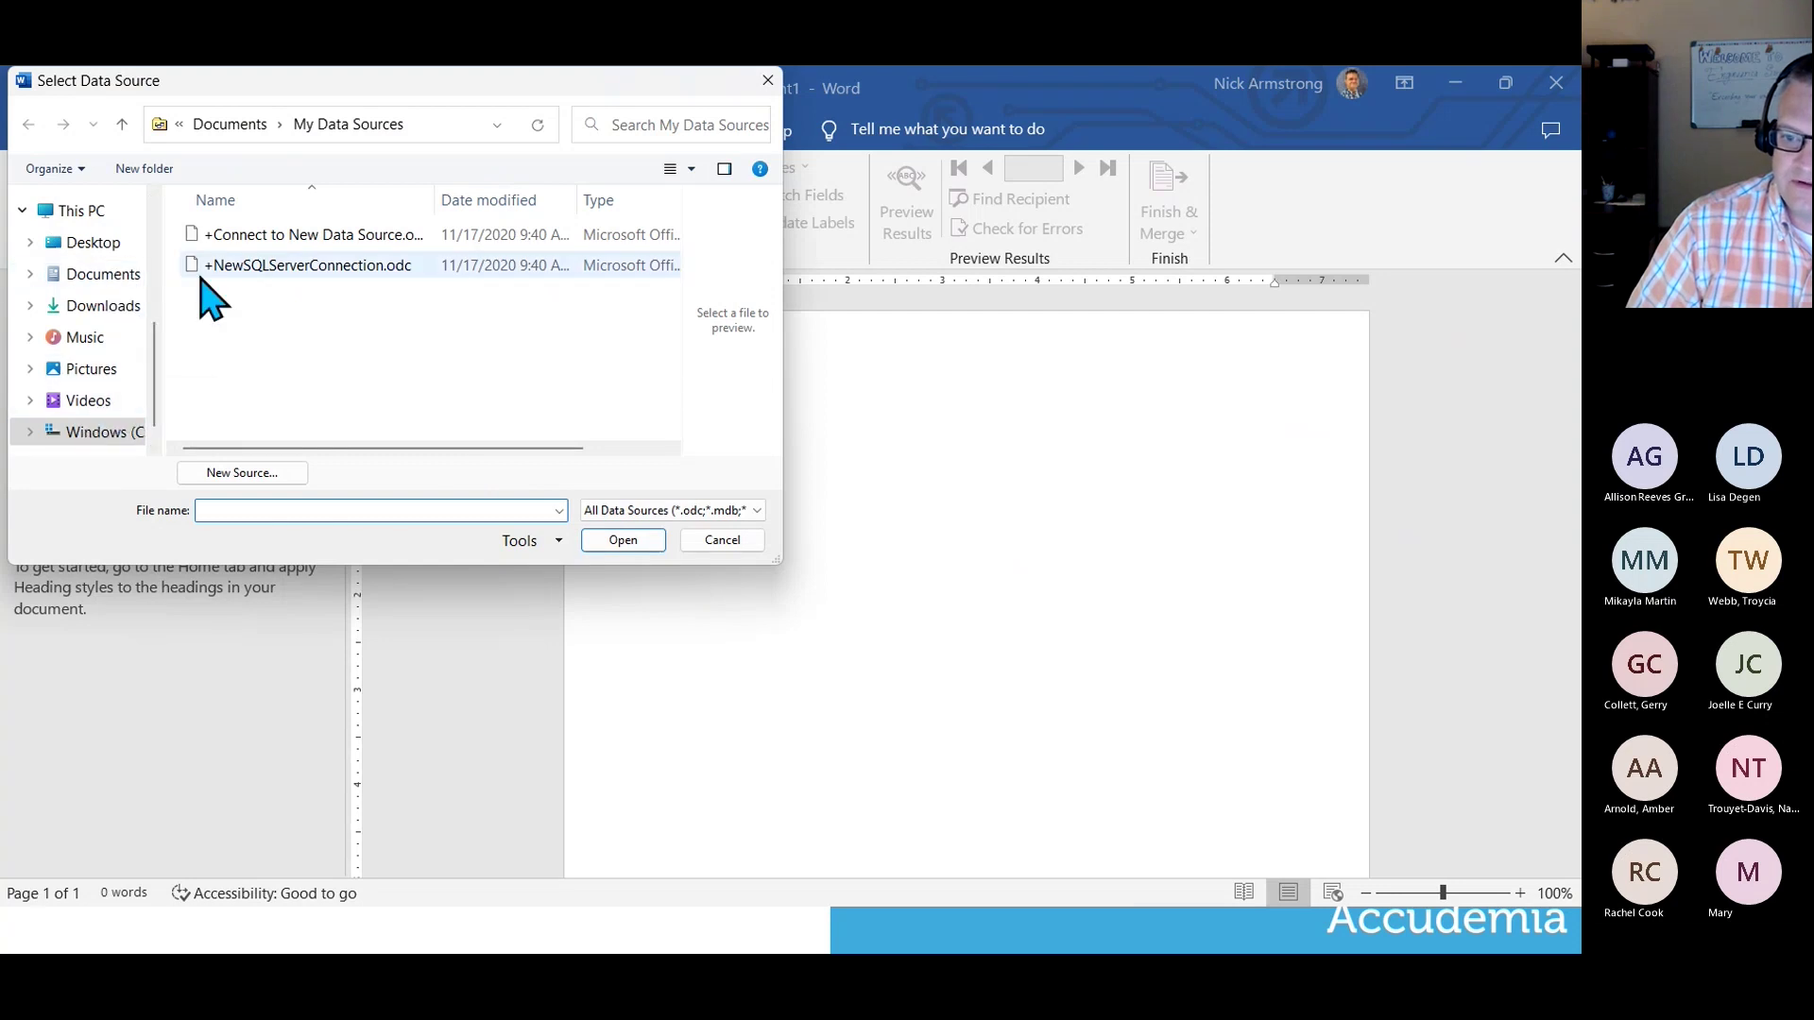
pyautogui.click(85, 435)
pyautogui.scroll(3, 306, 391)
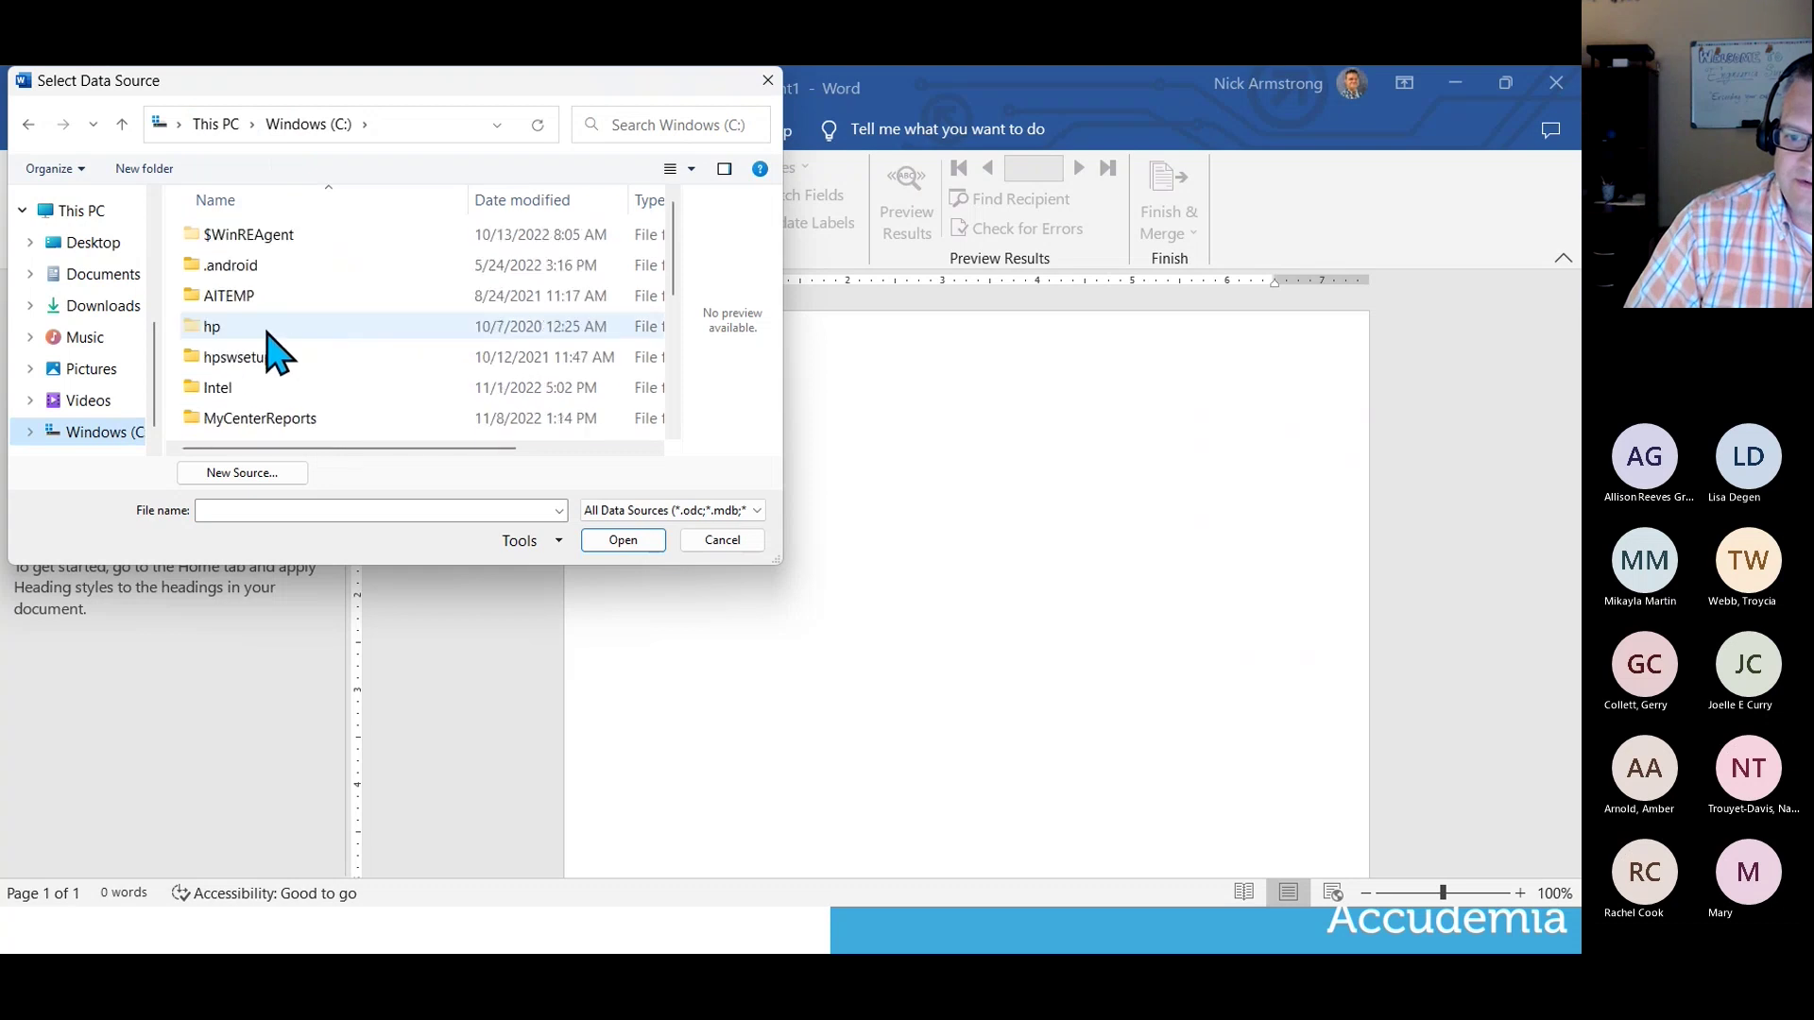
pyautogui.scroll(-1, 274, 381)
pyautogui.doubleClick(267, 335)
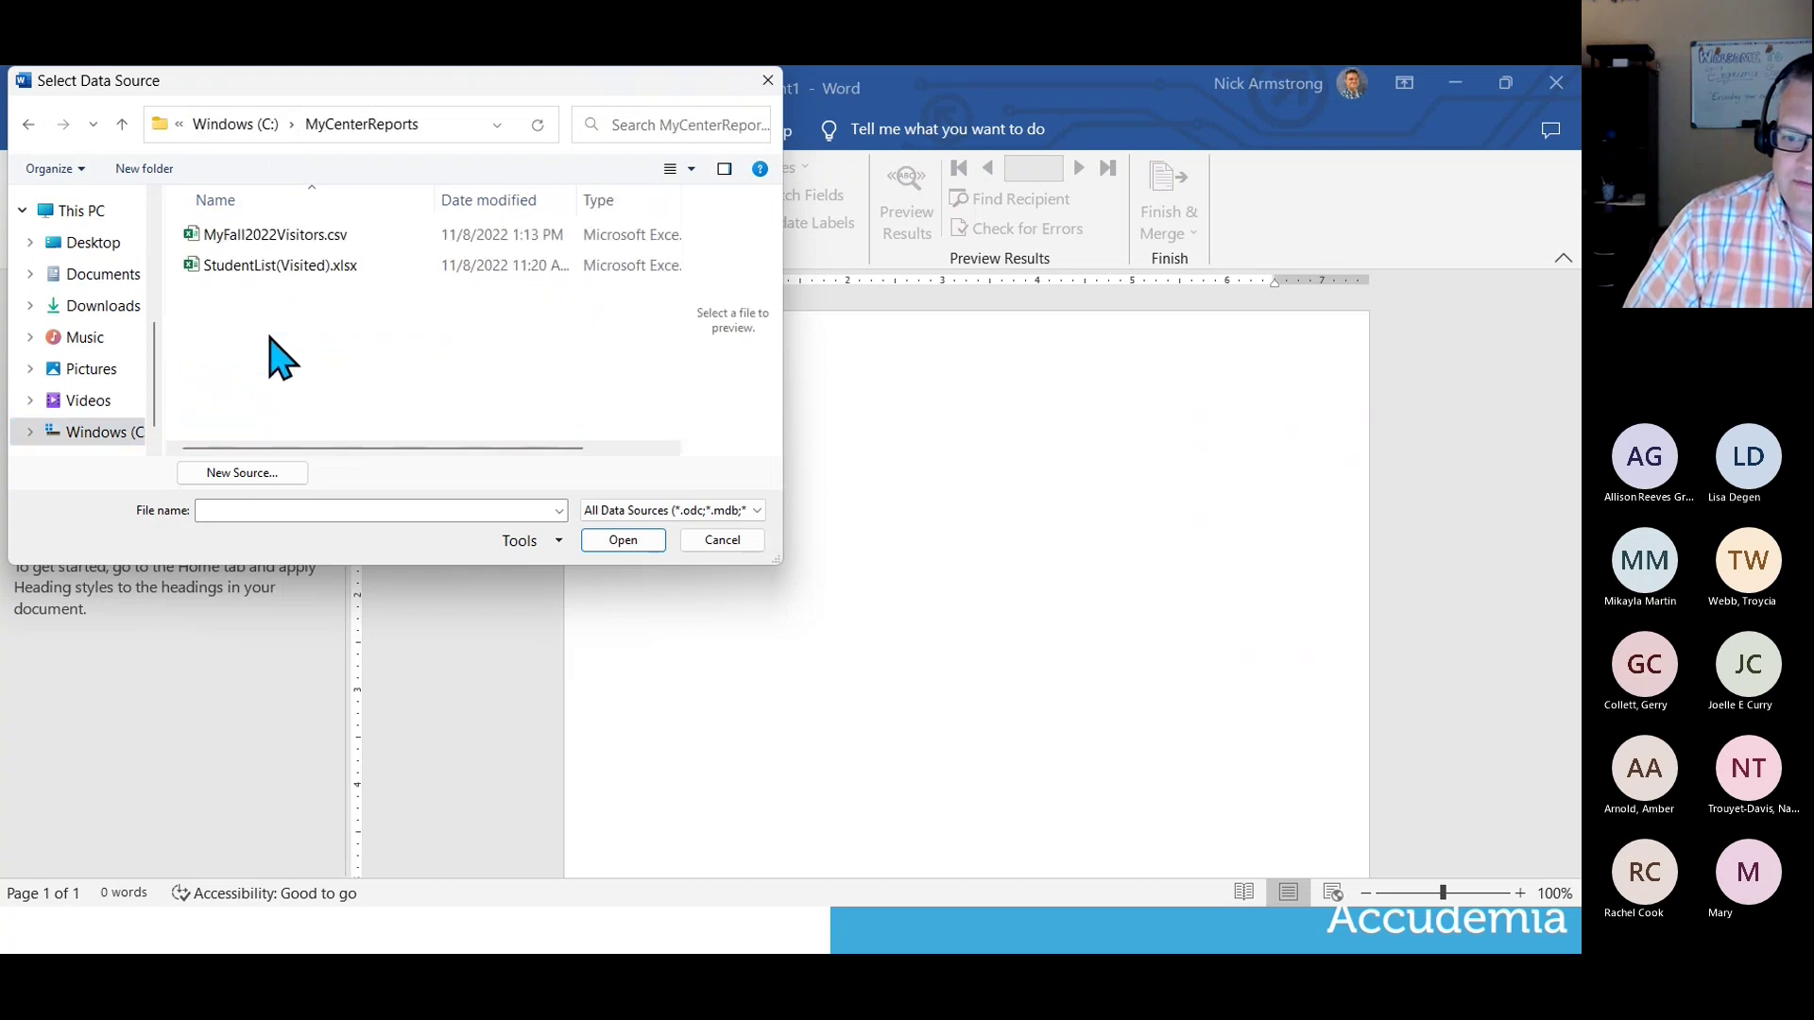
pyautogui.click(307, 276)
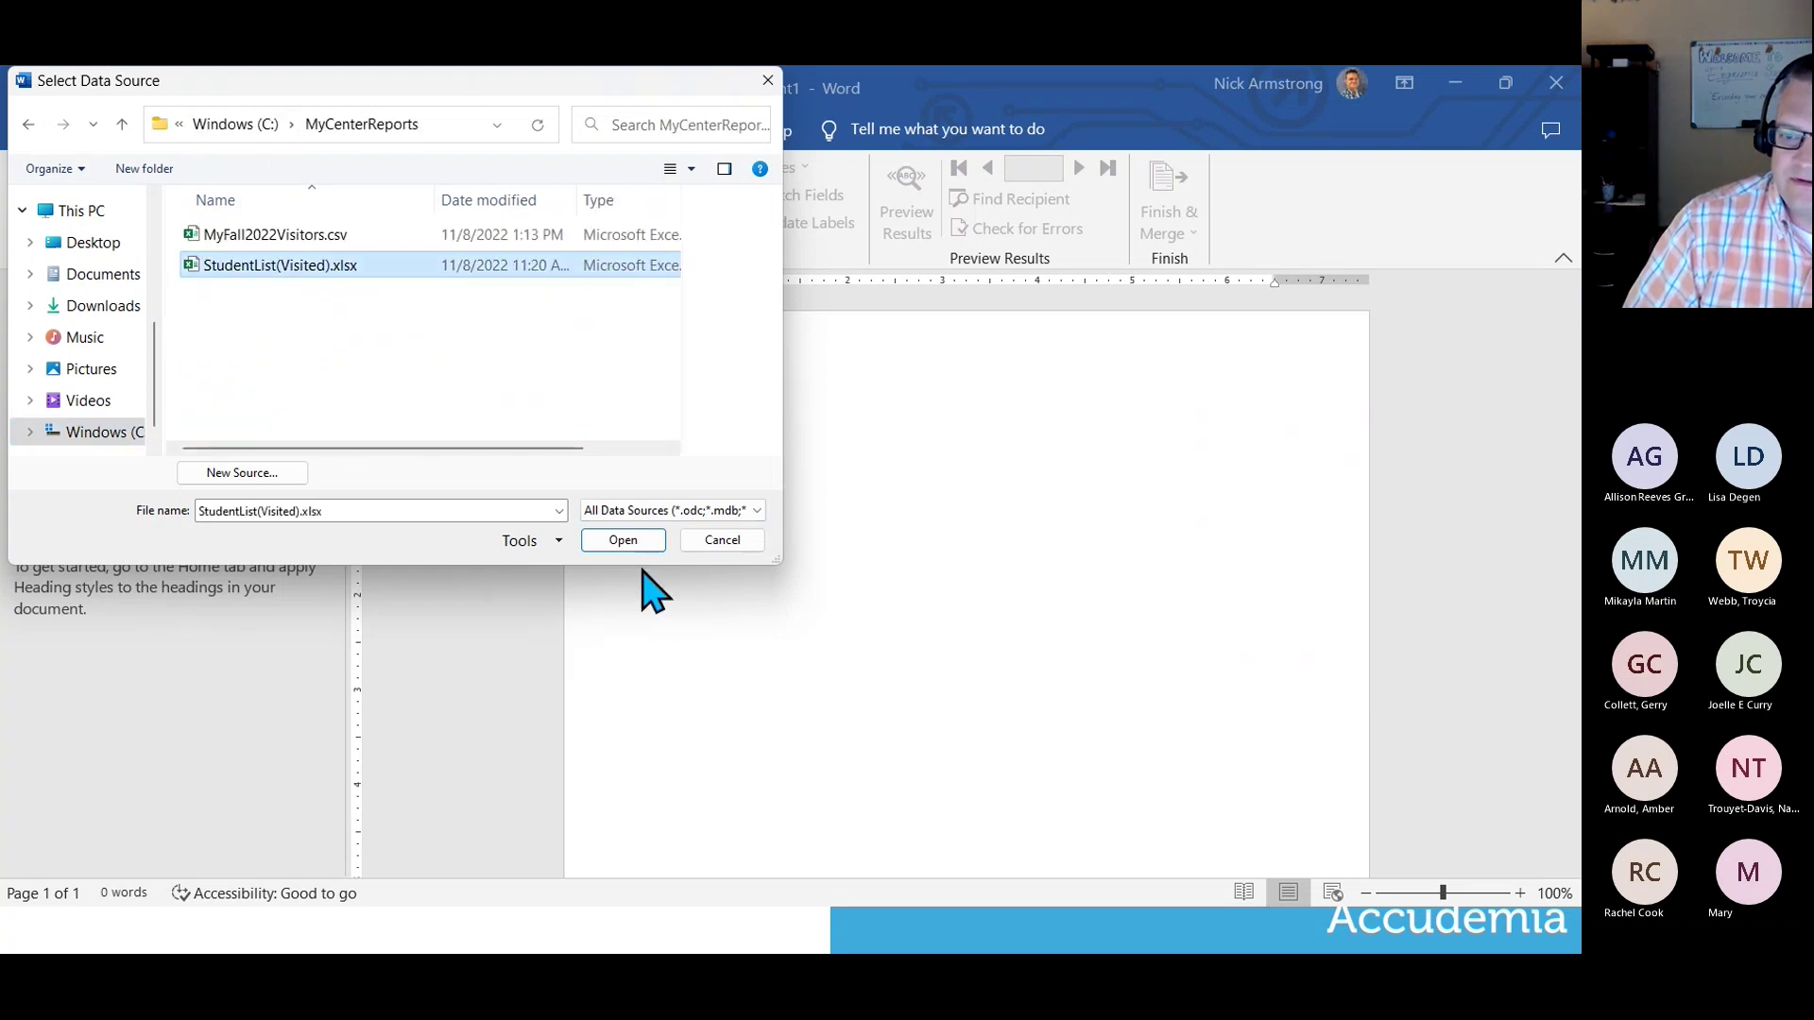
pyautogui.click(622, 540)
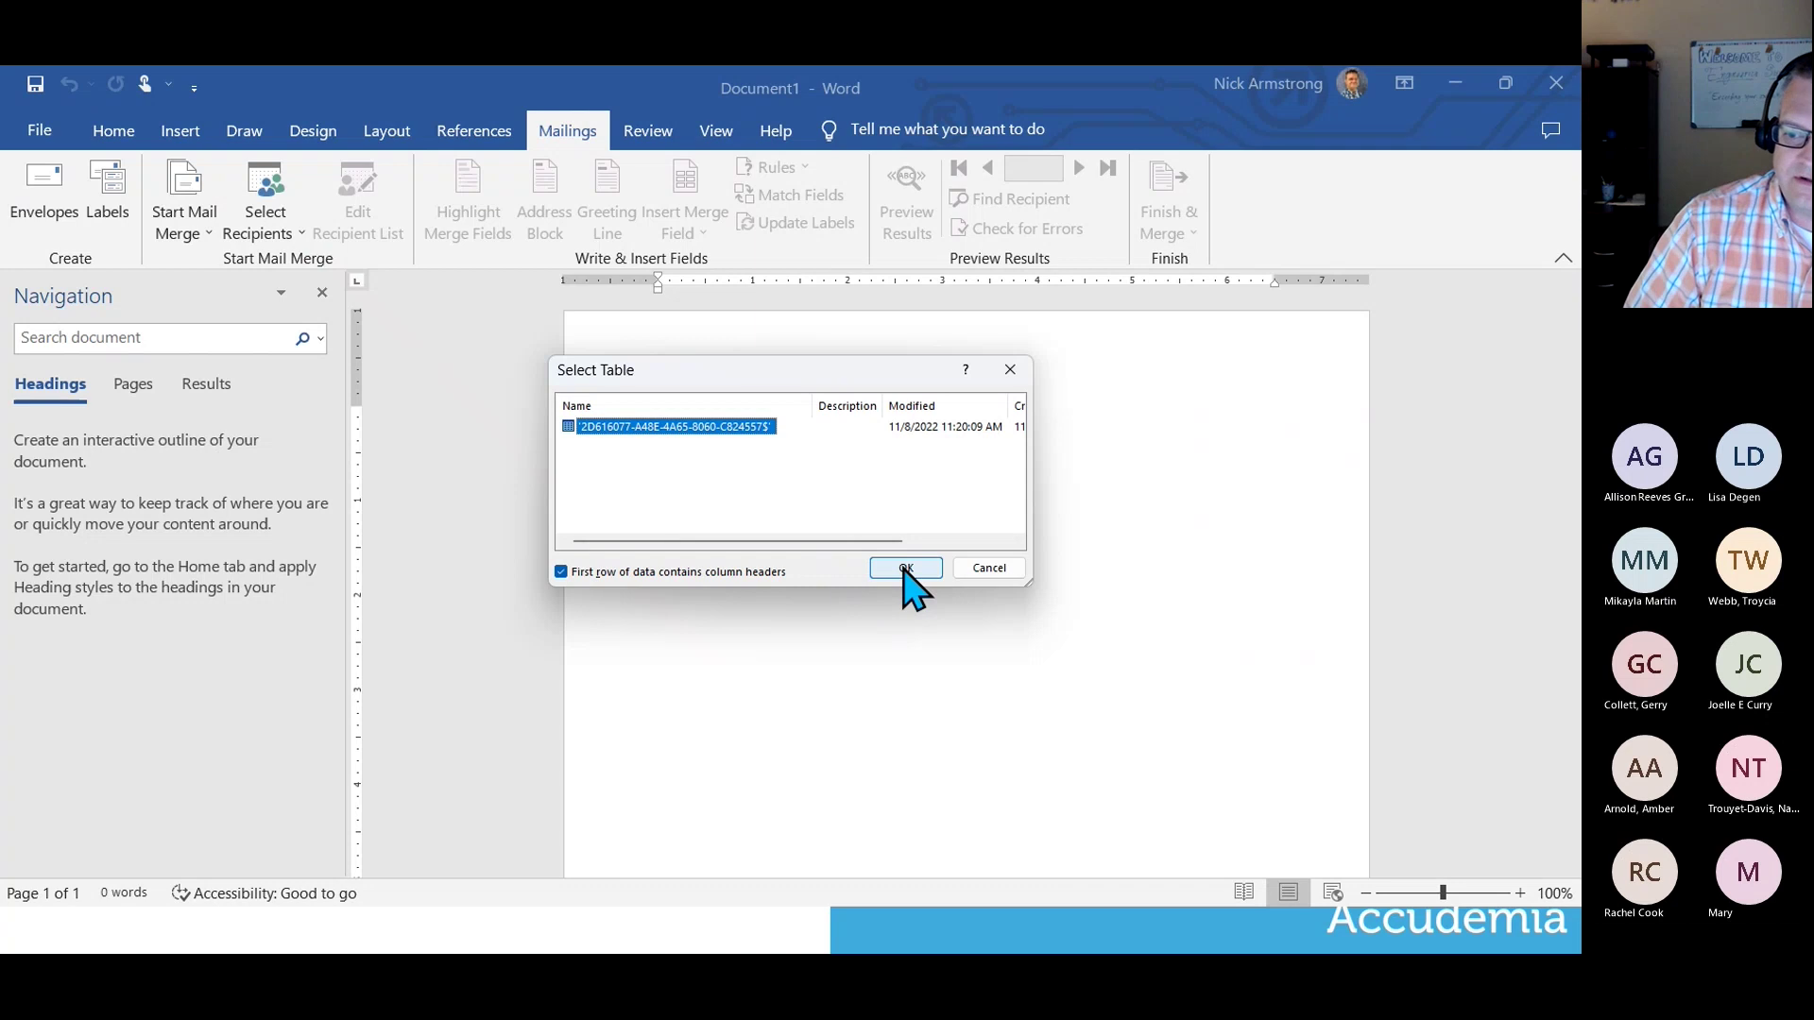
pyautogui.click(905, 569)
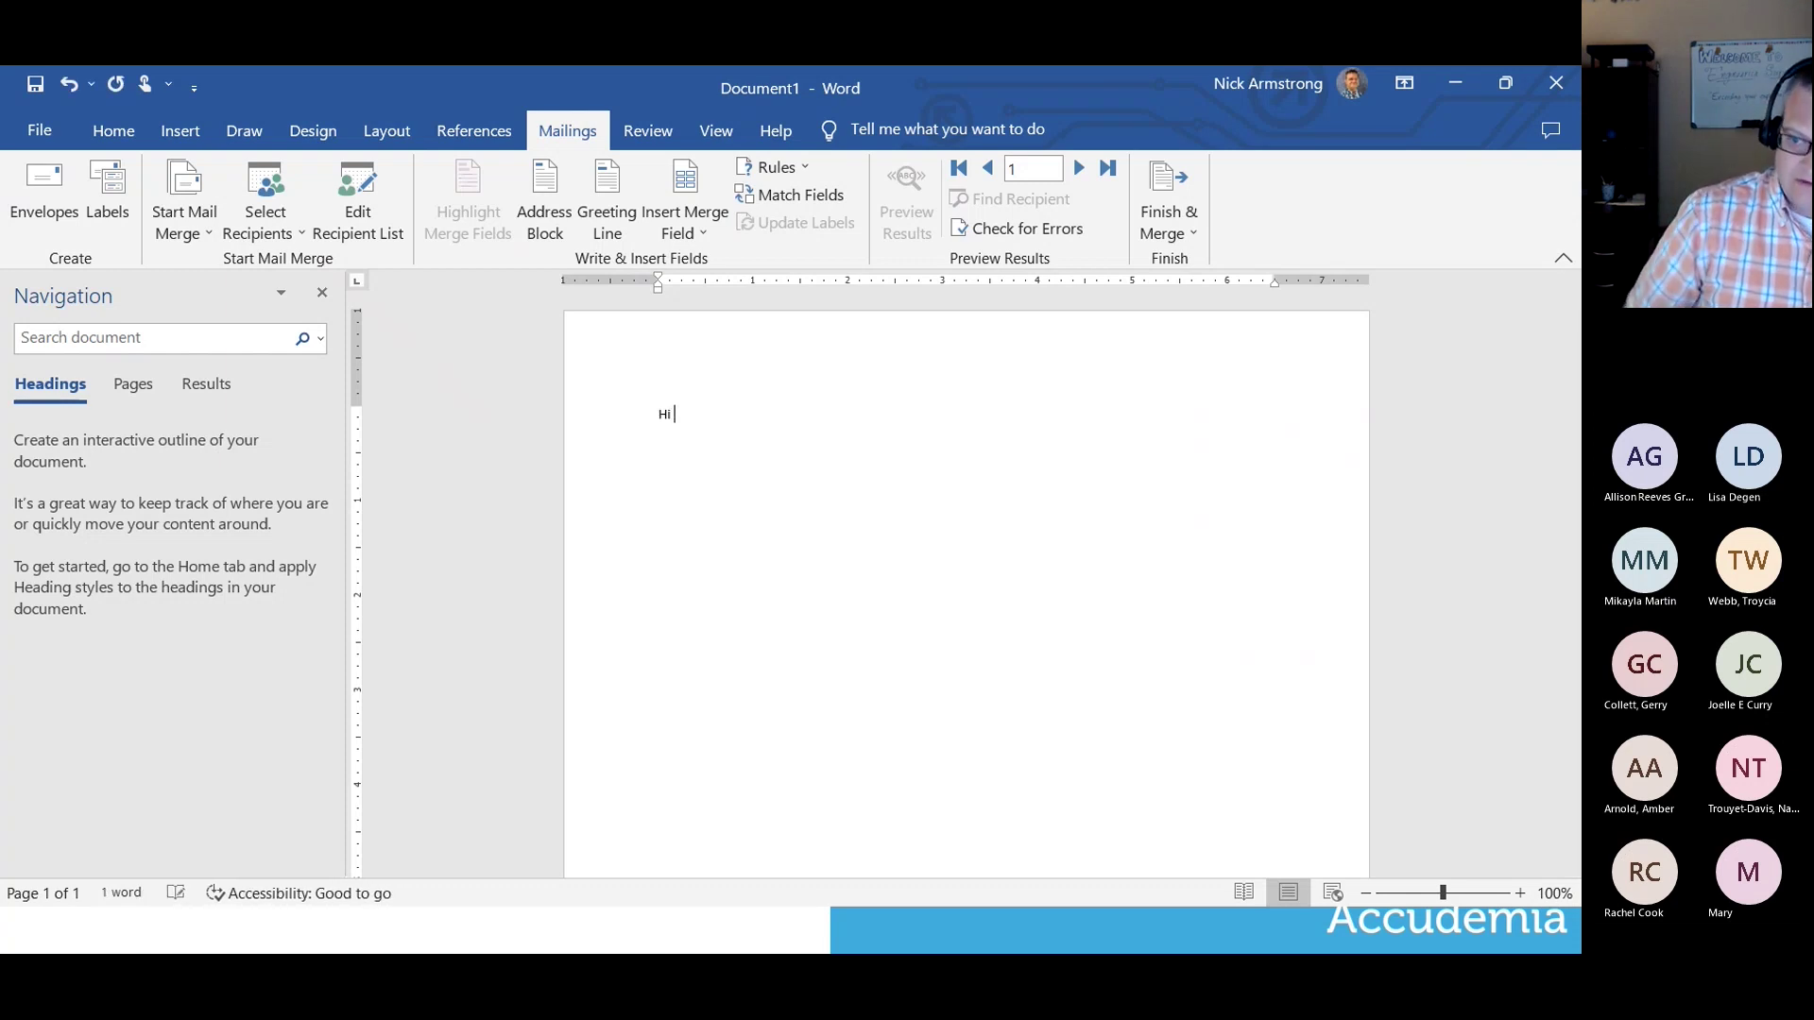
# Check which merge fields the recipient list offers and close the Word document without saving.
pyautogui.click(695, 229)
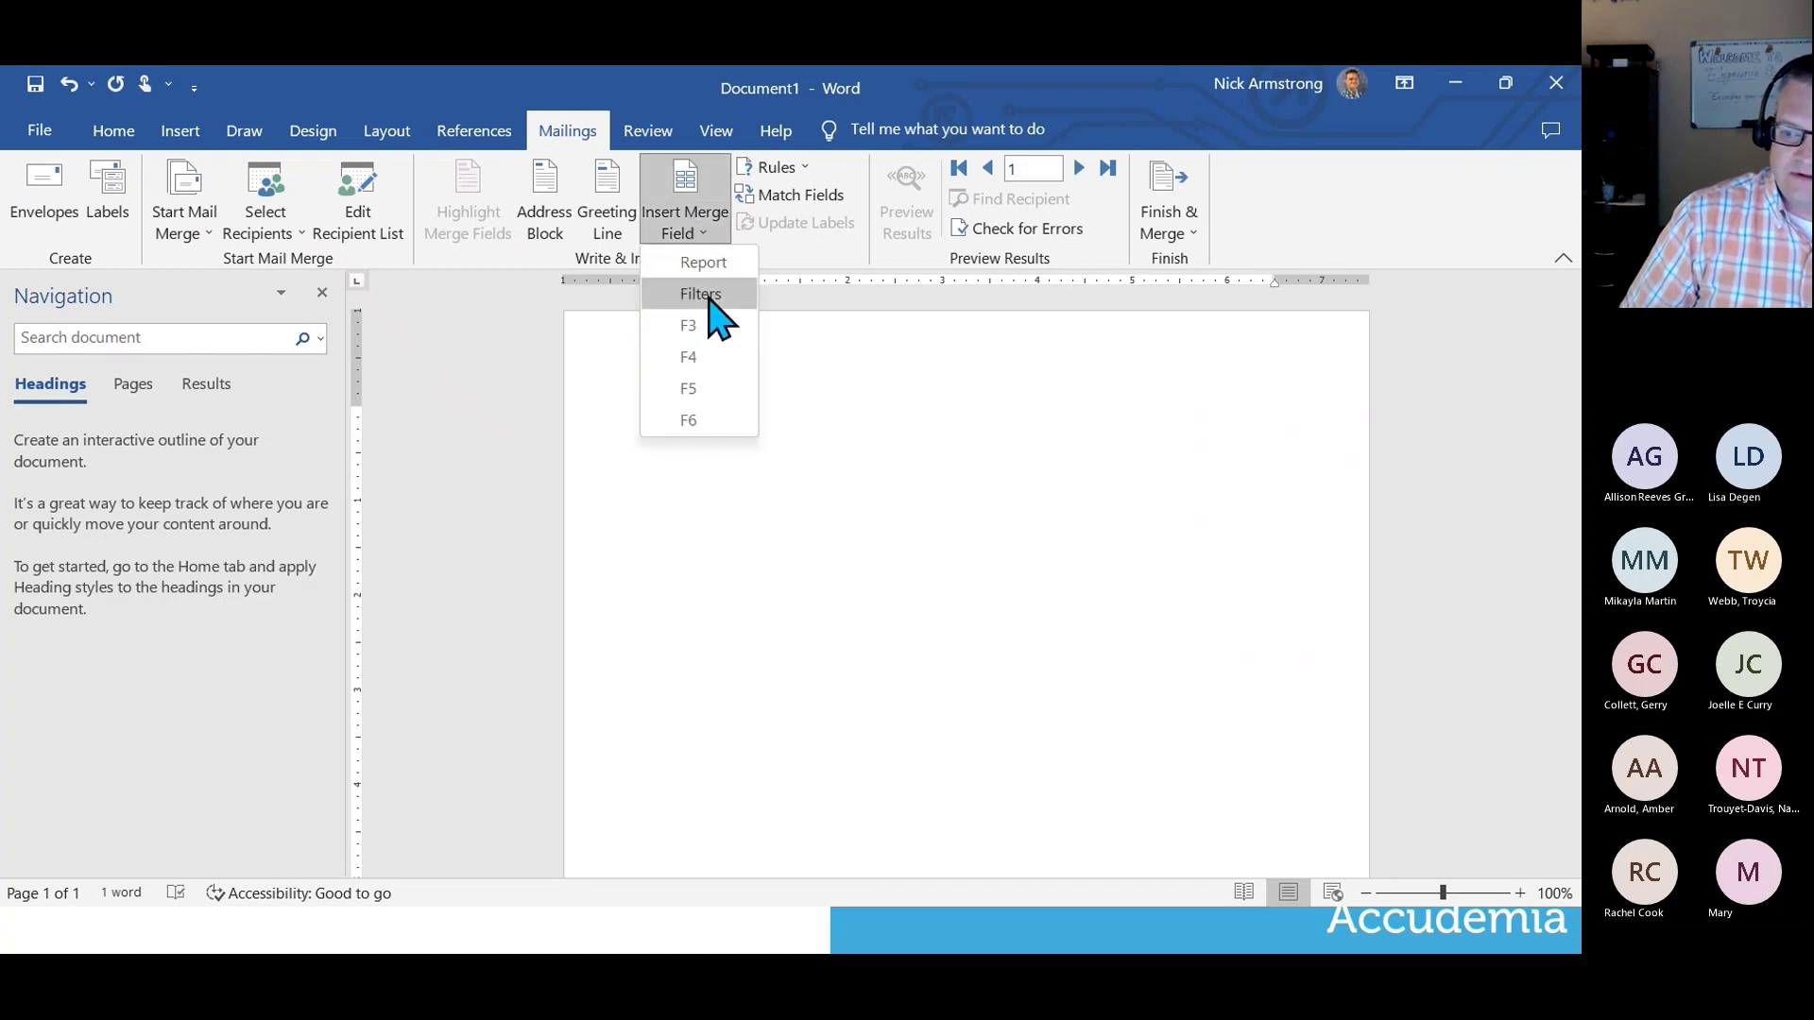
pyautogui.click(875, 332)
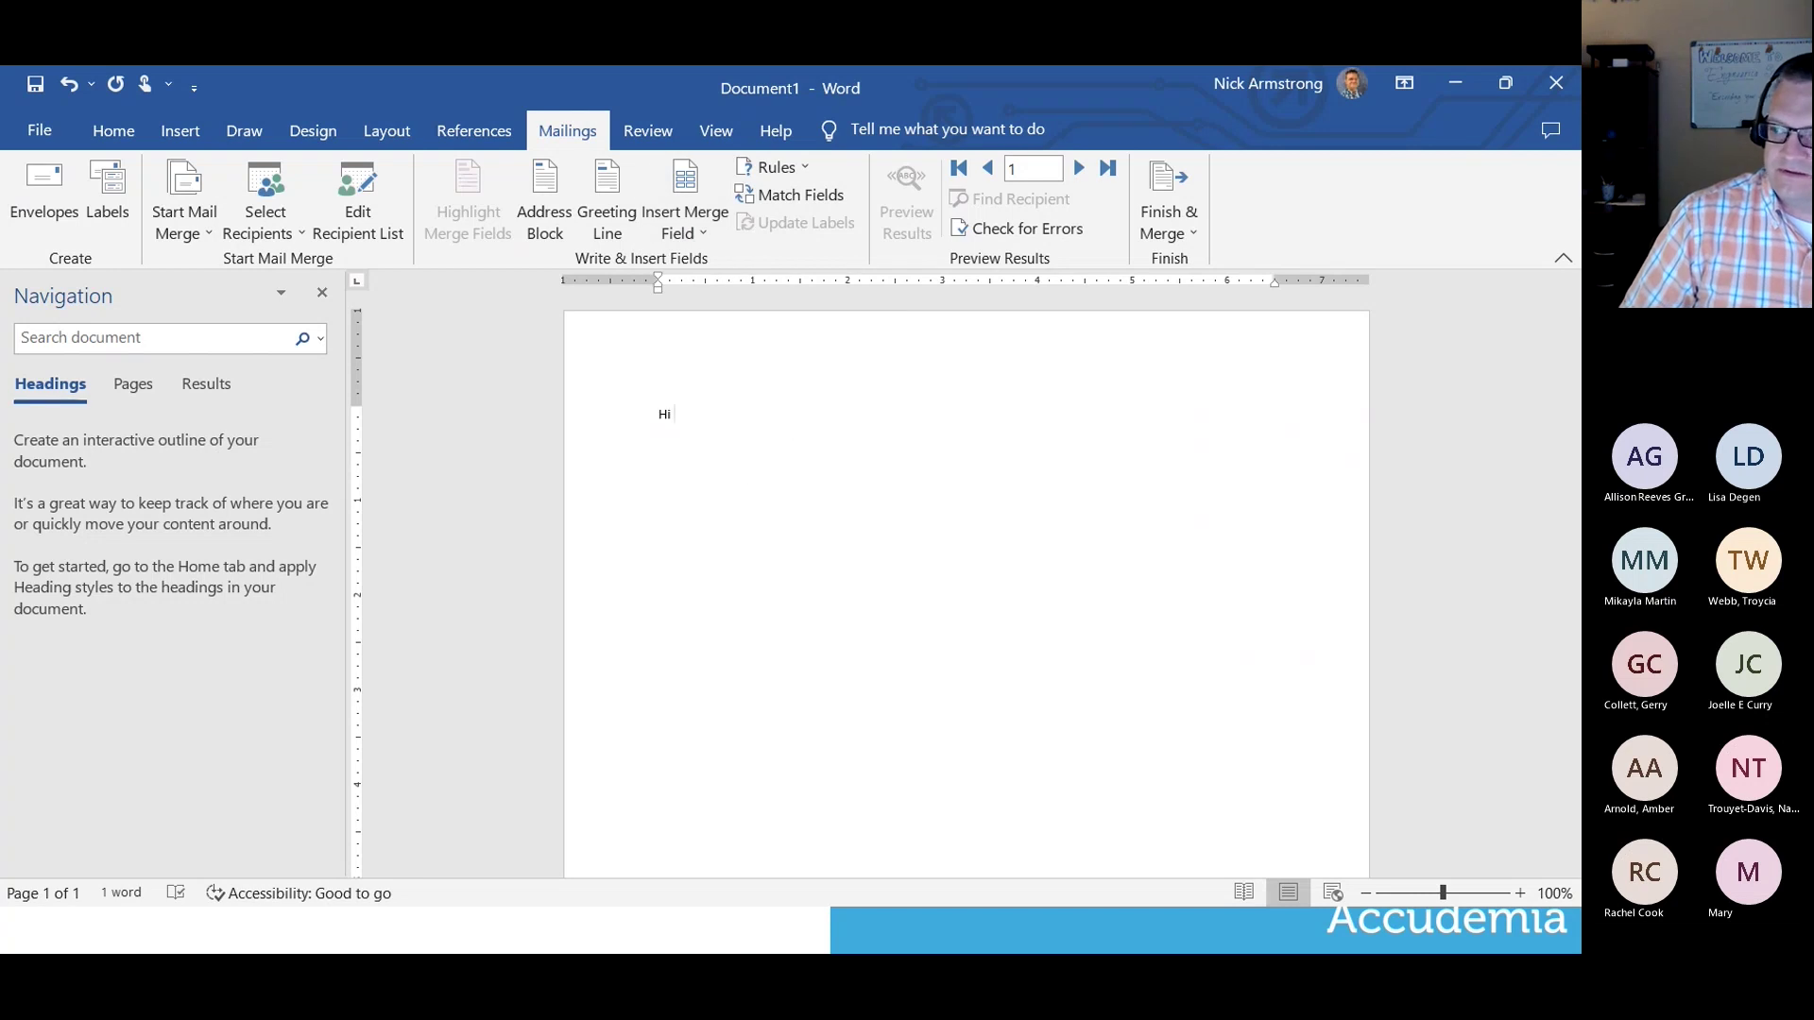
pyautogui.click(1555, 83)
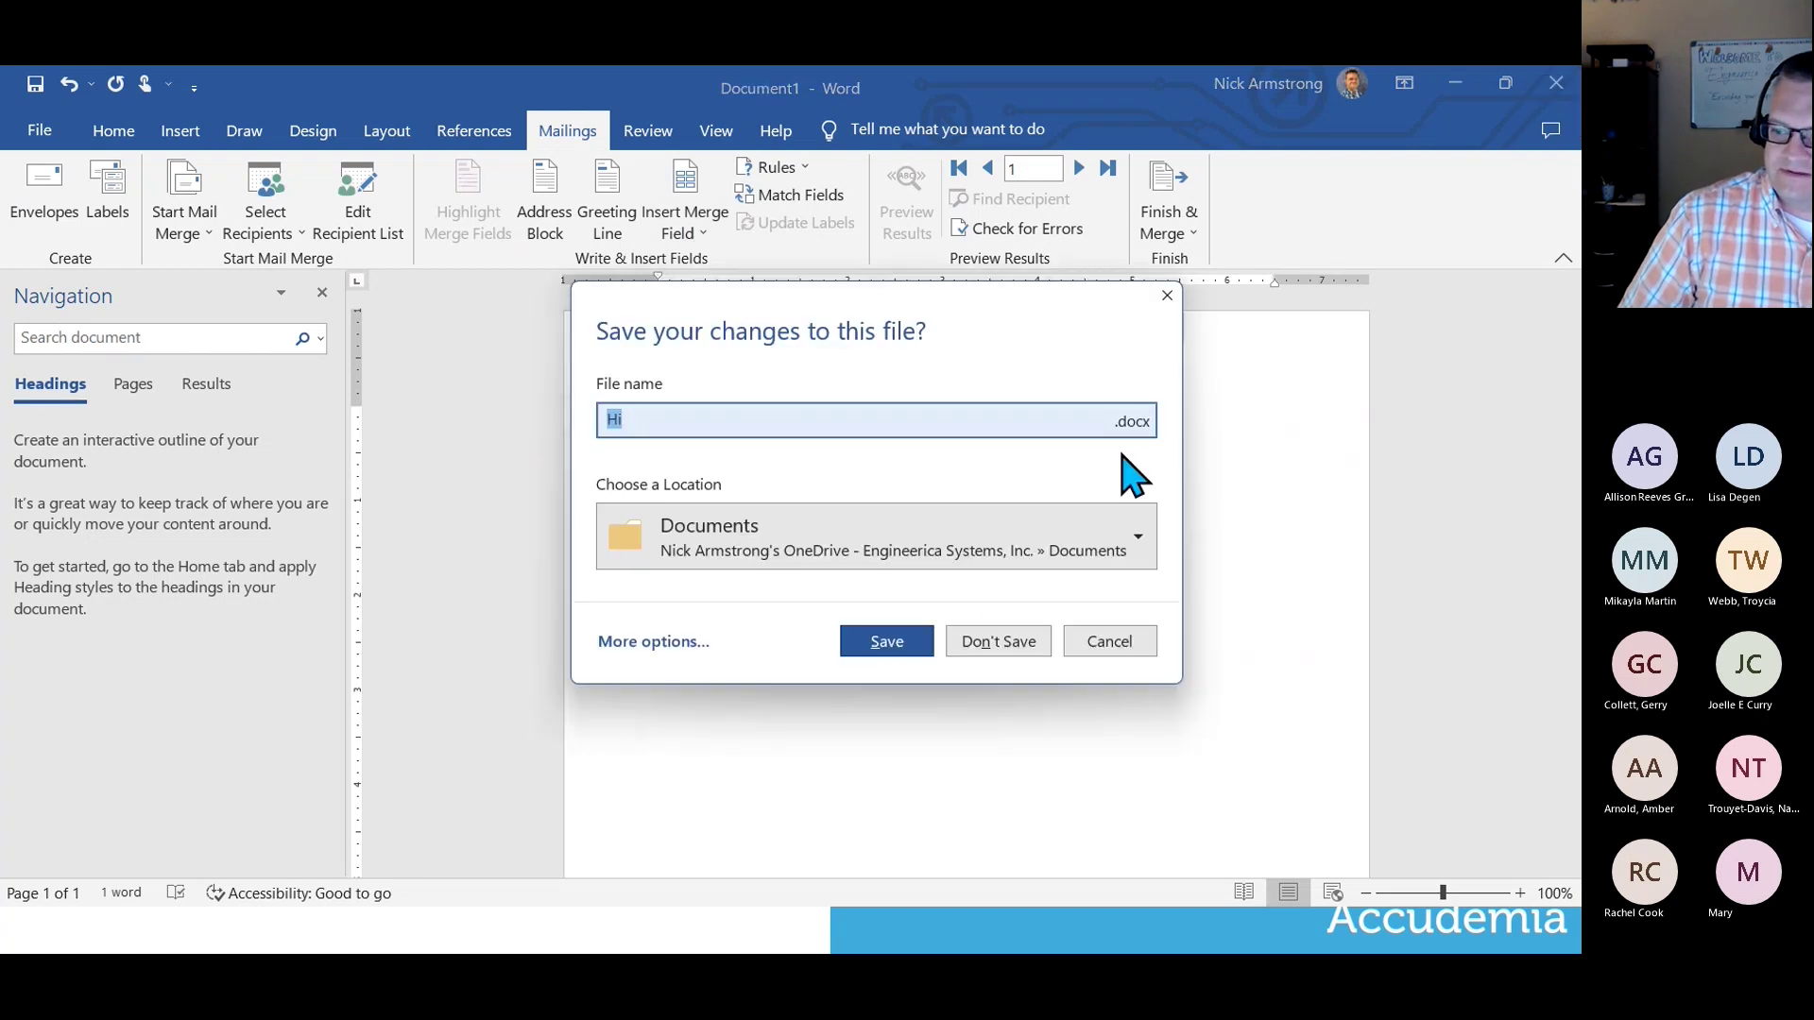
pyautogui.click(991, 639)
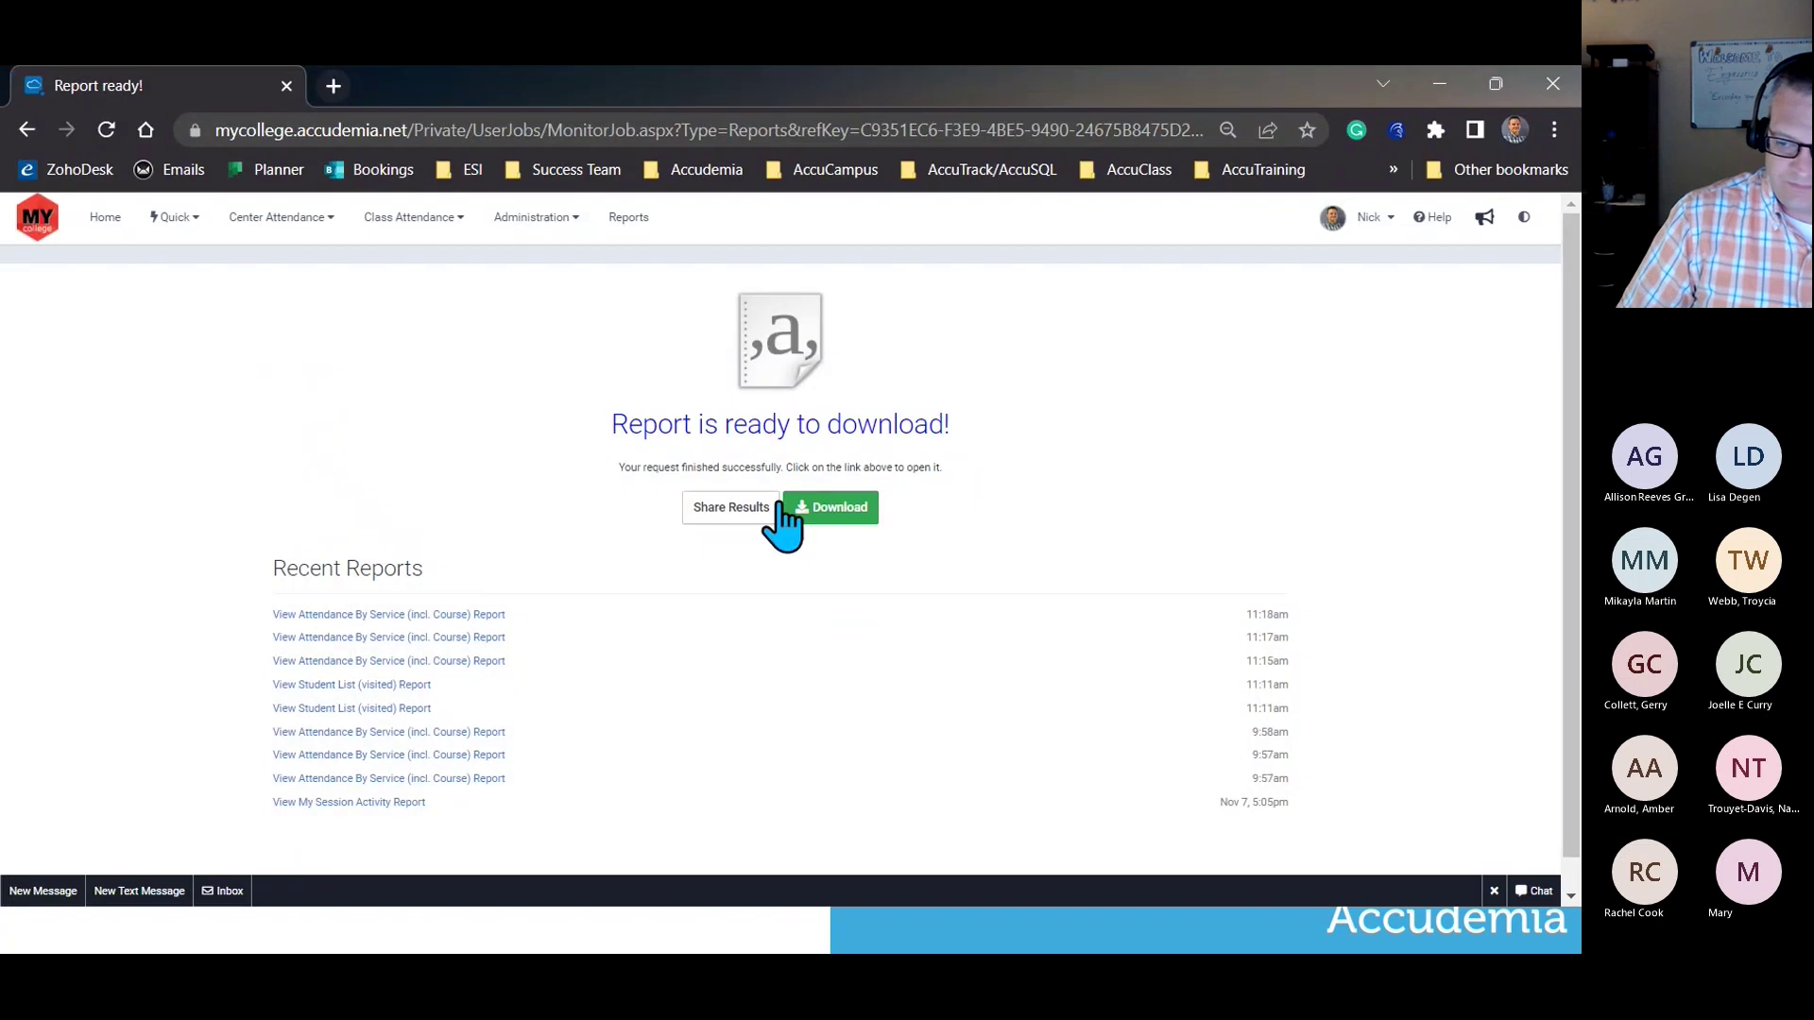
# Download the finished Accudemia report again from the browser and open the downloaded CSV in Excel.
pyautogui.click(831, 437)
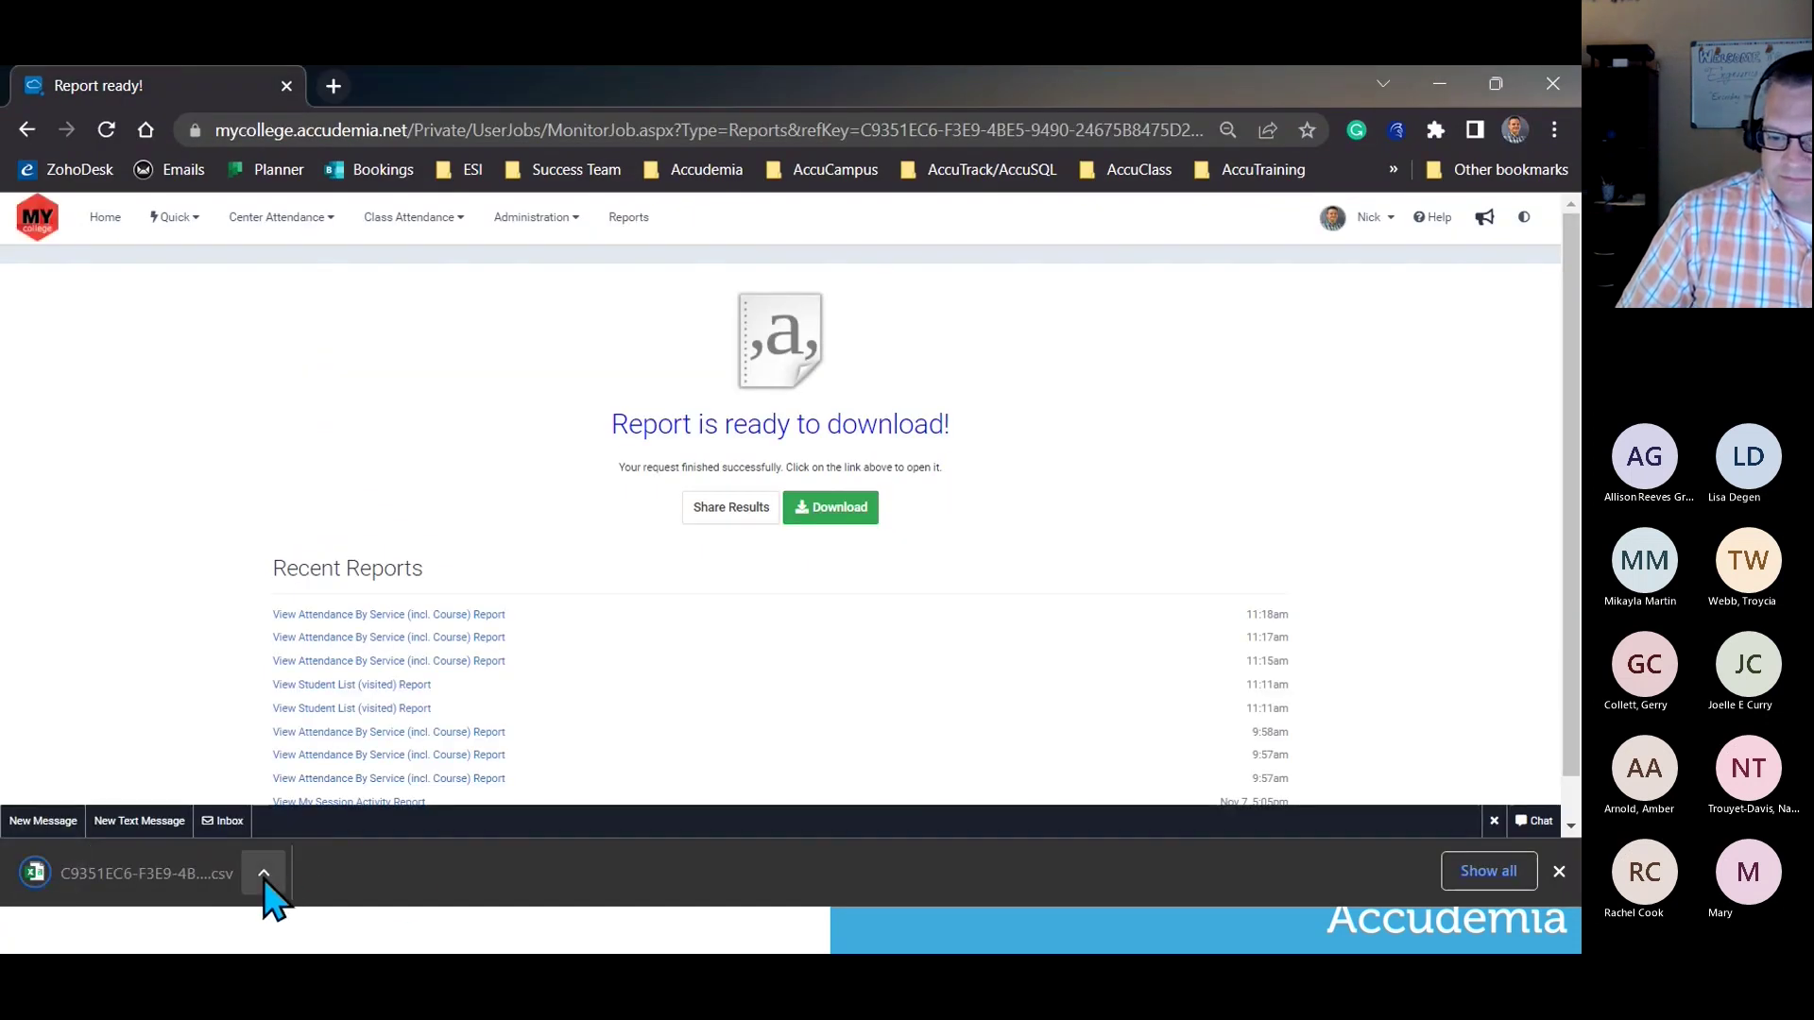
pyautogui.click(264, 879)
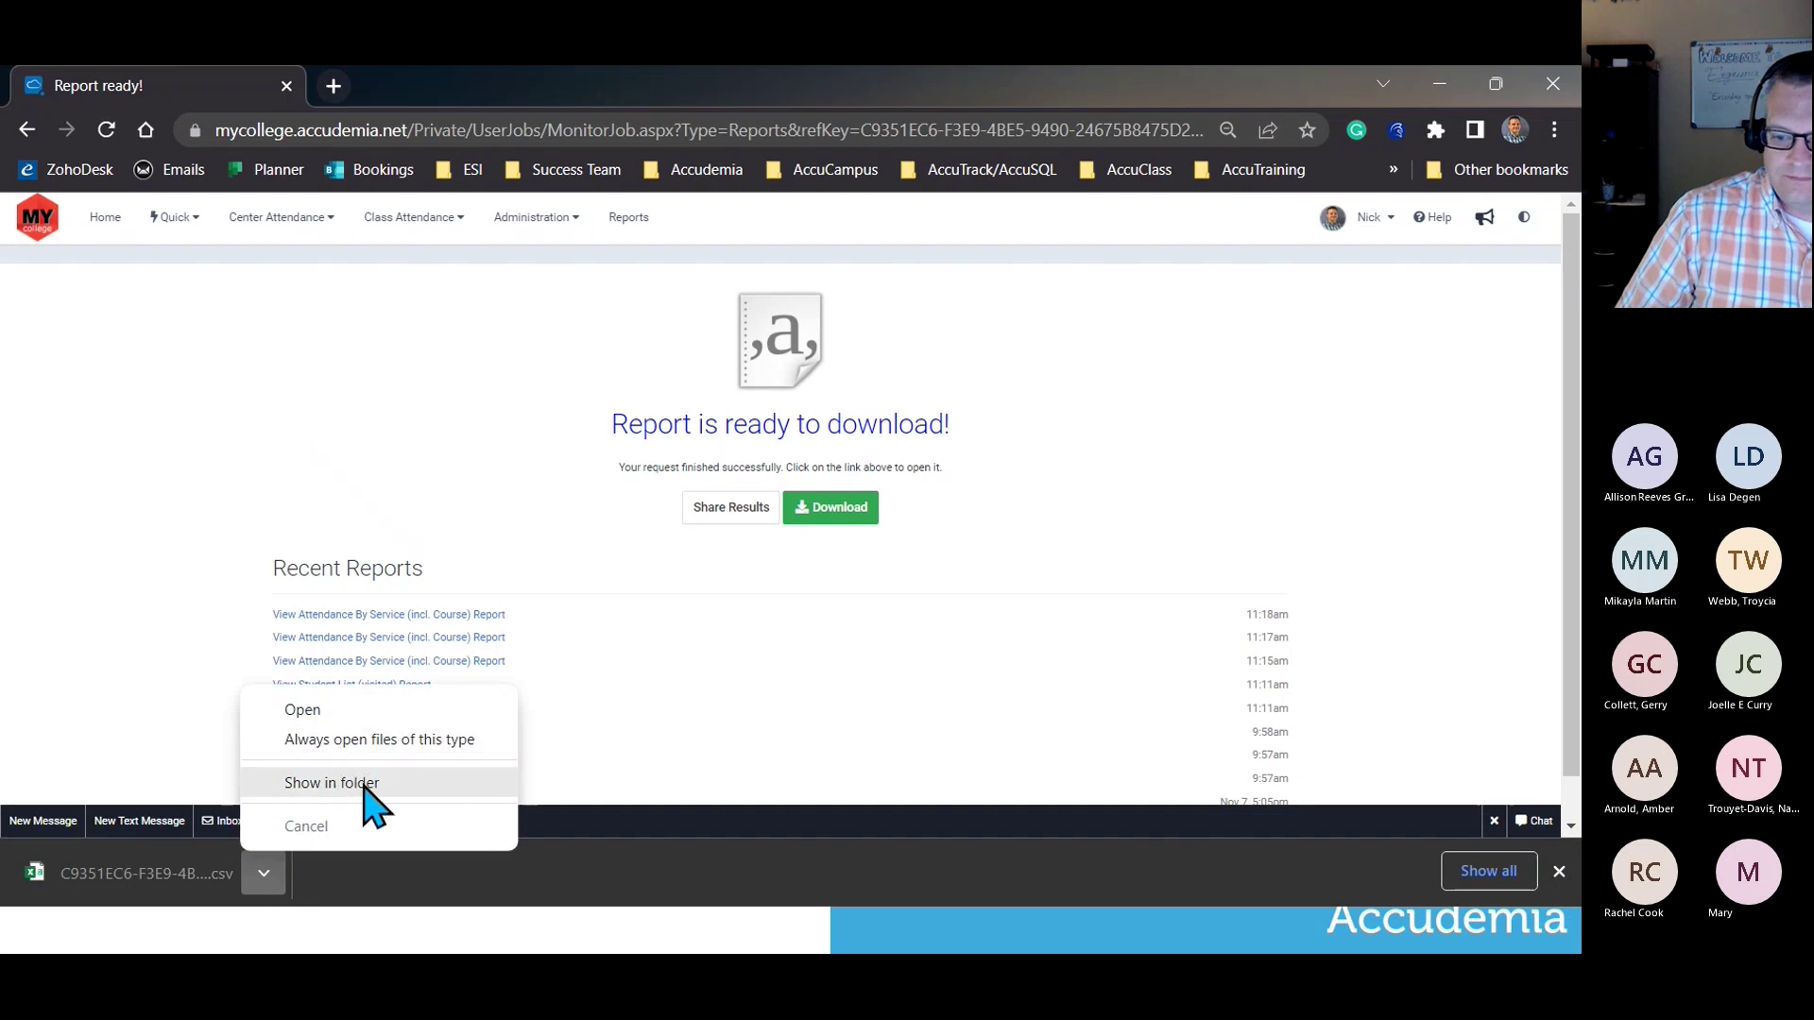
pyautogui.click(154, 893)
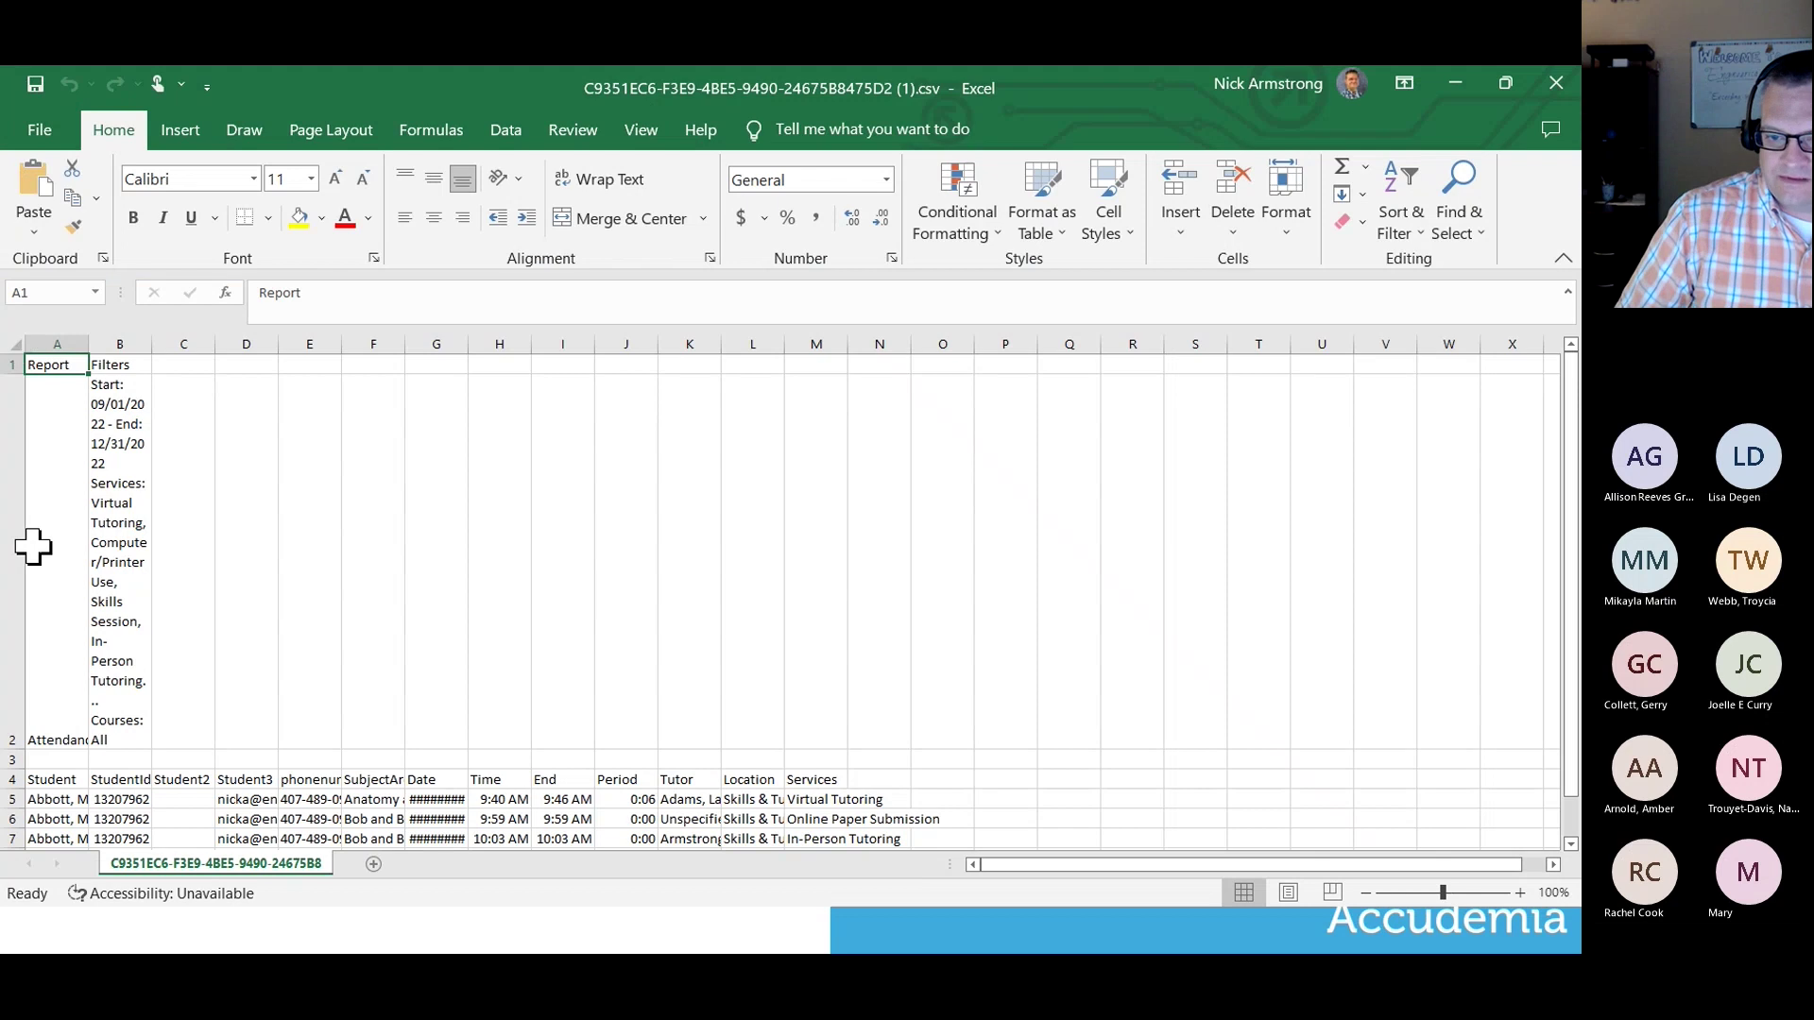
# Delete rows 1 to 3, which hold the report title and filters, above the column headings.
pyautogui.moveTo(9, 364); pyautogui.dragTo(15, 756)
pyautogui.rightClick(307, 572)
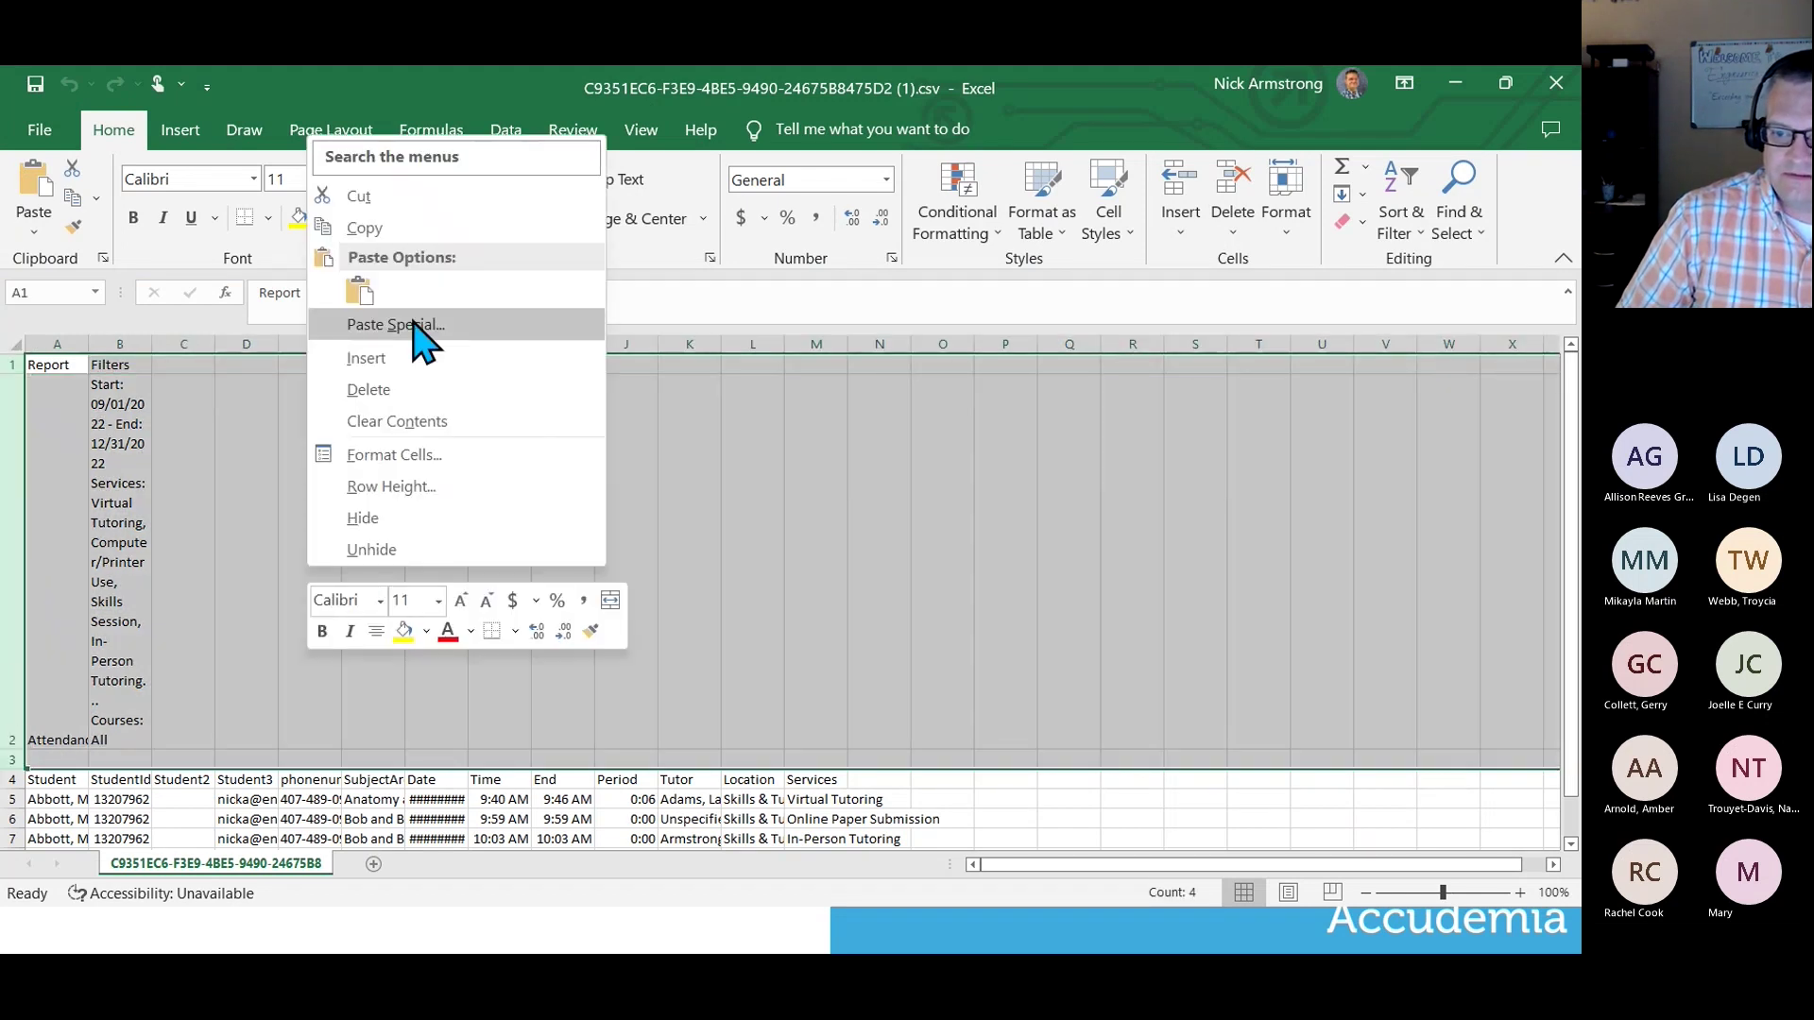
pyautogui.click(382, 391)
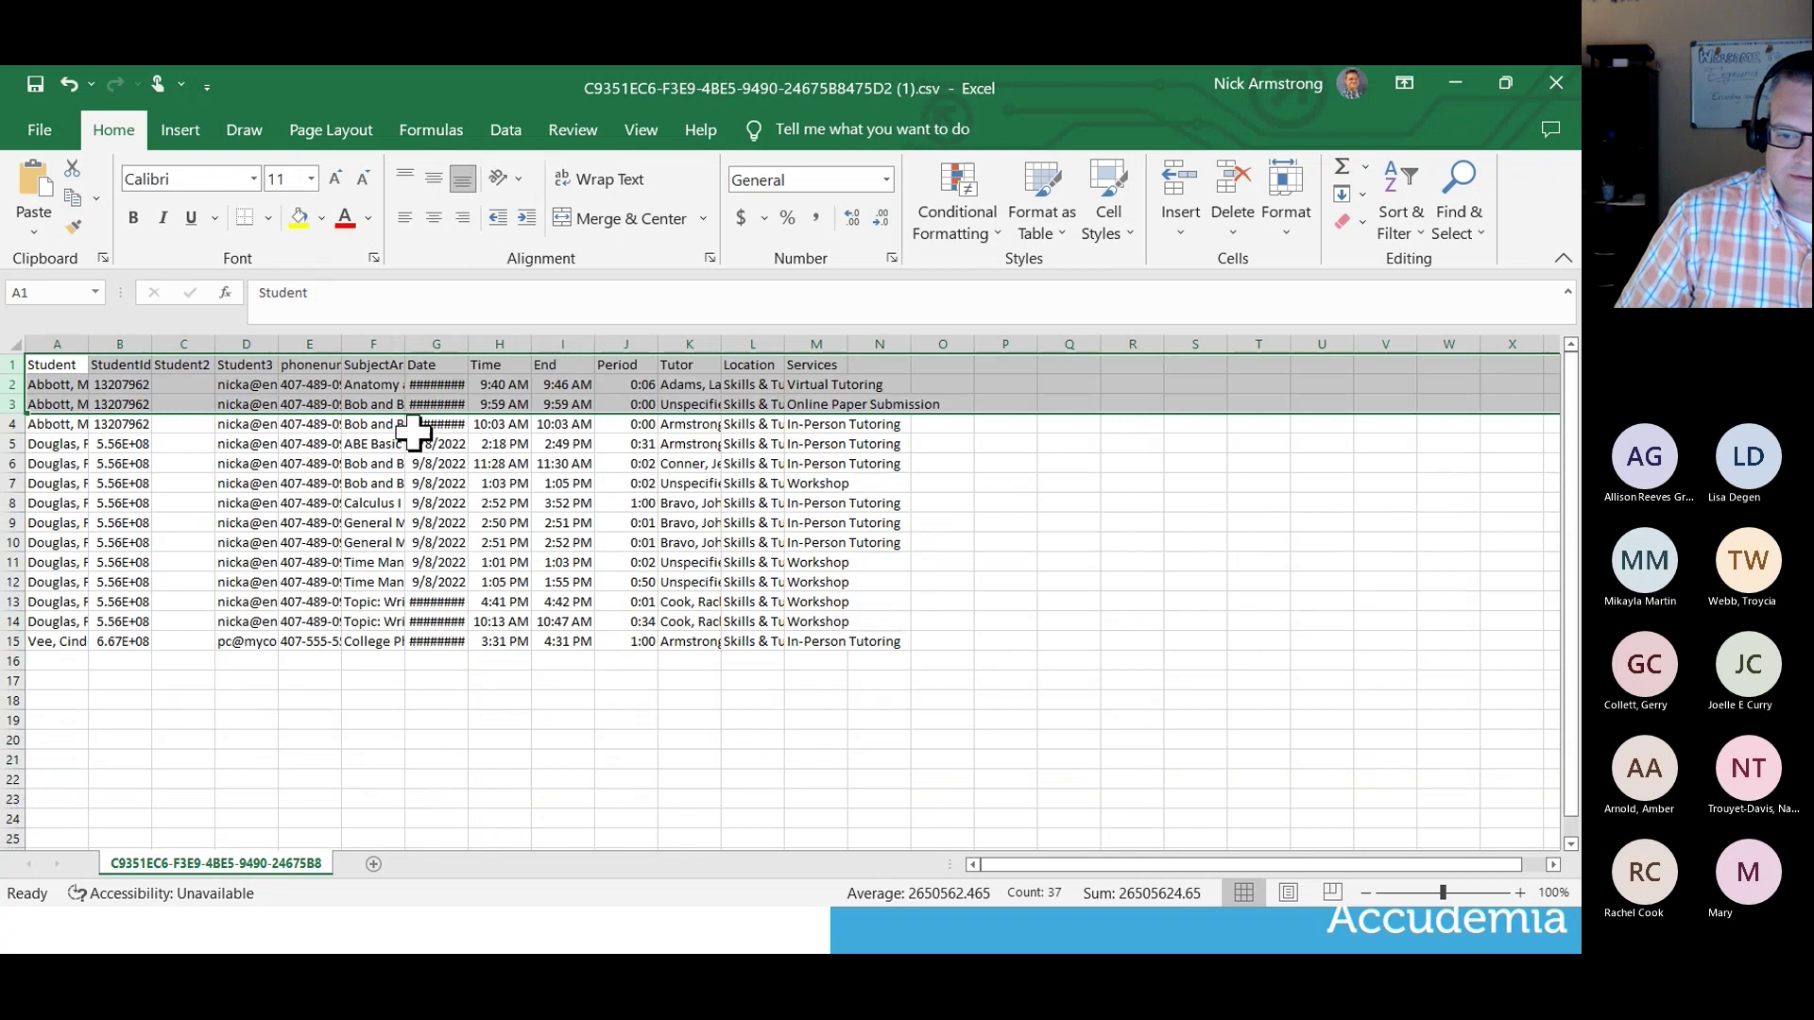
# Insert a blank column between the Student and StudentId columns.
pyautogui.click(120, 344)
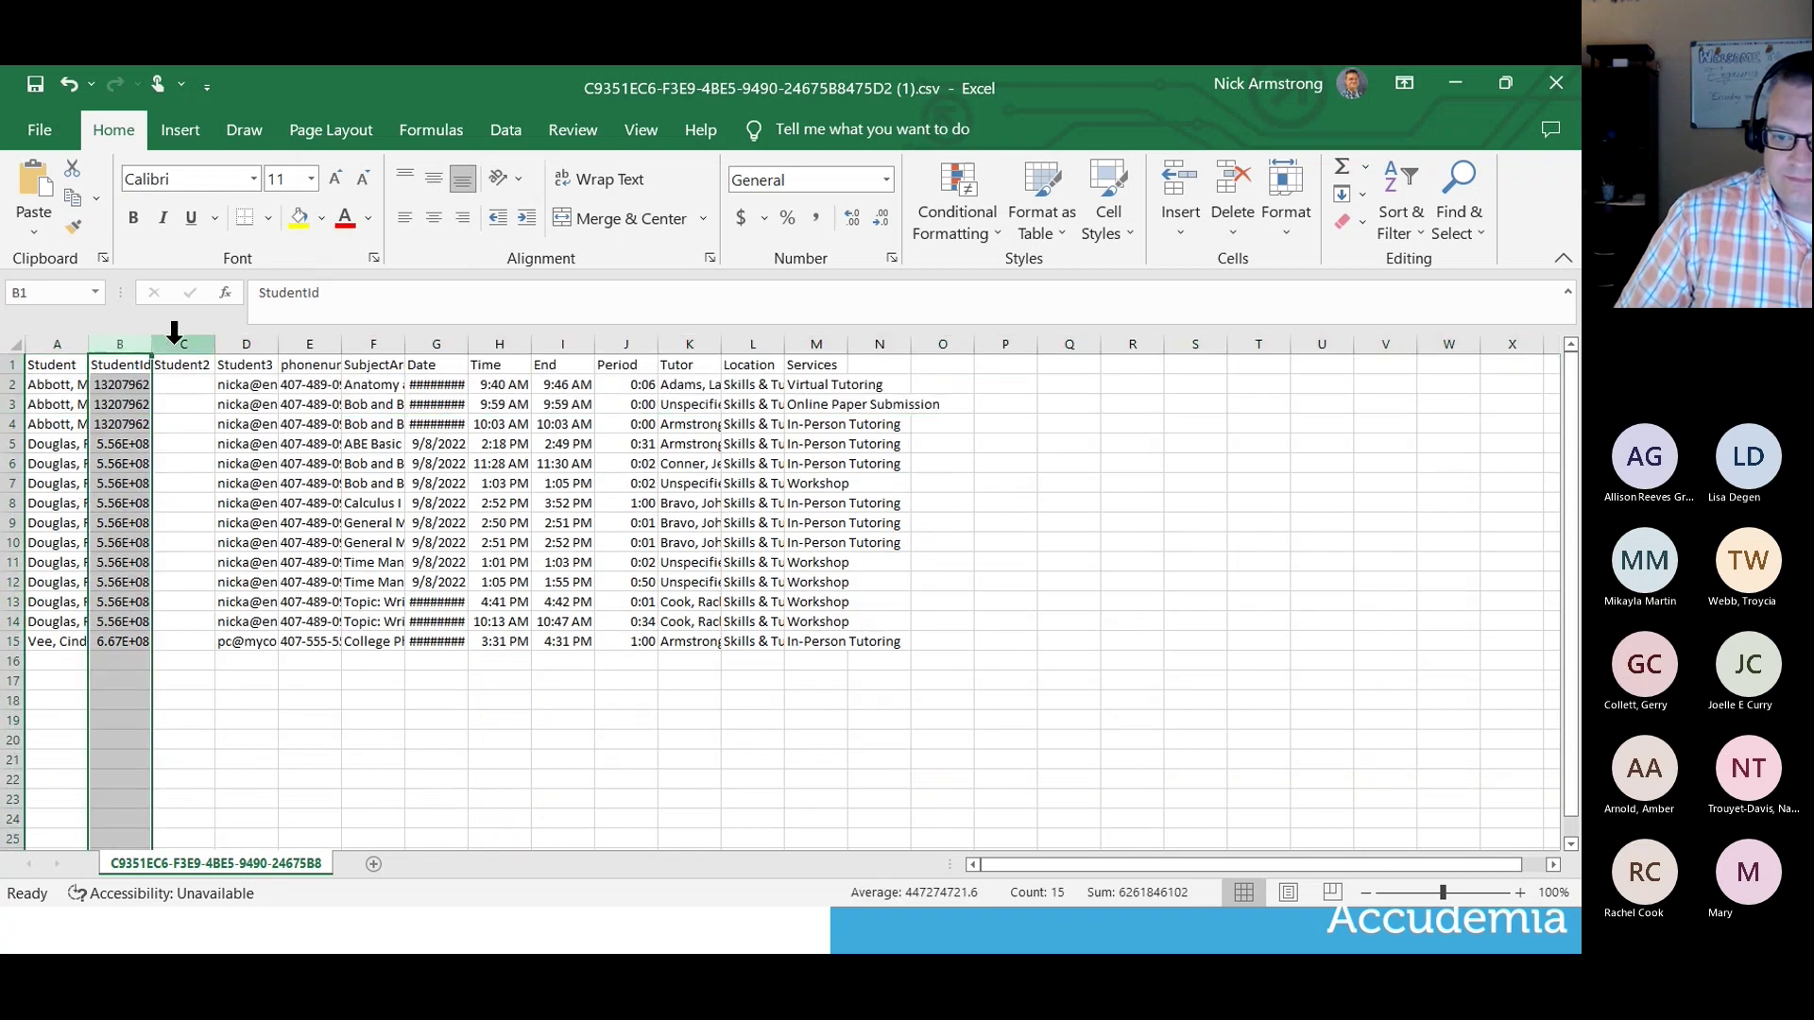
pyautogui.rightClick(137, 338)
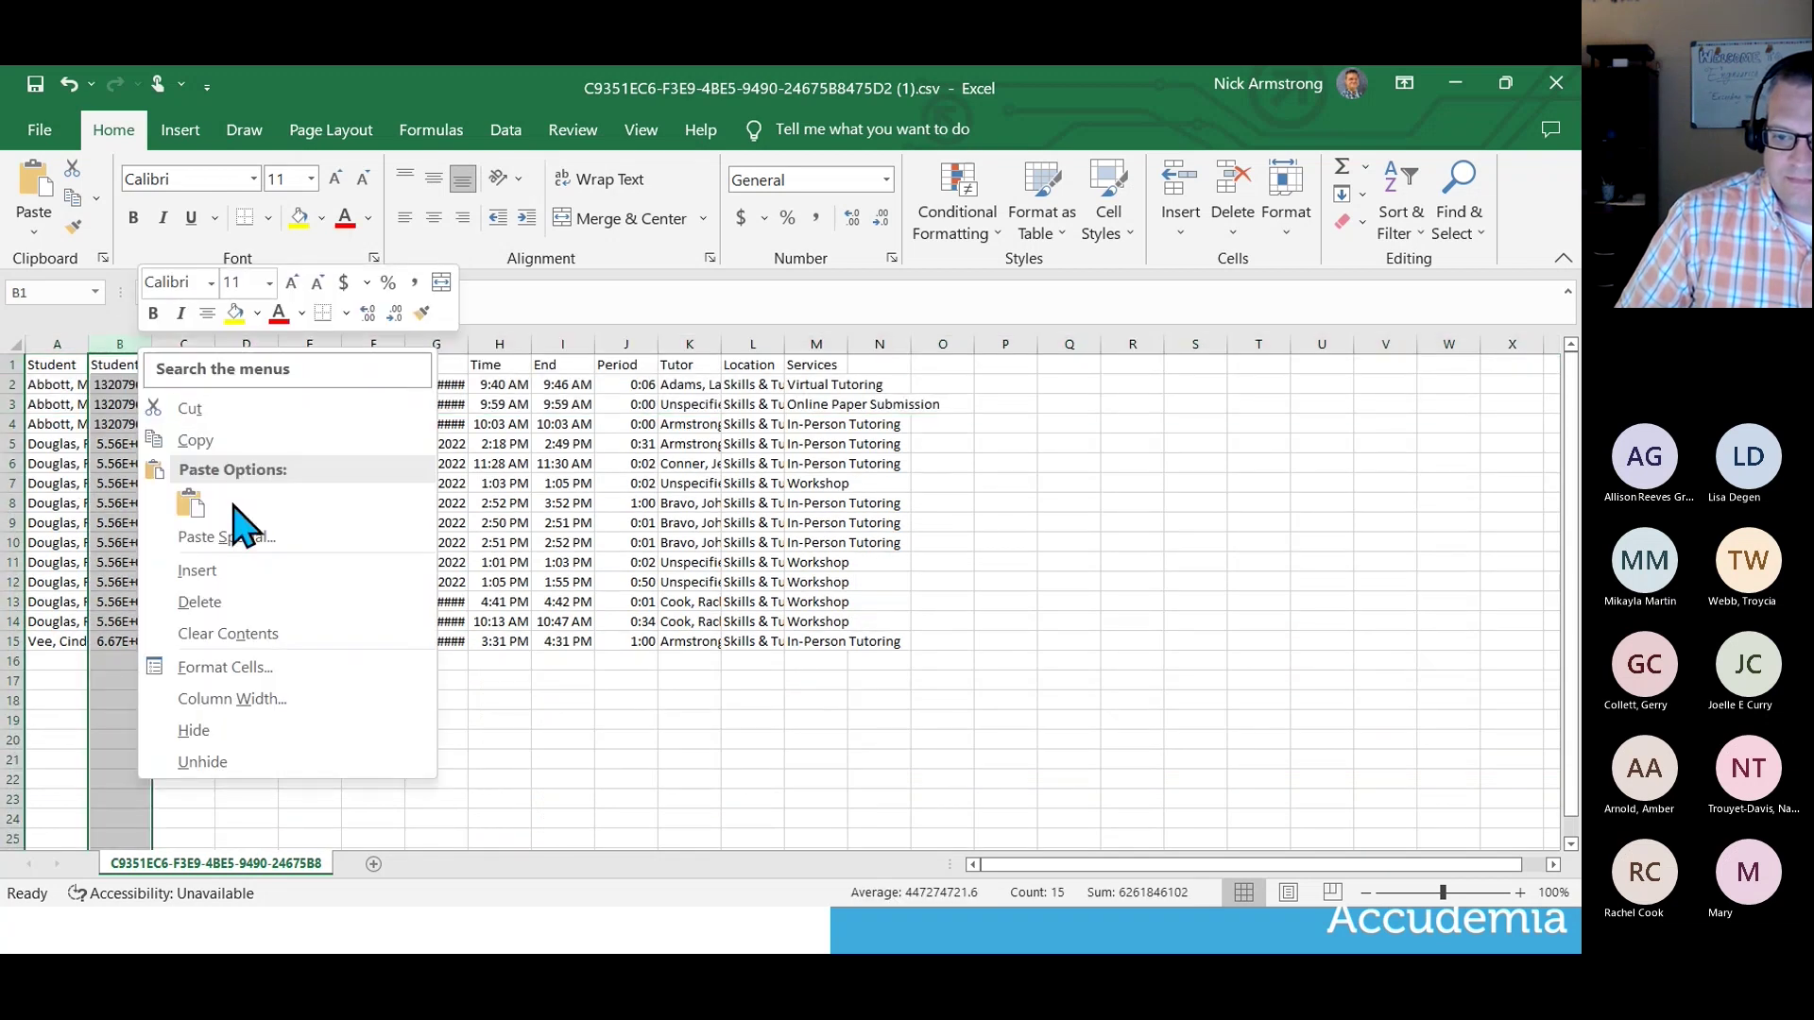
pyautogui.click(220, 573)
# Split the Student column into last and first names with Text to Columns, delimited by comma and space instead of tab.
pyautogui.click(63, 345)
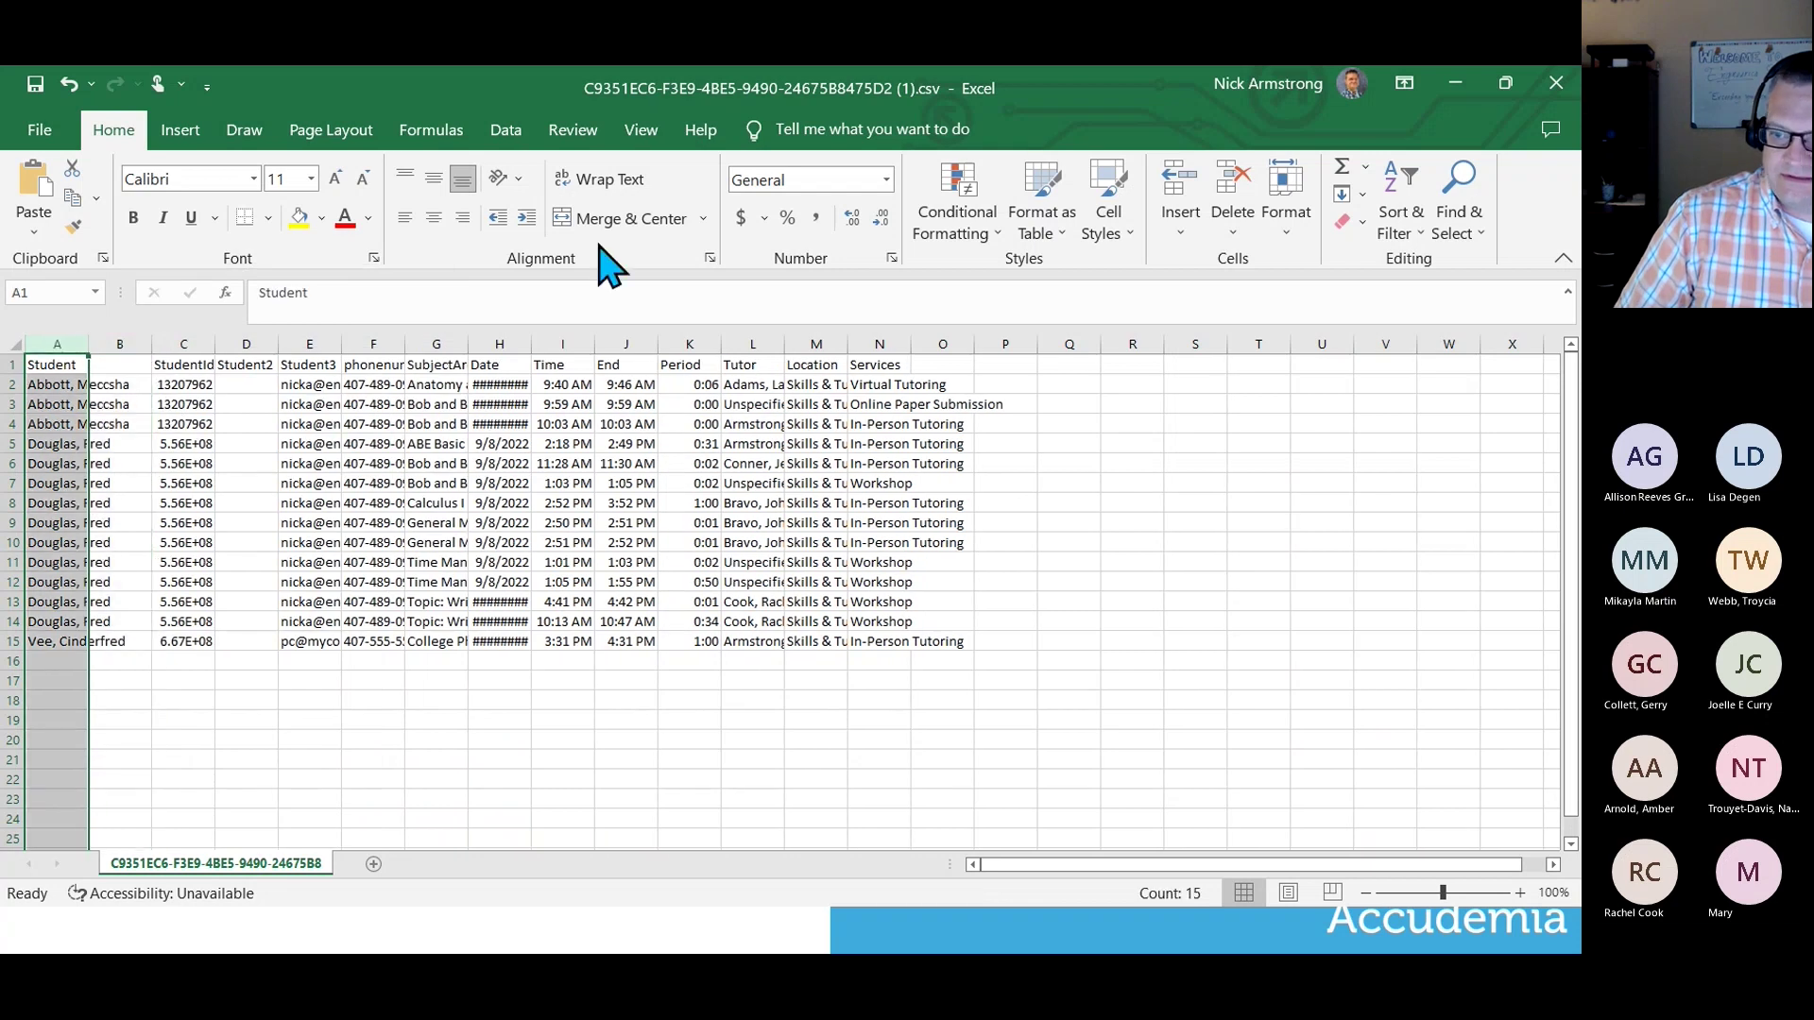
pyautogui.click(506, 130)
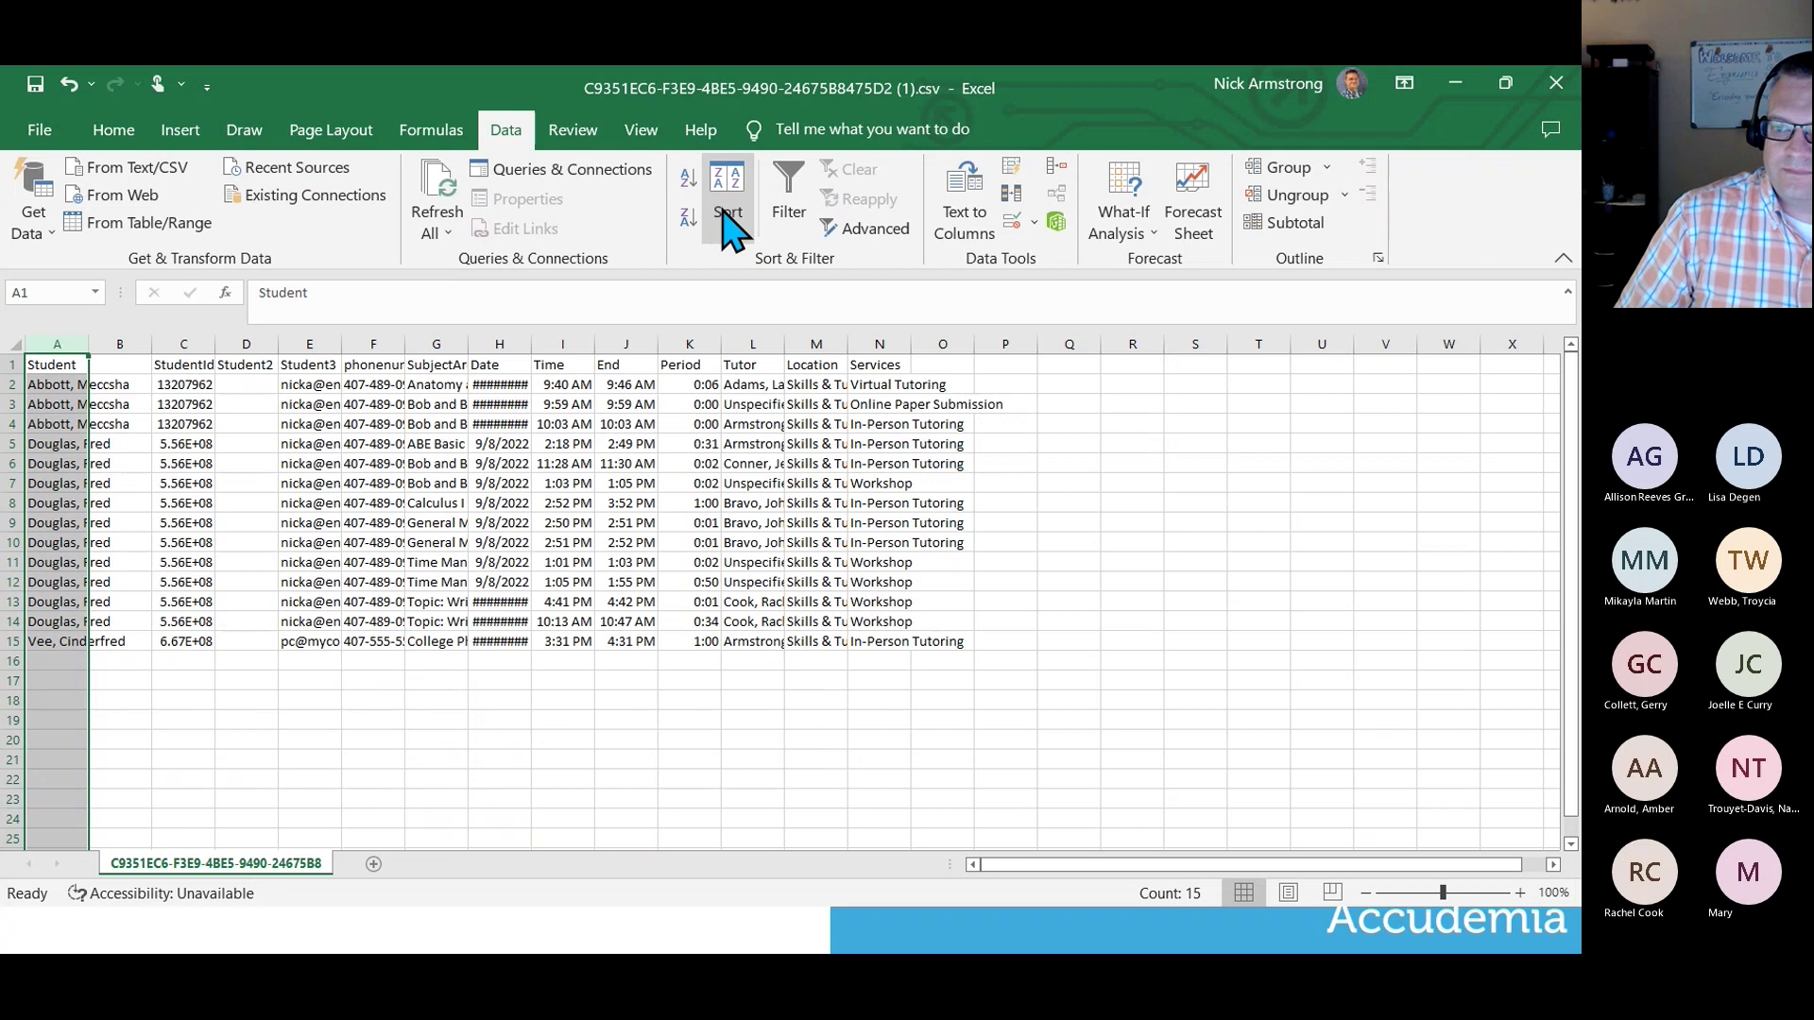
pyautogui.click(962, 219)
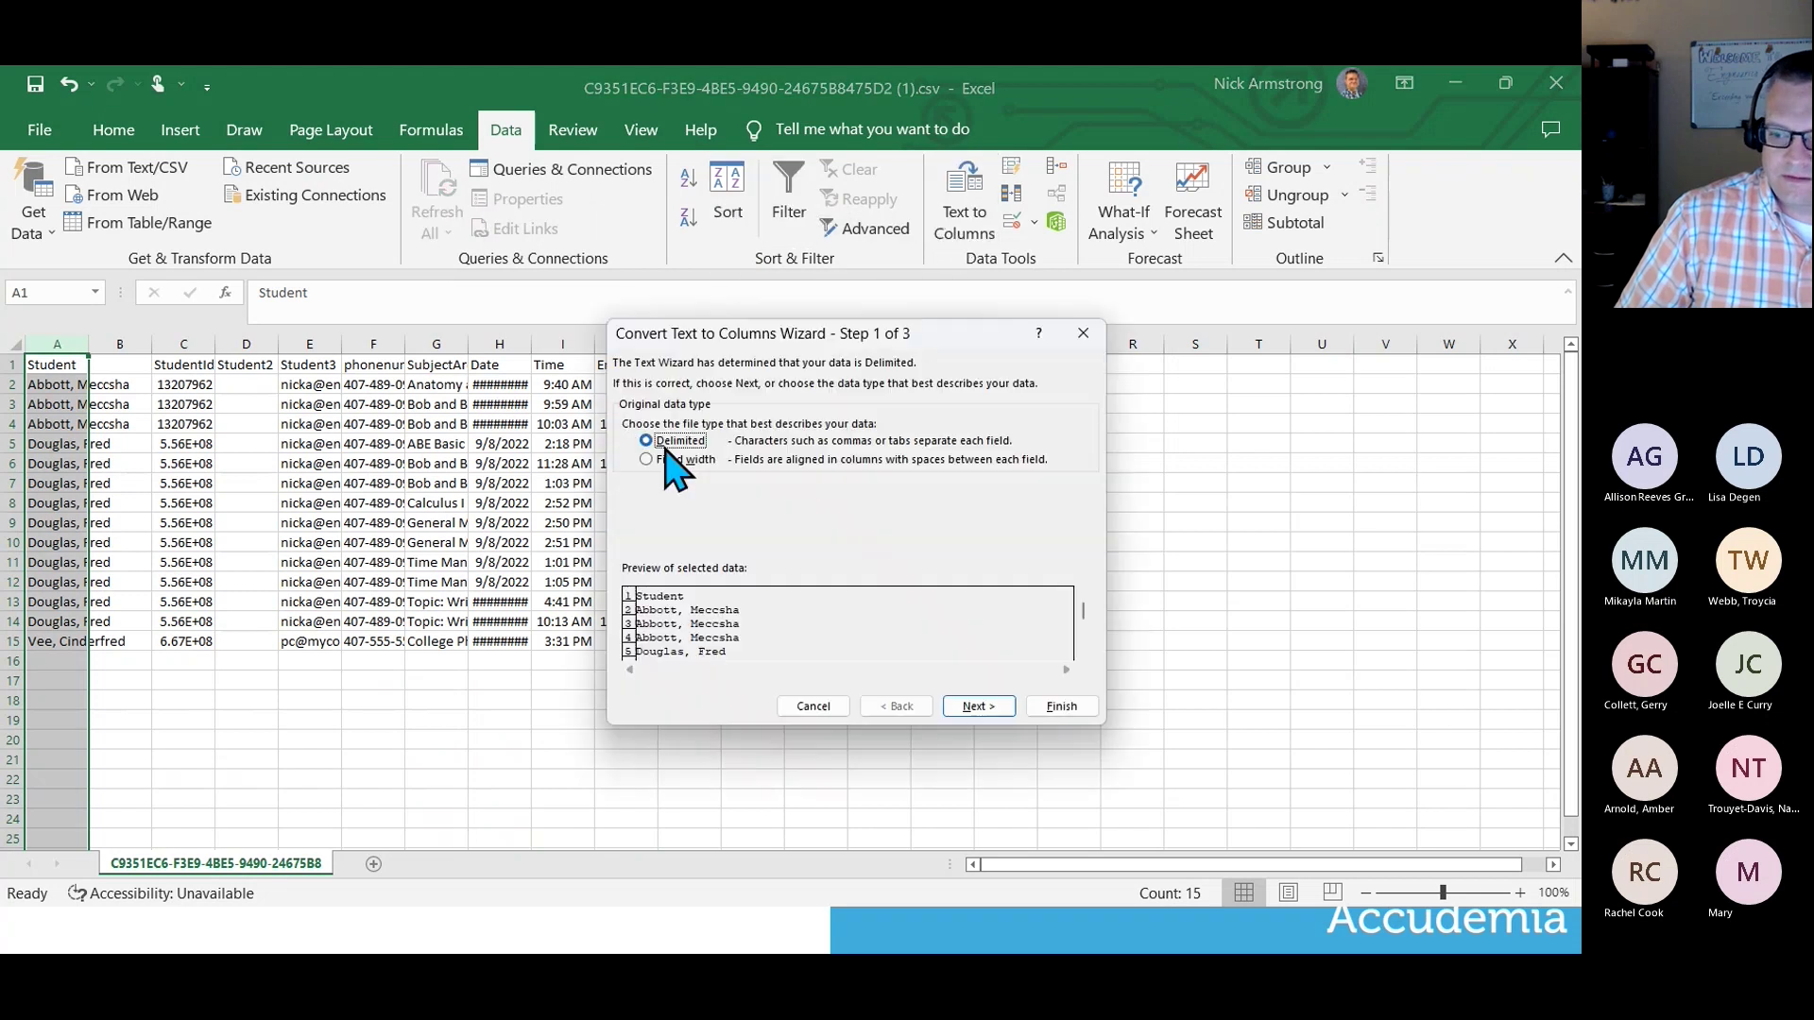
pyautogui.click(973, 710)
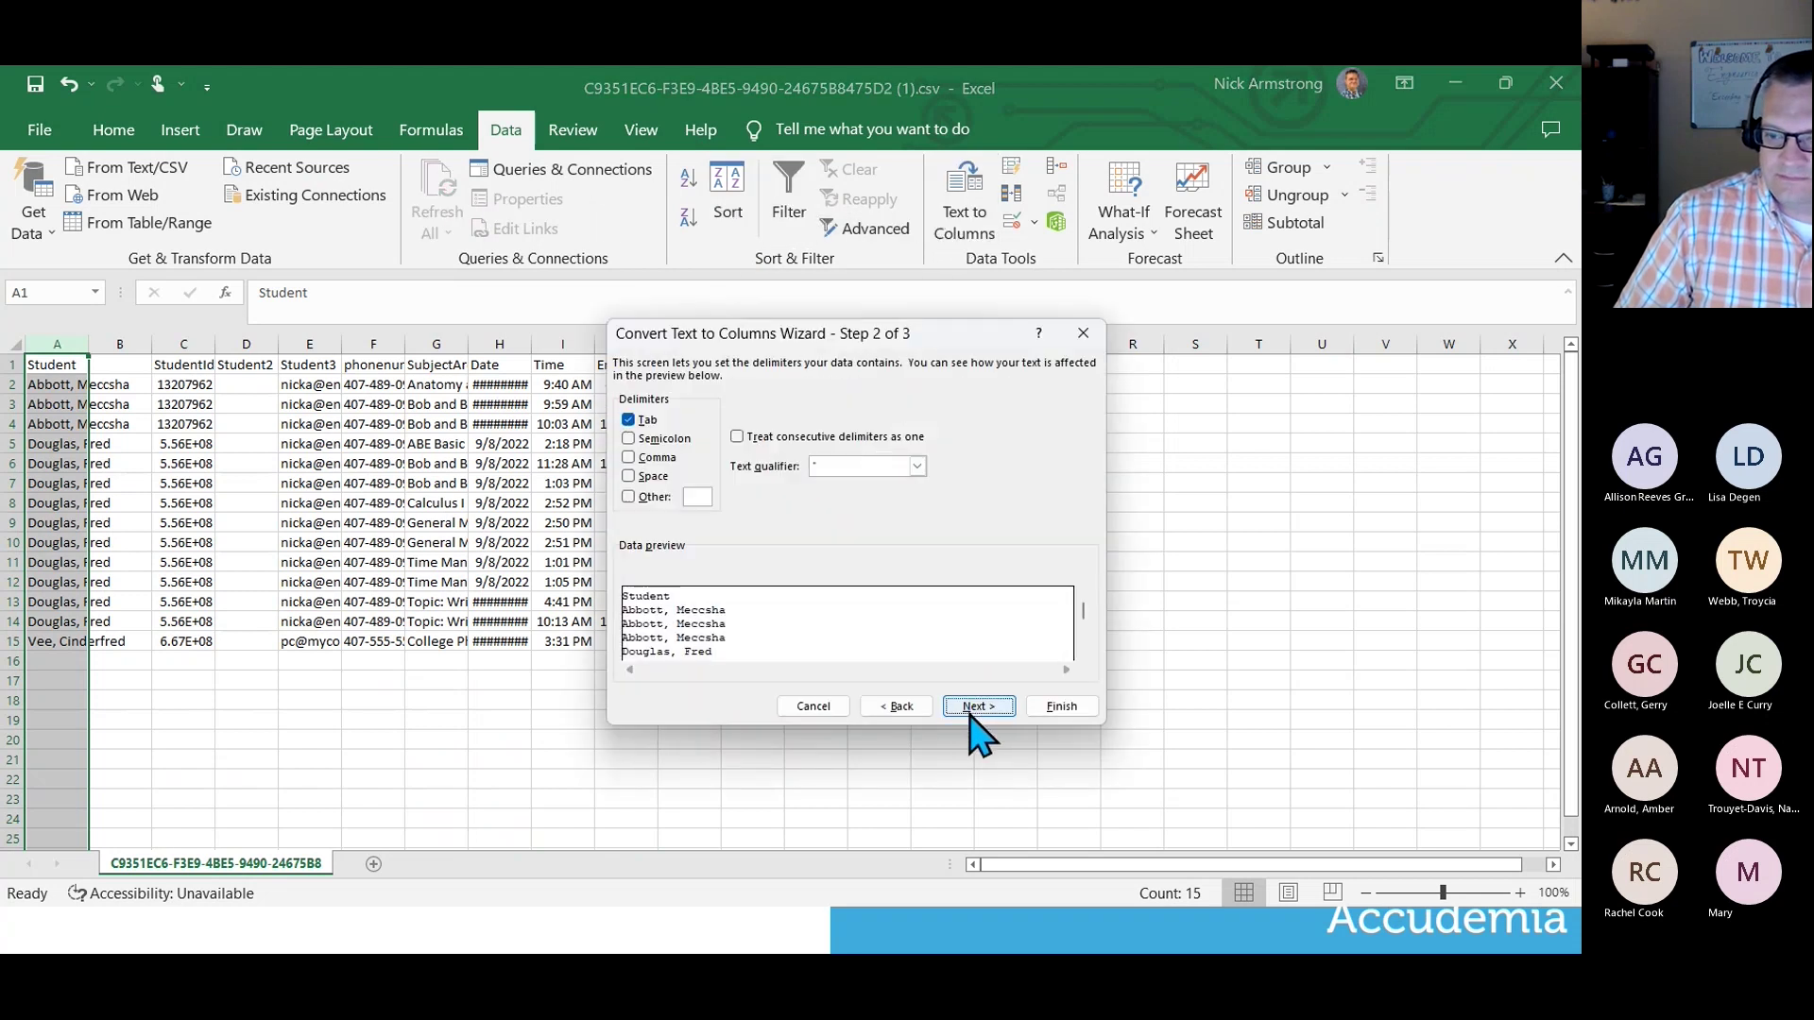
pyautogui.click(629, 457)
pyautogui.click(629, 420)
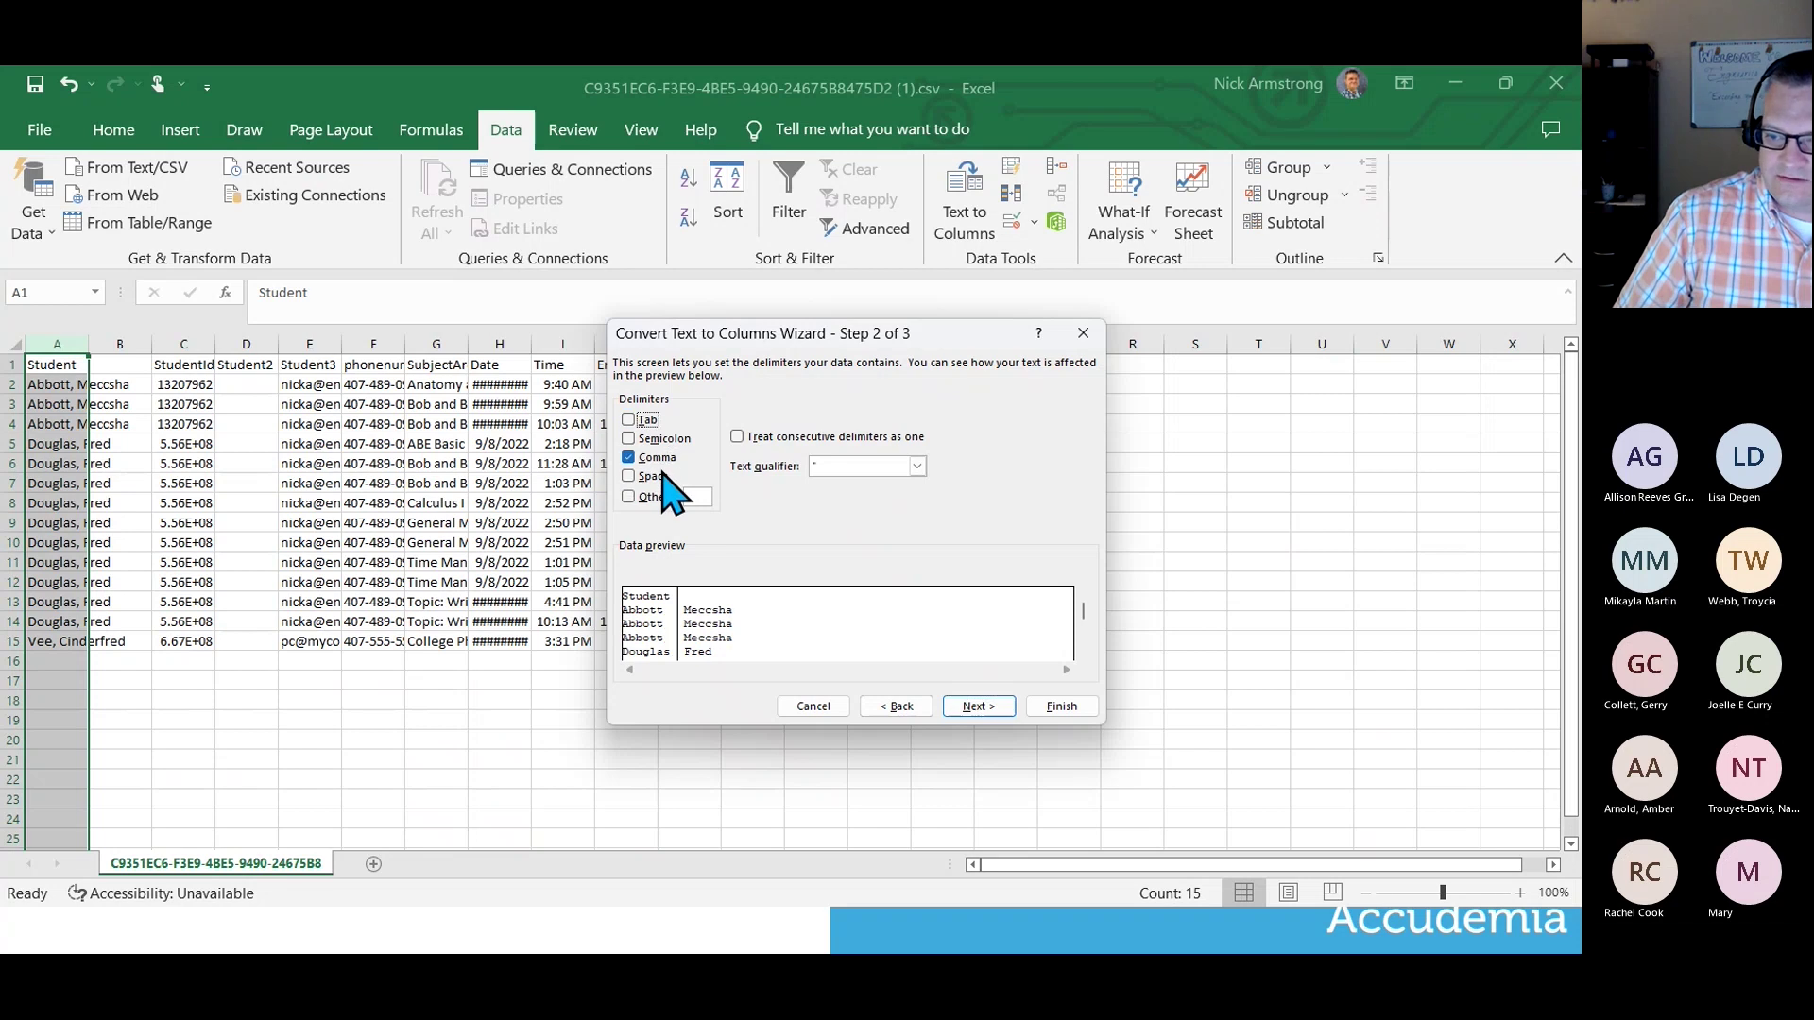
pyautogui.click(628, 476)
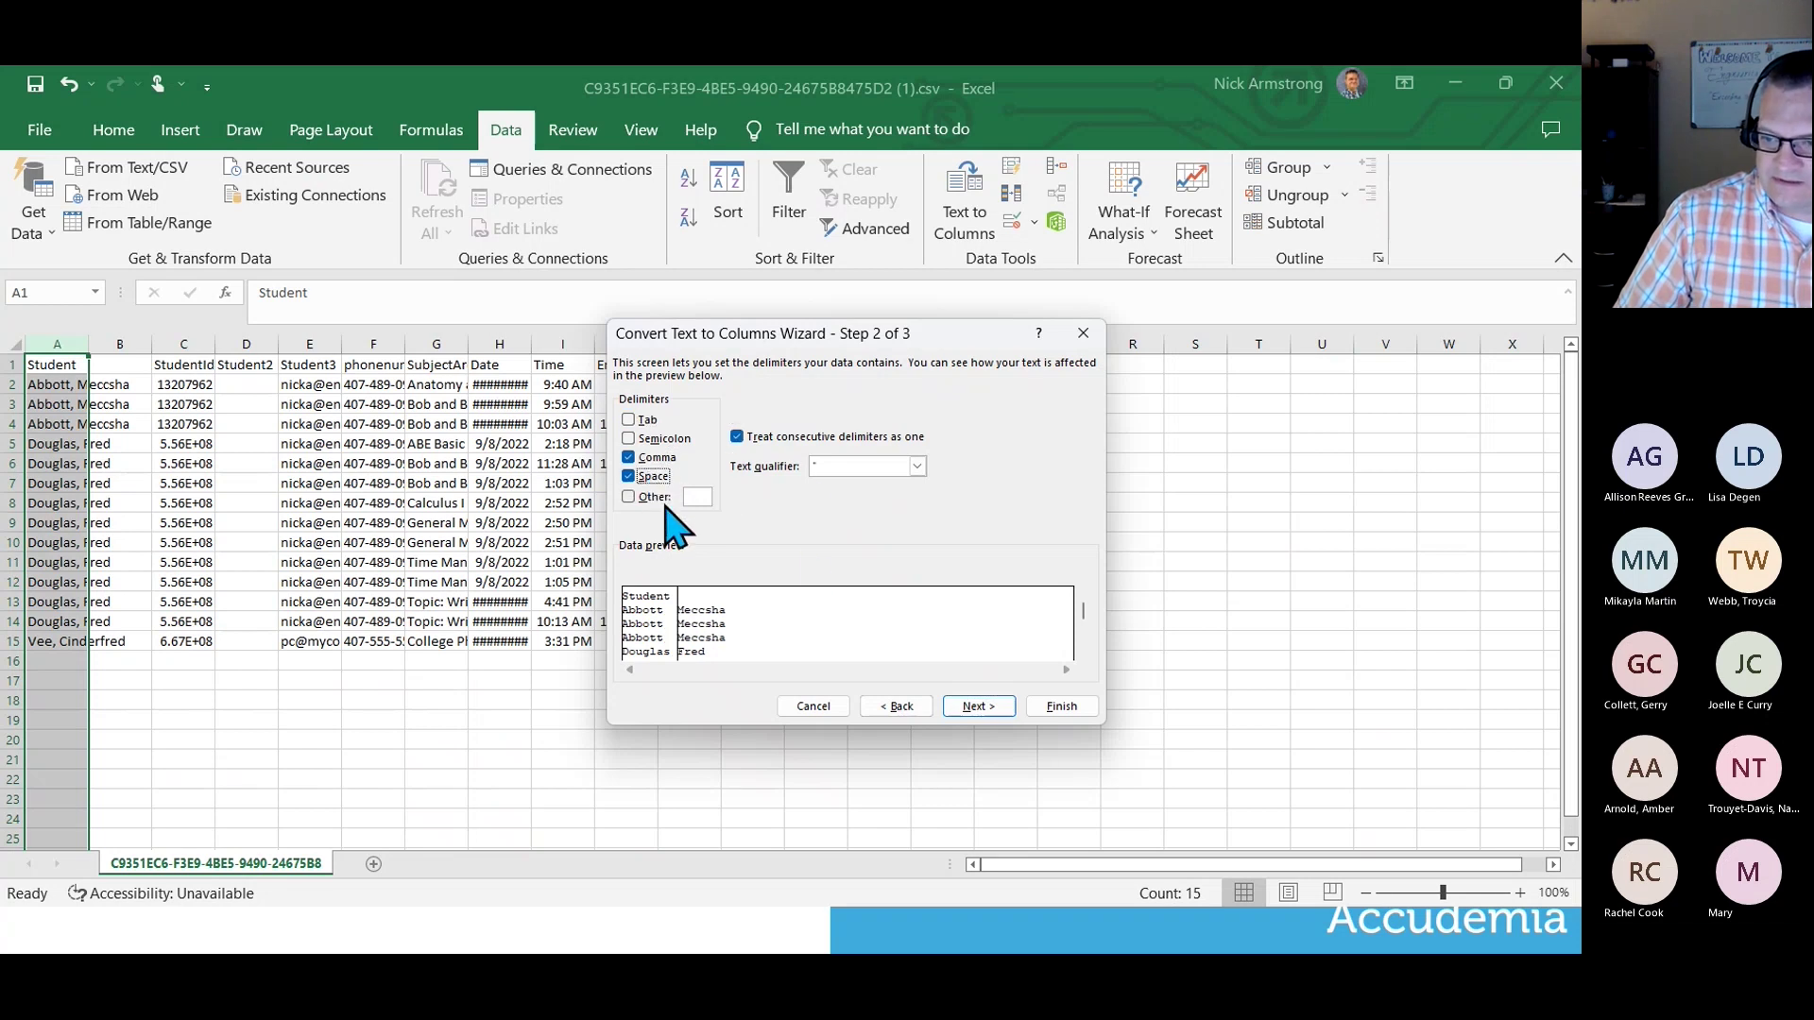
pyautogui.click(1062, 707)
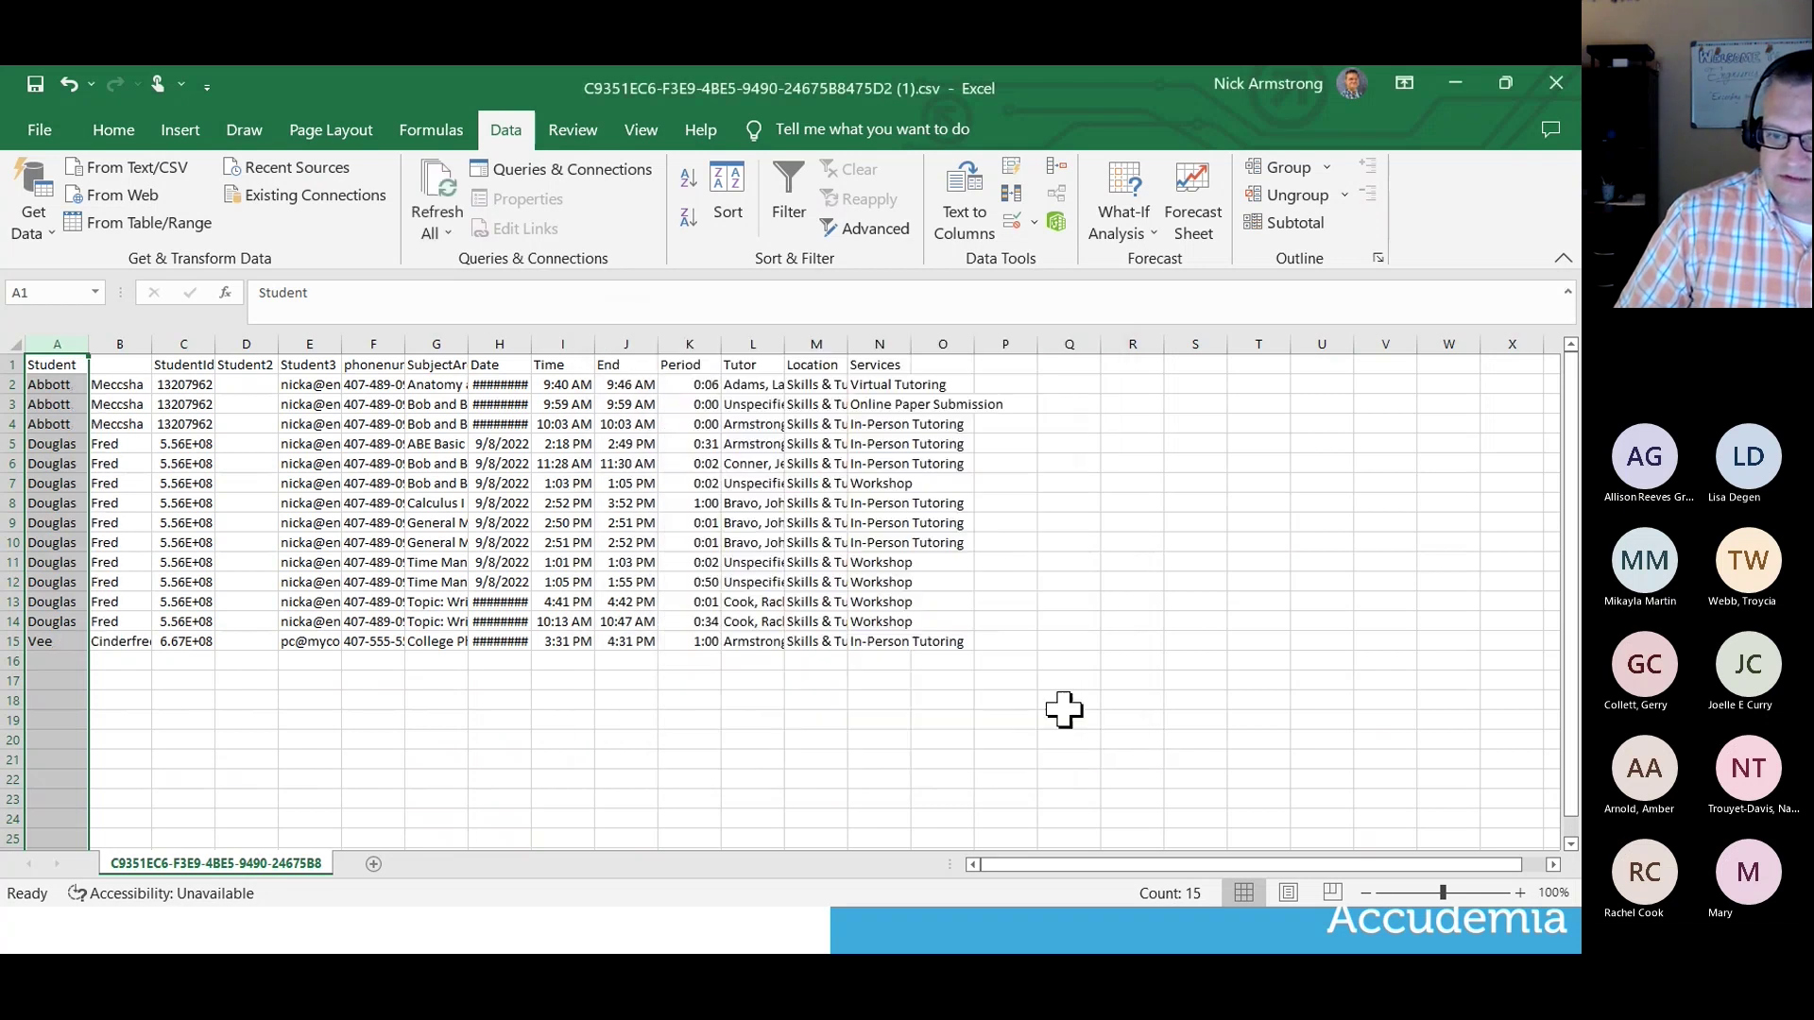
# Rename the headings of the two name columns in A1 and B1 to LAST and FIRST.
pyautogui.click(81, 365)
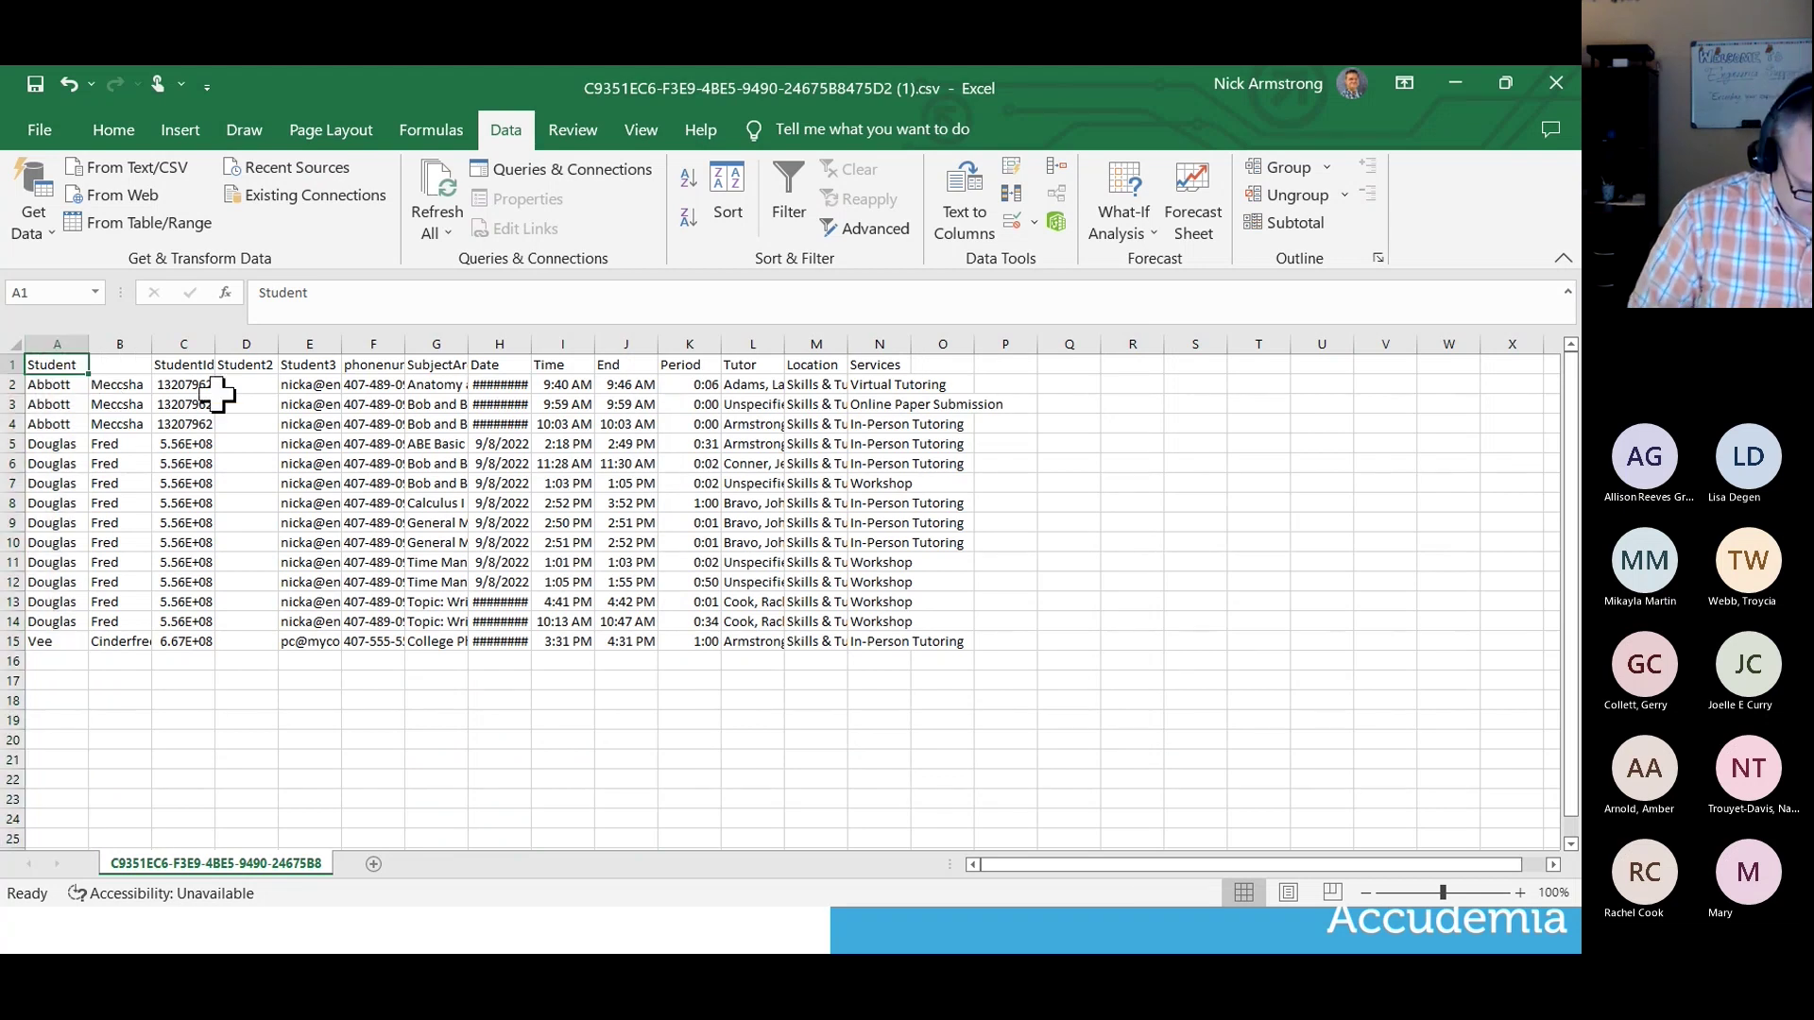
pyautogui.write('KL')
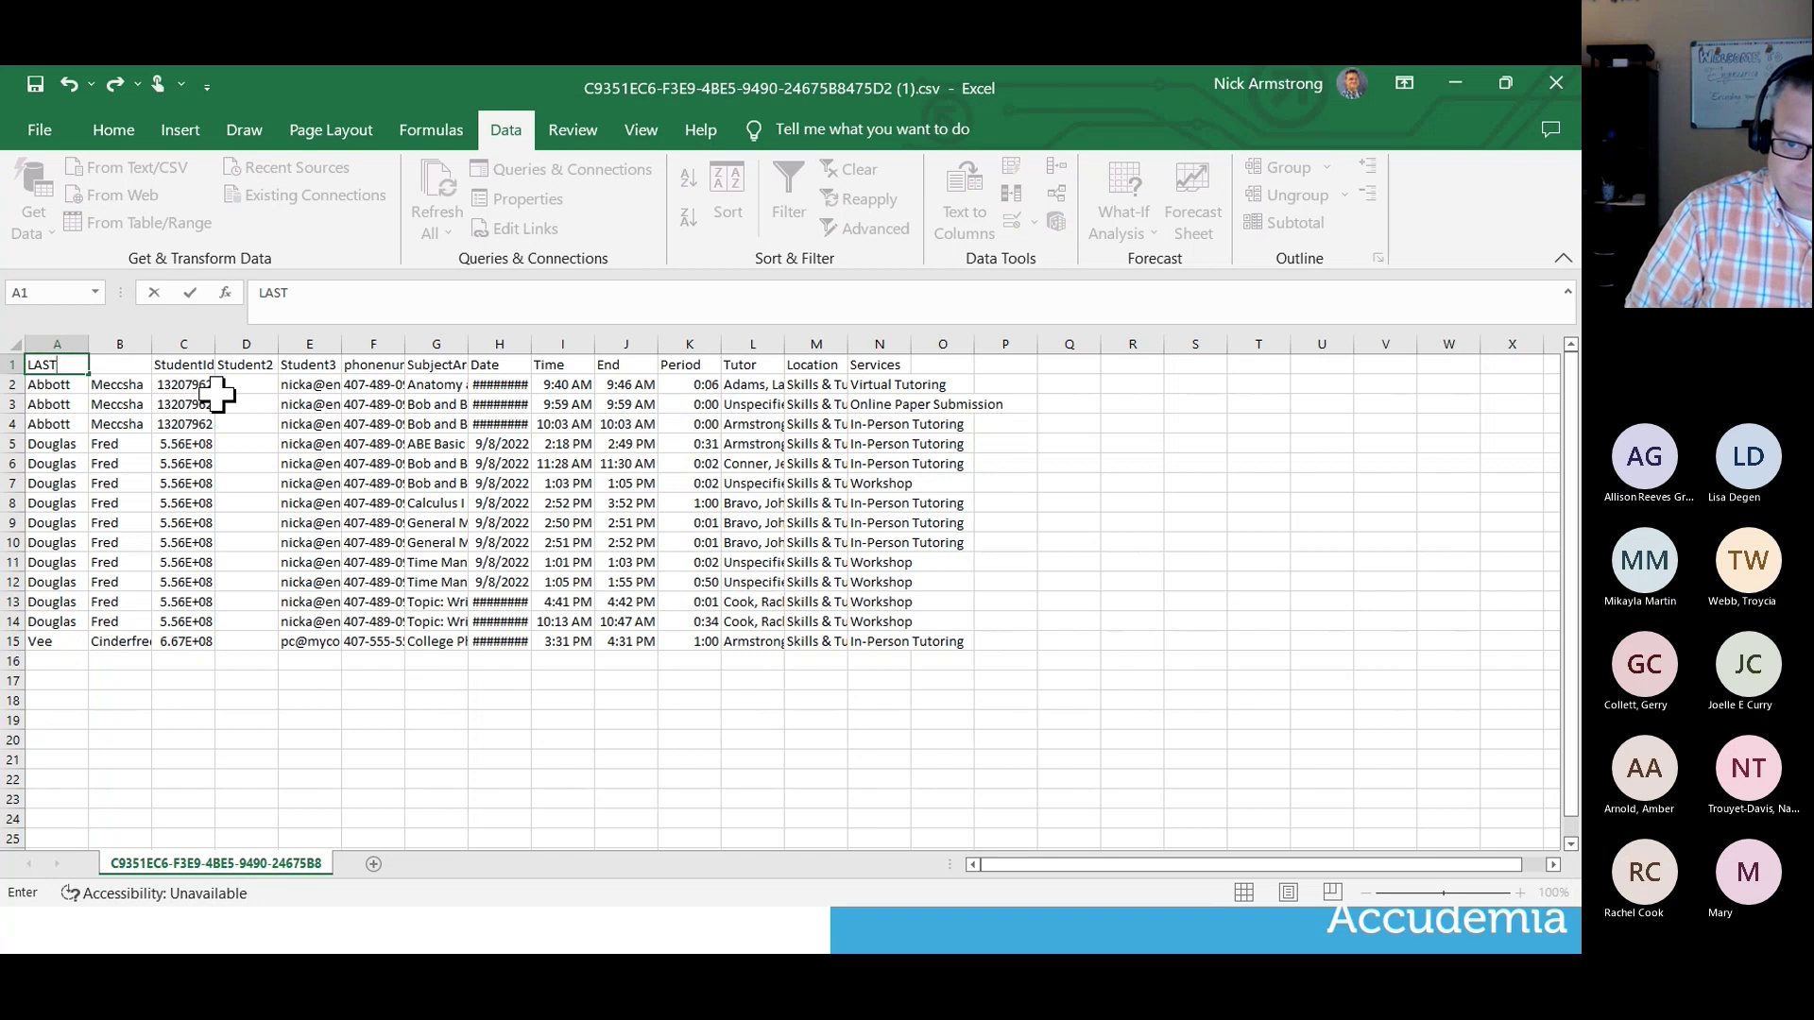
pyautogui.write('ST')
pyautogui.press('Tab')
pyautogui.write('FIRS')
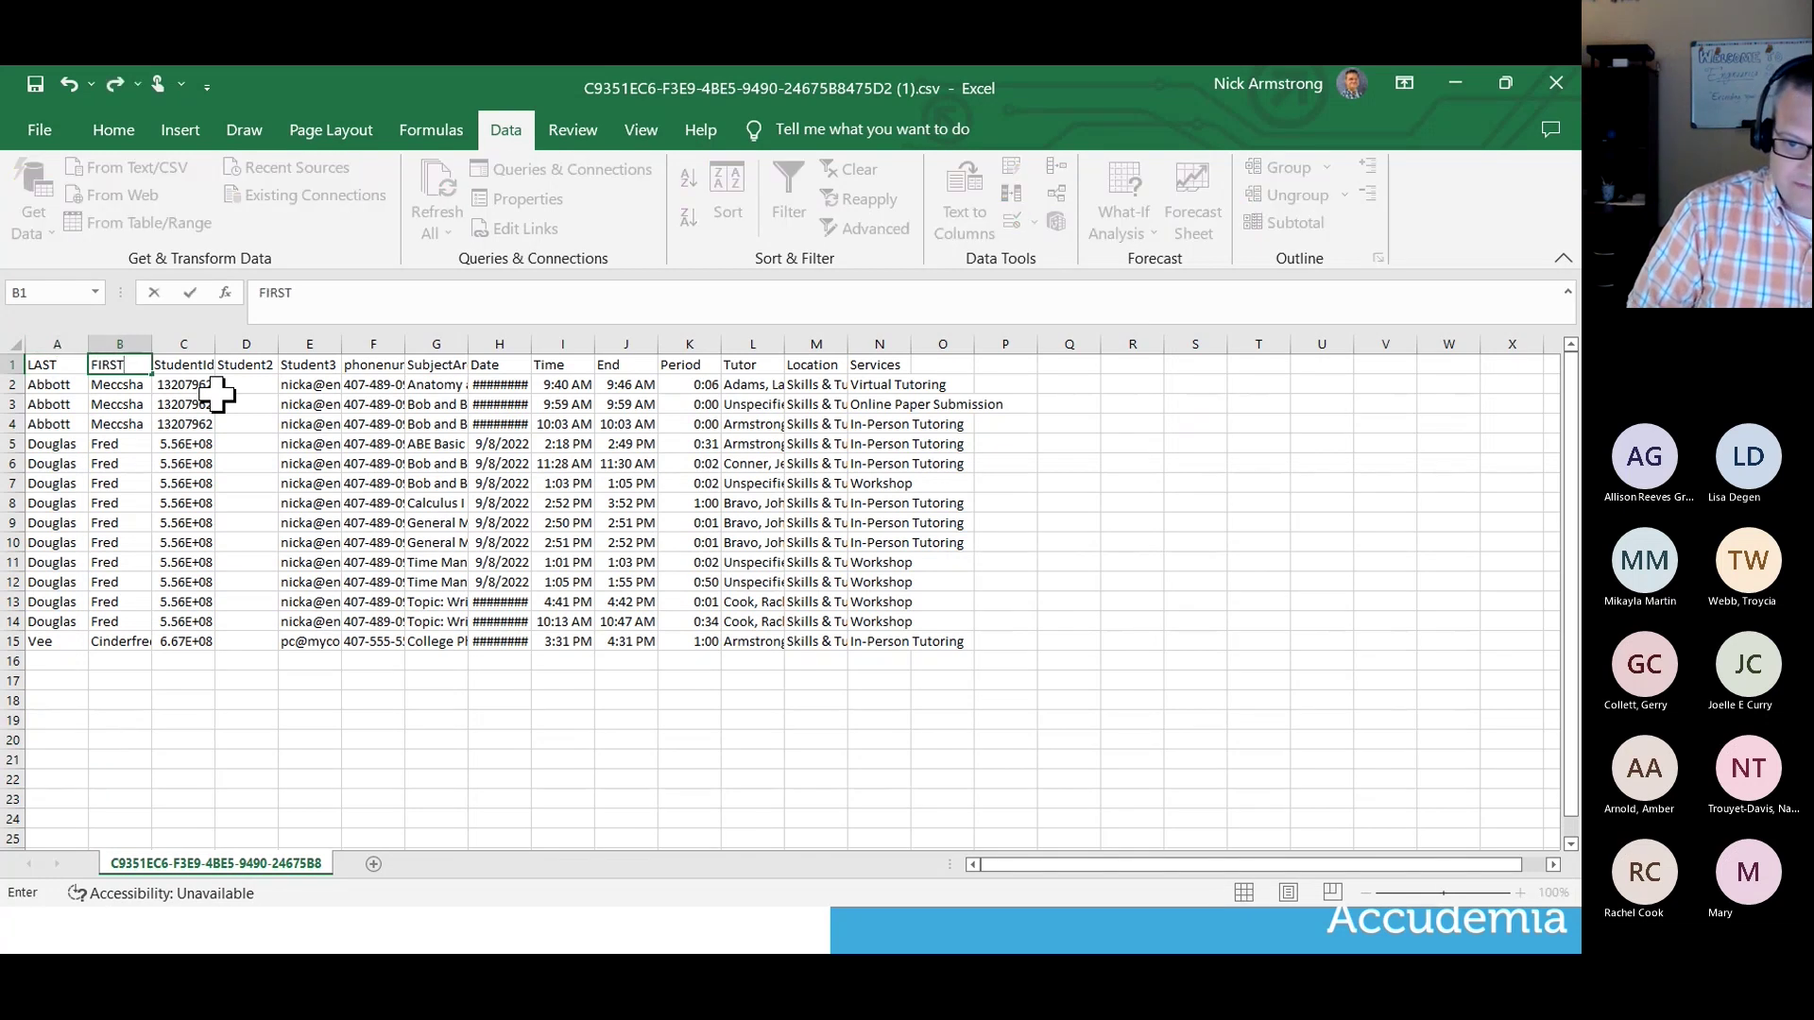
pyautogui.click(625, 736)
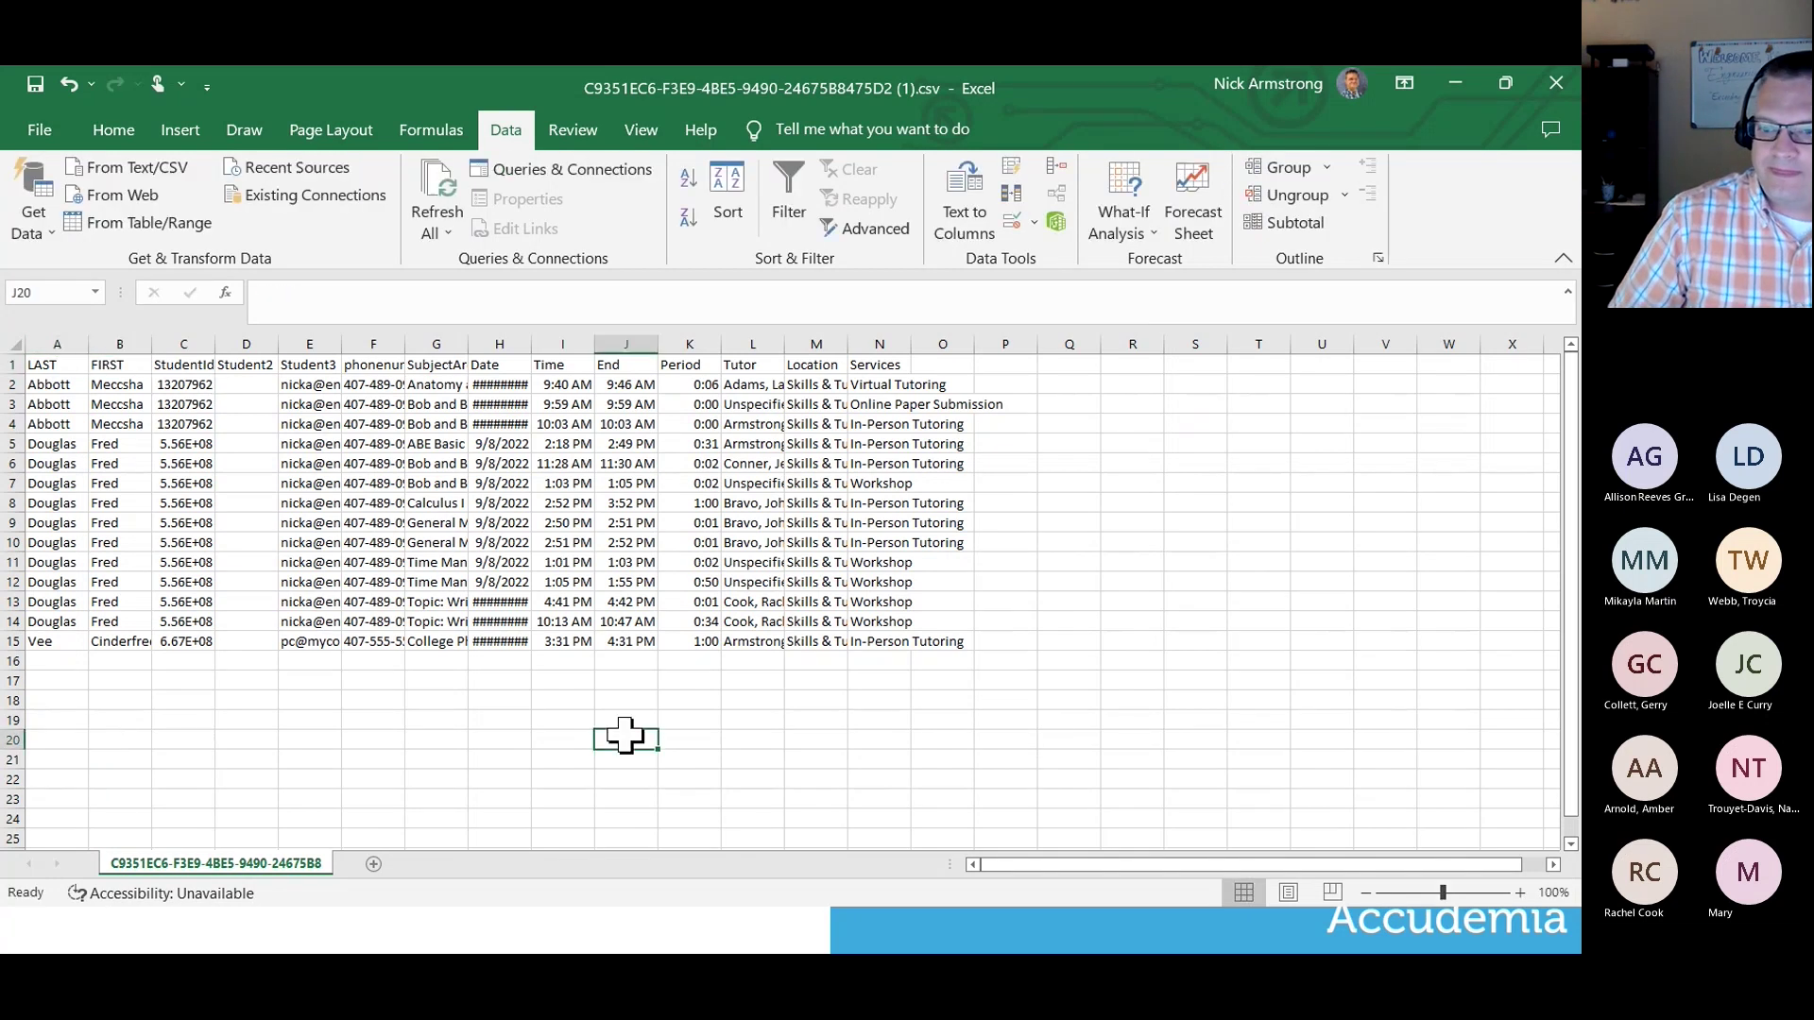
# Delete the empty Student2 column.
pyautogui.click(246, 344)
pyautogui.rightClick(251, 477)
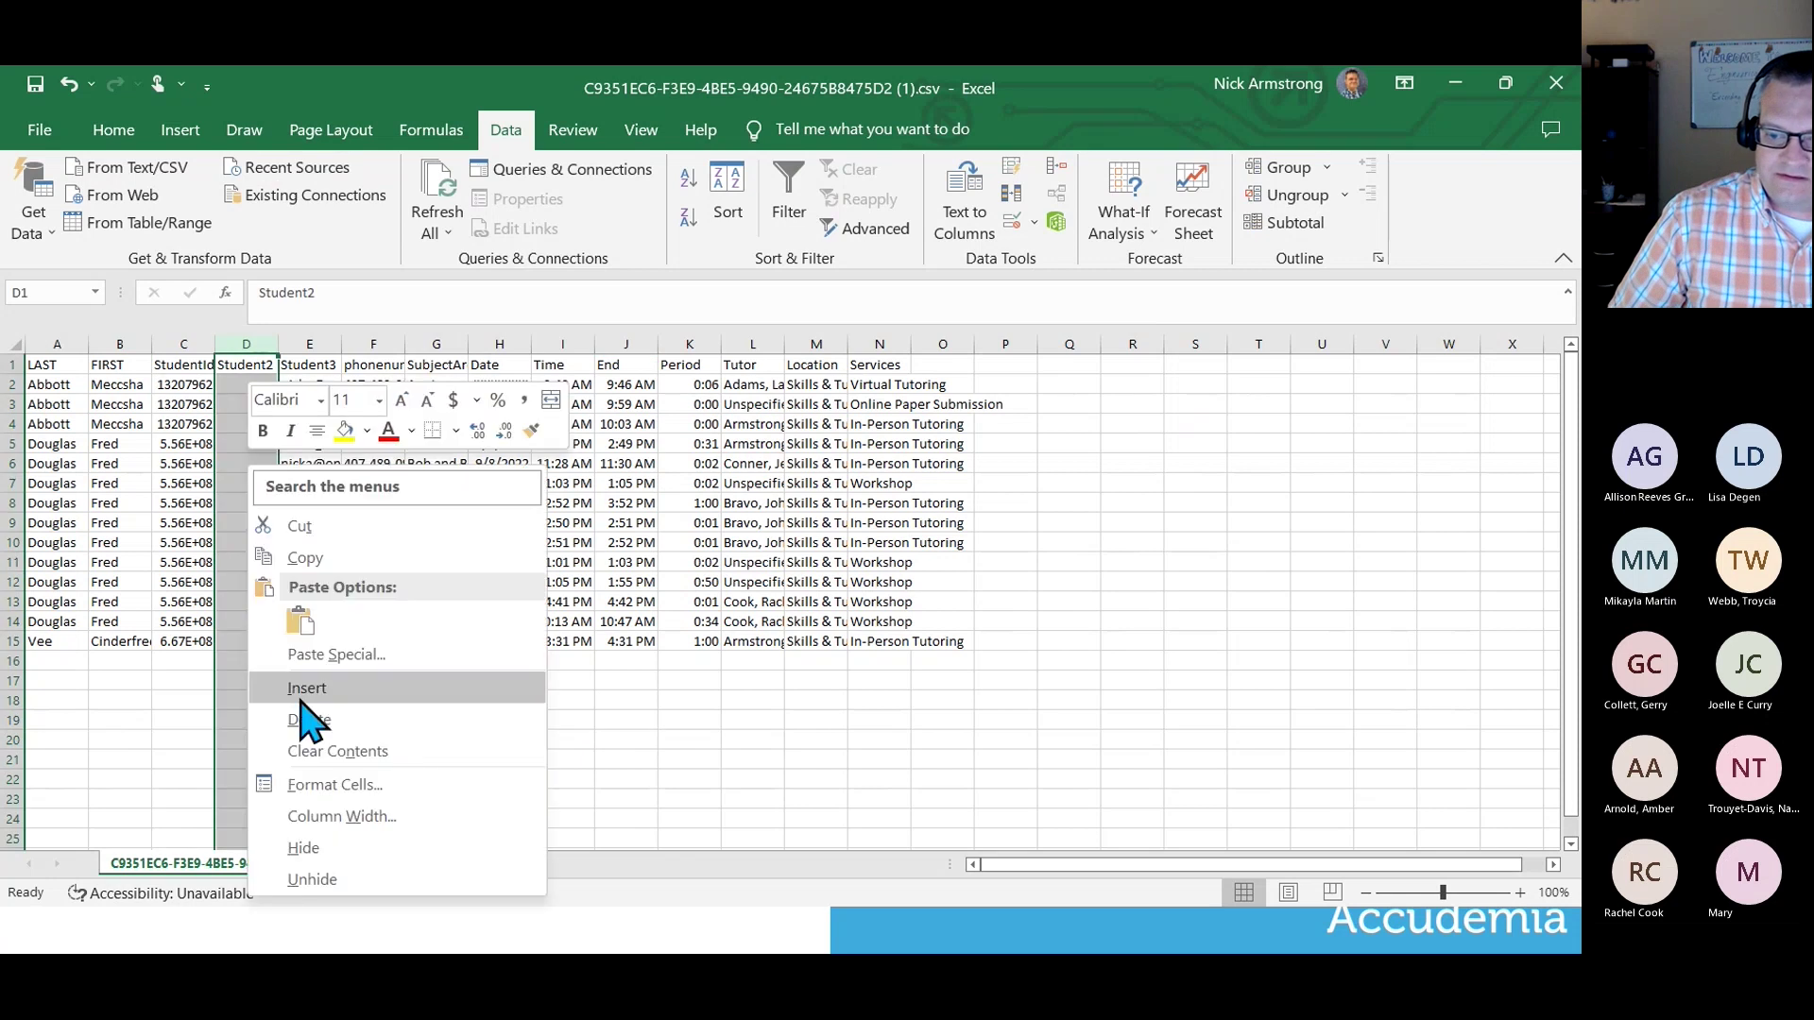
pyautogui.click(308, 720)
# Save the cleaned report in the MyCenterReports folder as an Excel Workbook named MyFall2022Visitors.xlsx.
pyautogui.click(40, 133)
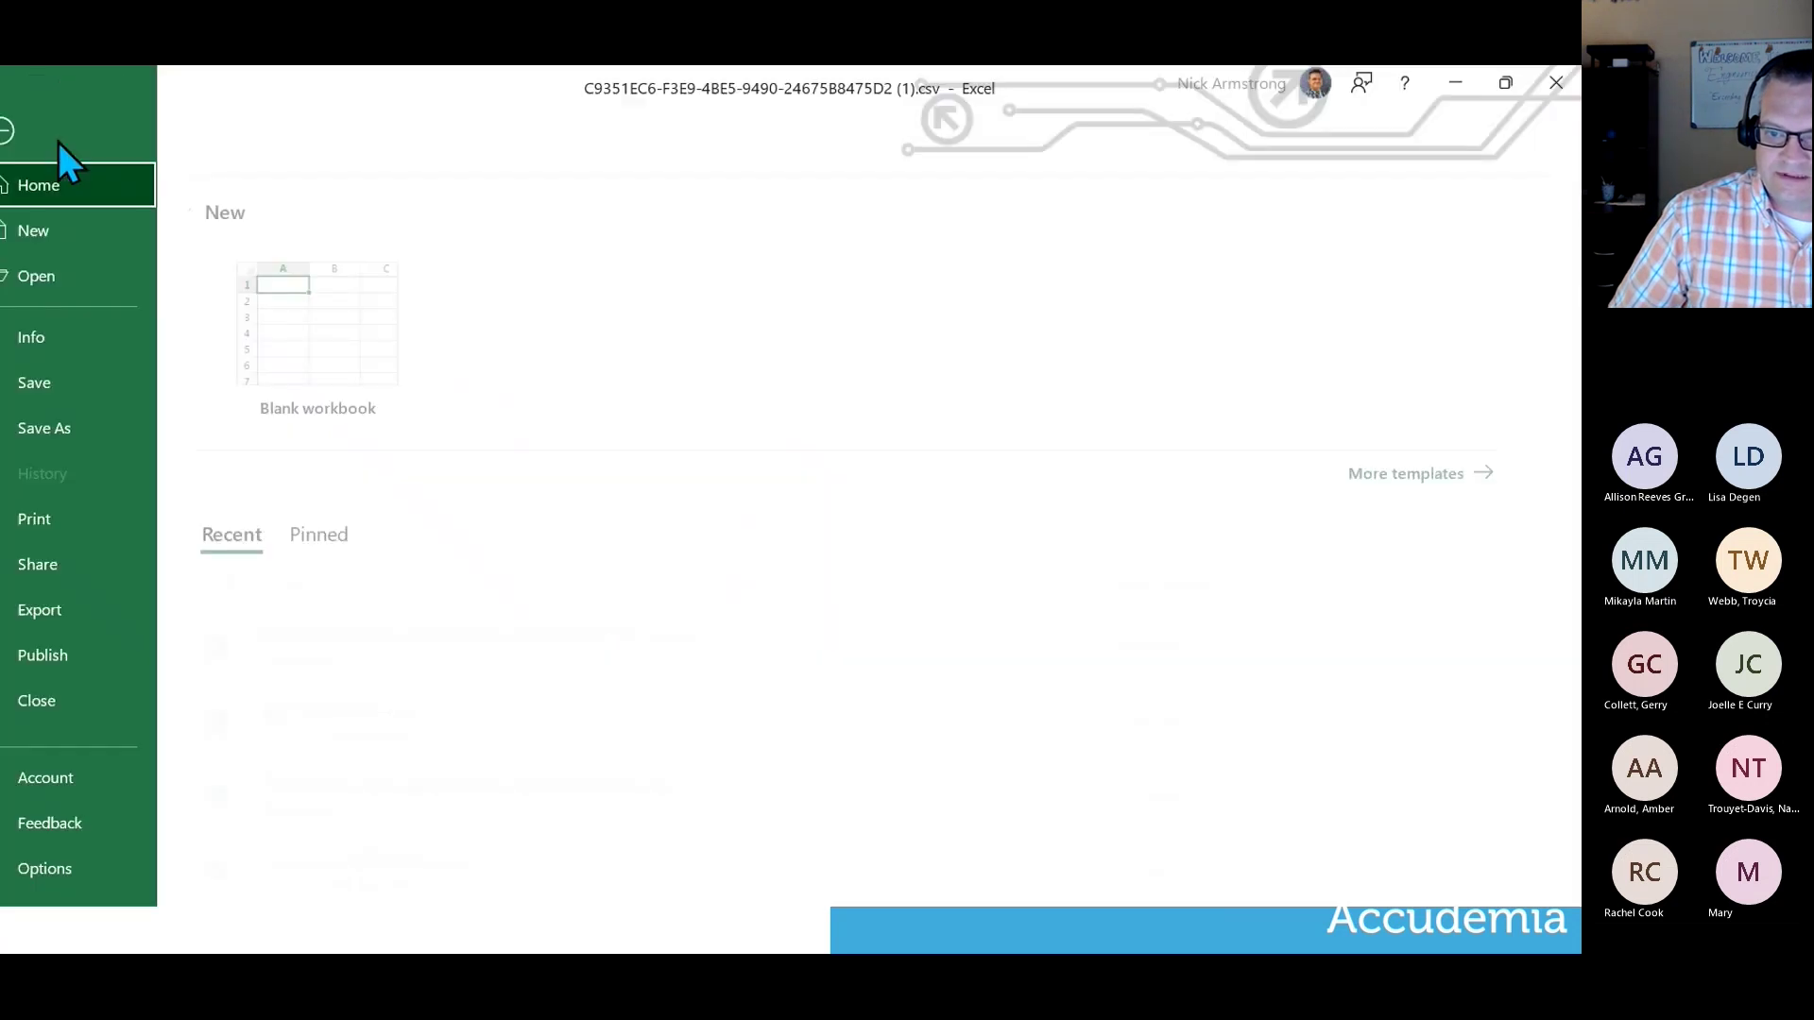
pyautogui.click(75, 428)
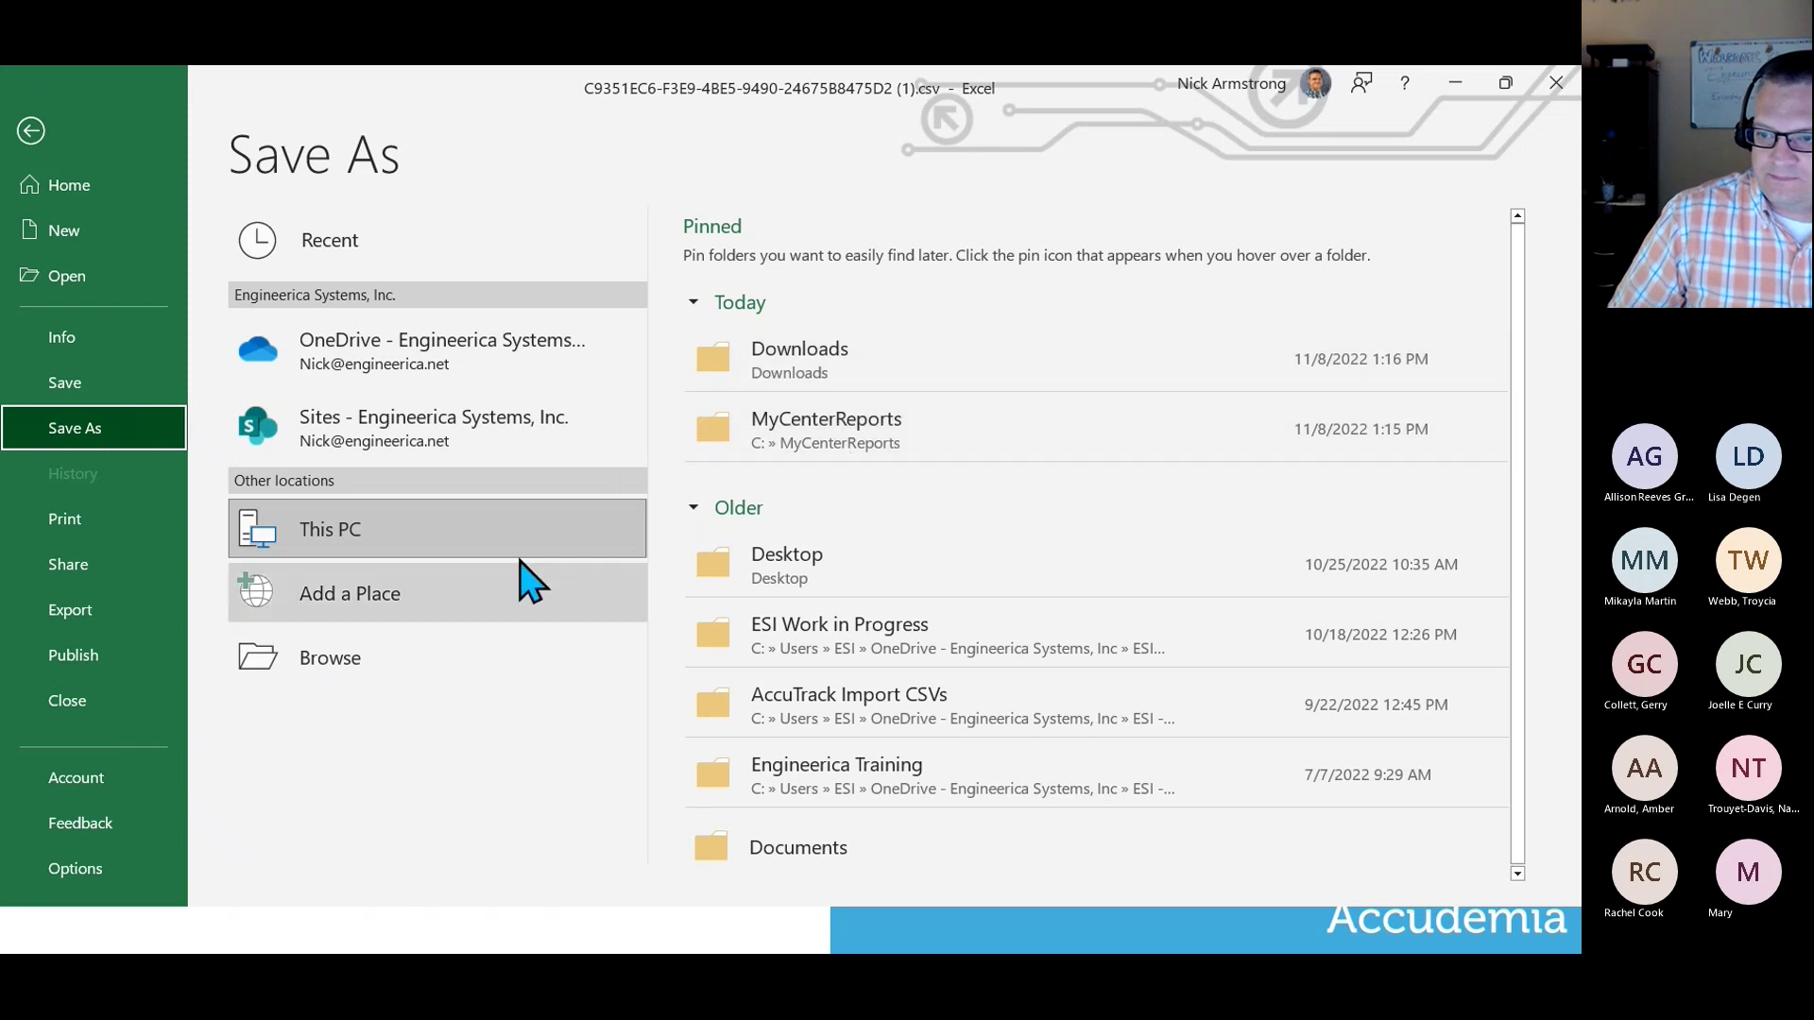
pyautogui.click(954, 437)
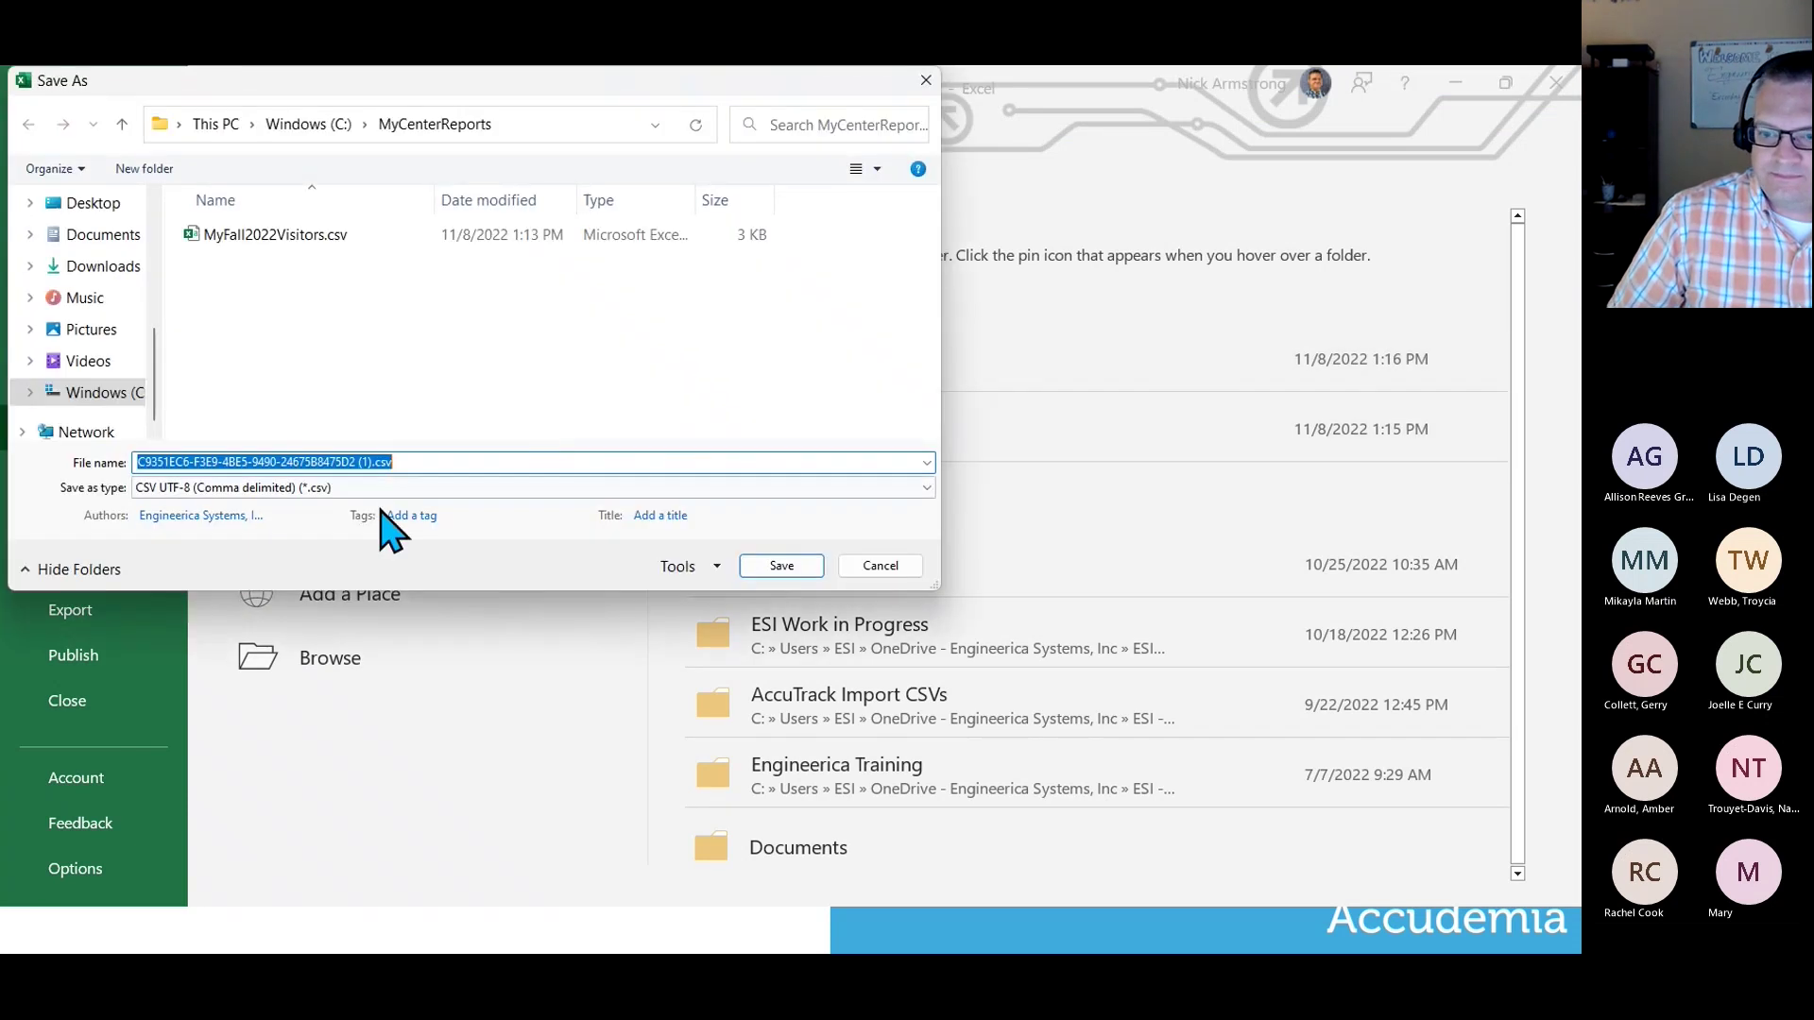
pyautogui.click(378, 490)
pyautogui.click(236, 508)
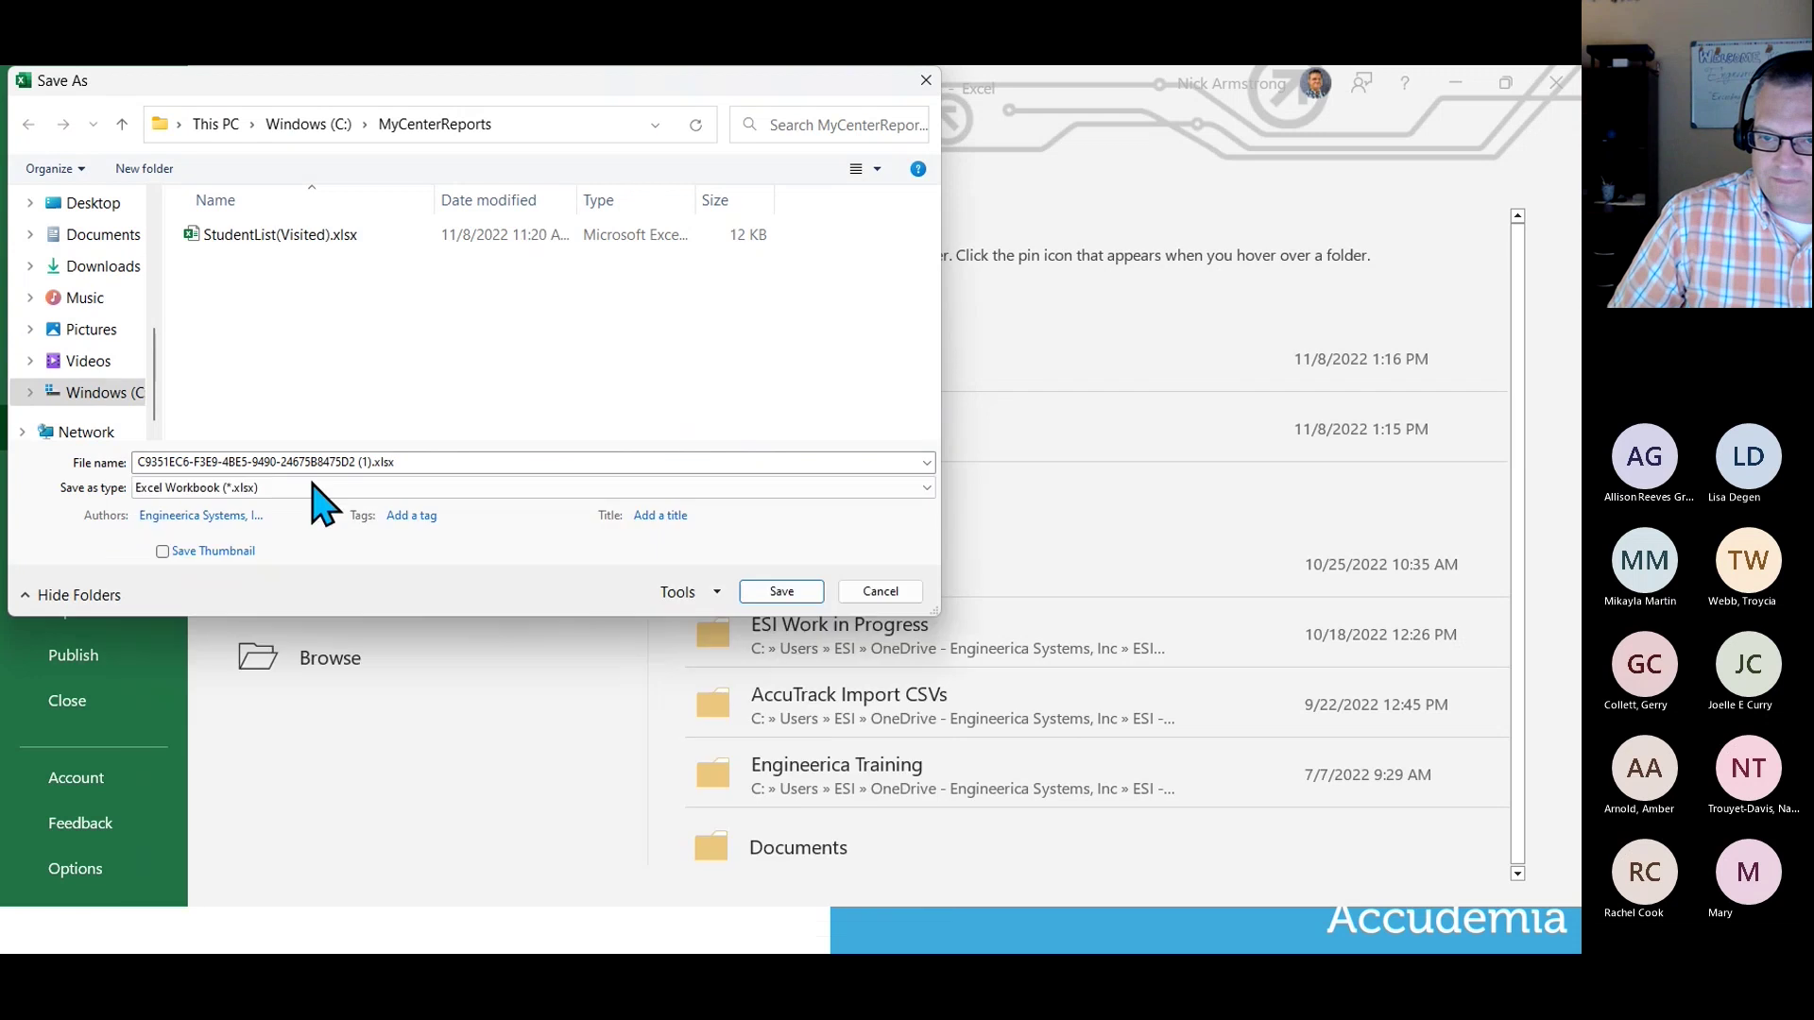
pyautogui.click(376, 488)
pyautogui.click(236, 567)
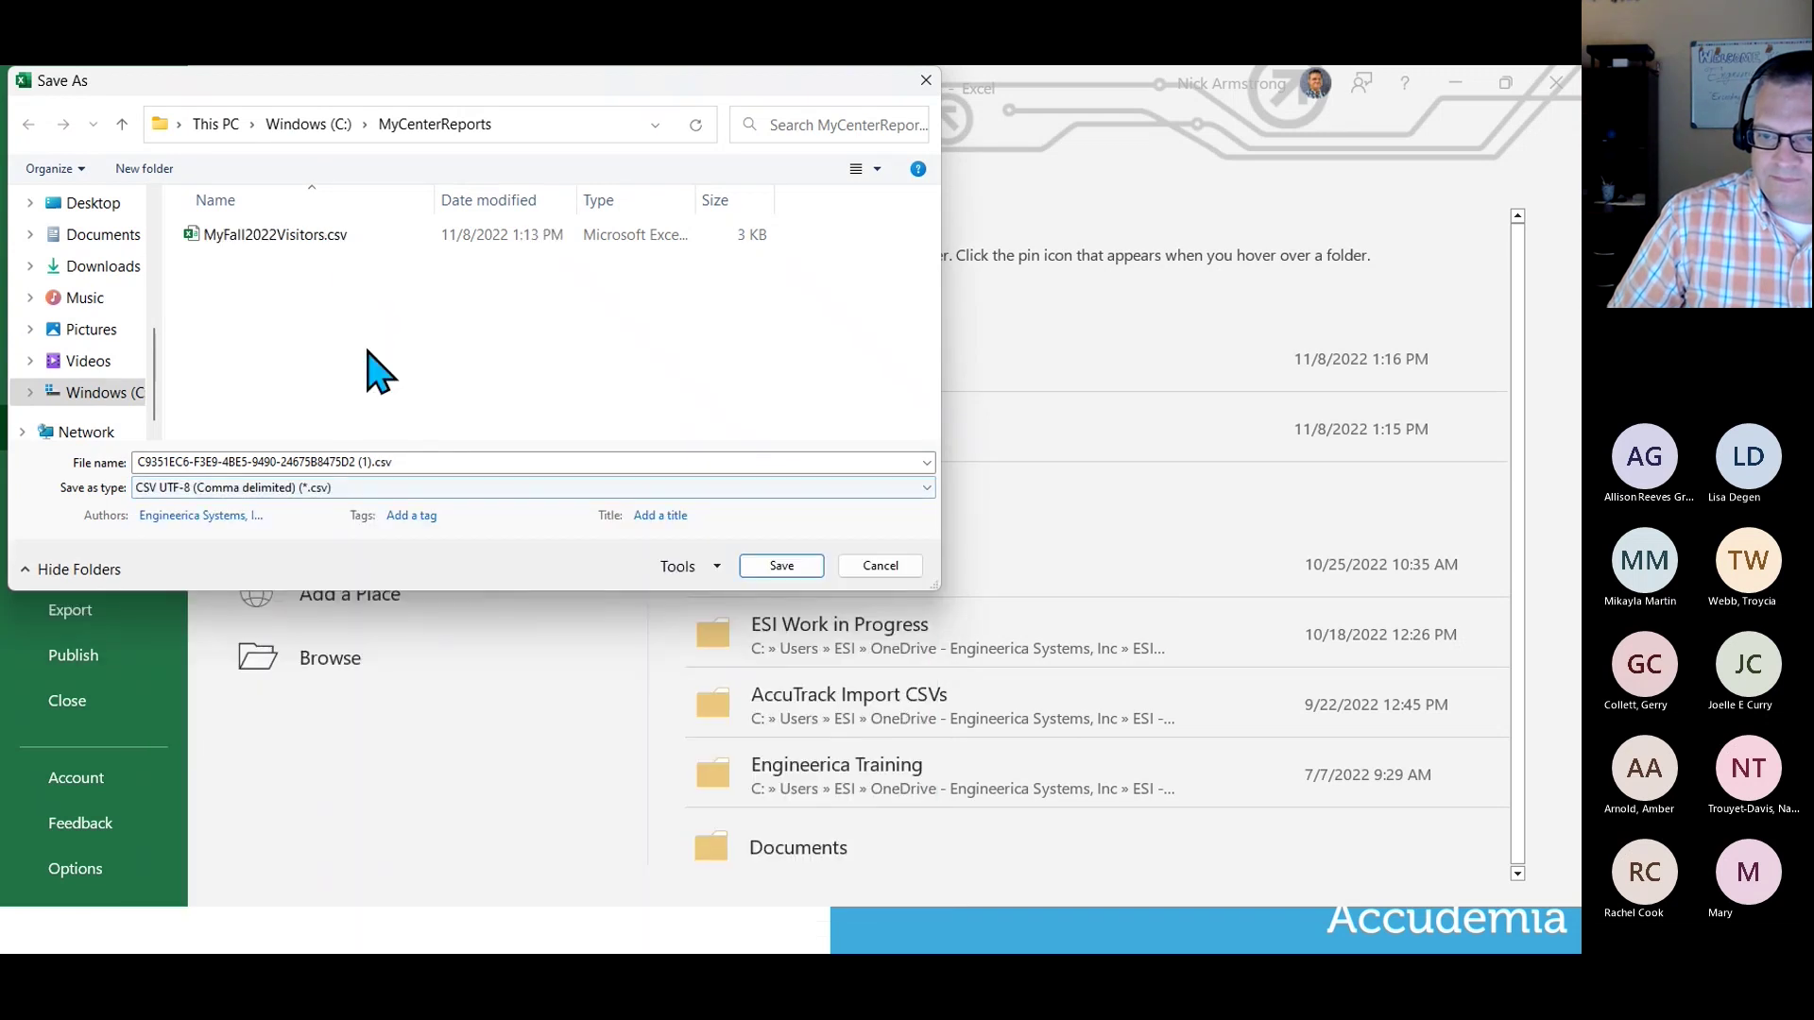
pyautogui.click(328, 237)
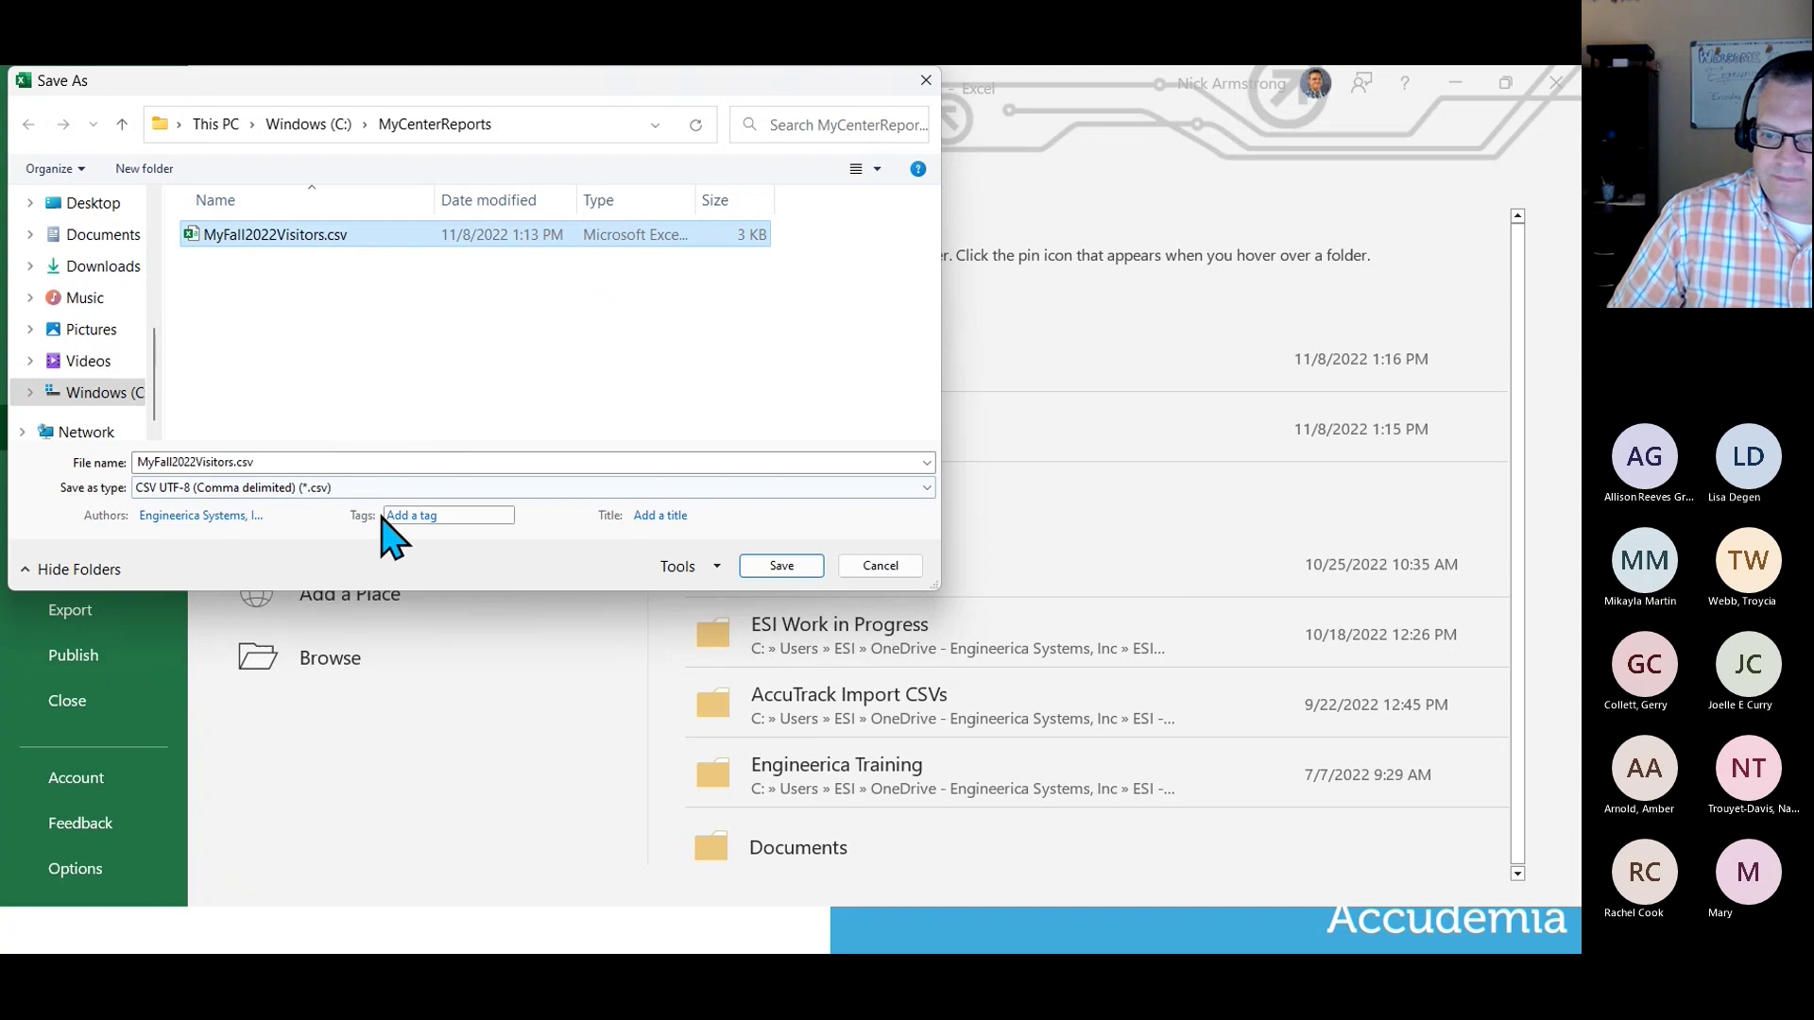
pyautogui.click(767, 488)
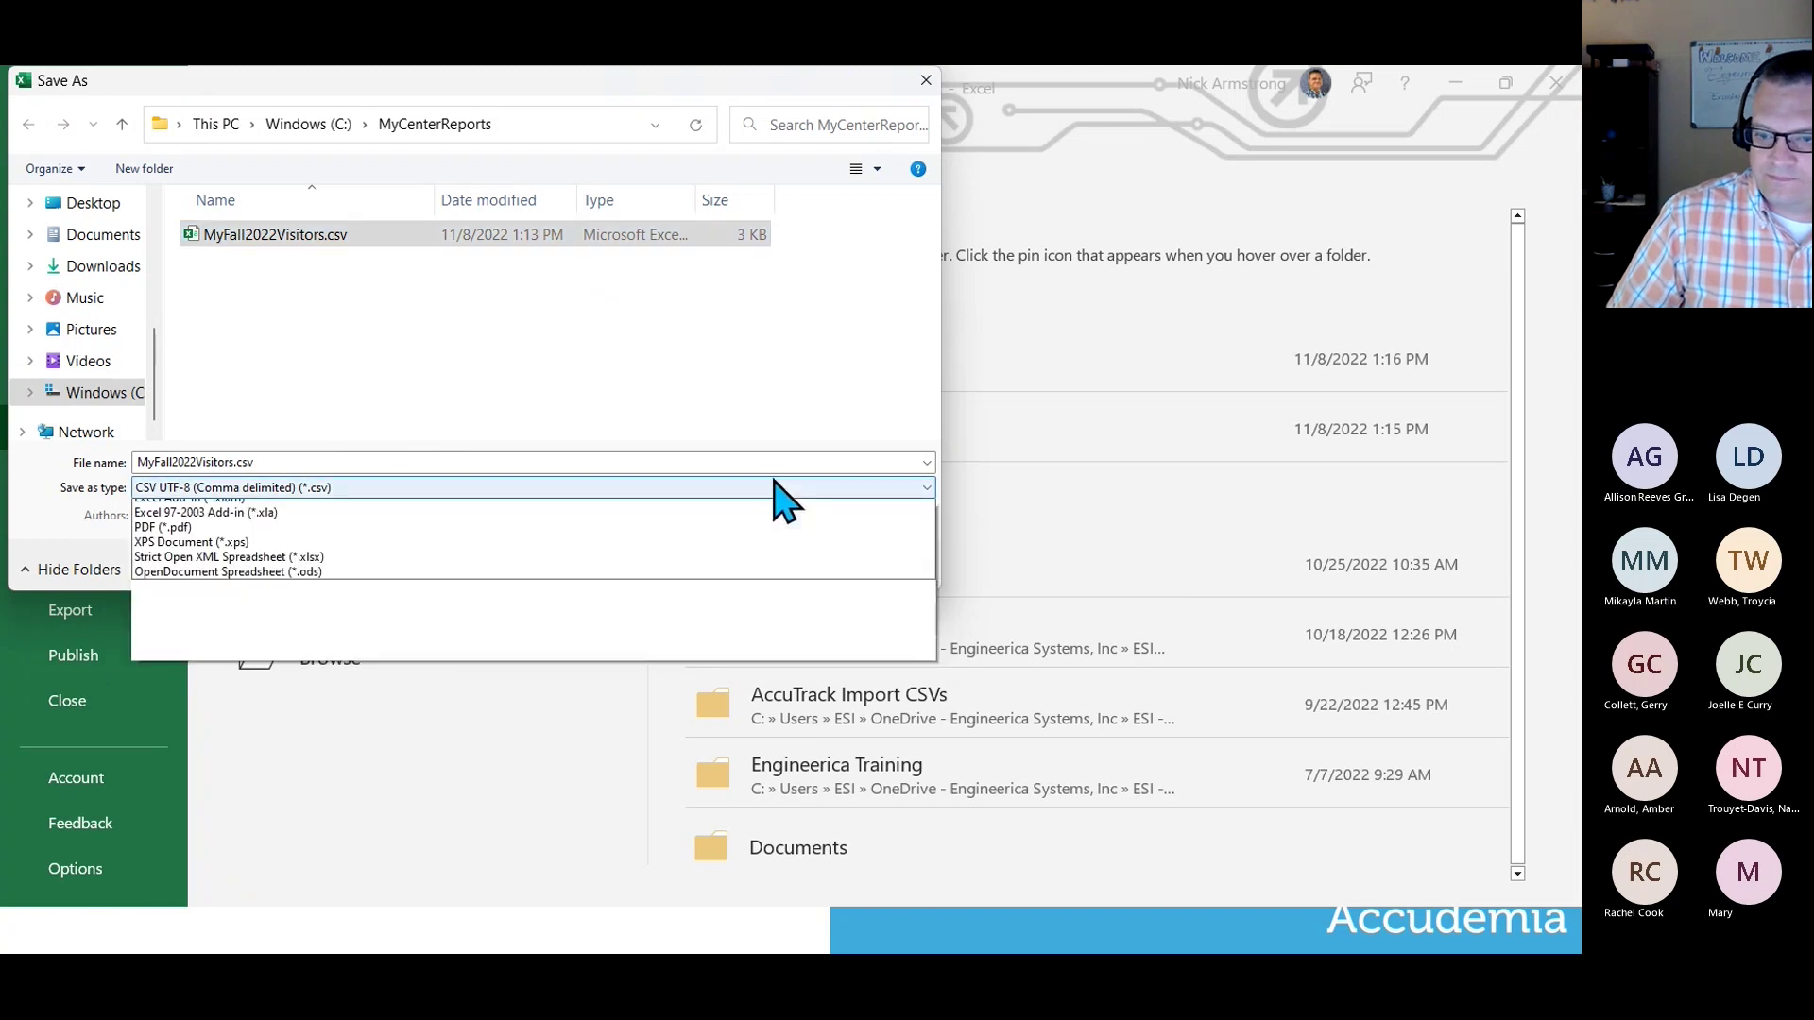
pyautogui.click(277, 511)
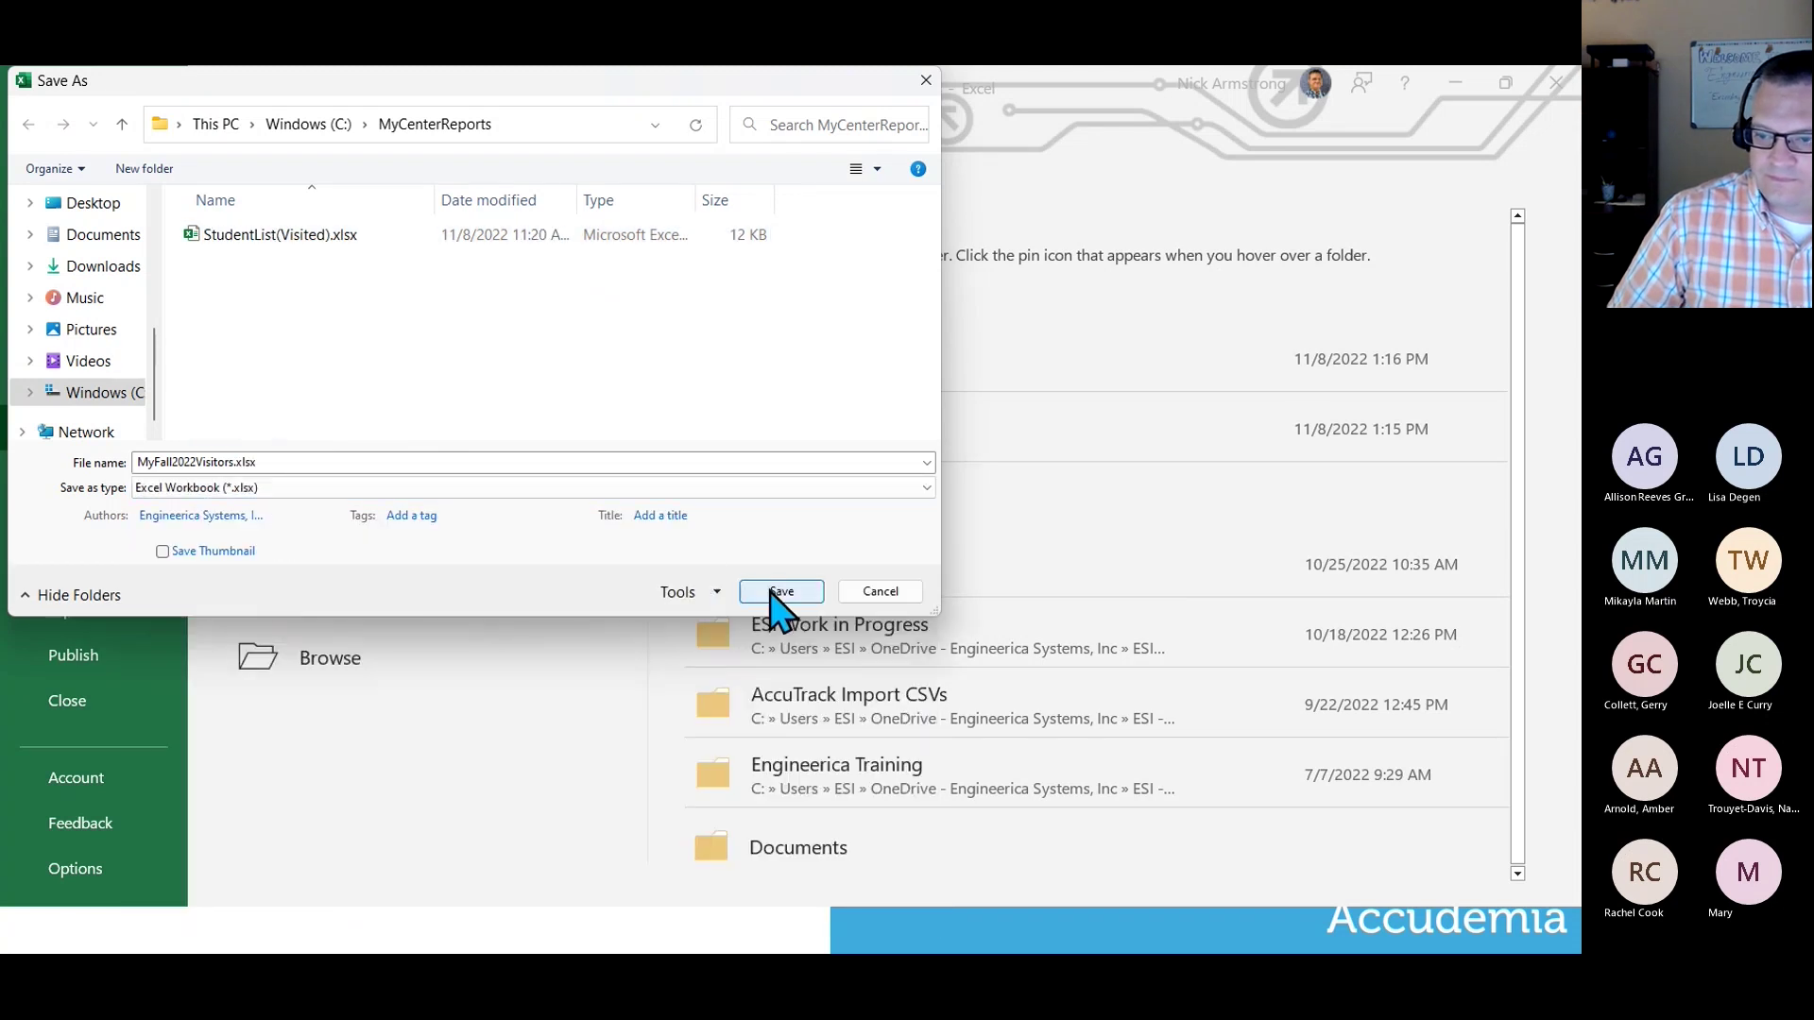
pyautogui.click(773, 594)
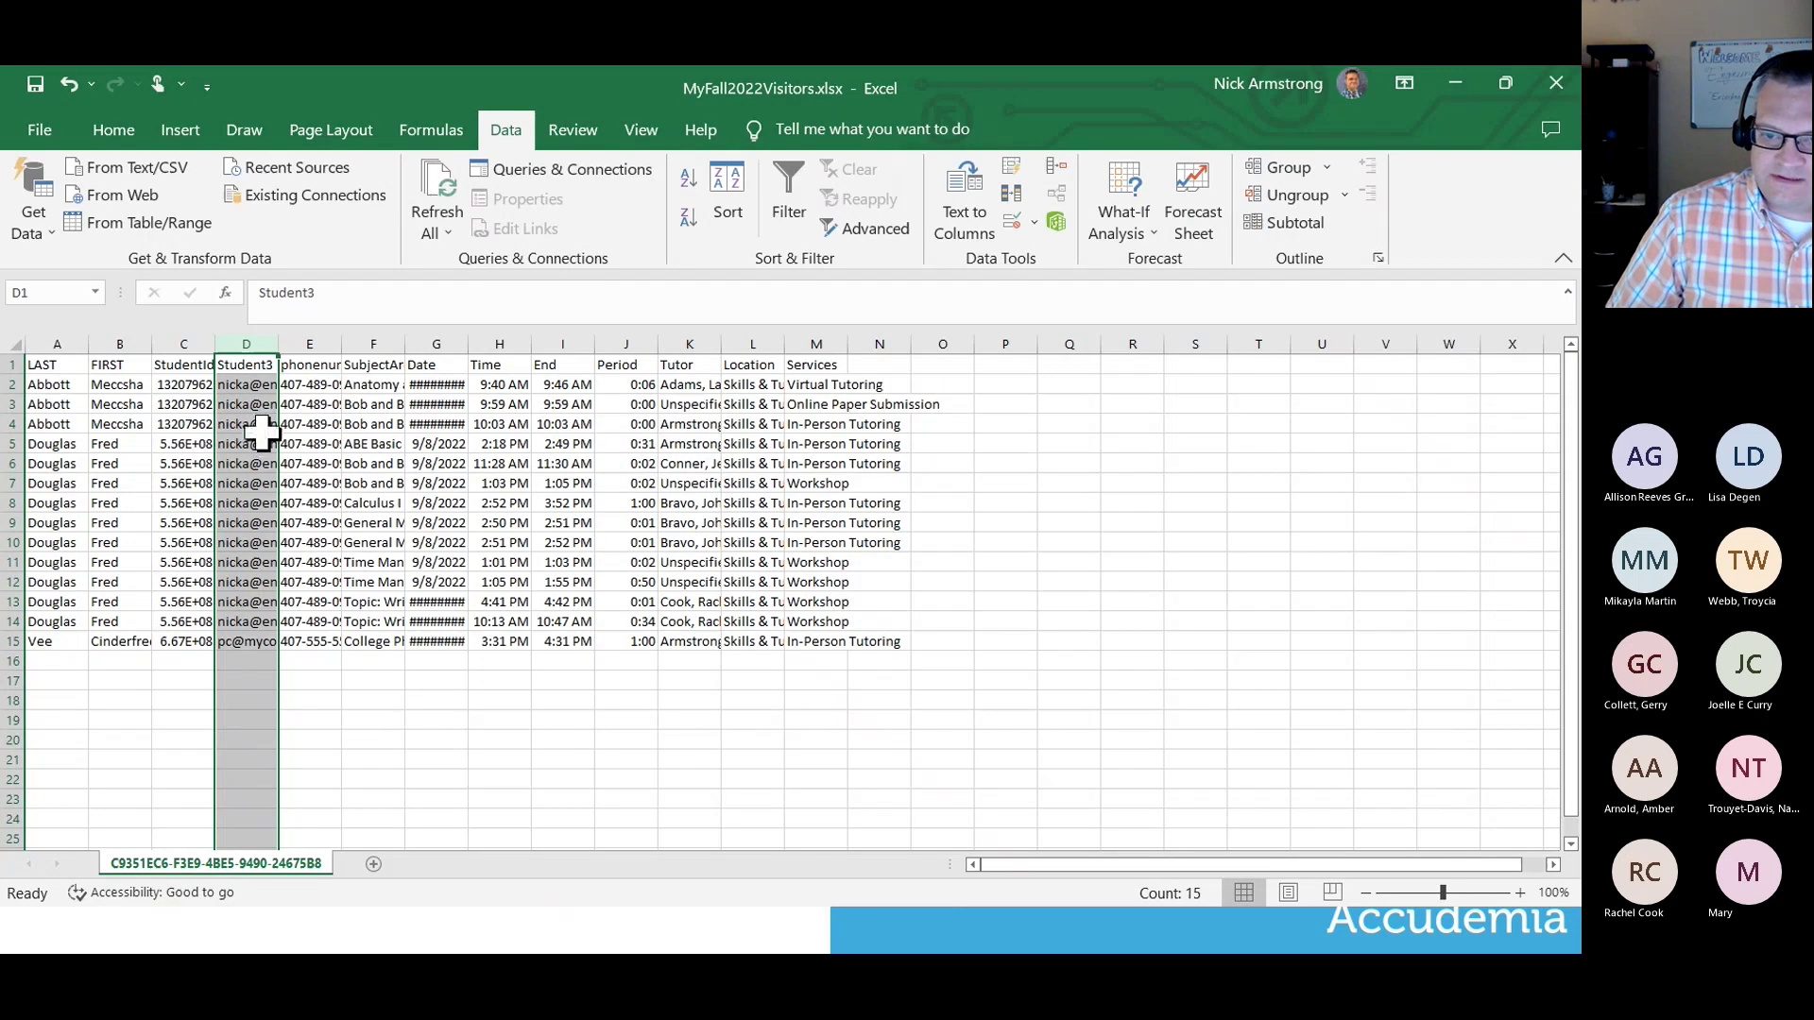
# Leave the Excel workbook, switch to Word and create a blank document.
pyautogui.click(184, 384)
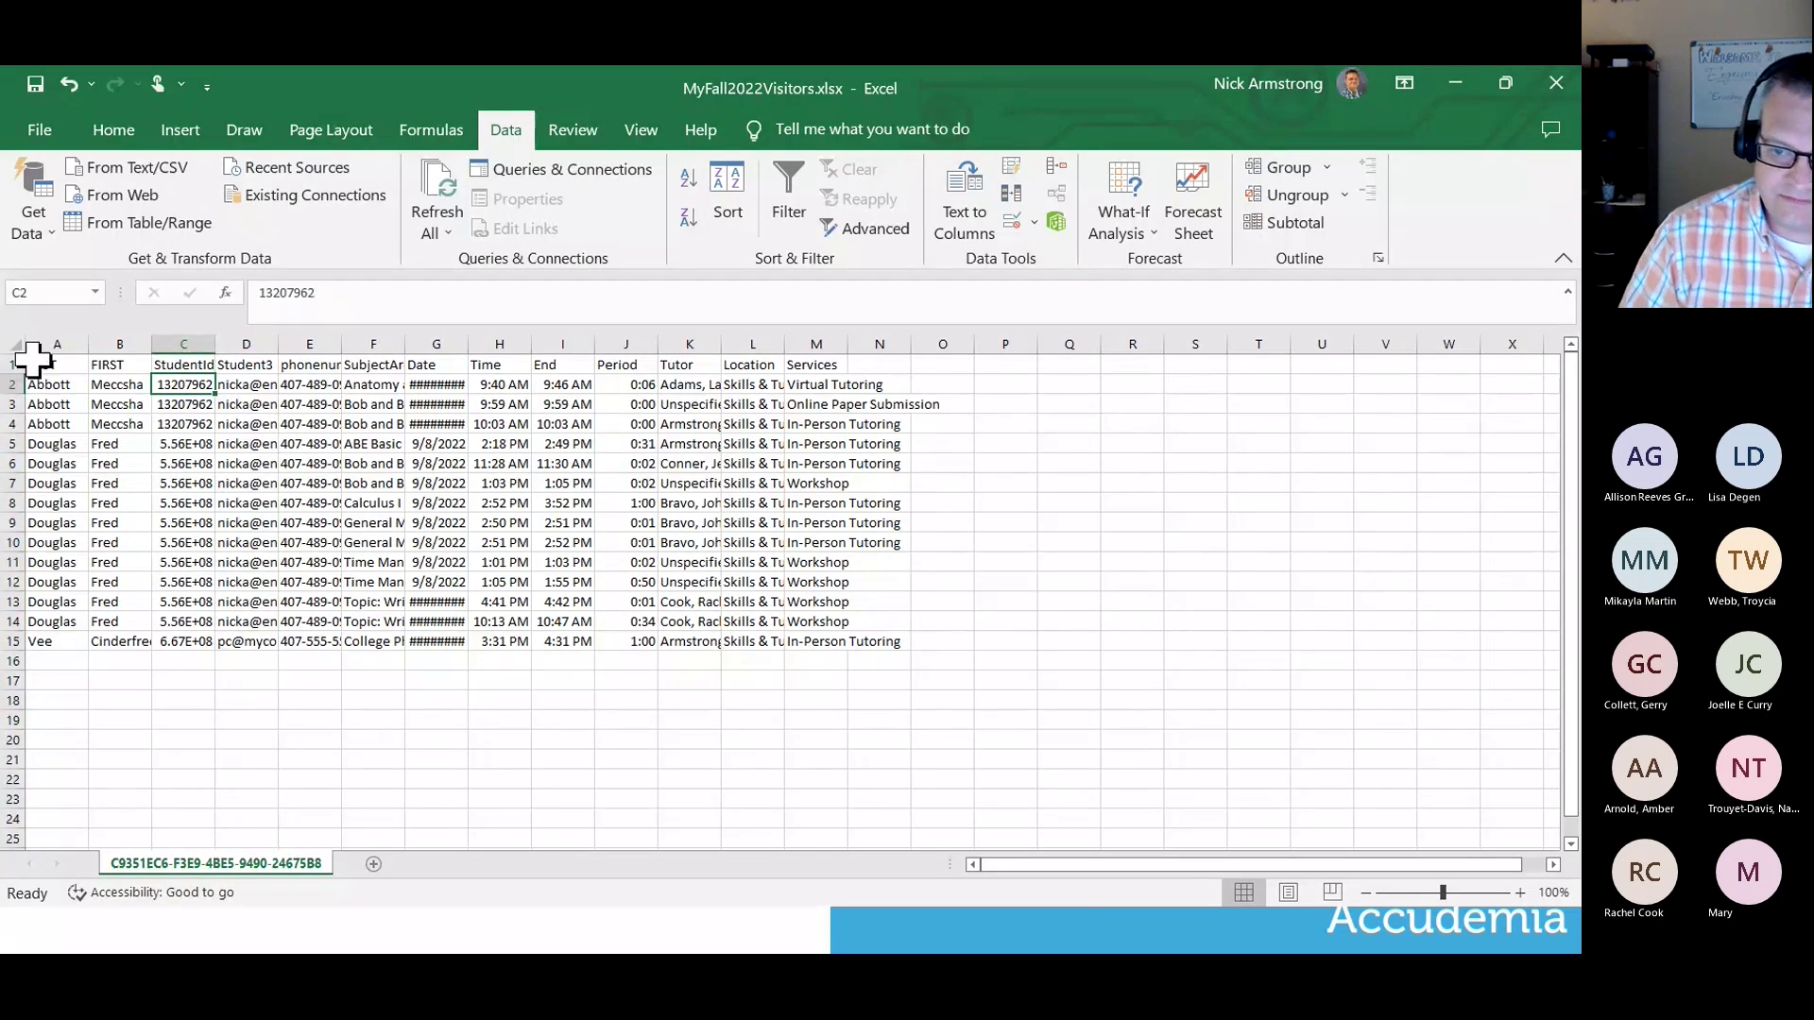
pyautogui.click(1455, 83)
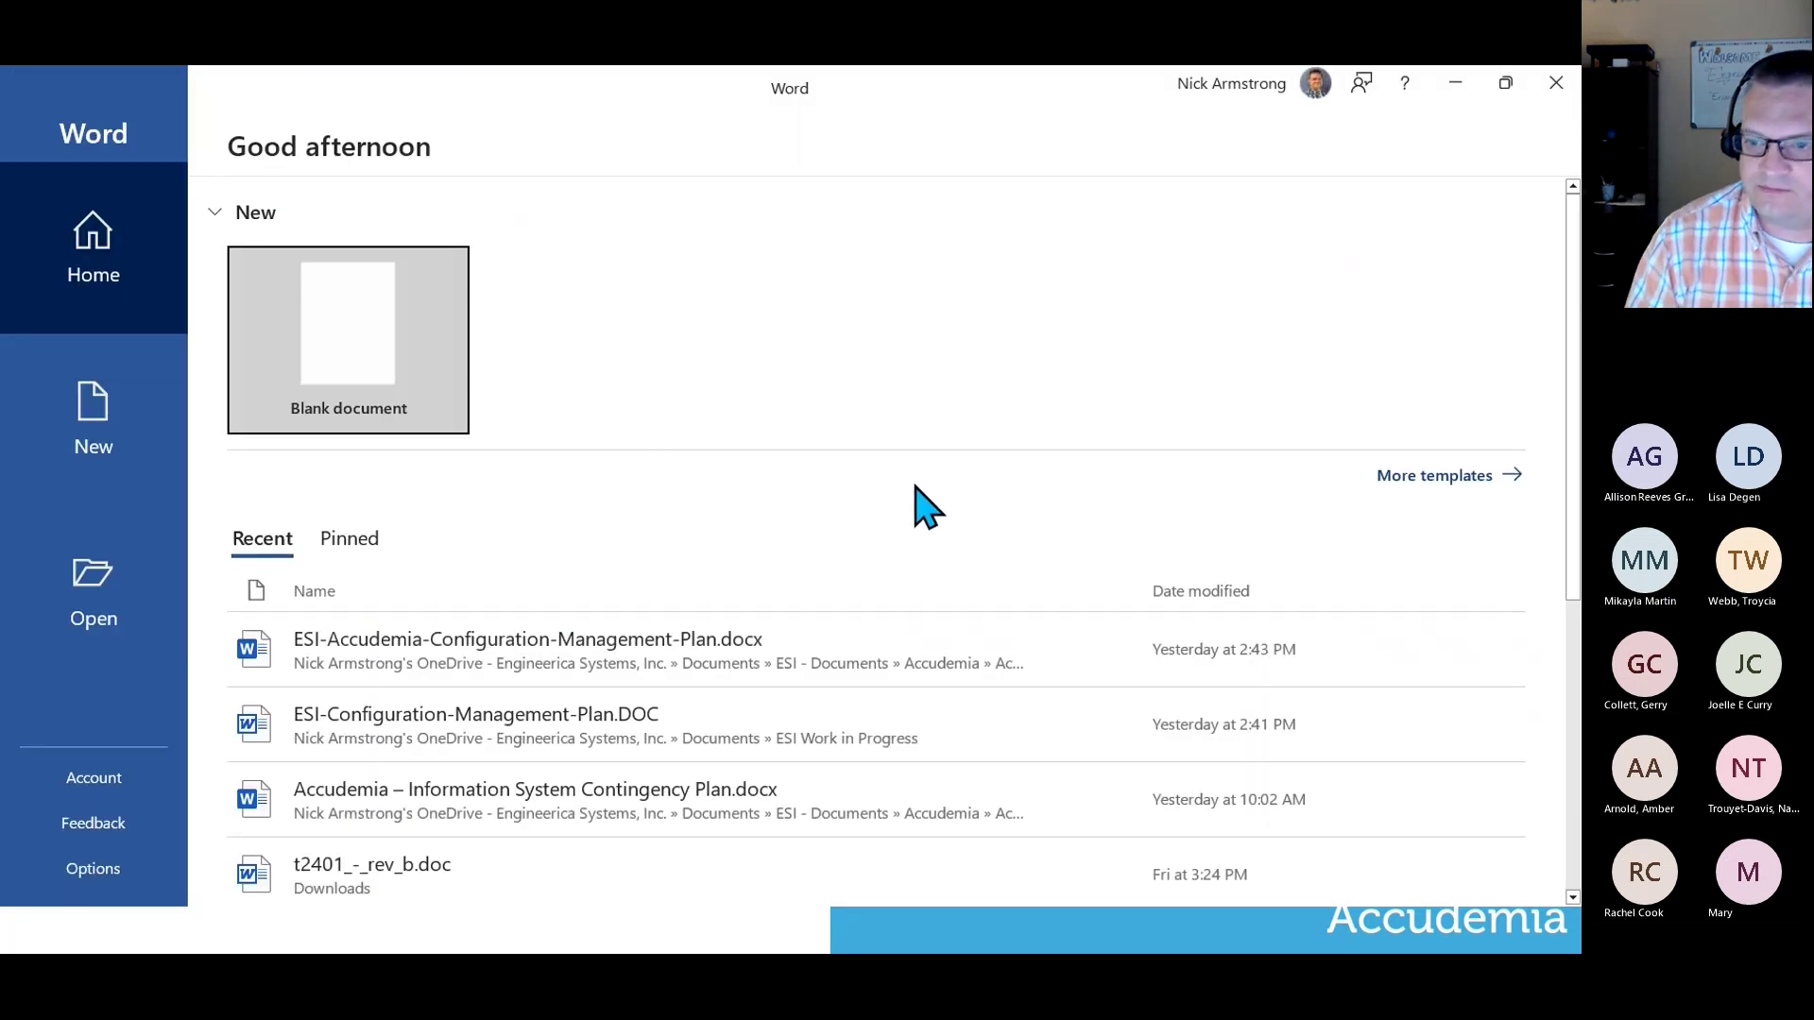
pyautogui.click(433, 380)
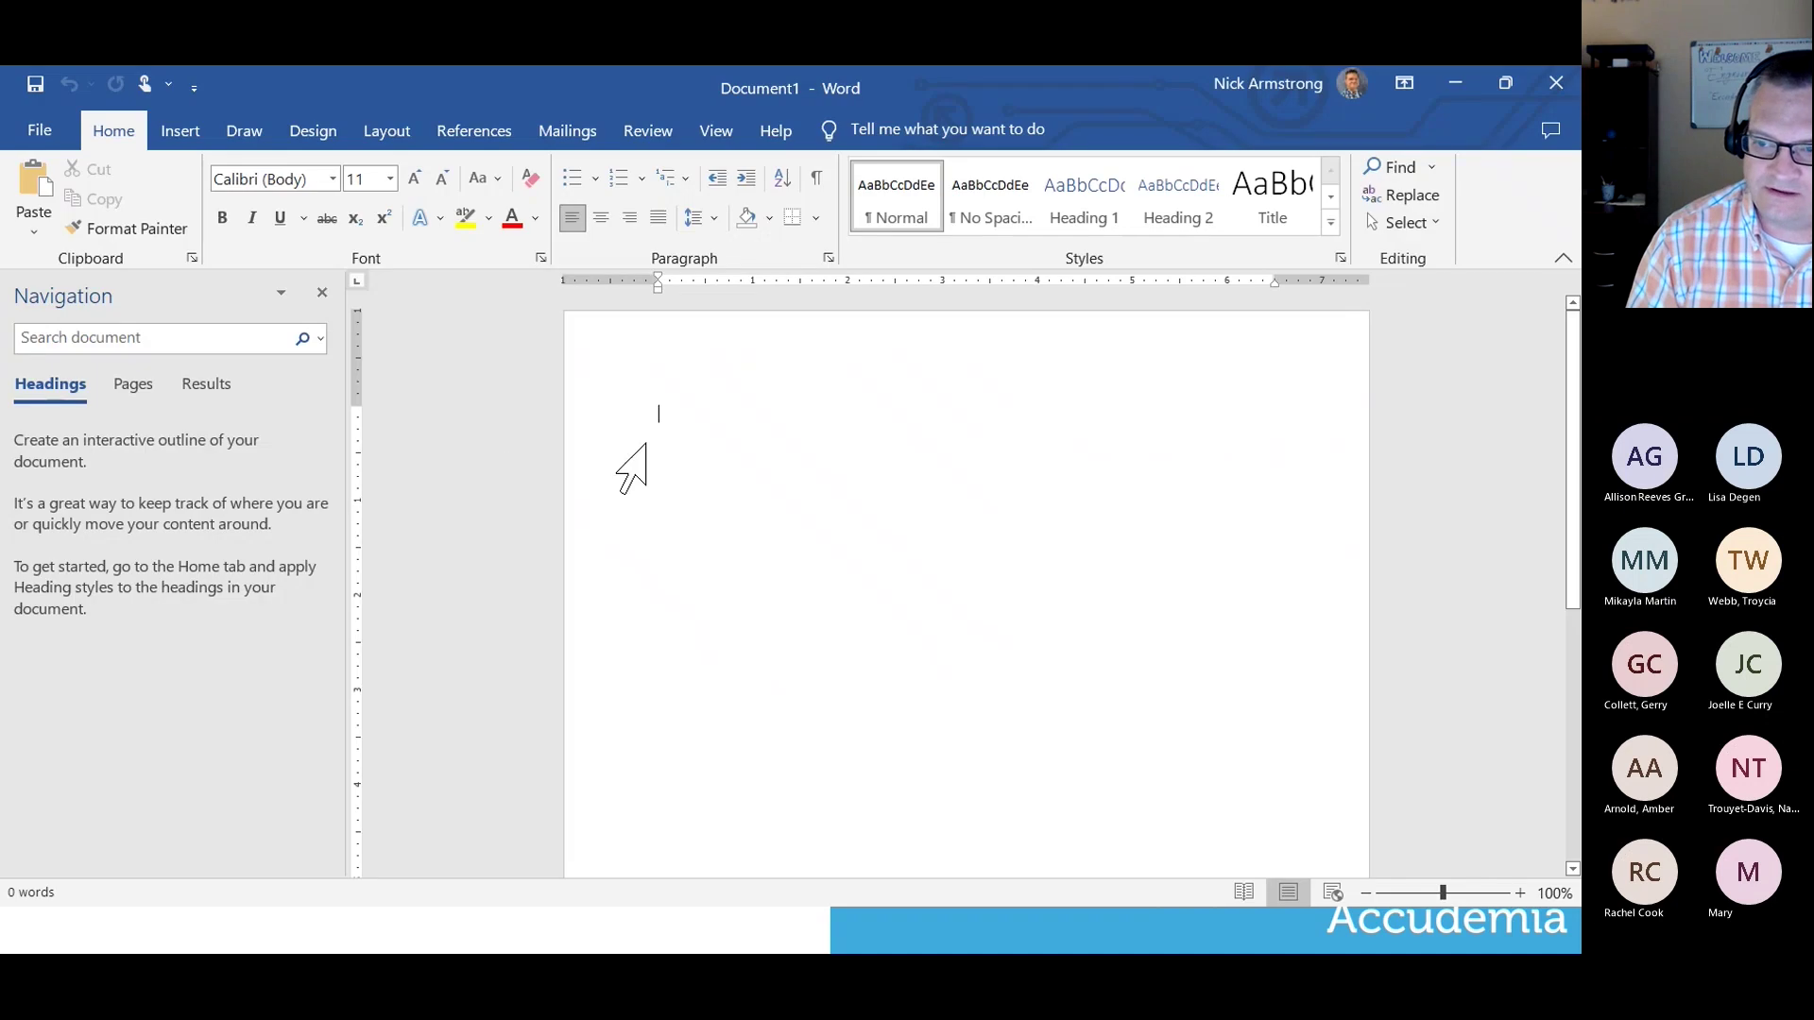
# Use the existing list MyFall2022Visitors.xlsx from C:\MyCenterReports as the mail merge recipients, with the first row as column headers.
pyautogui.click(586, 138)
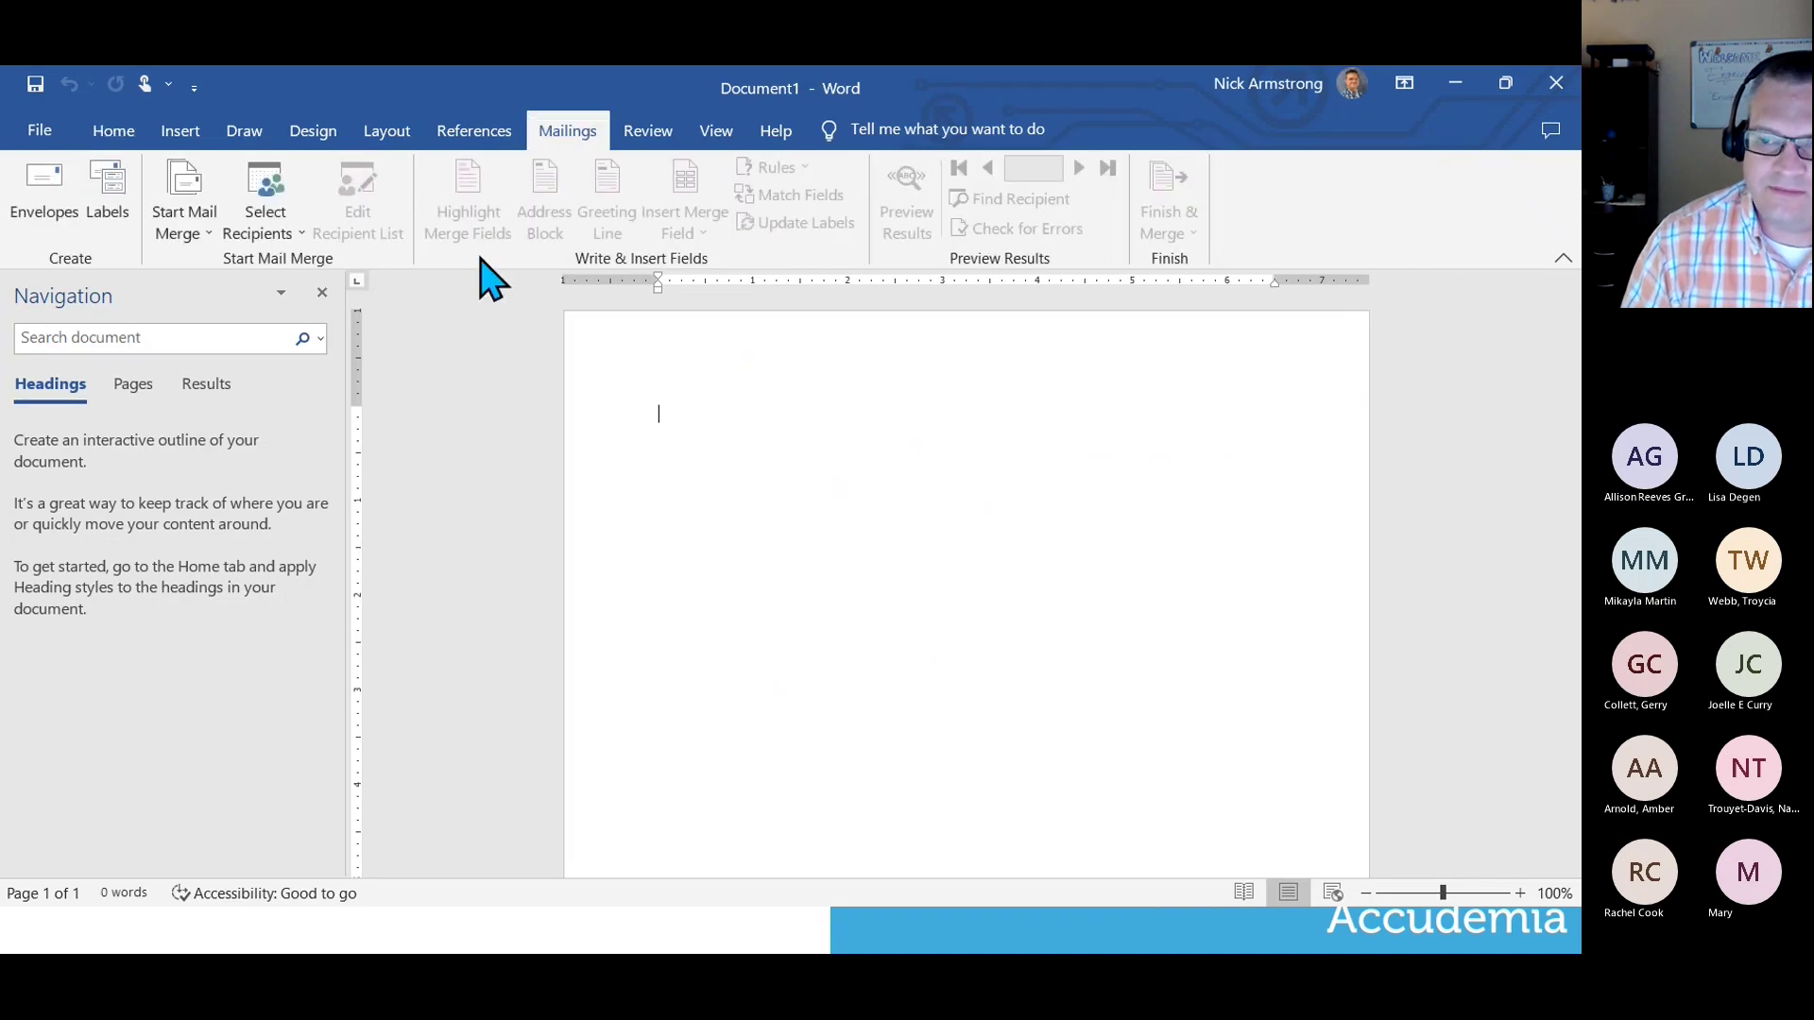
pyautogui.click(296, 236)
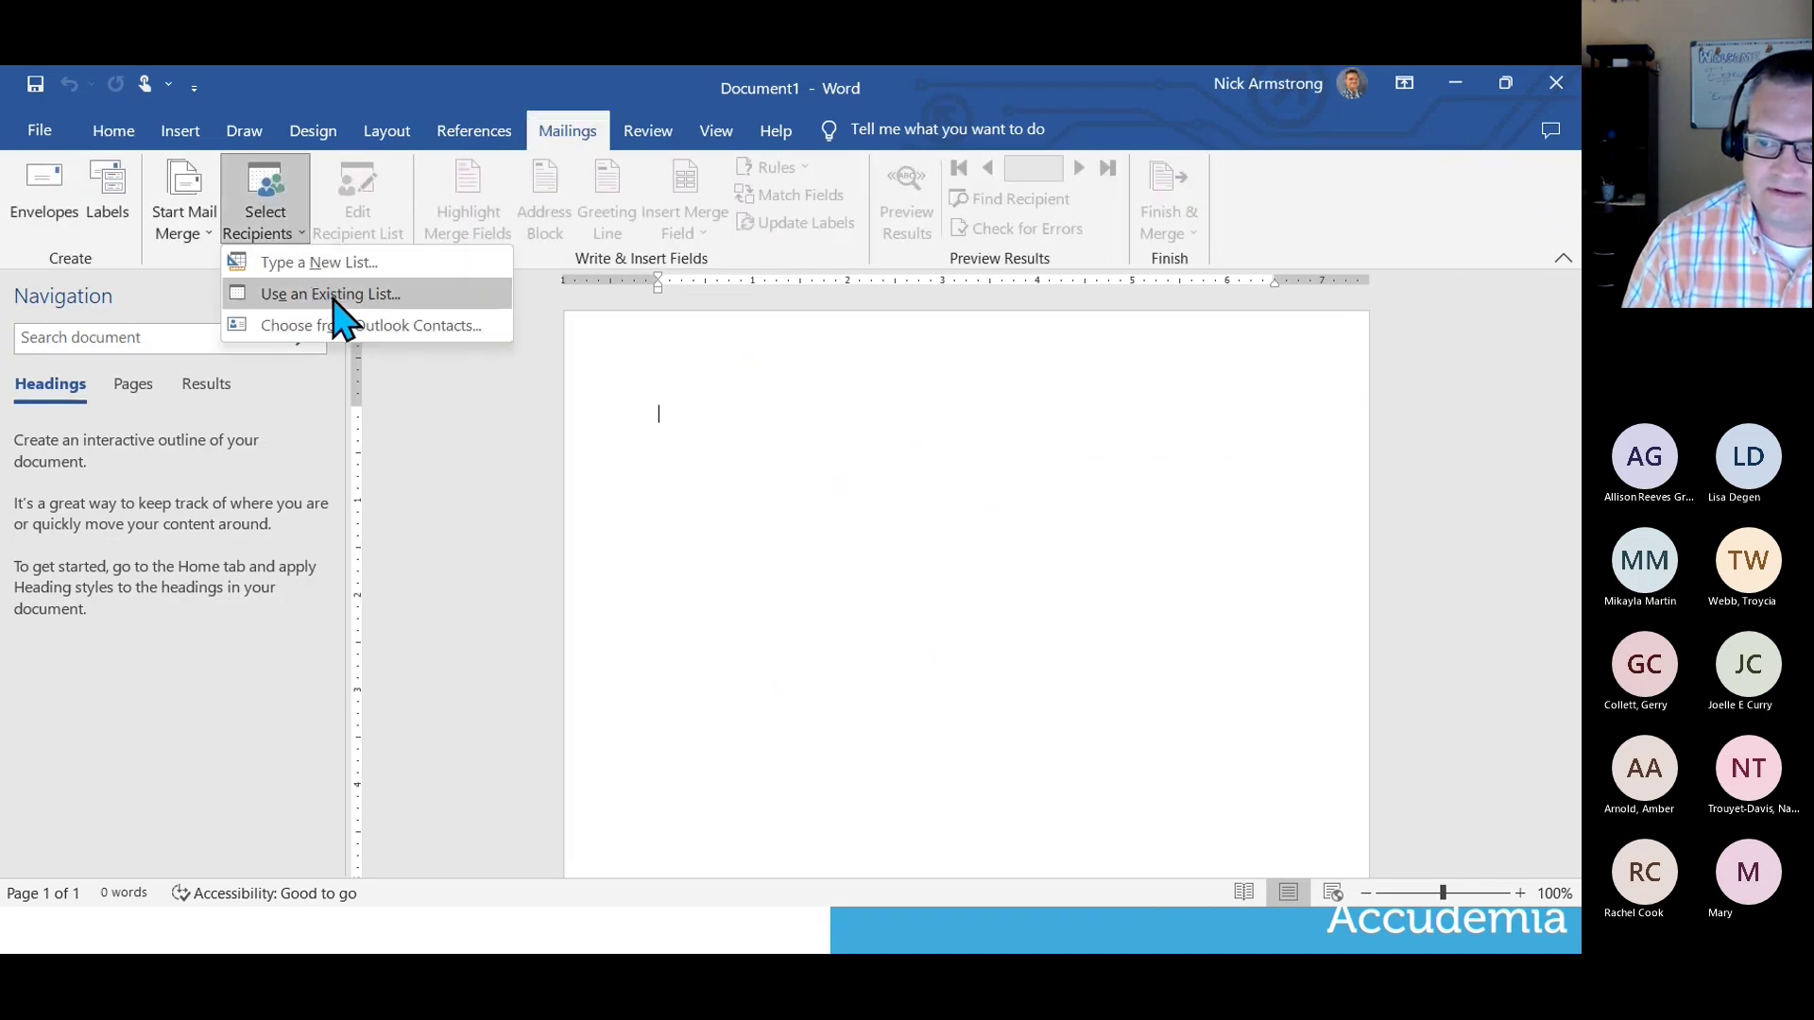
pyautogui.click(332, 295)
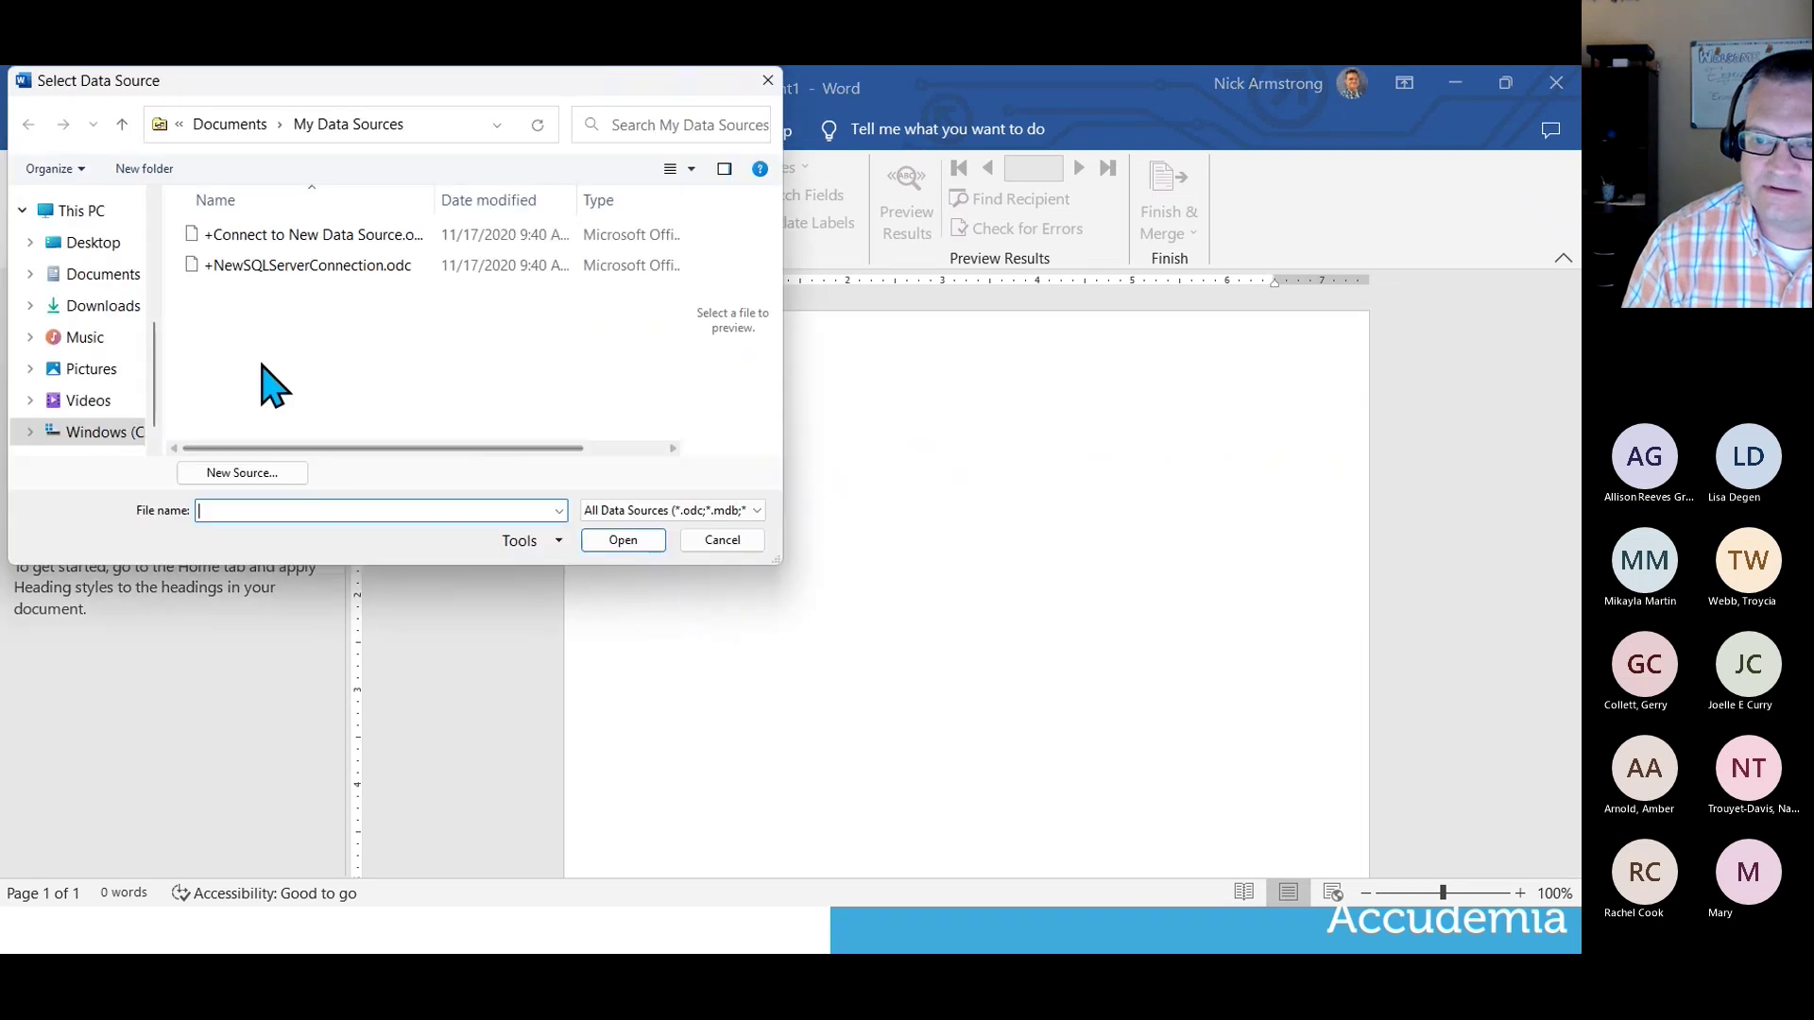
pyautogui.click(102, 432)
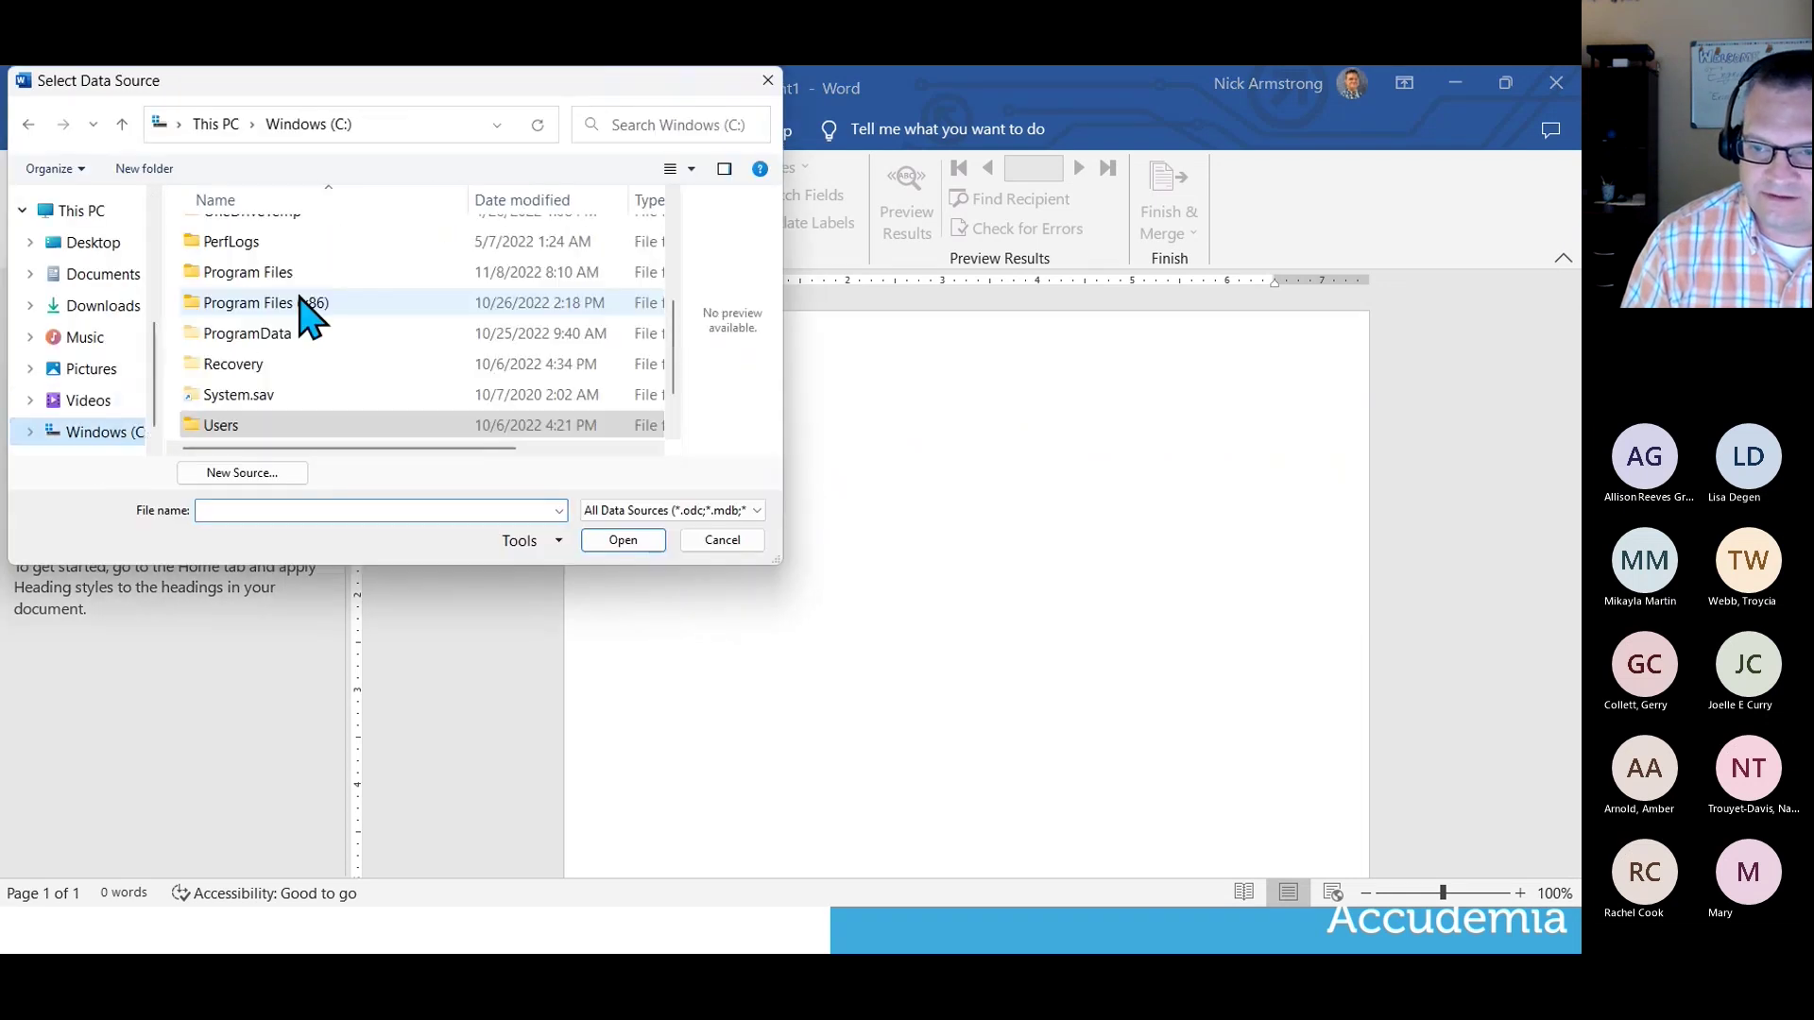
pyautogui.scroll(2, 289, 383)
pyautogui.click(248, 355)
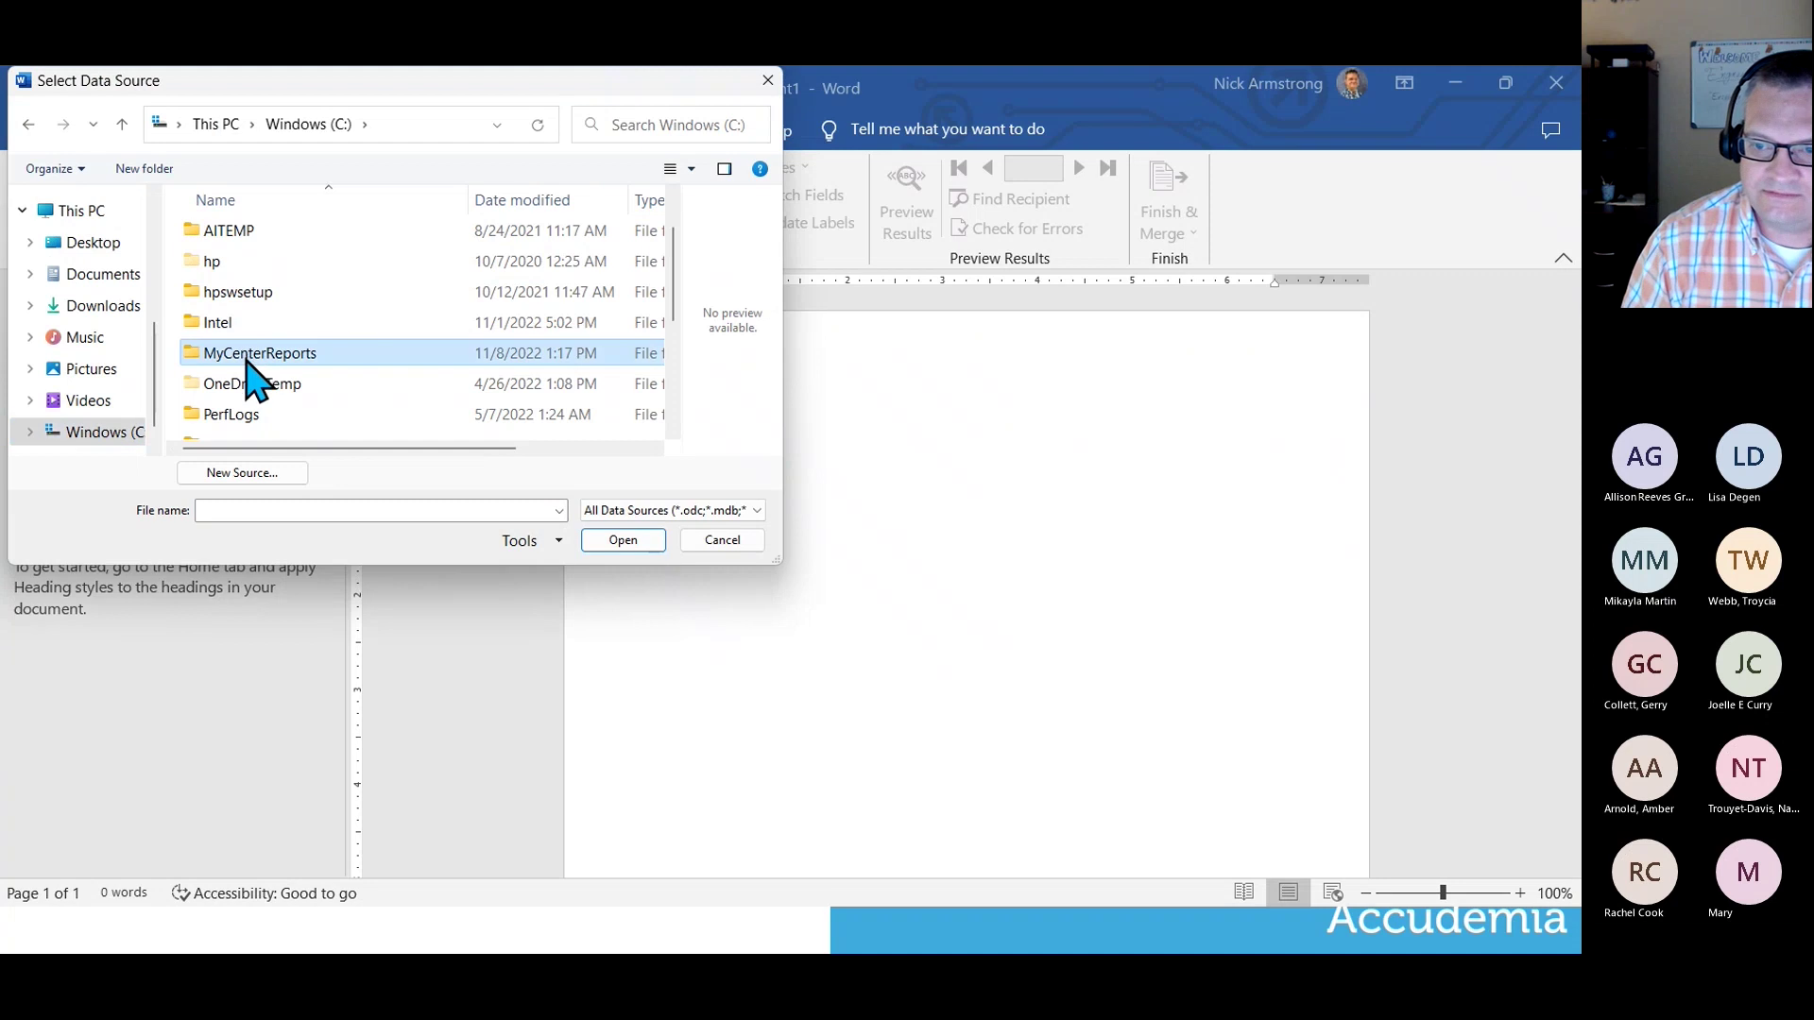
pyautogui.doubleClick(248, 358)
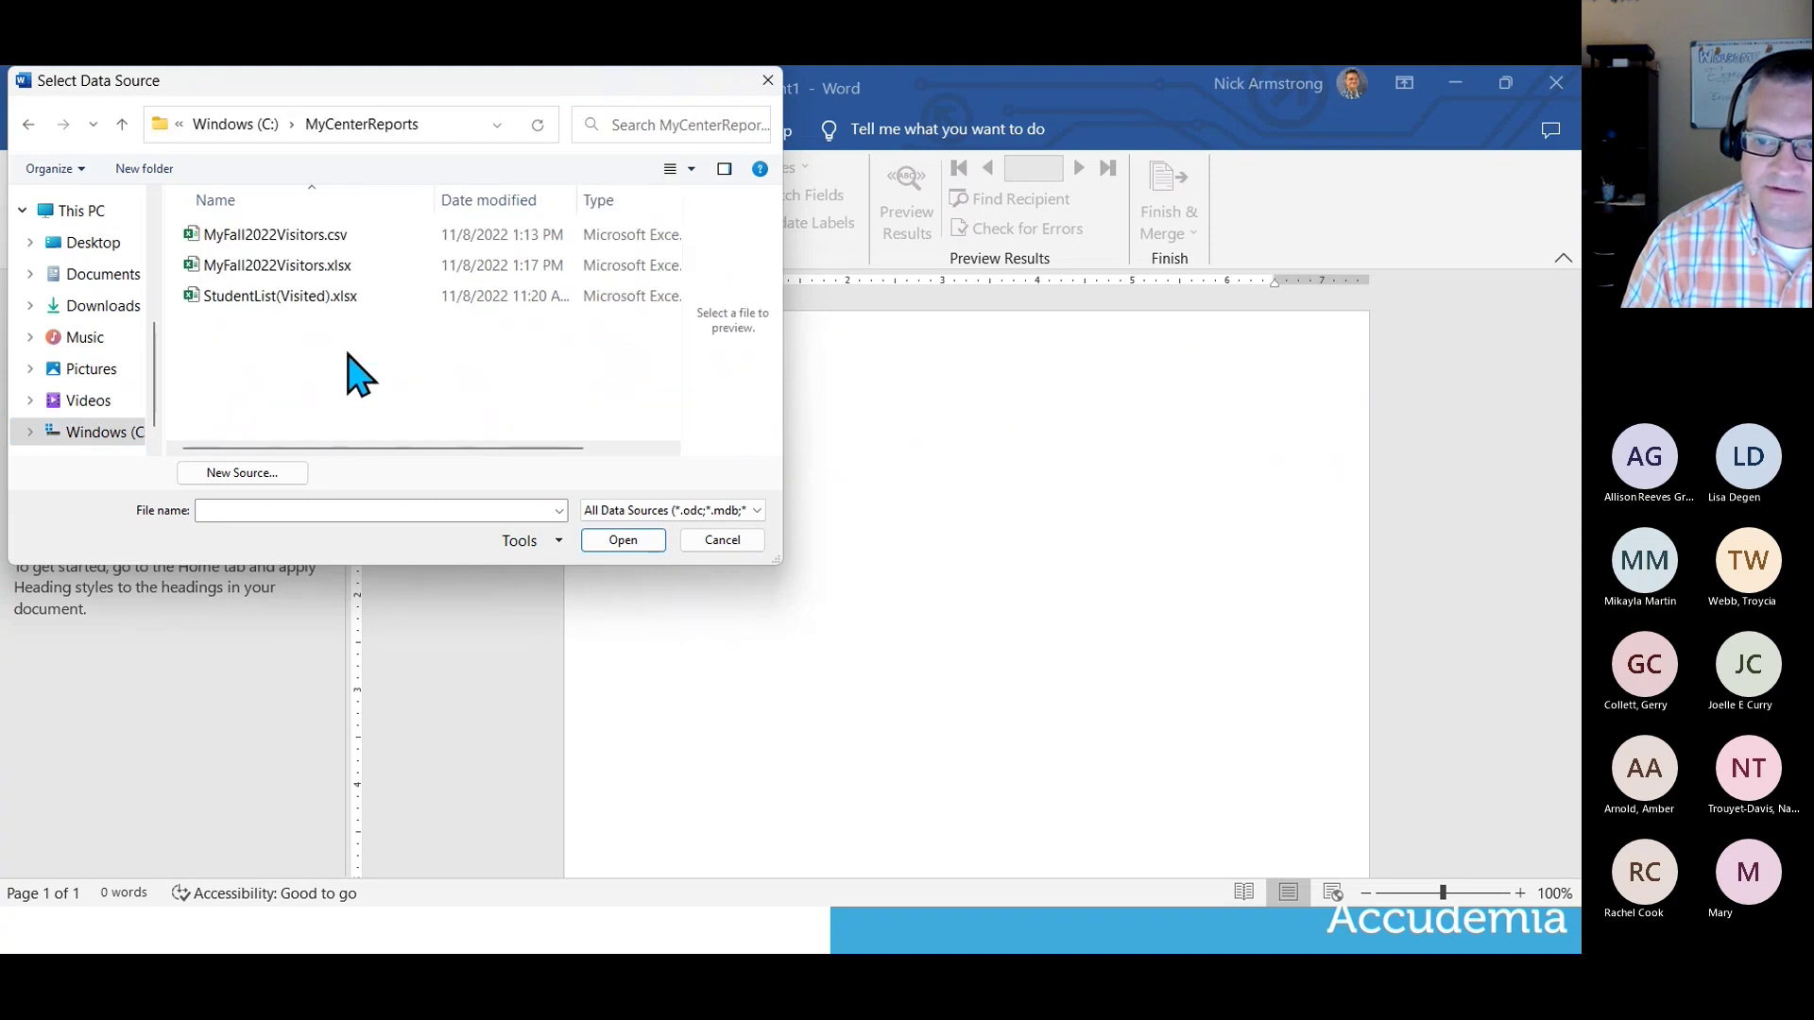
pyautogui.click(257, 274)
pyautogui.click(633, 547)
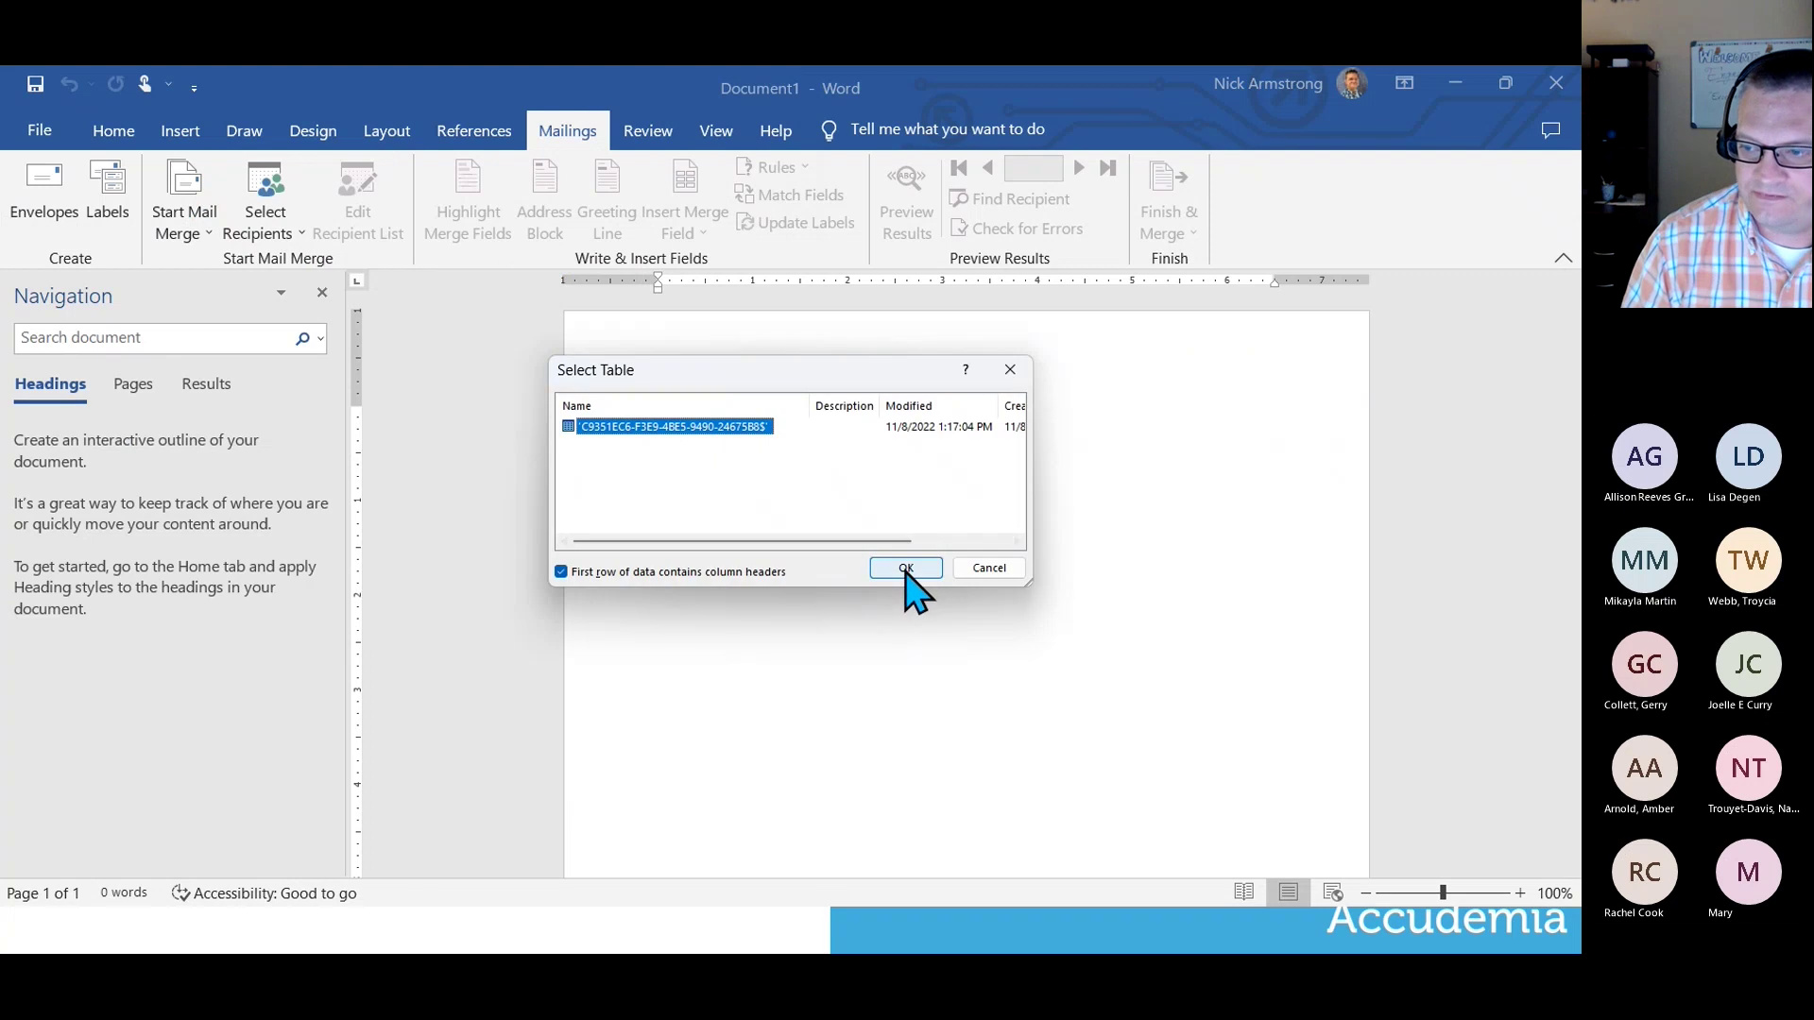
pyautogui.click(905, 567)
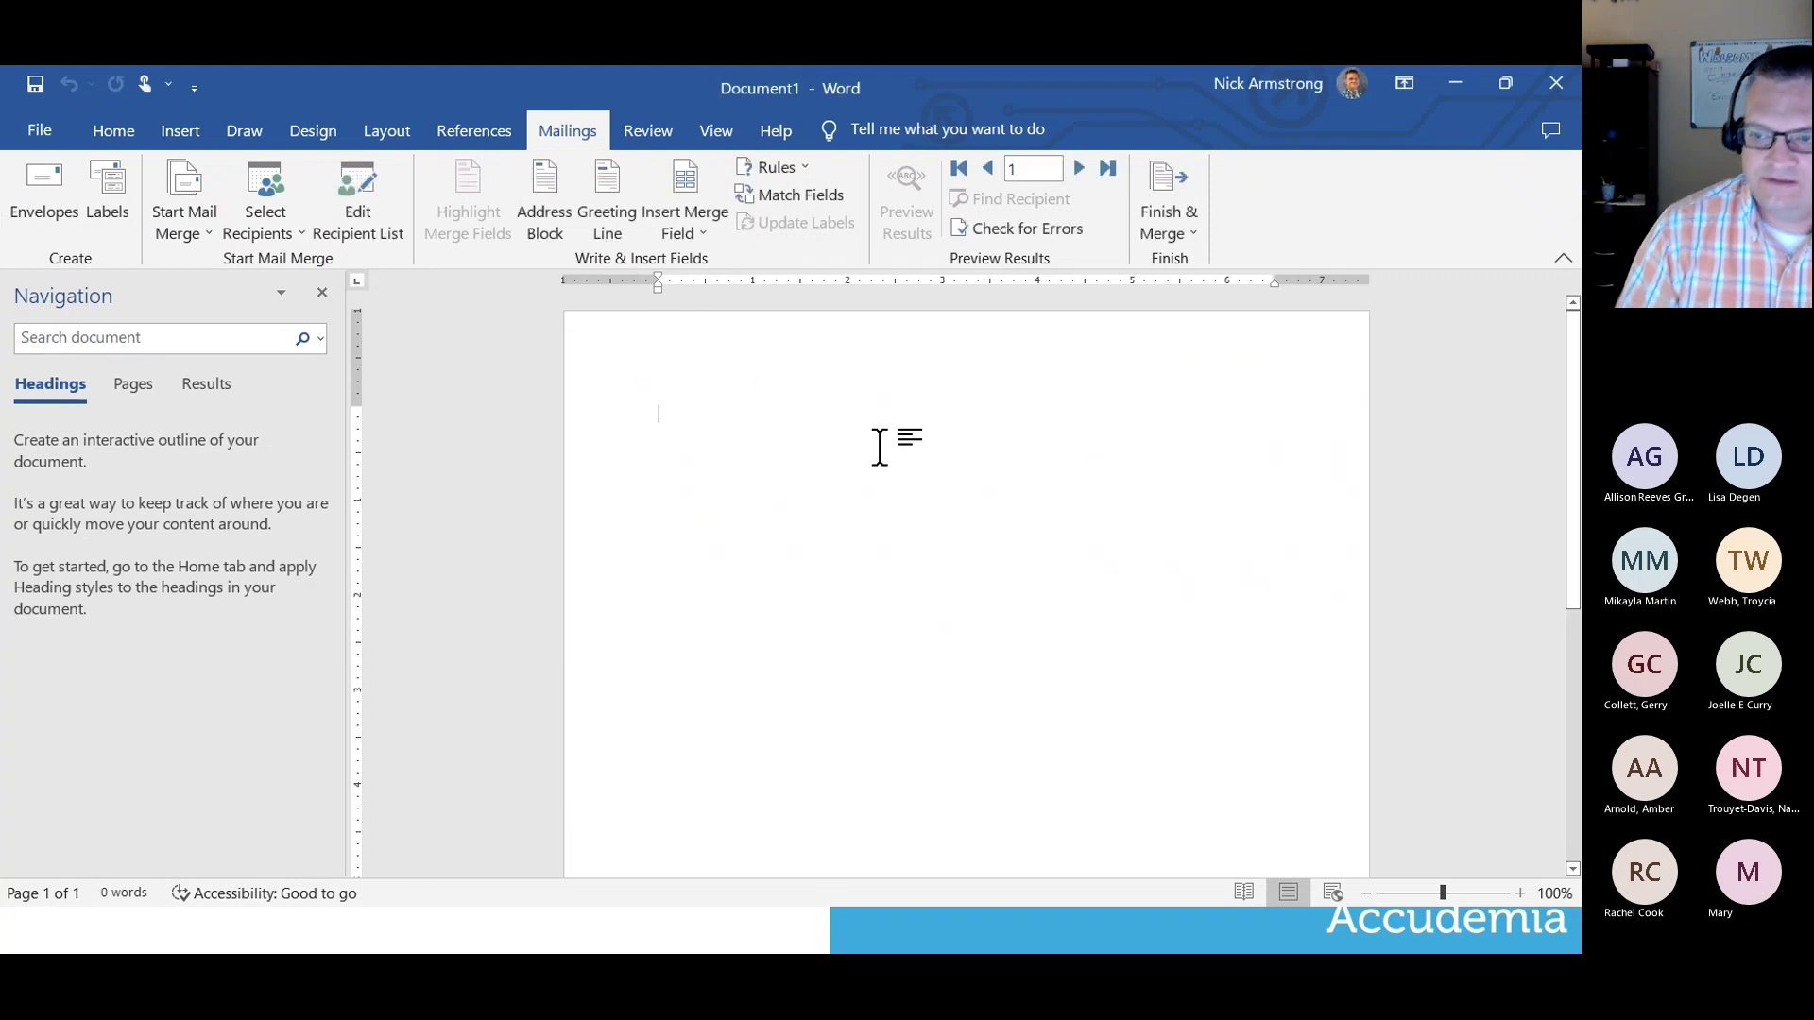
# Write the greeting "Hello" followed by the FIRST merge field at the start of the document.
pyautogui.write('Hello')
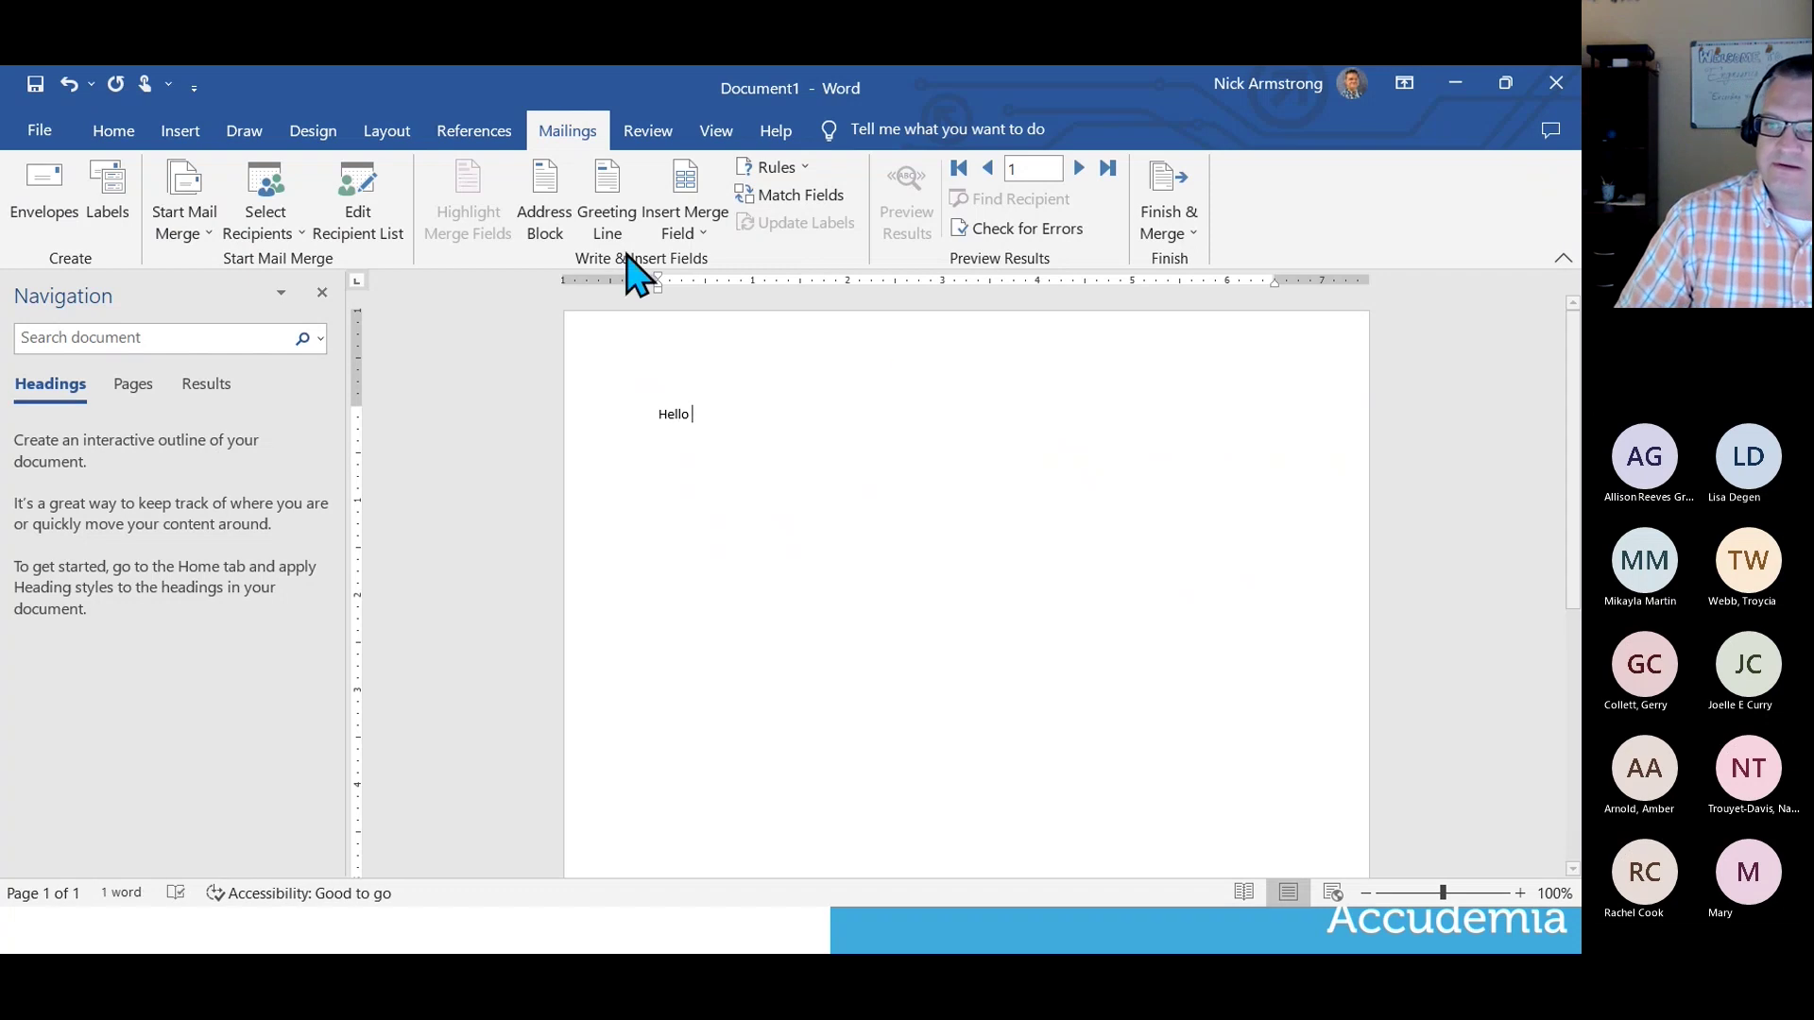
pyautogui.click(685, 243)
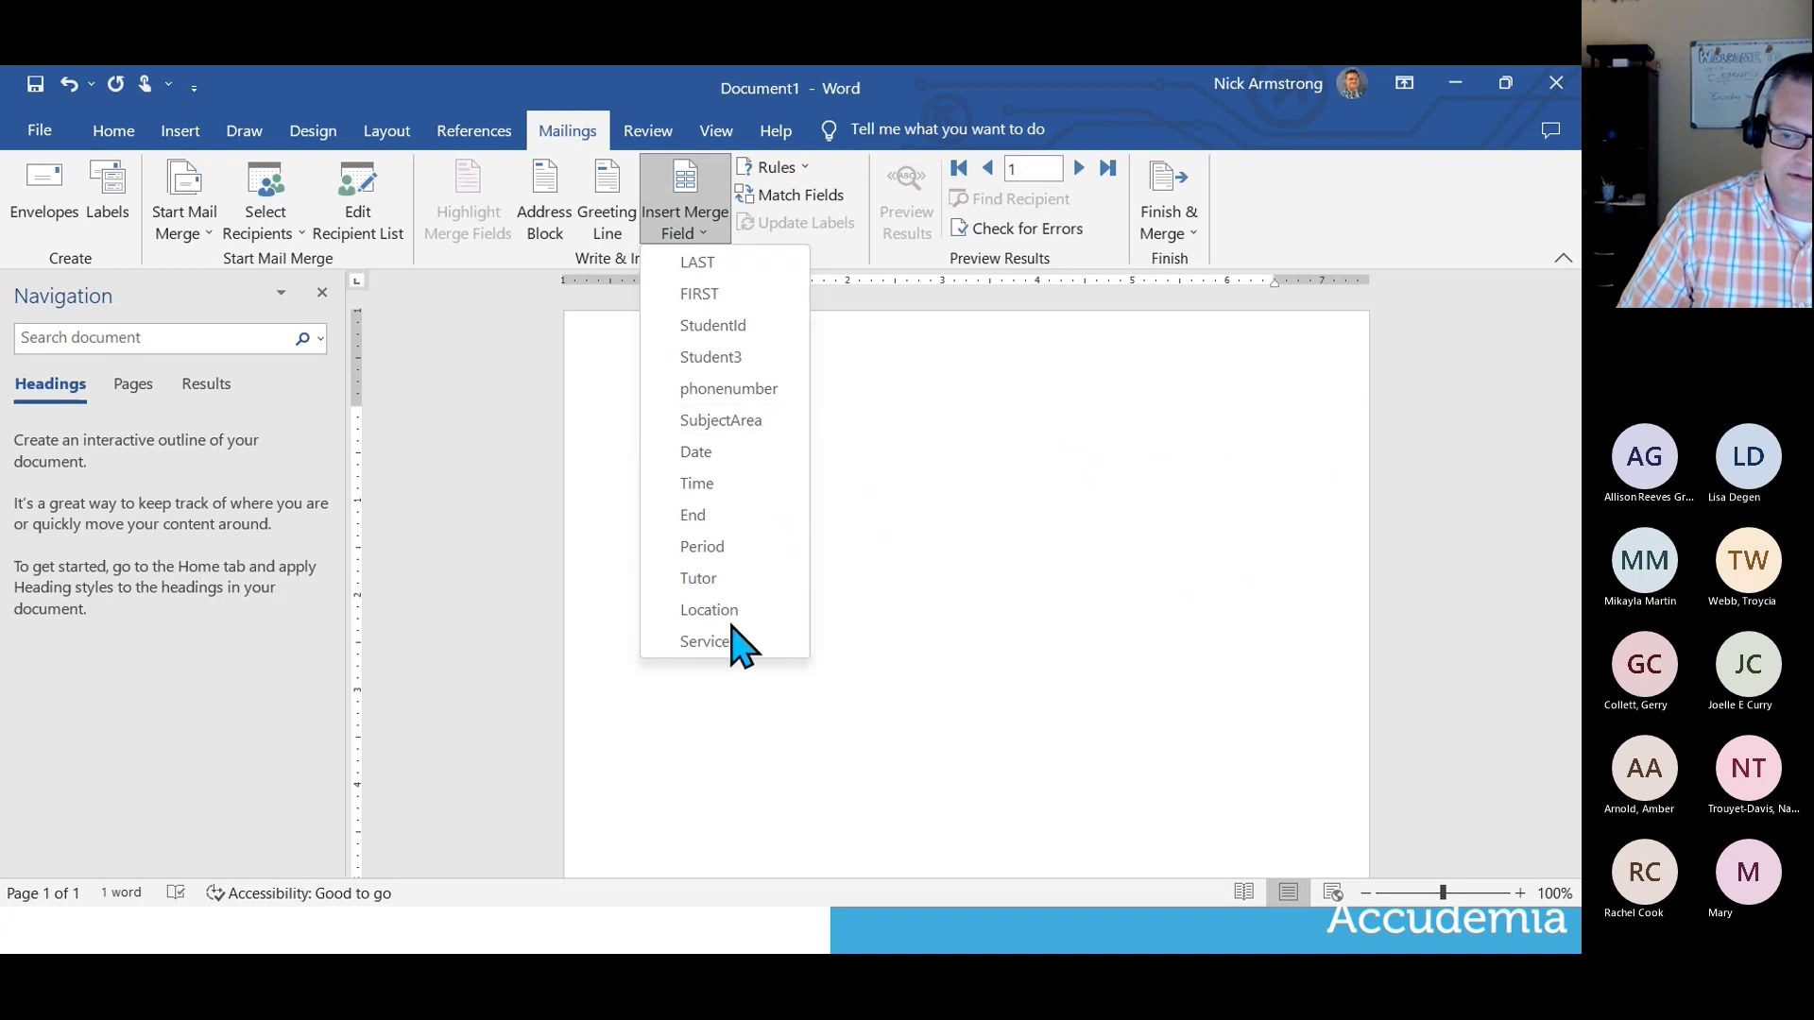
pyautogui.click(722, 293)
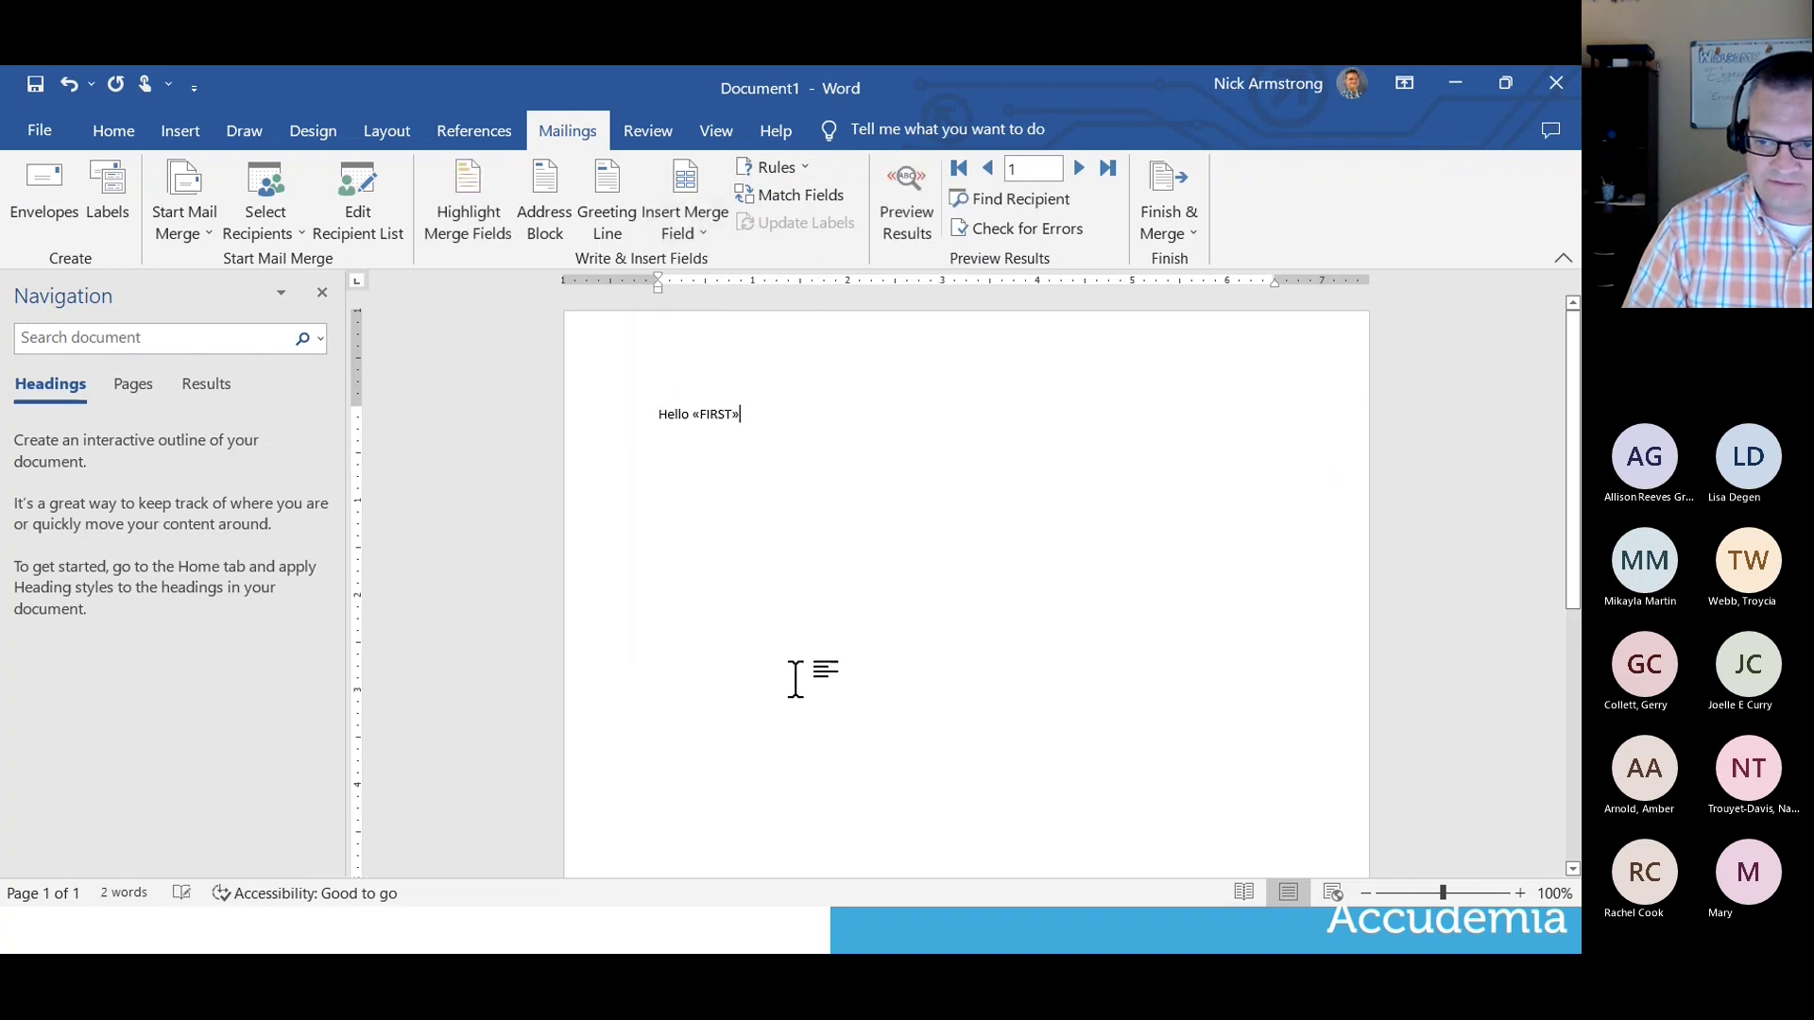
# Add a comma and the lines "I just wanted to let you know about a special event happening:", "Details", "Hope to see you there!", "The Success Center Staff".
pyautogui.write(',')
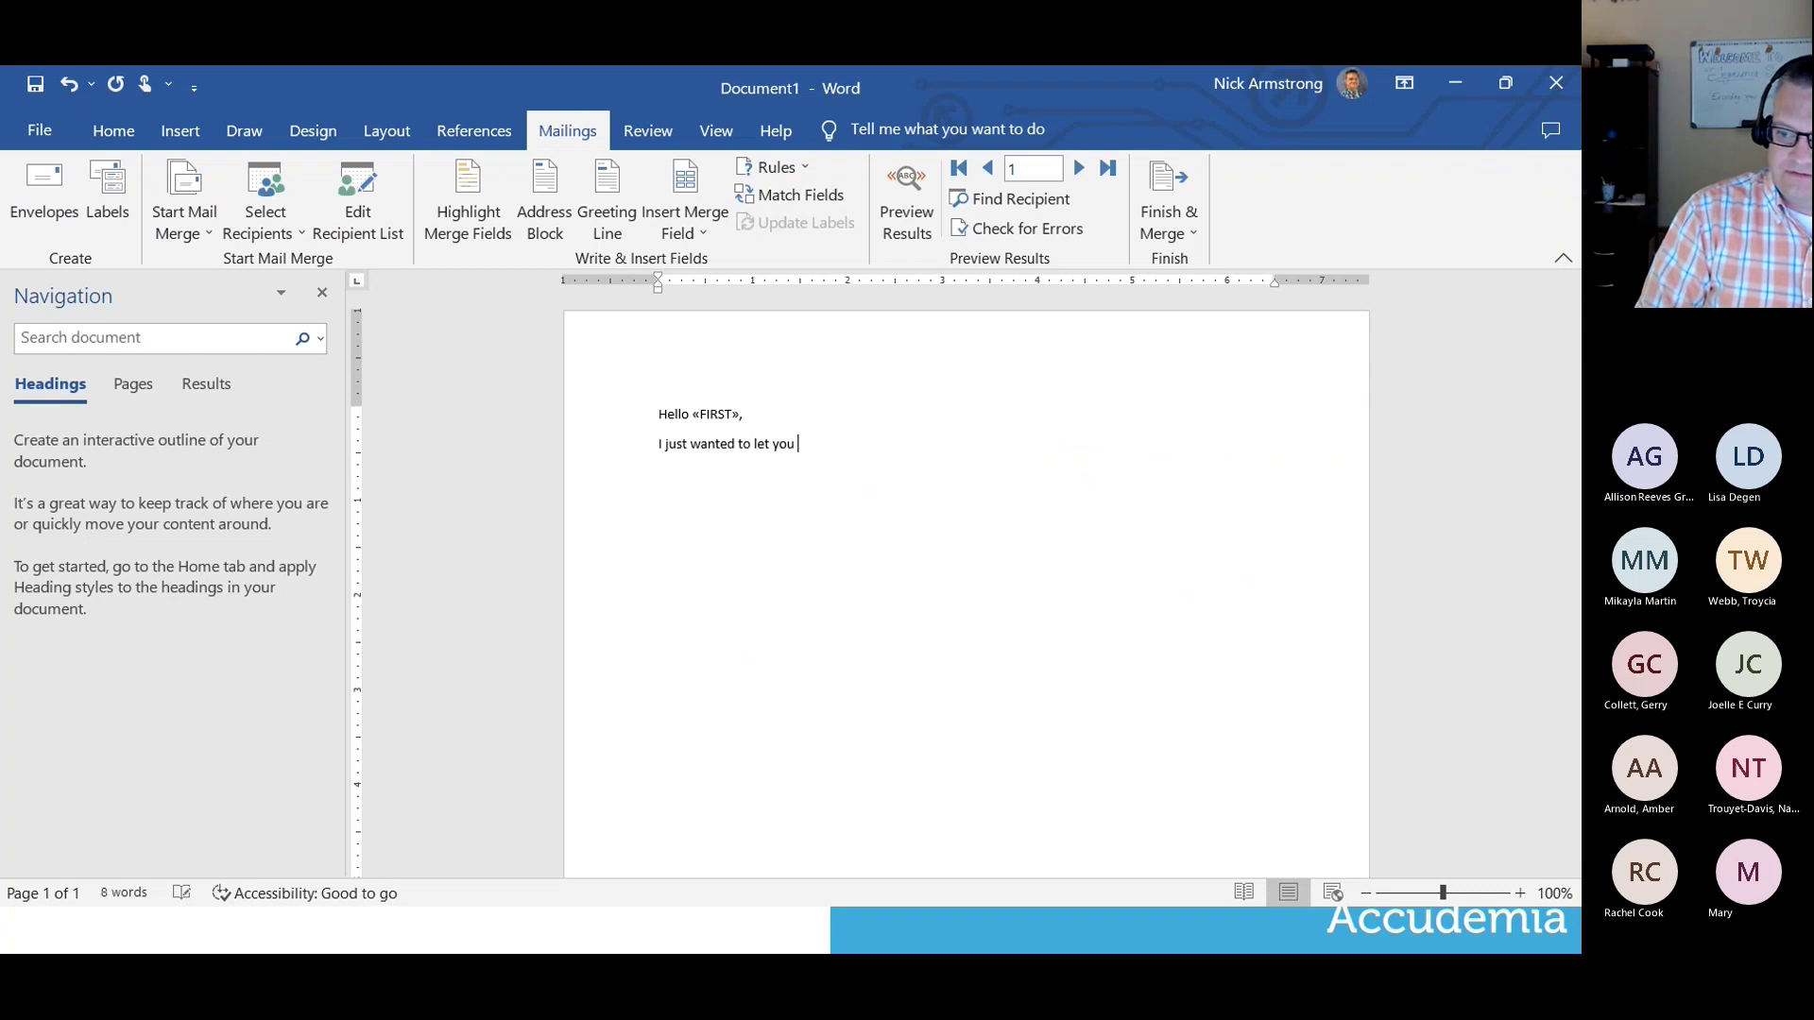
pyautogui.write('s')
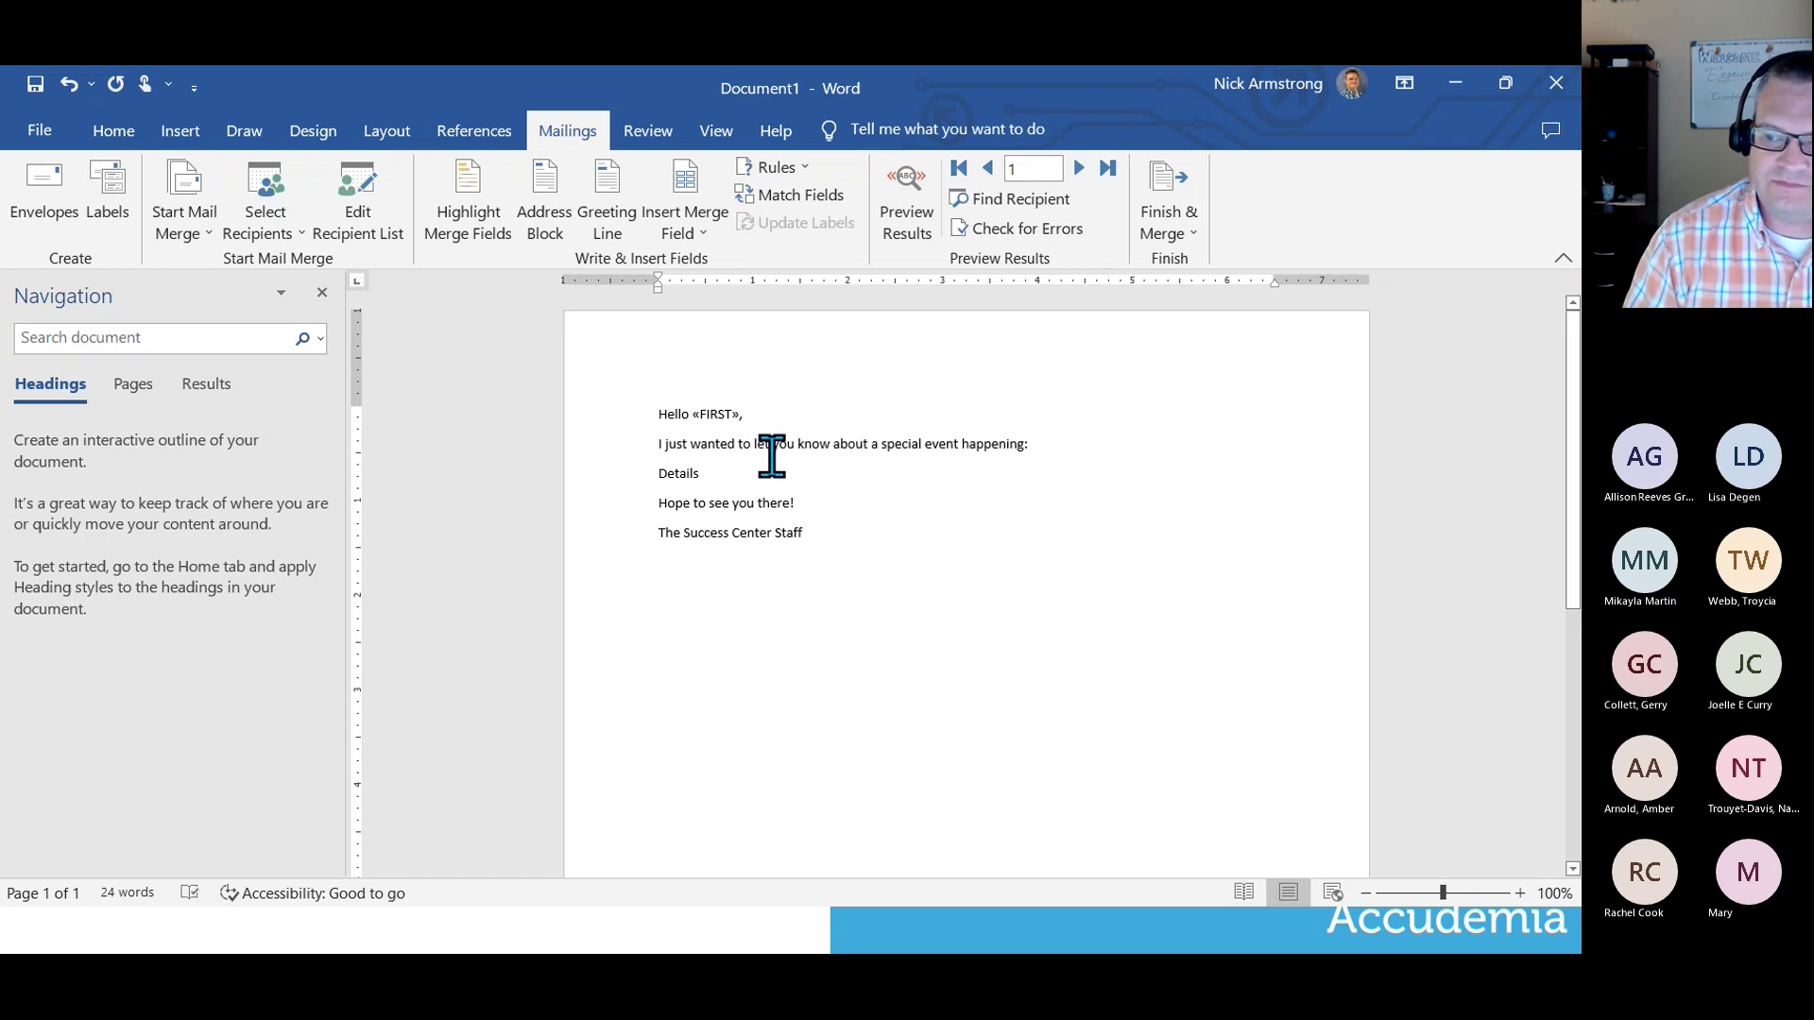
pyautogui.click(720, 463)
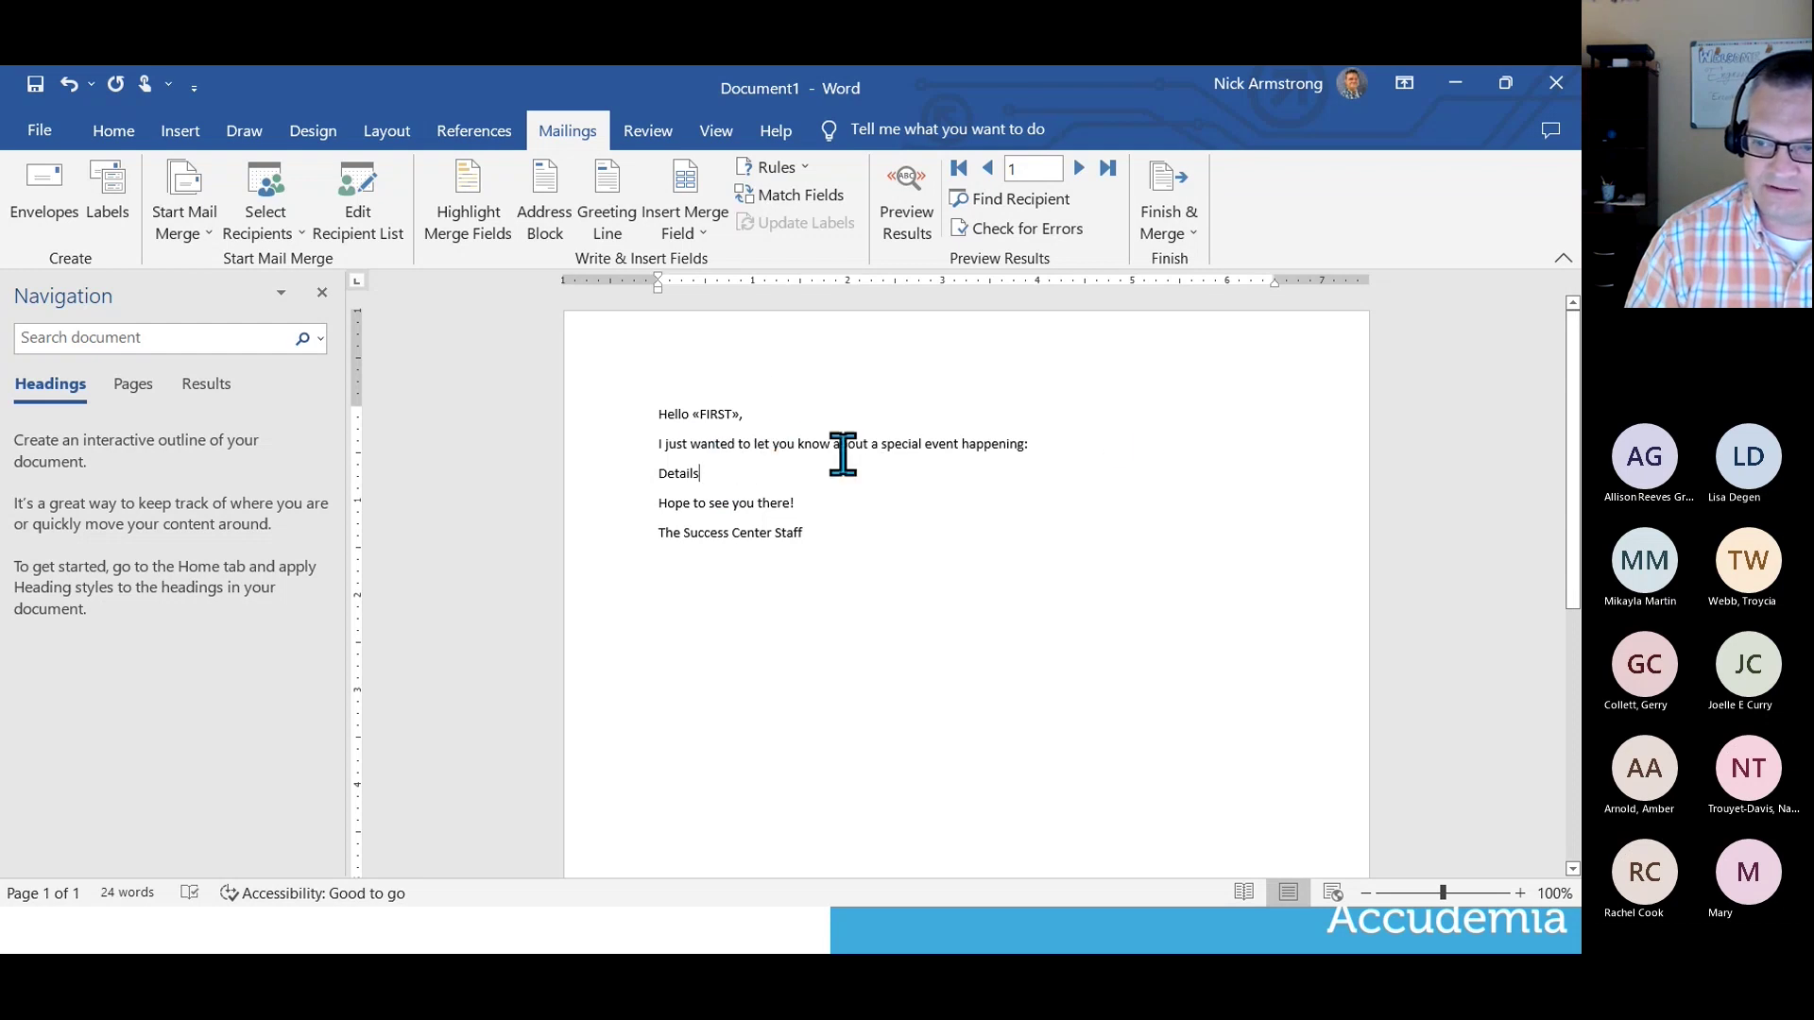
# Insert "know you came in for", the Services merge field and "and" between "I" and "just wanted" in the letter's opening sentence.
pyautogui.click(665, 444)
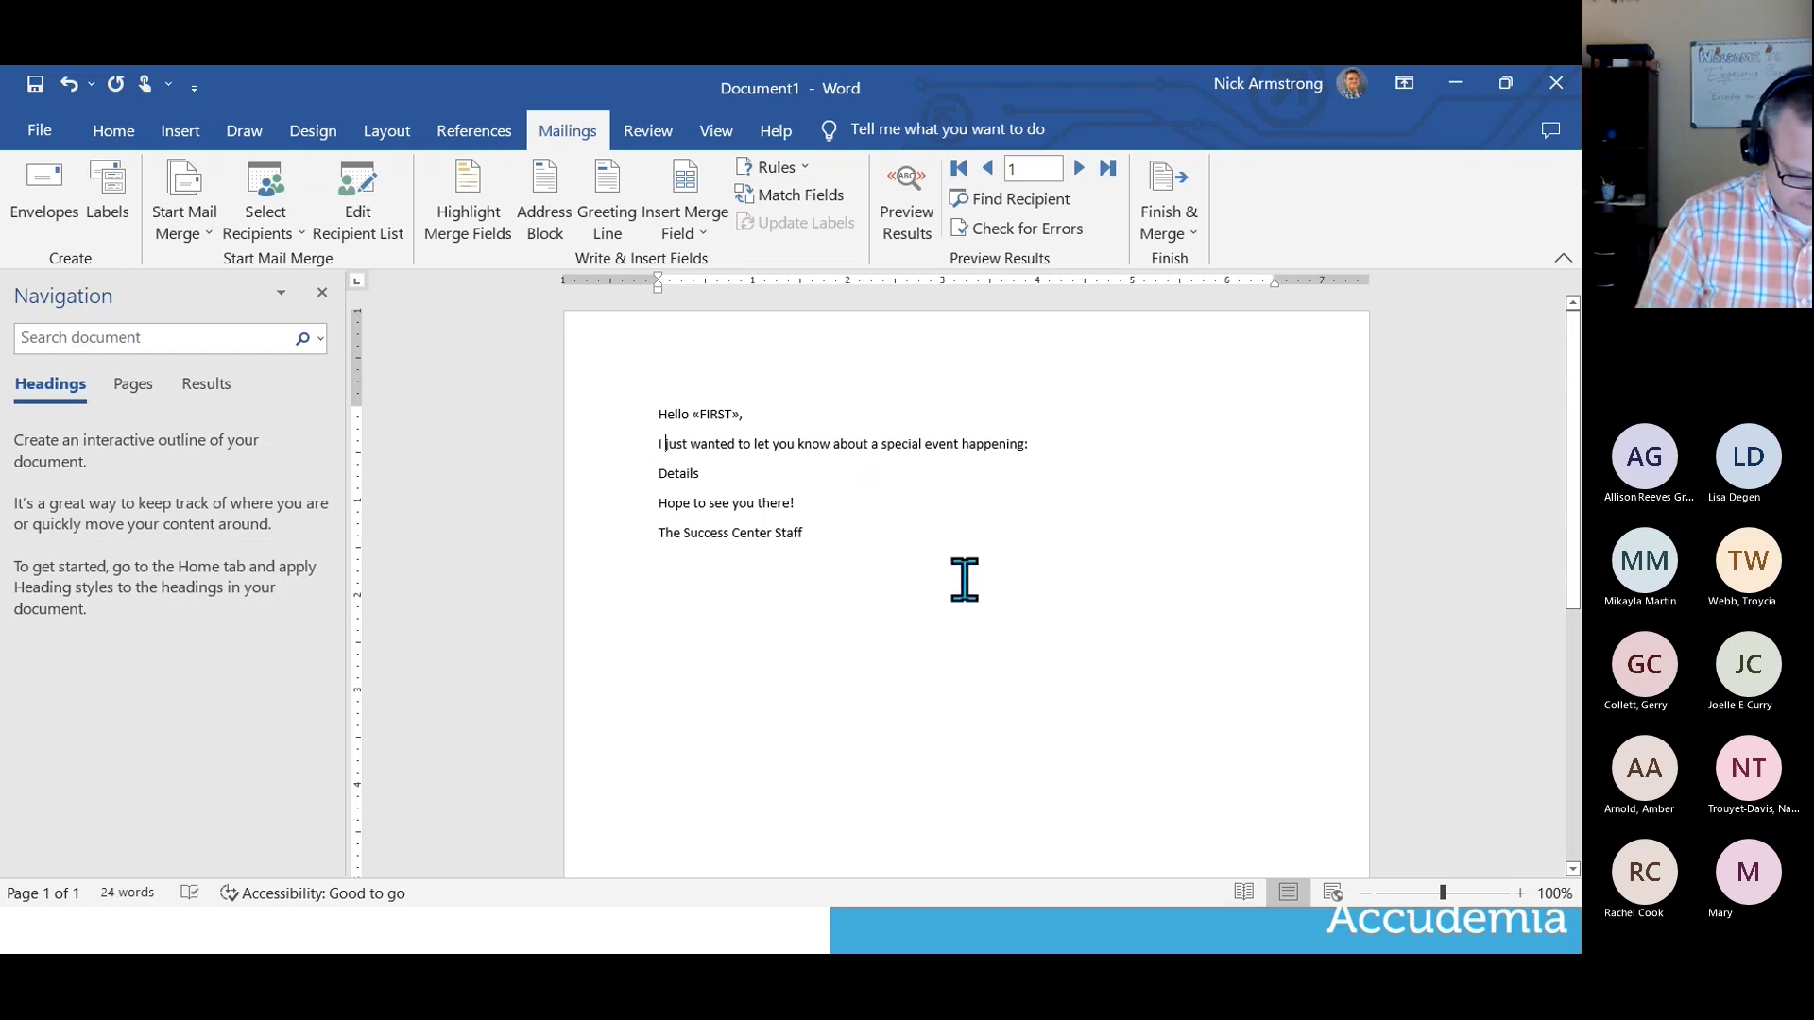
pyautogui.write('know you ')
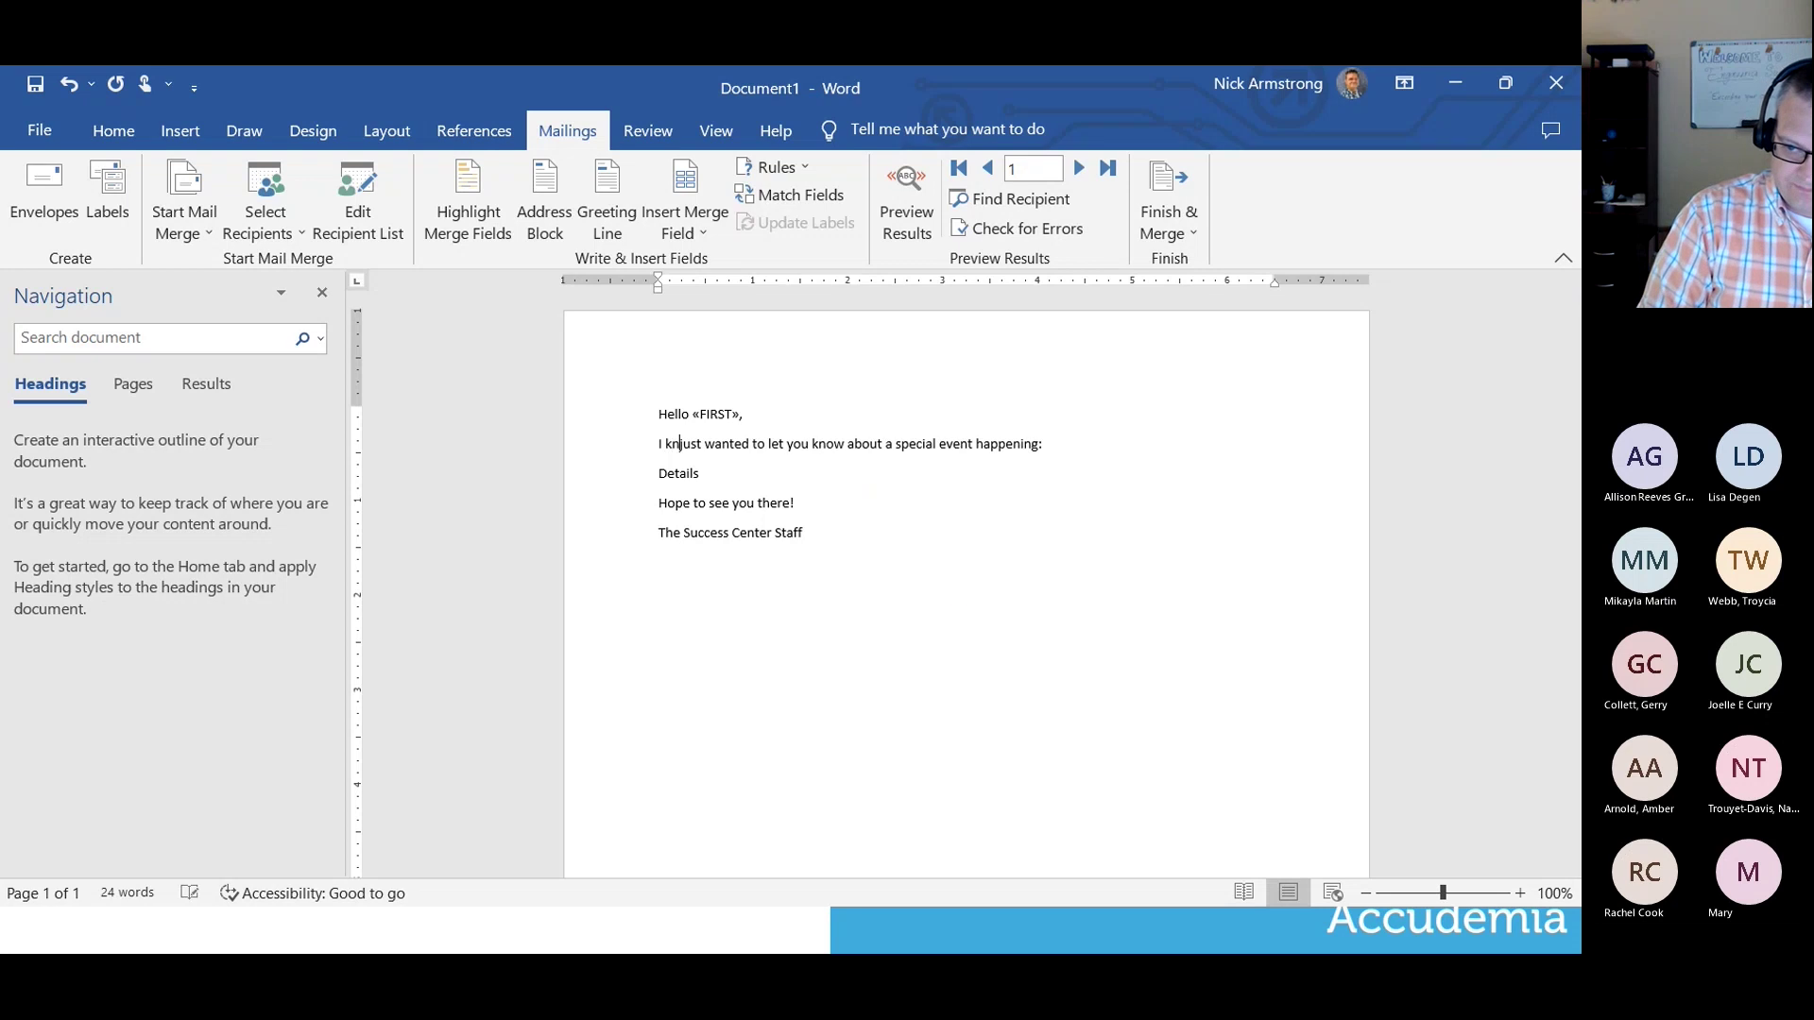
pyautogui.write('came in ')
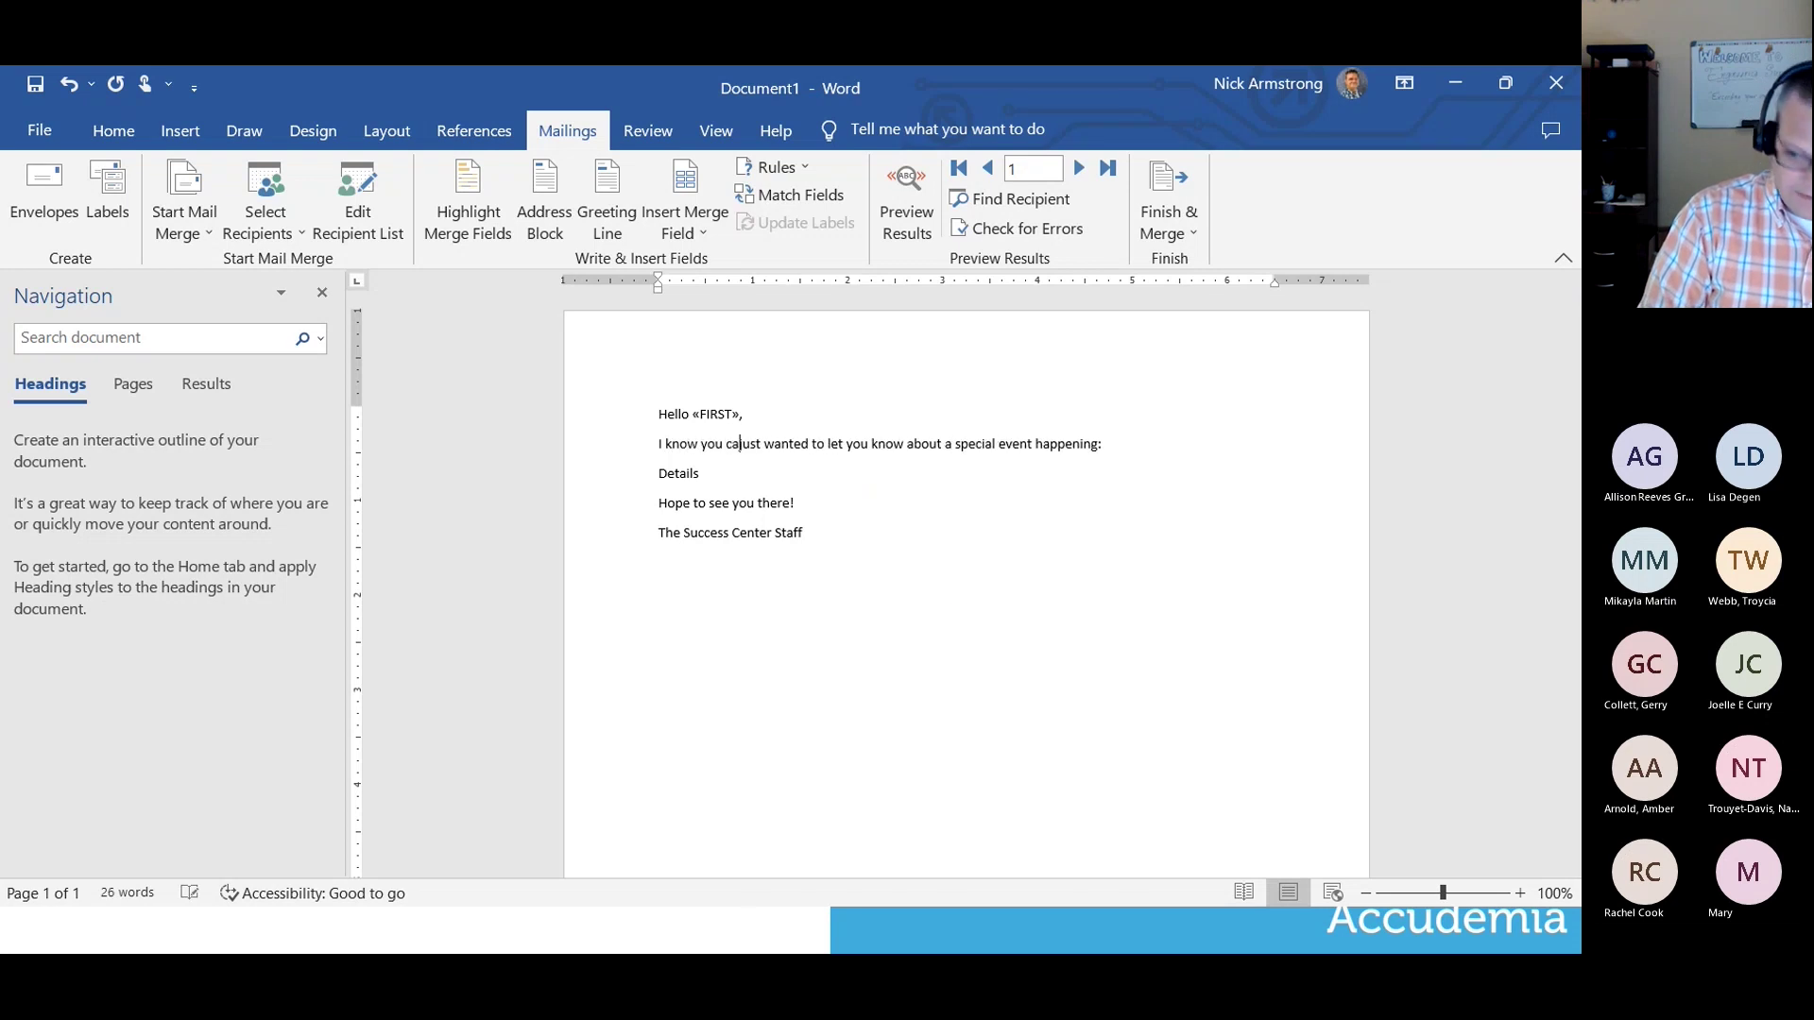
pyautogui.write('for')
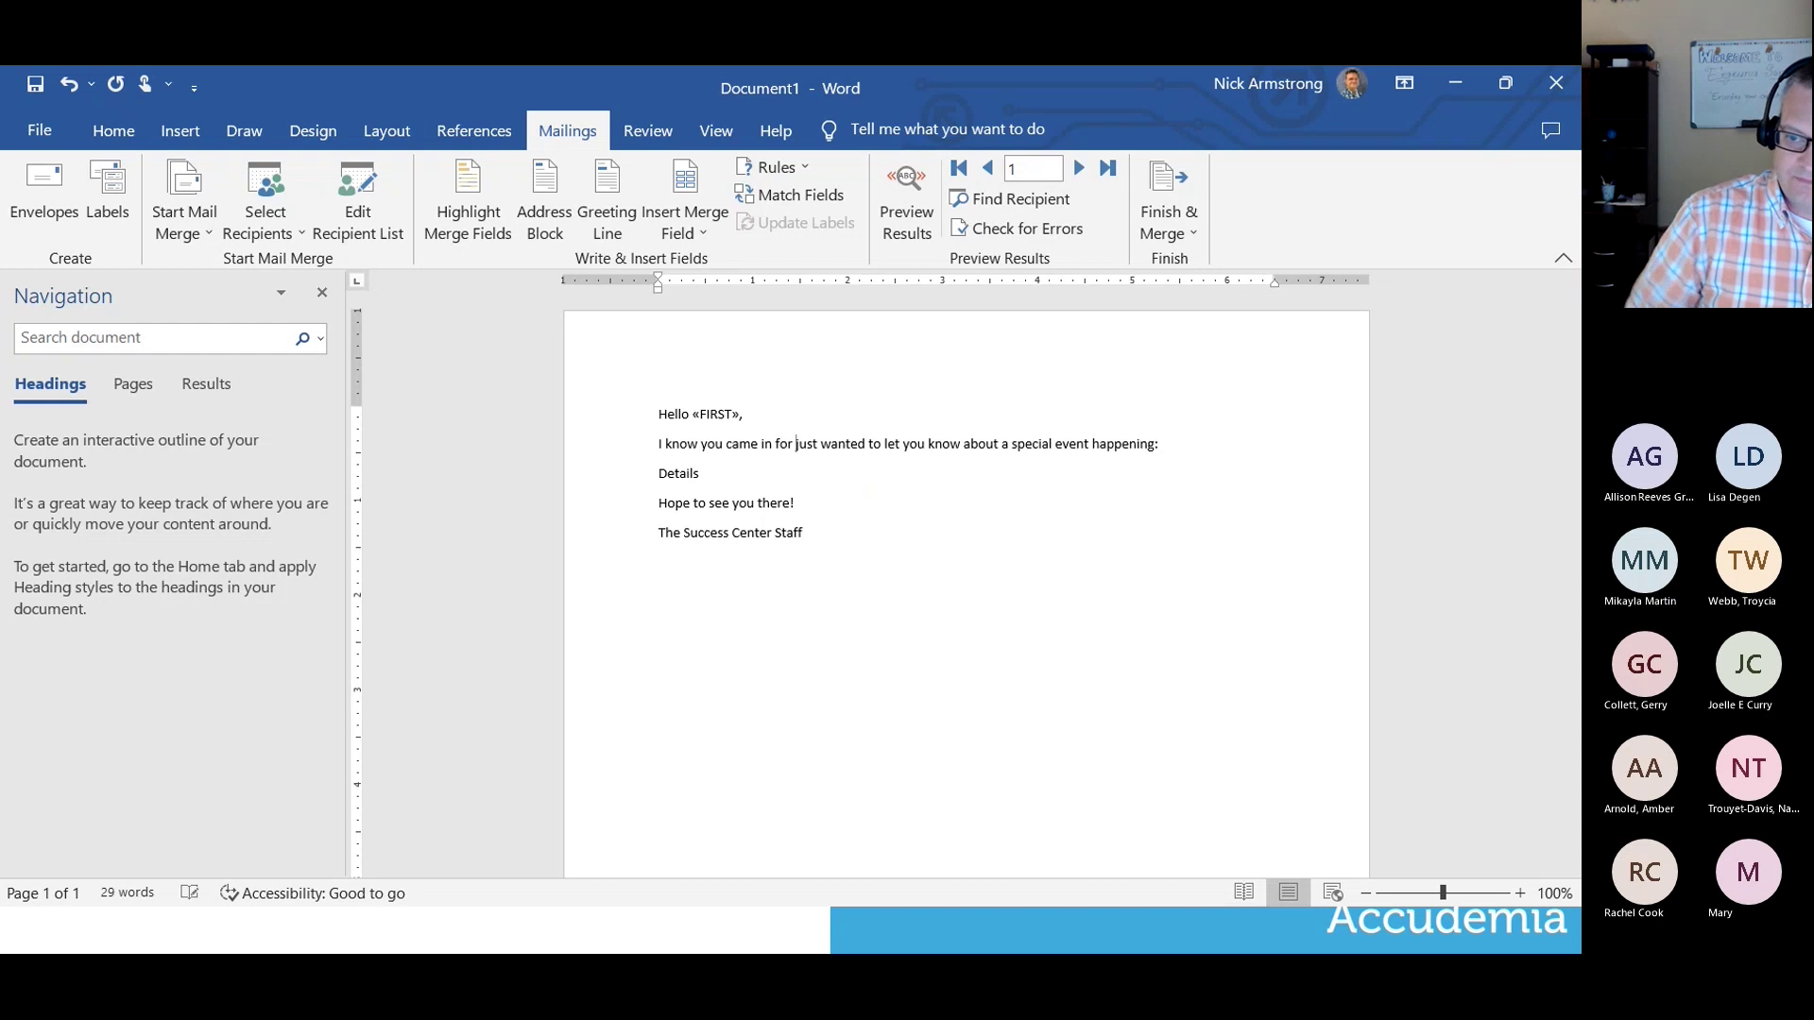
pyautogui.click(701, 234)
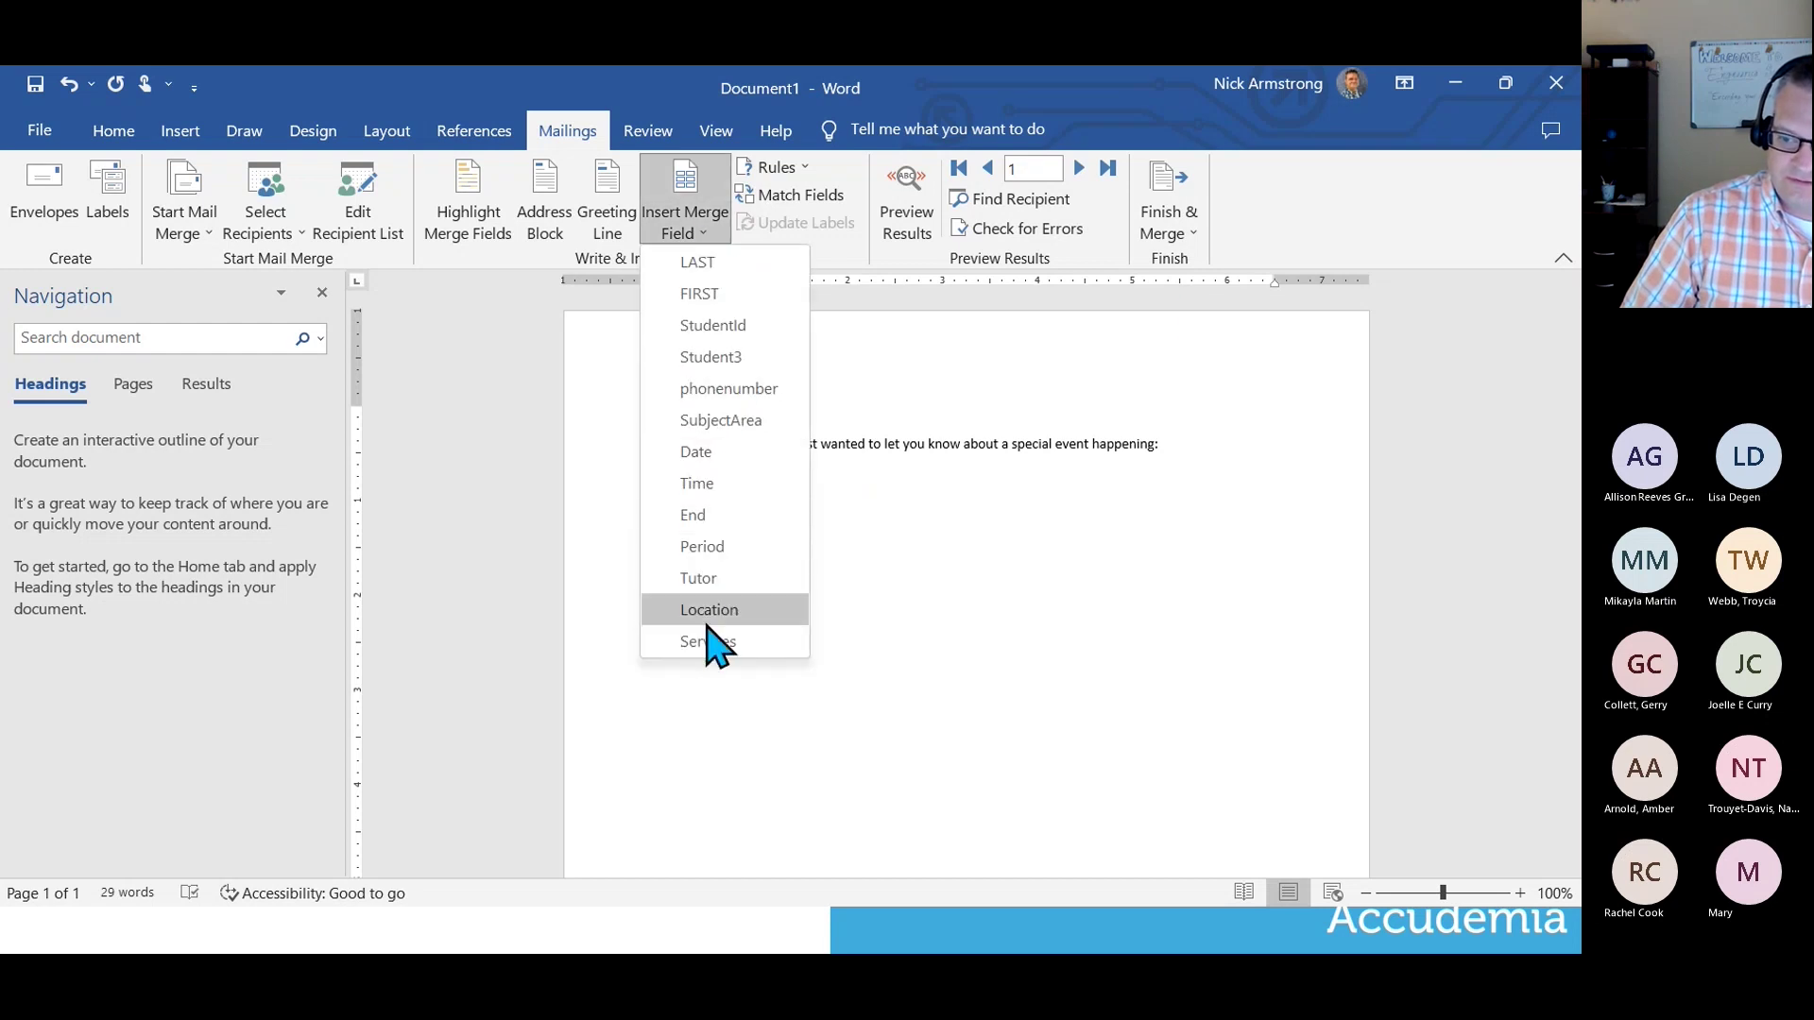
pyautogui.click(737, 648)
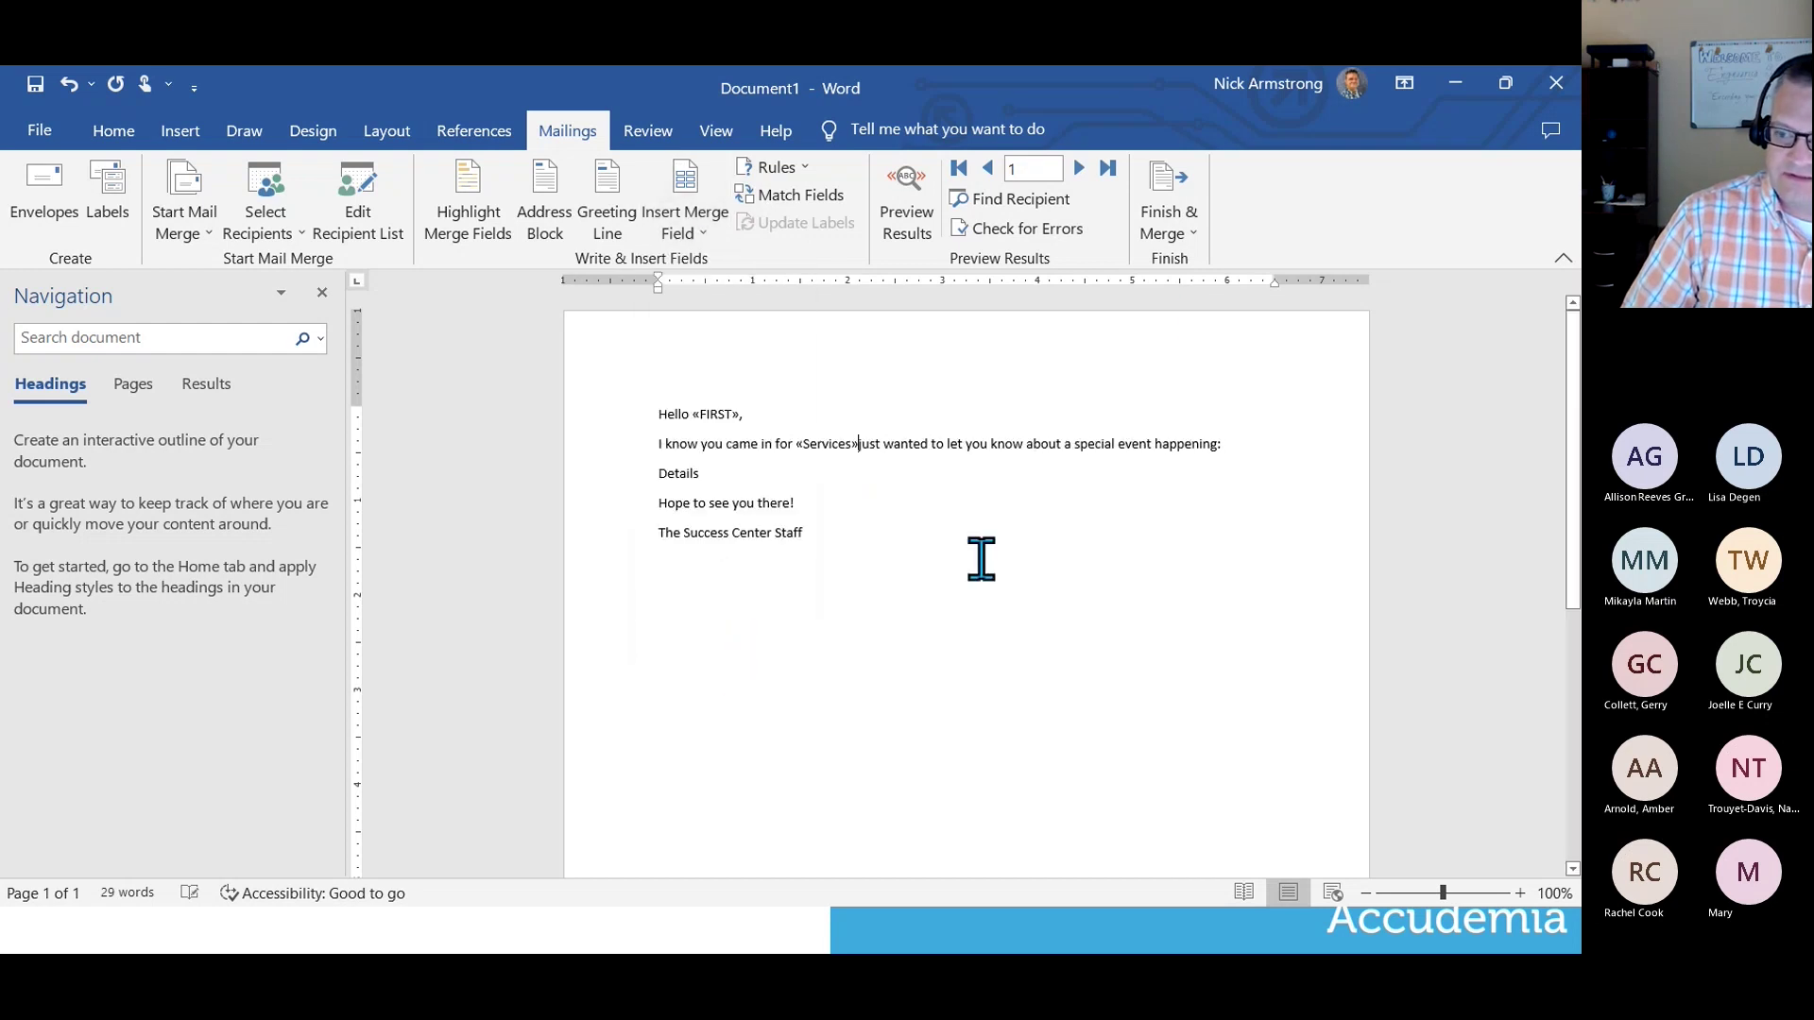
pyautogui.write('and')
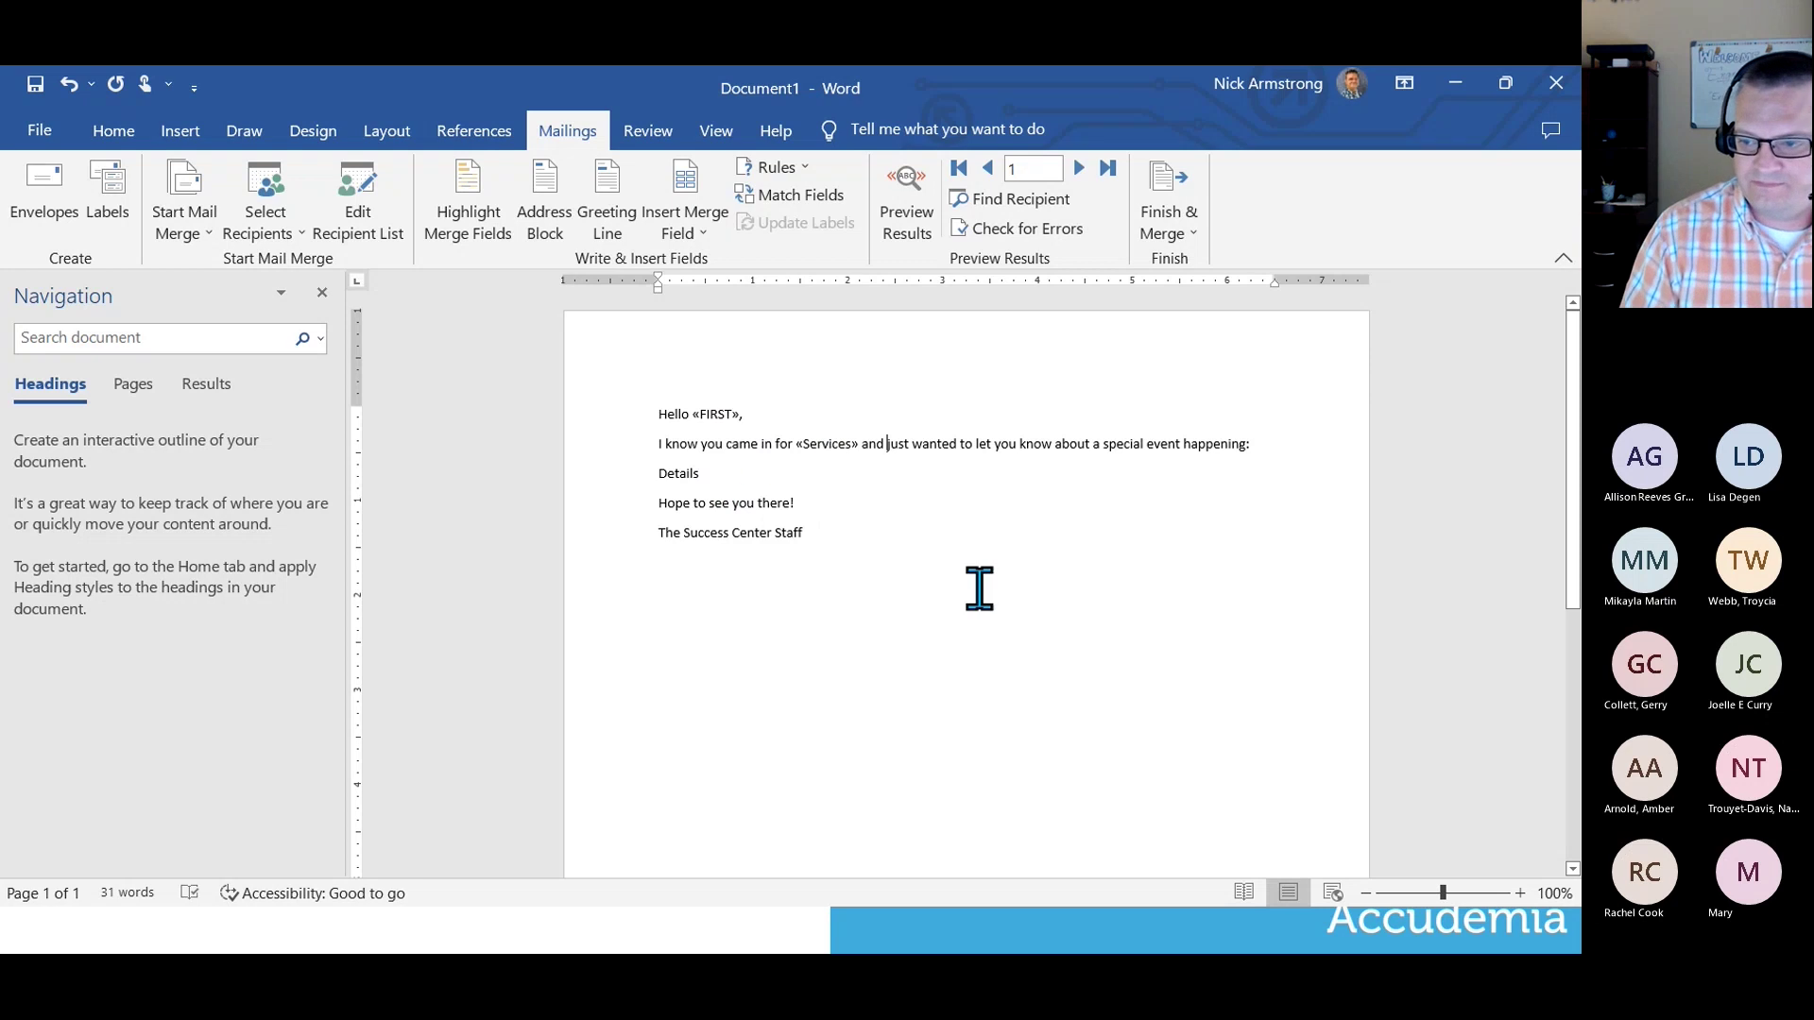
pyautogui.tripleClick(609, 418)
pyautogui.click(803, 531)
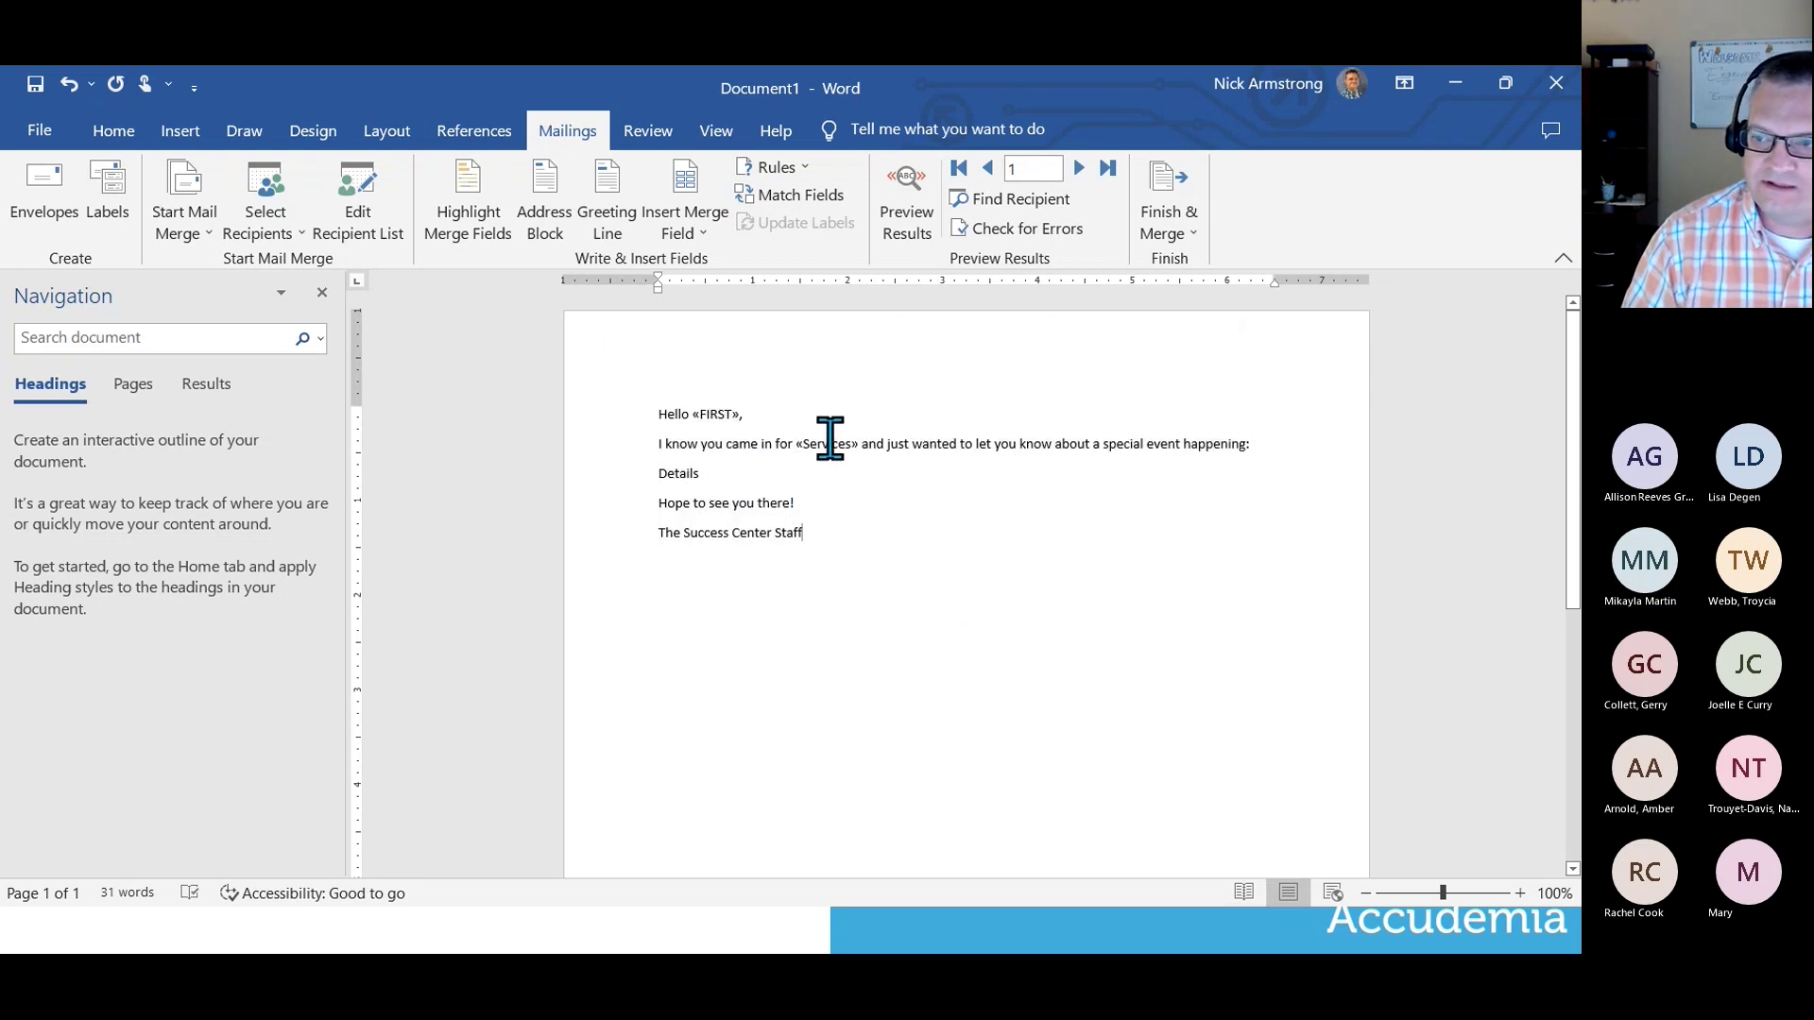
# Preview the merged letter for the first recipient, check the name, service and details text, and return to the merge field view.
pyautogui.click(907, 236)
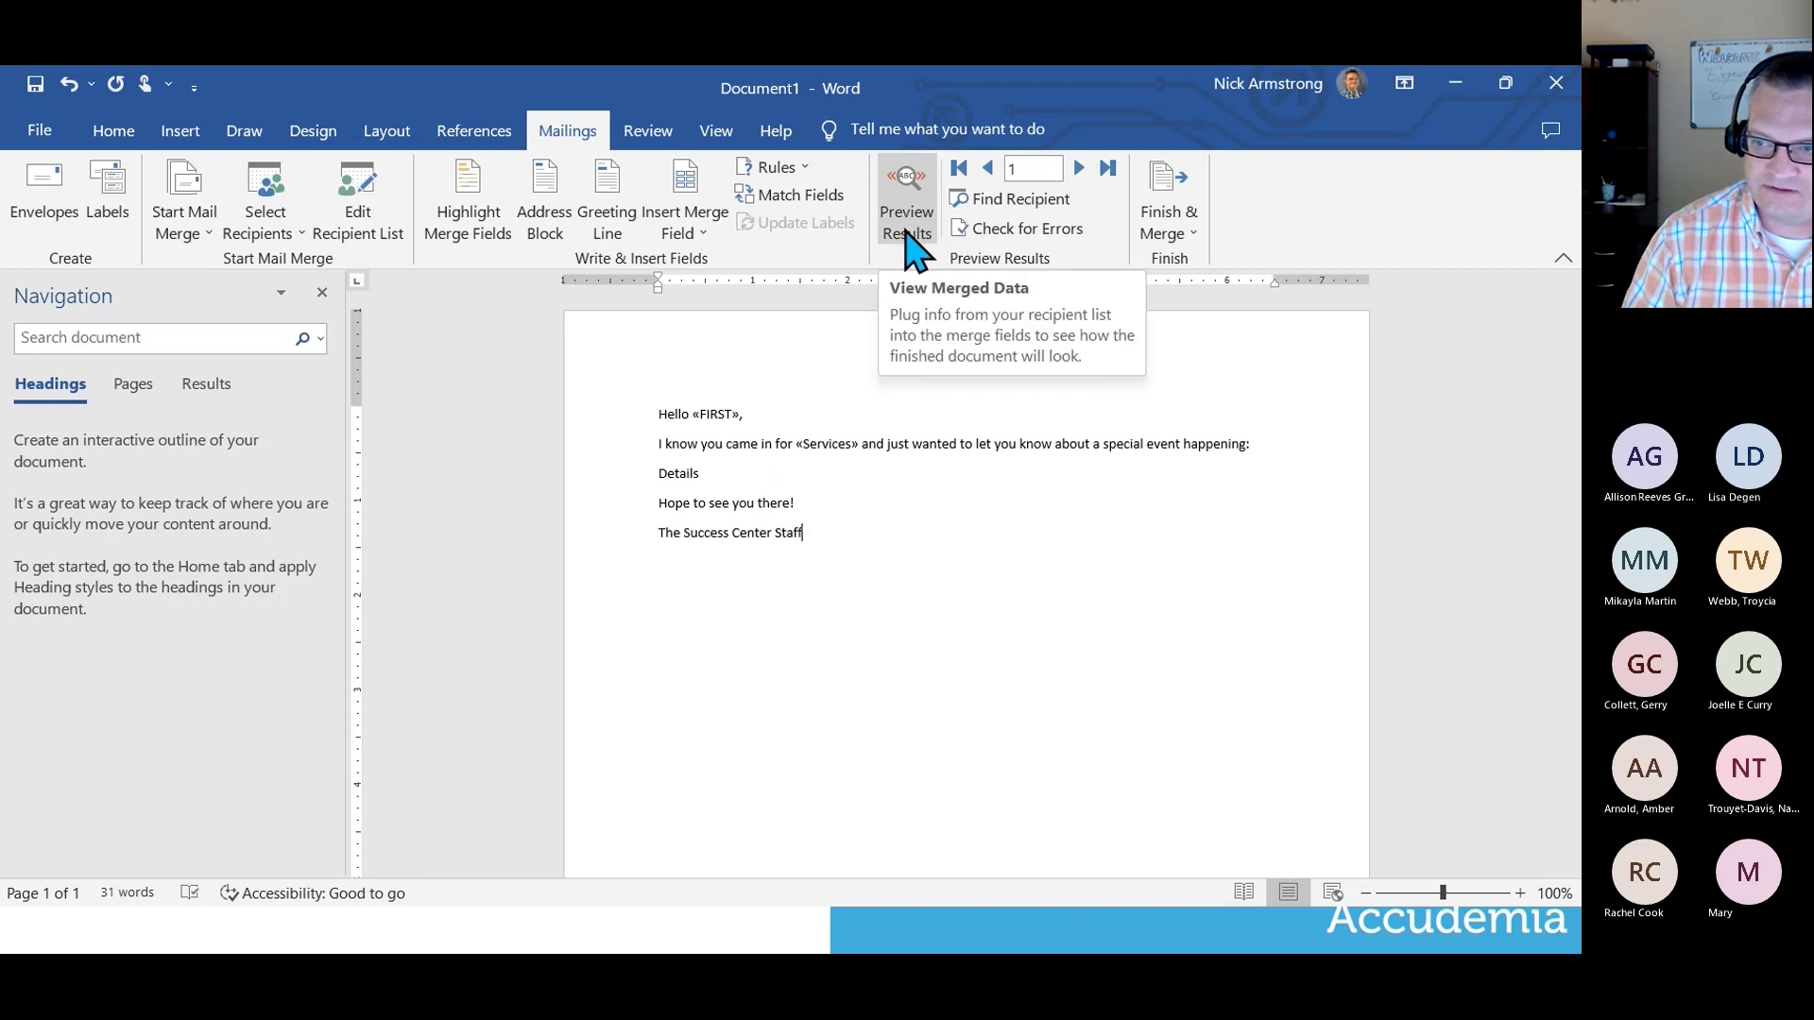
pyautogui.click(918, 229)
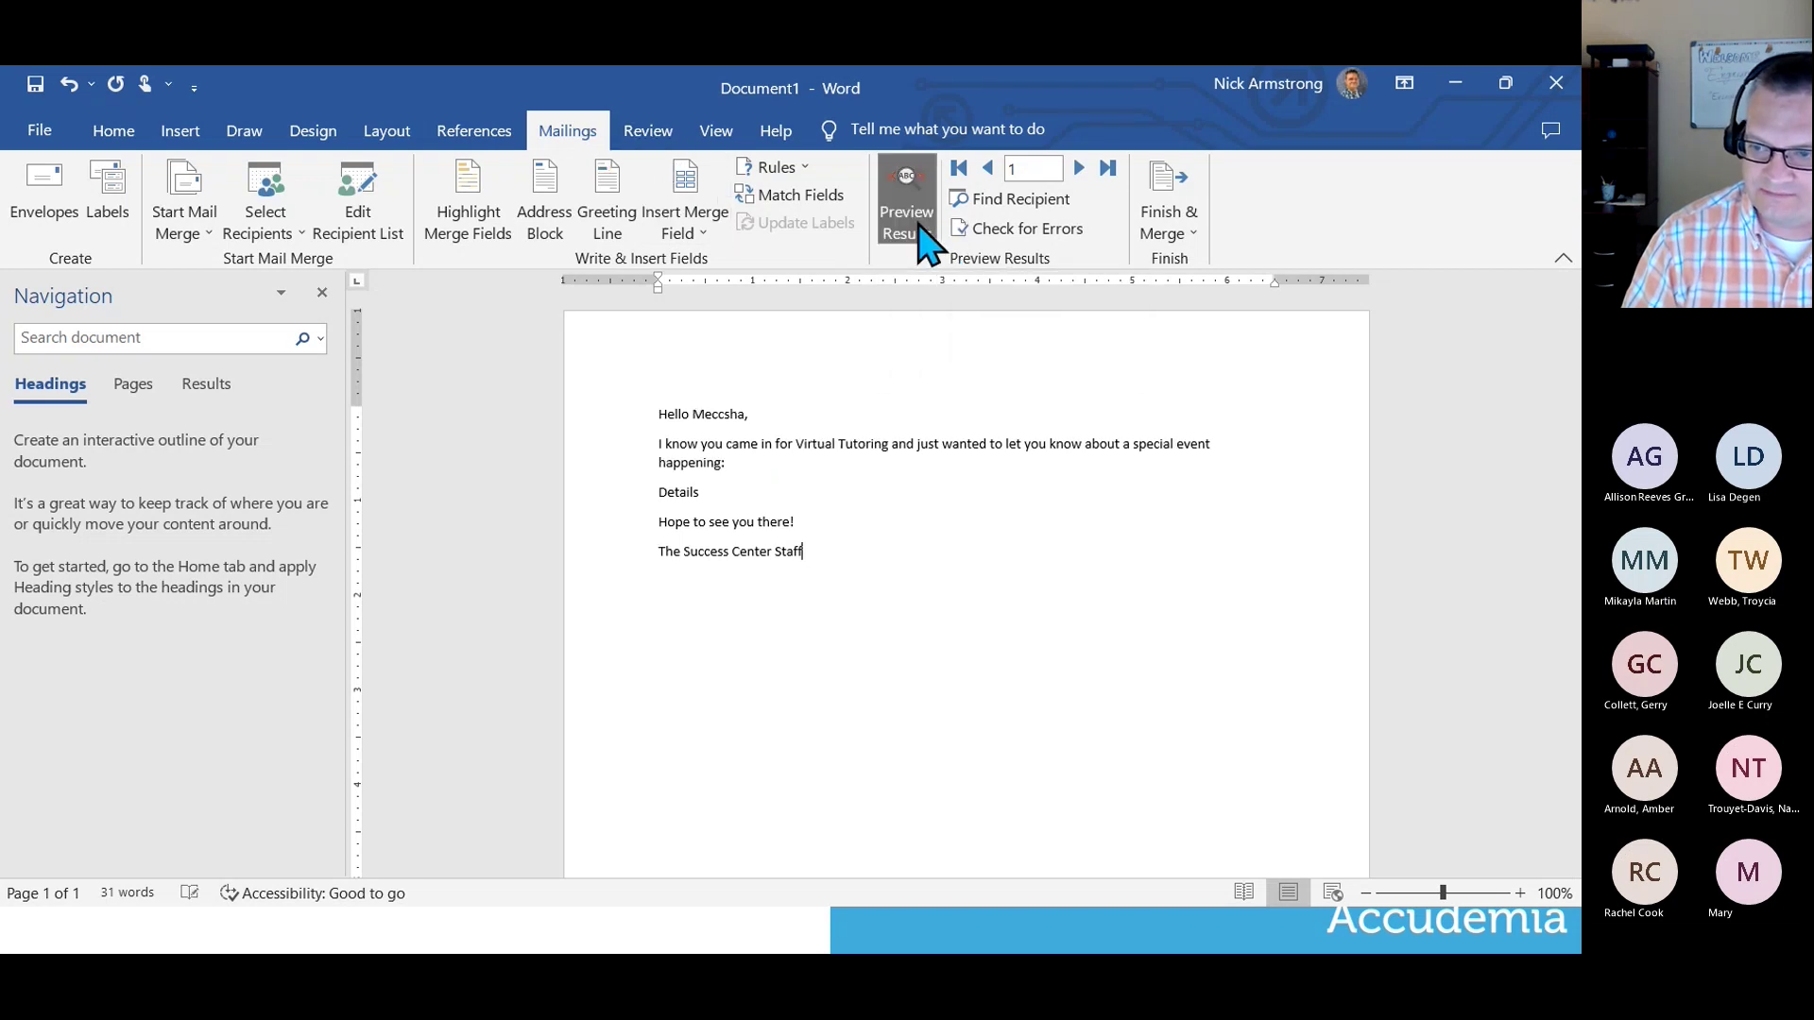
pyautogui.doubleClick(719, 413)
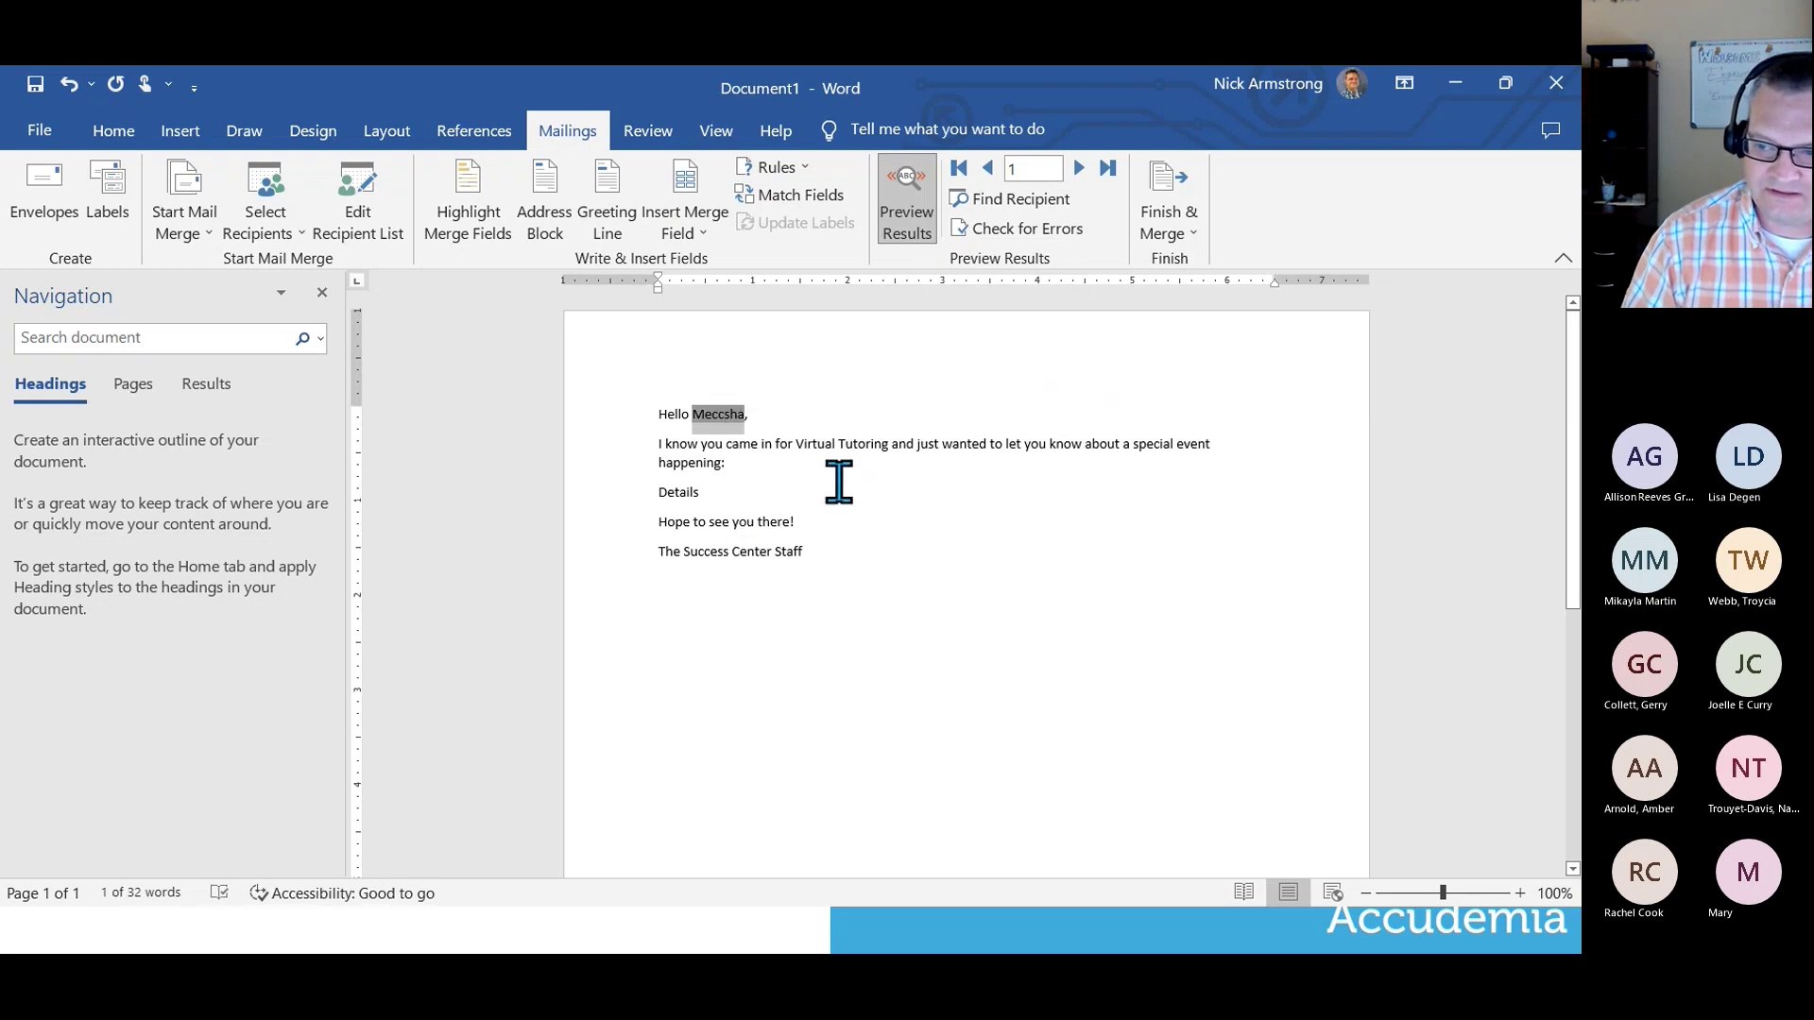
pyautogui.click(808, 441)
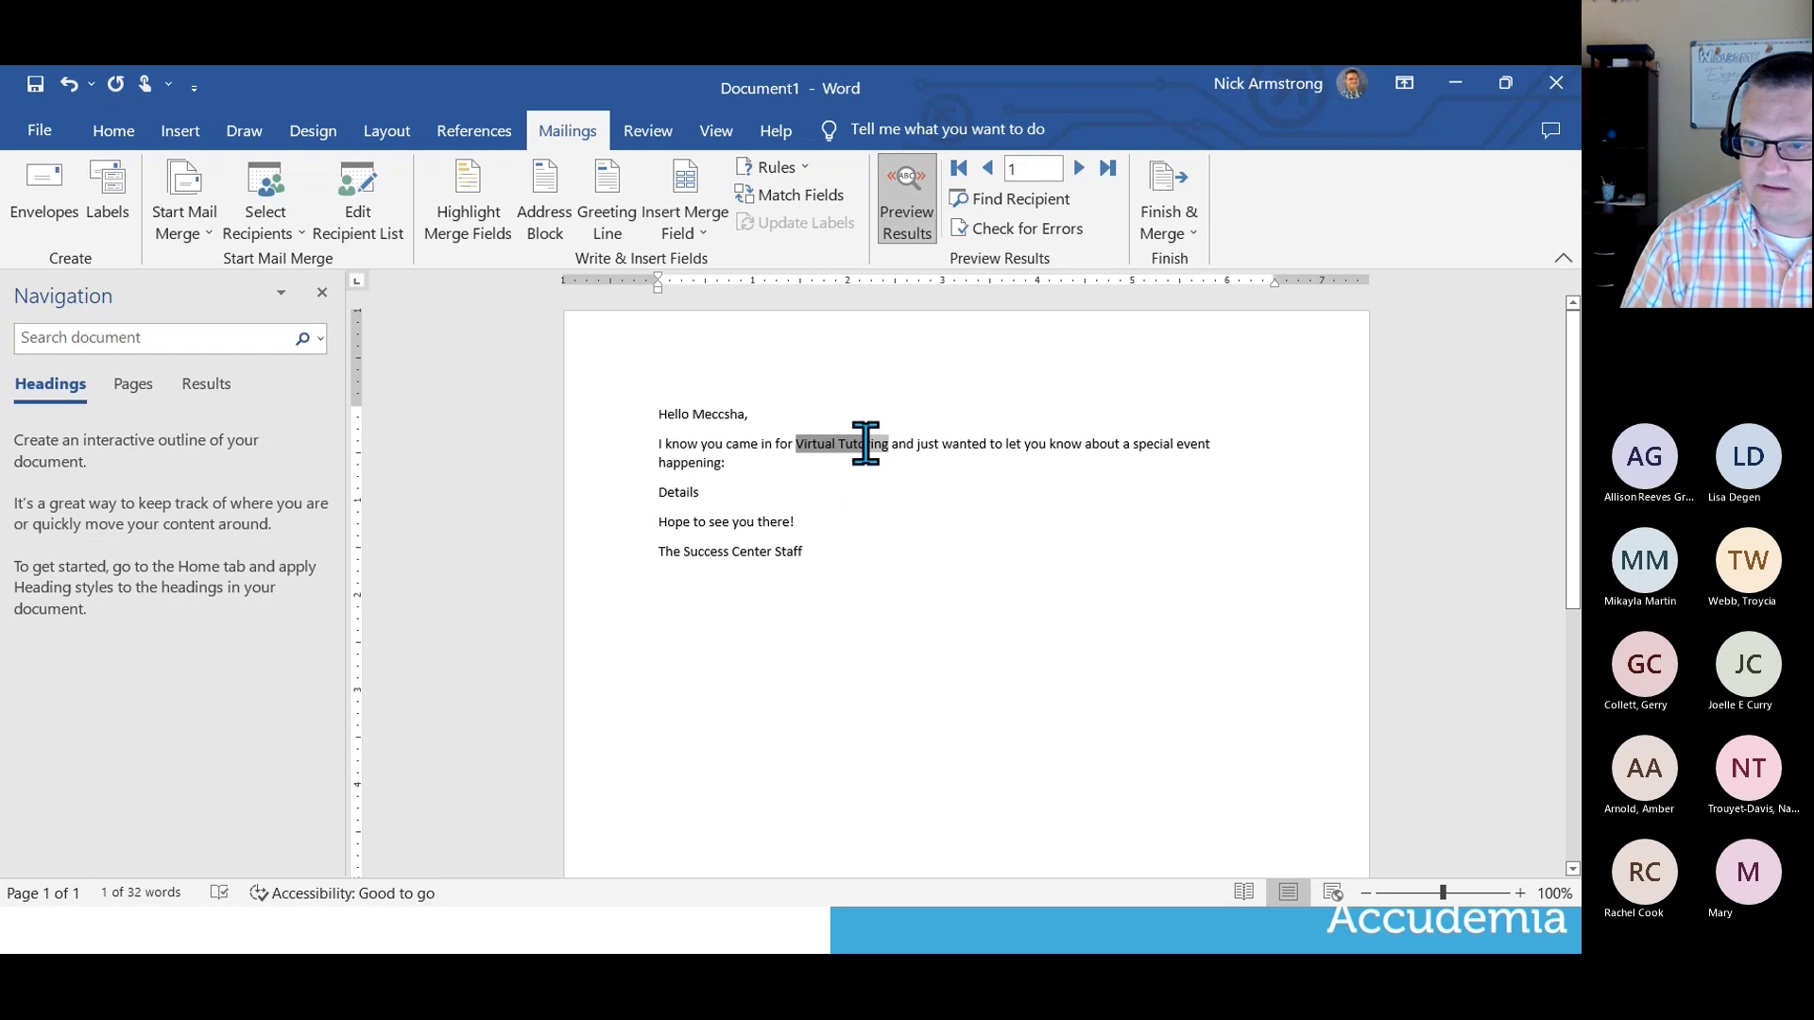
pyautogui.click(915, 449)
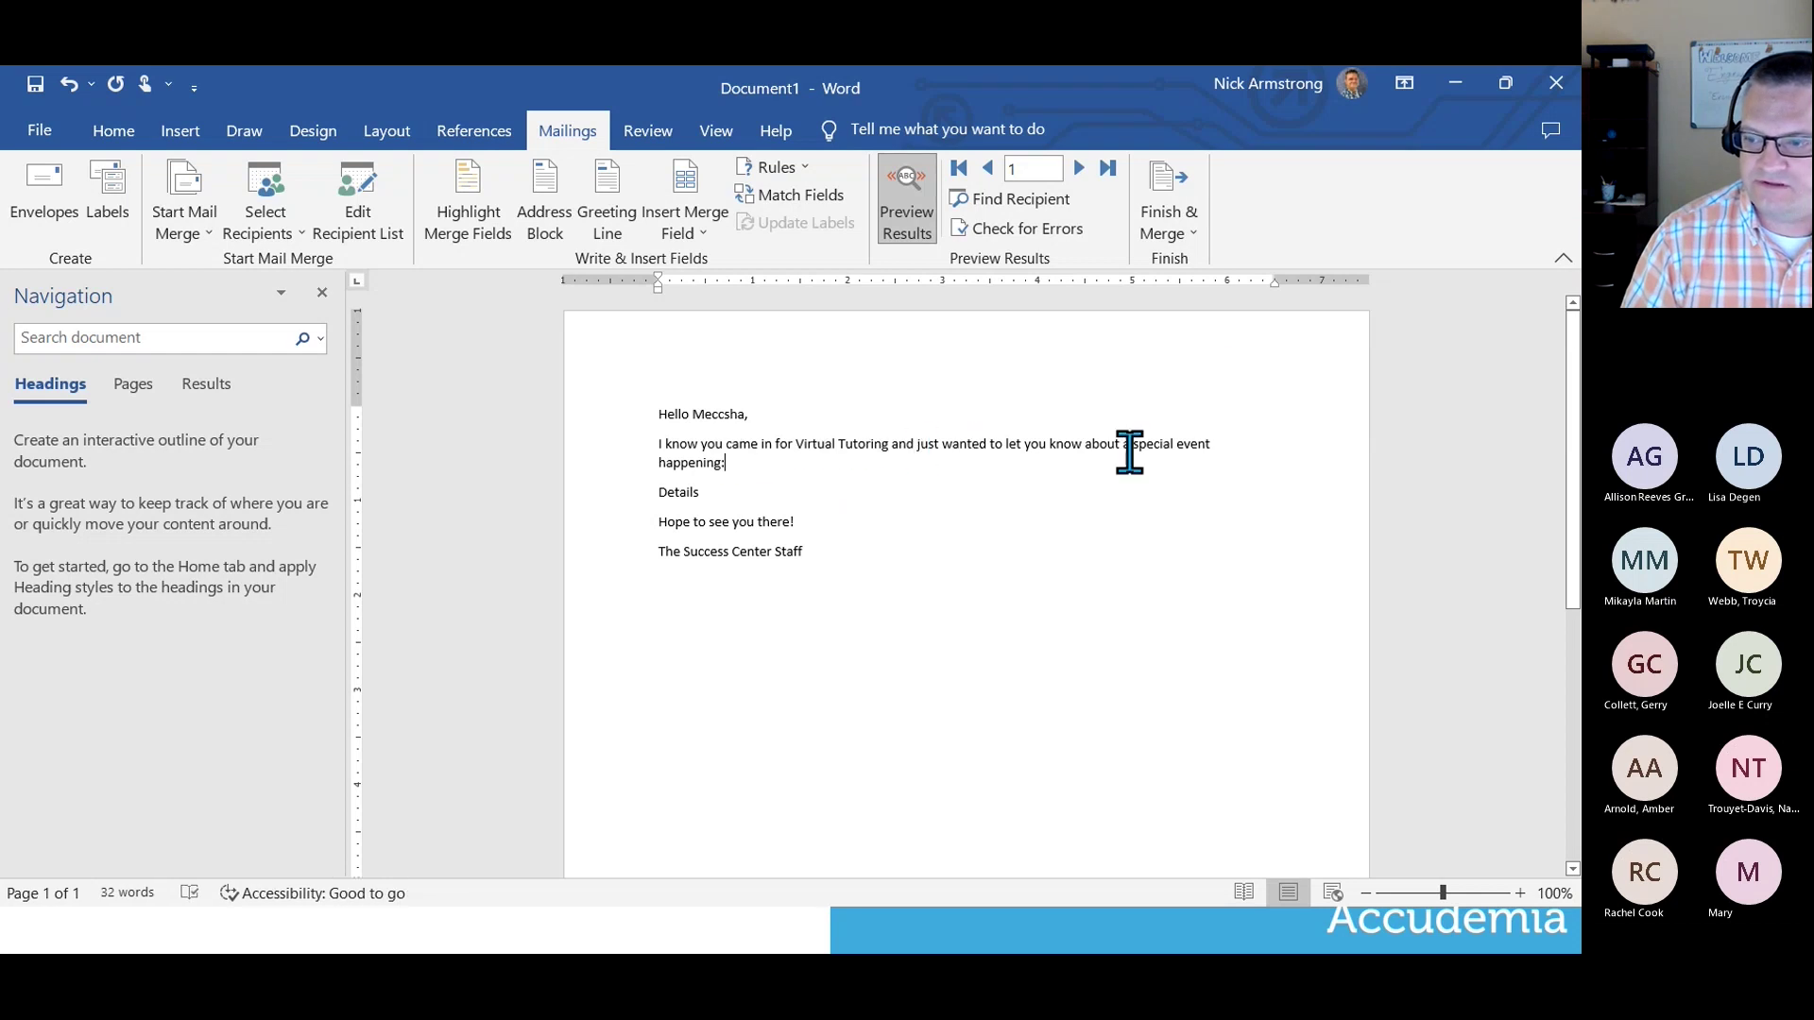
pyautogui.click(730, 465)
pyautogui.moveTo(723, 498); pyautogui.dragTo(620, 501)
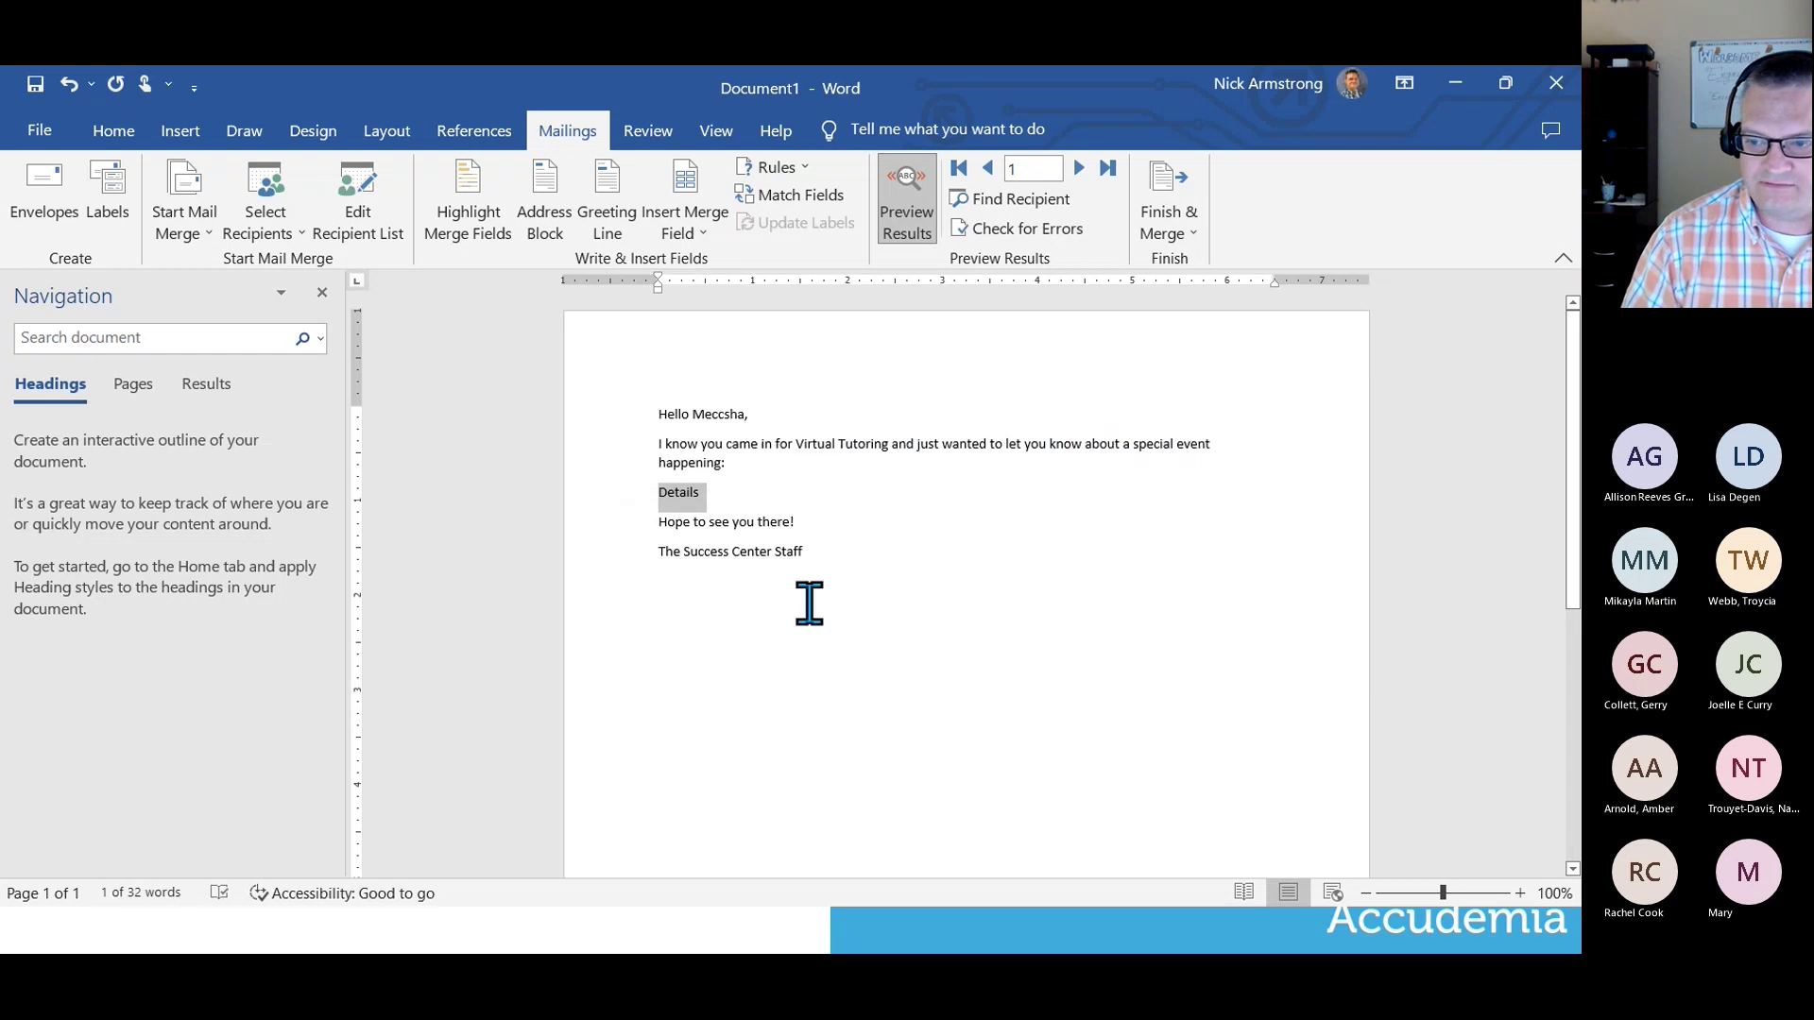
pyautogui.click(909, 222)
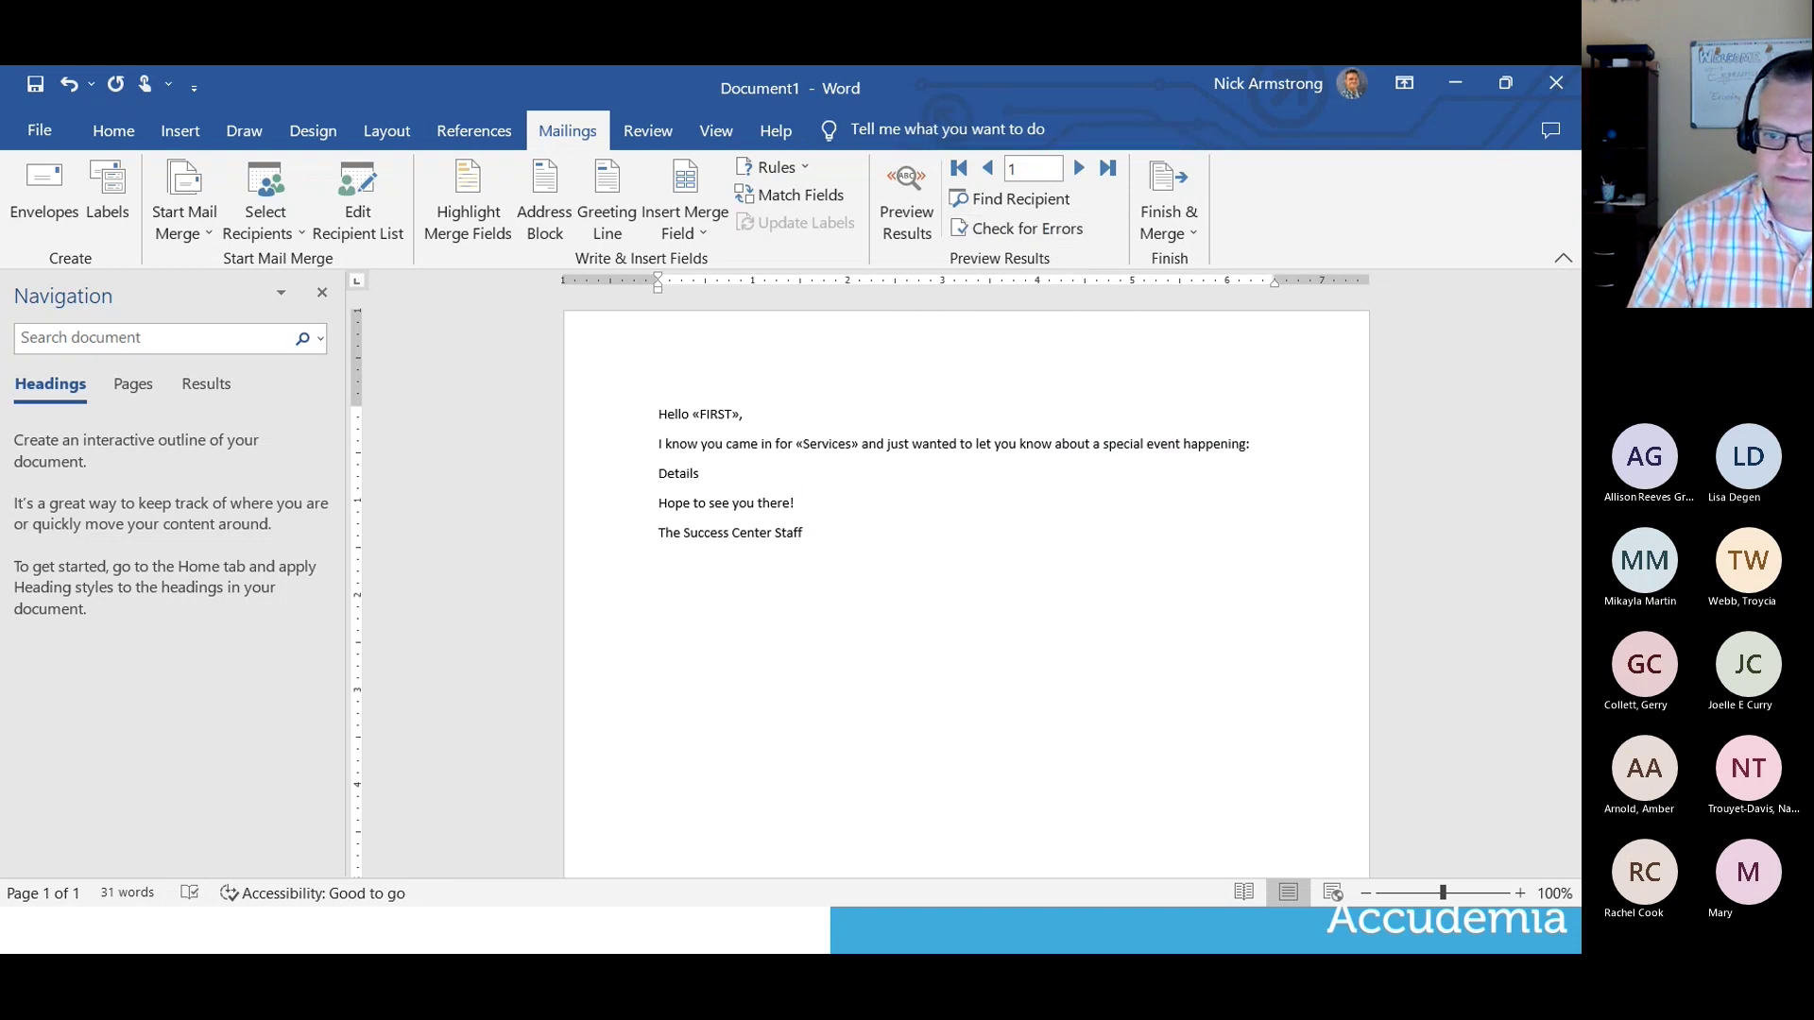
# Begin saving the letter as a new file and choose C:\MyCenterReports as the destination folder.
pyautogui.click(42, 130)
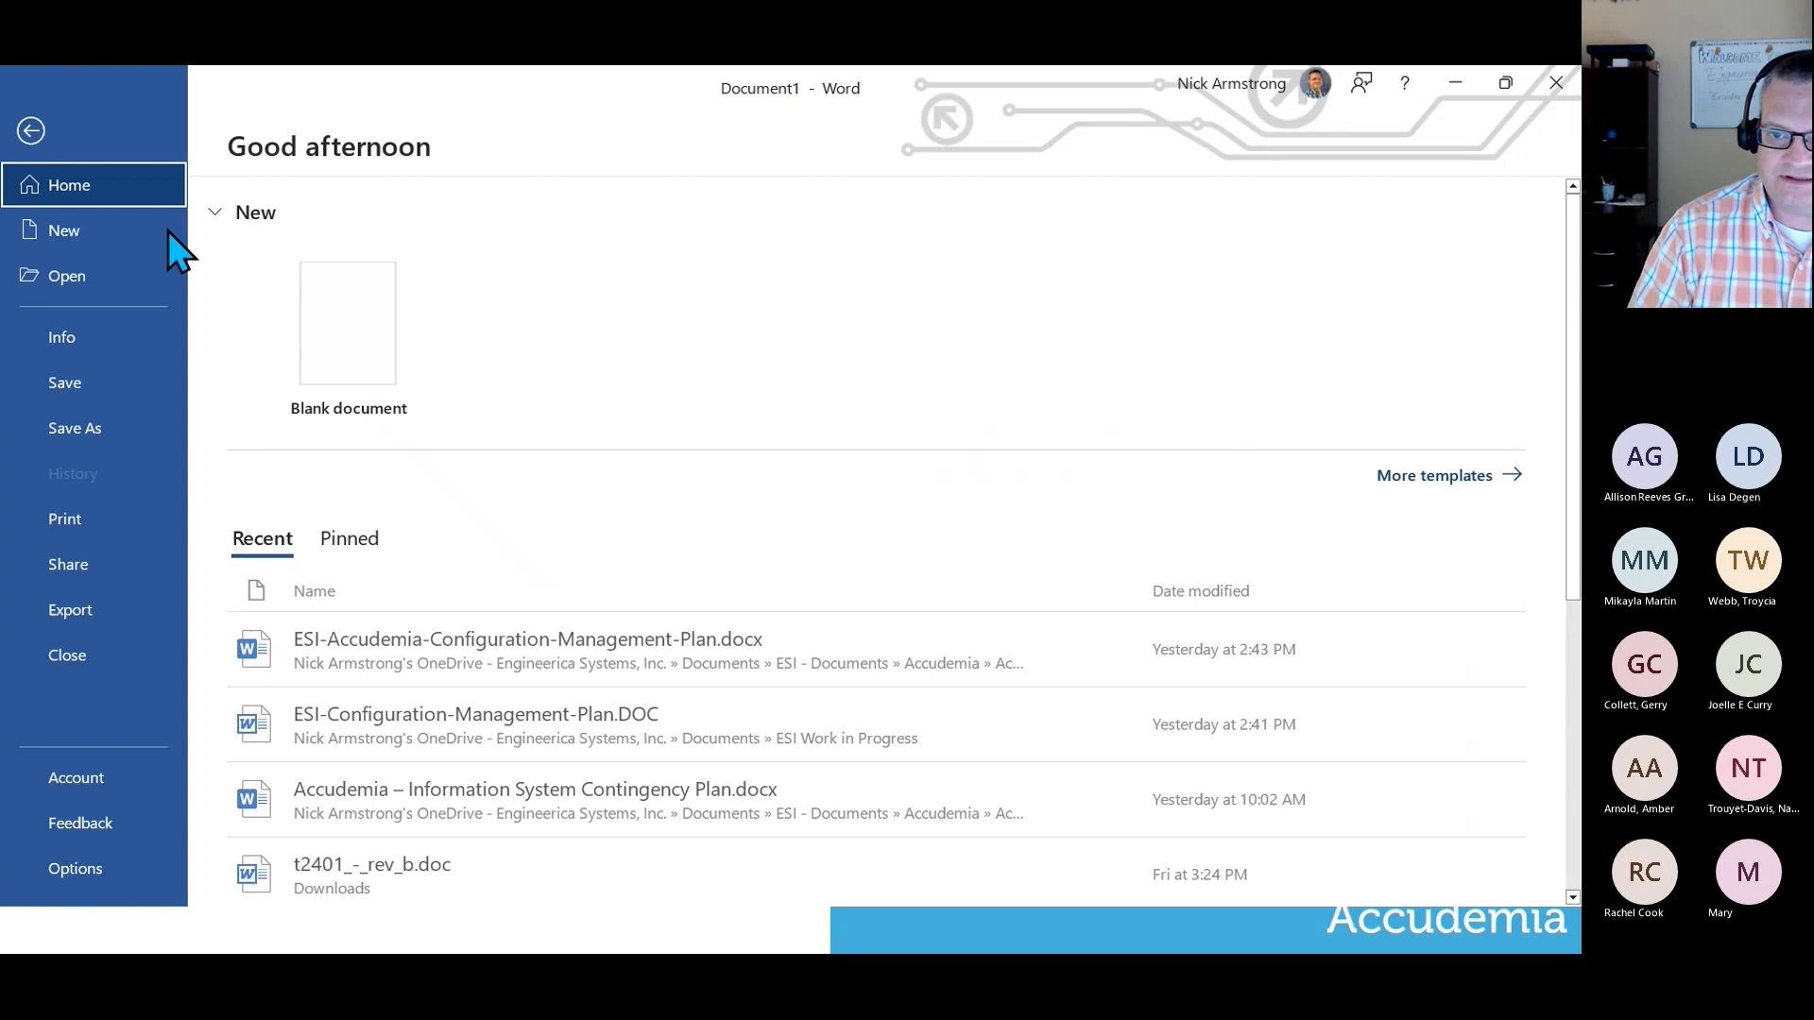
pyautogui.click(128, 442)
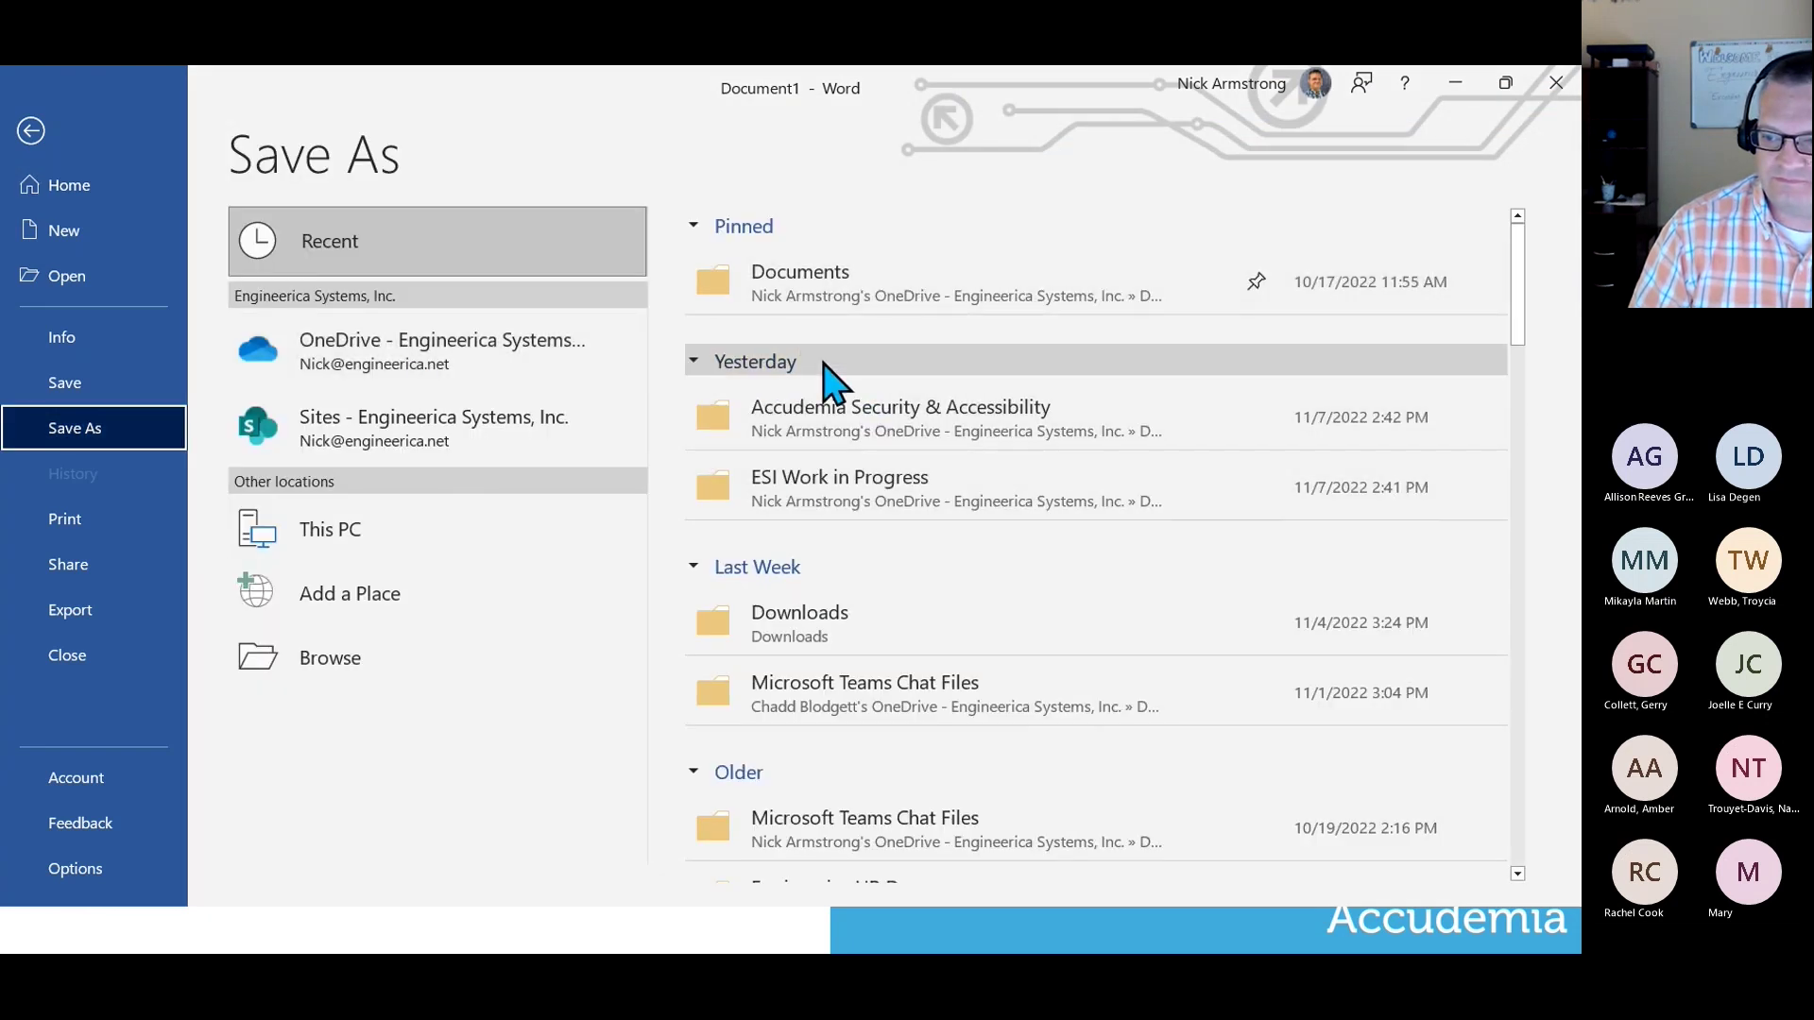
pyautogui.click(364, 666)
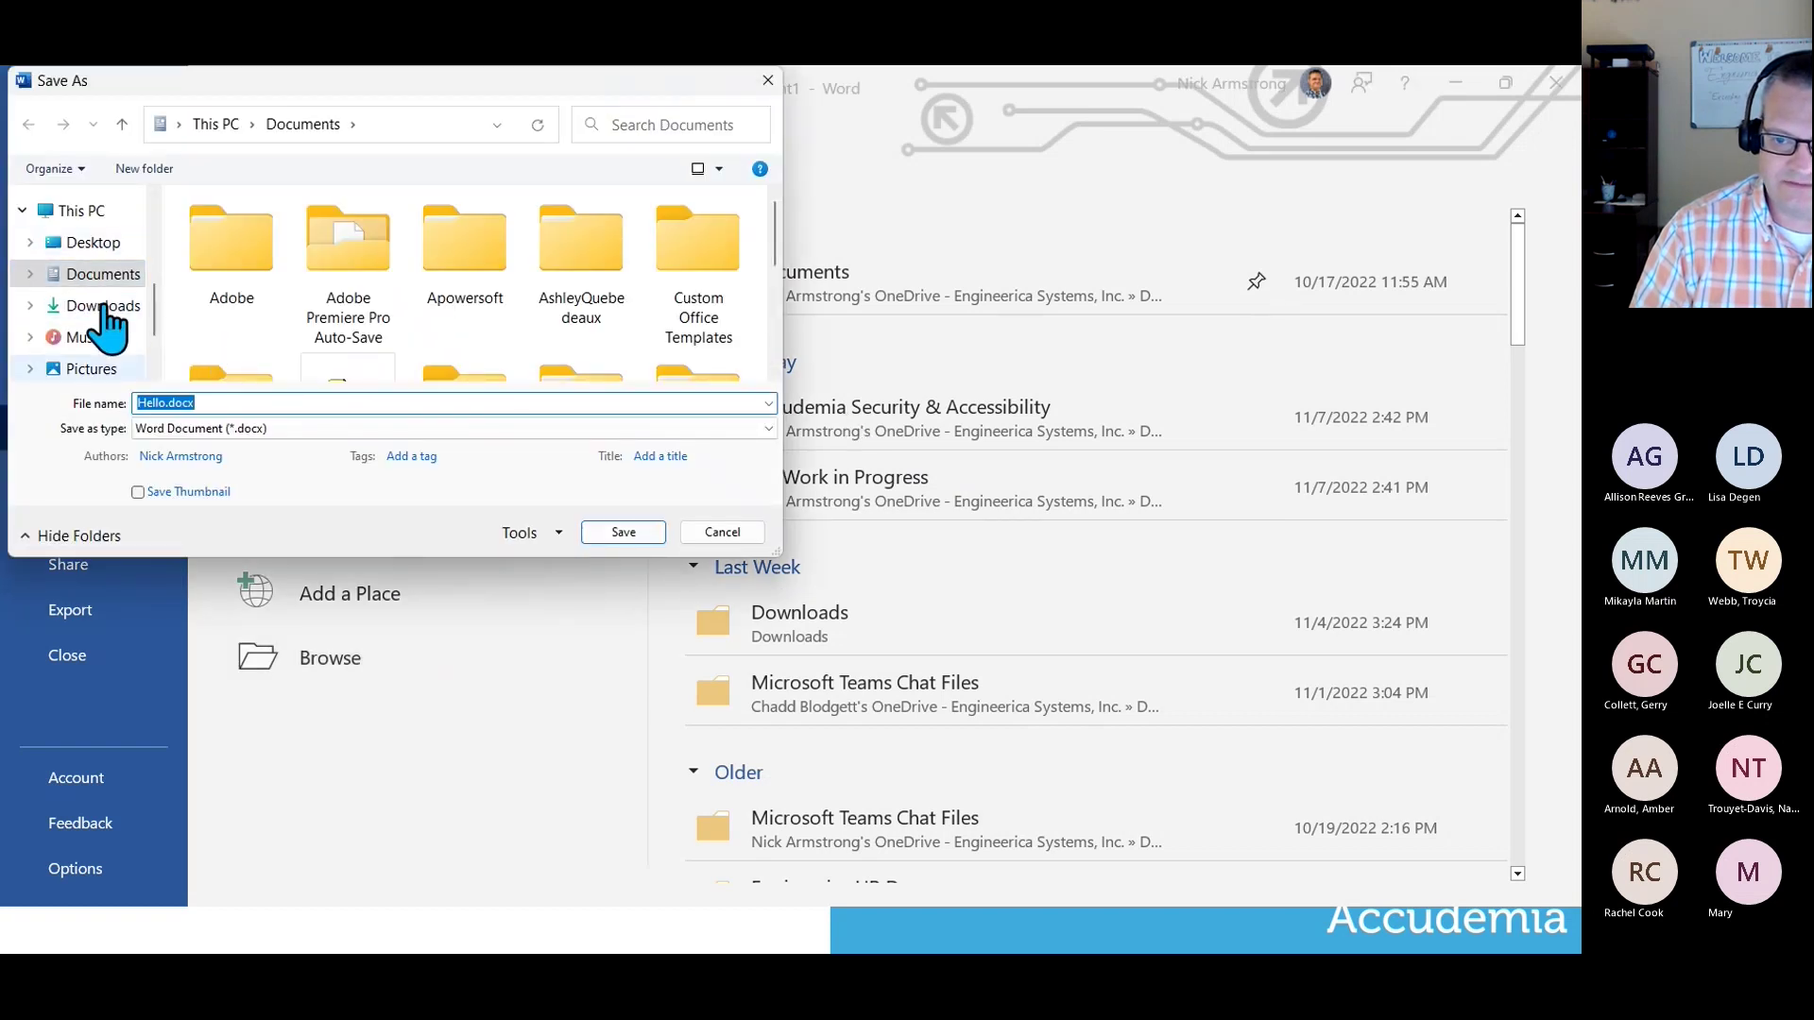
pyautogui.click(105, 214)
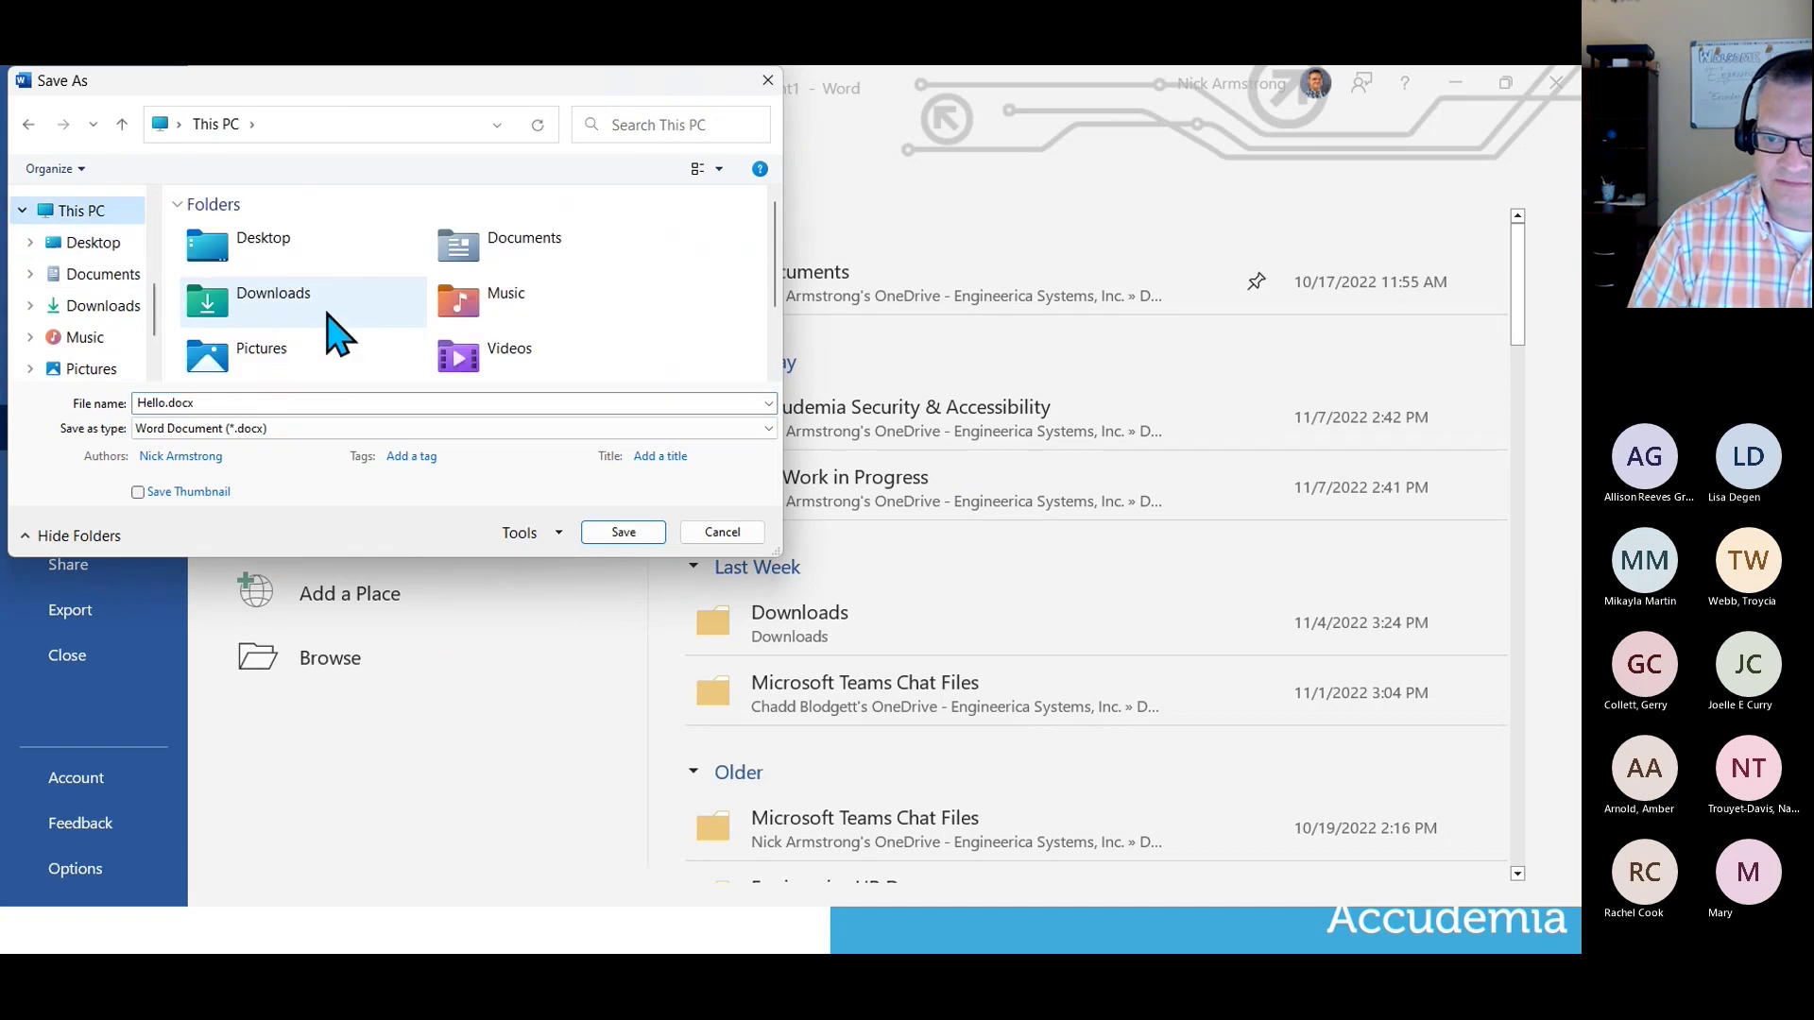
pyautogui.scroll(-2, 321, 363)
pyautogui.doubleClick(321, 369)
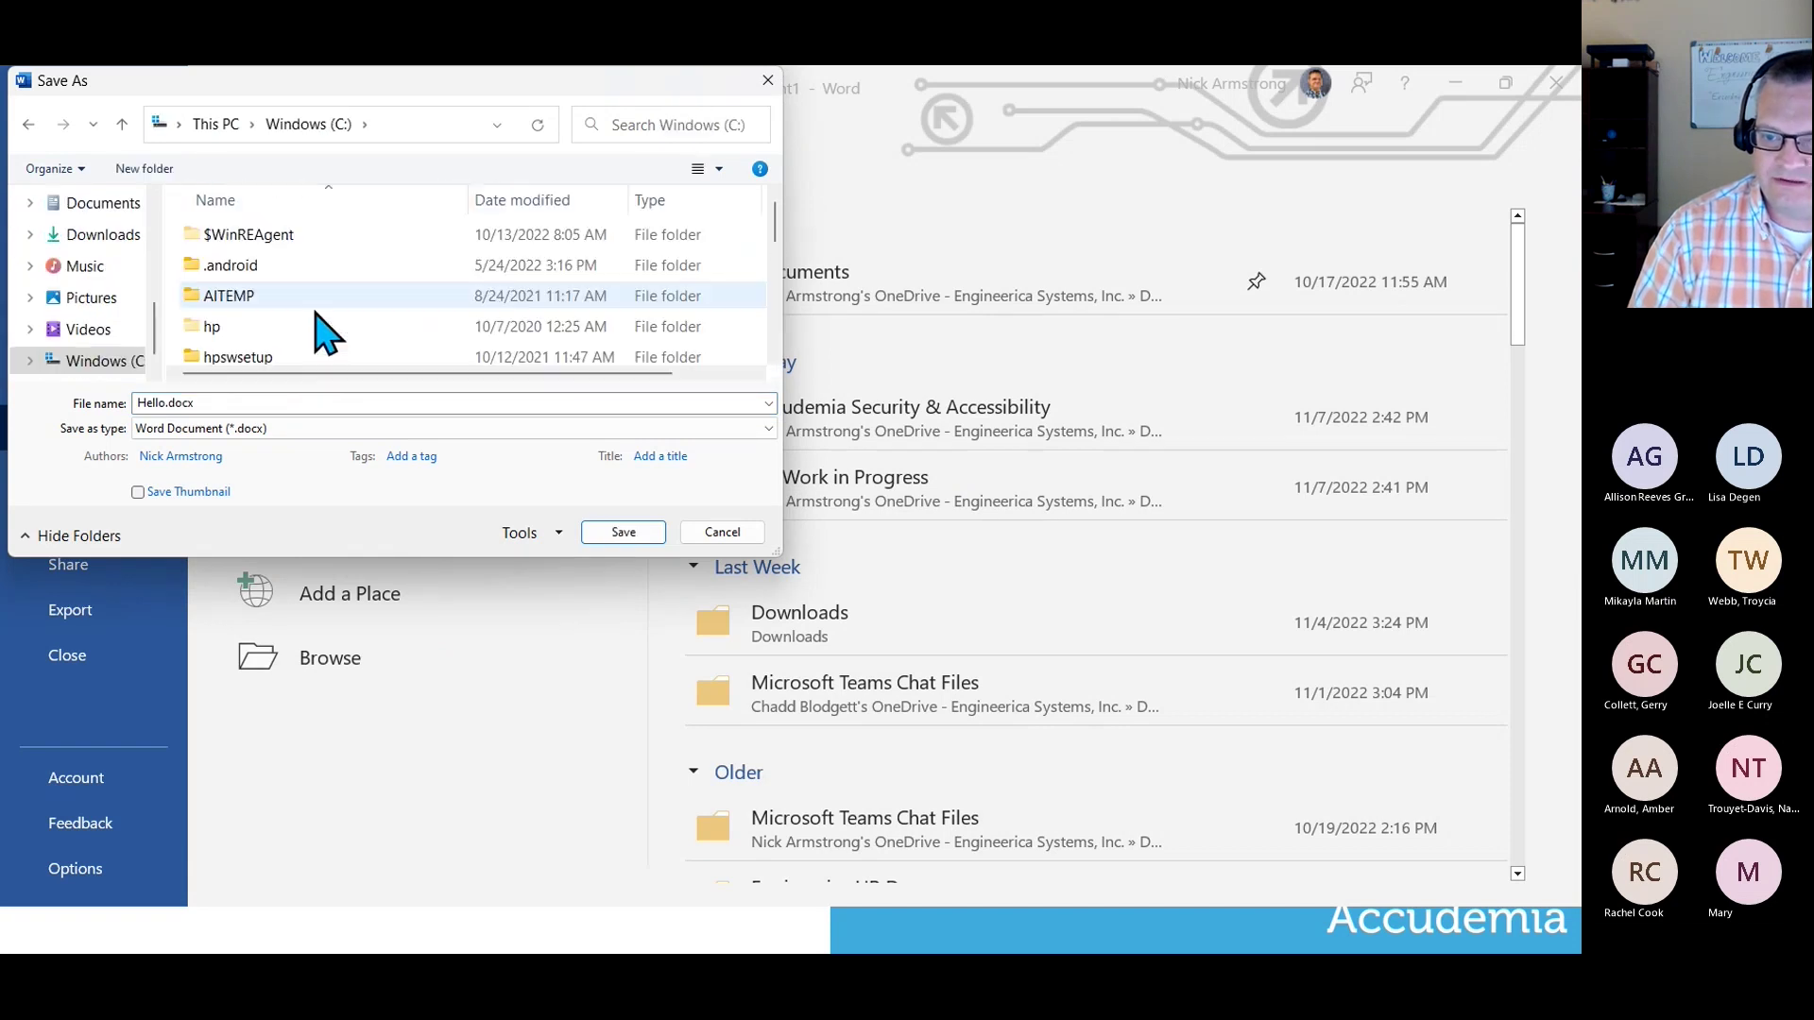
pyautogui.scroll(-2, 283, 350)
pyautogui.scroll(-1, 283, 304)
pyautogui.scroll(1, 283, 303)
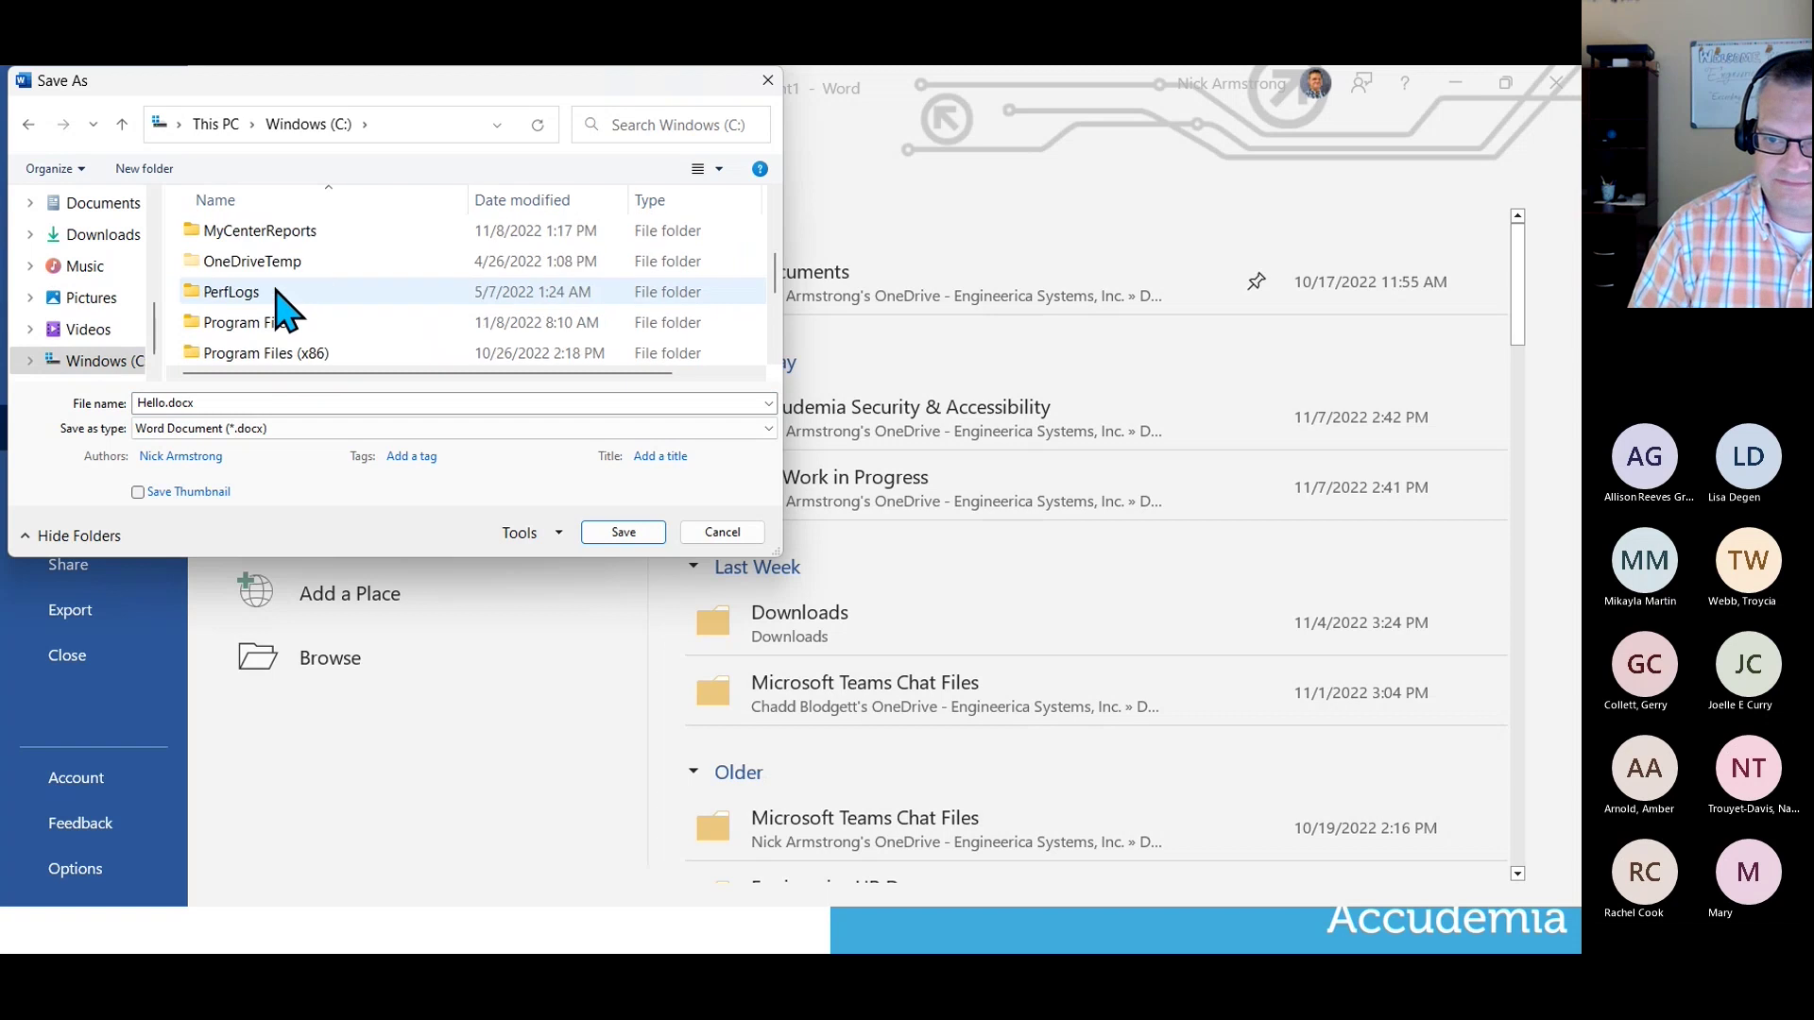
pyautogui.click(293, 233)
pyautogui.doubleClick(293, 232)
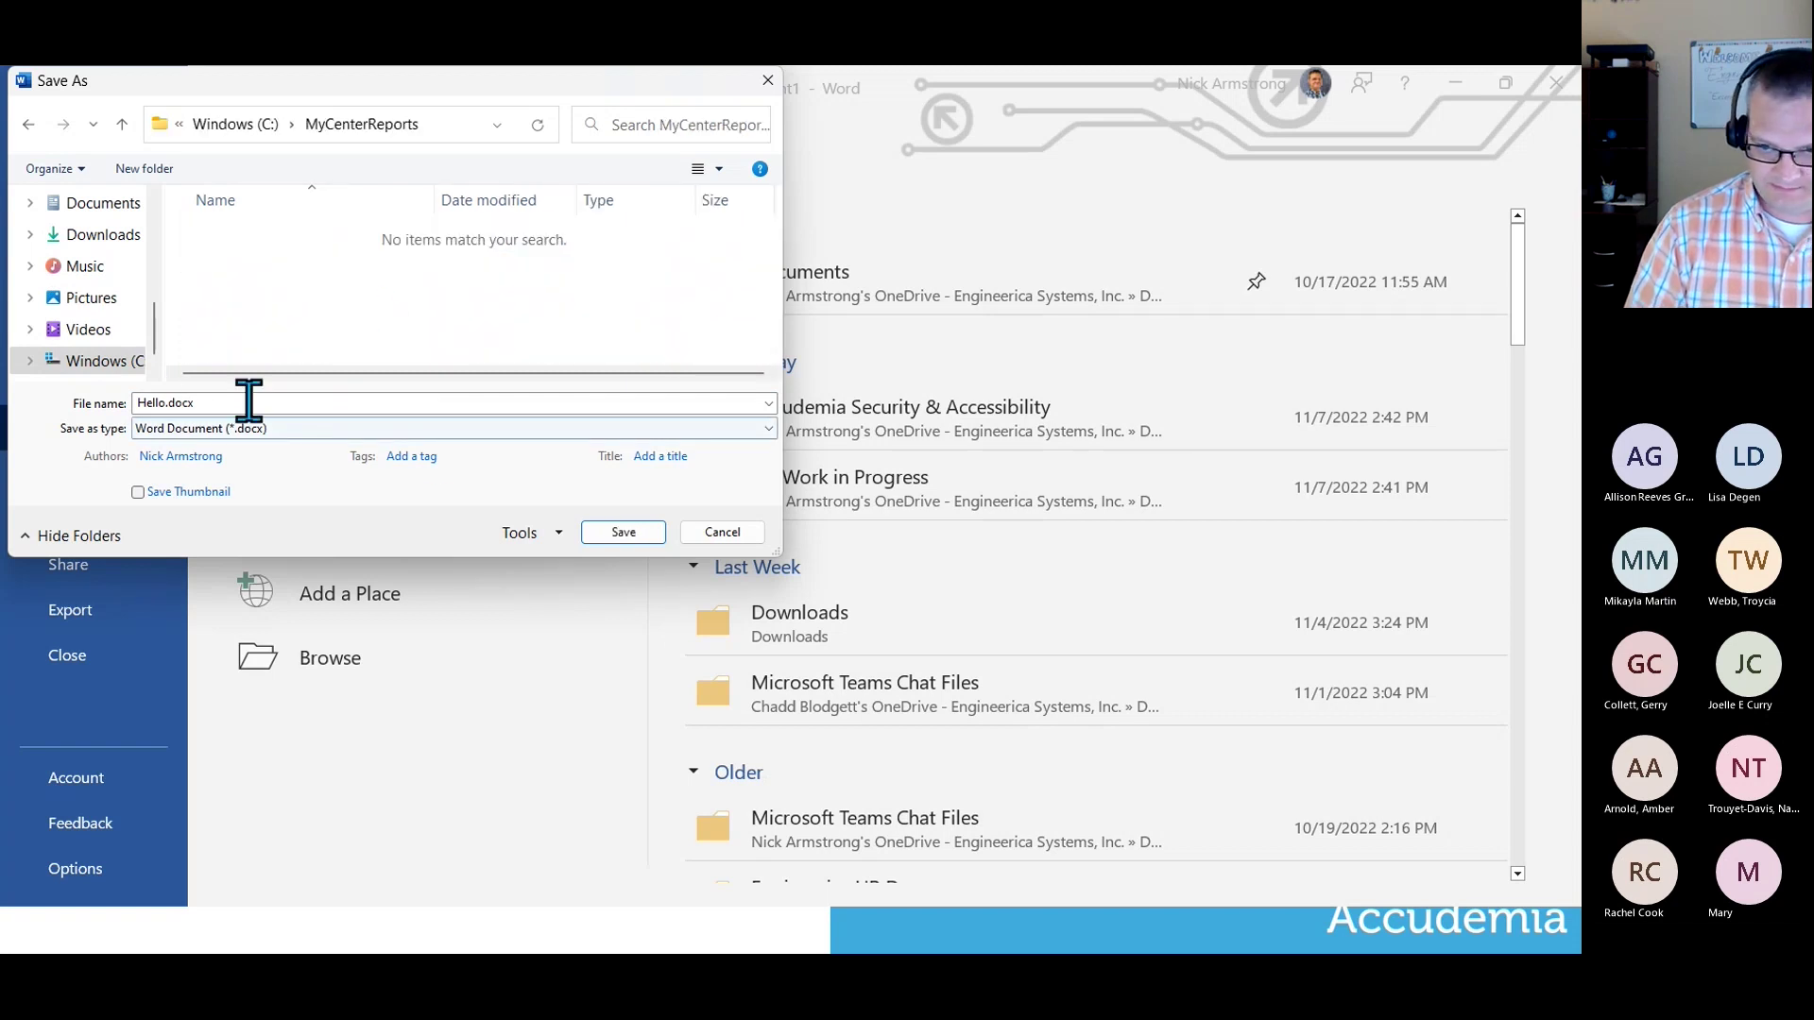
# Name the letter StudentEventMailer and save it as a Word Document.
pyautogui.click(166, 403)
pyautogui.click(173, 402)
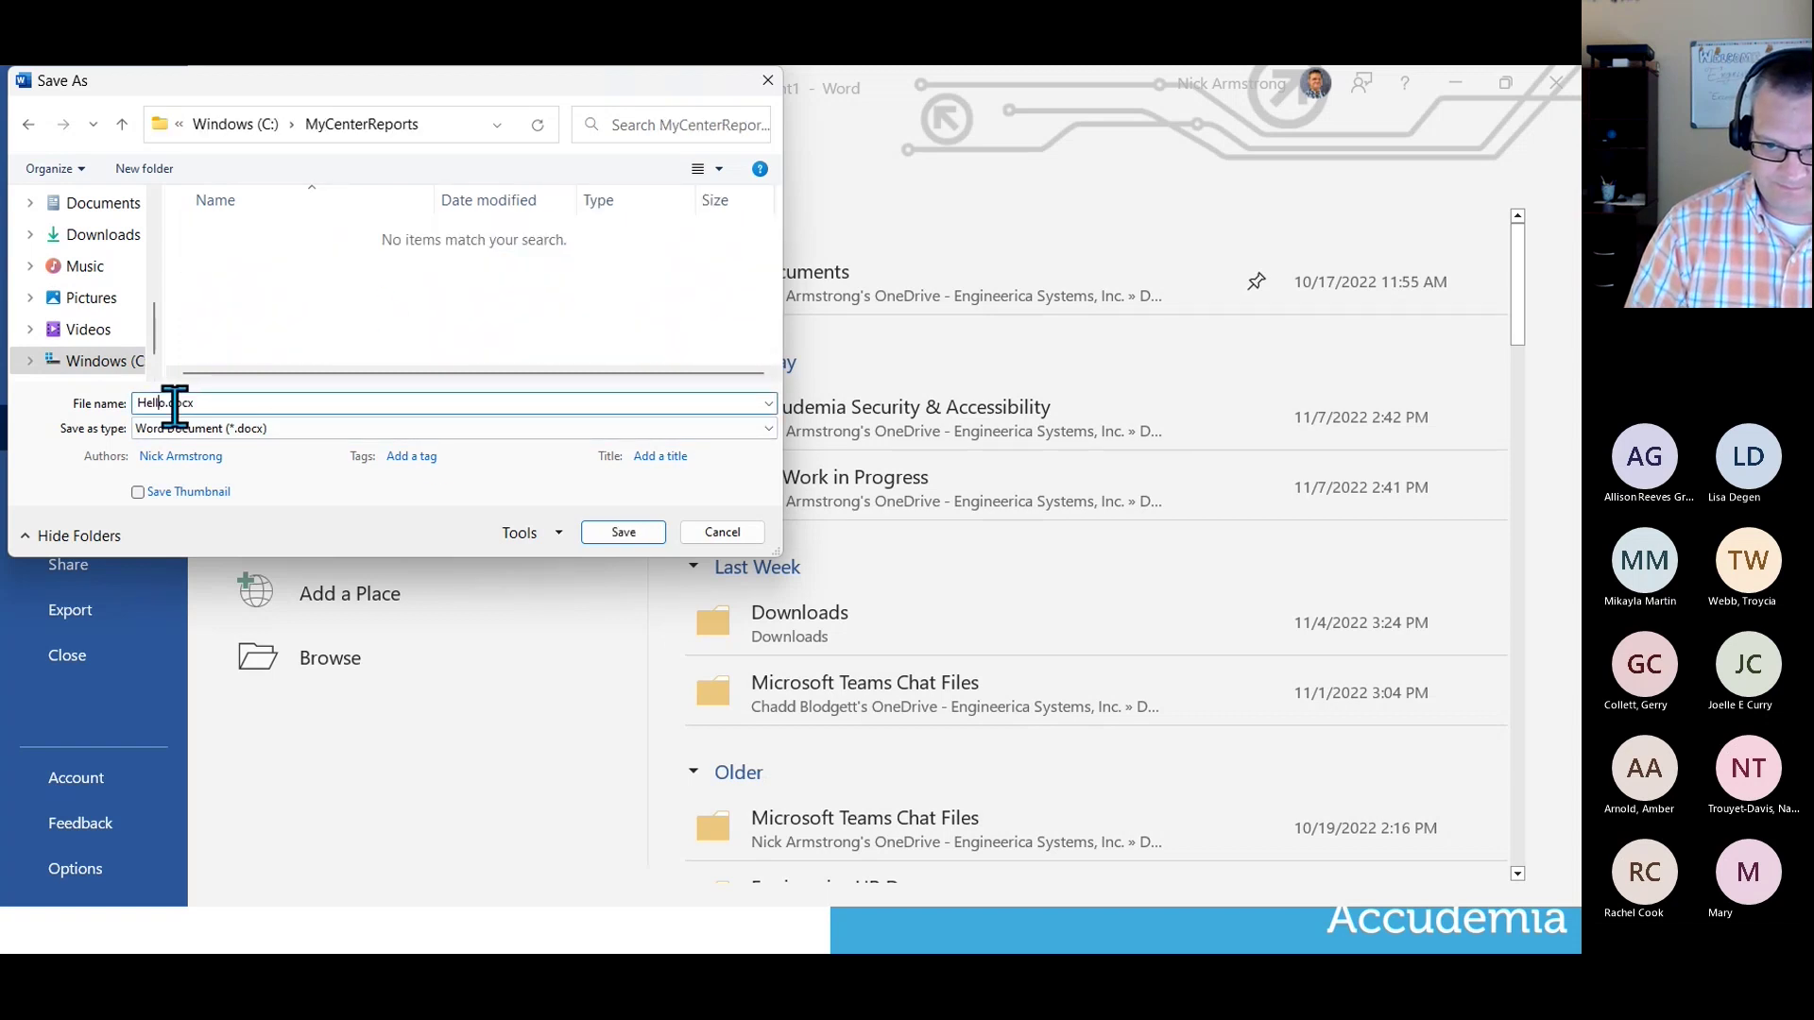
pyautogui.tripleClick(157, 402)
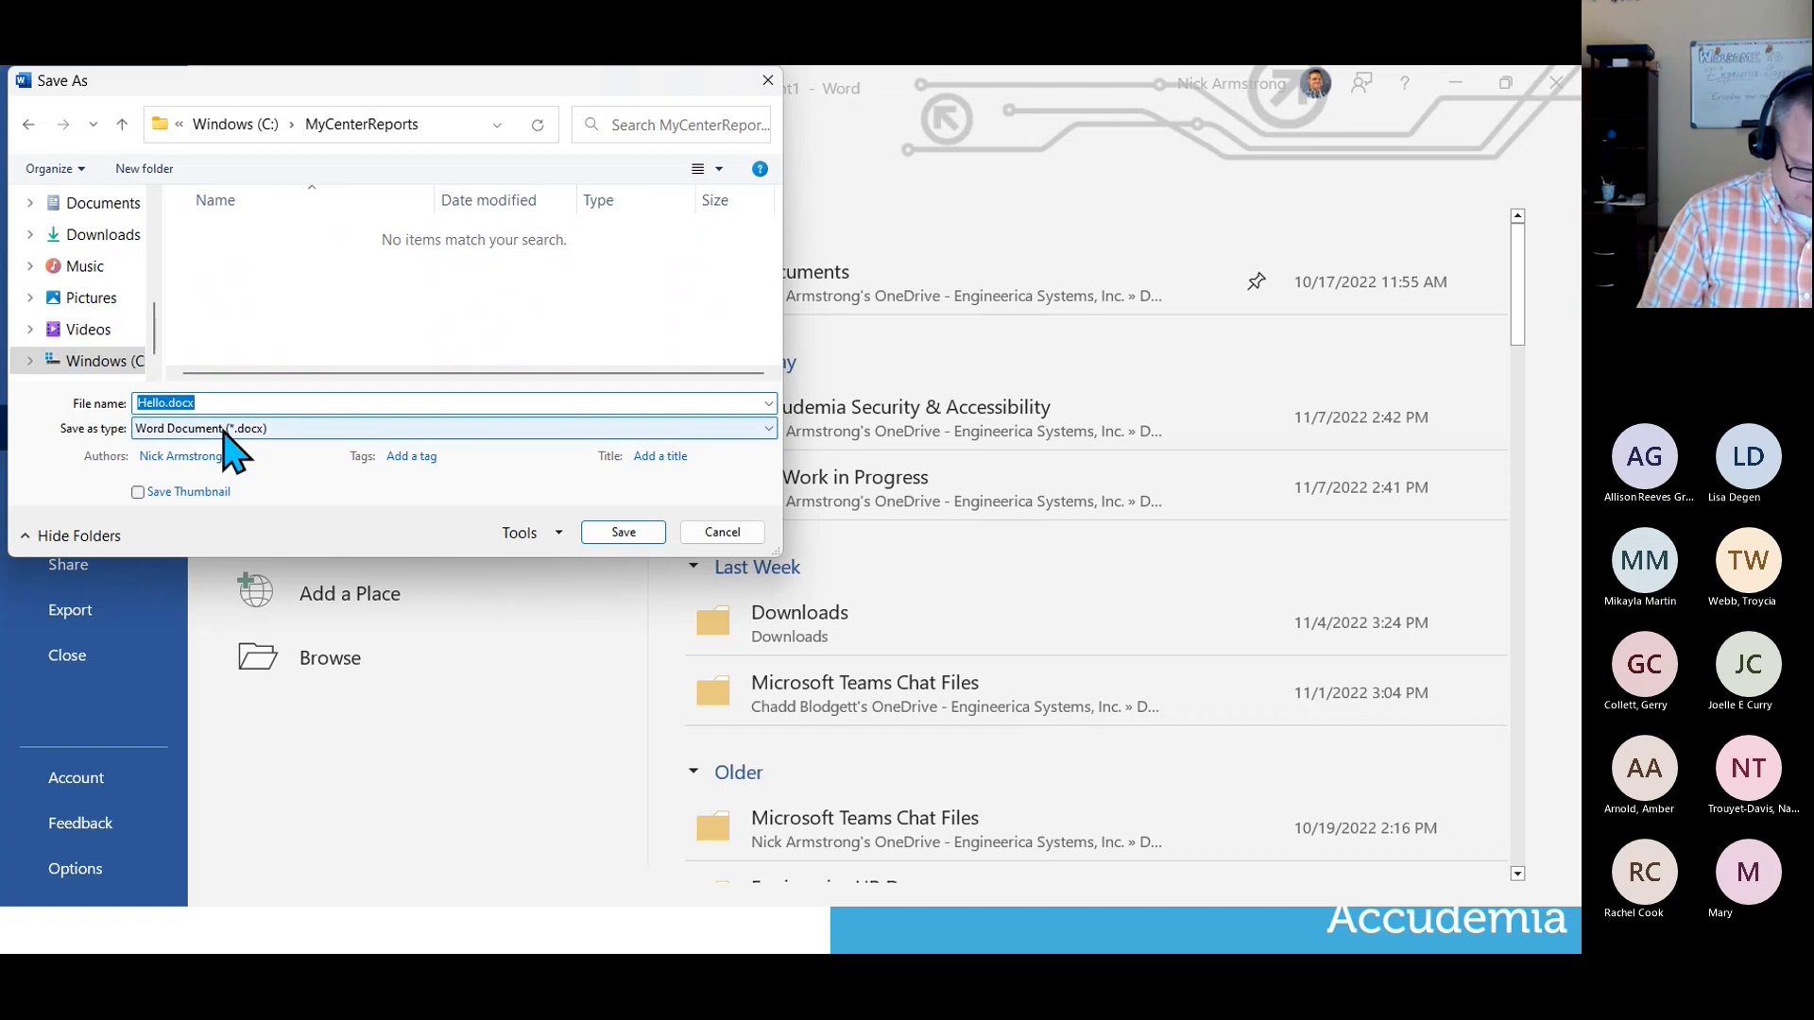
pyautogui.write('StudentE')
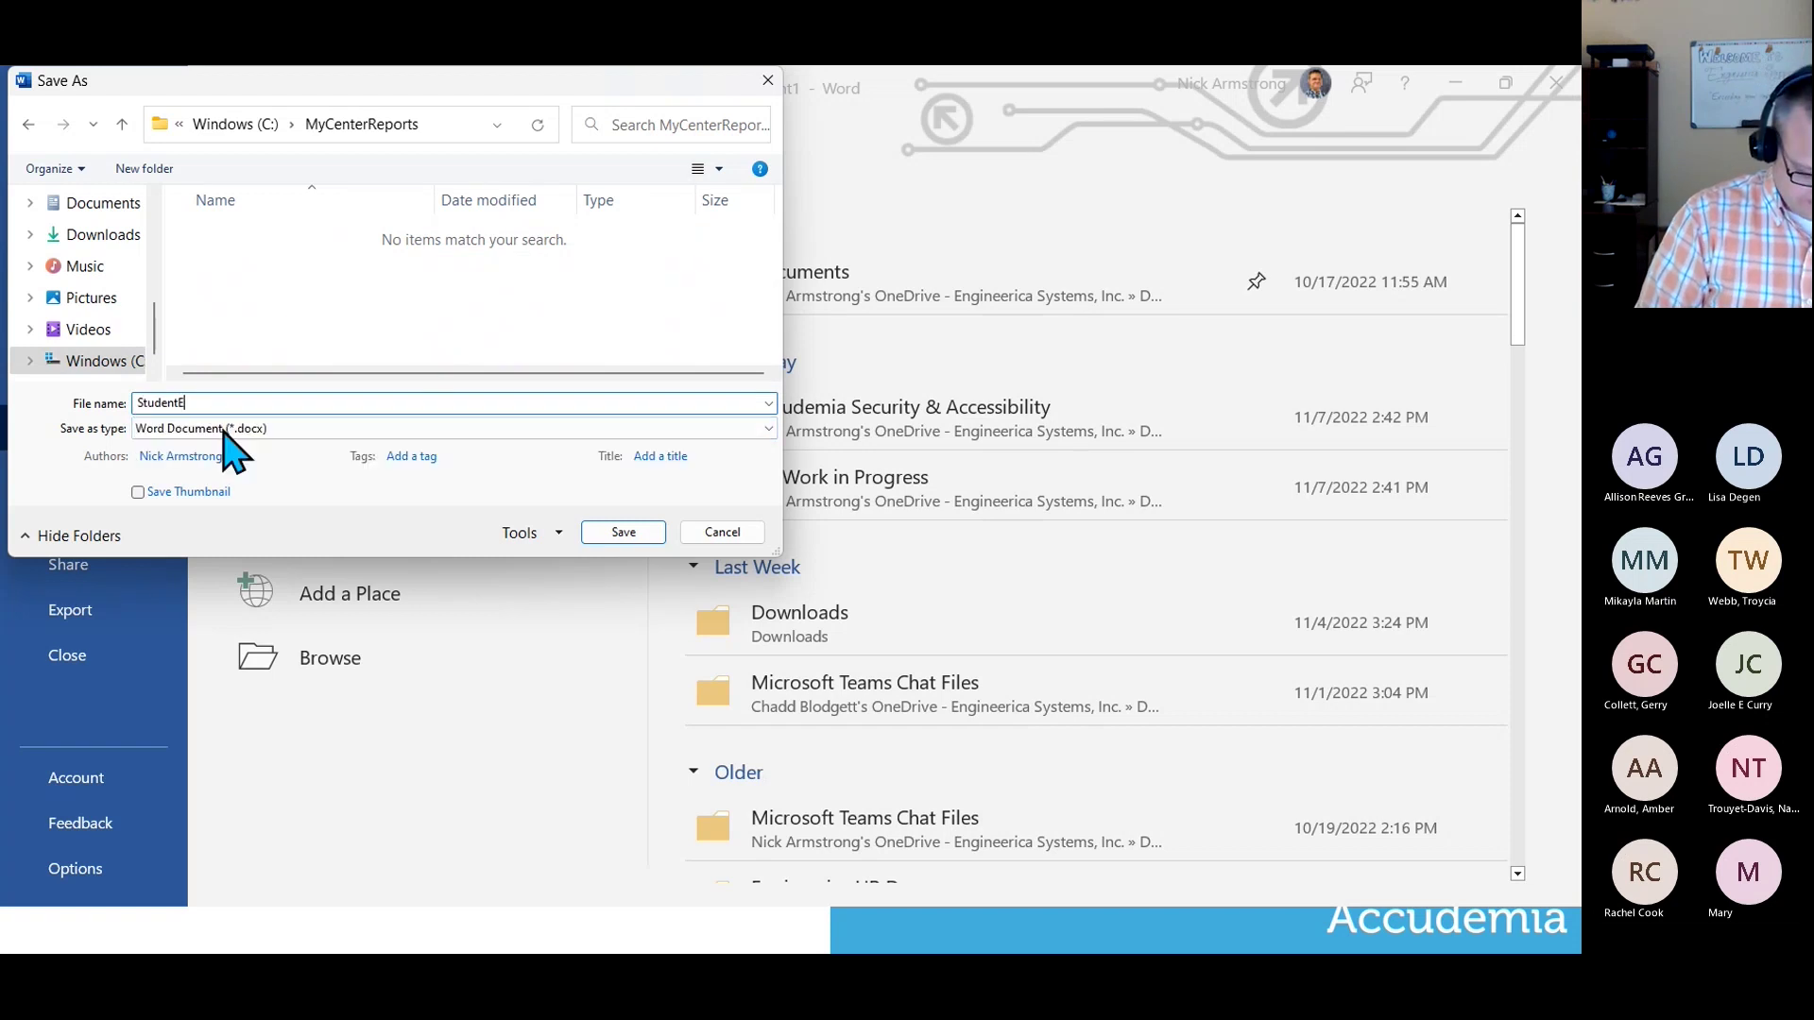
pyautogui.write('ventMailer')
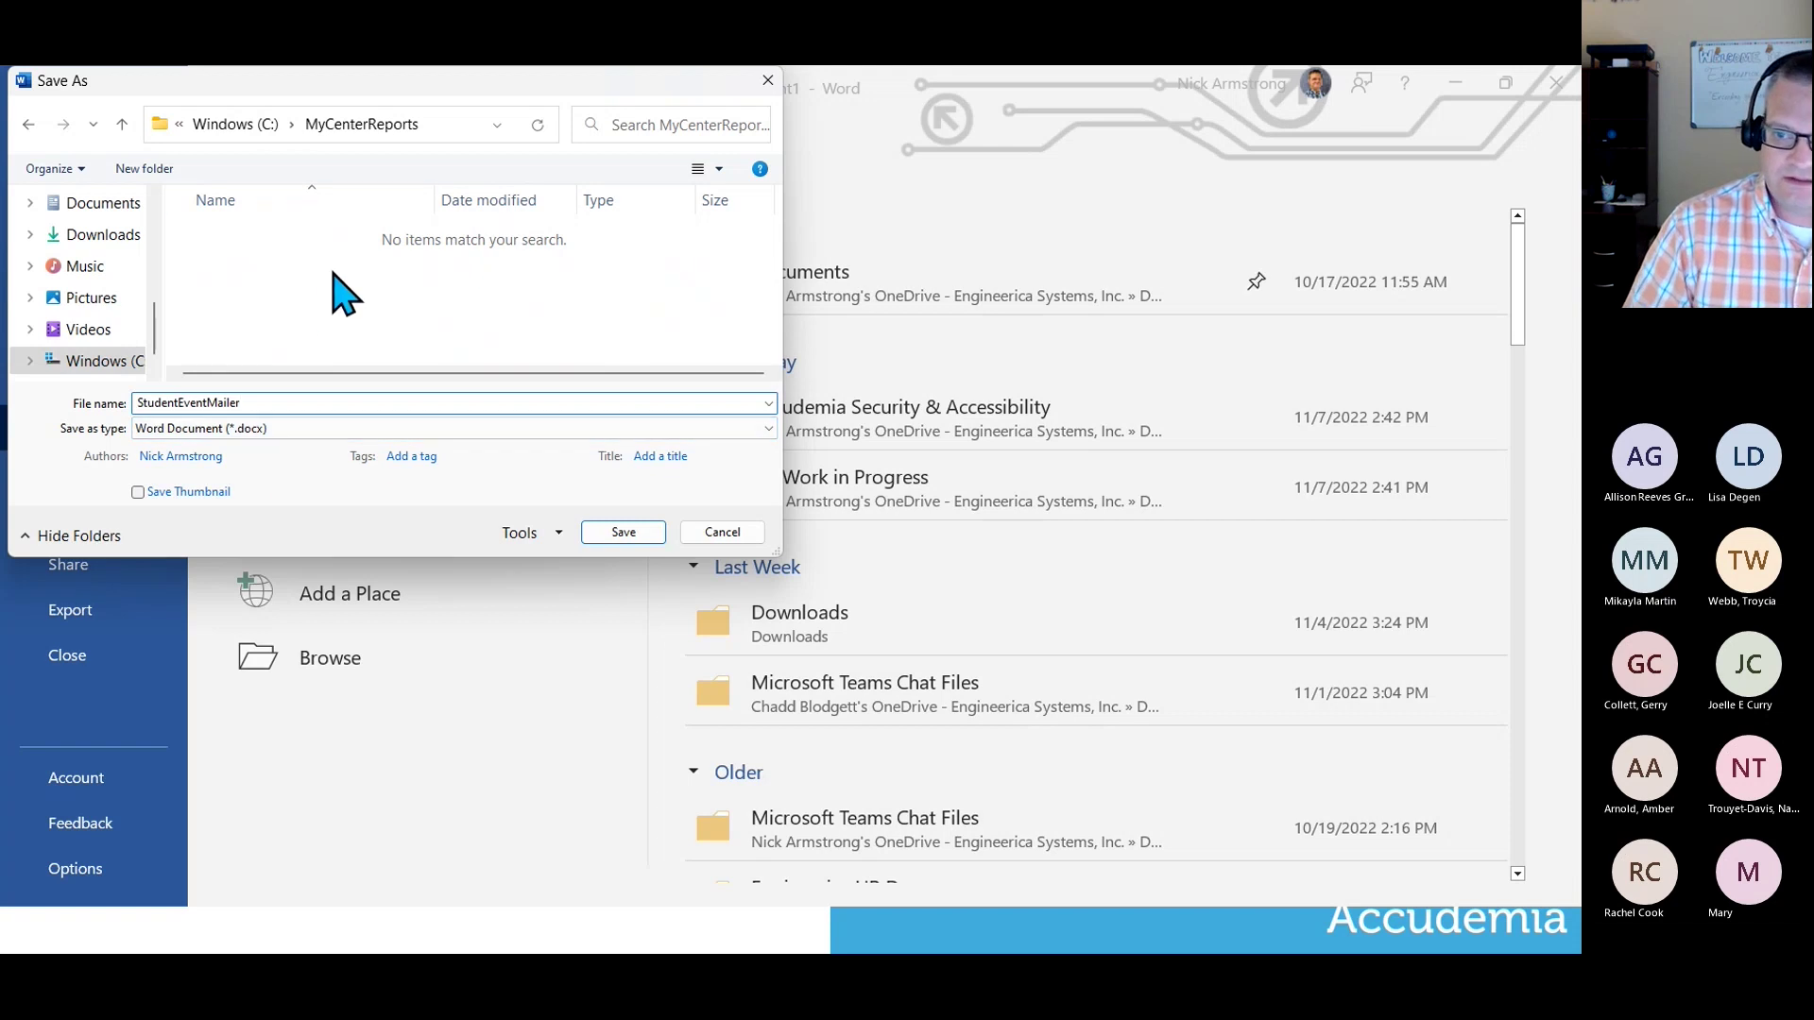
pyautogui.click(625, 534)
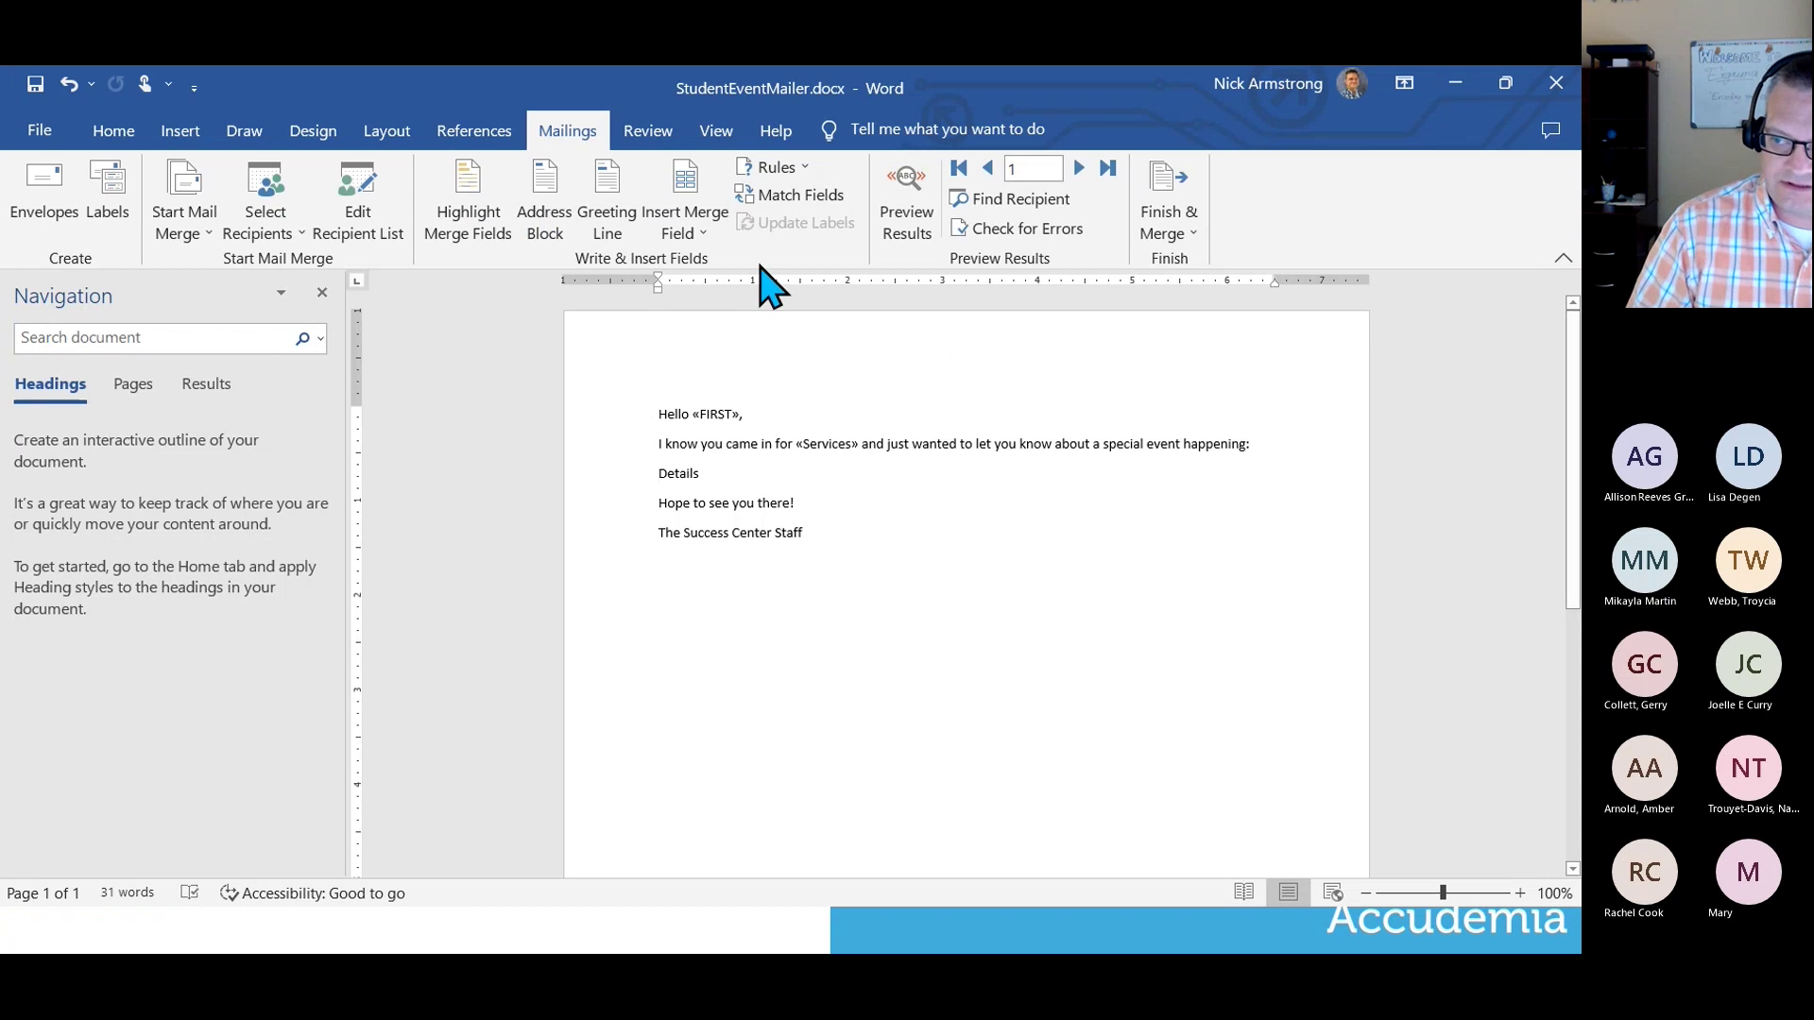
# Leave Word and the browser, switch to Outlook and display the mailbox account's overview with its folders expanded.
pyautogui.click(1461, 88)
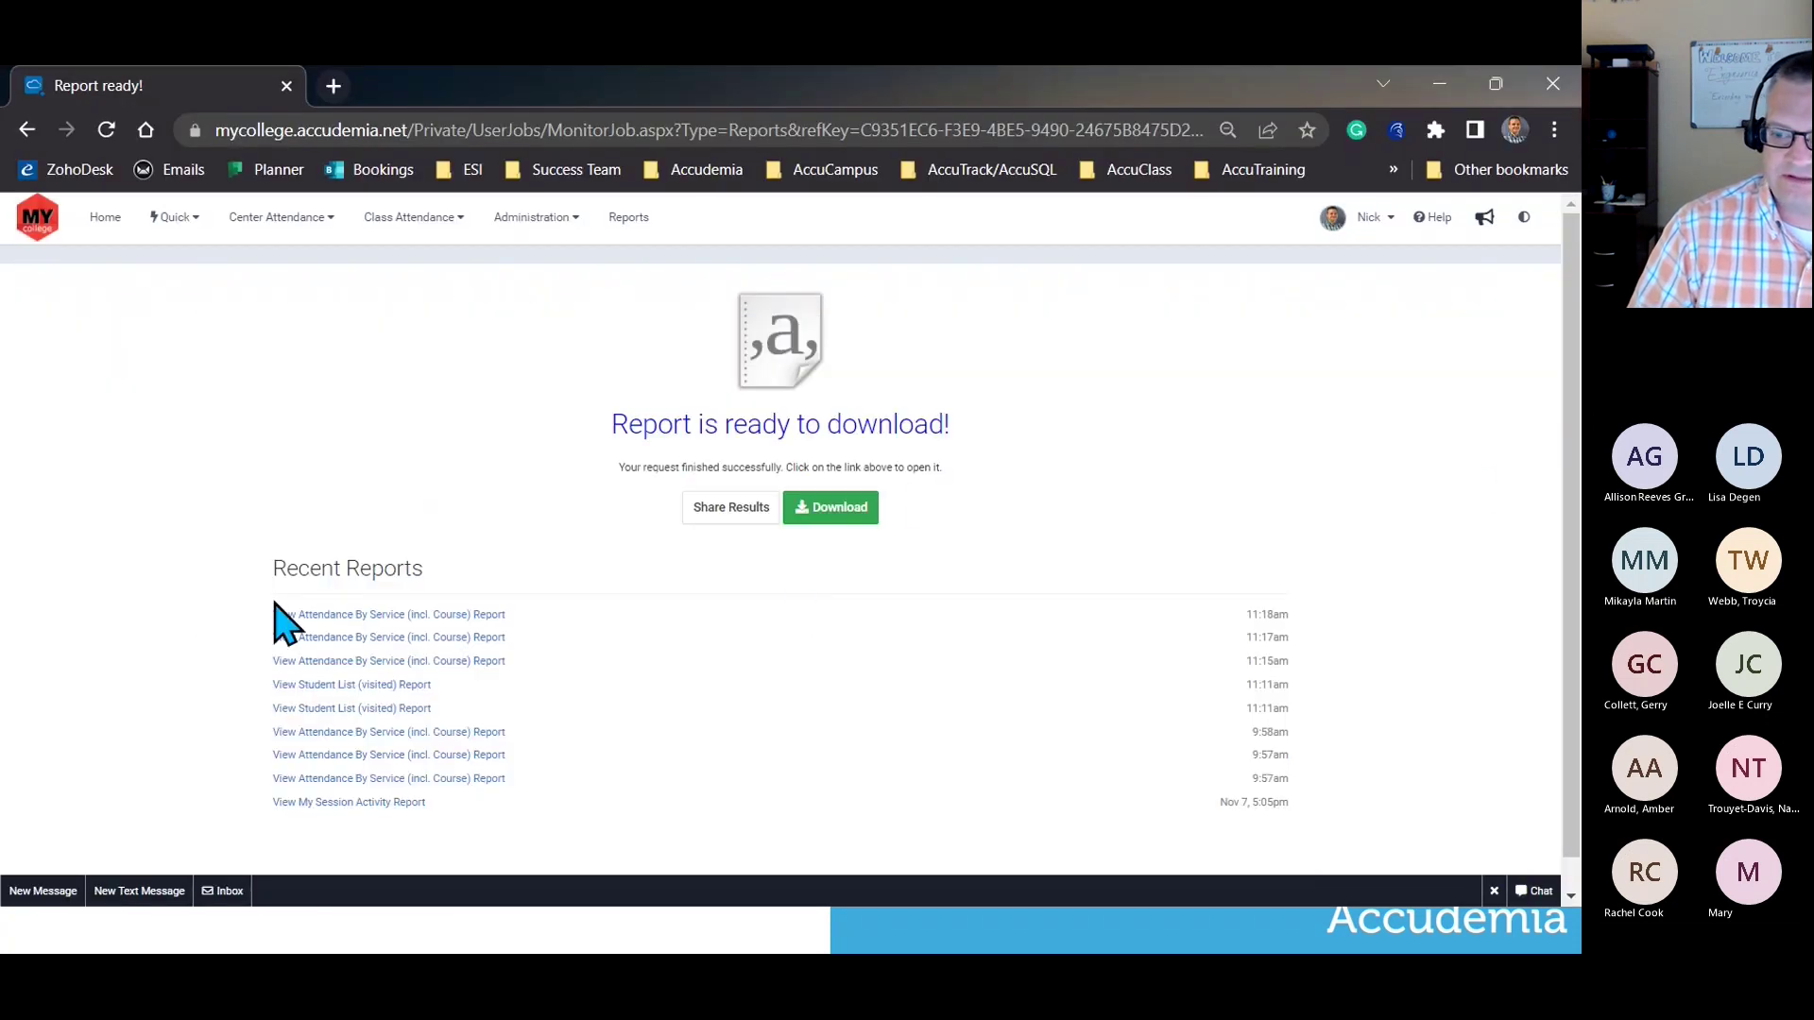
pyautogui.click(1451, 93)
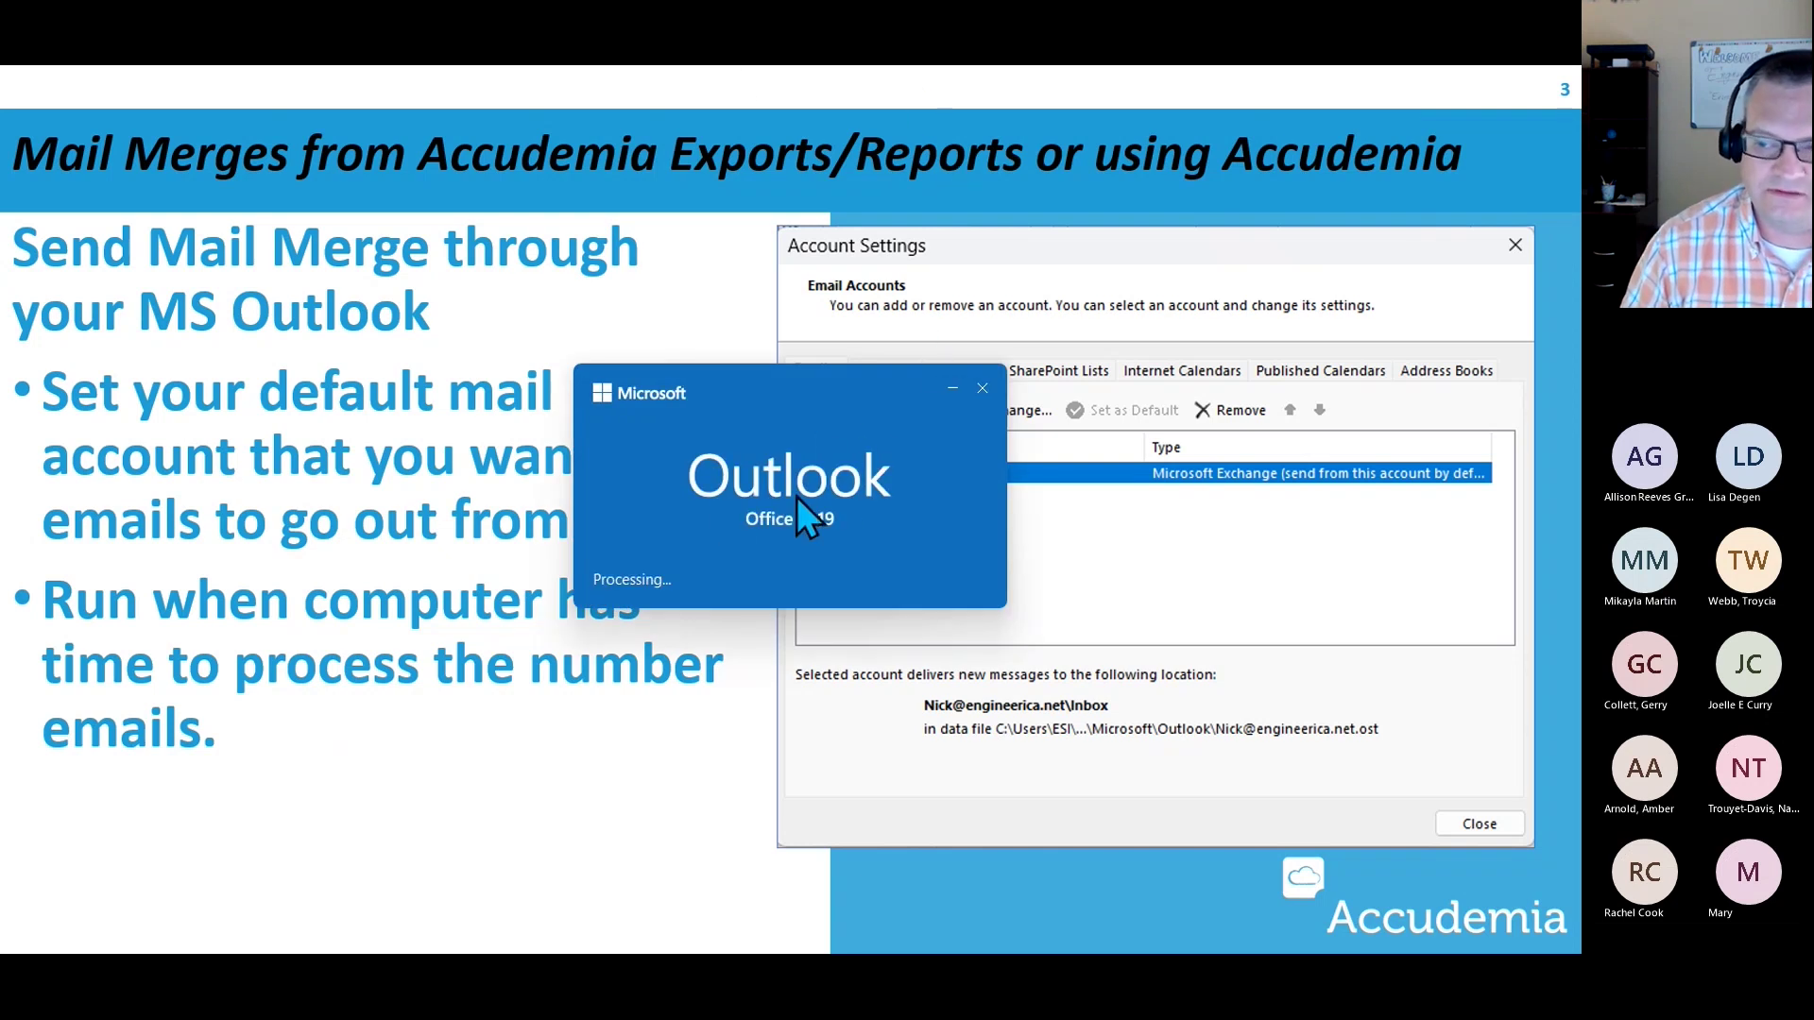
pyautogui.click(1139, 320)
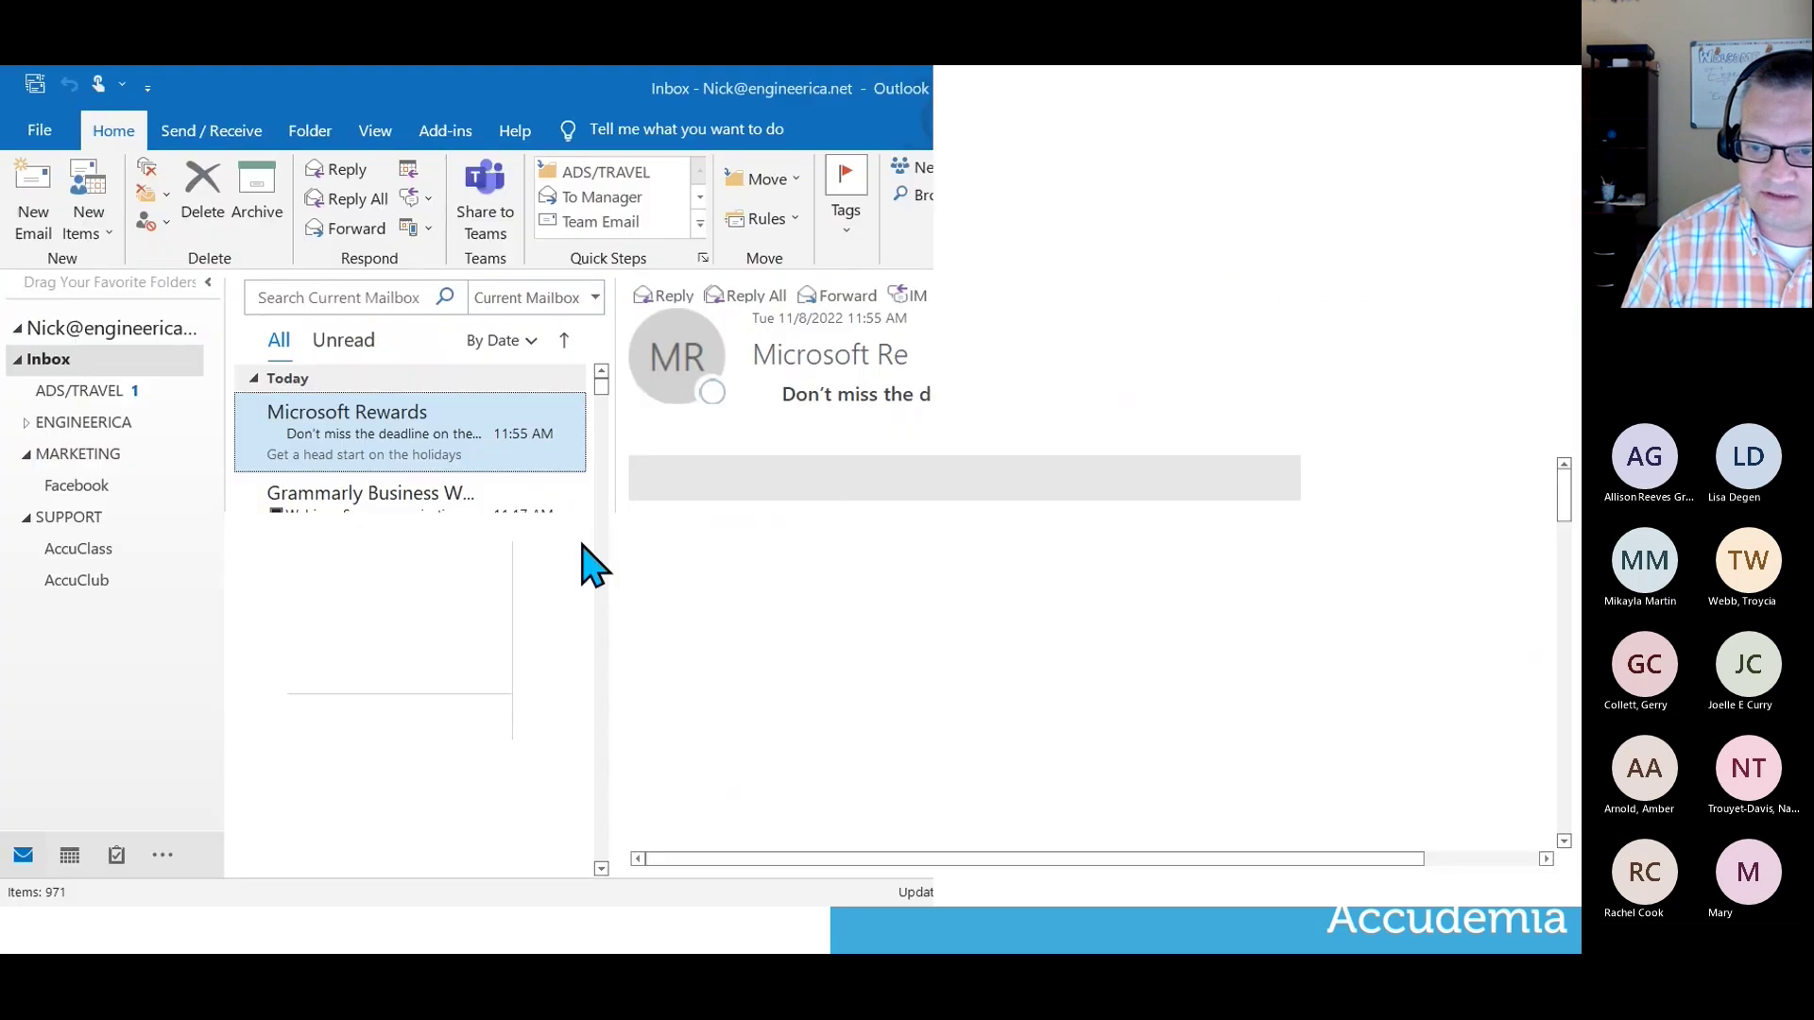
pyautogui.click(19, 328)
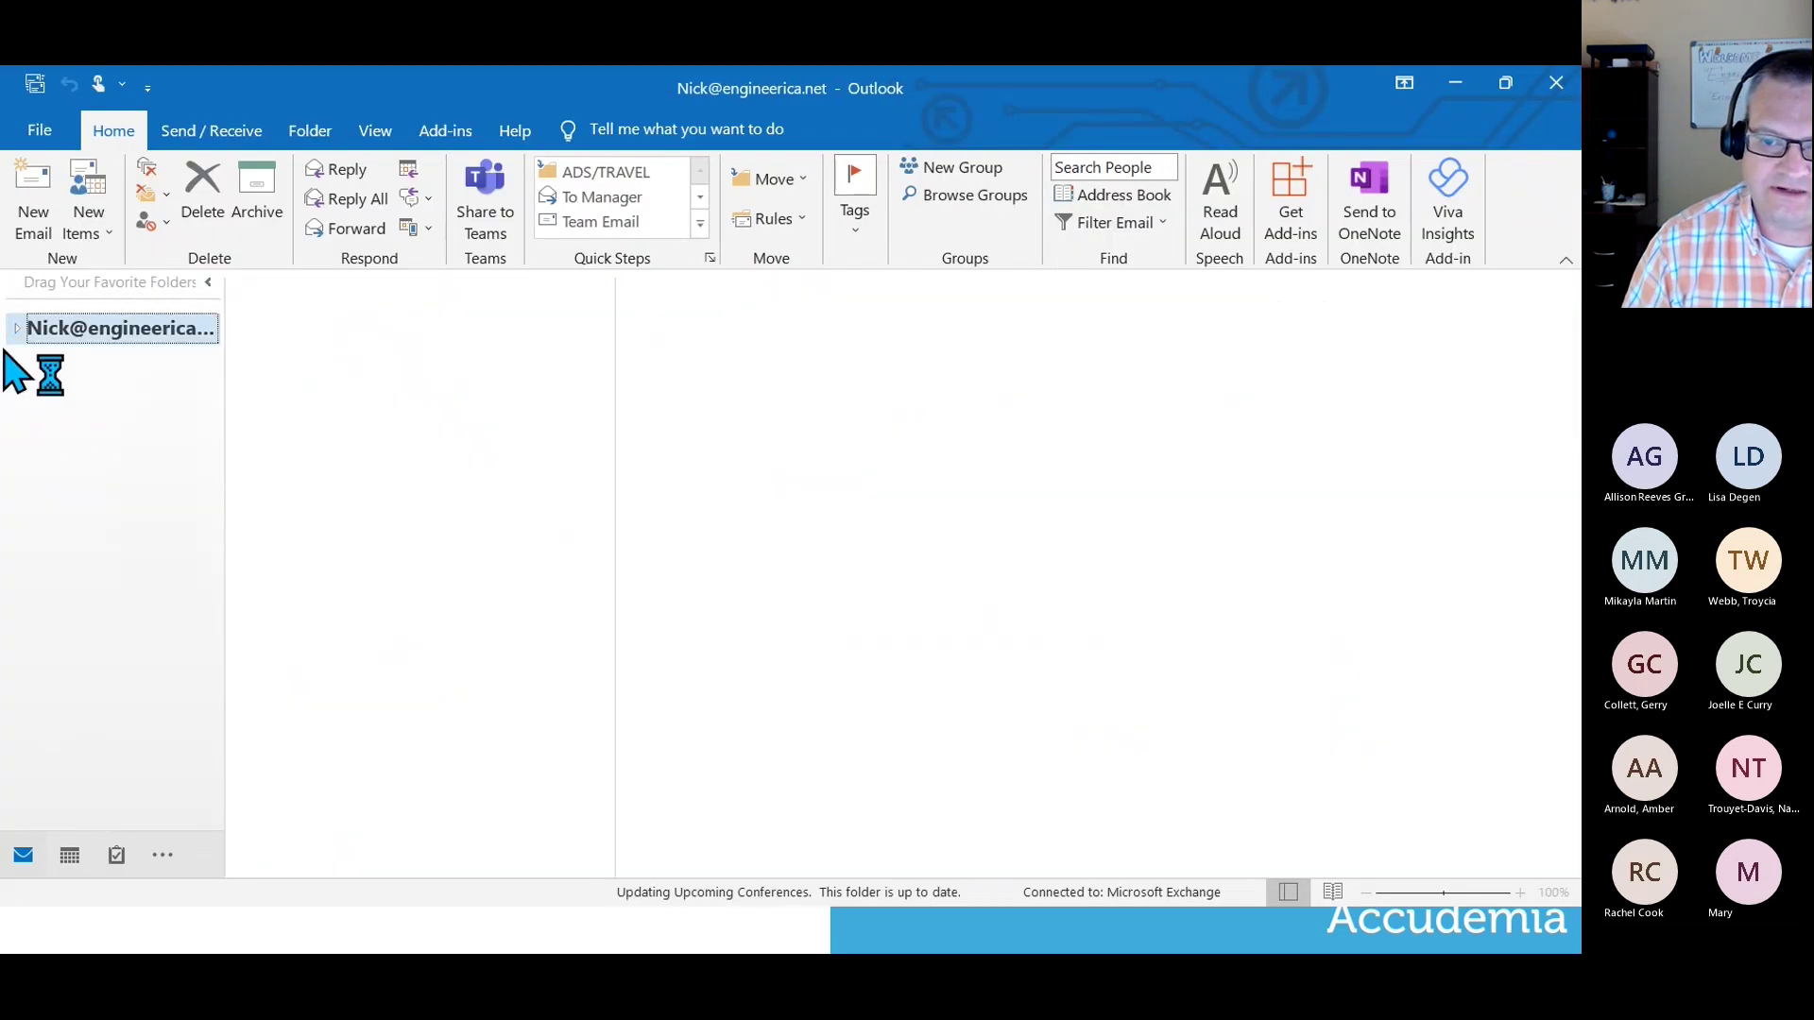
pyautogui.click(17, 327)
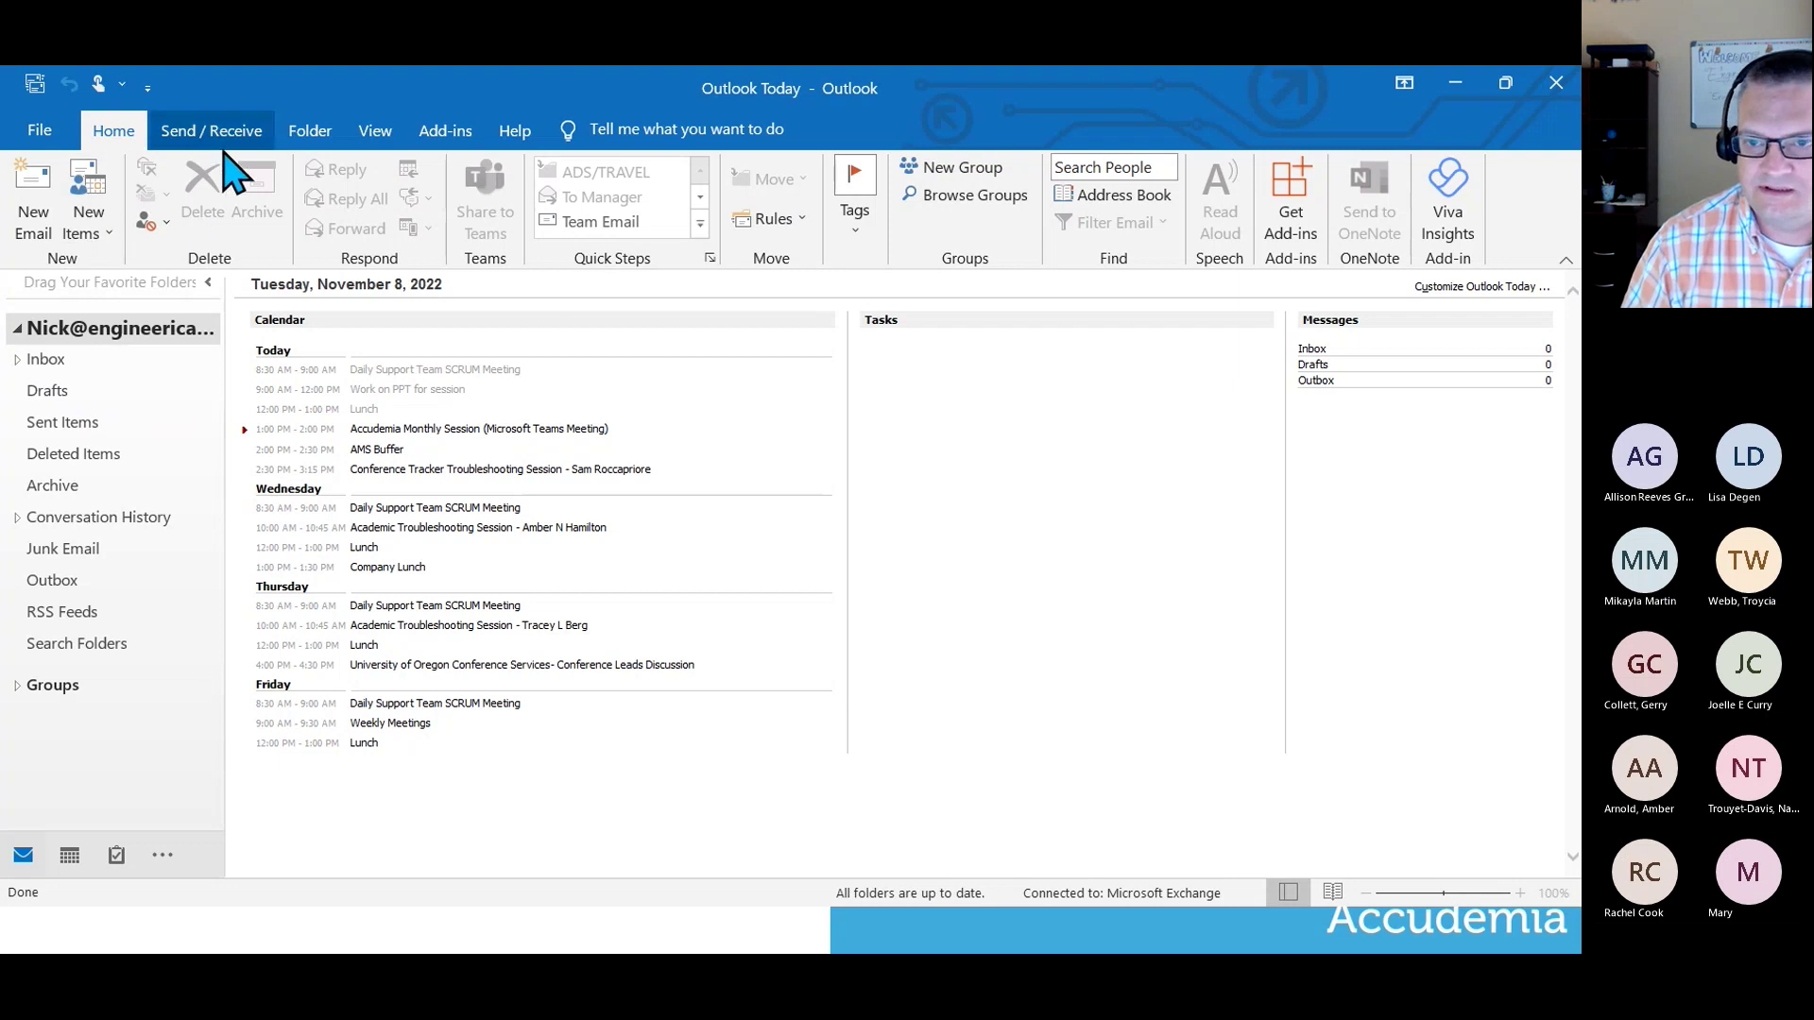
pyautogui.click(39, 132)
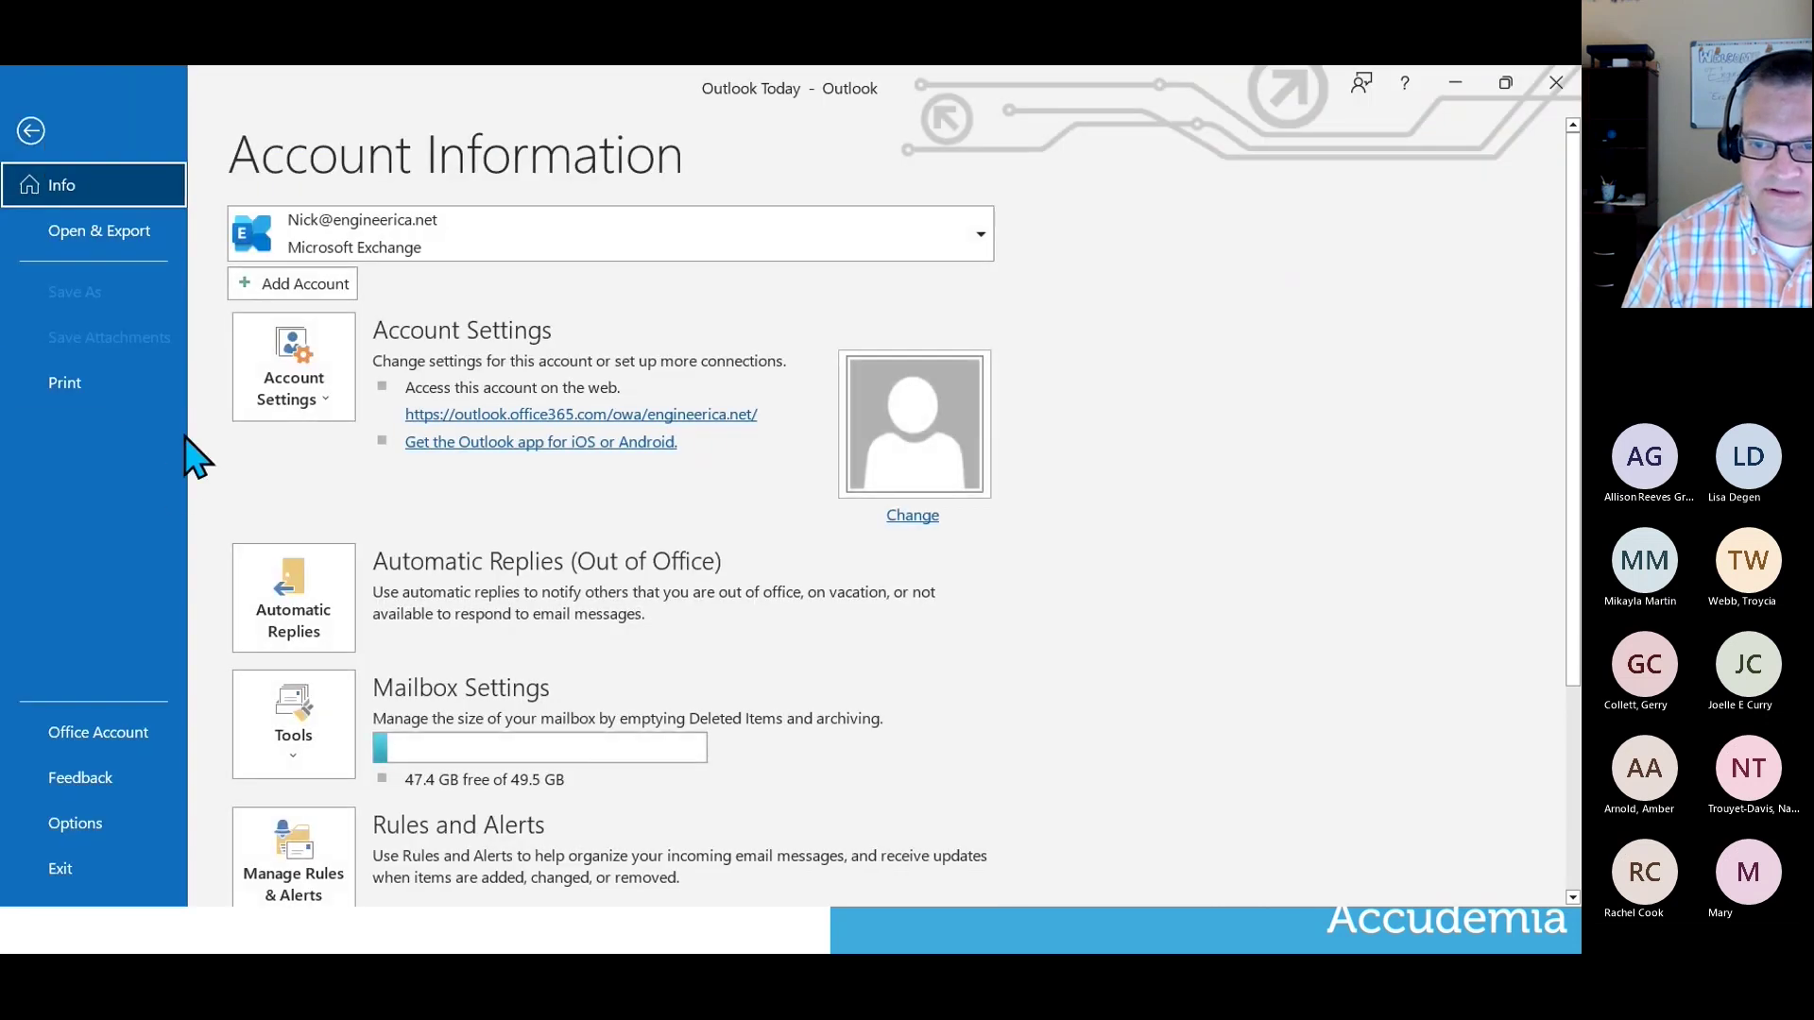
pyautogui.click(32, 131)
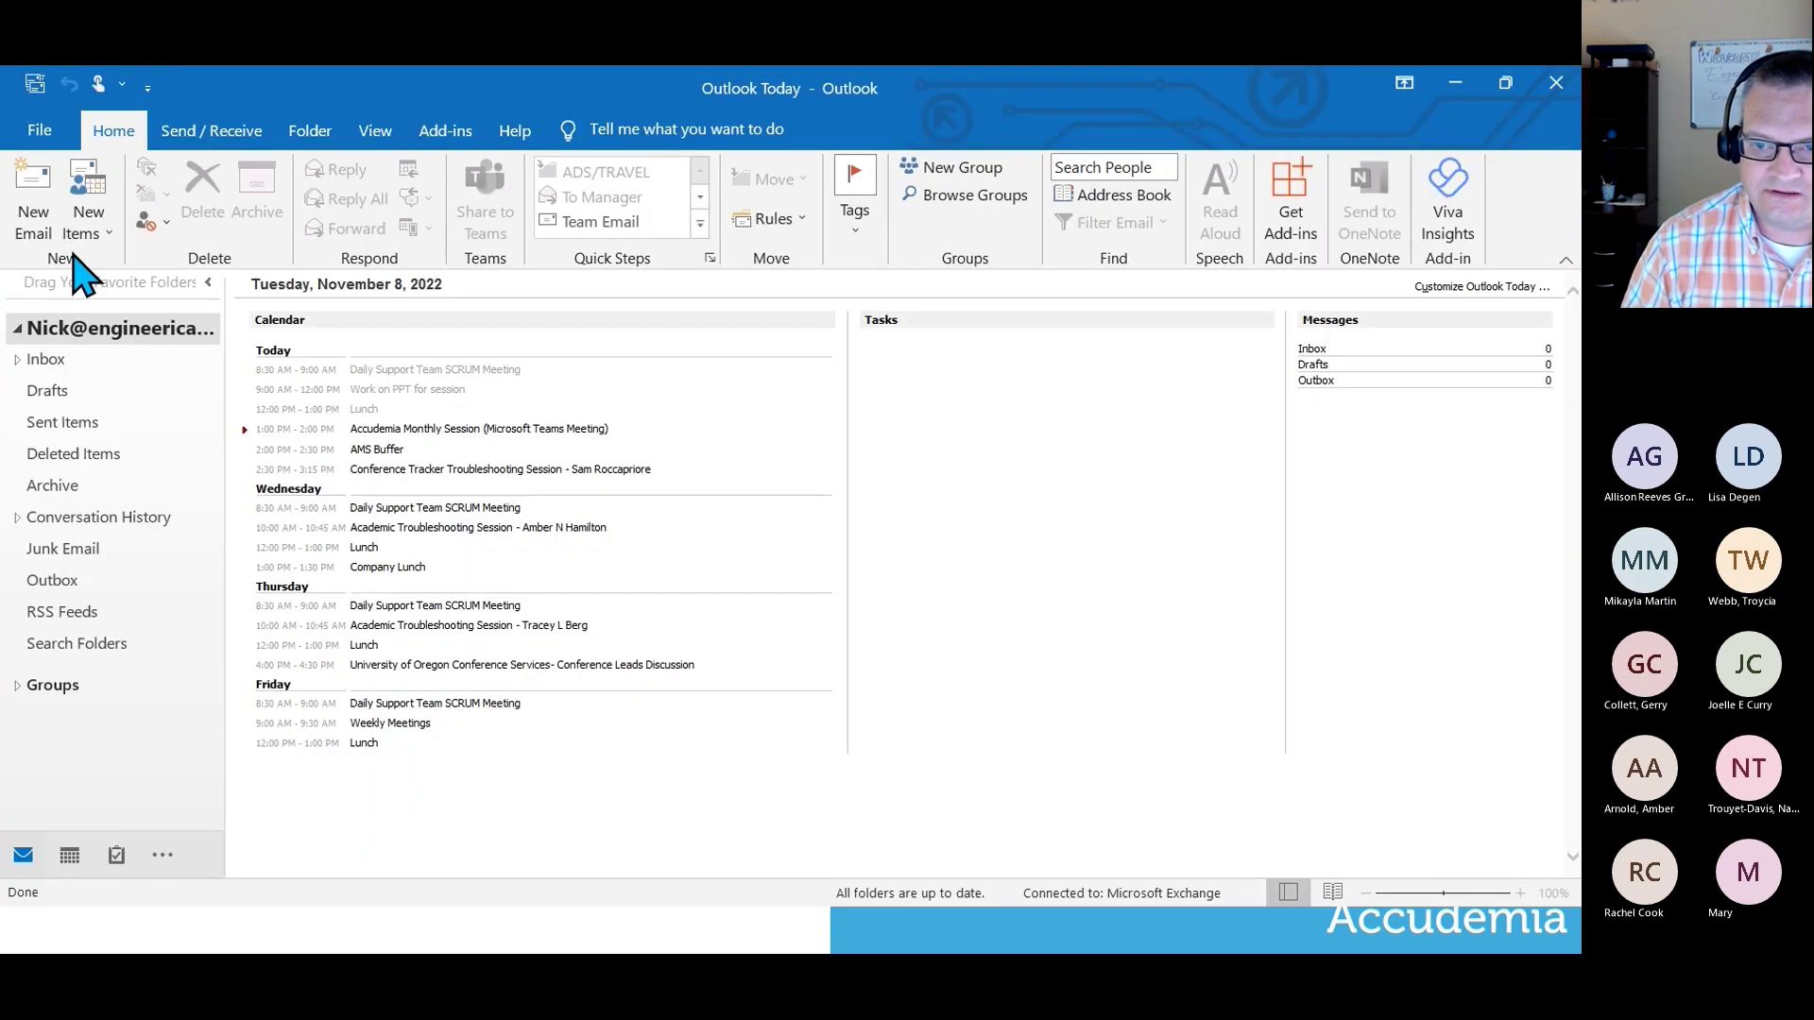
pyautogui.click(39, 131)
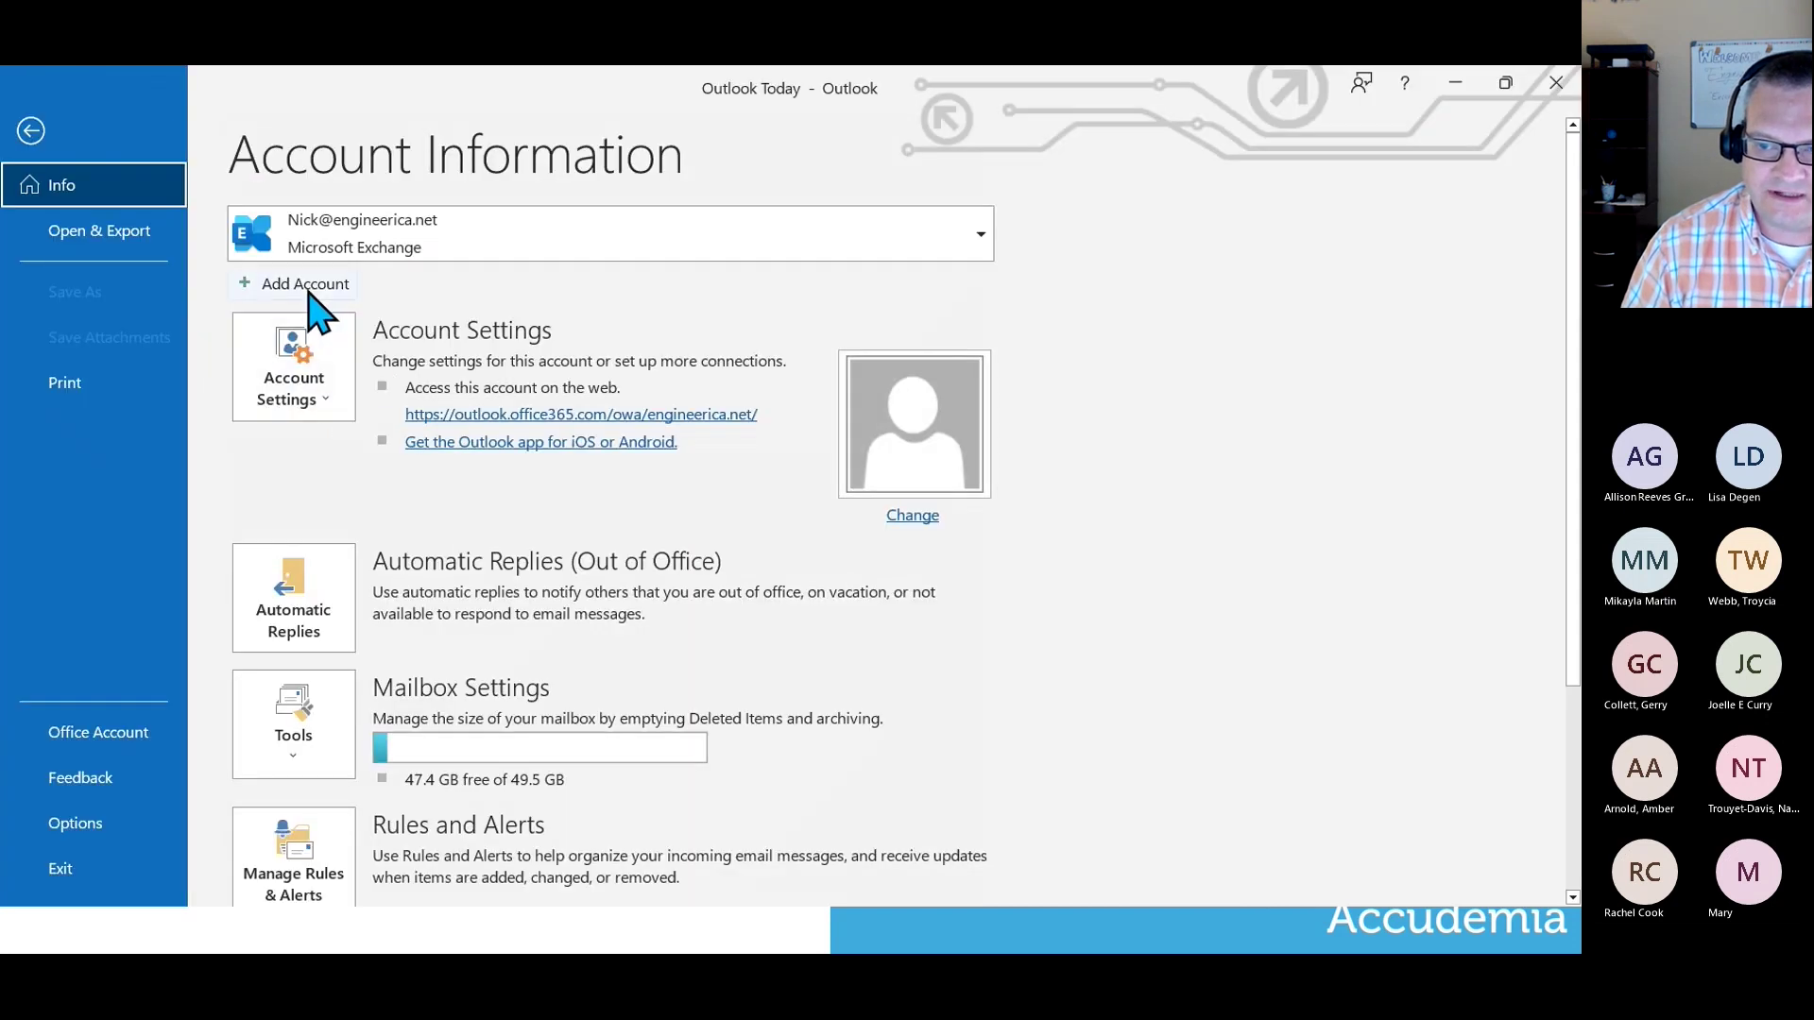
pyautogui.click(322, 416)
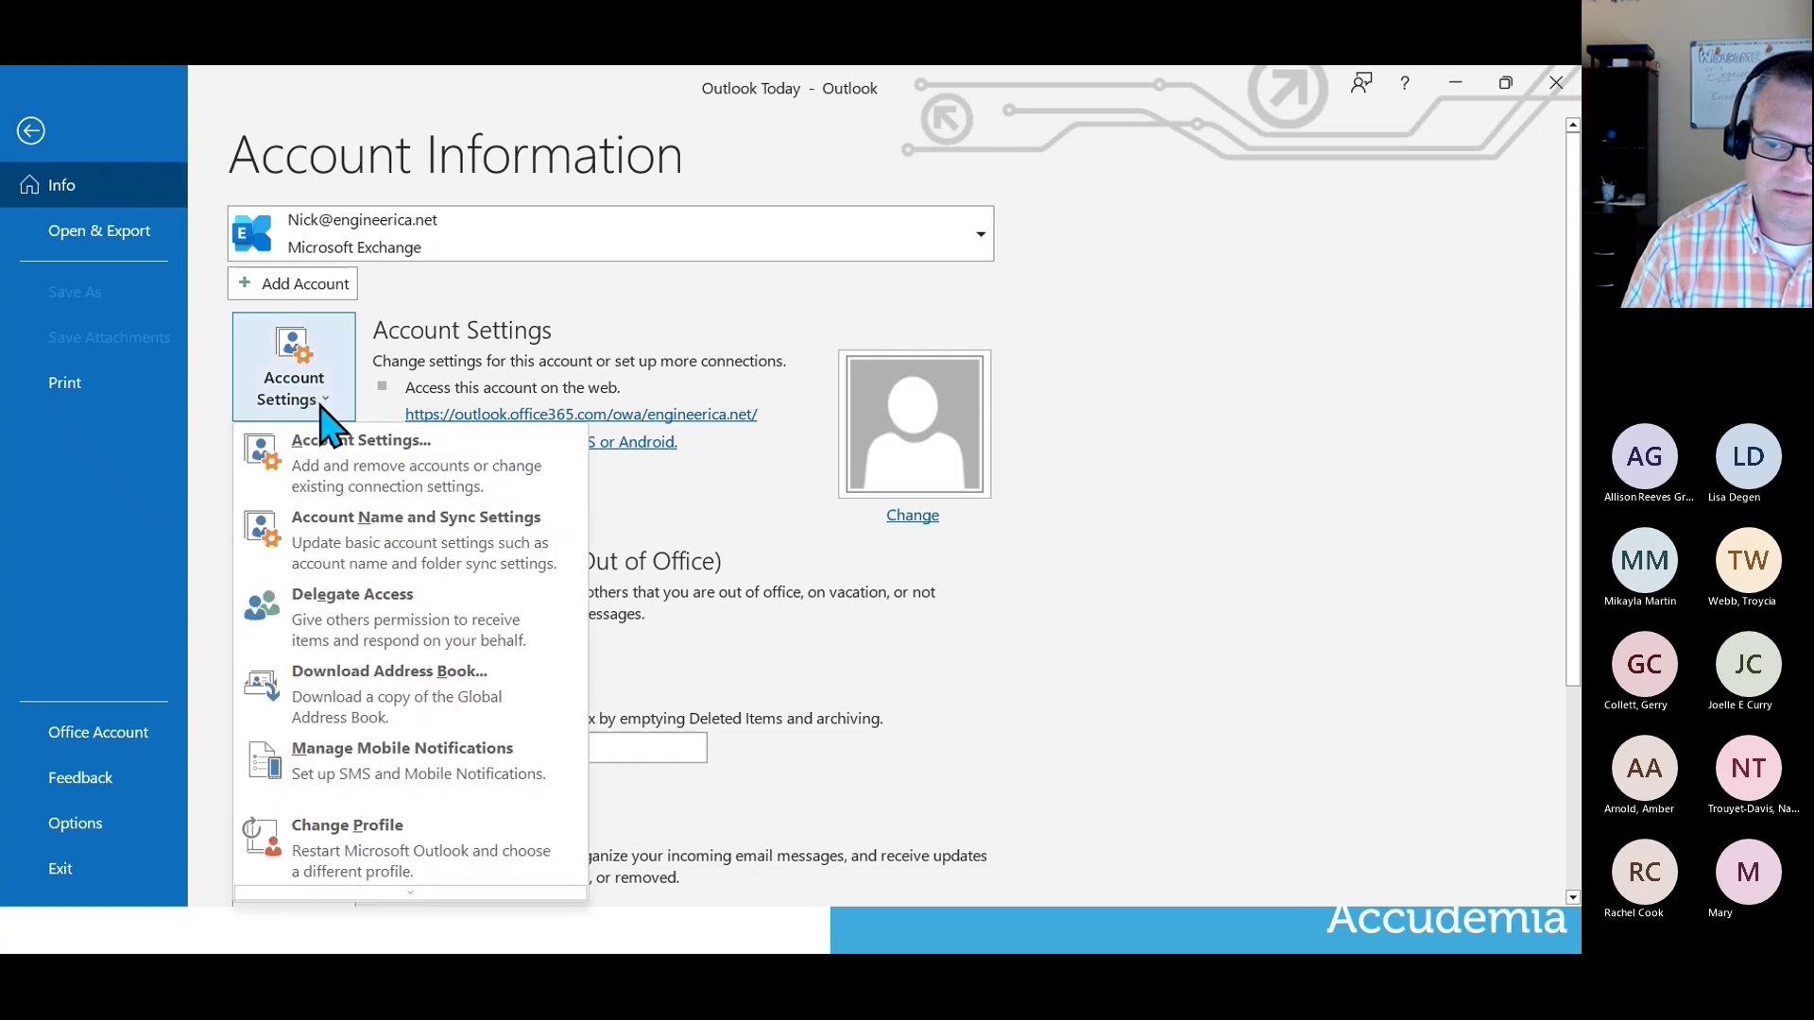
pyautogui.click(357, 475)
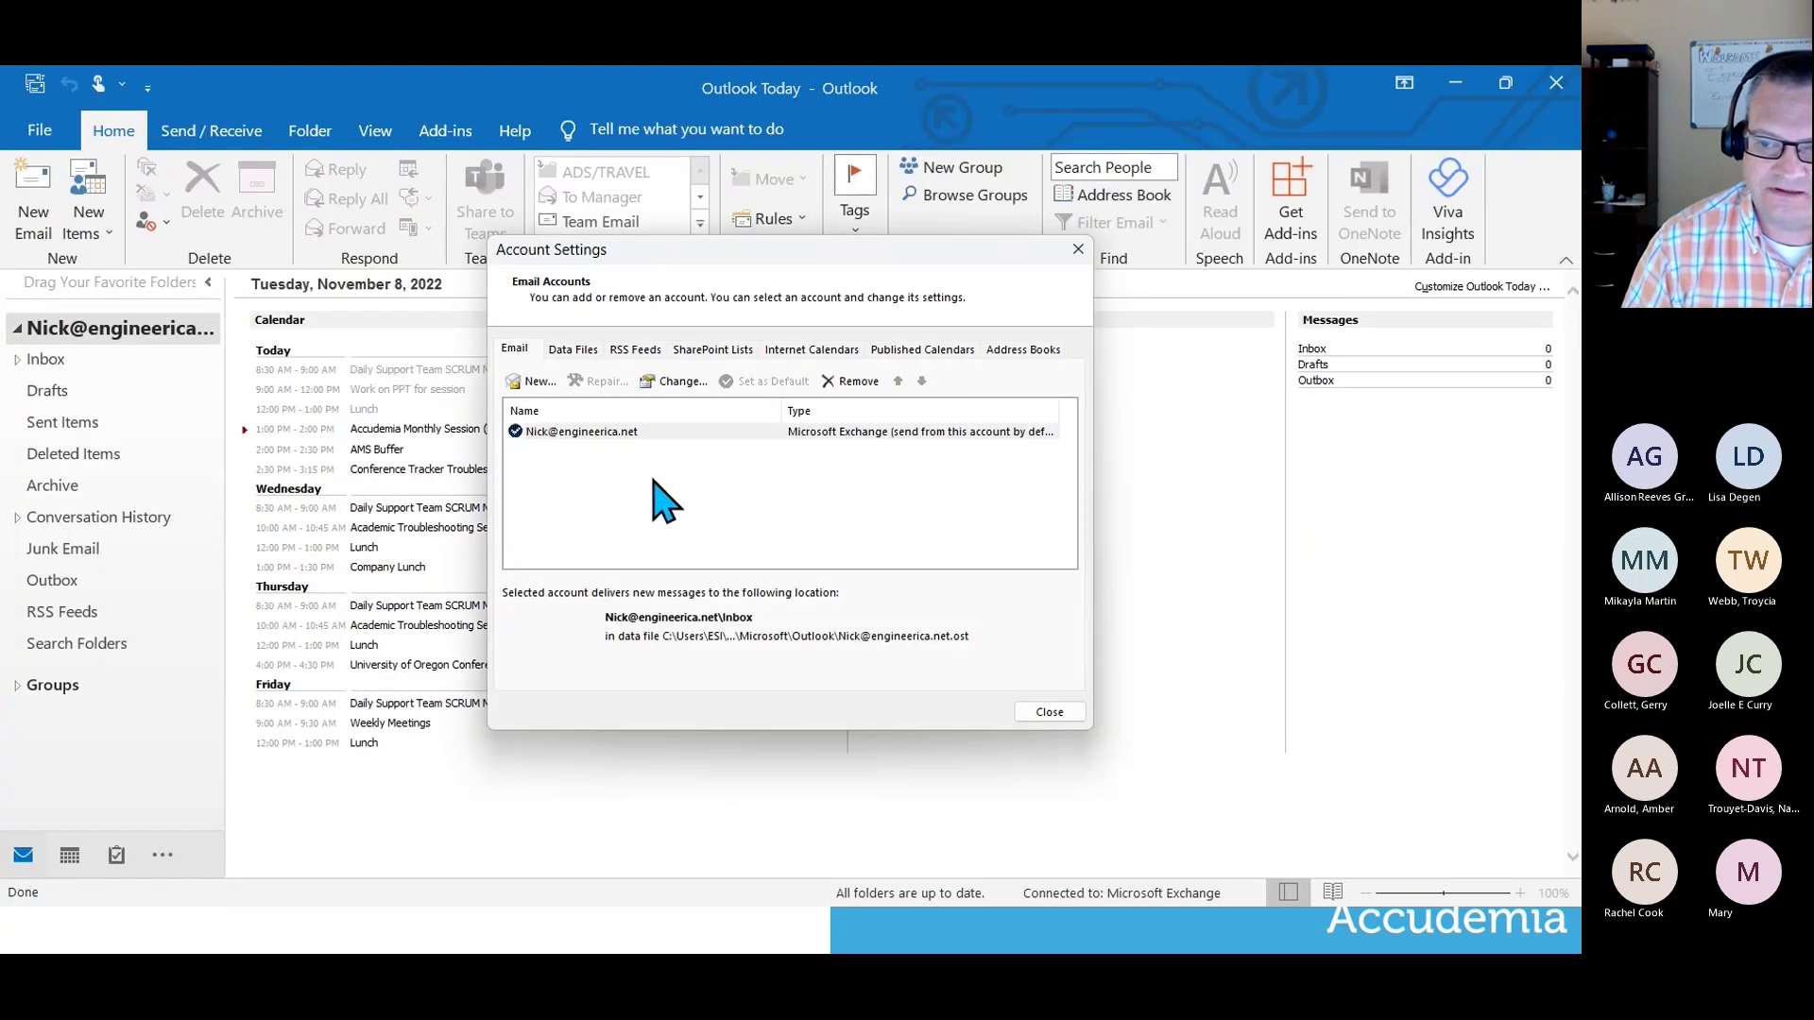
pyautogui.click(597, 435)
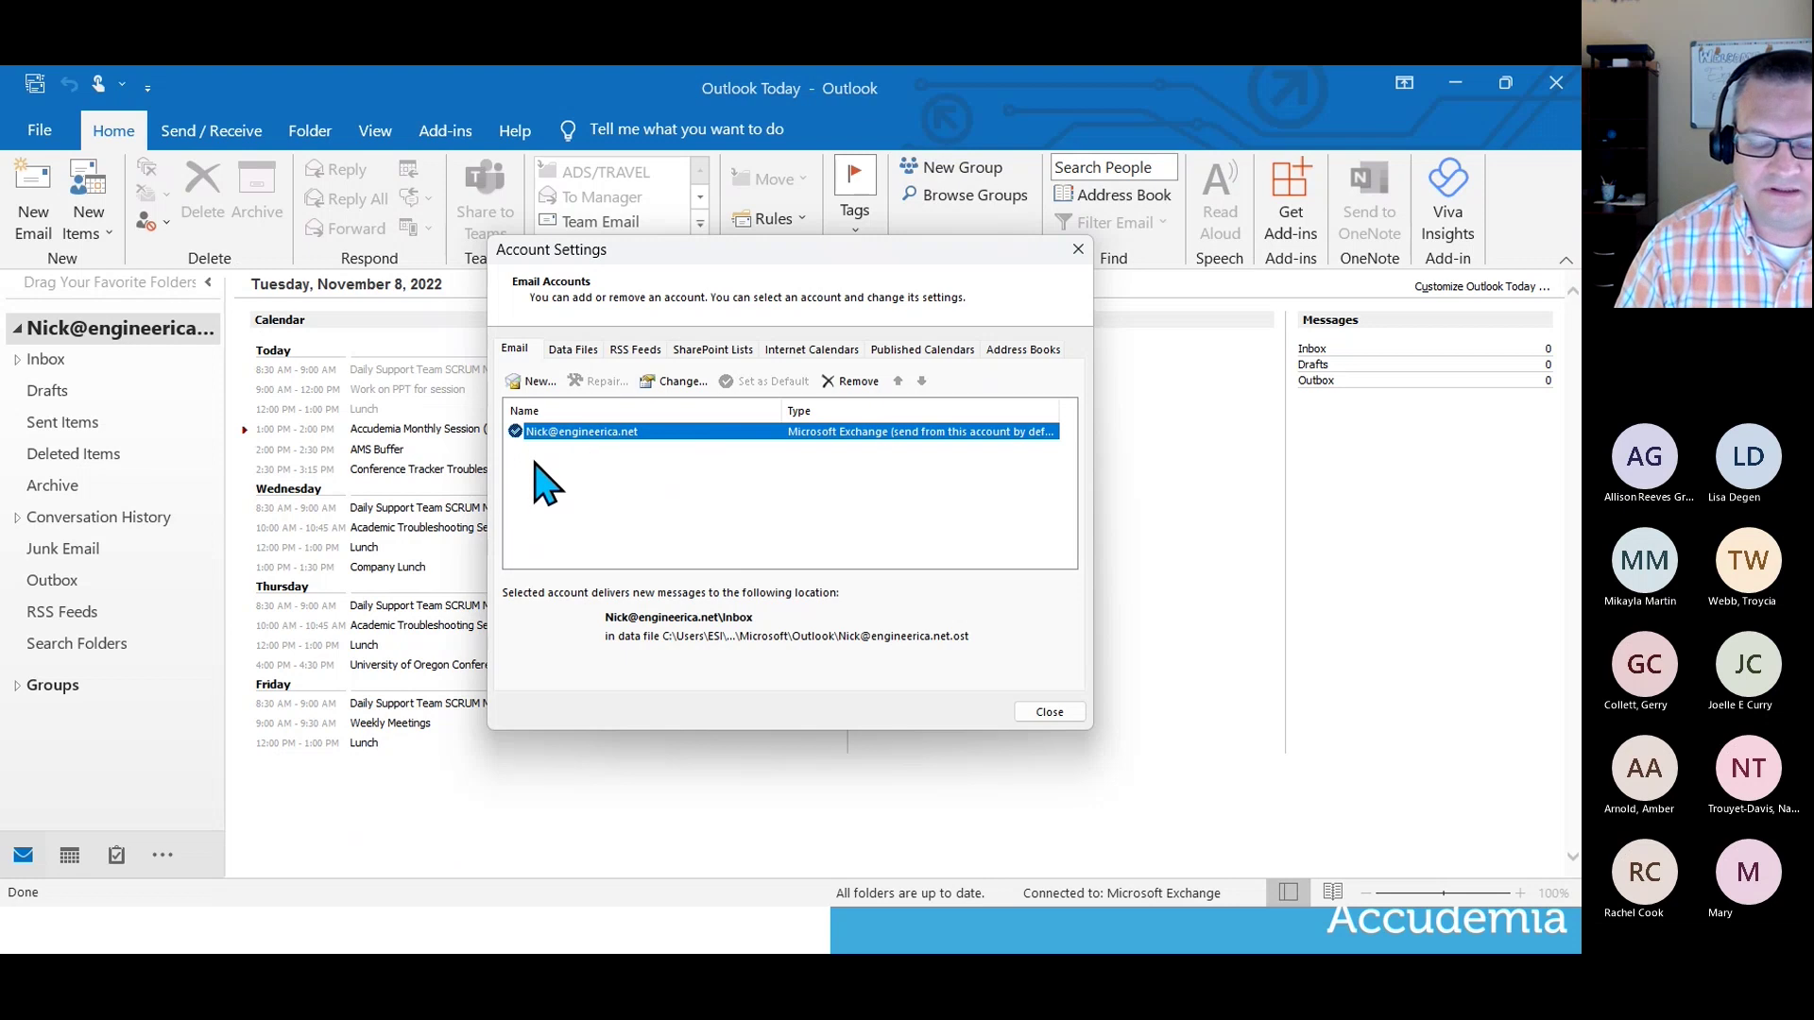
pyautogui.click(1079, 251)
pyautogui.click(1521, 487)
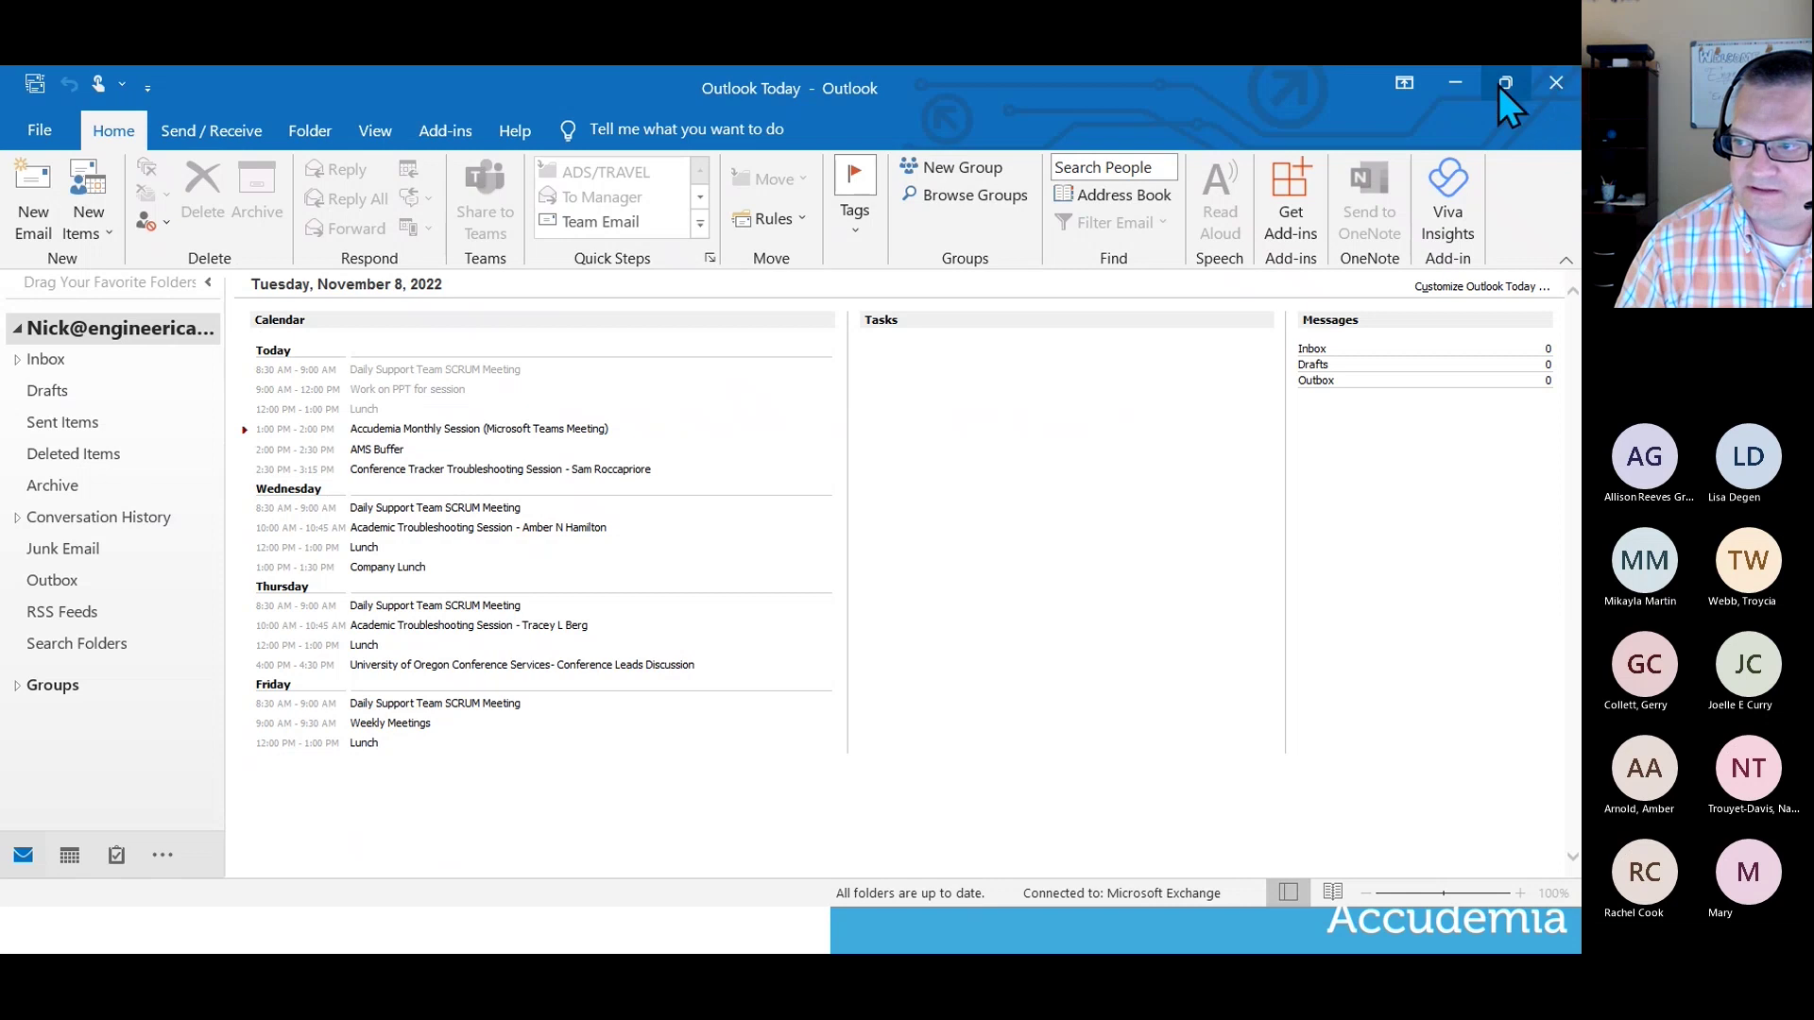
# Switch back to the StudentEventMailer letter in Word and review the options for finishing the merge.
pyautogui.click(1455, 85)
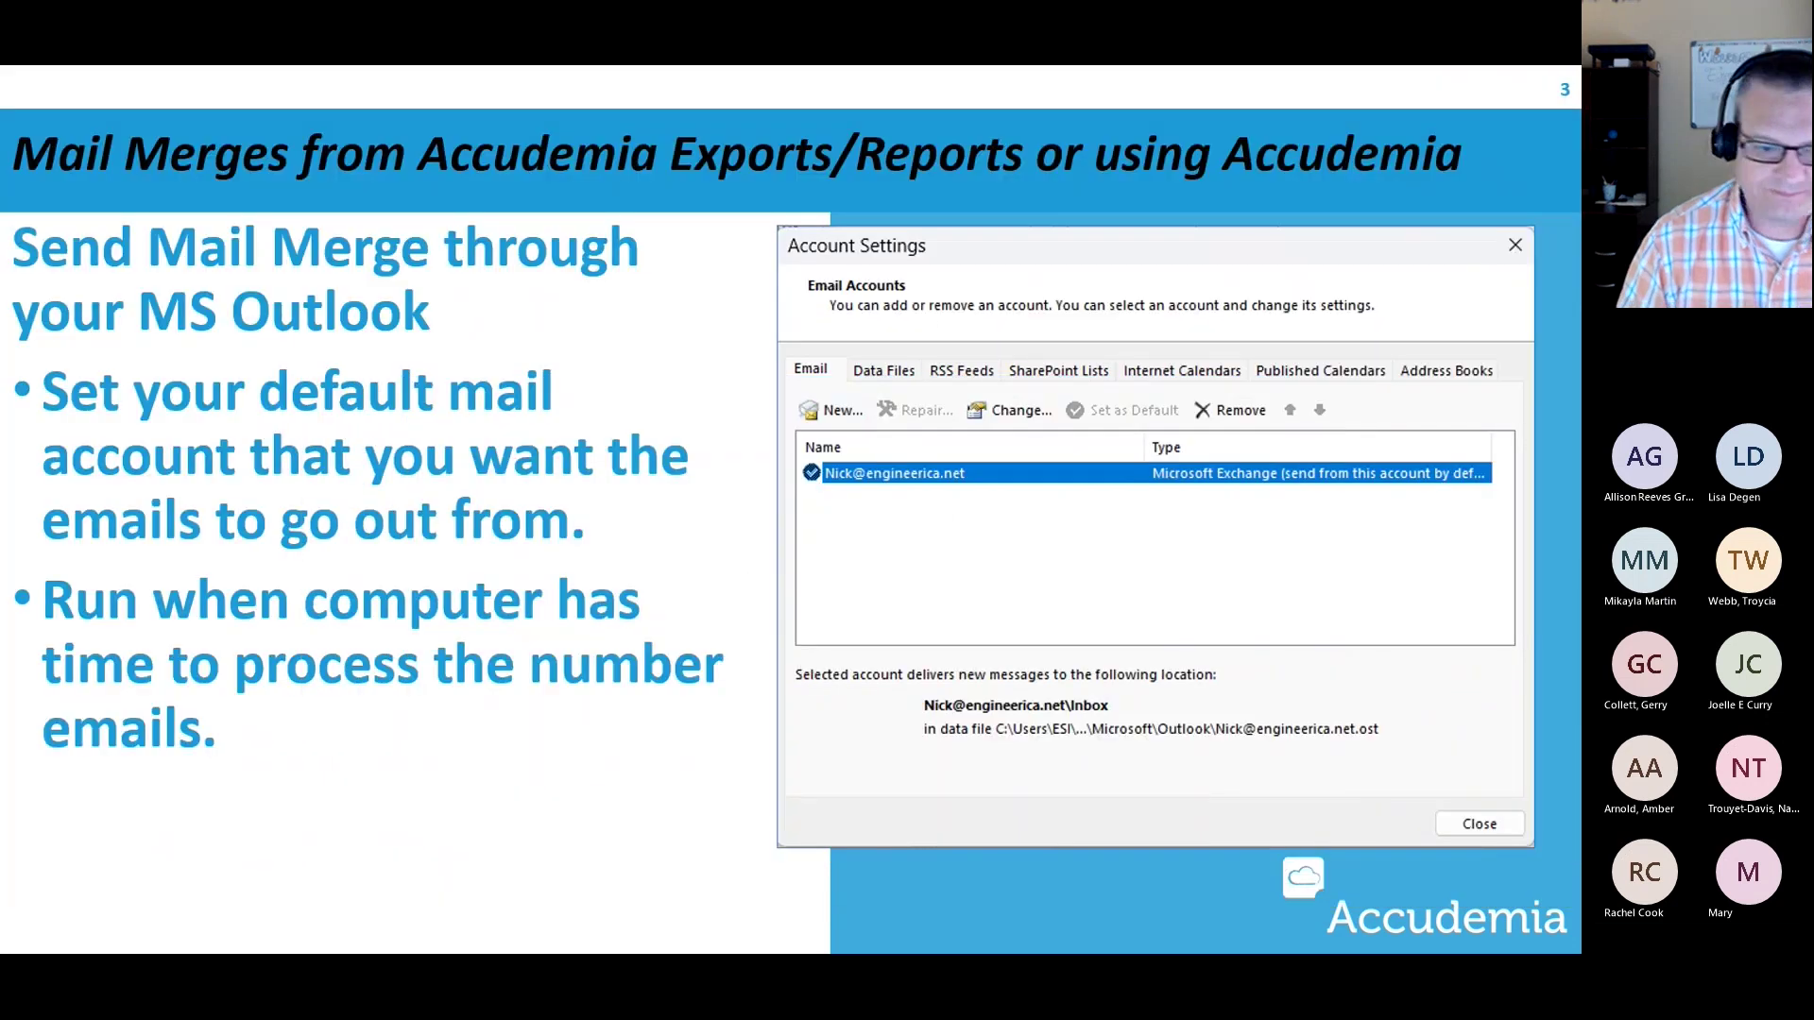
pyautogui.hotkey('alt', 'Tab')
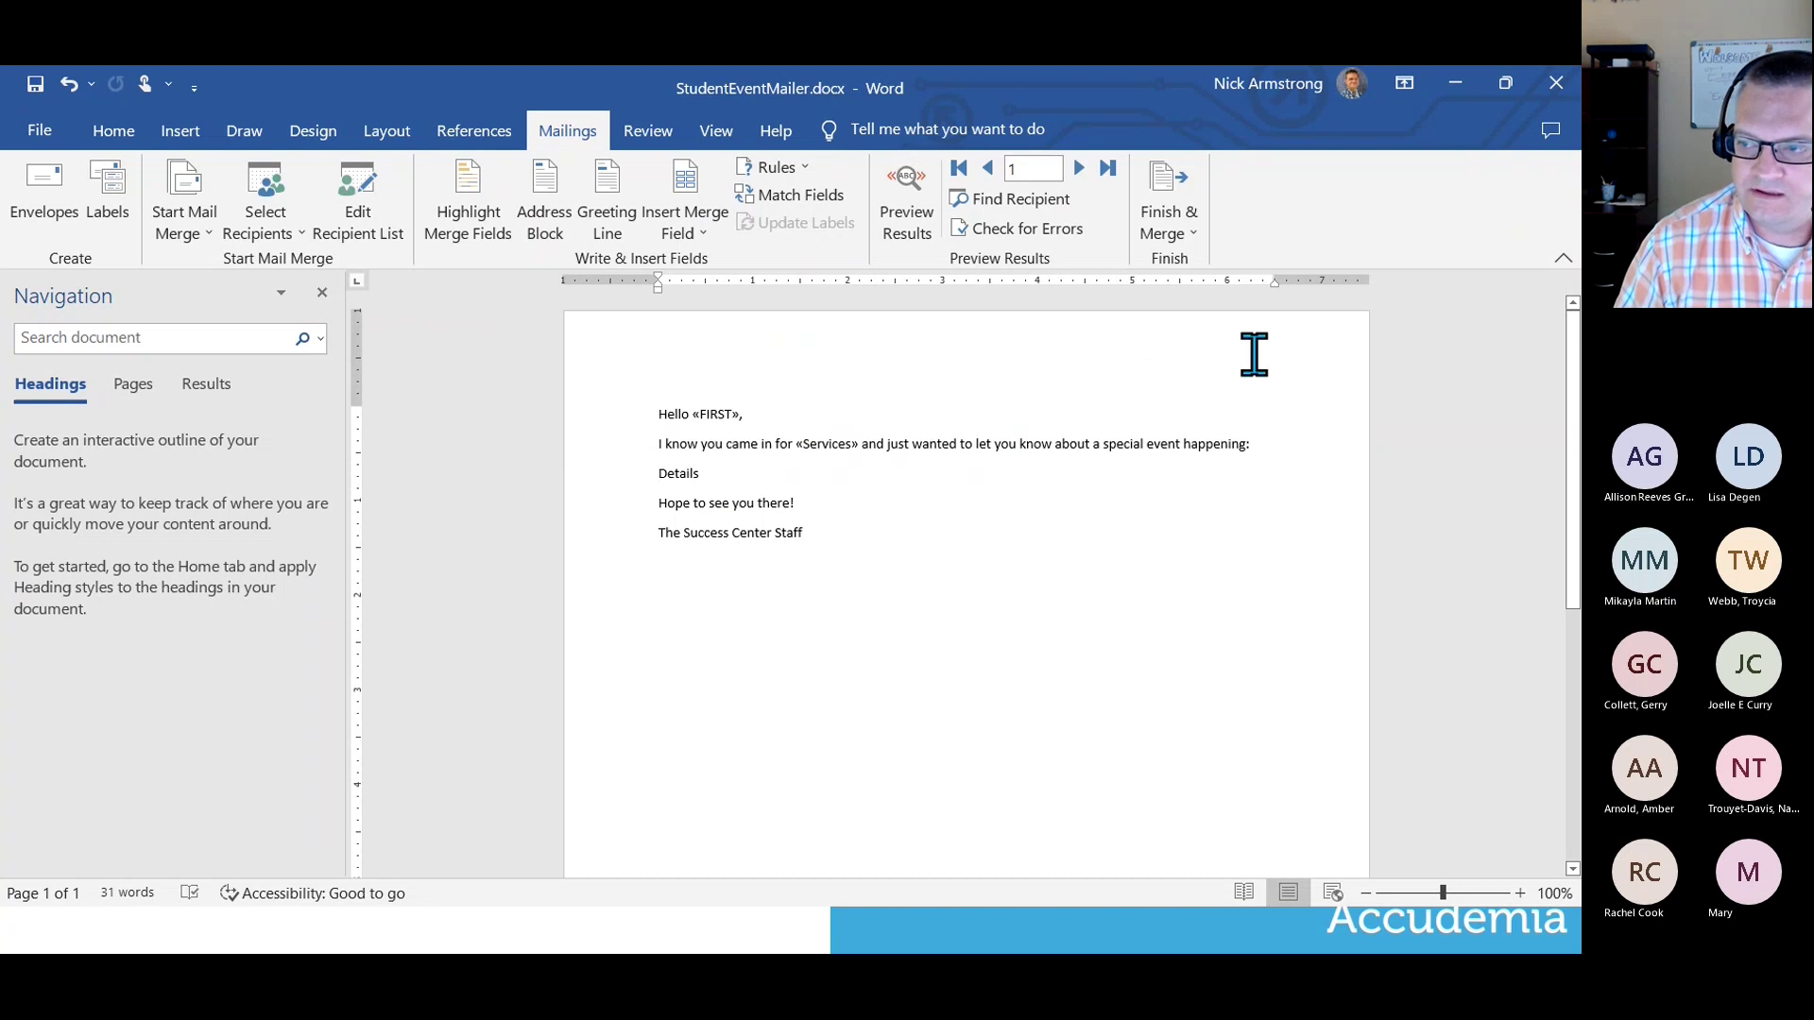
pyautogui.click(1204, 226)
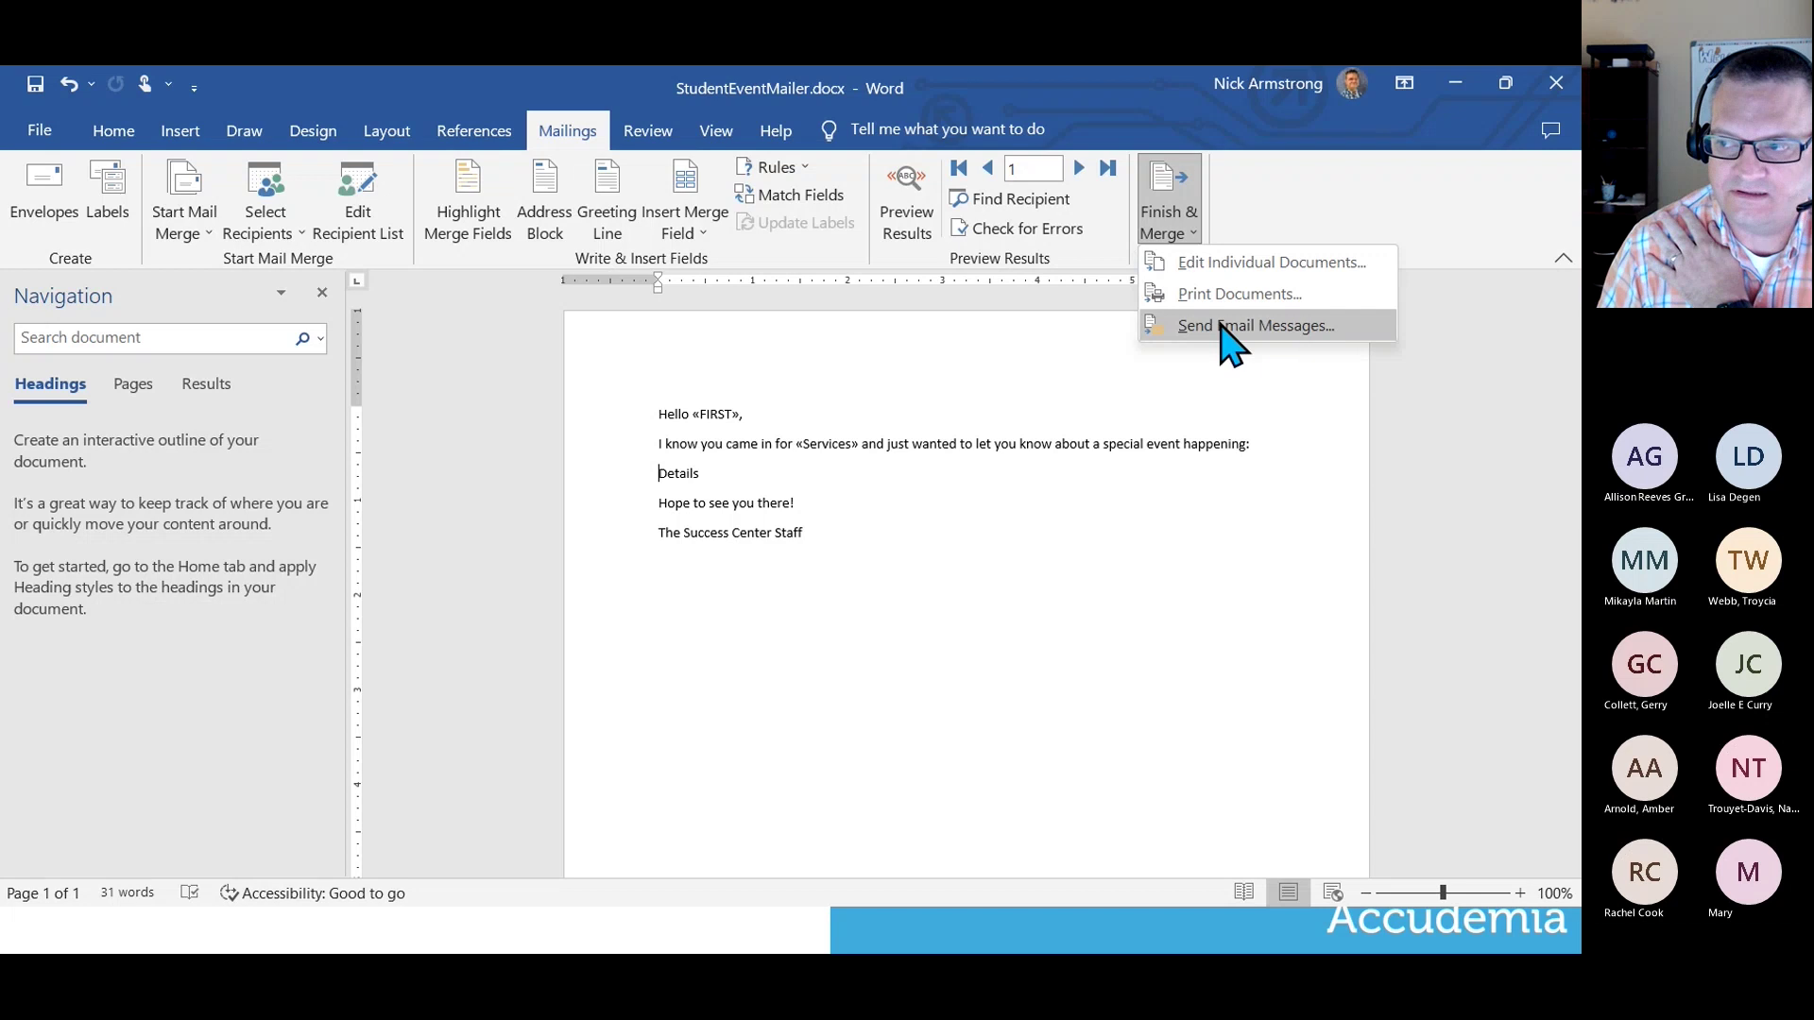
pyautogui.click(1243, 232)
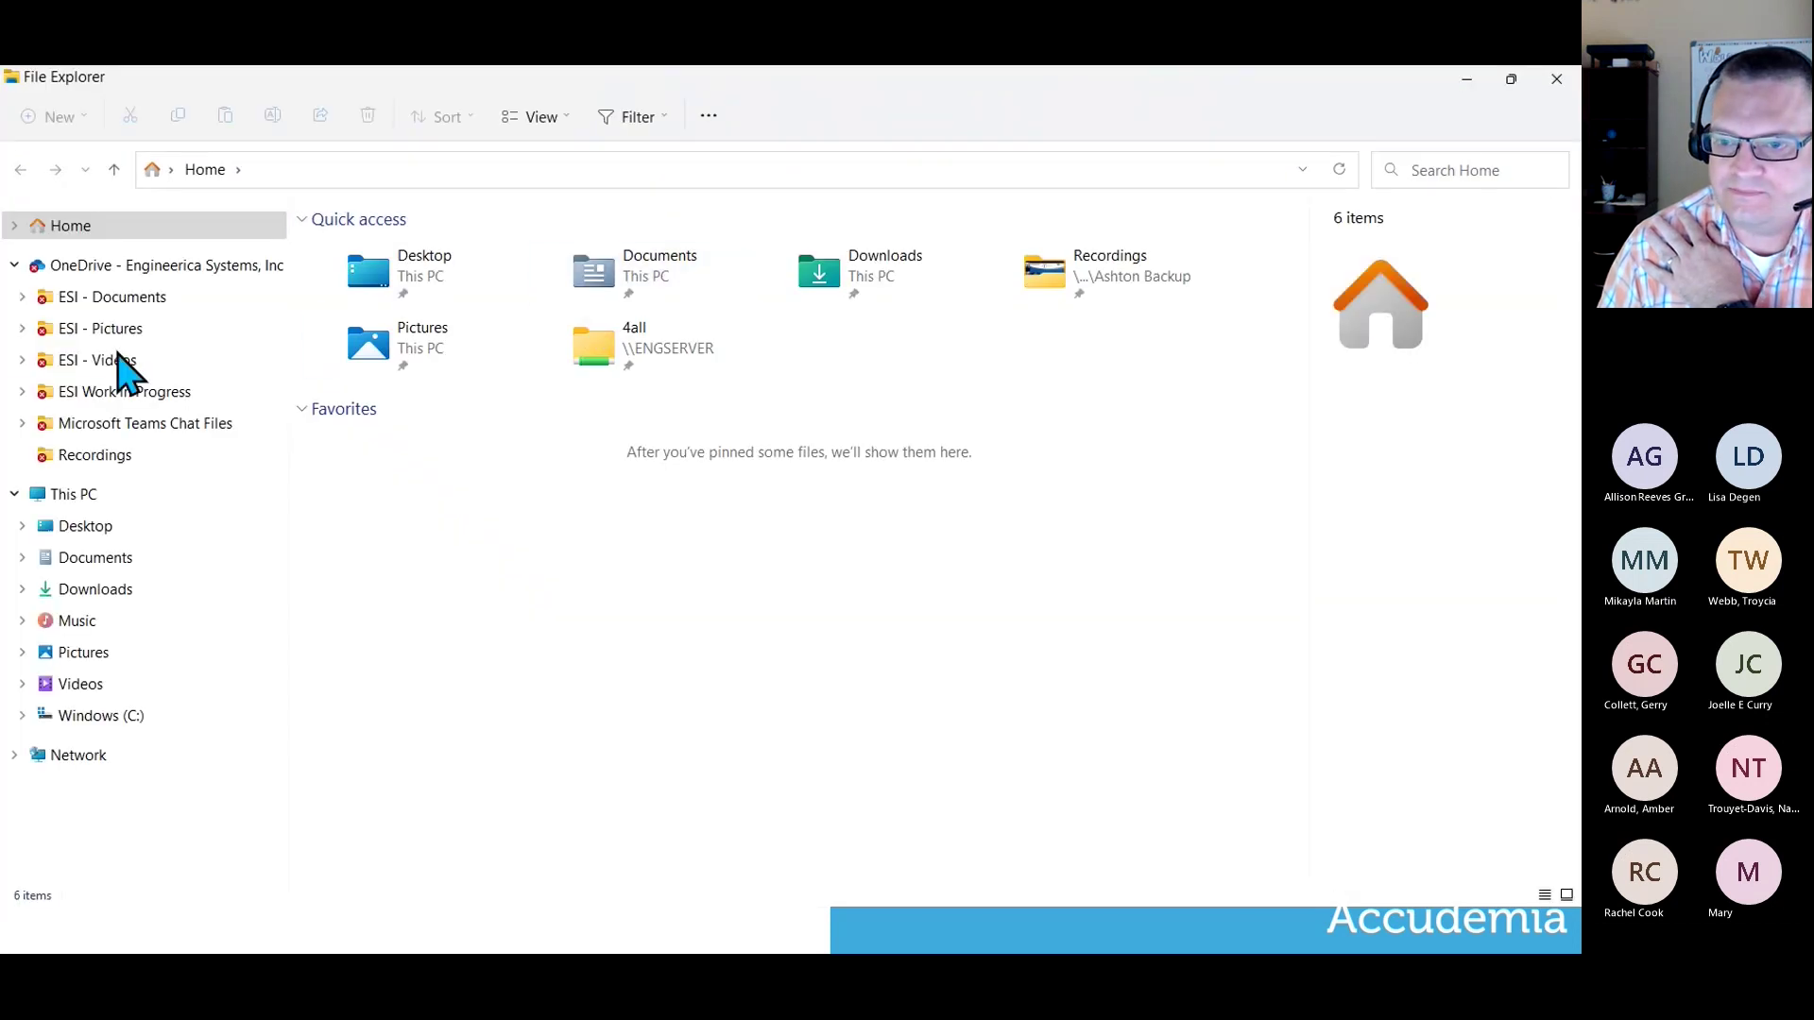
# Browse to C:\MyCenterReports in File Explorer, look over the individual student PDF reports, and close the window.
pyautogui.click(114, 718)
pyautogui.click(416, 342)
pyautogui.doubleClick(417, 342)
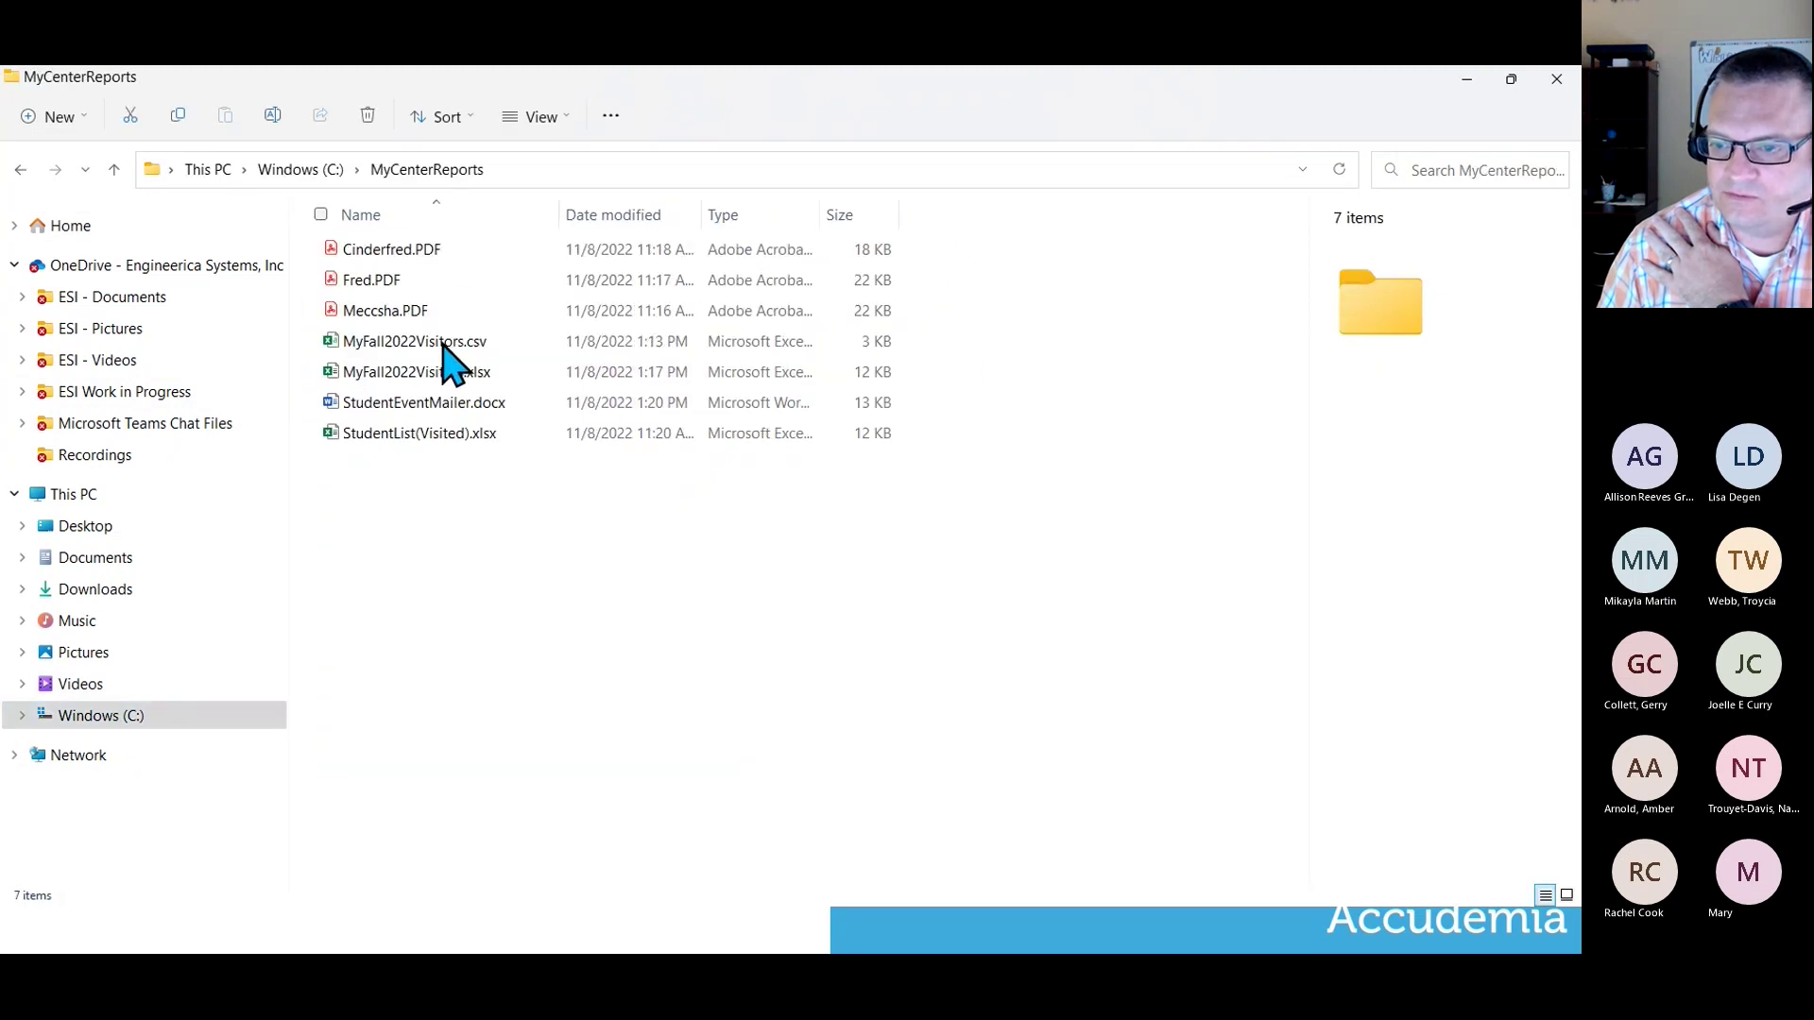
pyautogui.click(389, 282)
pyautogui.click(389, 314)
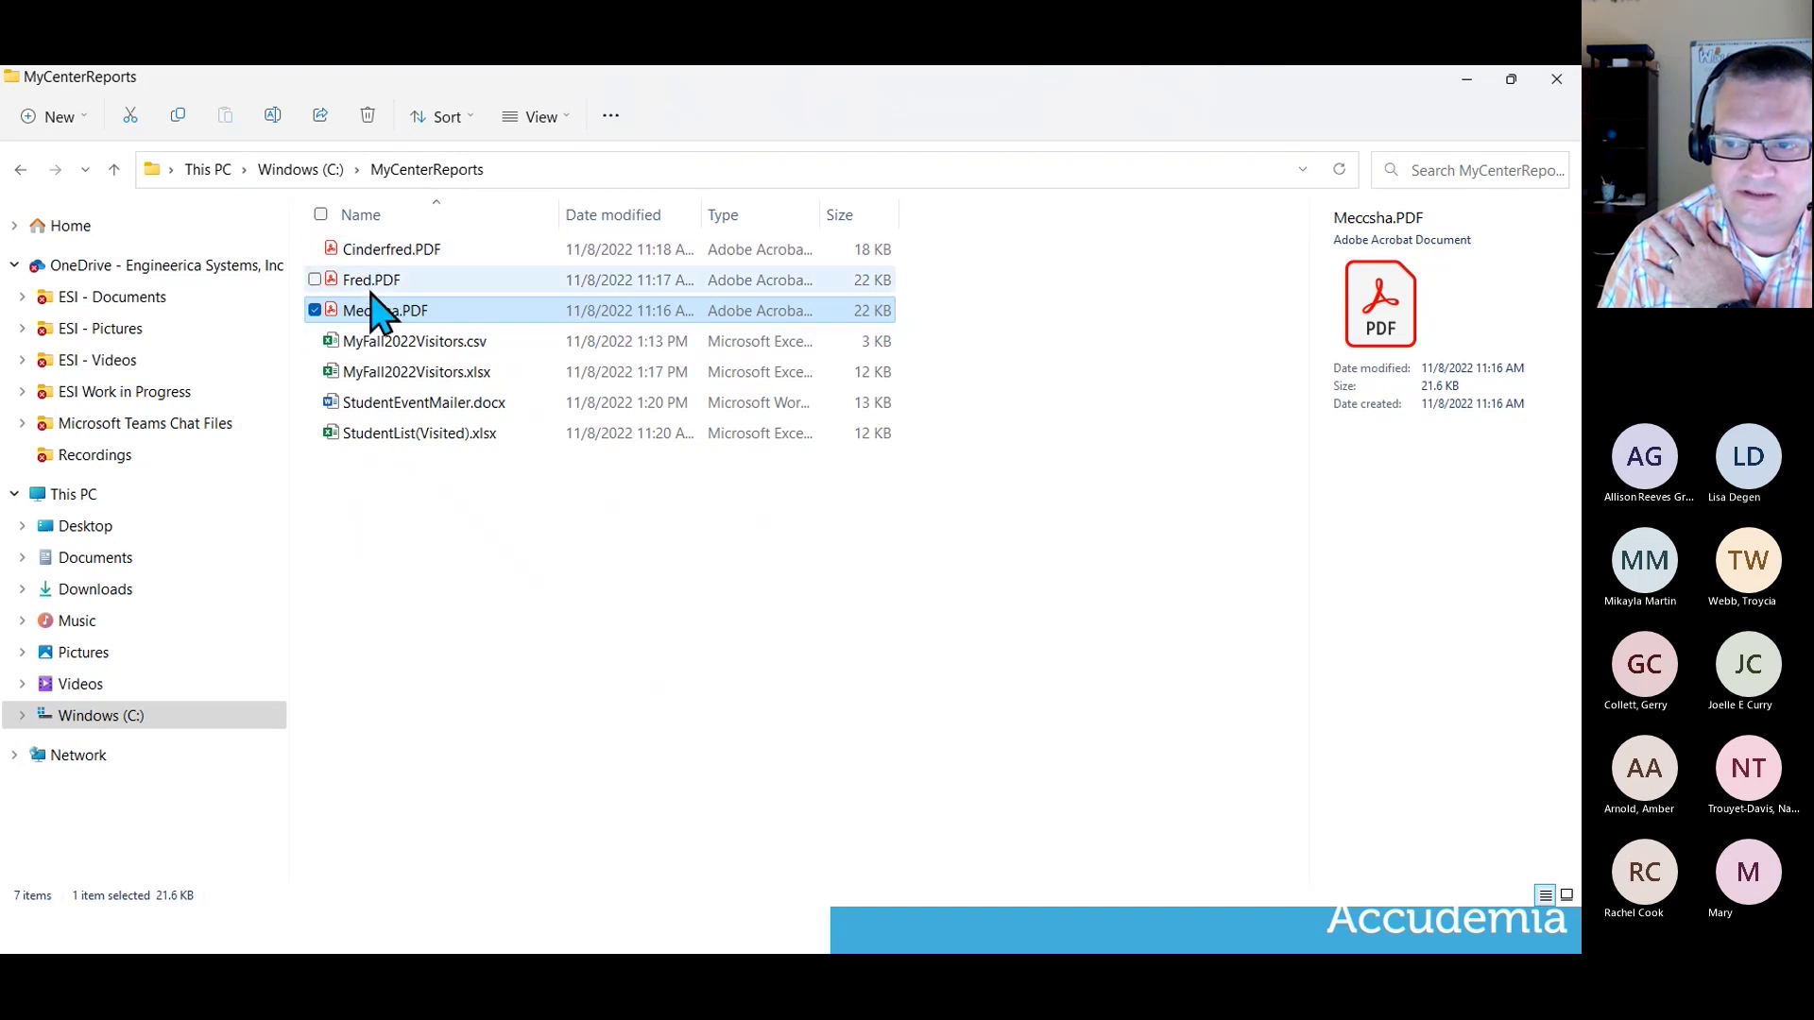
pyautogui.click(1556, 79)
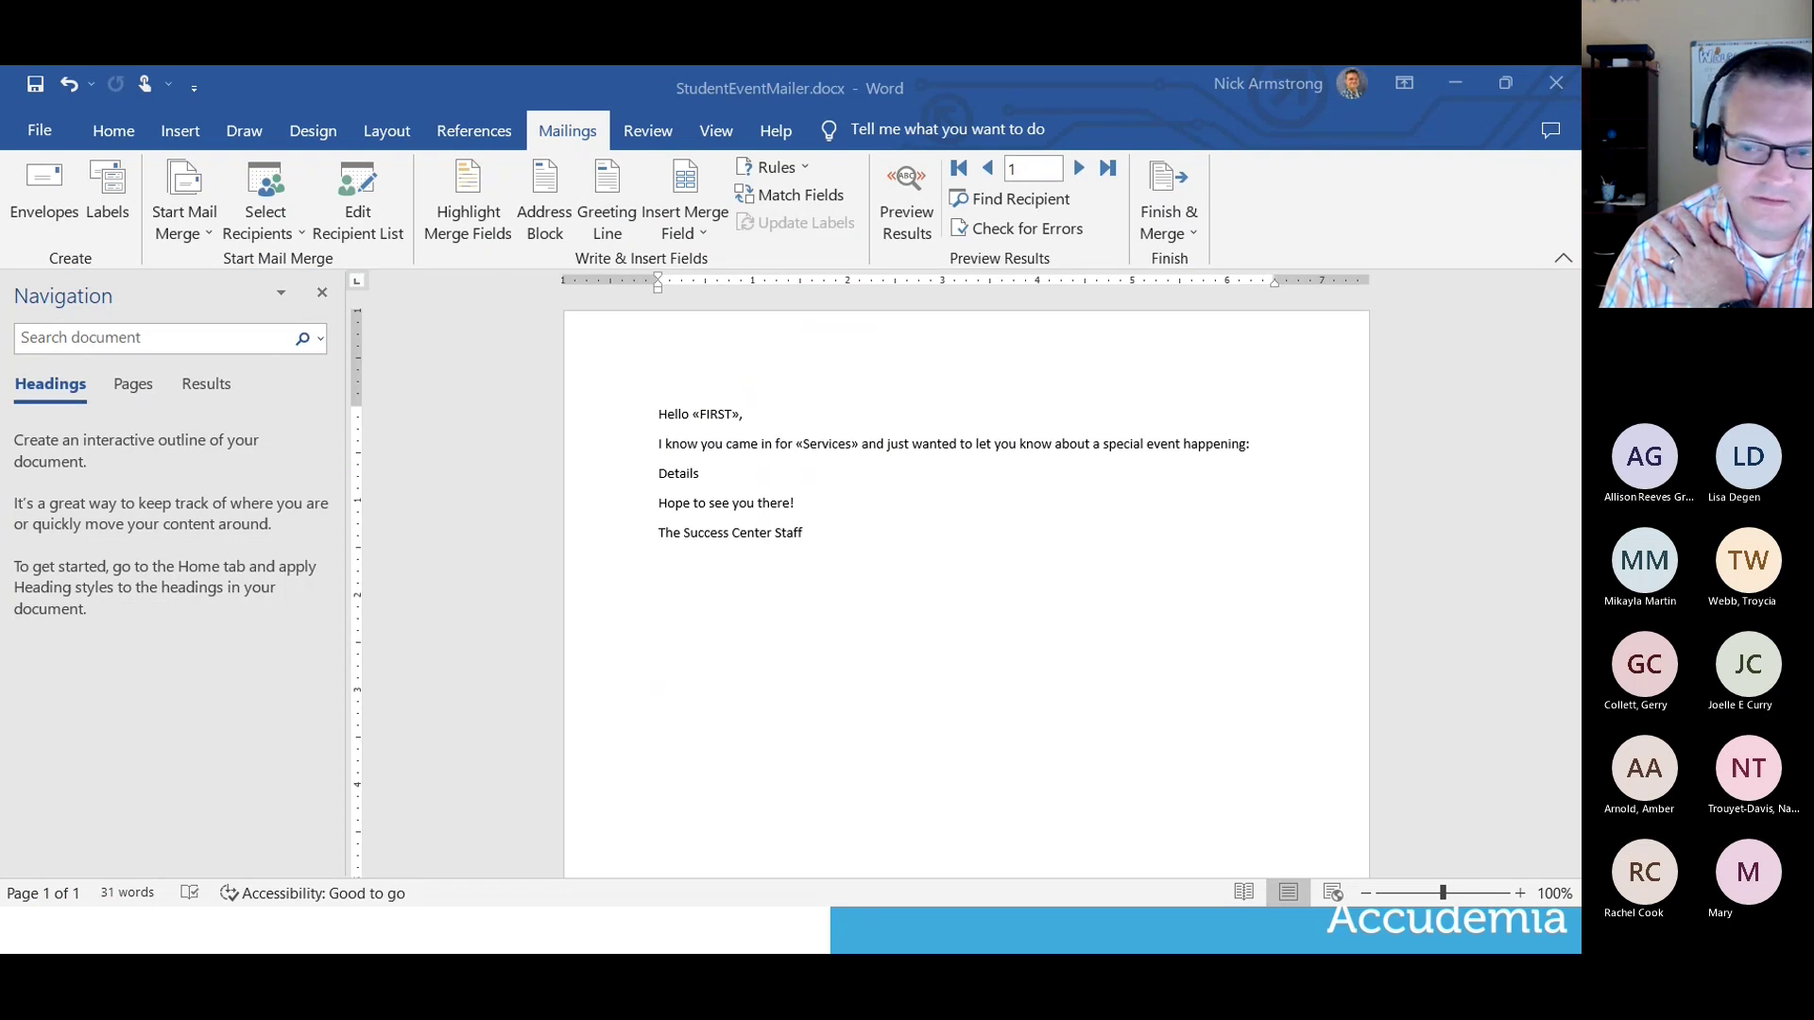
# Reopen C:\MyCenterReports in File Explorer and open the StudentList(Visited).xlsx workbook in Excel.
pyautogui.press('super+e')
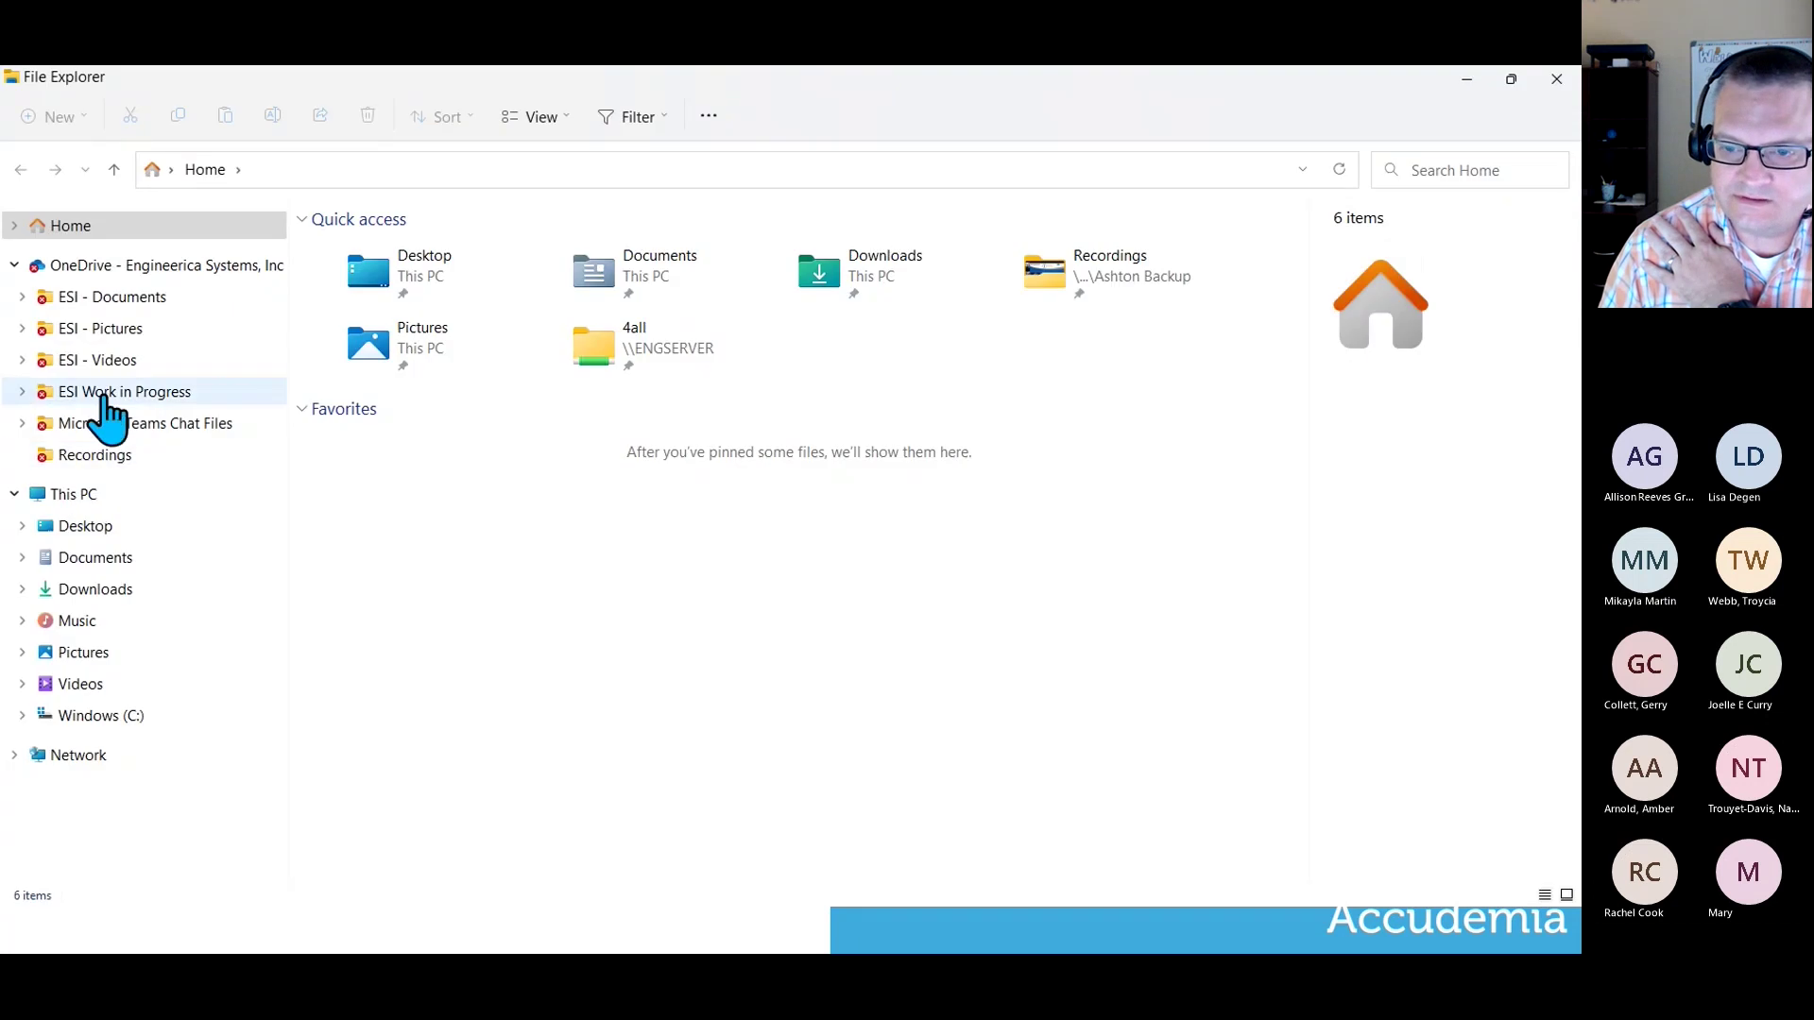
pyautogui.click(101, 715)
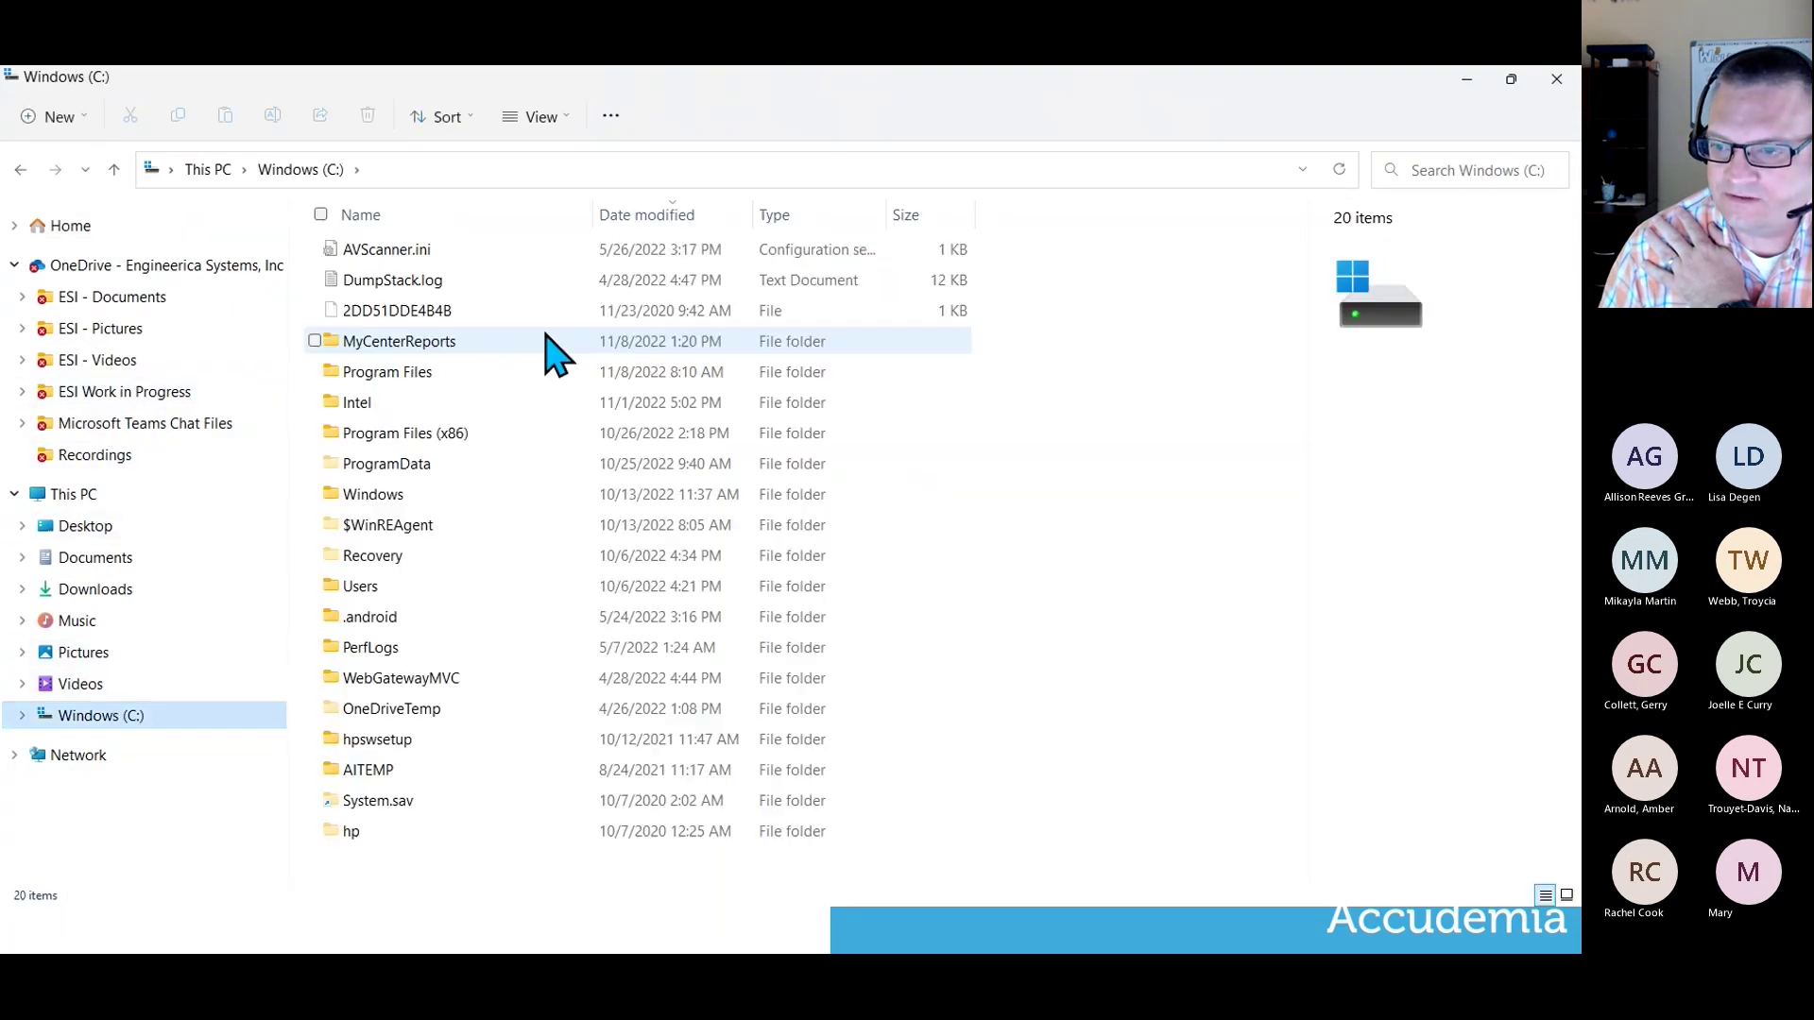
pyautogui.click(420, 344)
pyautogui.doubleClick(421, 344)
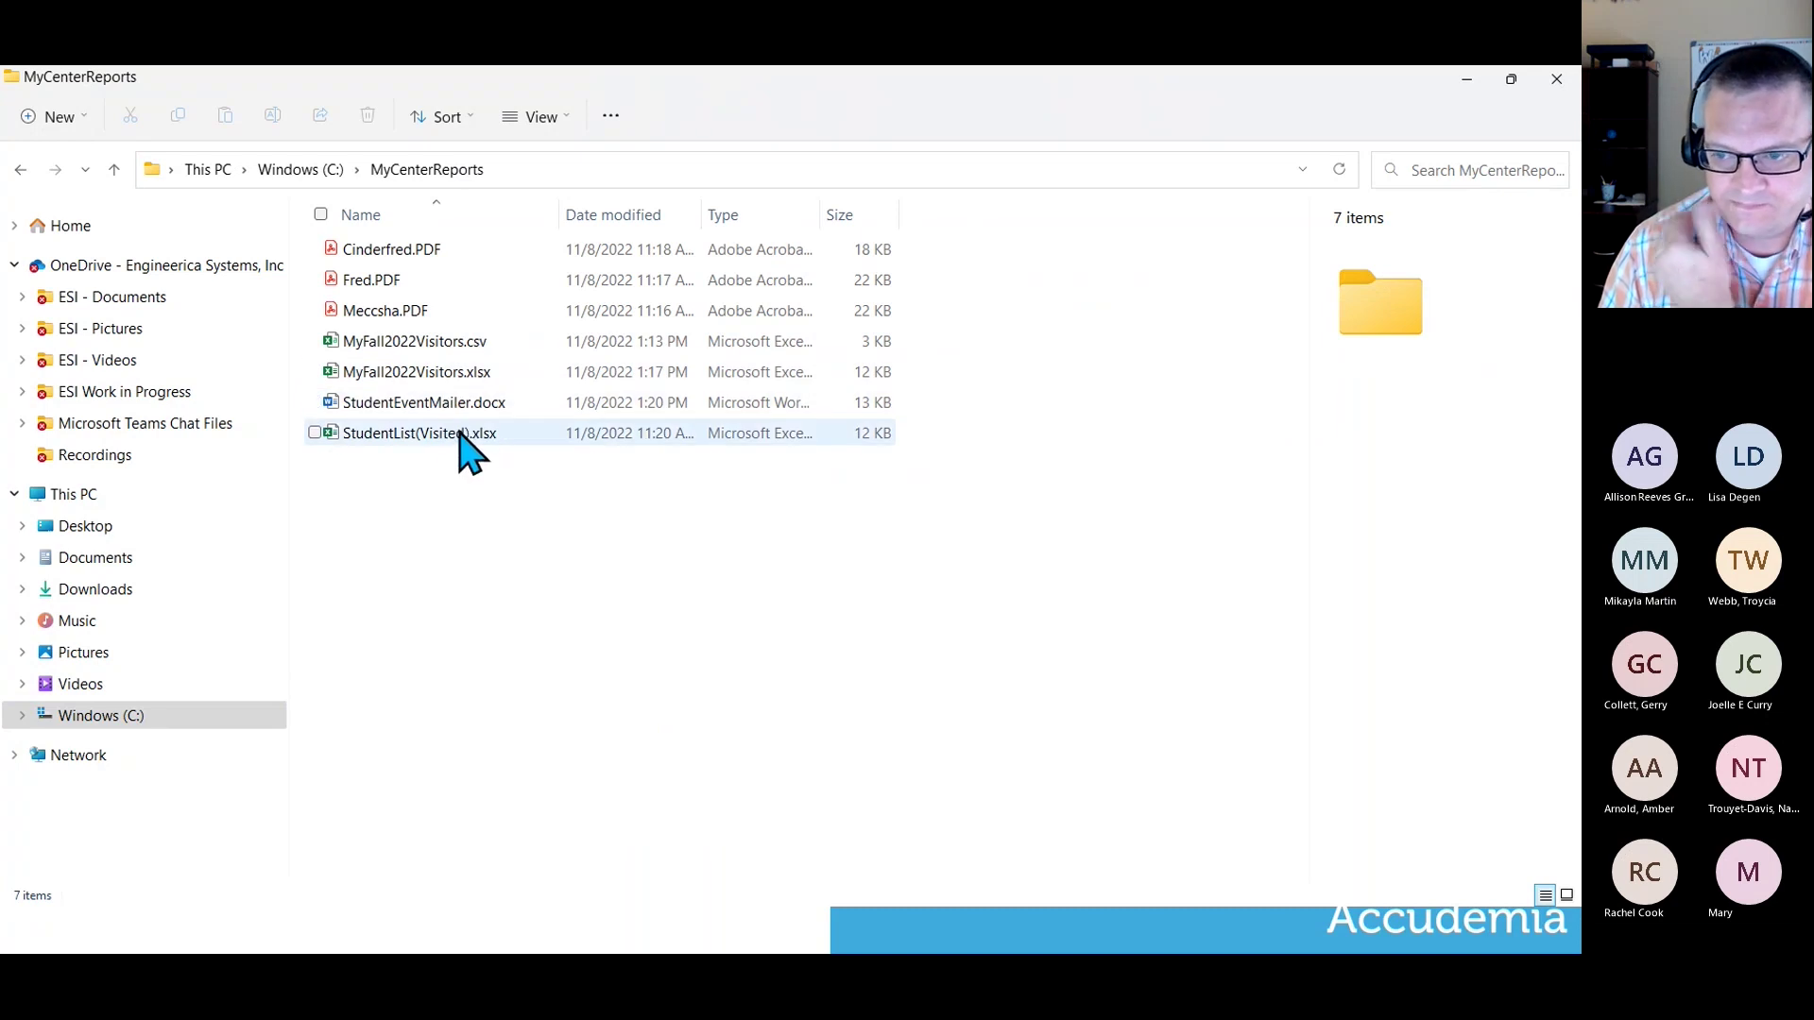
pyautogui.click(428, 435)
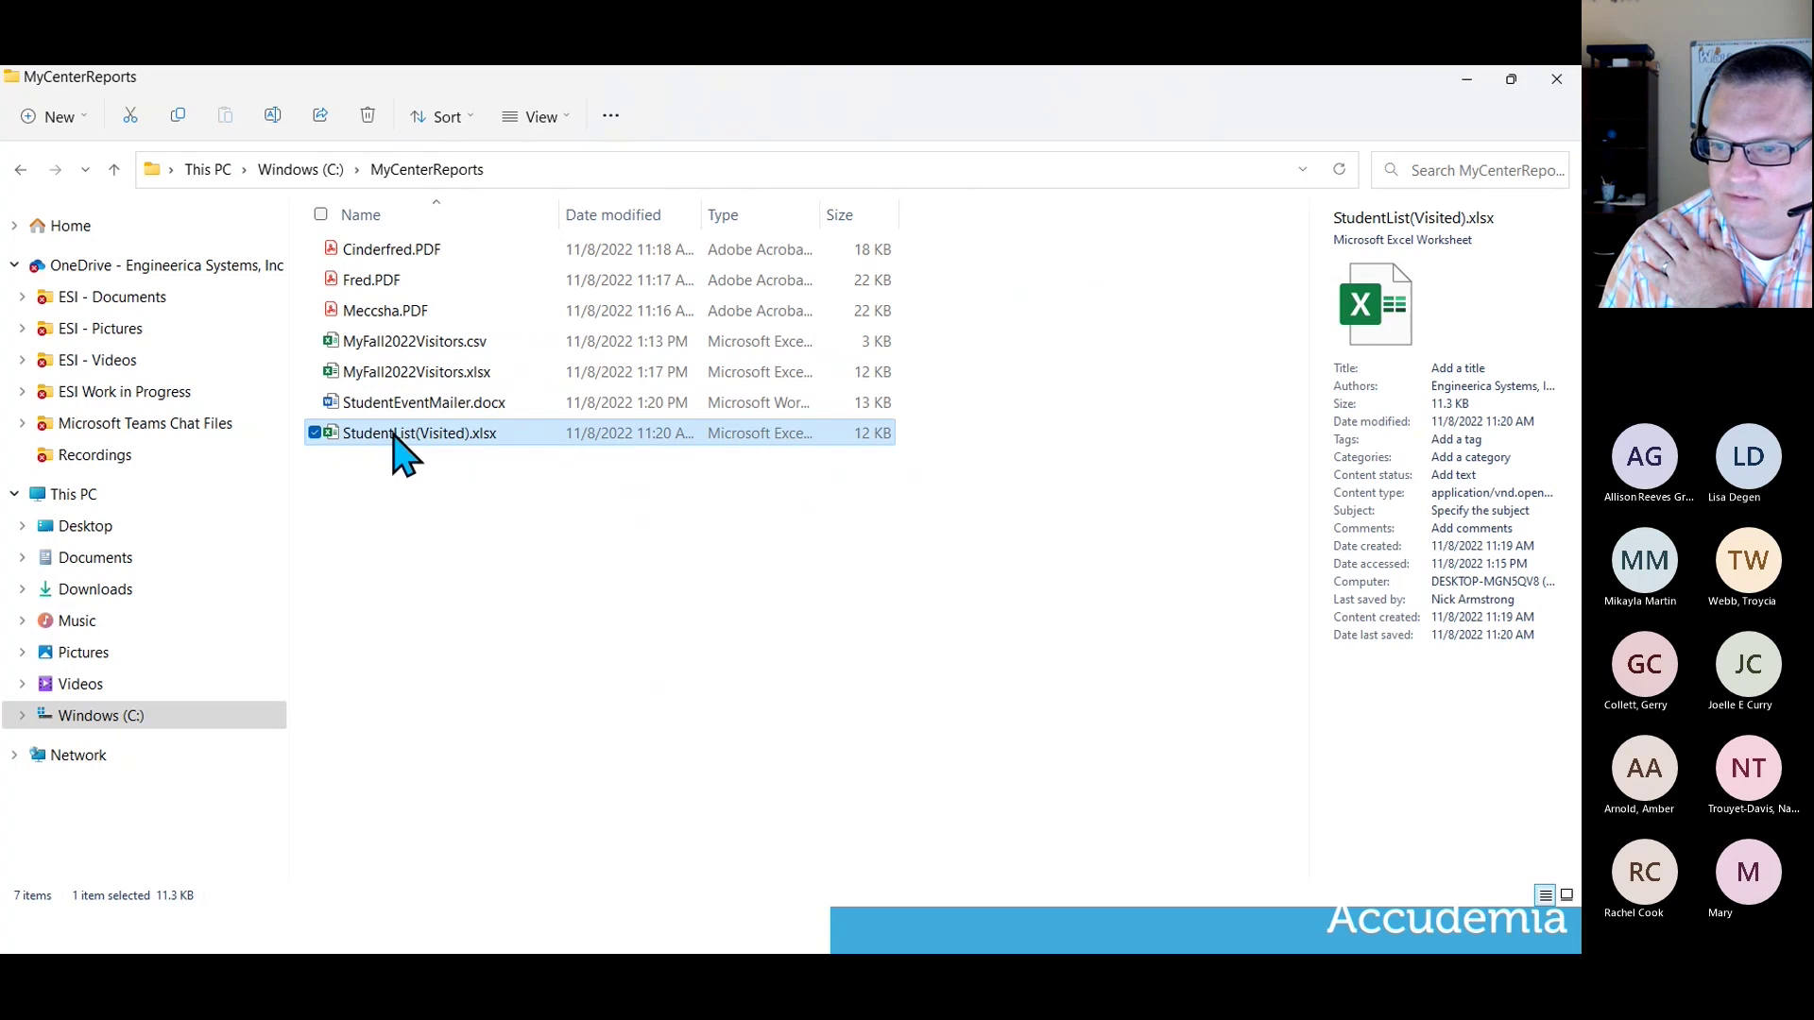
pyautogui.doubleClick(384, 435)
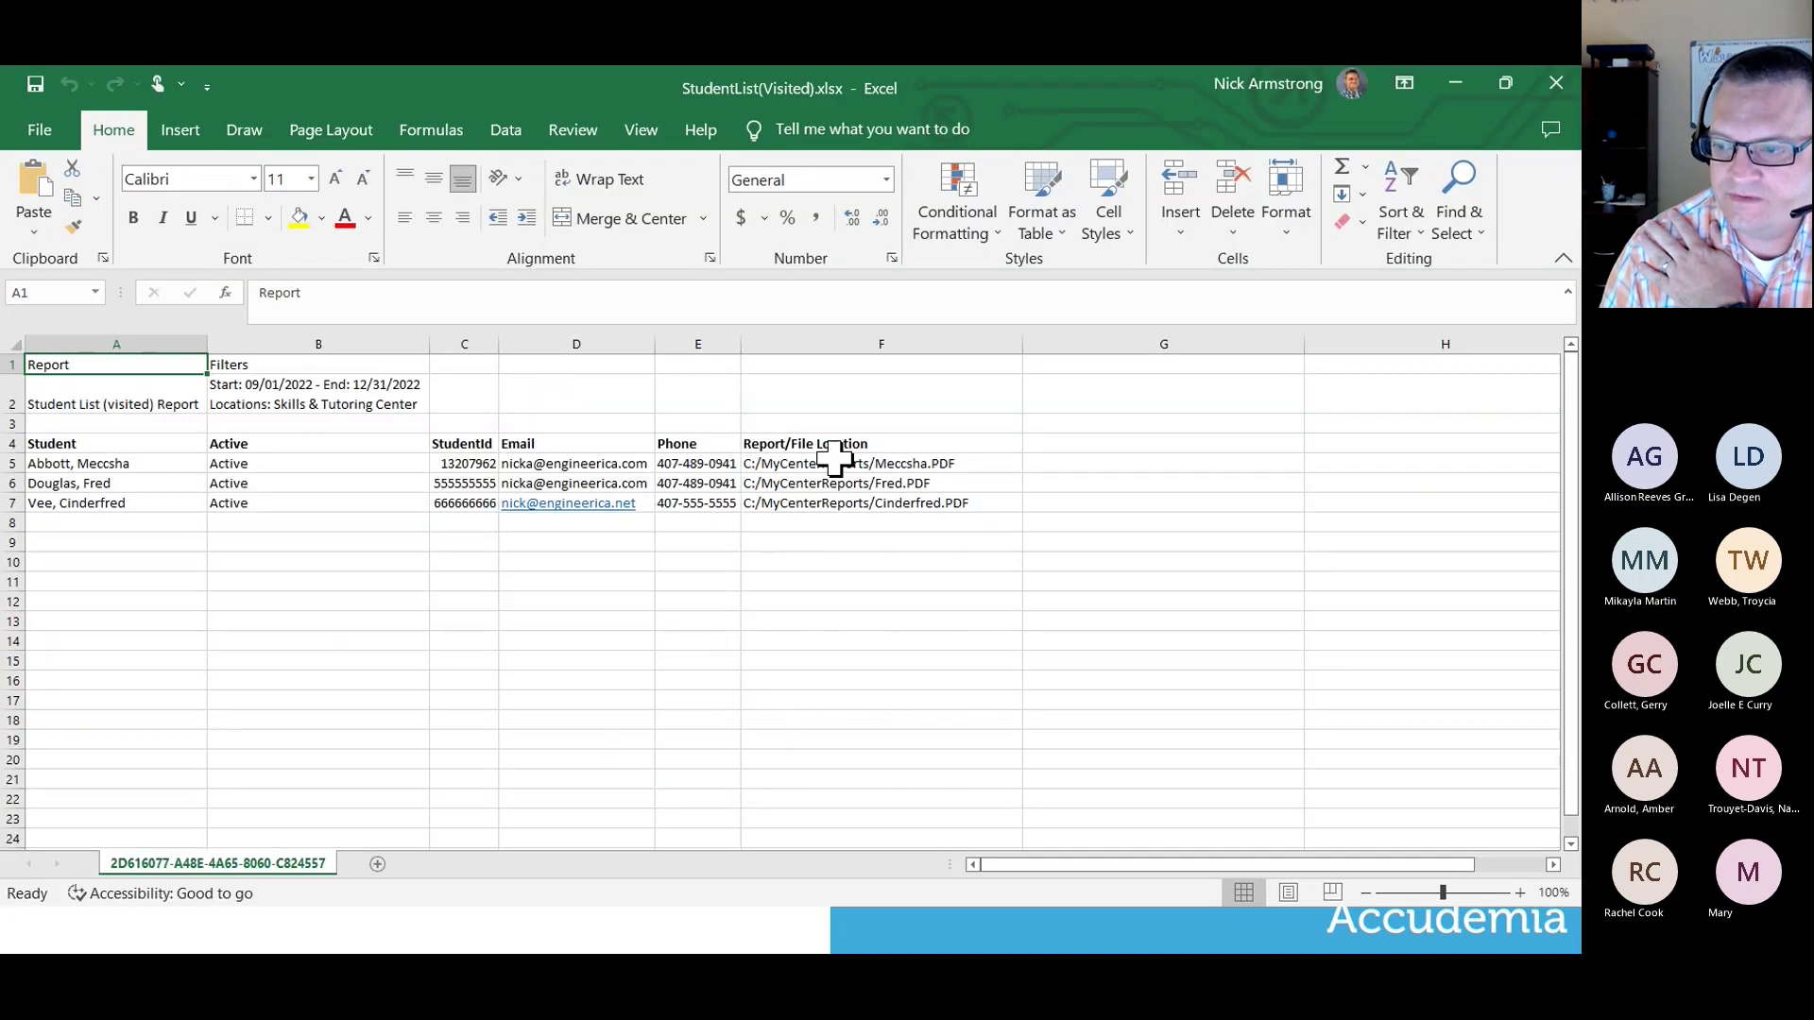
# Examine the Report/File Location column with its PDF paths, and close the workbook and the folder window.
pyautogui.click(830, 461)
pyautogui.moveTo(839, 445); pyautogui.dragTo(850, 500)
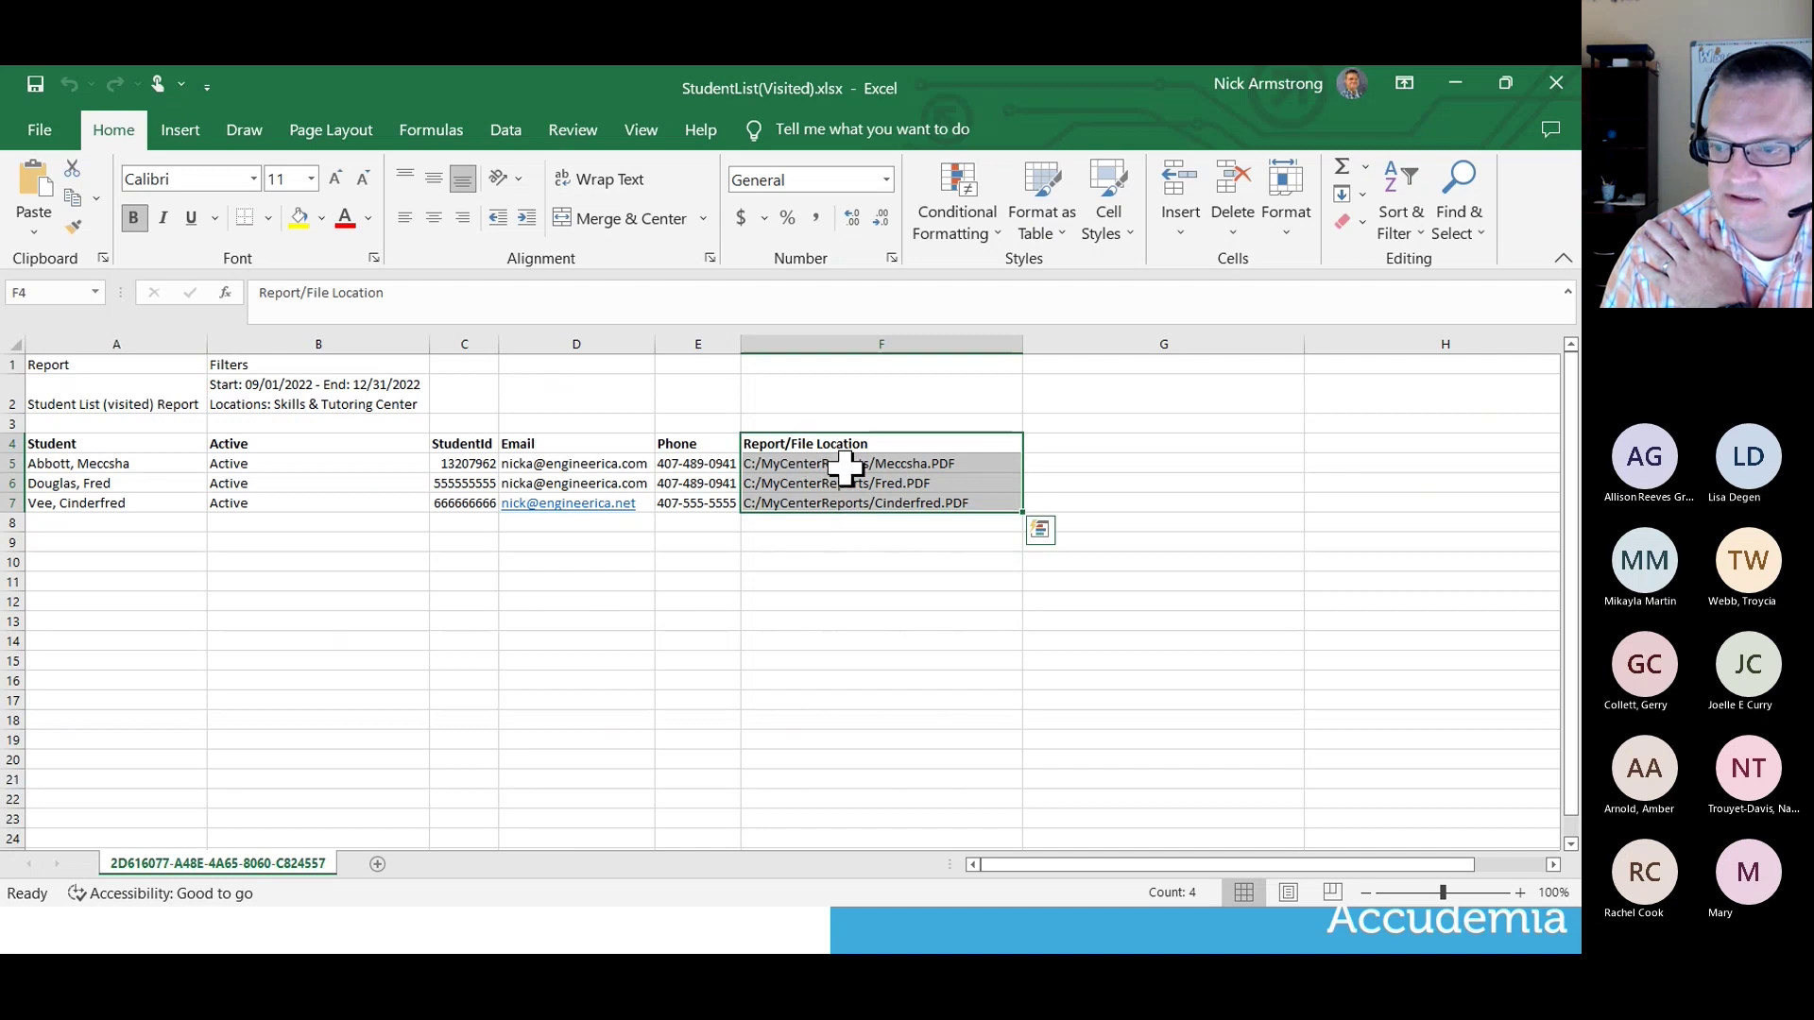
pyautogui.click(1550, 93)
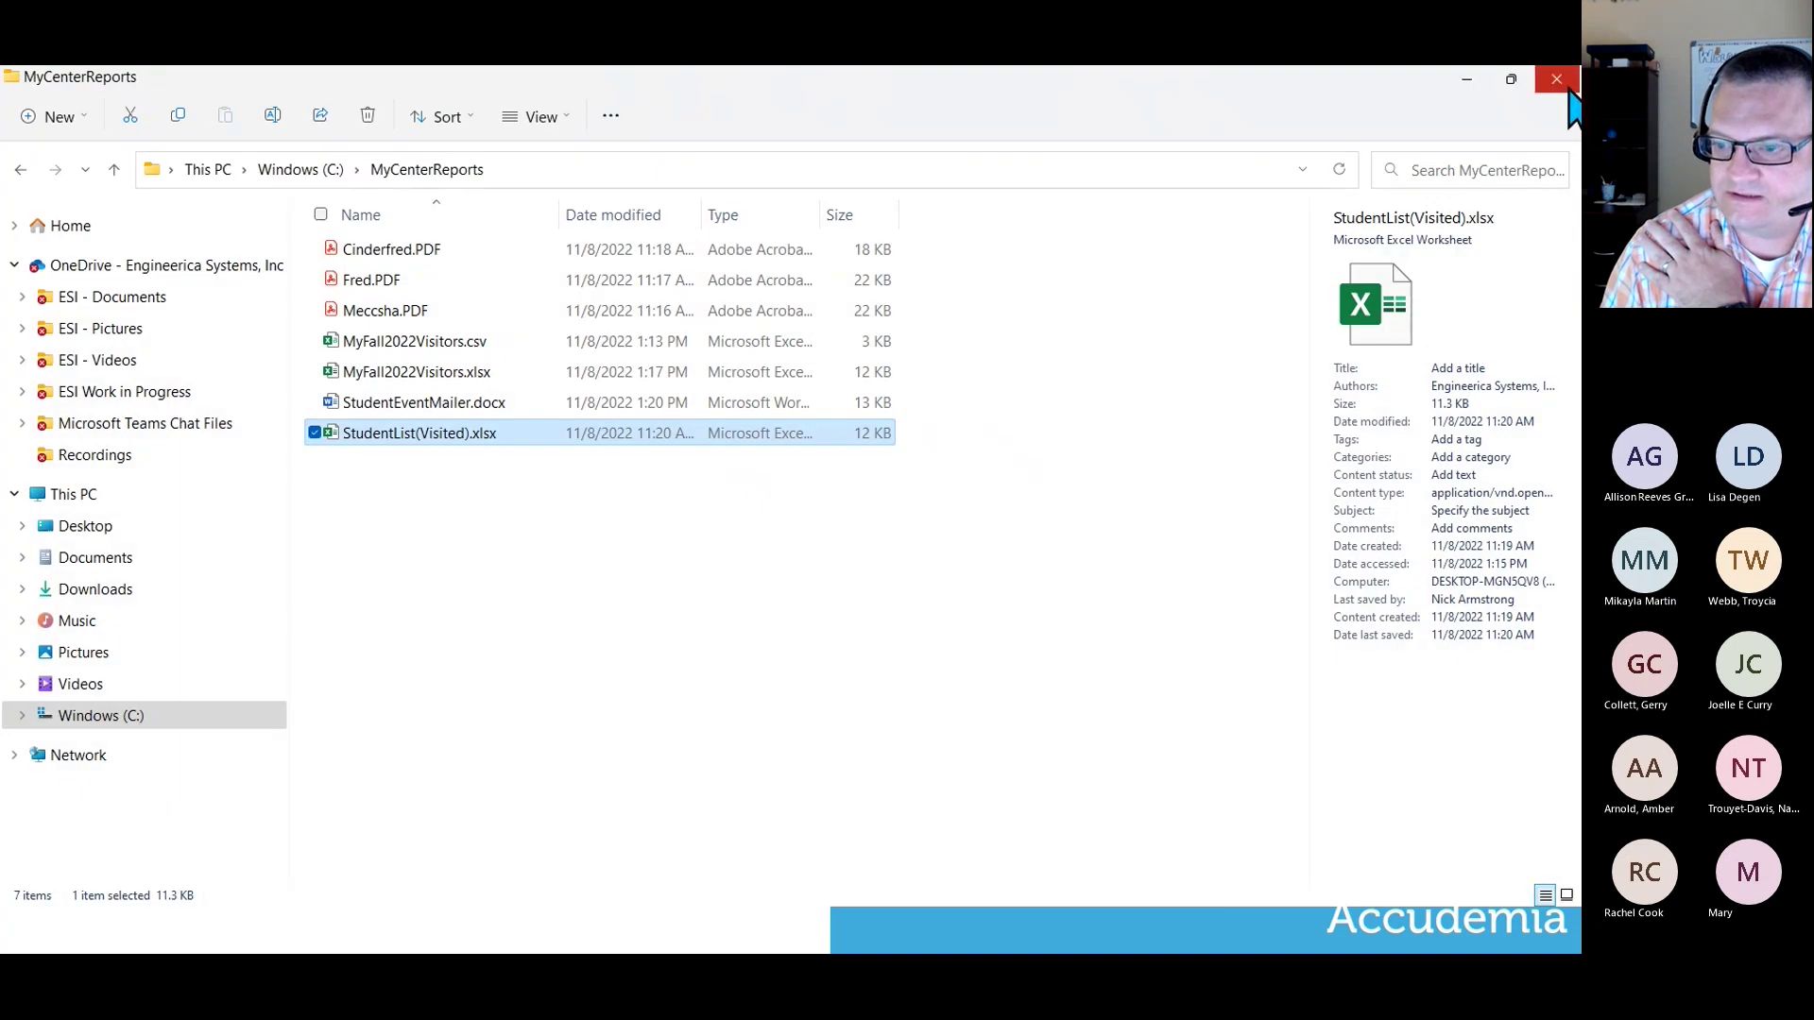
pyautogui.click(1556, 90)
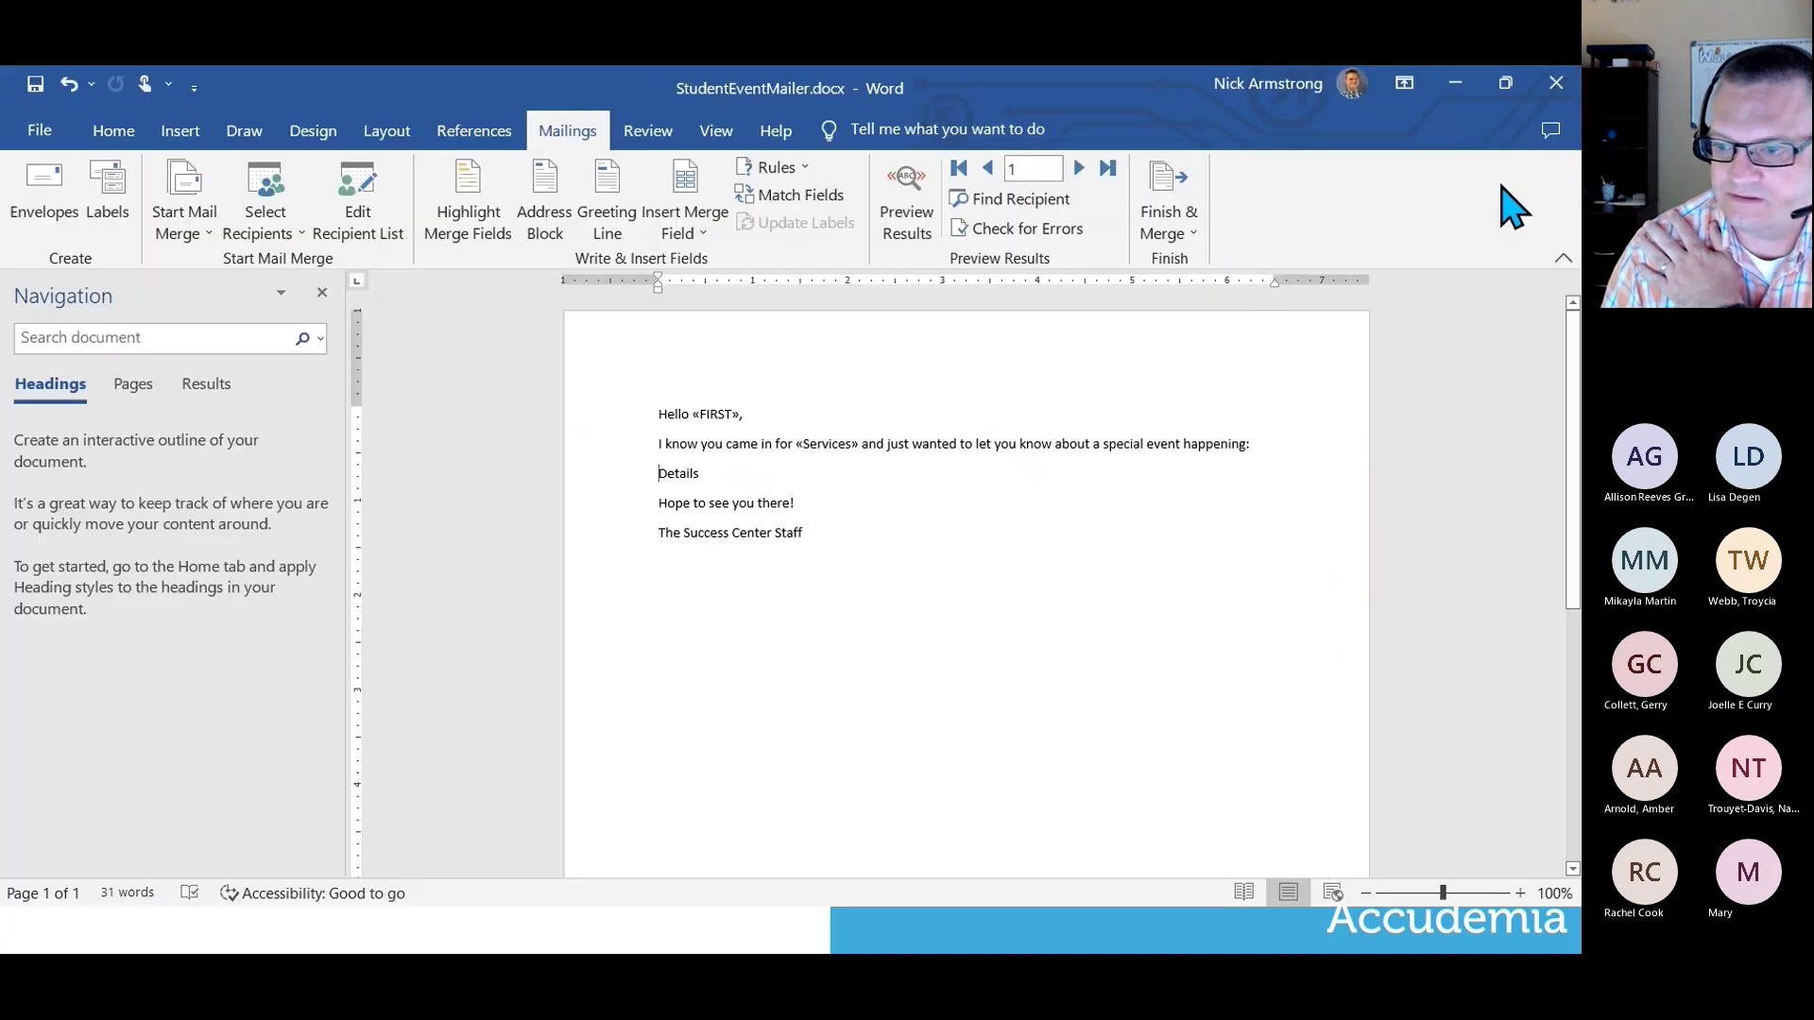
# Start merging the letter to email messages, addressed from the Student3 field with the subject "We are inviting to our special event!".
pyautogui.click(1181, 251)
pyautogui.click(1226, 327)
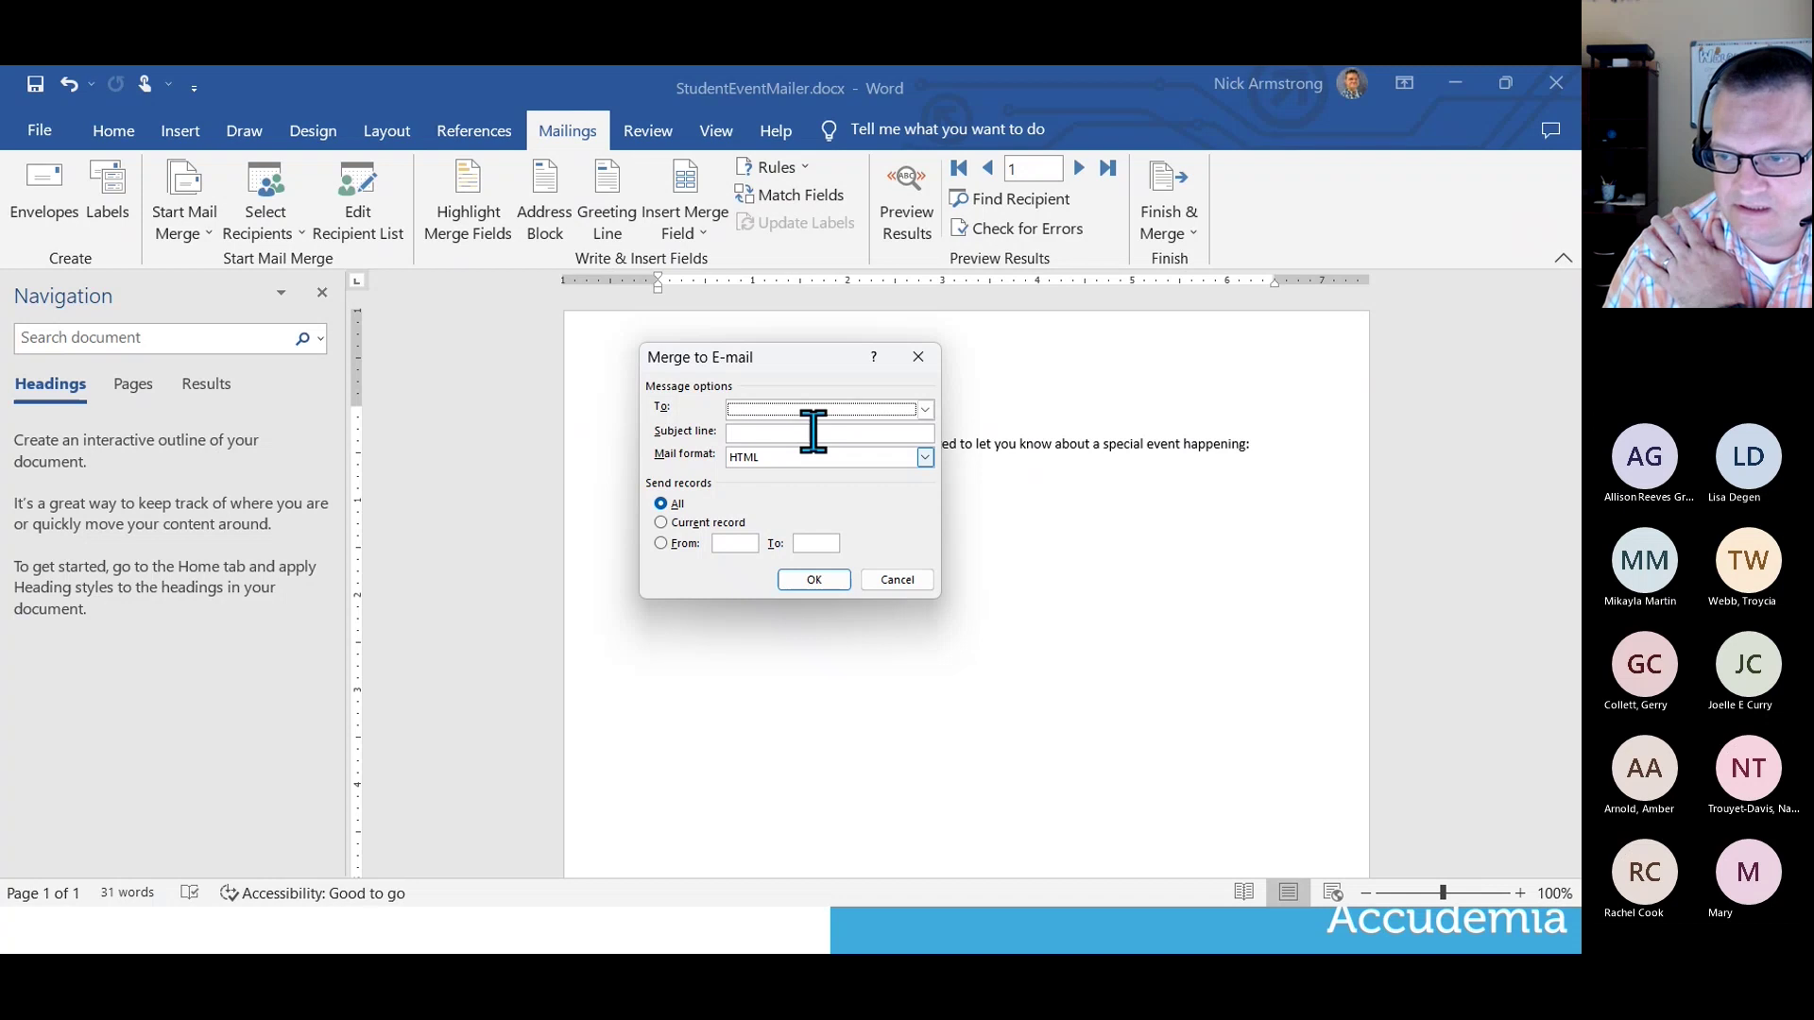
pyautogui.click(925, 410)
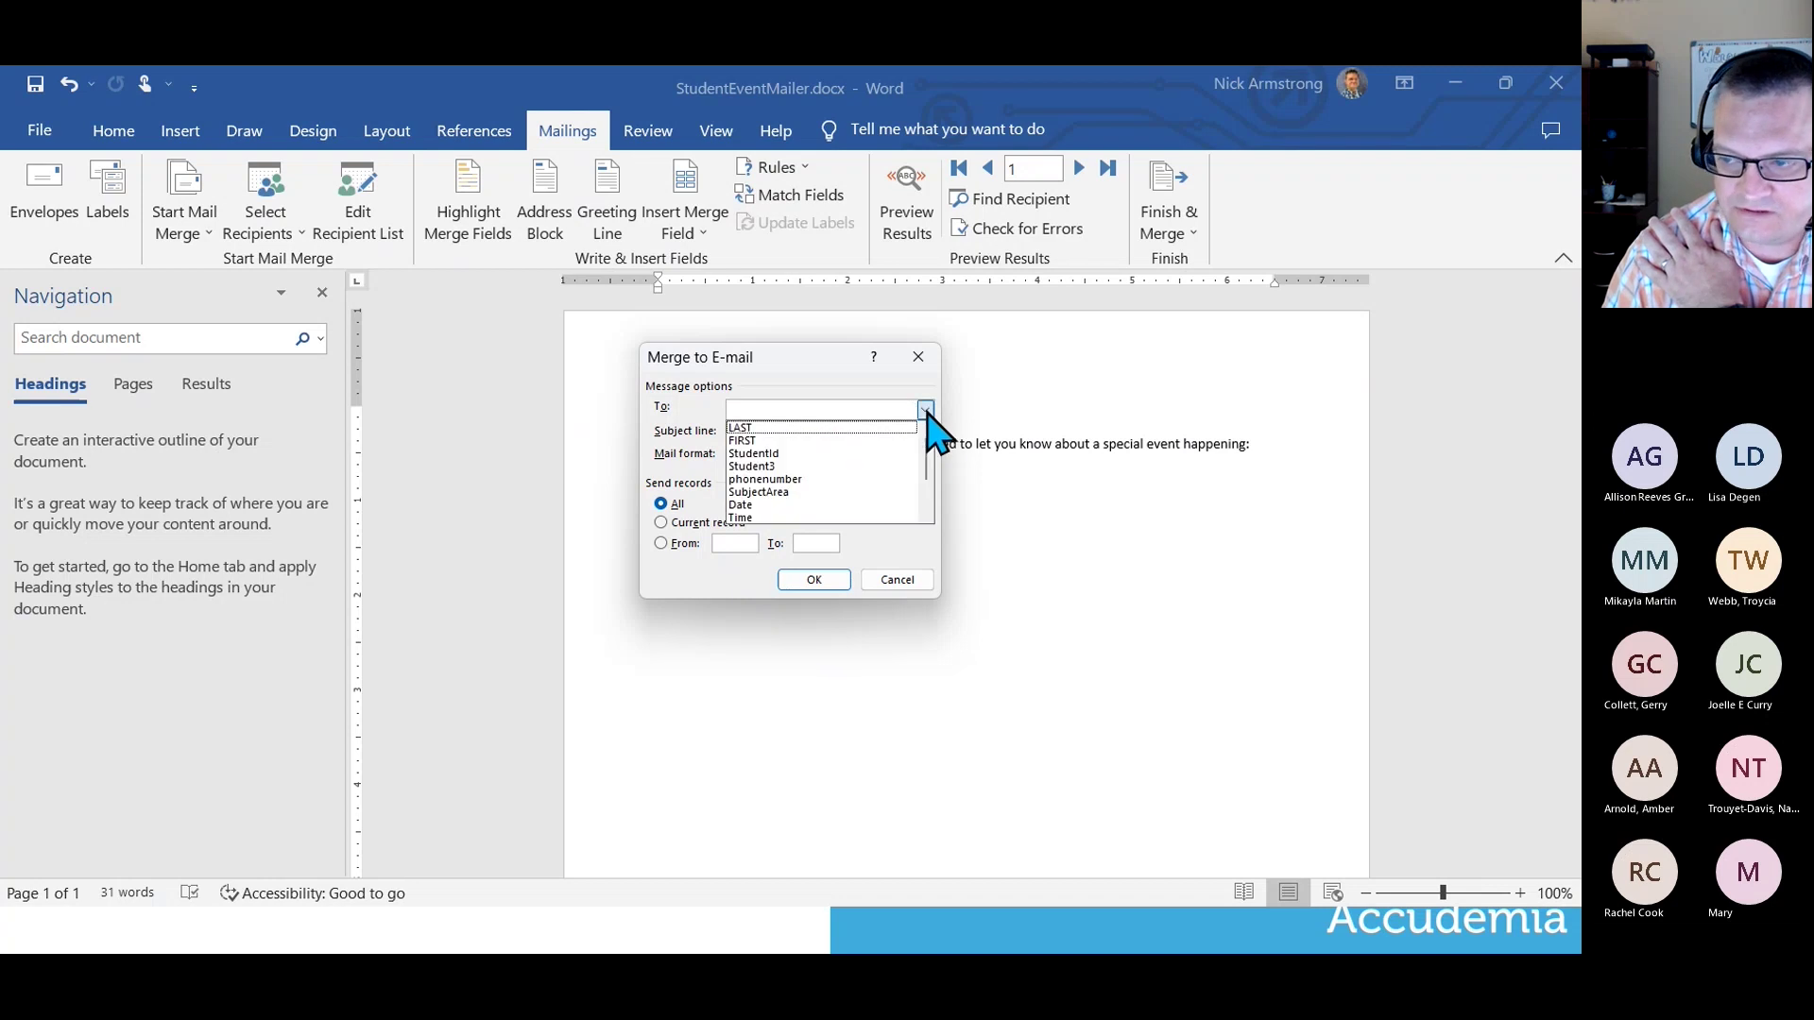
pyautogui.click(759, 467)
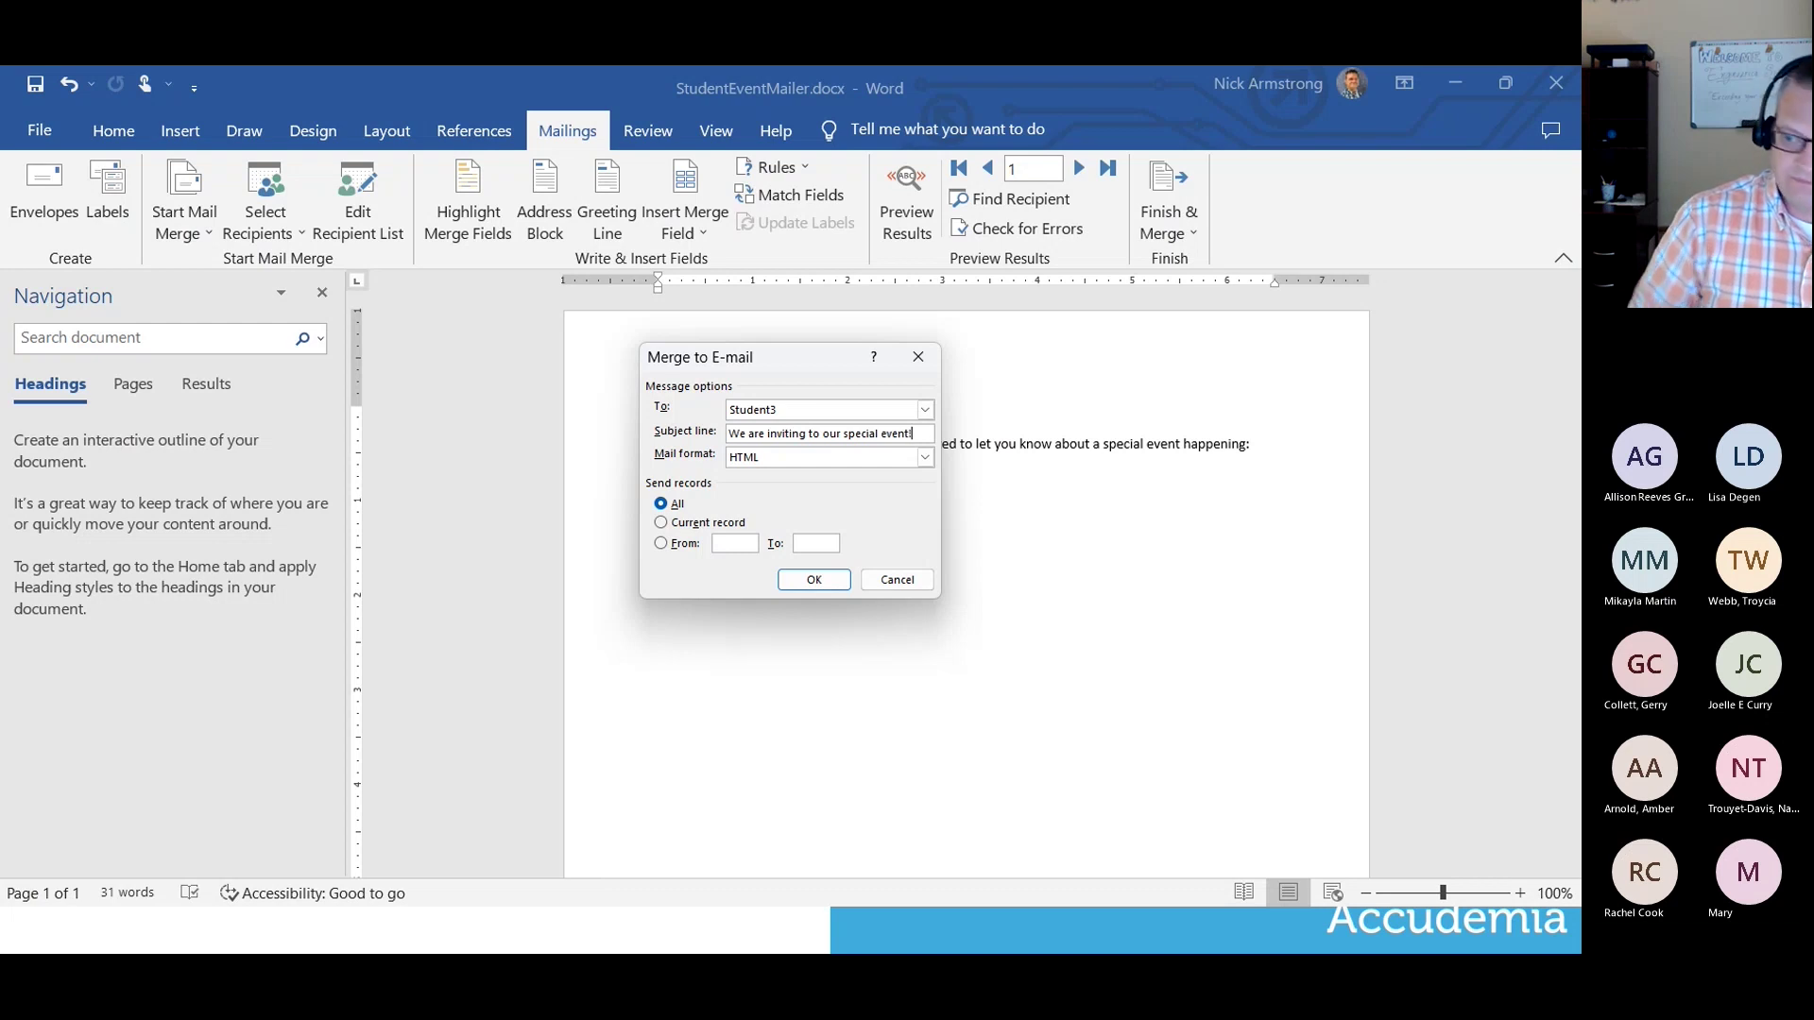
# Keep HTML as the mail format, choose to send all records, and run the email merge.
pyautogui.click(769, 461)
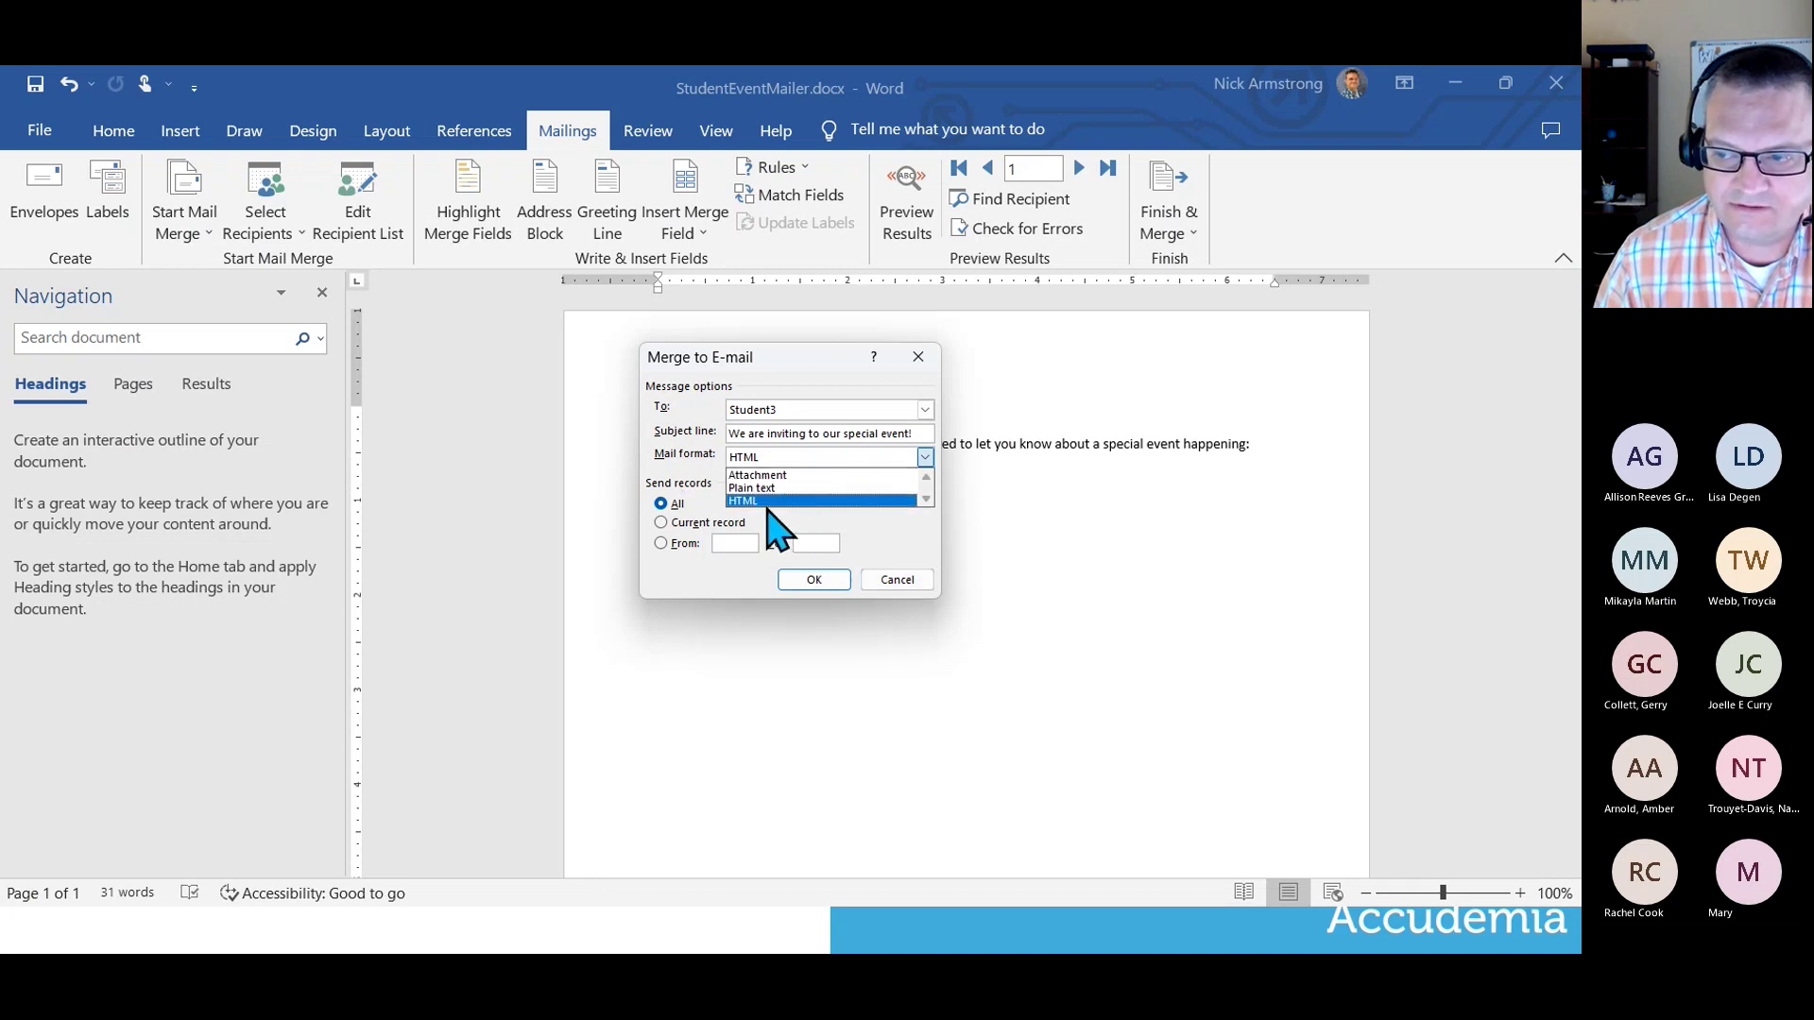
pyautogui.click(767, 502)
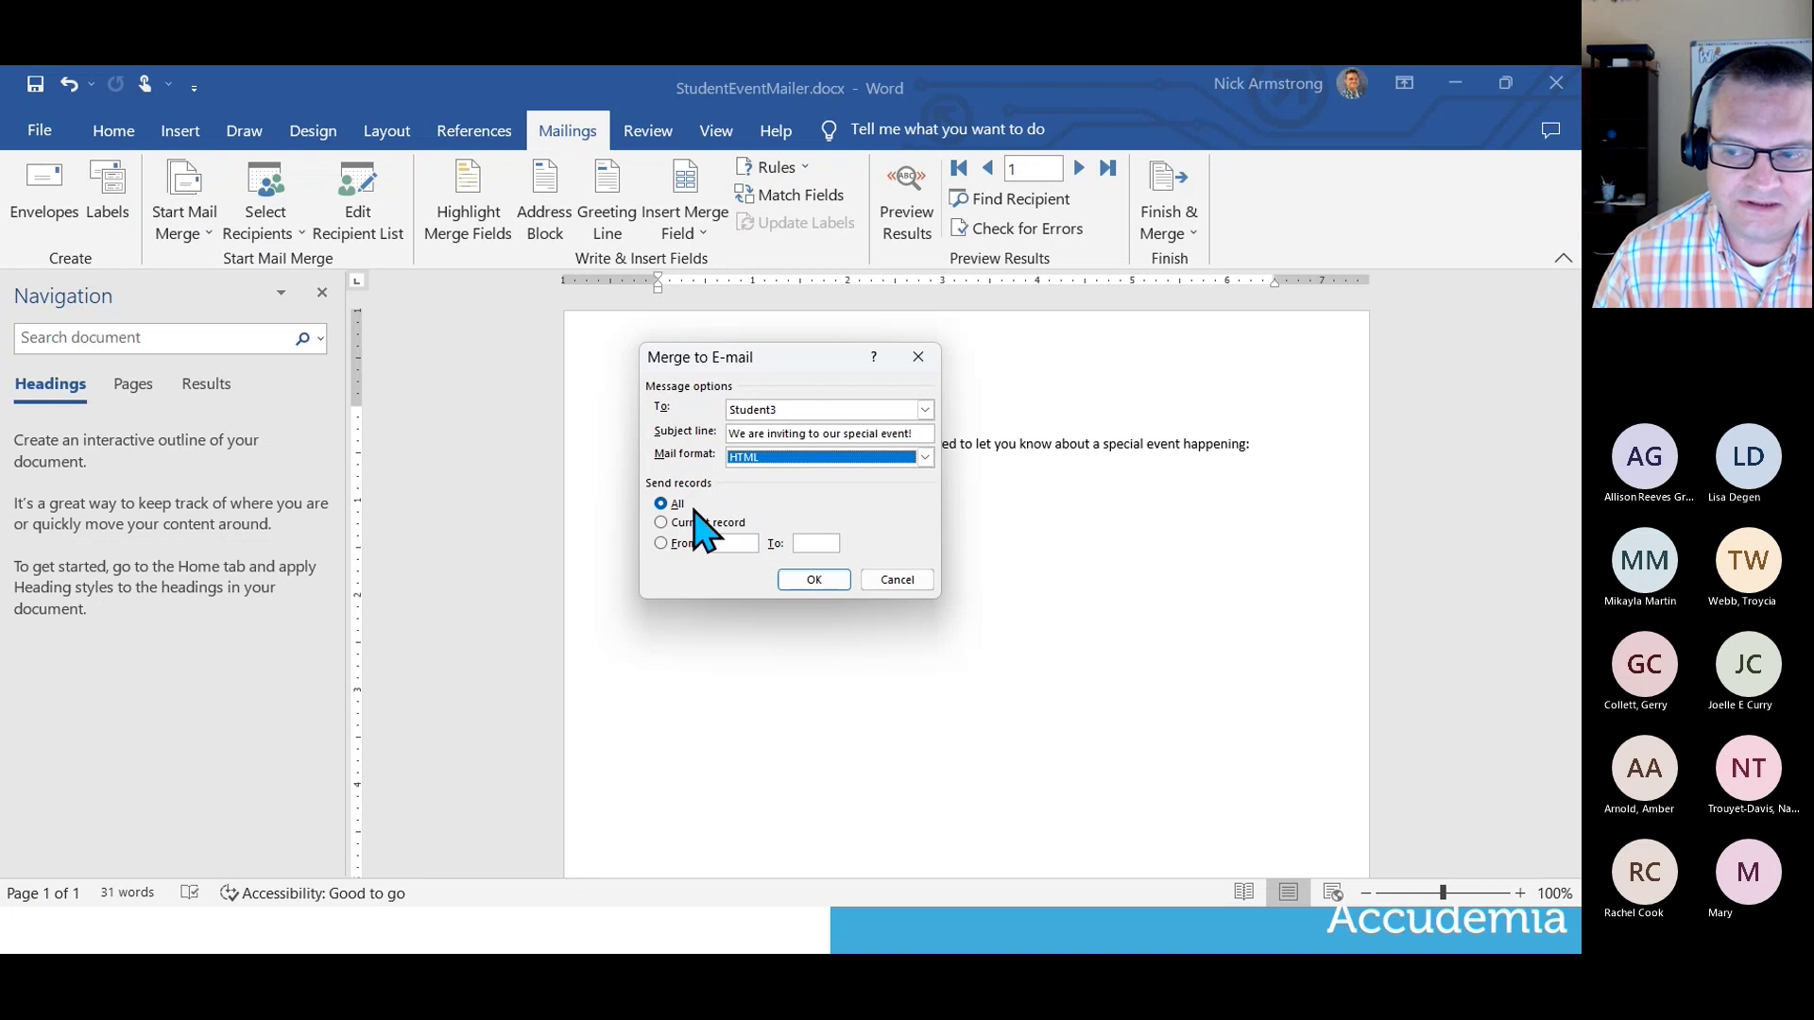
pyautogui.click(738, 545)
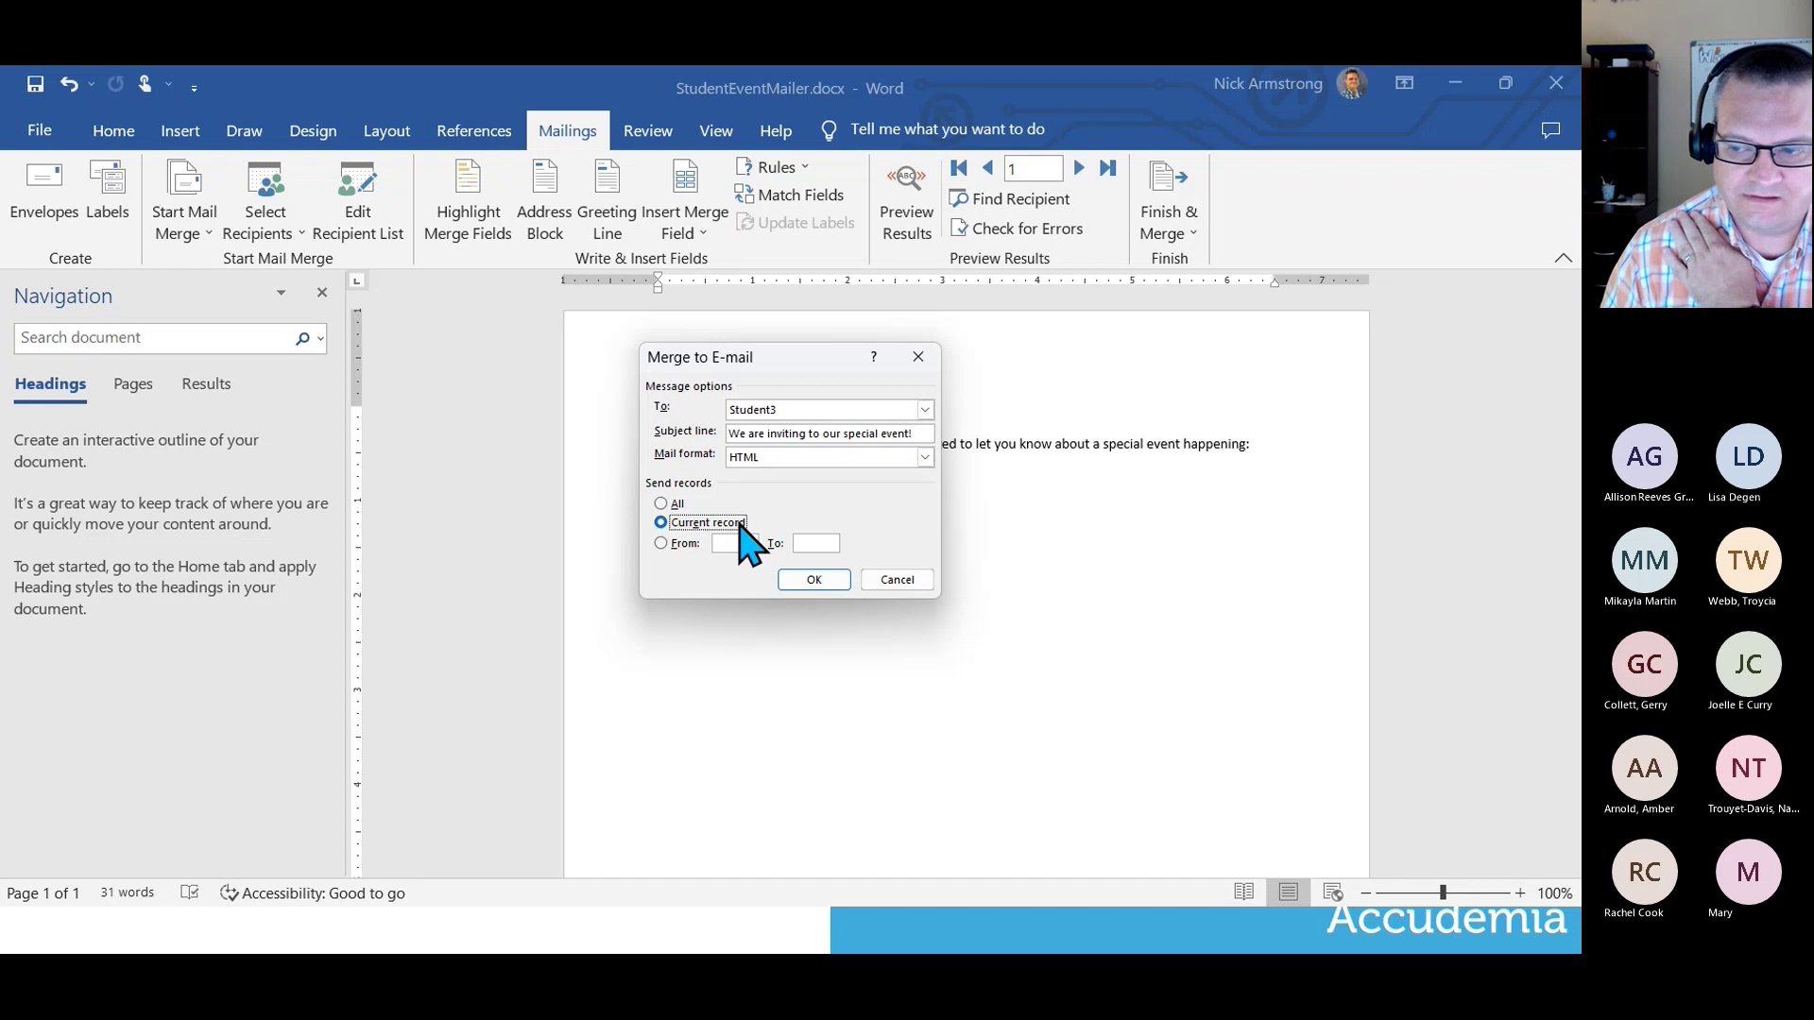
pyautogui.click(661, 504)
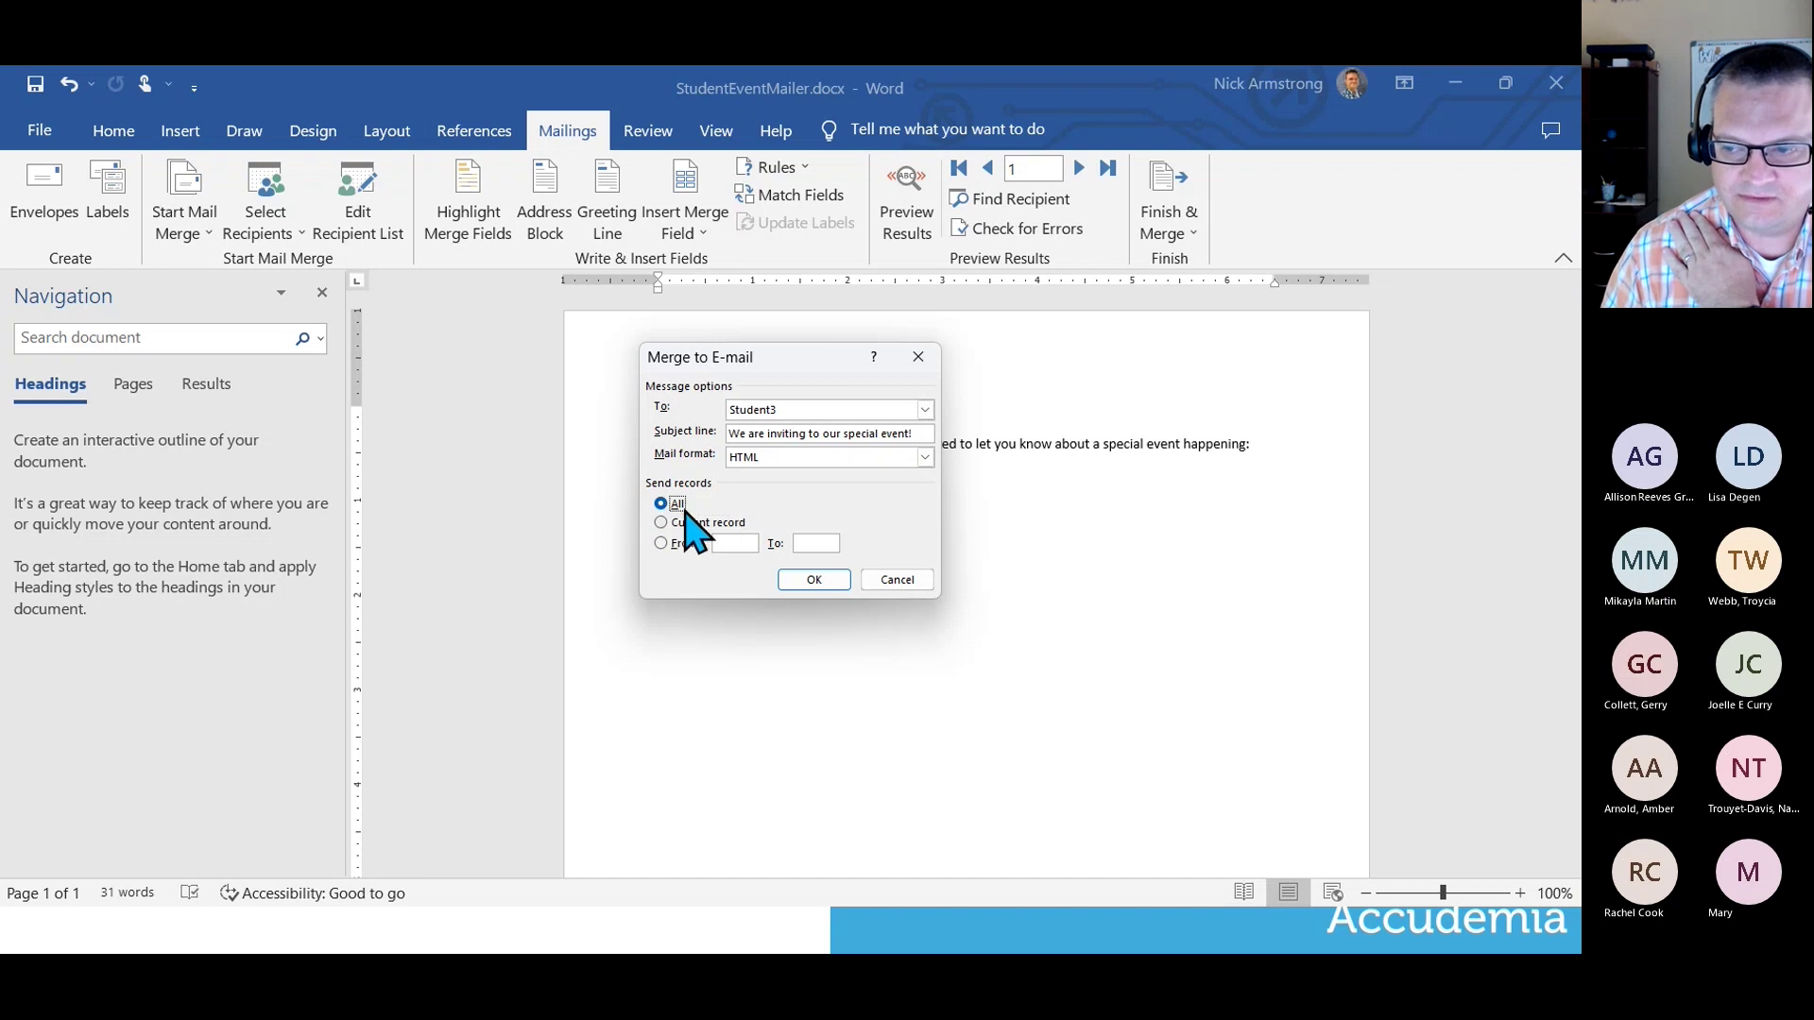
pyautogui.click(813, 579)
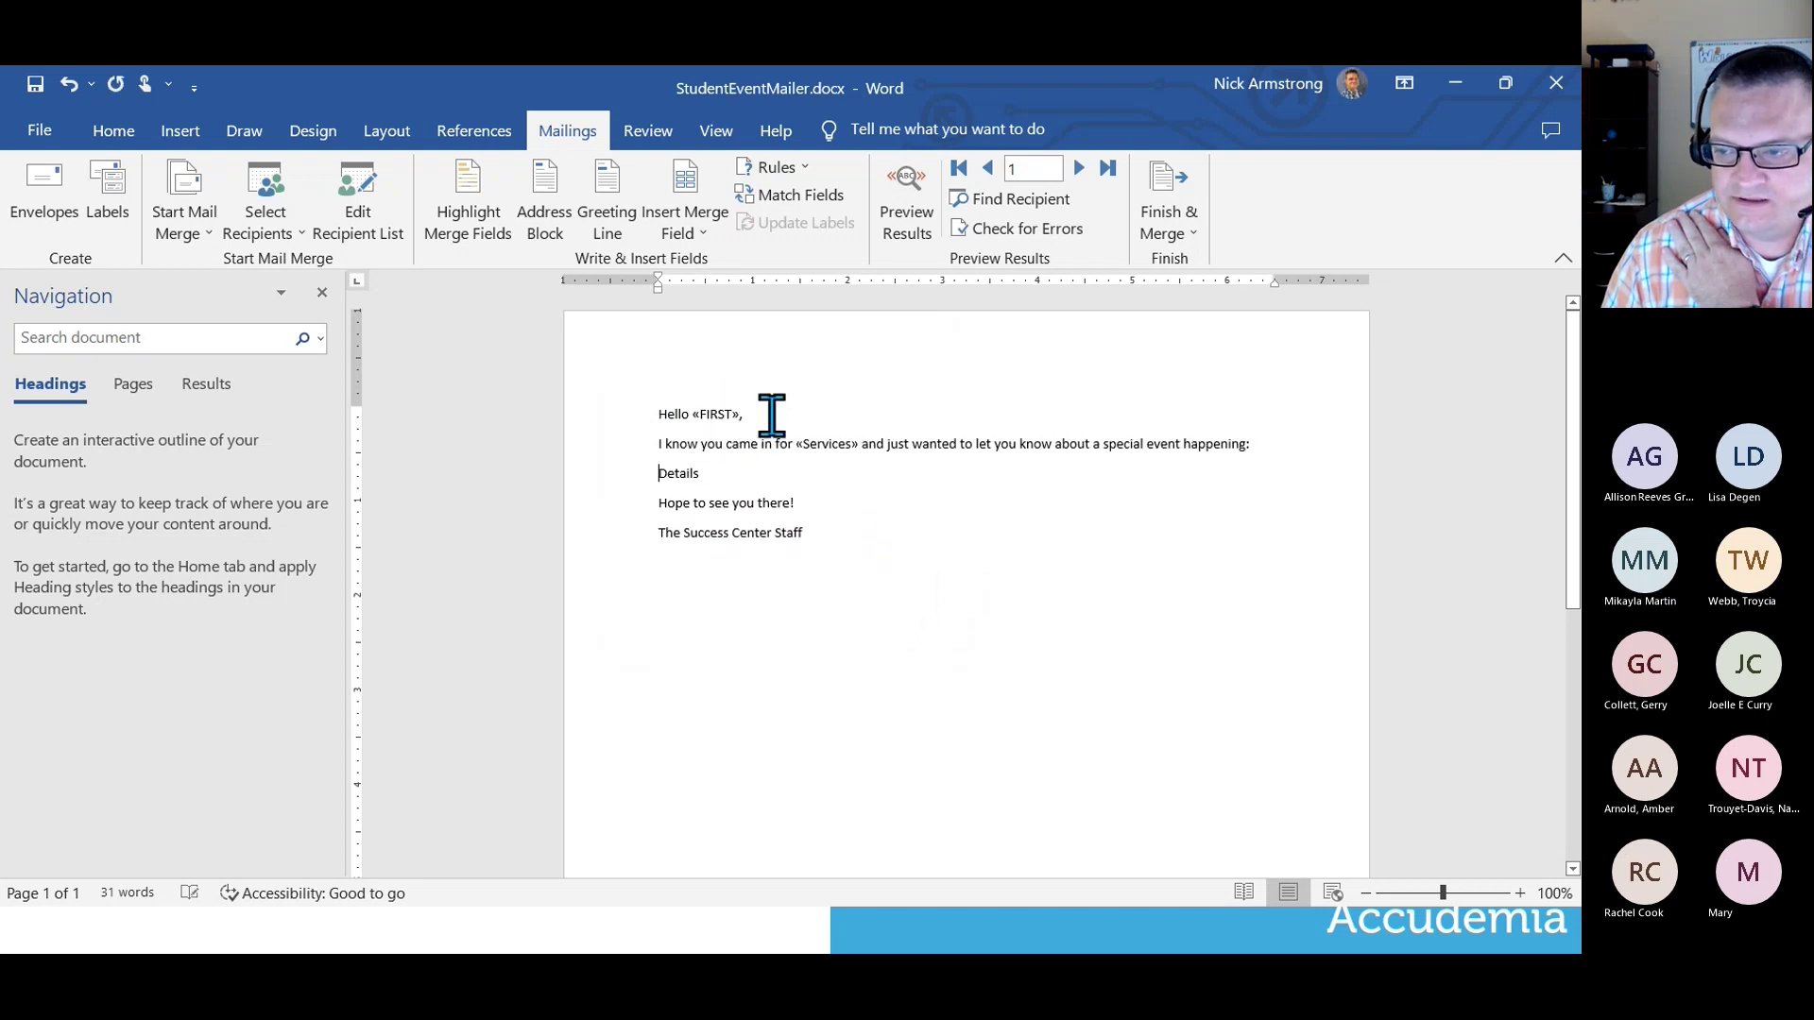
# Leave the Word letter, switch to Outlook and open the Sent Items folder to check the merged event emails.
pyautogui.moveTo(695, 418); pyautogui.dragTo(756, 415)
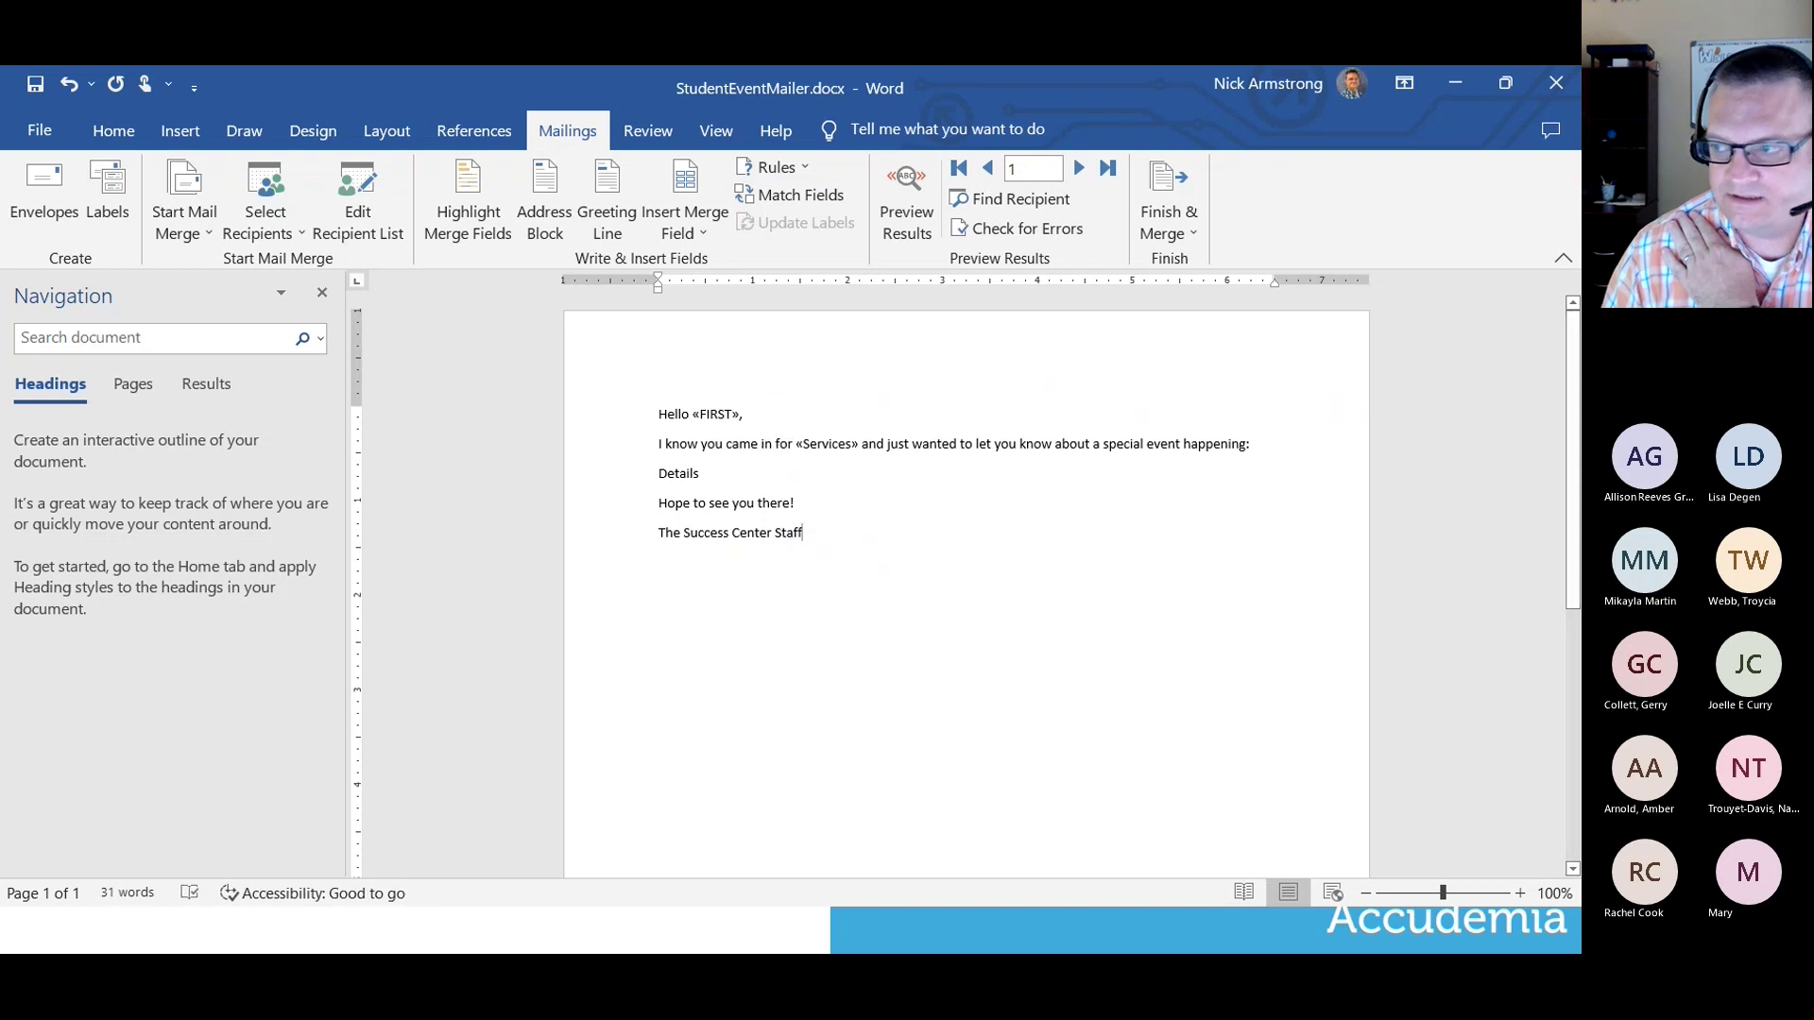
pyautogui.click(1453, 80)
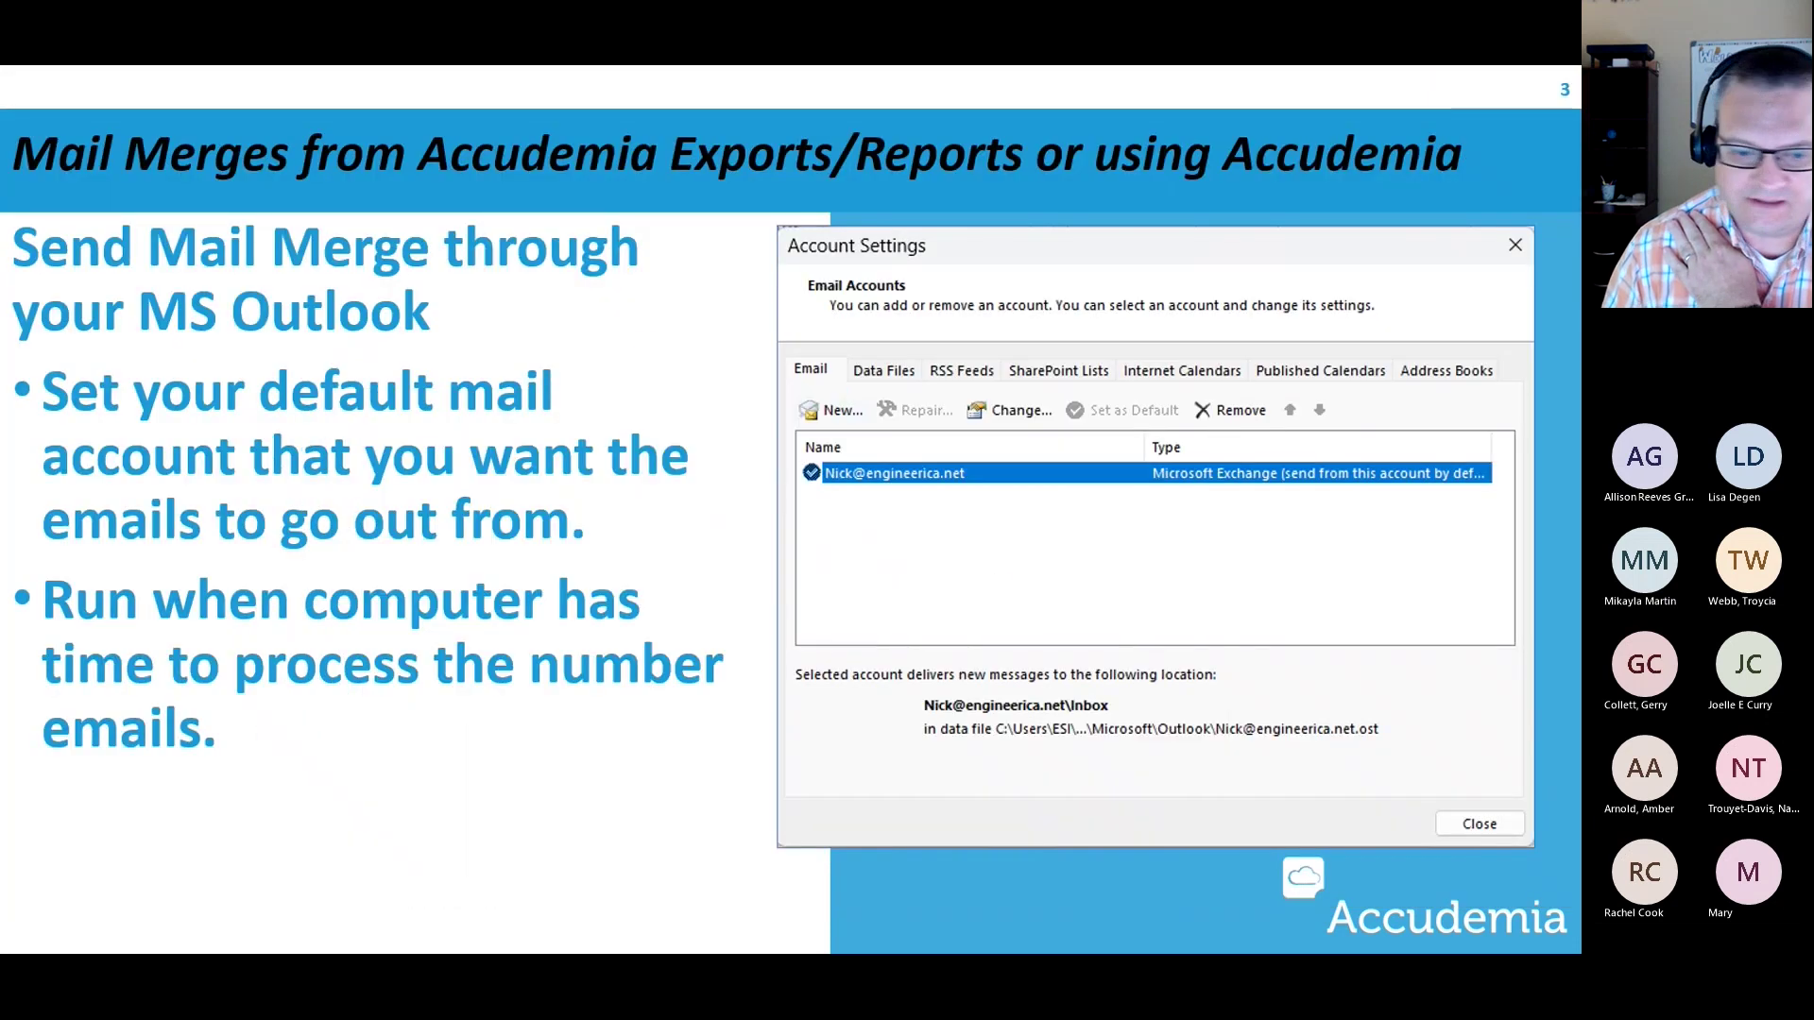
pyautogui.hotkey('alt', 'Tab')
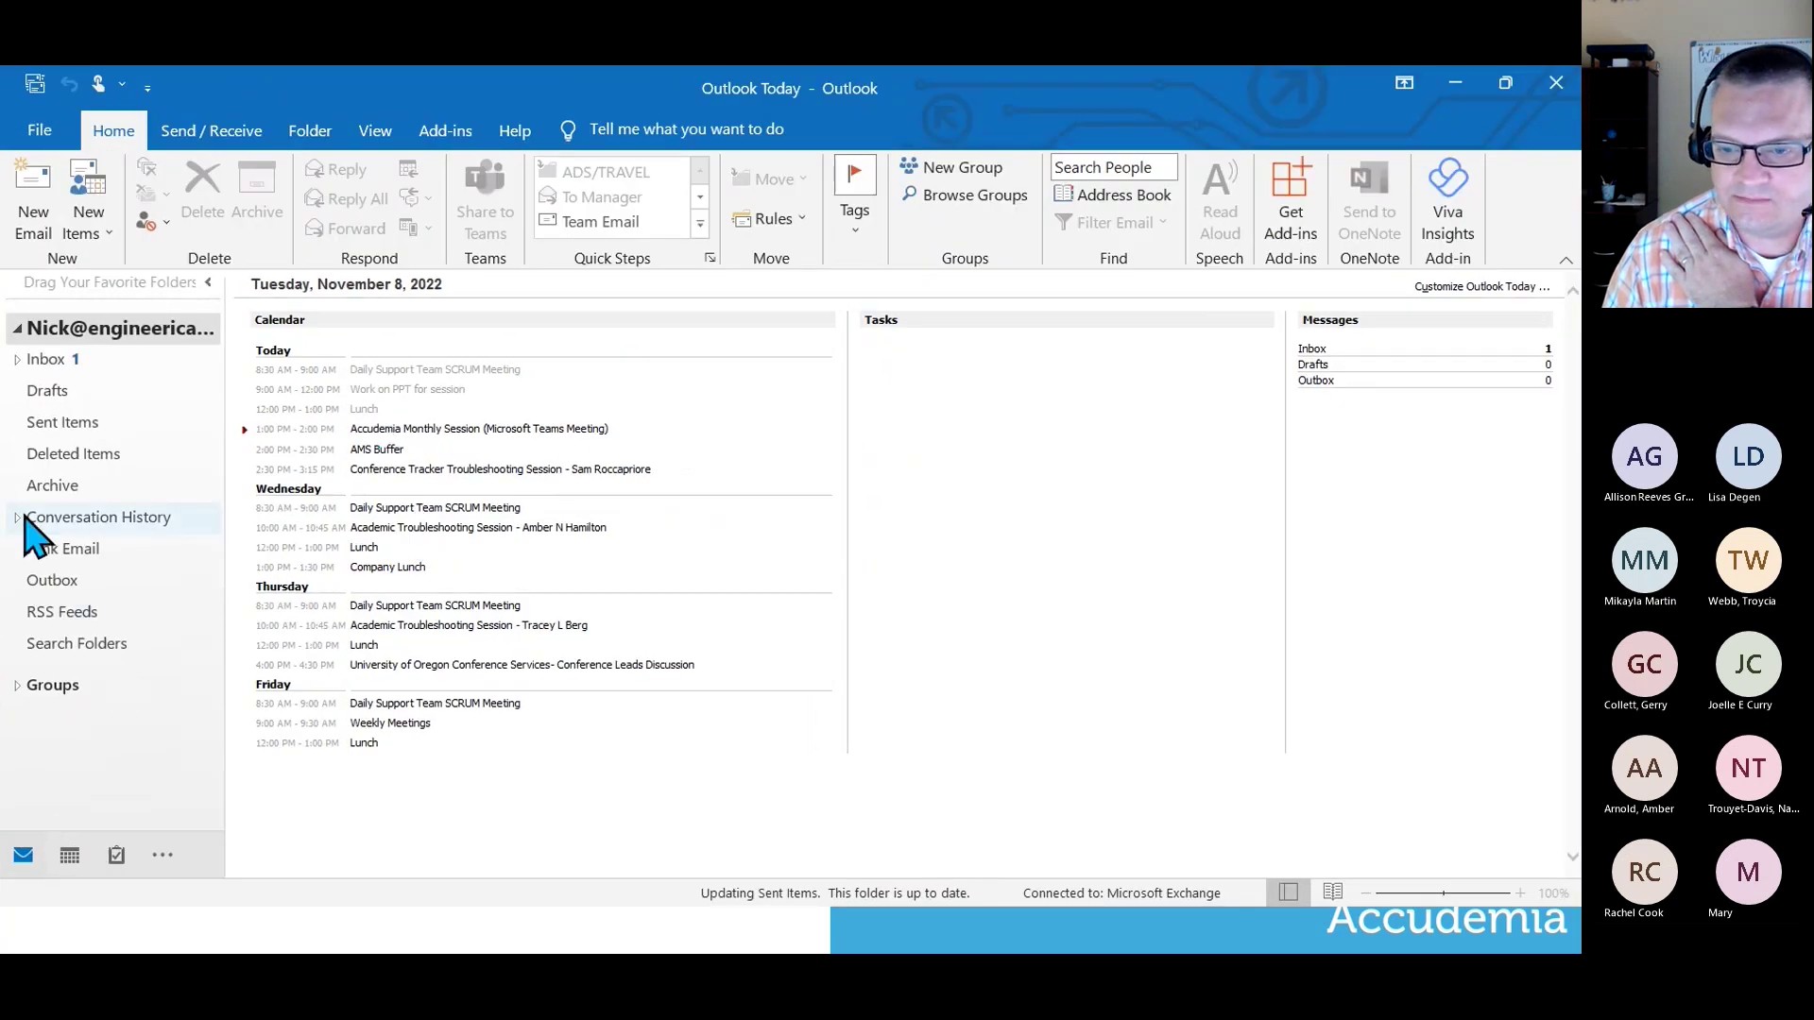
pyautogui.click(17, 360)
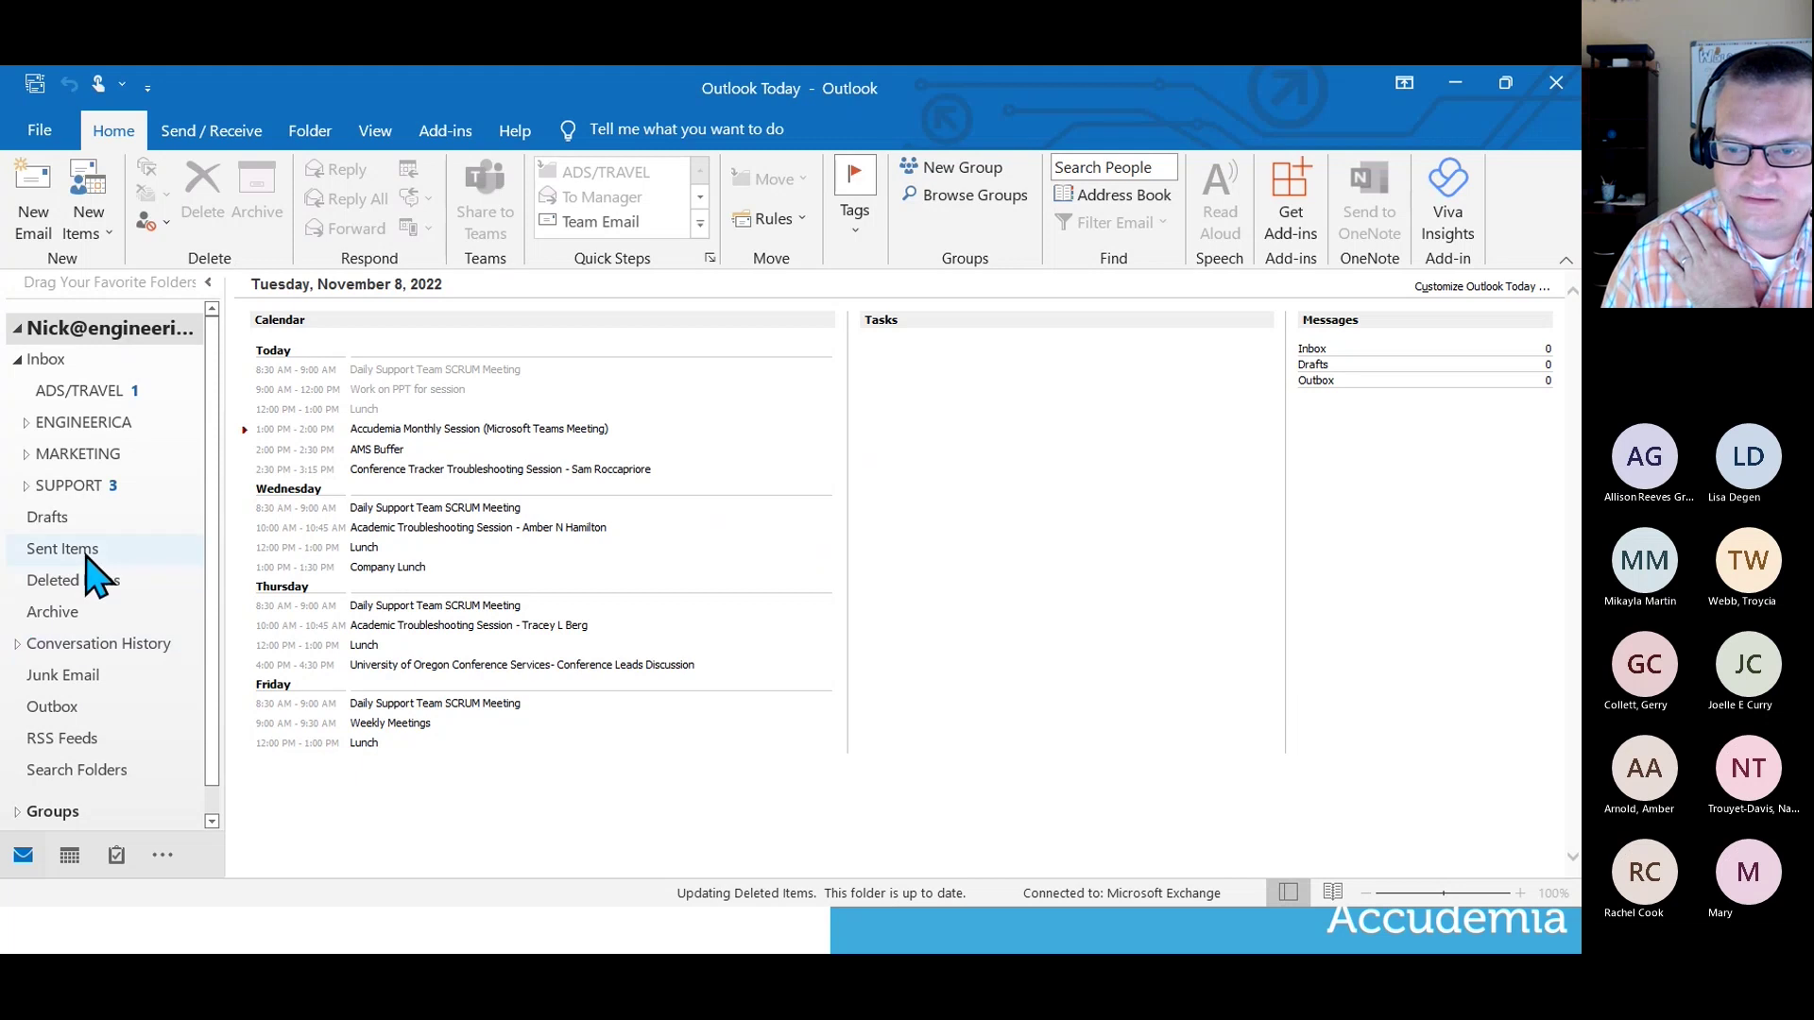
pyautogui.click(85, 551)
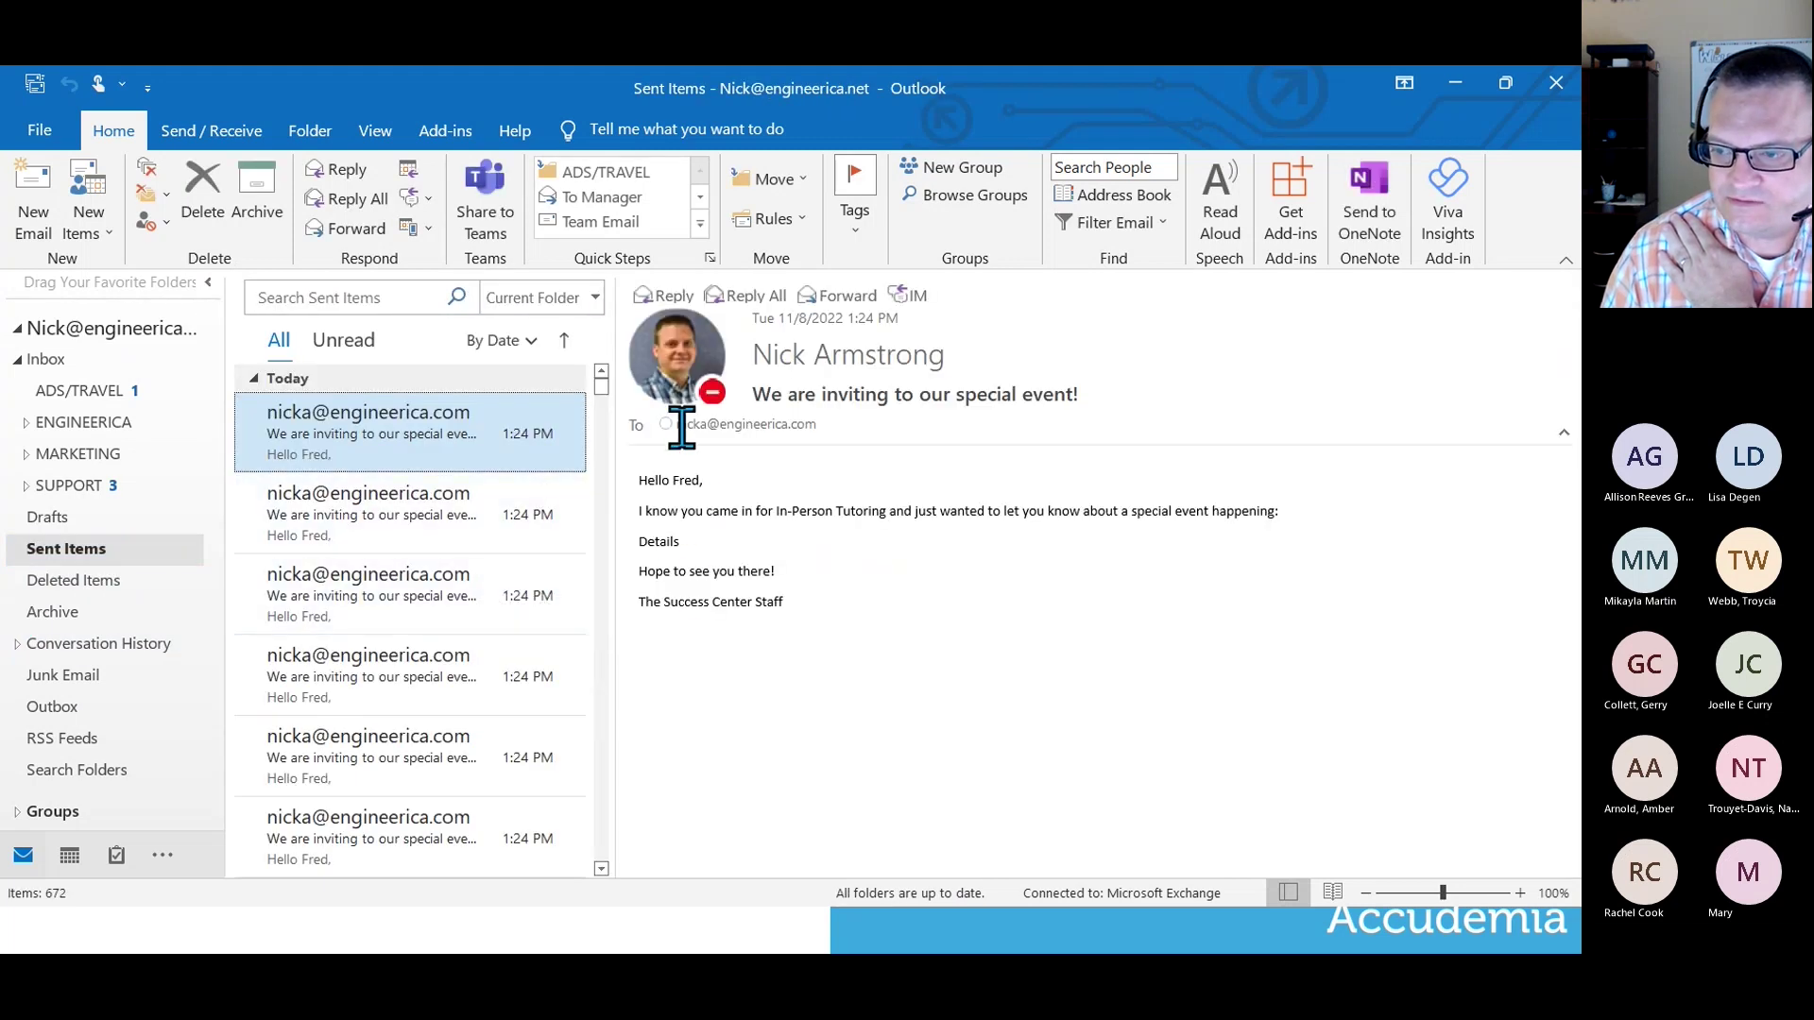
# Examine the newest merged event emails in Sent Items, comparing their greetings and visit reasons, and check the Outbox for unsent messages.
pyautogui.click(349, 518)
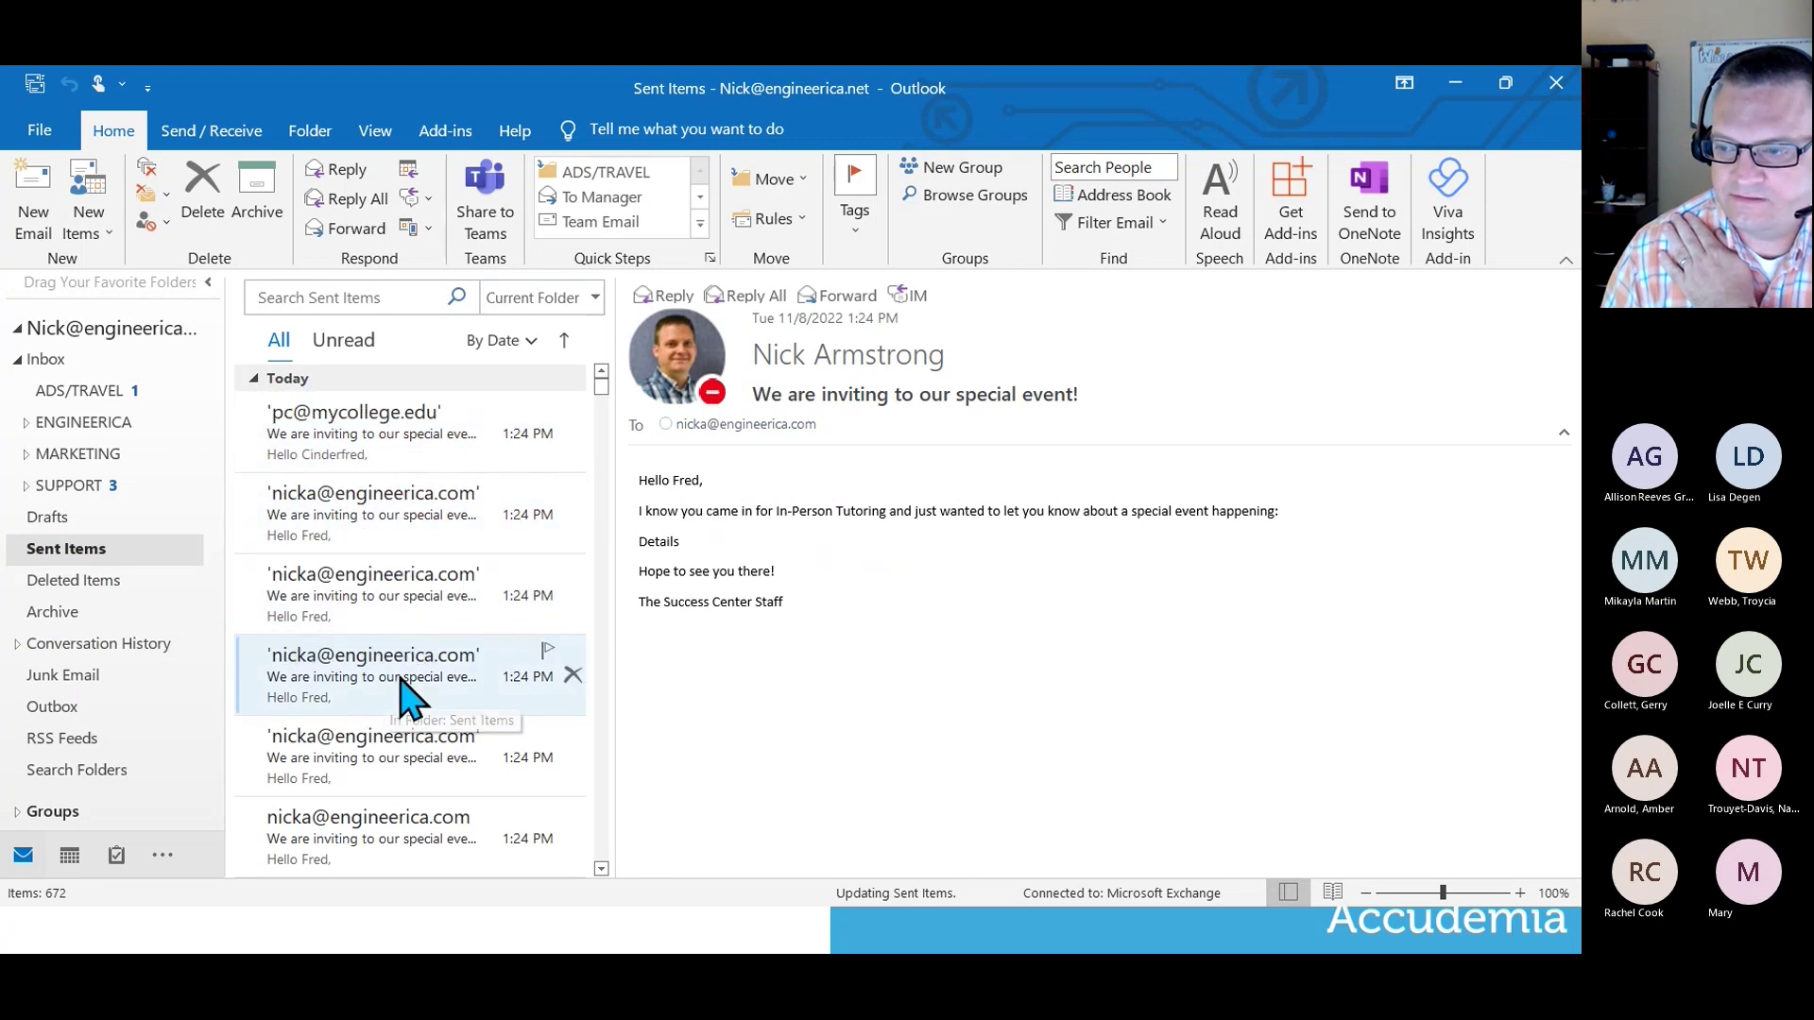
pyautogui.click(402, 444)
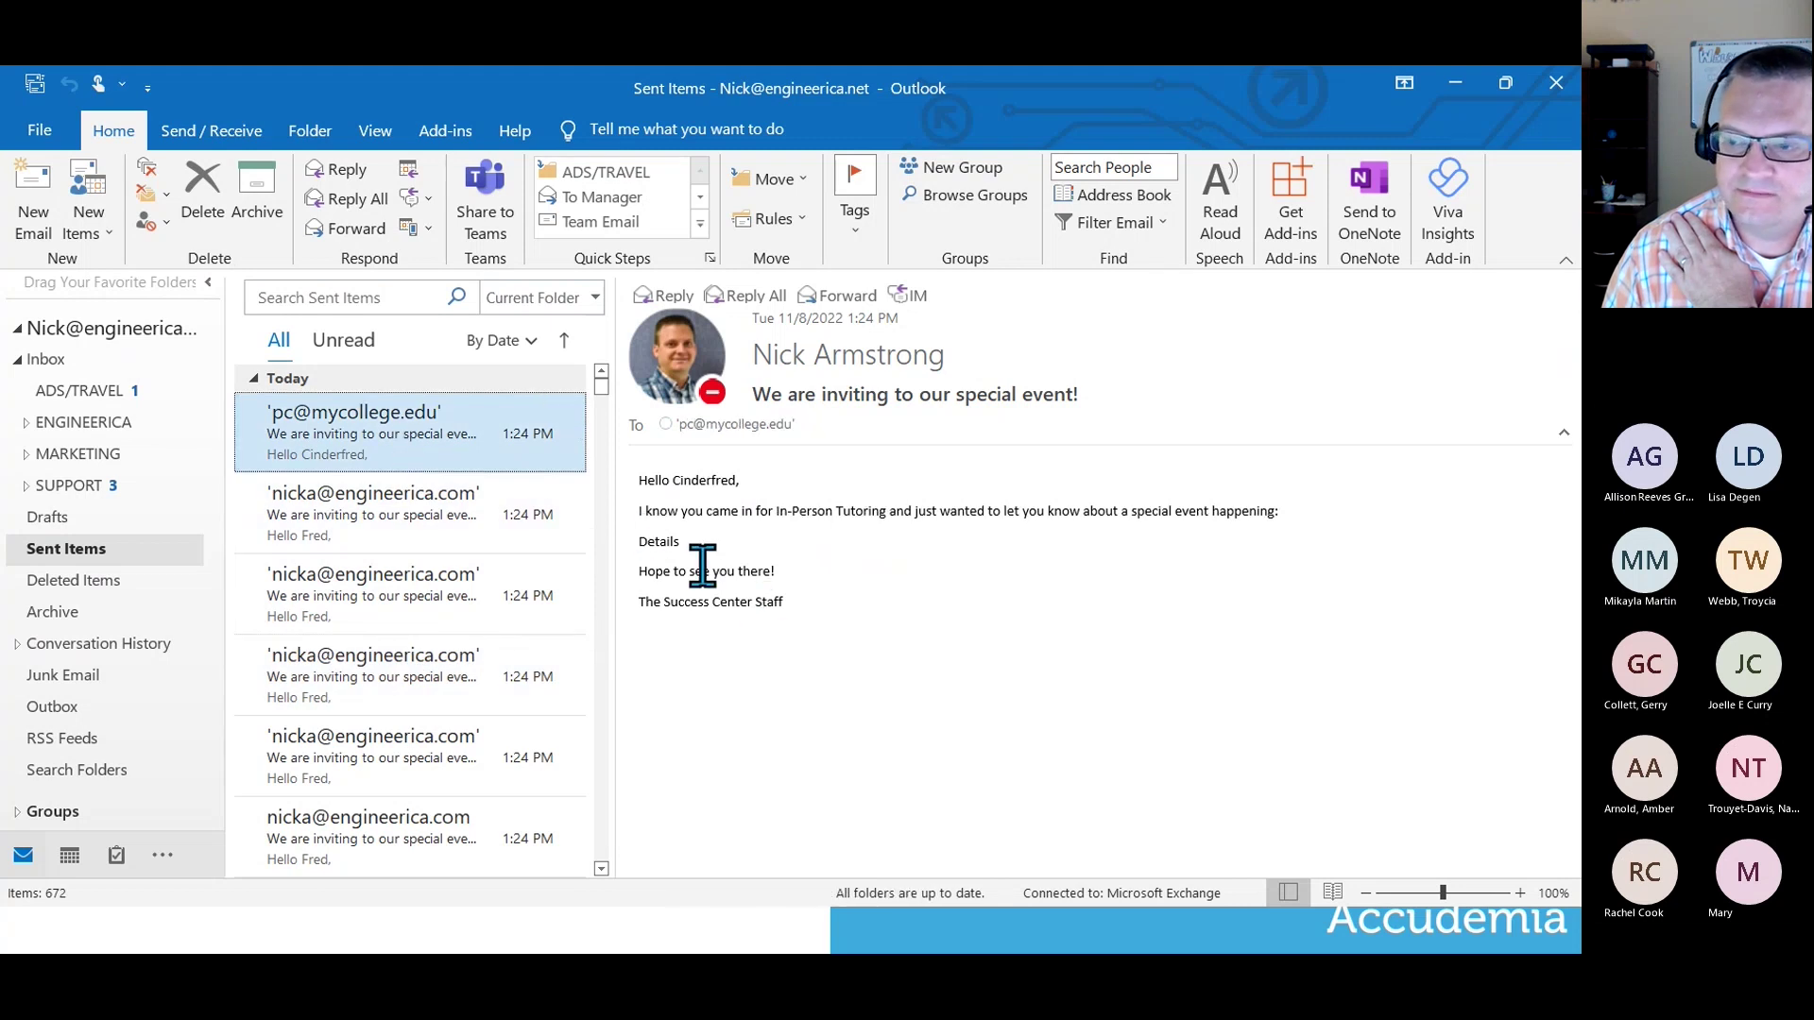
pyautogui.click(374, 523)
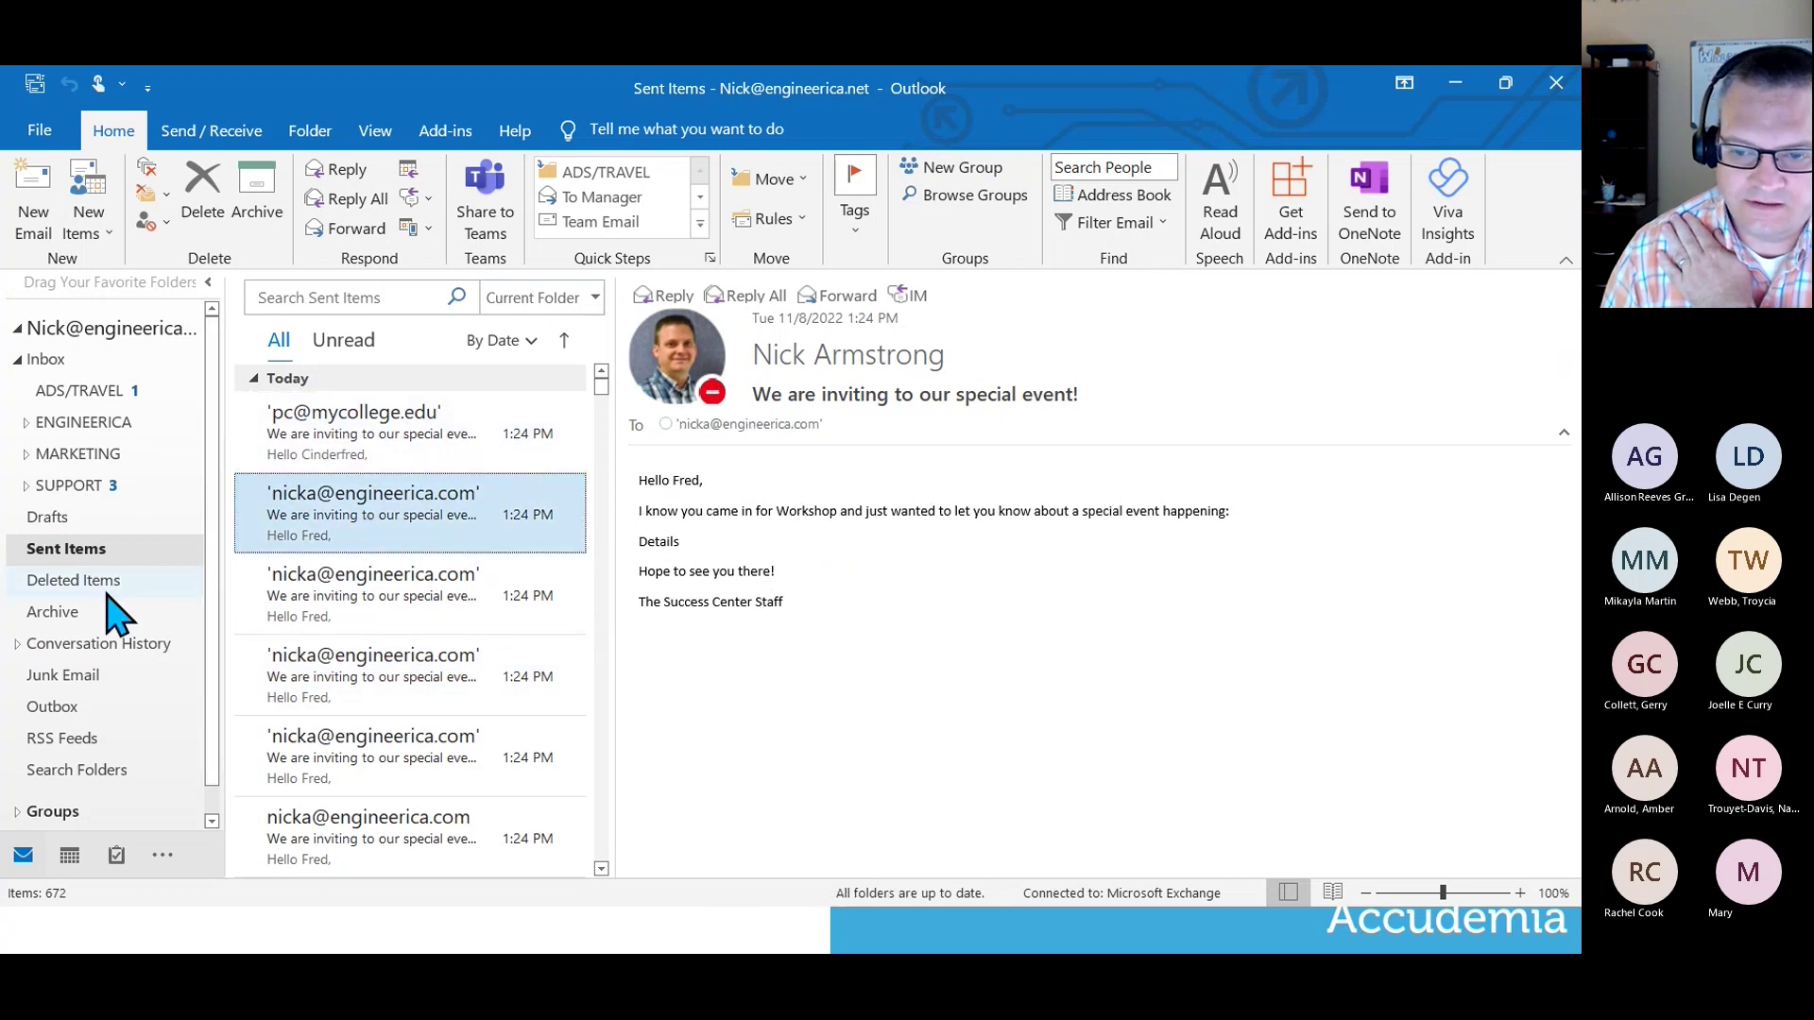
pyautogui.click(55, 716)
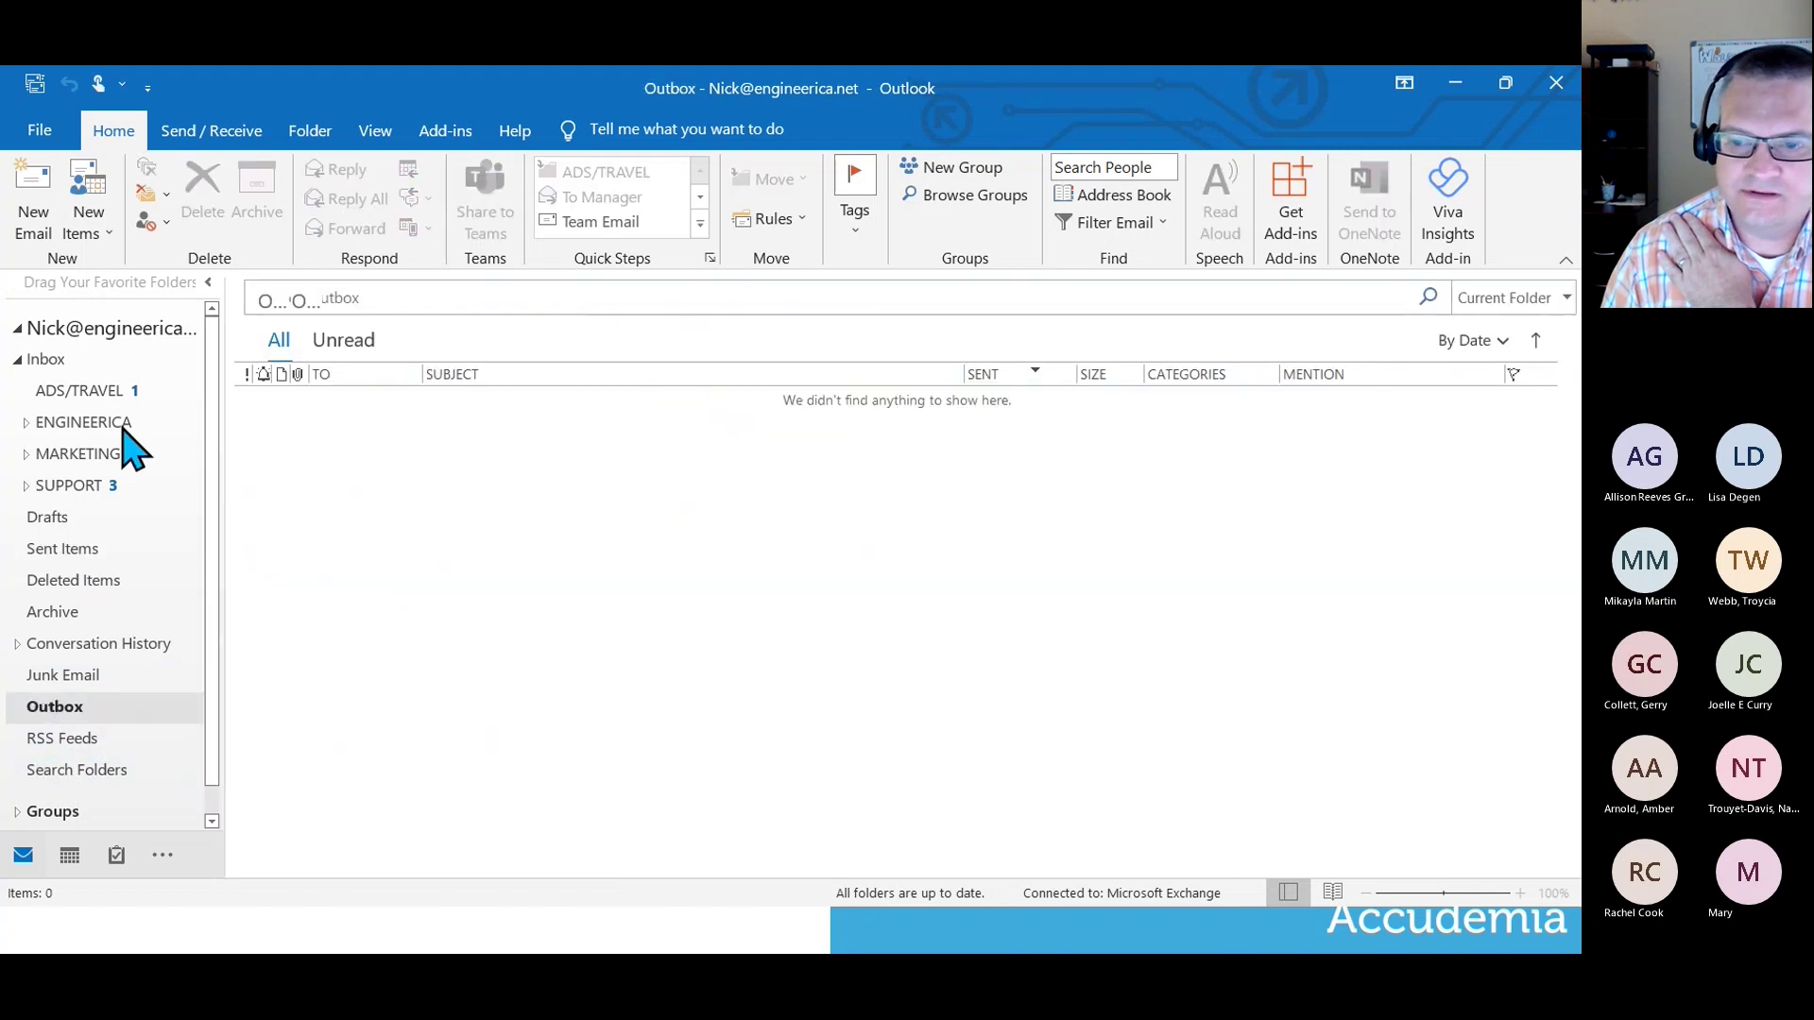
pyautogui.click(71, 550)
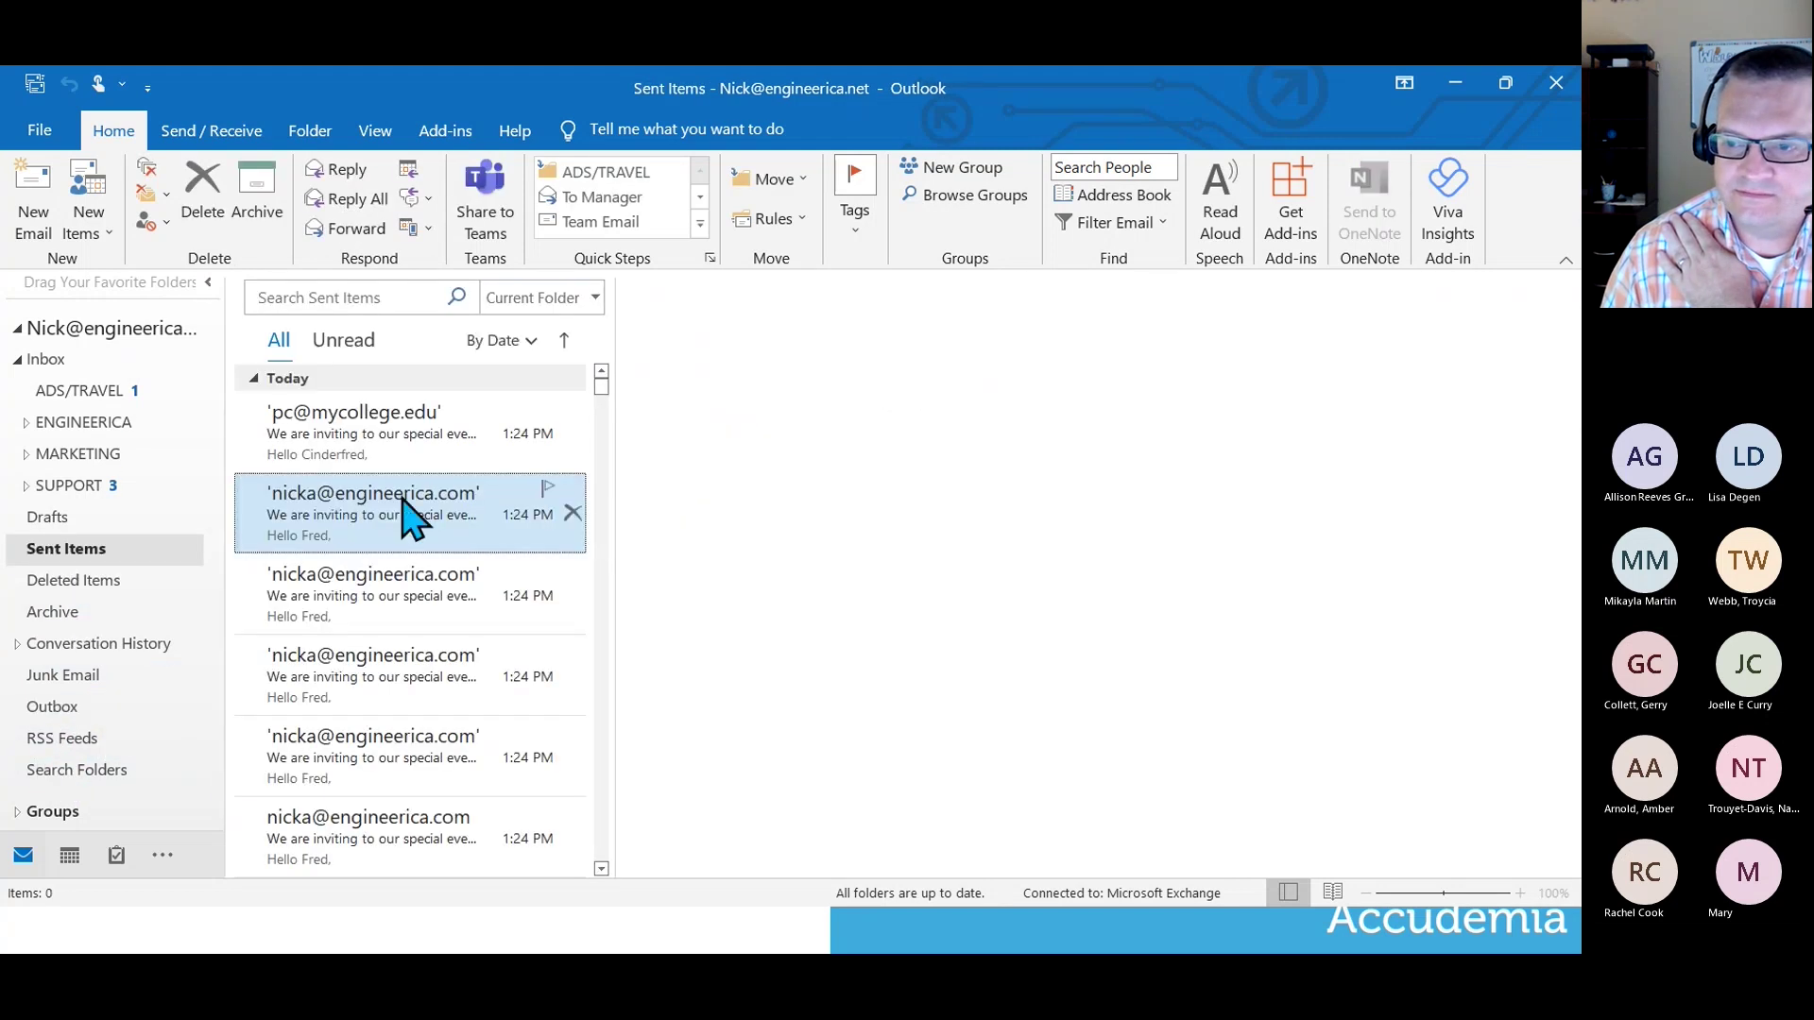
pyautogui.click(393, 454)
pyautogui.click(417, 500)
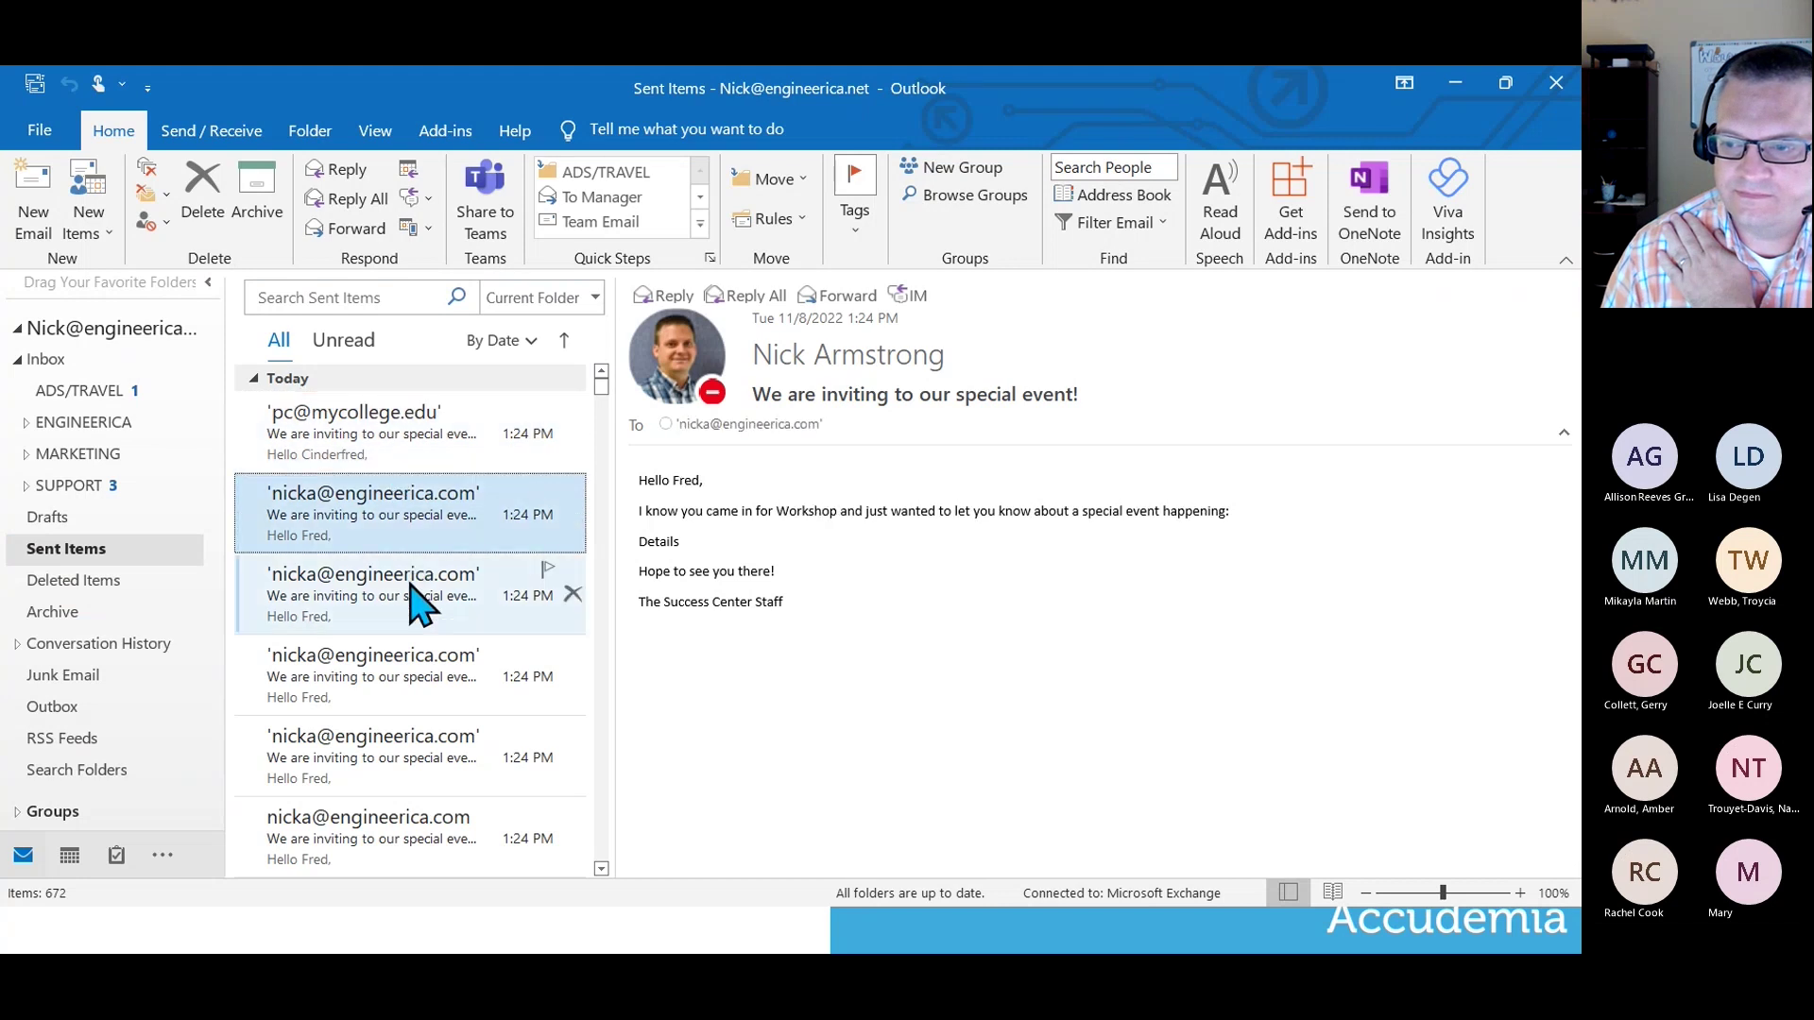
pyautogui.click(417, 598)
pyautogui.click(421, 461)
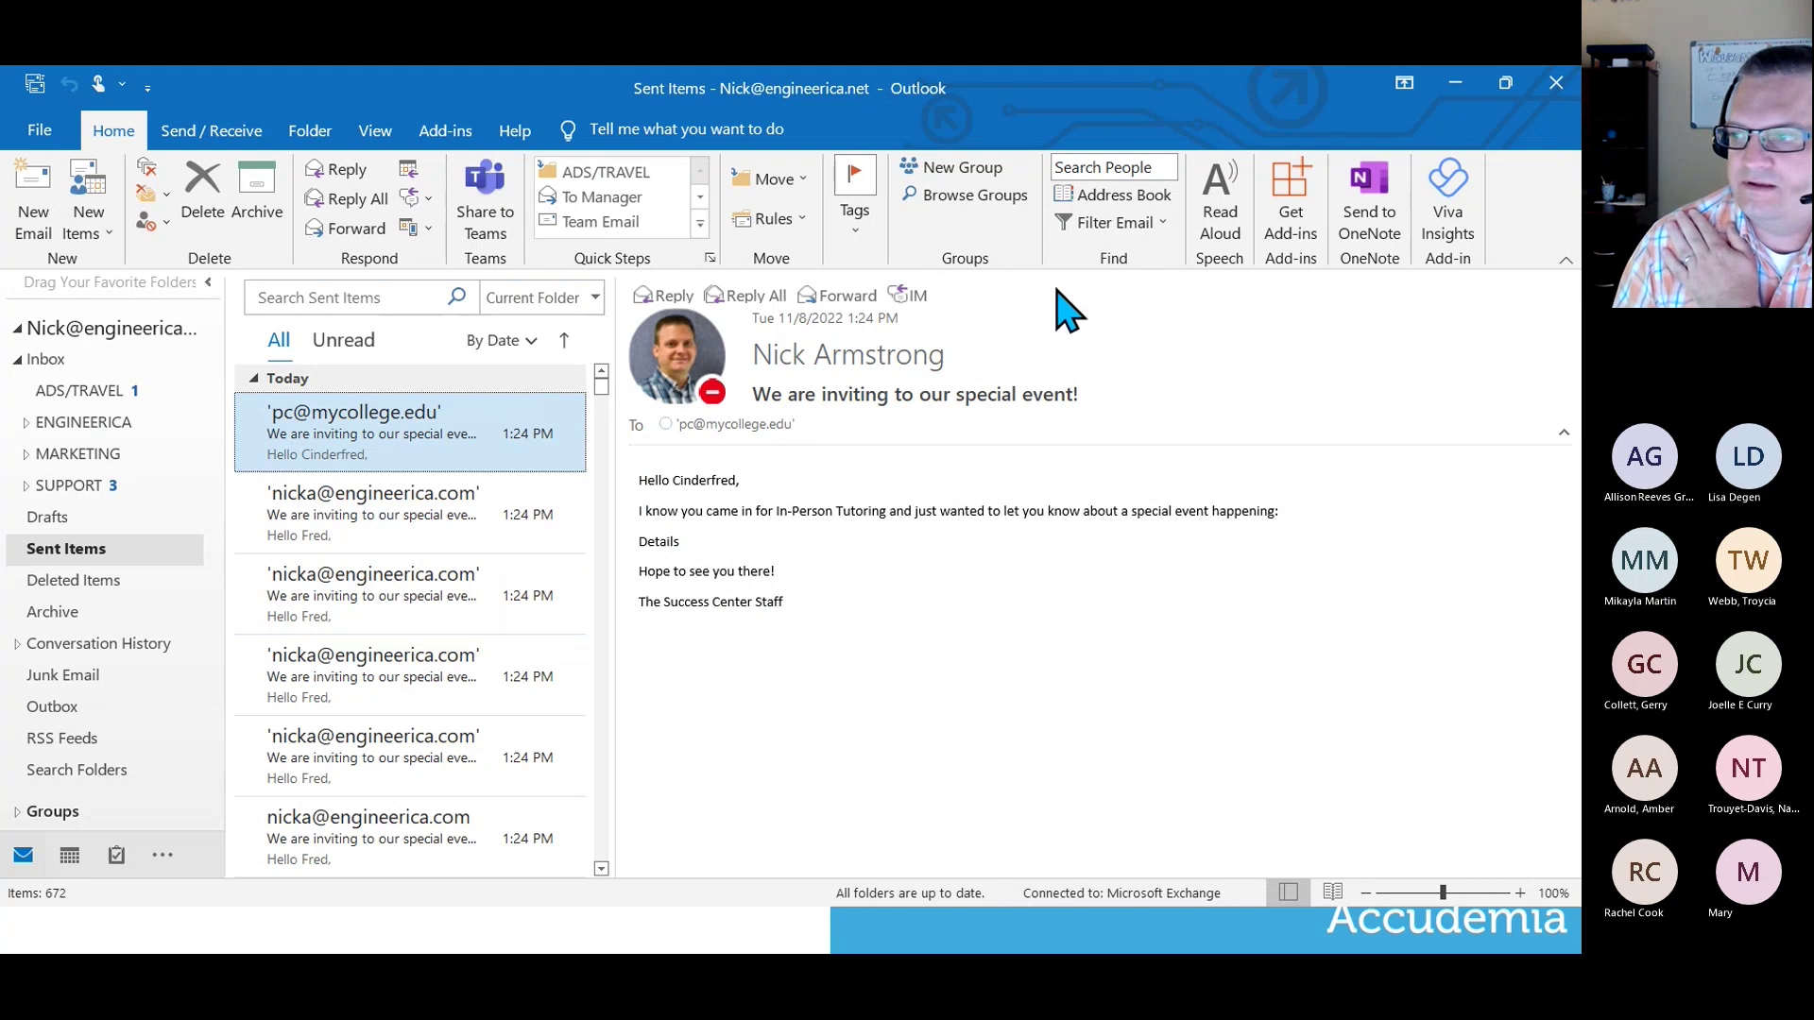
# Look through the Inbox and the newest ticket notifications in the SUPPORT folder, return to the Inbox and close Outlook.
pyautogui.click(58, 359)
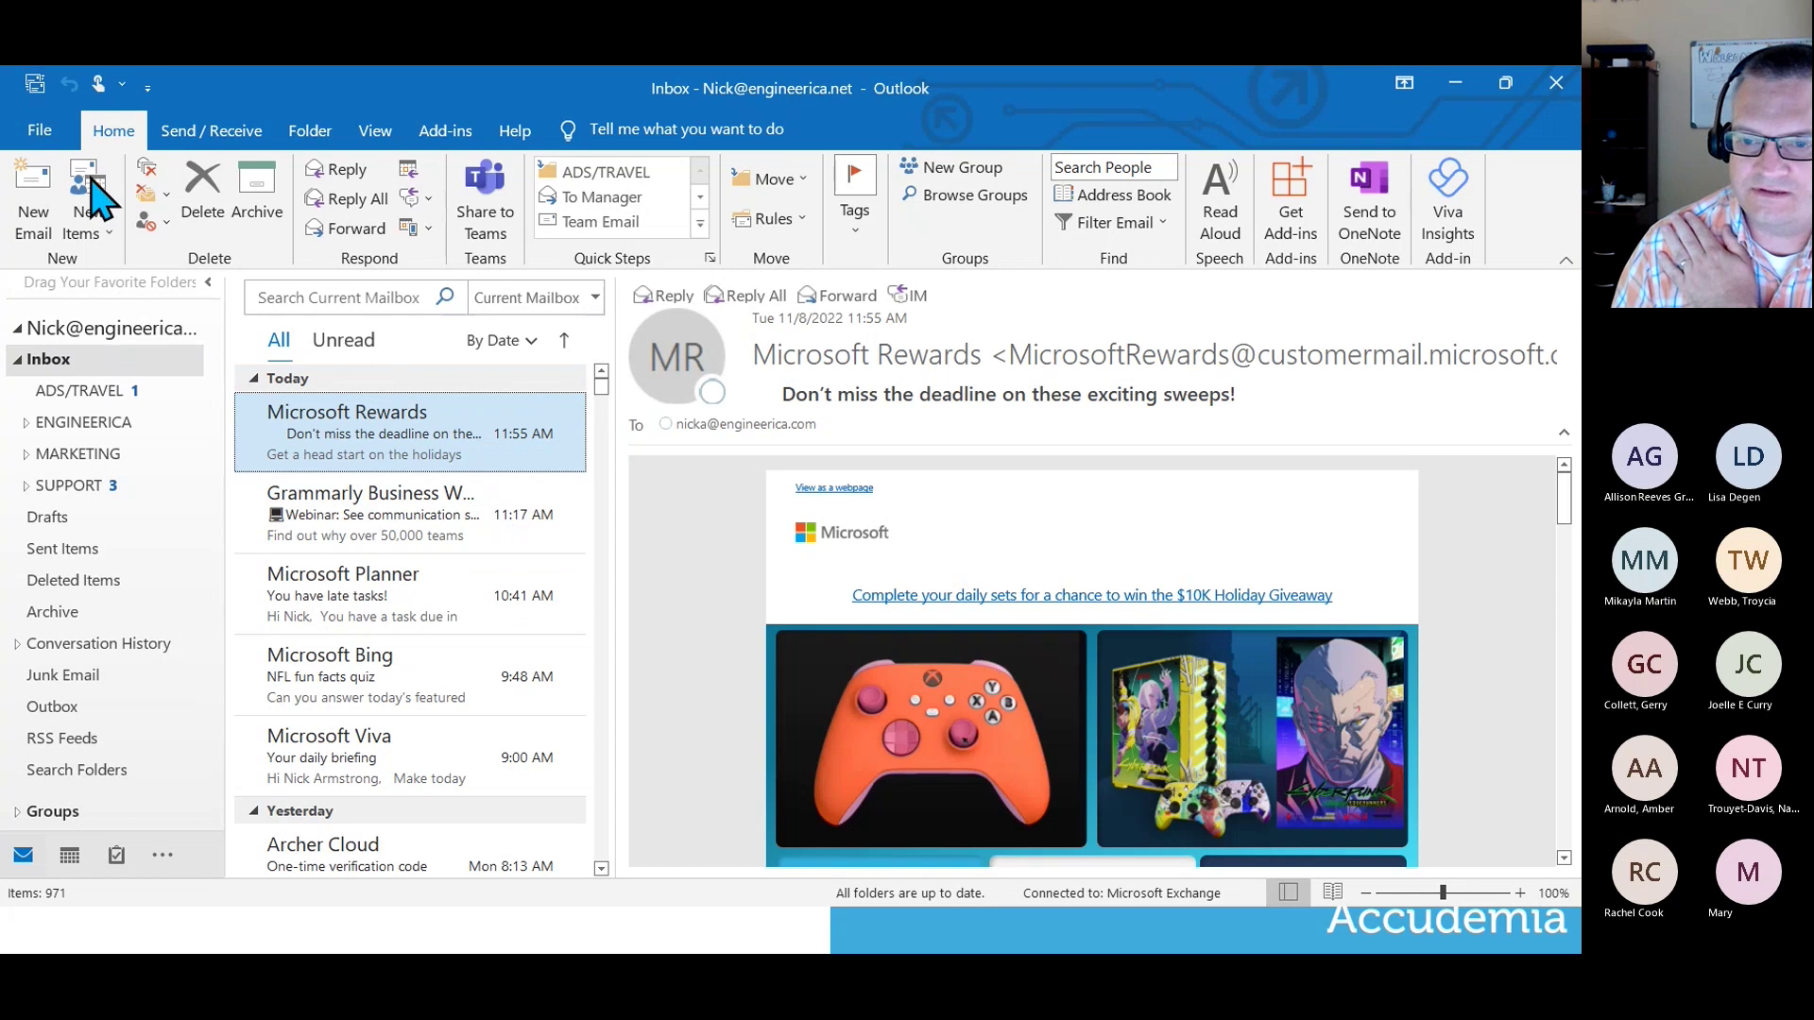
pyautogui.click(26, 485)
pyautogui.click(87, 486)
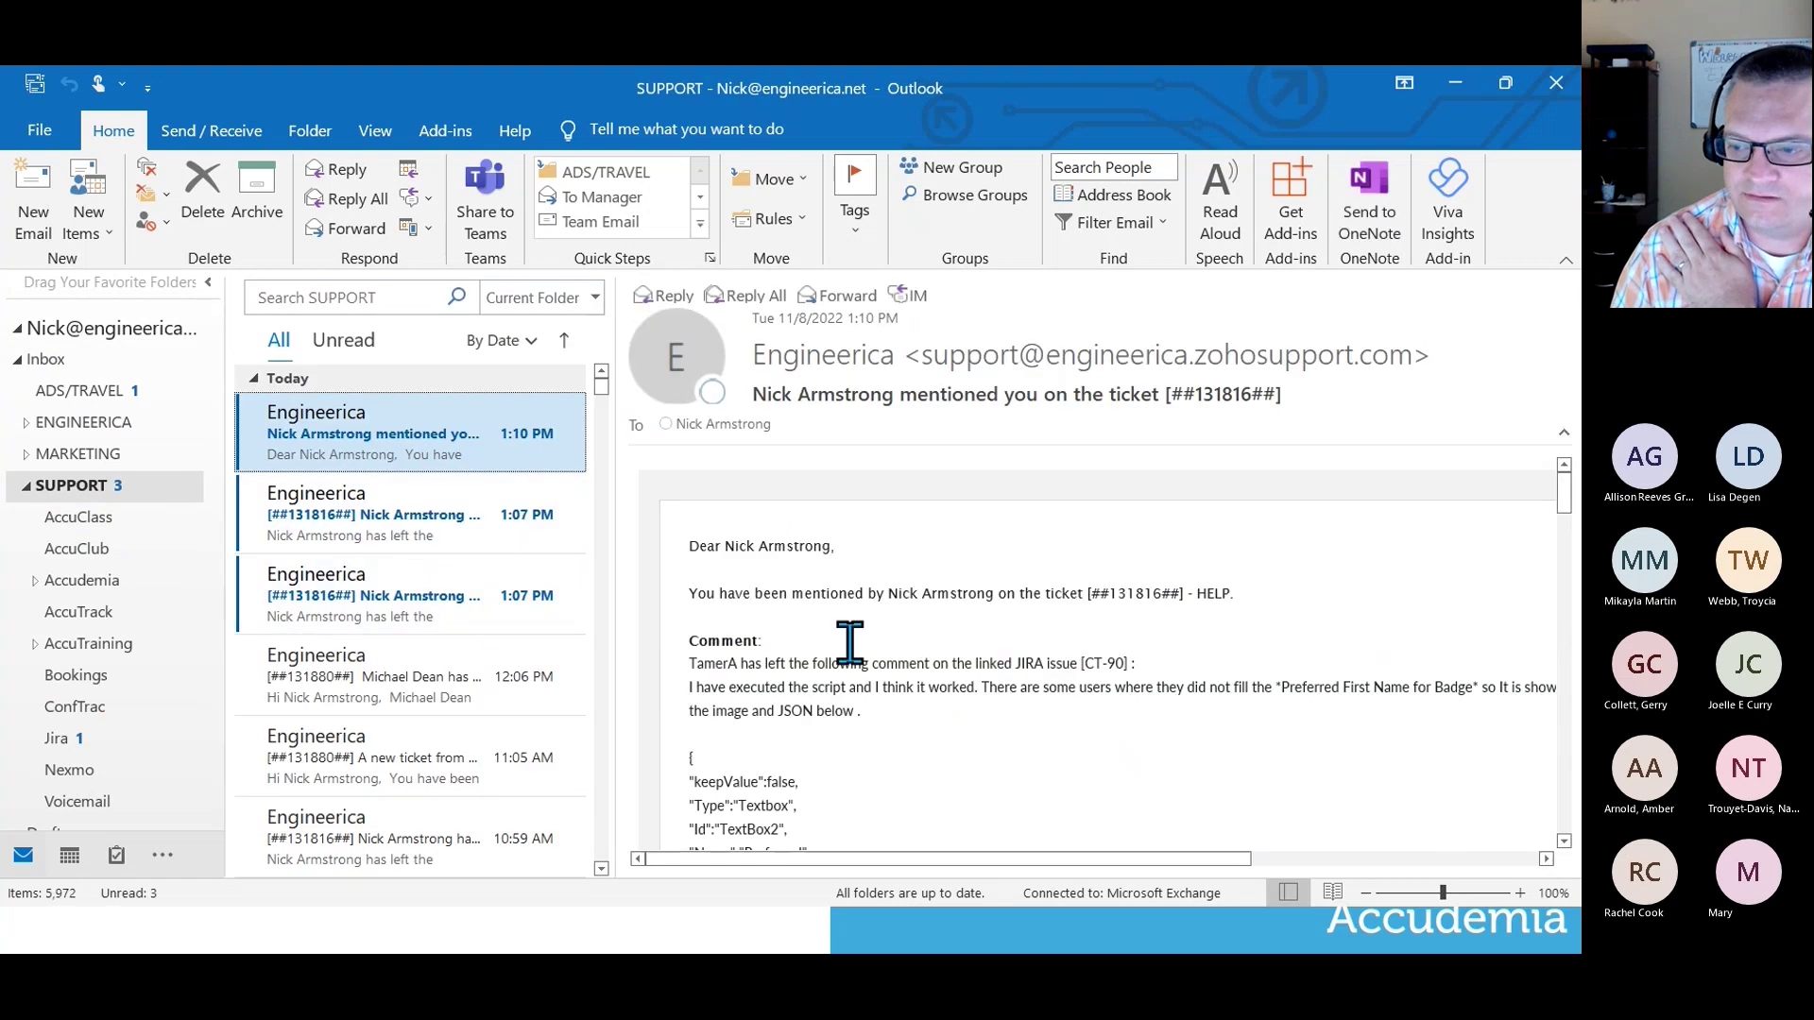
pyautogui.click(407, 548)
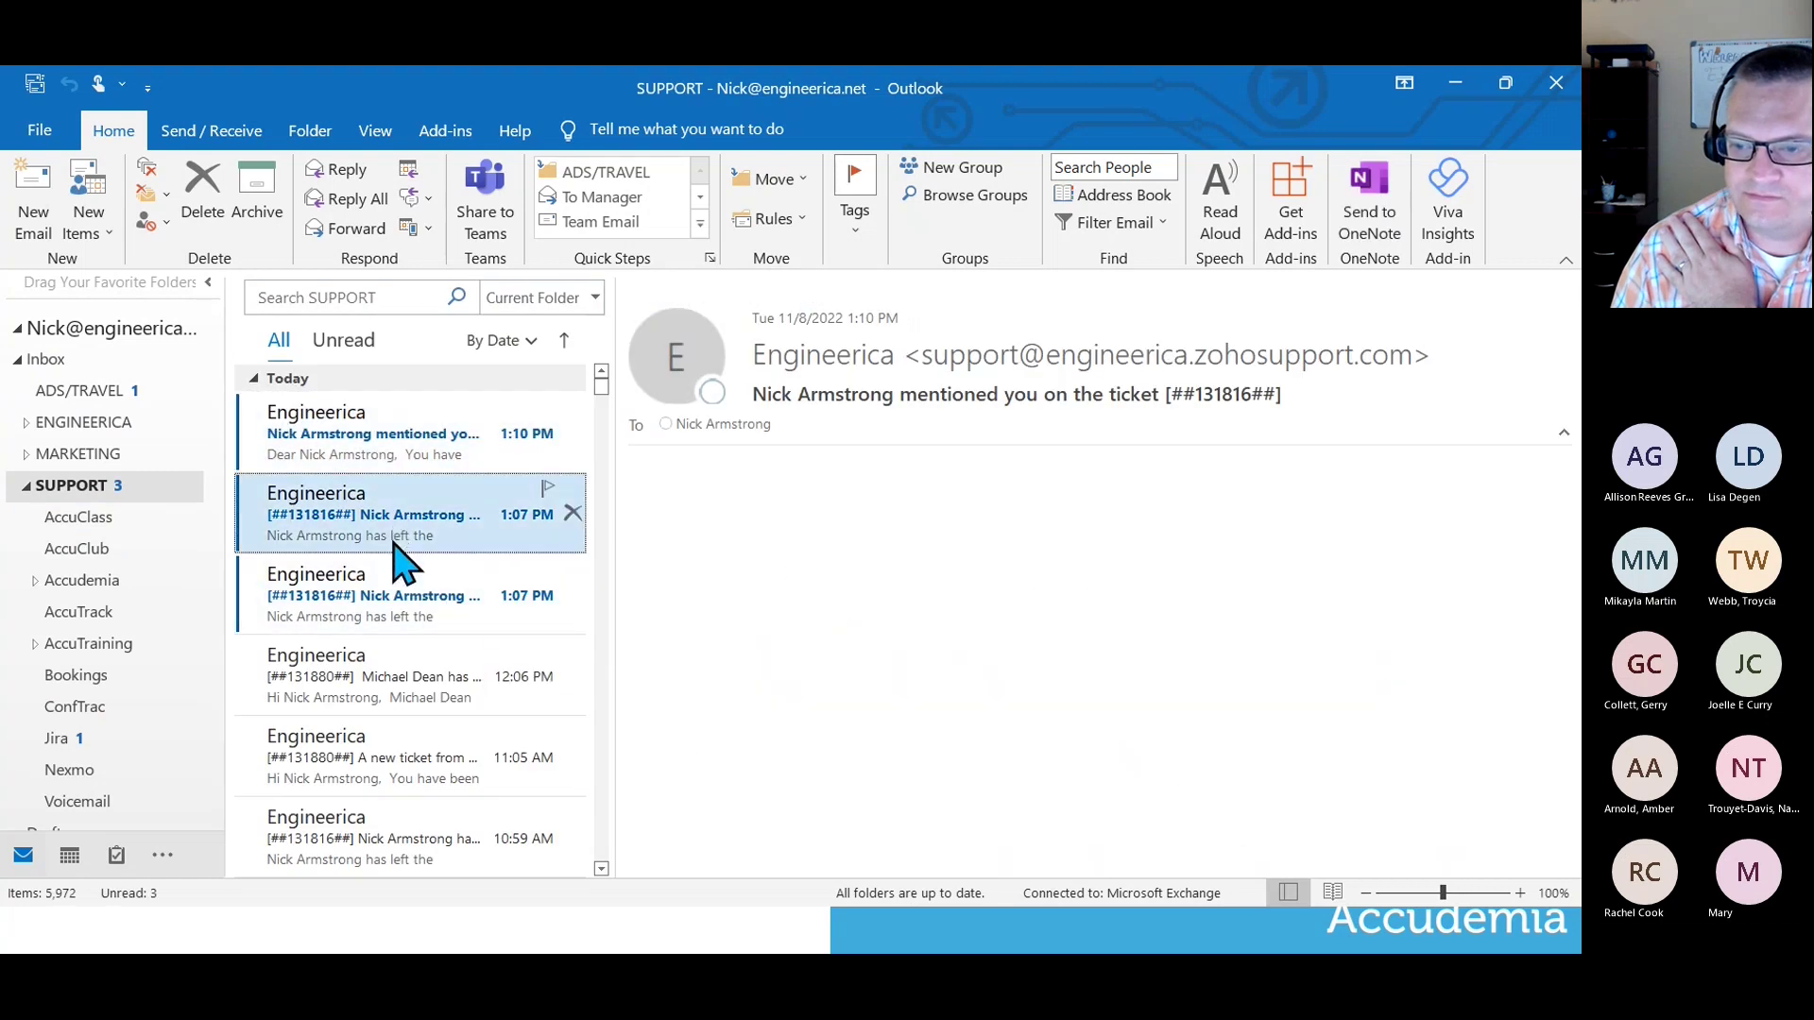
pyautogui.click(406, 609)
pyautogui.click(370, 453)
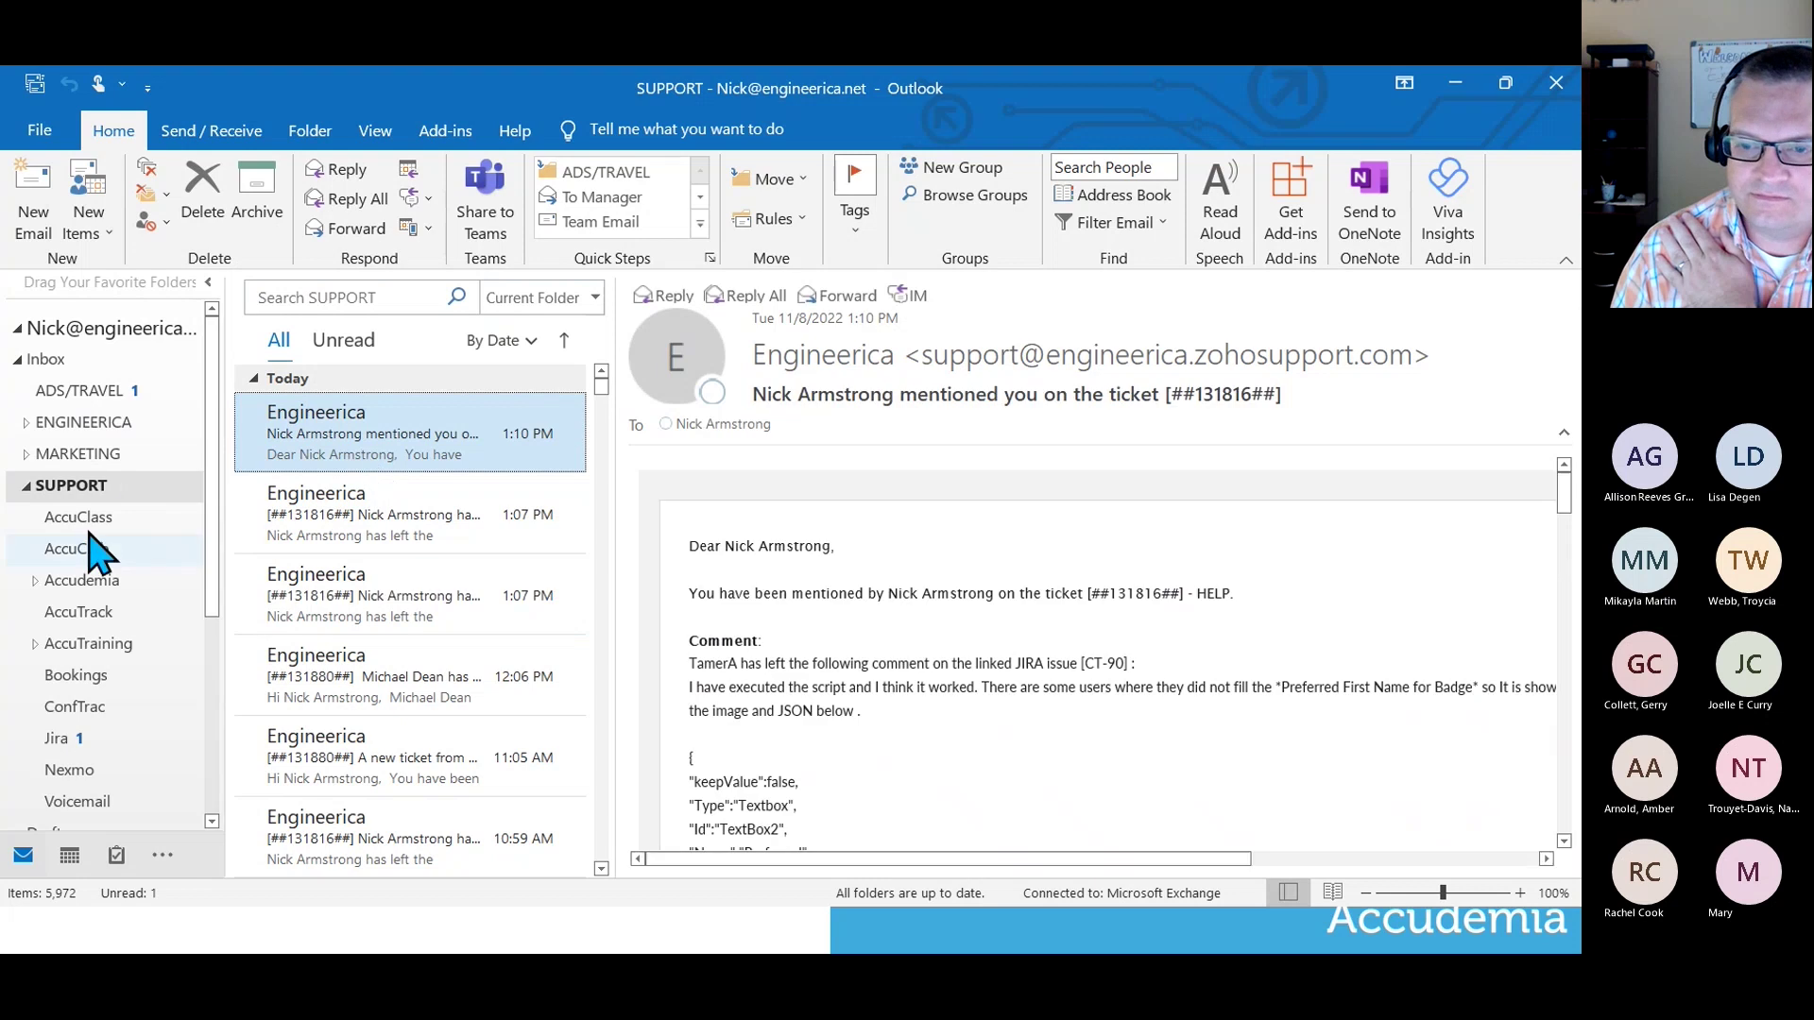
pyautogui.click(26, 486)
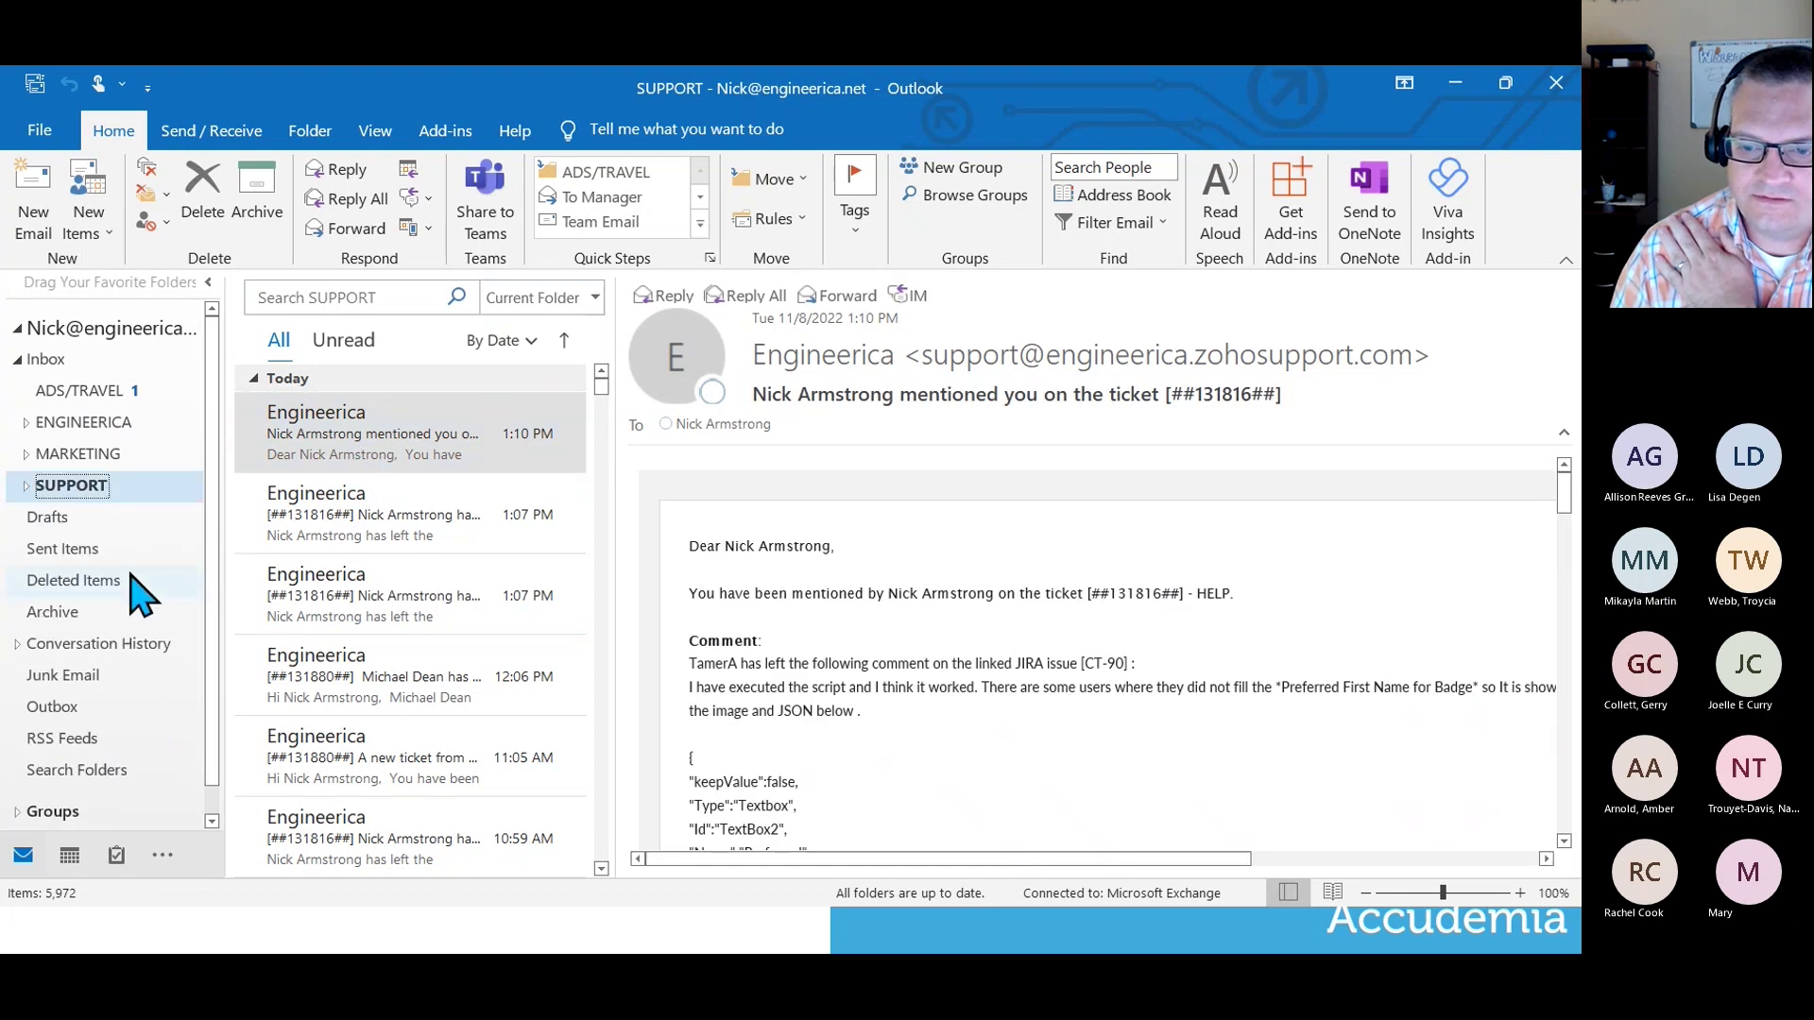
pyautogui.scroll(-1, 142, 596)
pyautogui.click(42, 329)
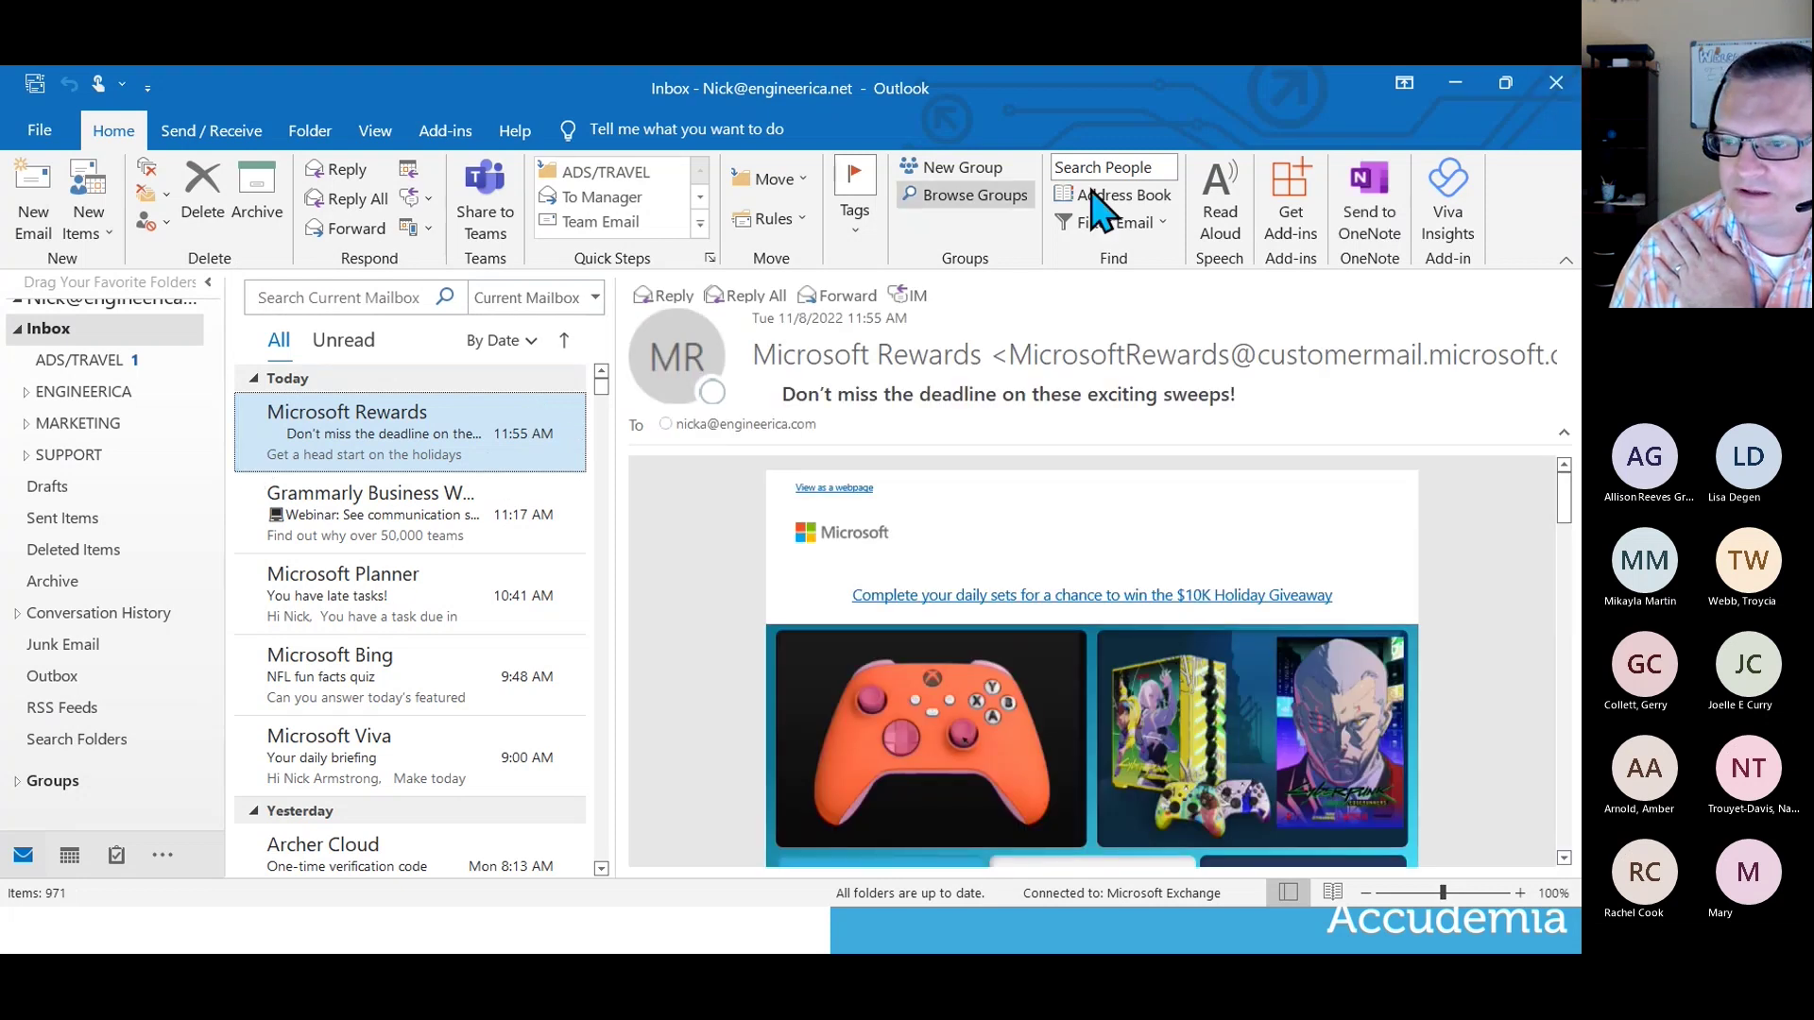
pyautogui.click(1547, 90)
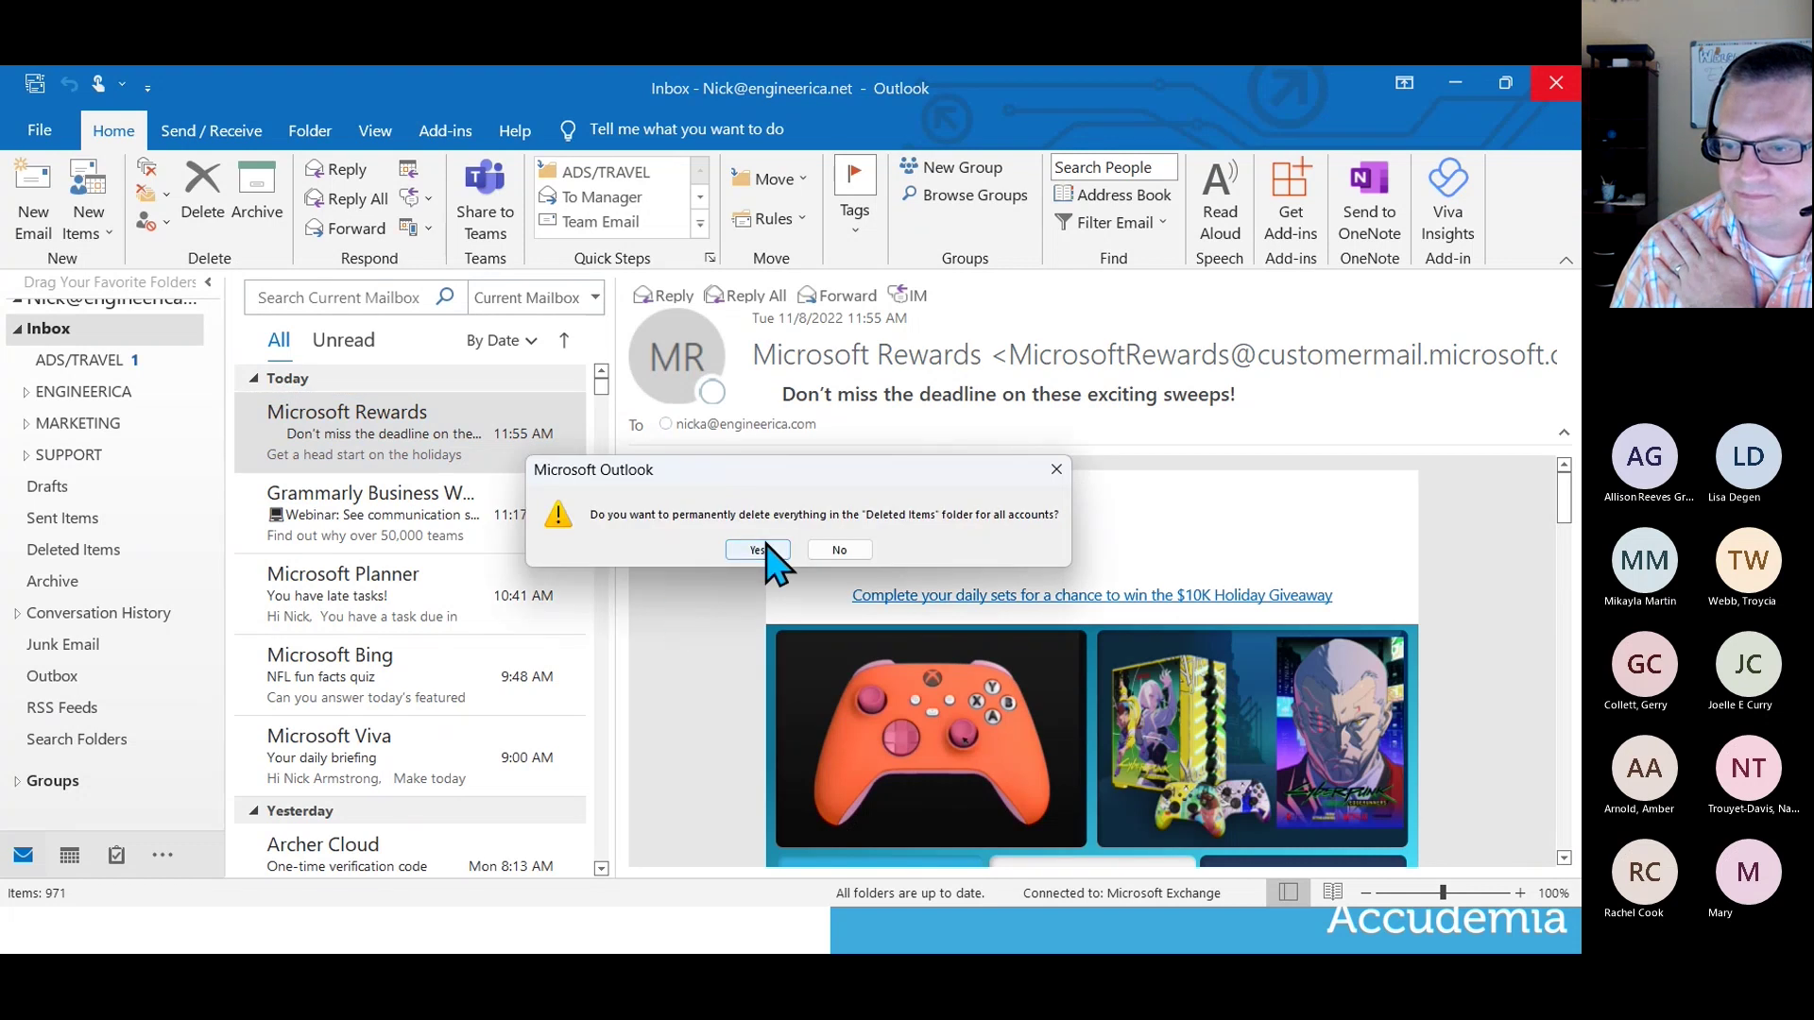
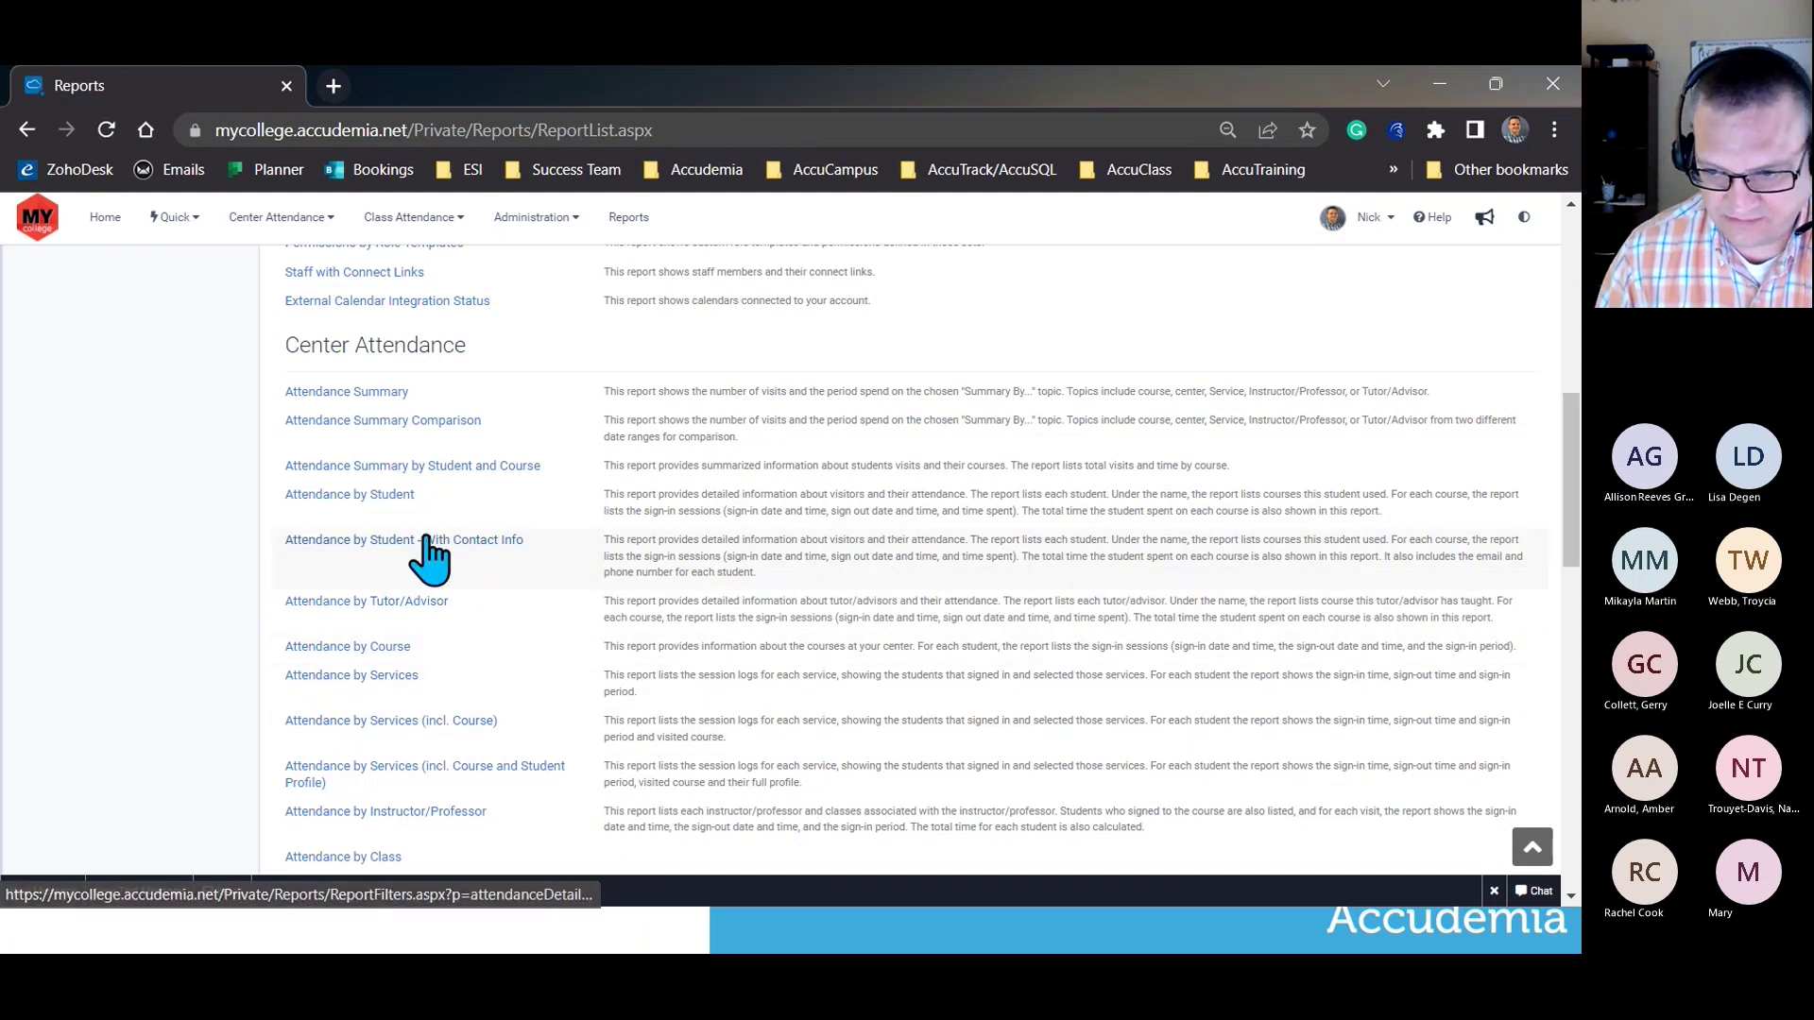
# Open the Attendance by Services (incl. Course) report in Accudemia and keep Last Week as its date range.
pyautogui.scroll(-3, 430, 558)
pyautogui.scroll(1, 379, 633)
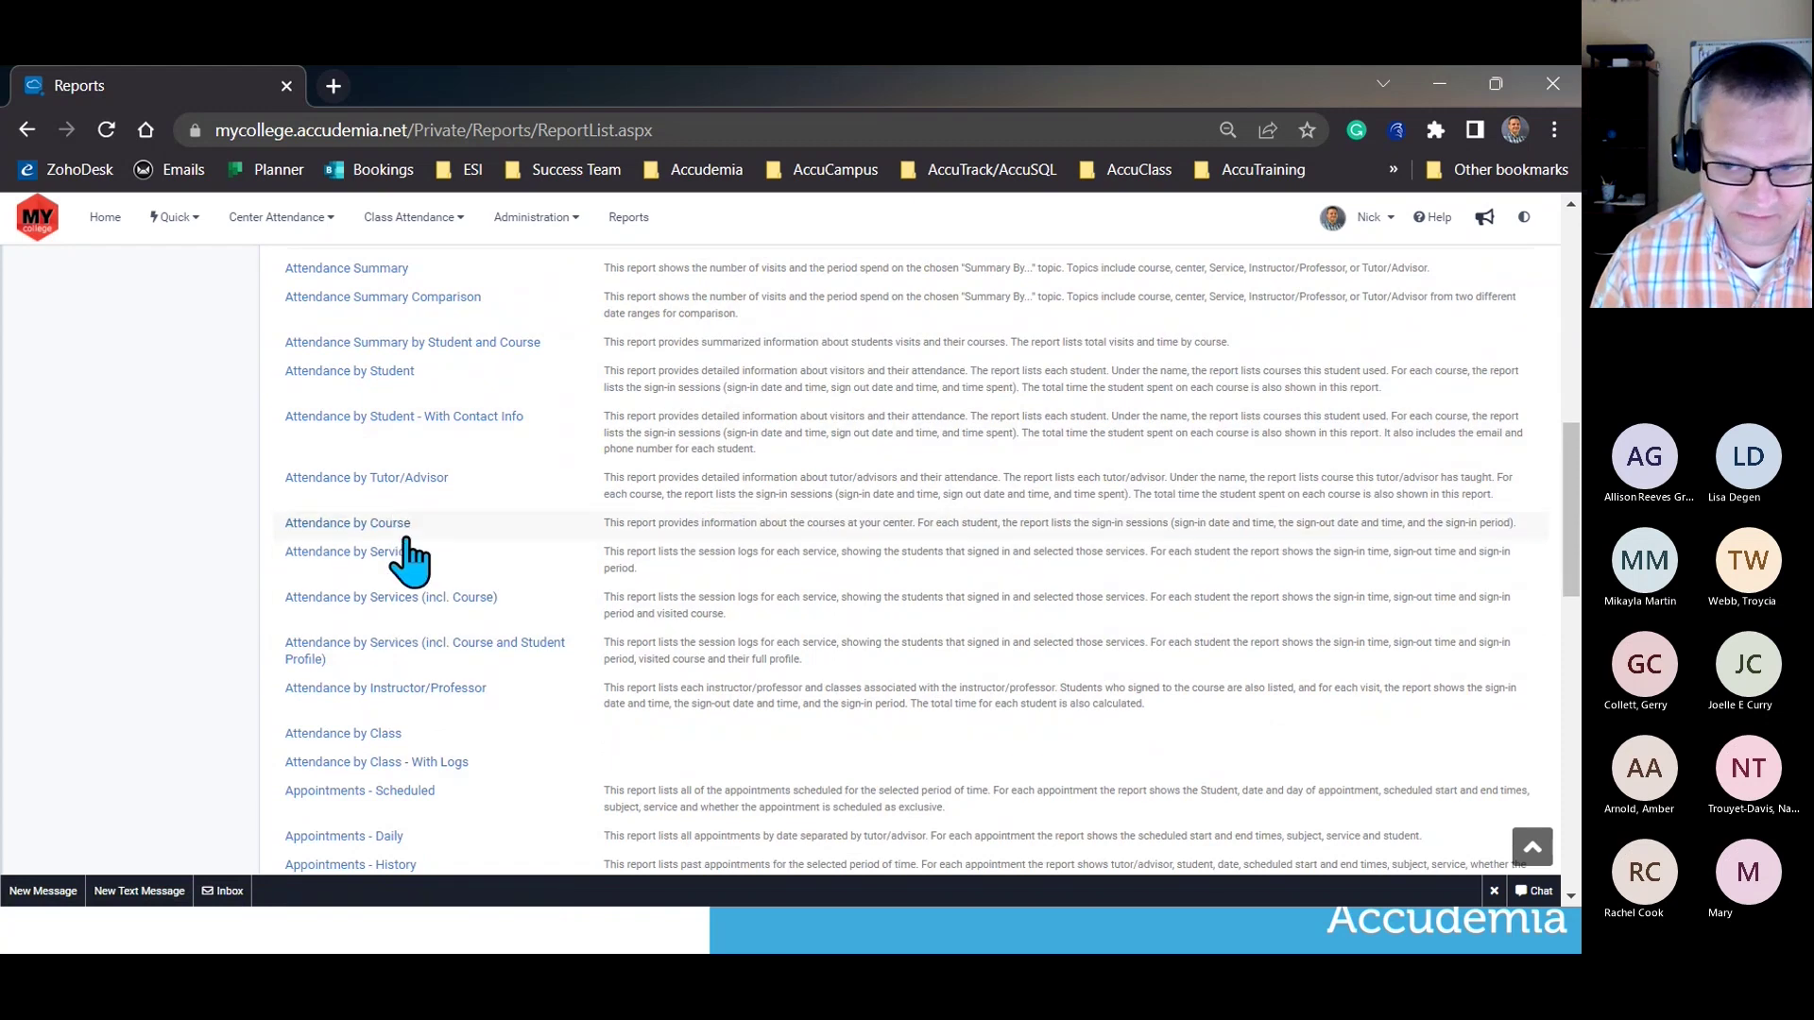
pyautogui.click(382, 603)
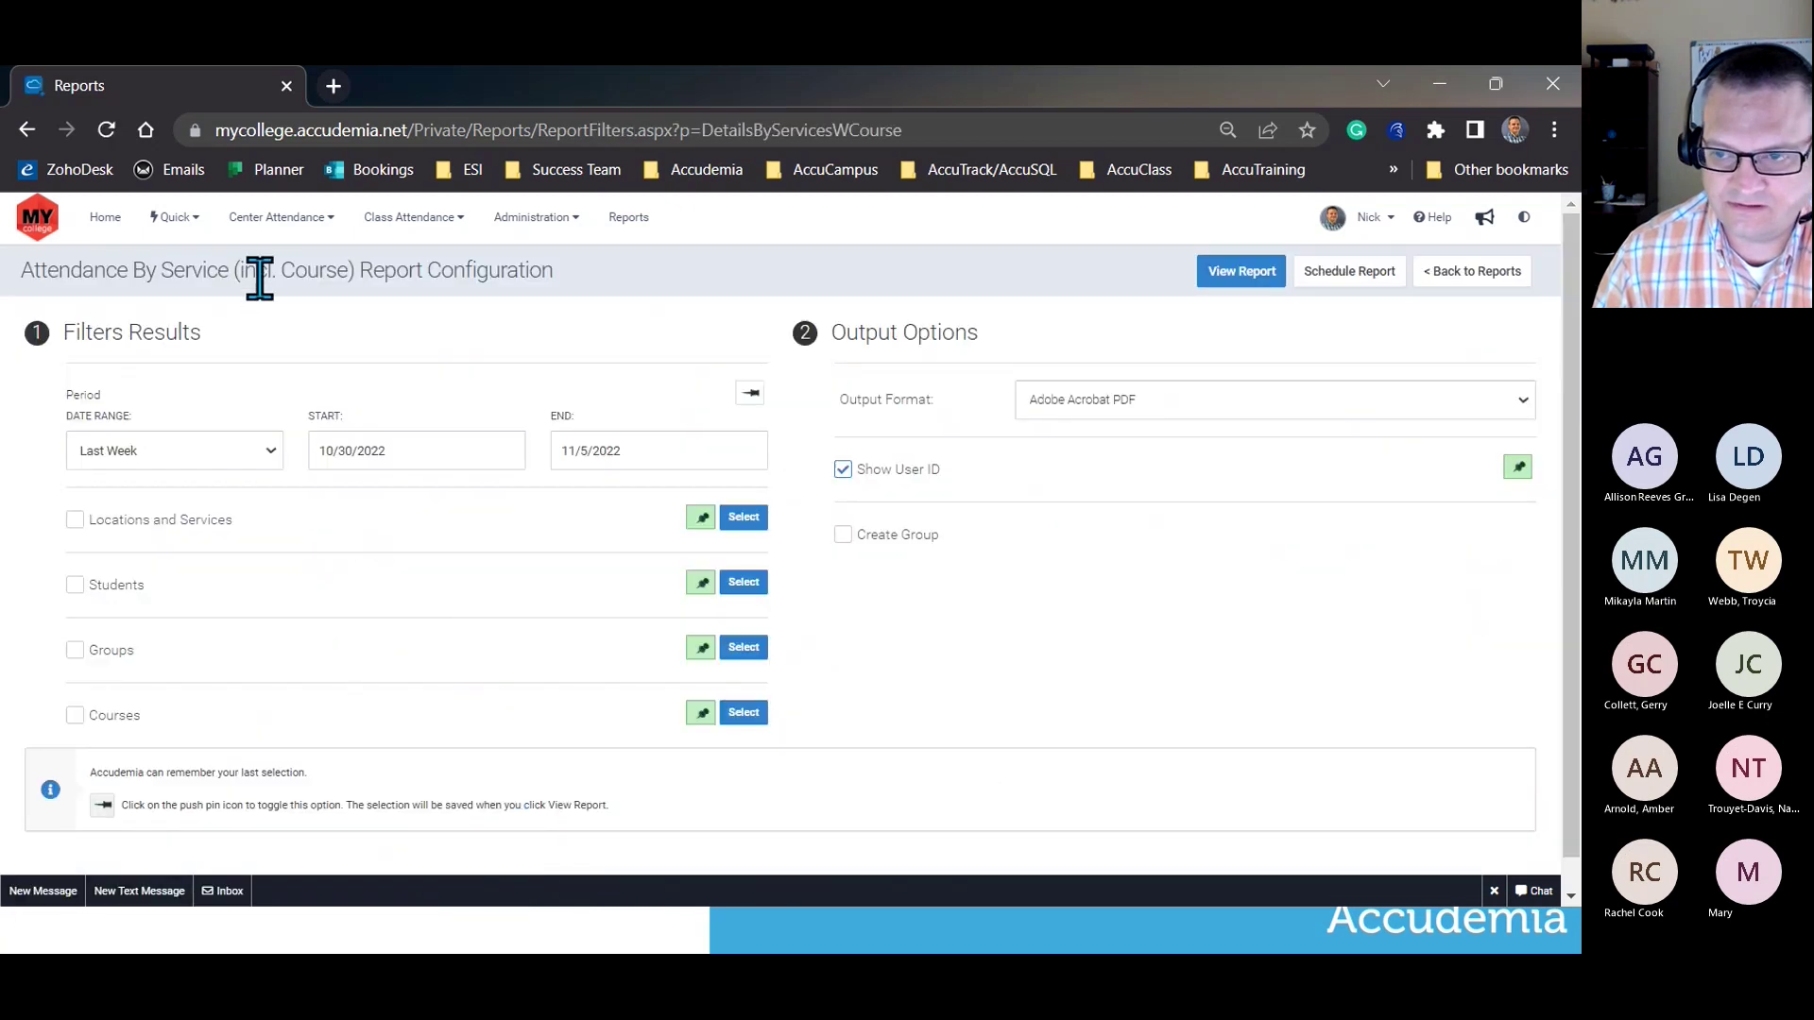
pyautogui.moveTo(260, 279); pyautogui.dragTo(445, 276)
pyautogui.click(449, 324)
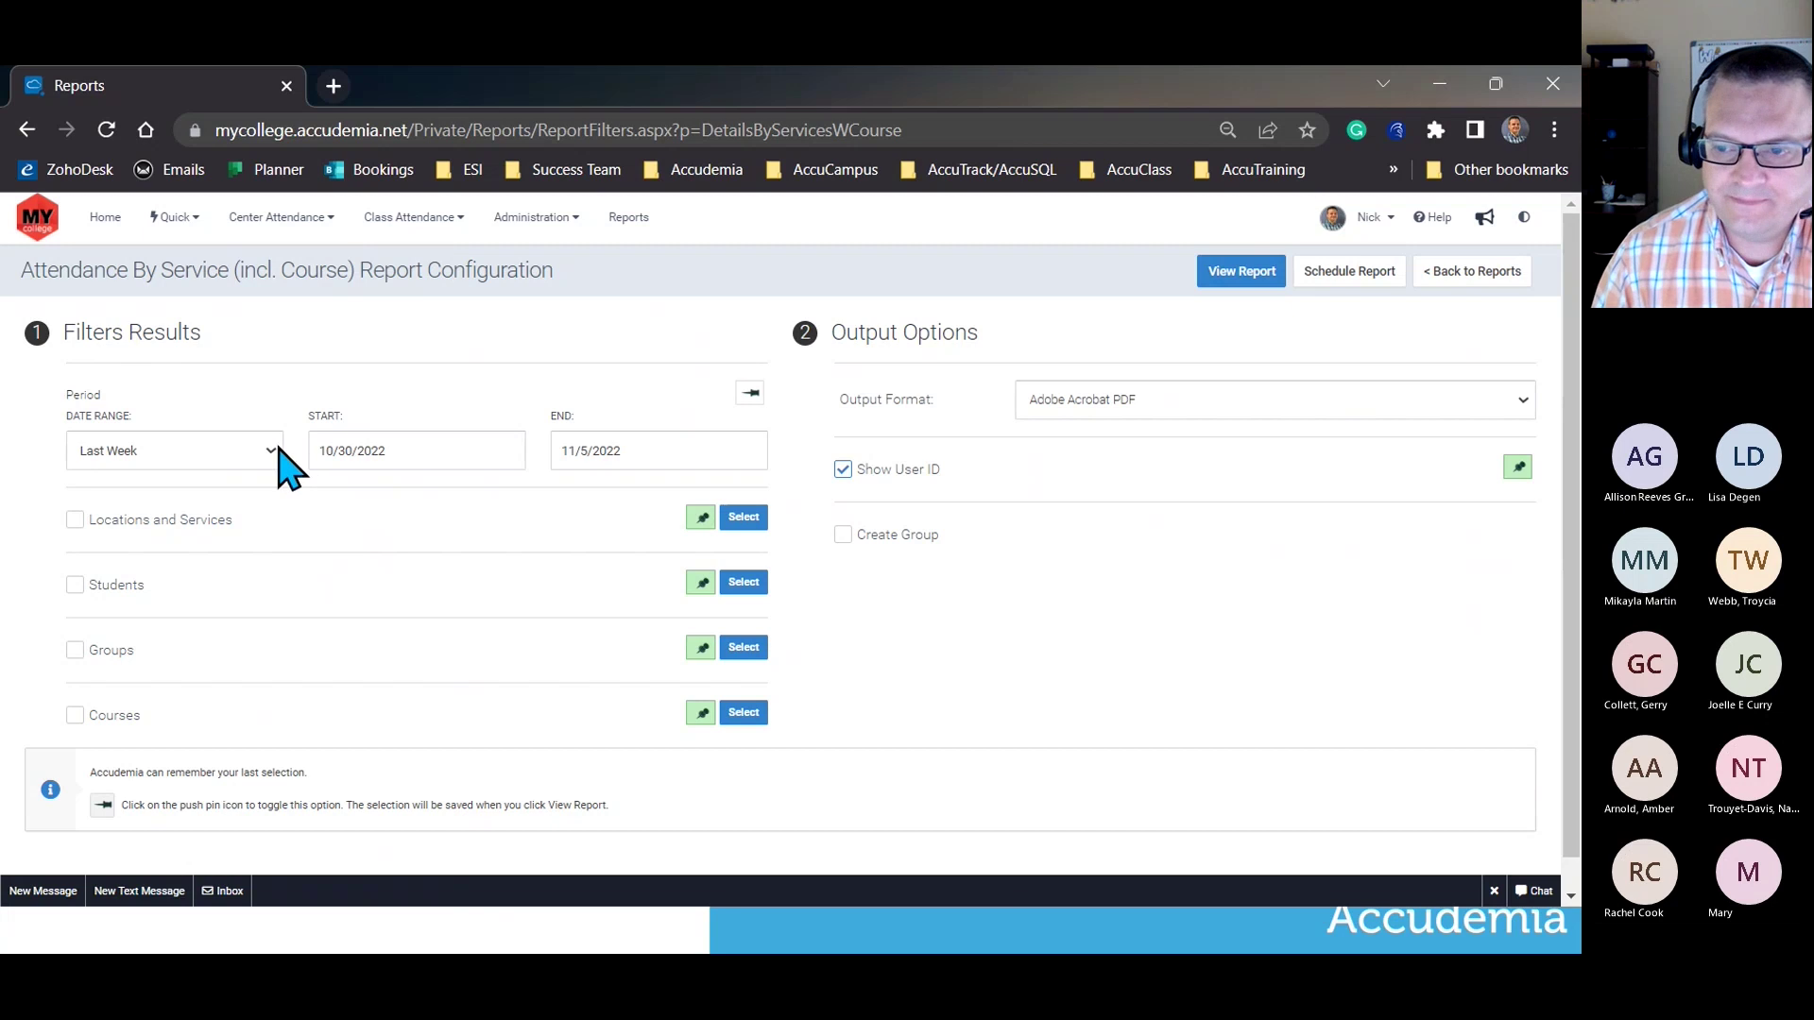
pyautogui.click(113, 461)
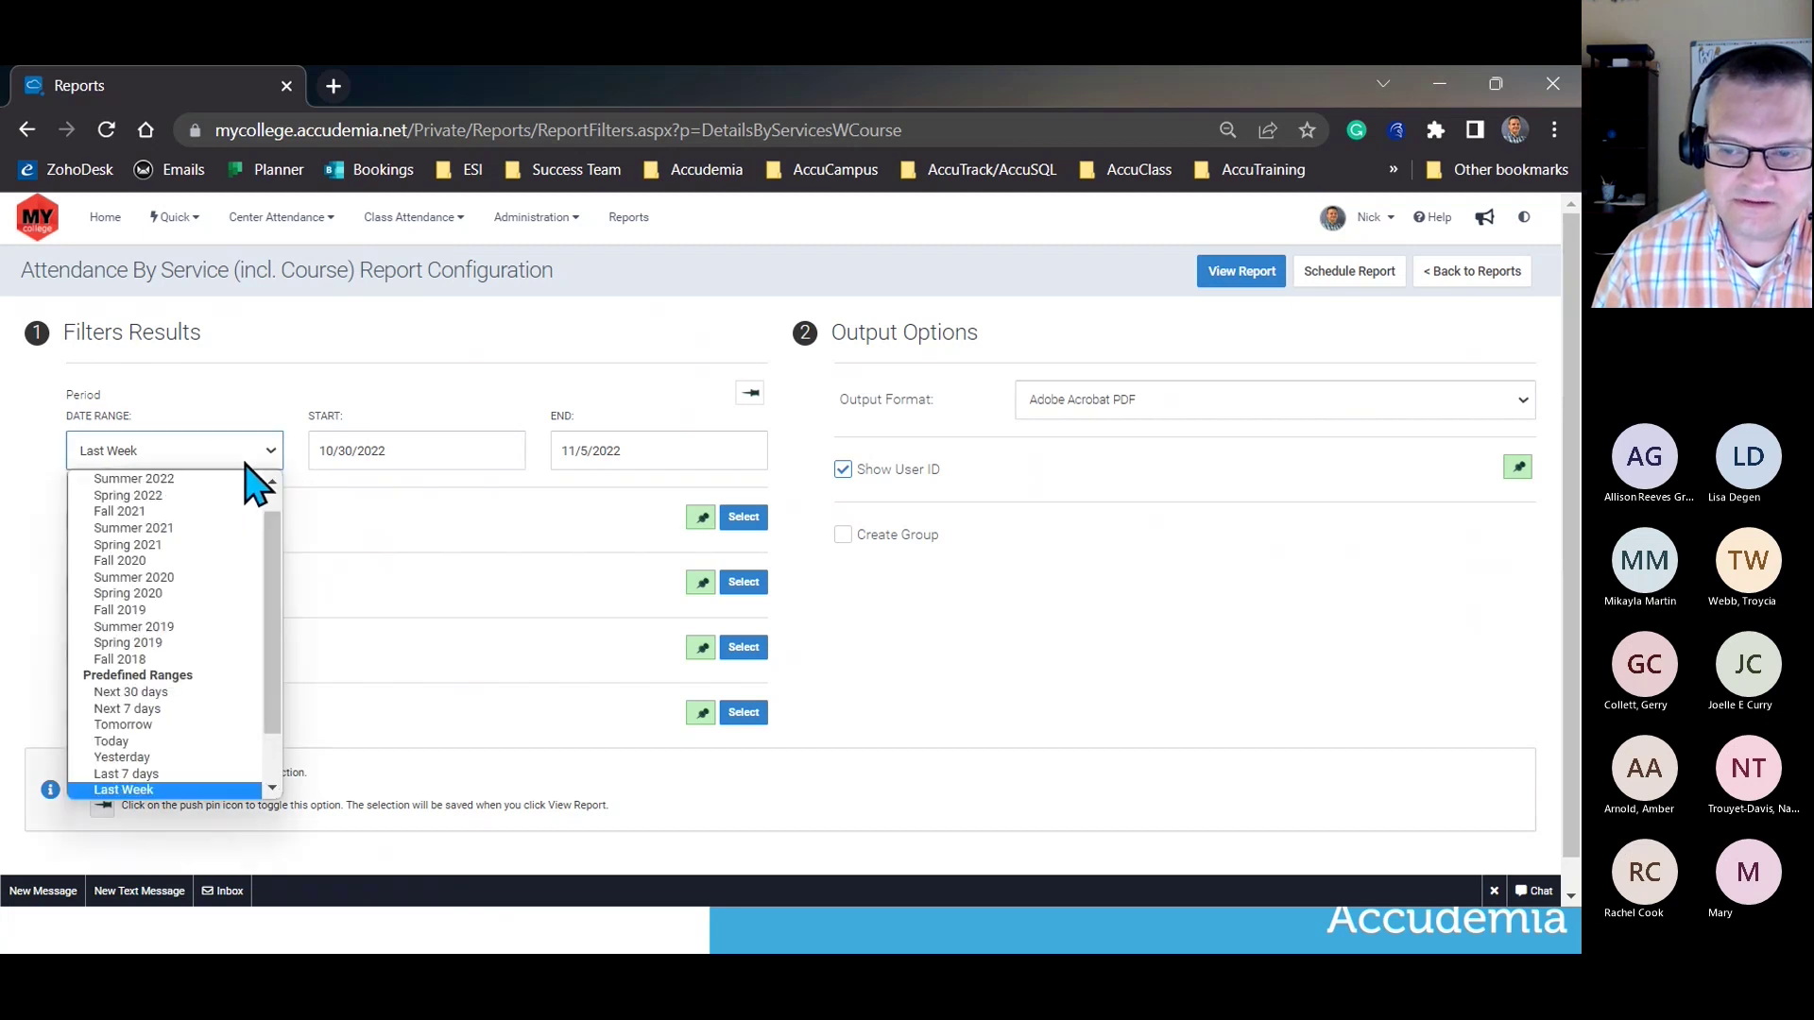
pyautogui.scroll(-1, 174, 798)
pyautogui.click(156, 728)
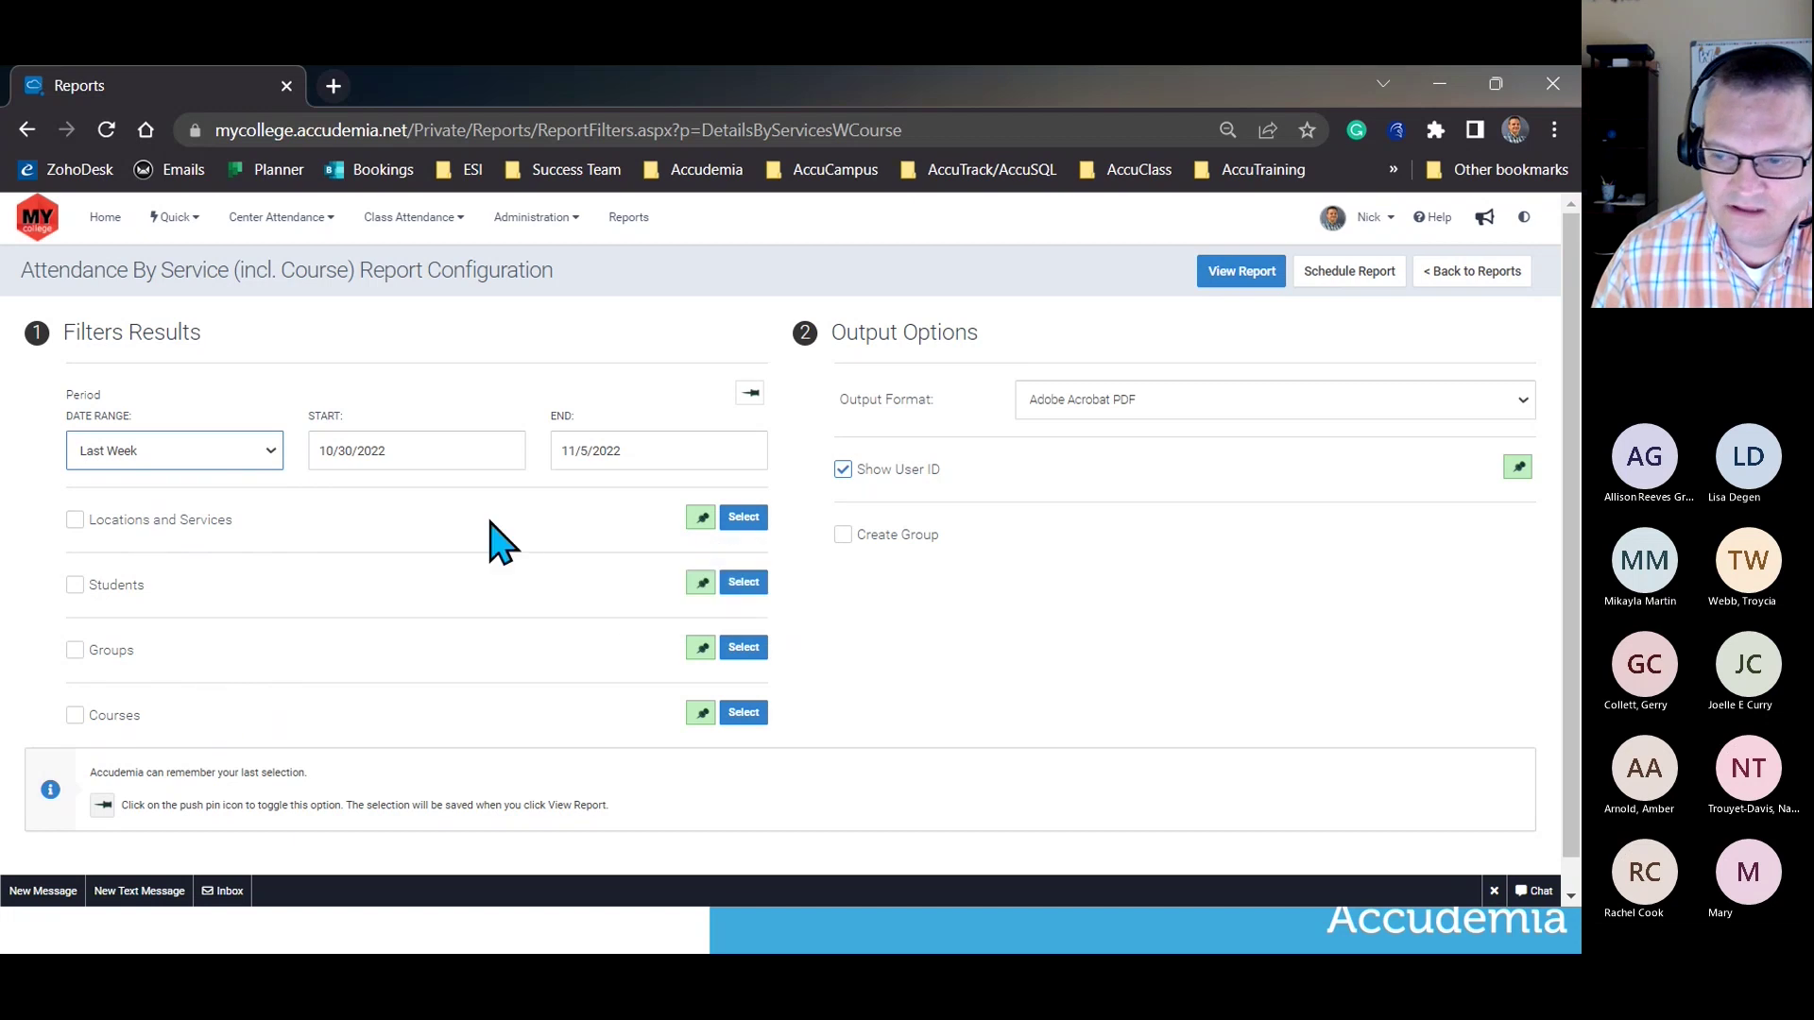
# Filter the report by the selected Skills & Tutoring Center services and keep Adobe Acrobat PDF as the output format.
pyautogui.click(732, 520)
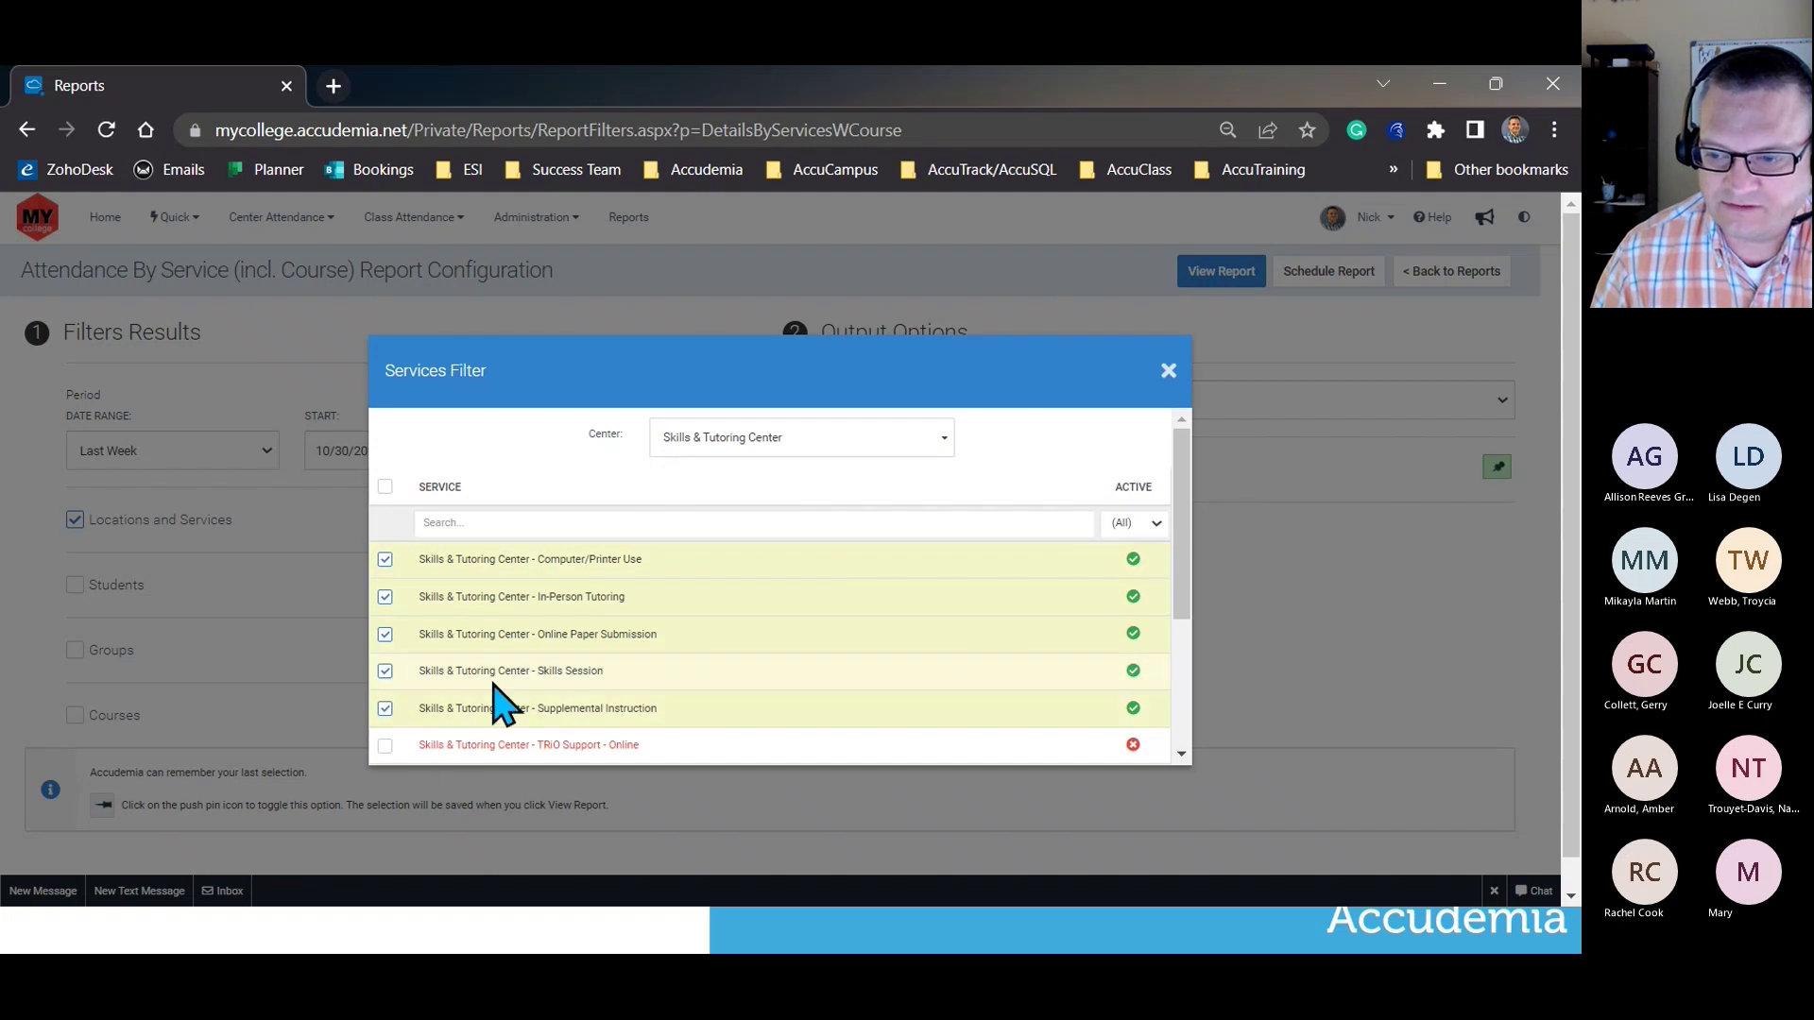
pyautogui.scroll(-3, 498, 700)
pyautogui.click(1129, 739)
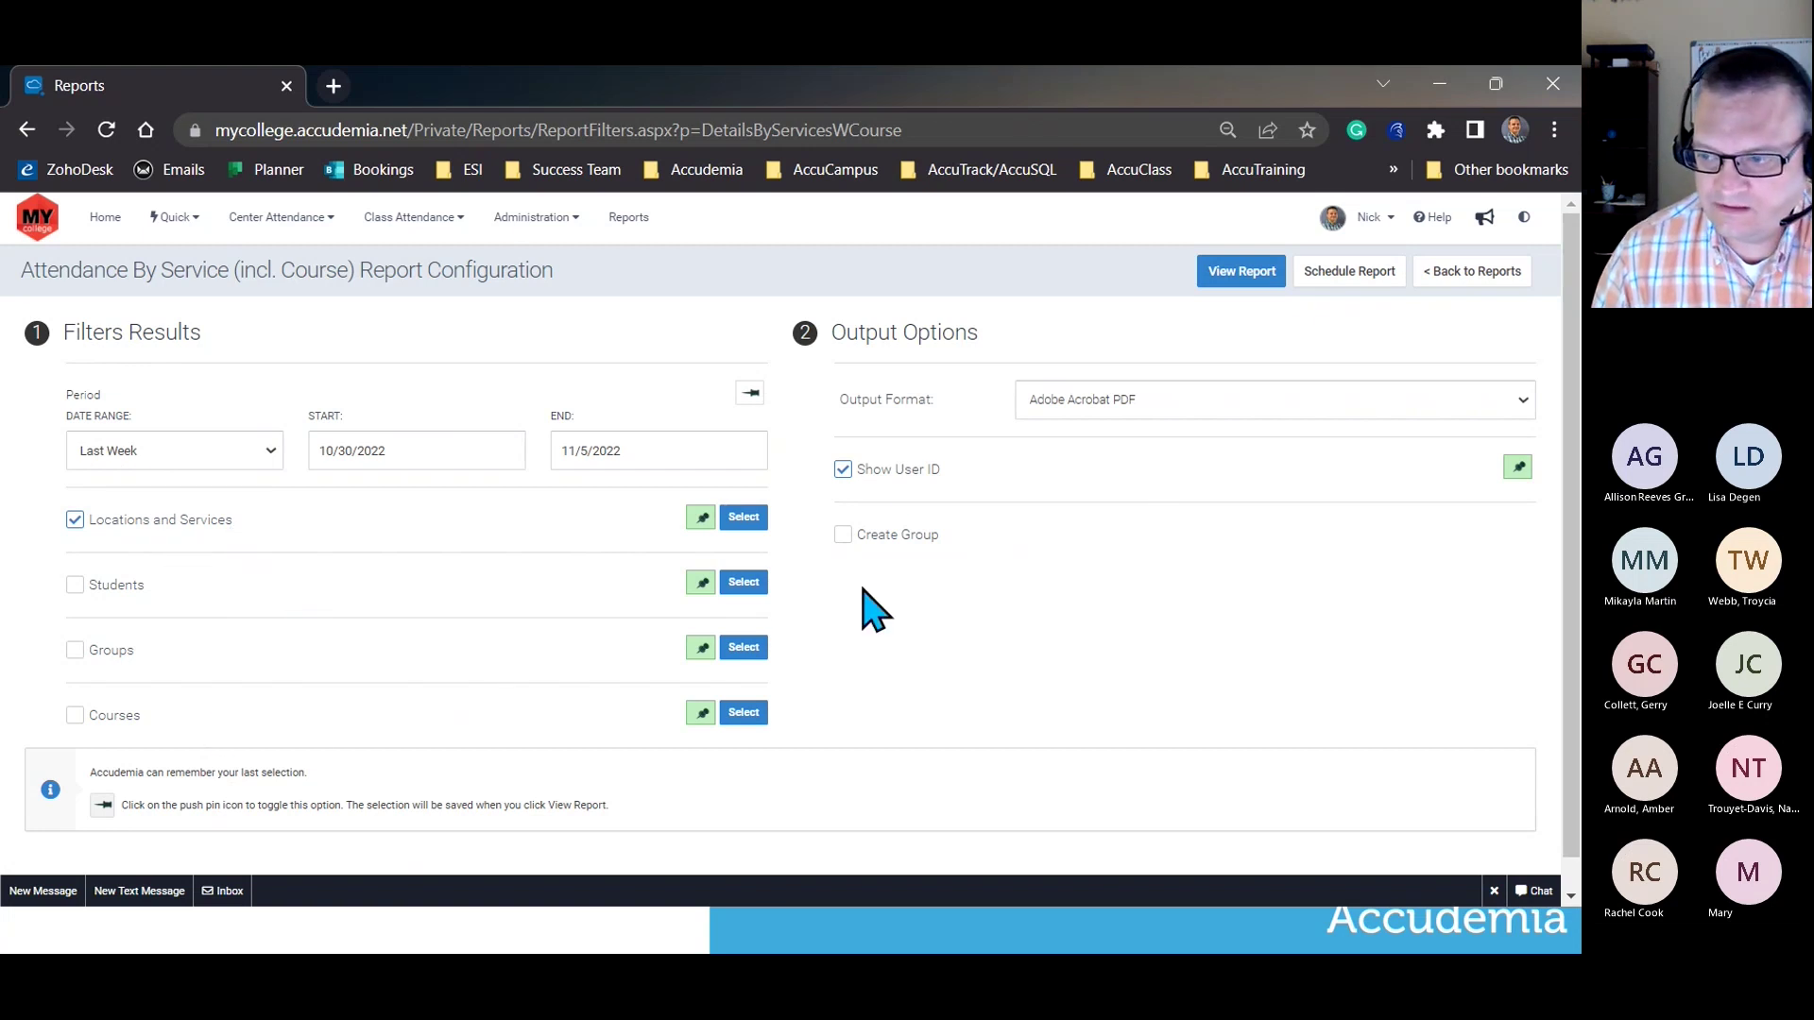
pyautogui.click(1123, 412)
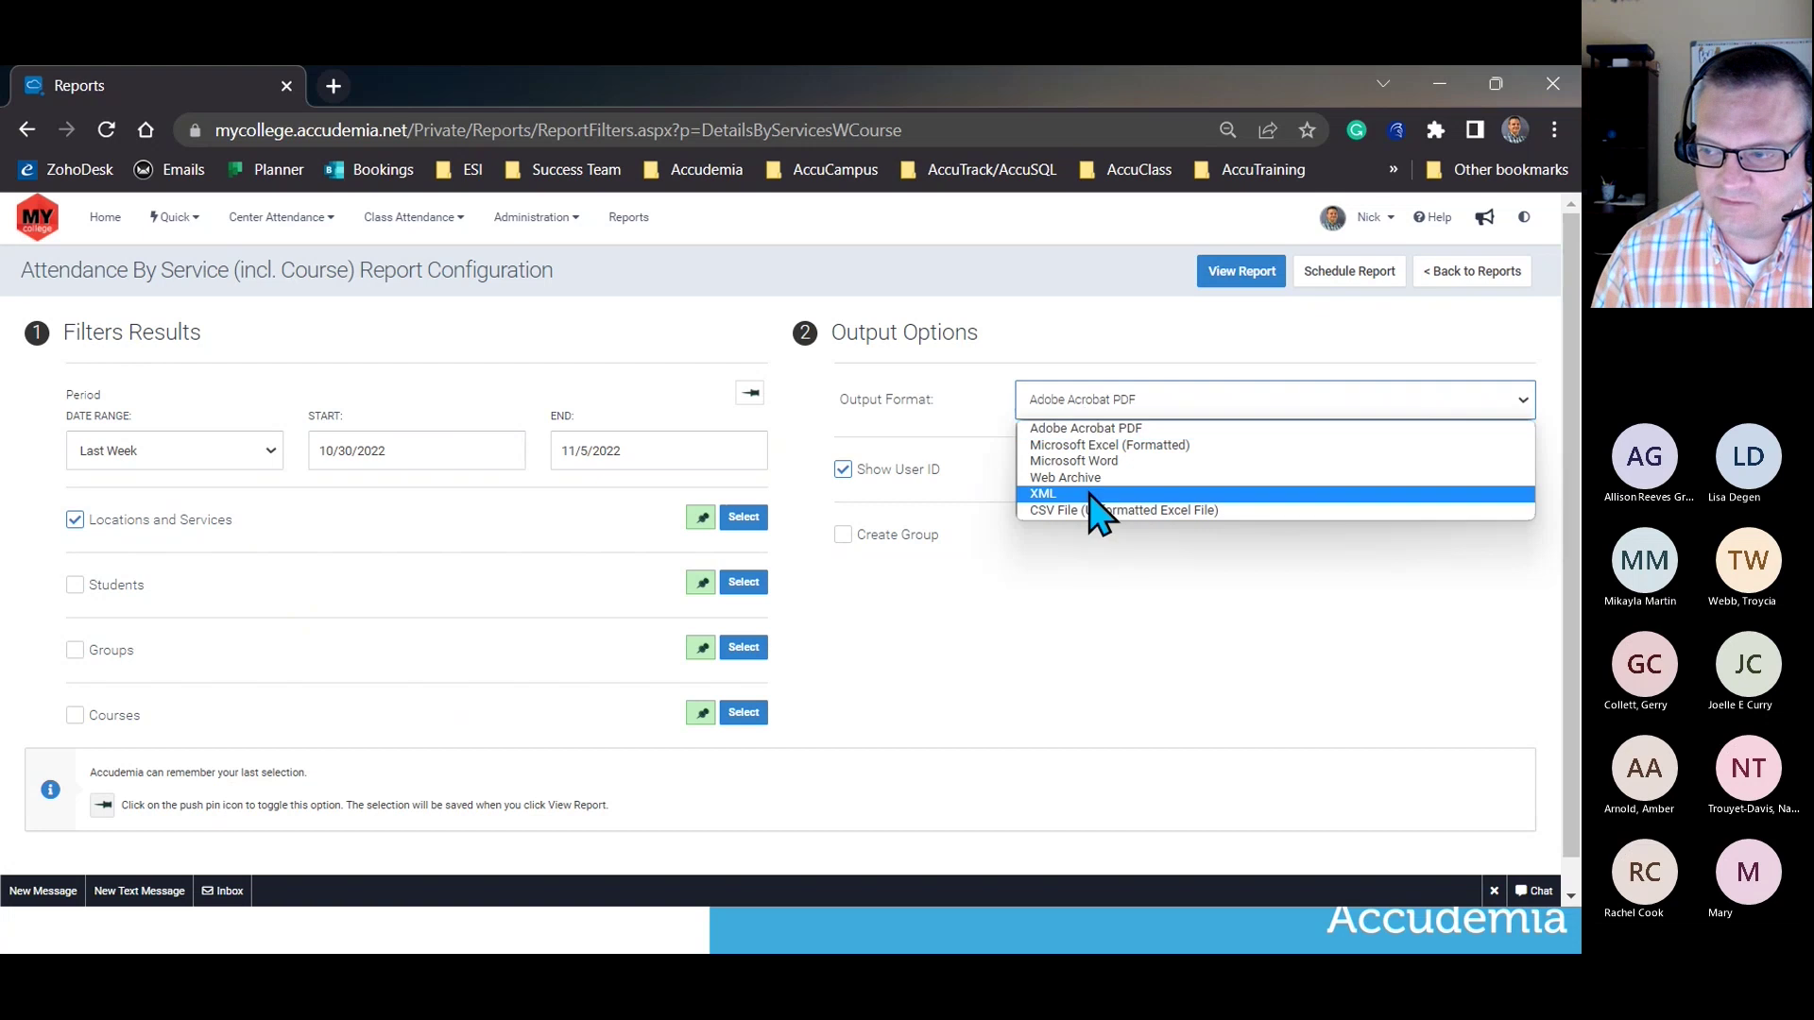
pyautogui.click(1087, 431)
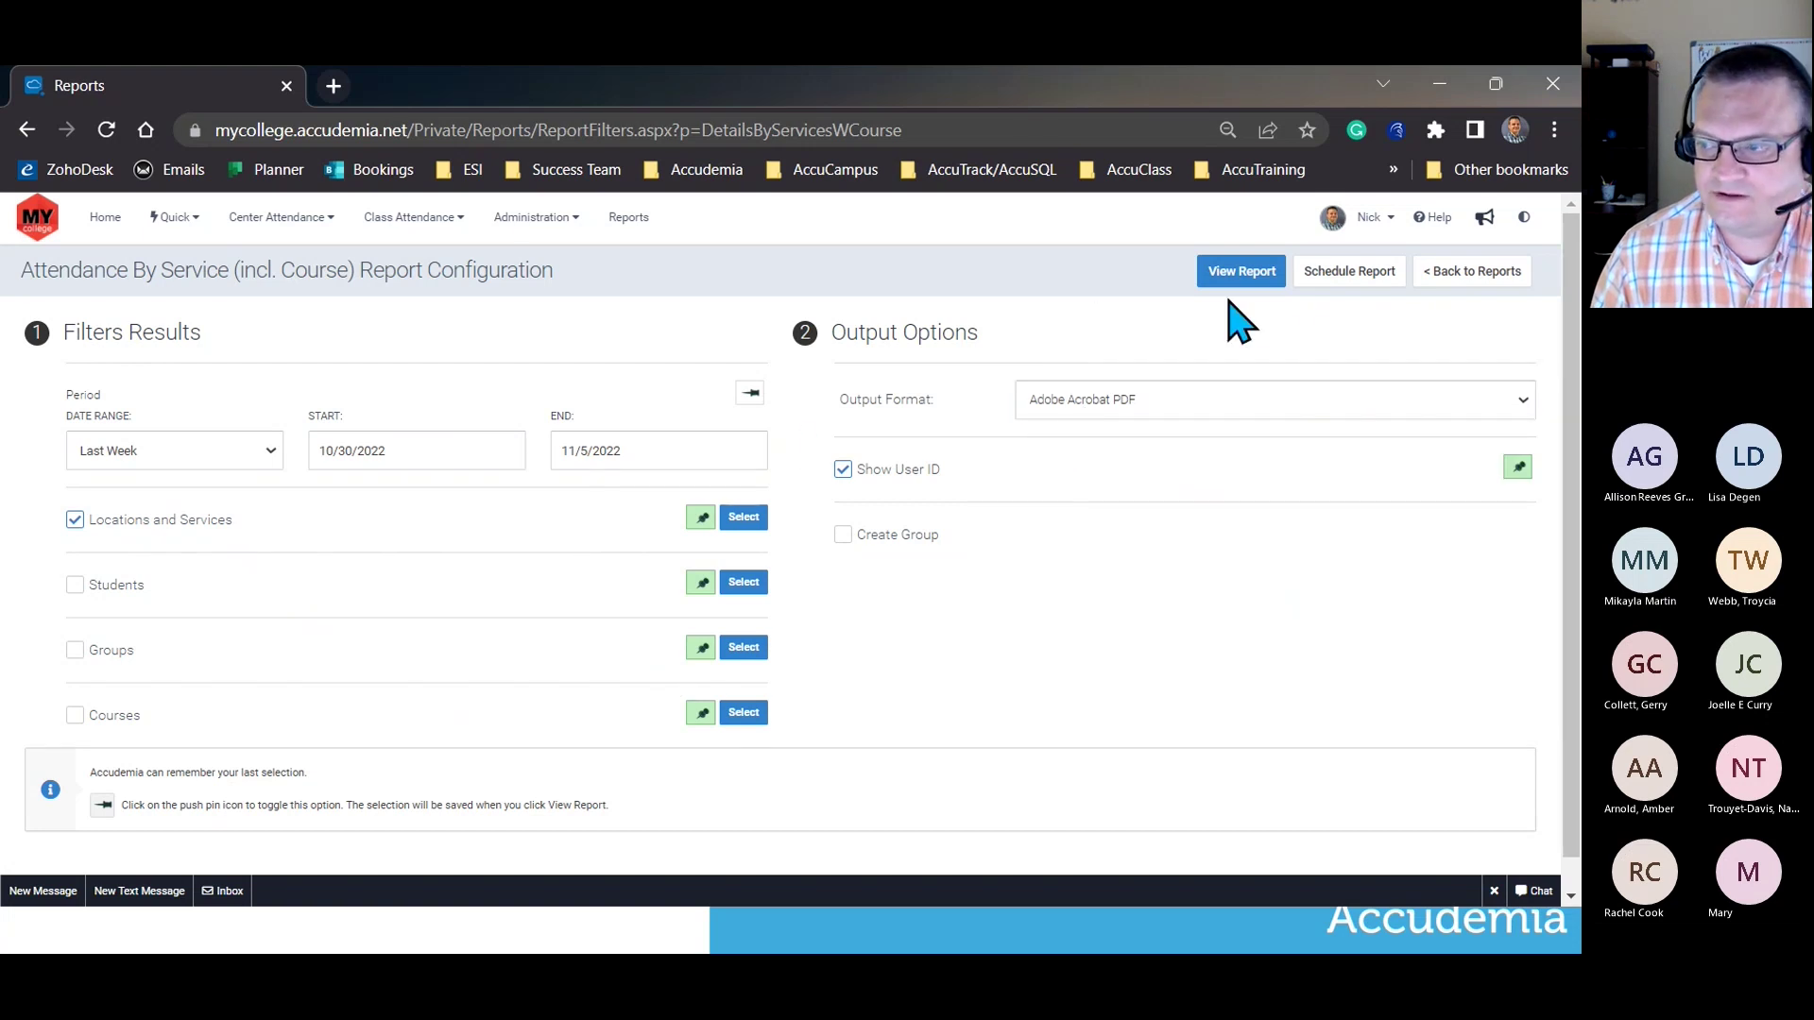
# Start scheduling the report with the title "Weekly Attendance Report" and continue to the schedule settings.
pyautogui.click(1350, 278)
pyautogui.click(659, 699)
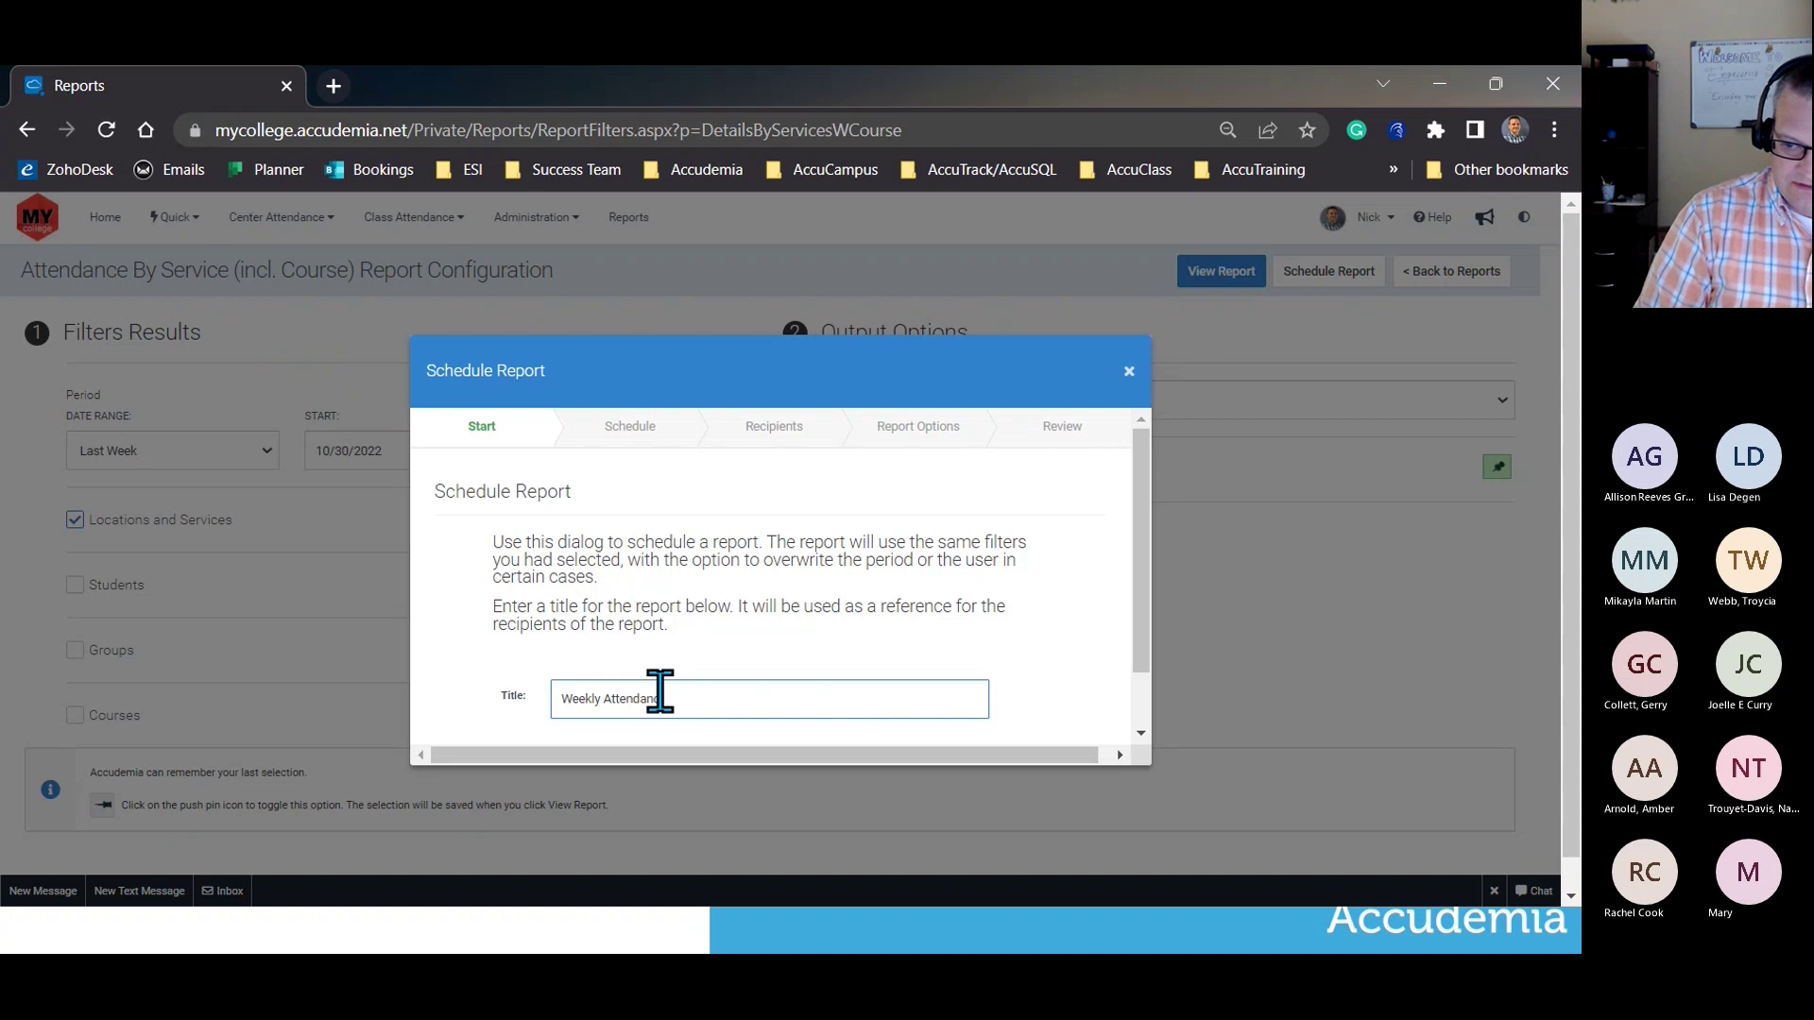
pyautogui.write('Weekly Attendance Report')
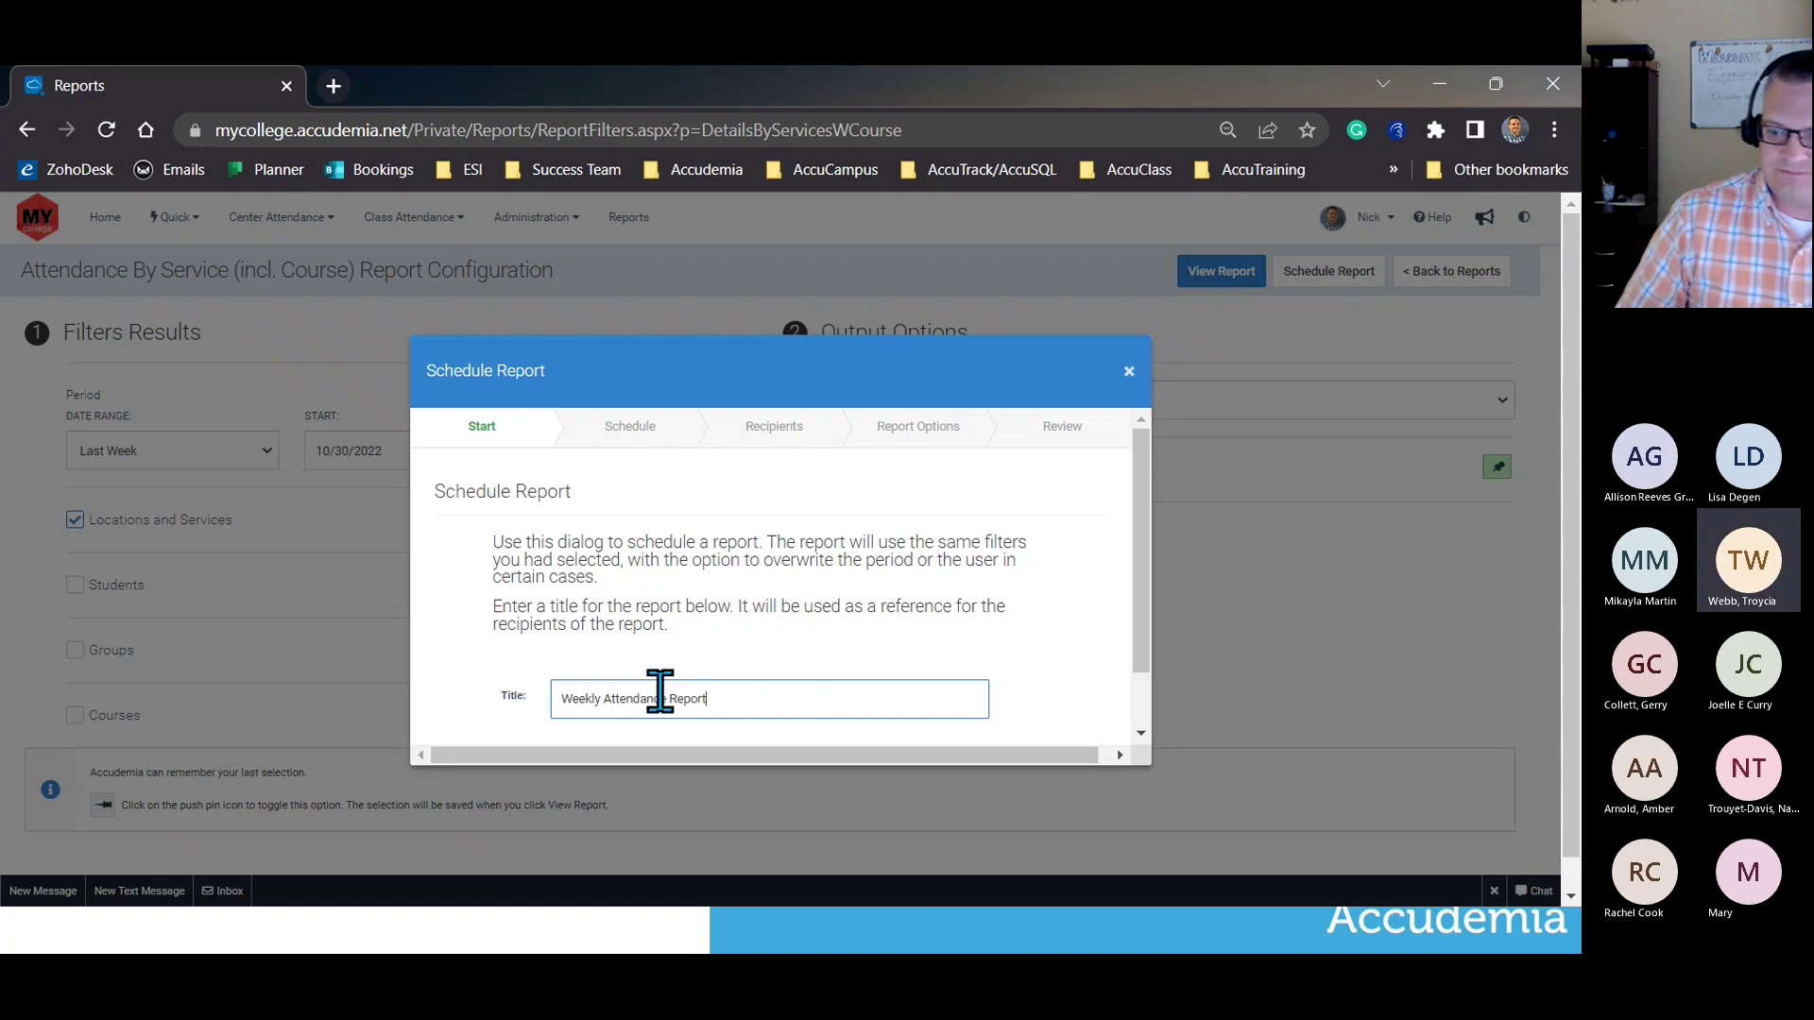
pyautogui.scroll(-1, 742, 616)
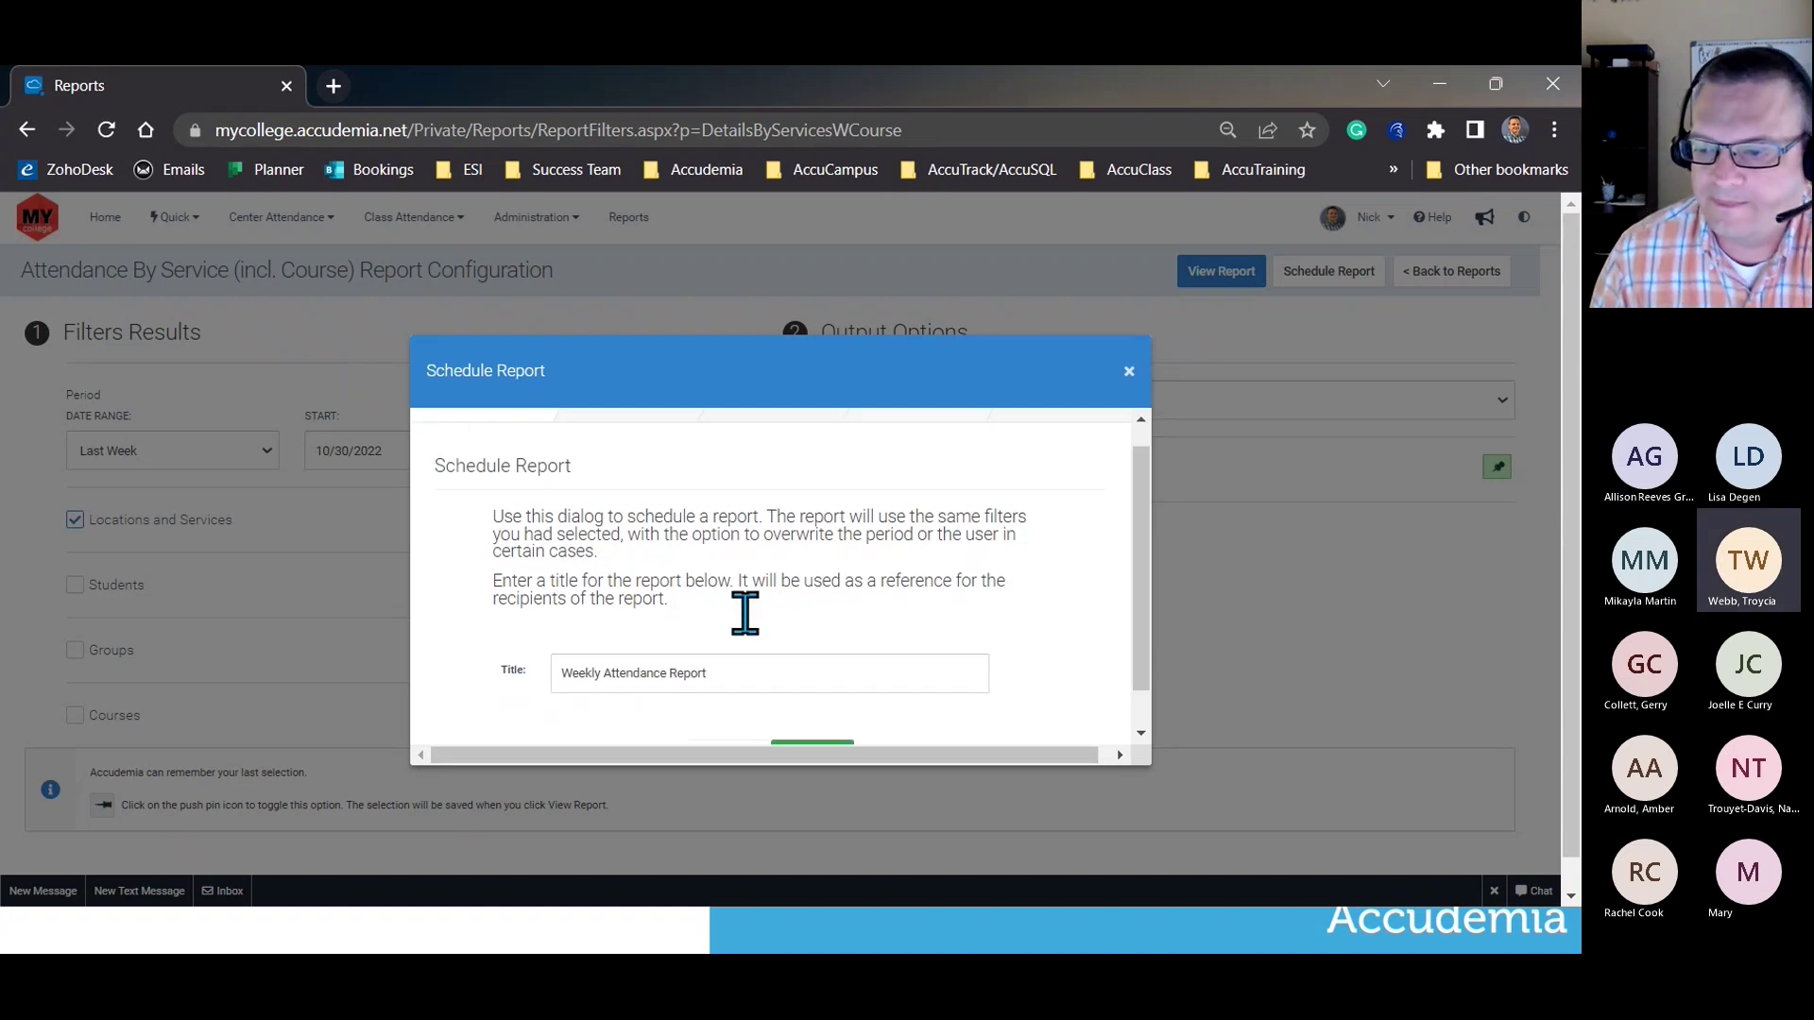
pyautogui.click(820, 716)
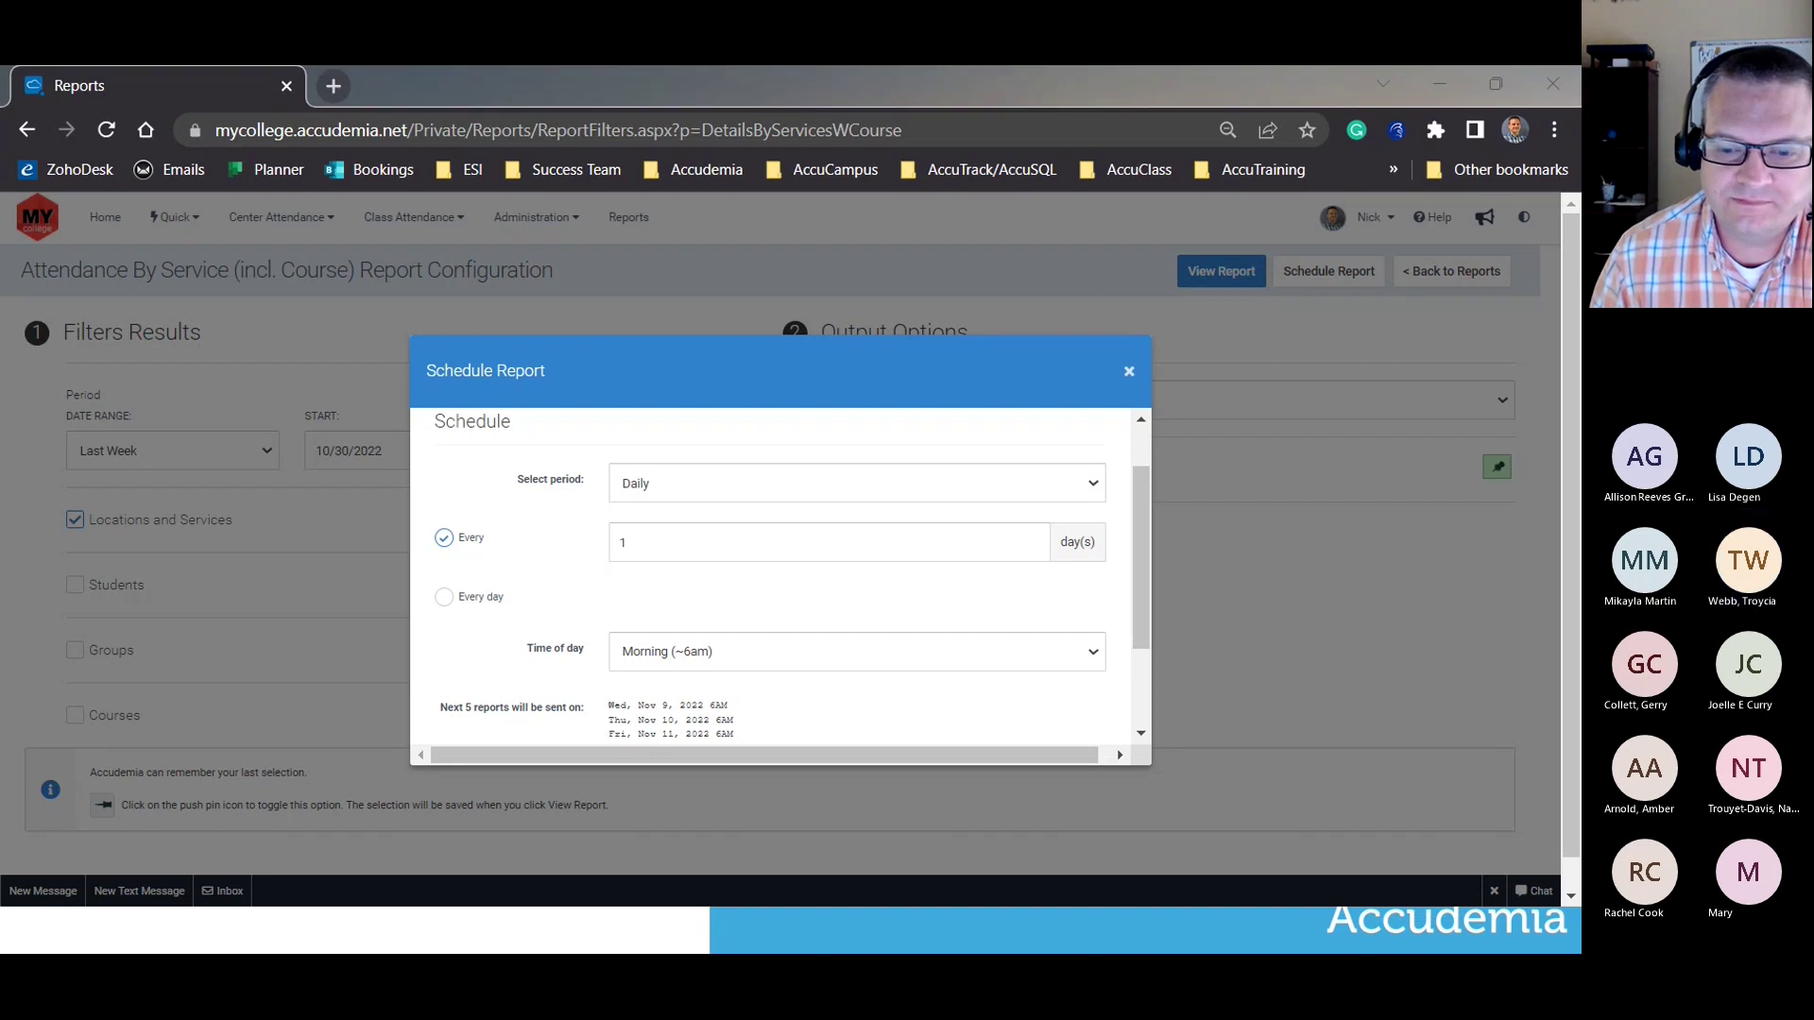
# Set the report schedule to Weekly on Tuesday with Morning (~6am) as the time of day.
pyautogui.scroll(2, 694, 529)
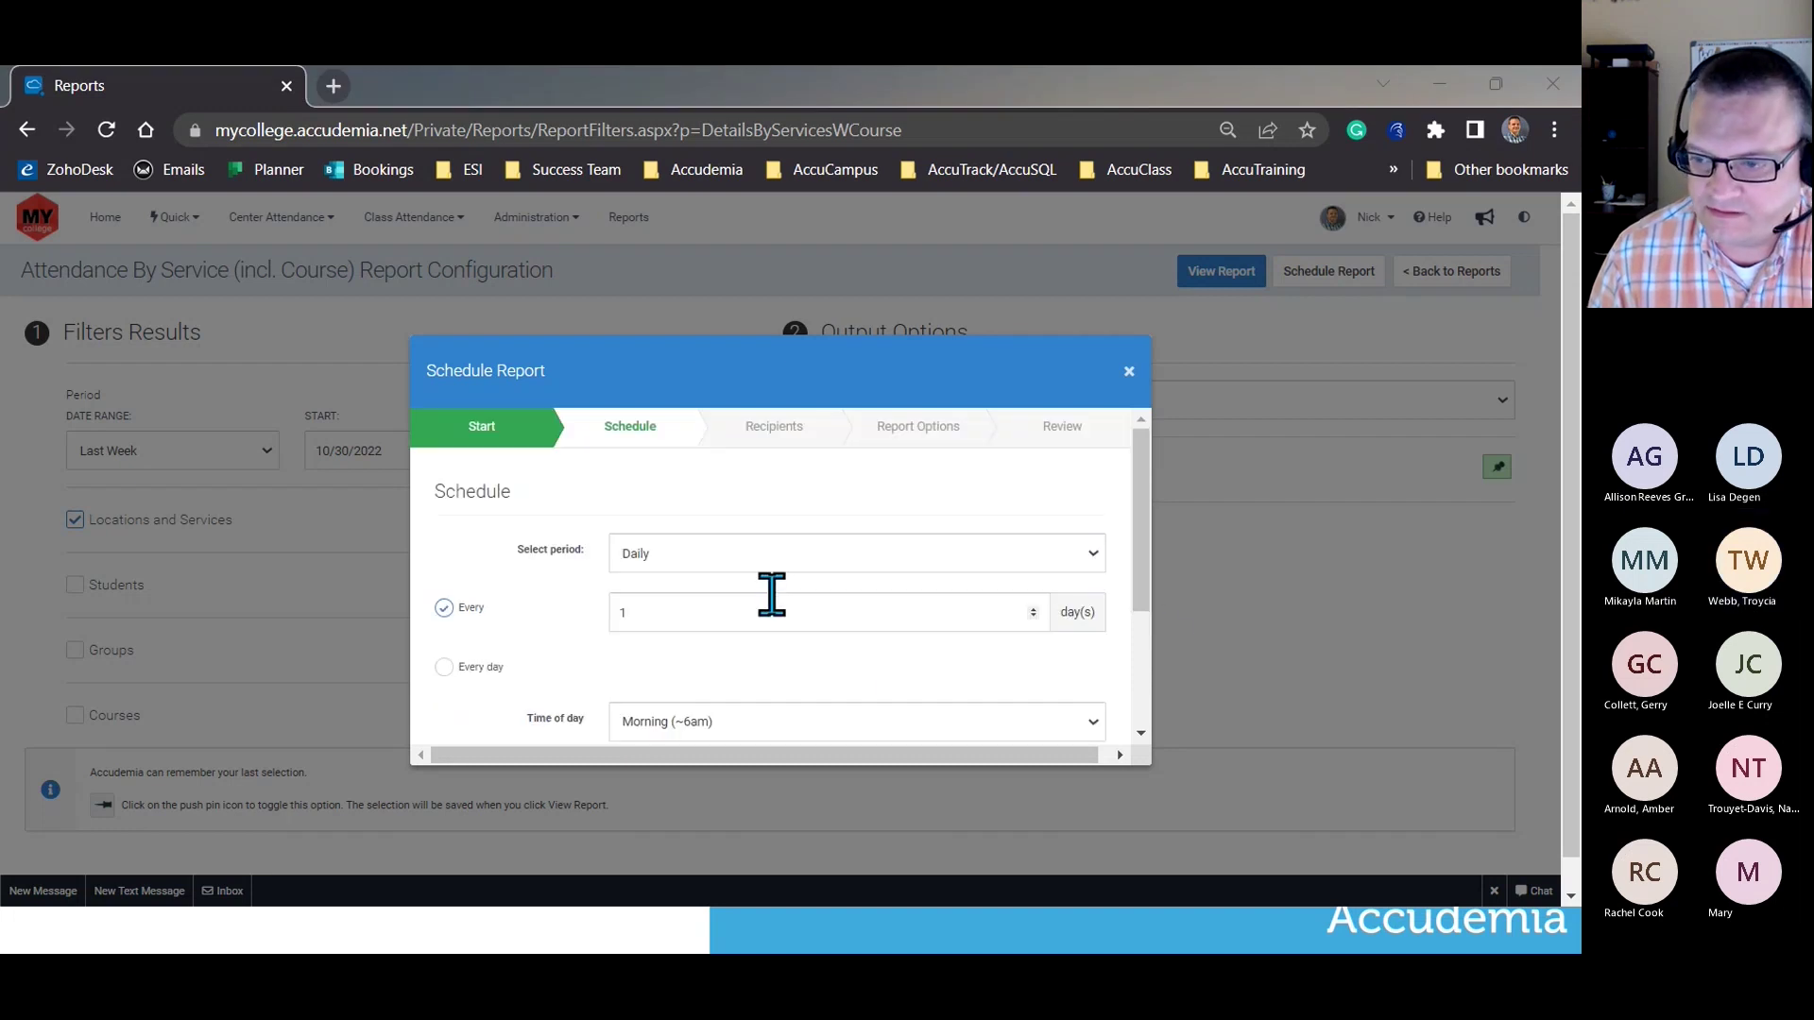
pyautogui.click(674, 567)
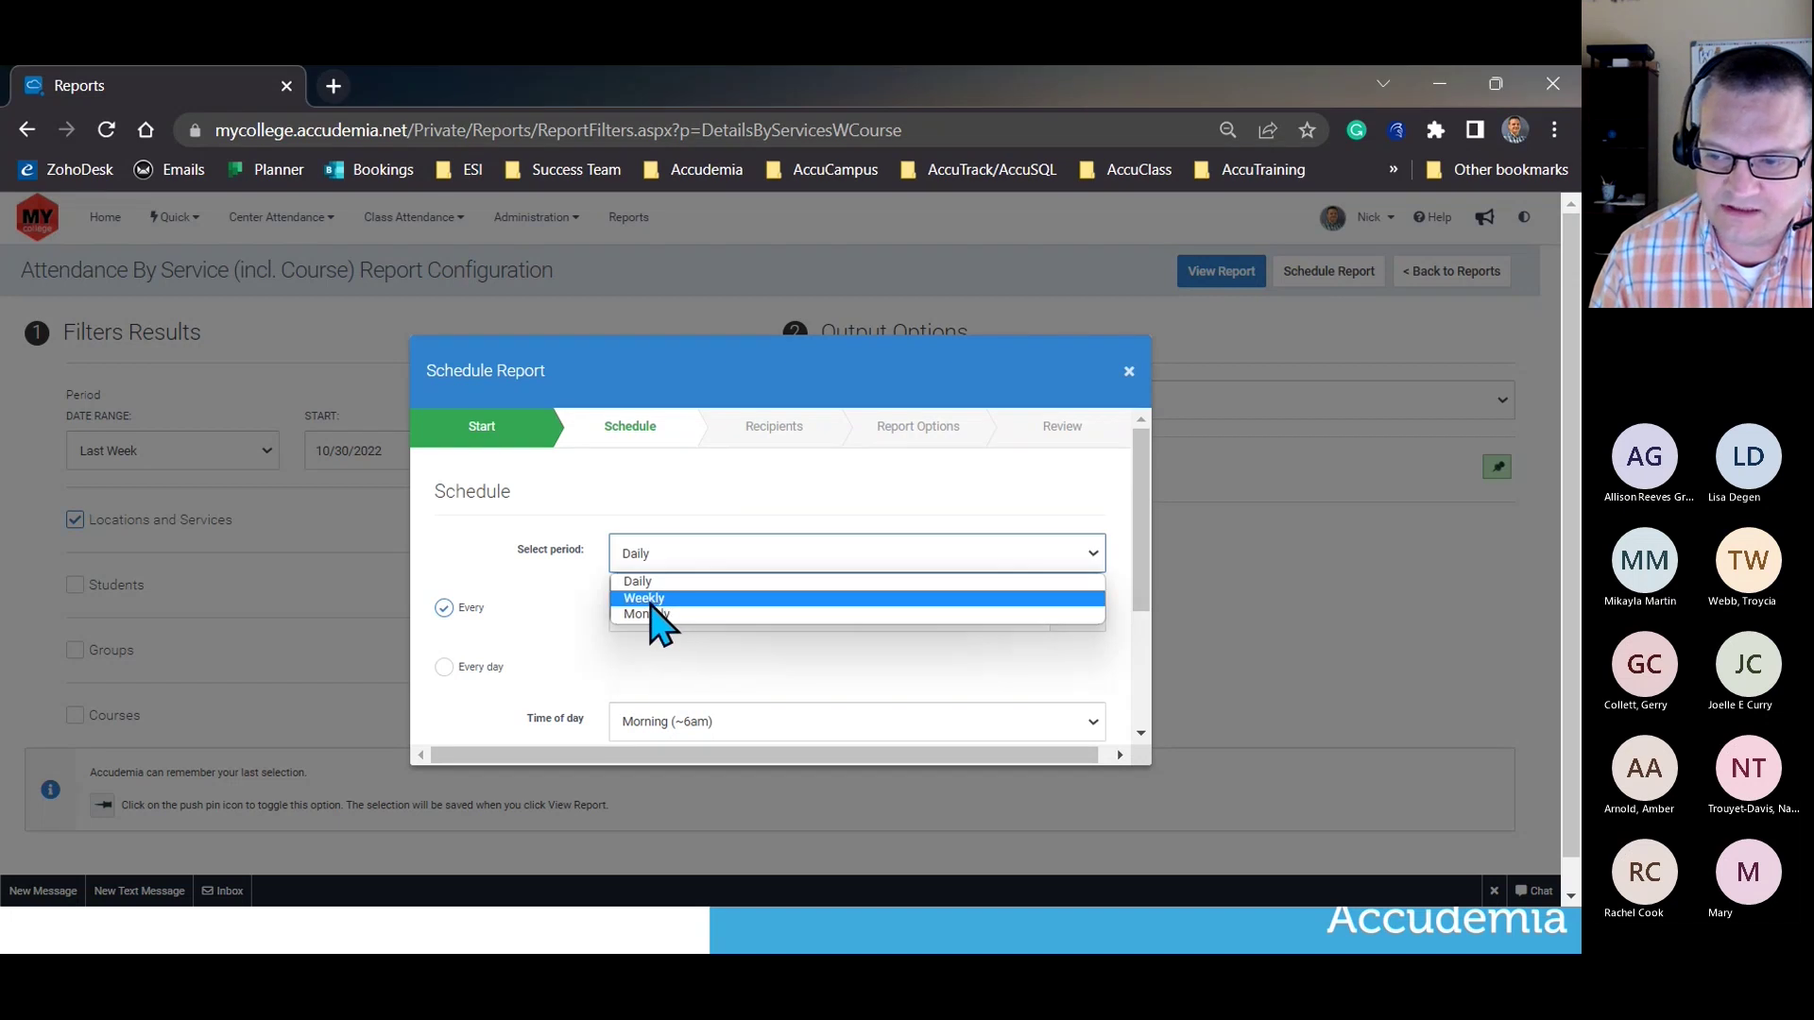
pyautogui.click(652, 599)
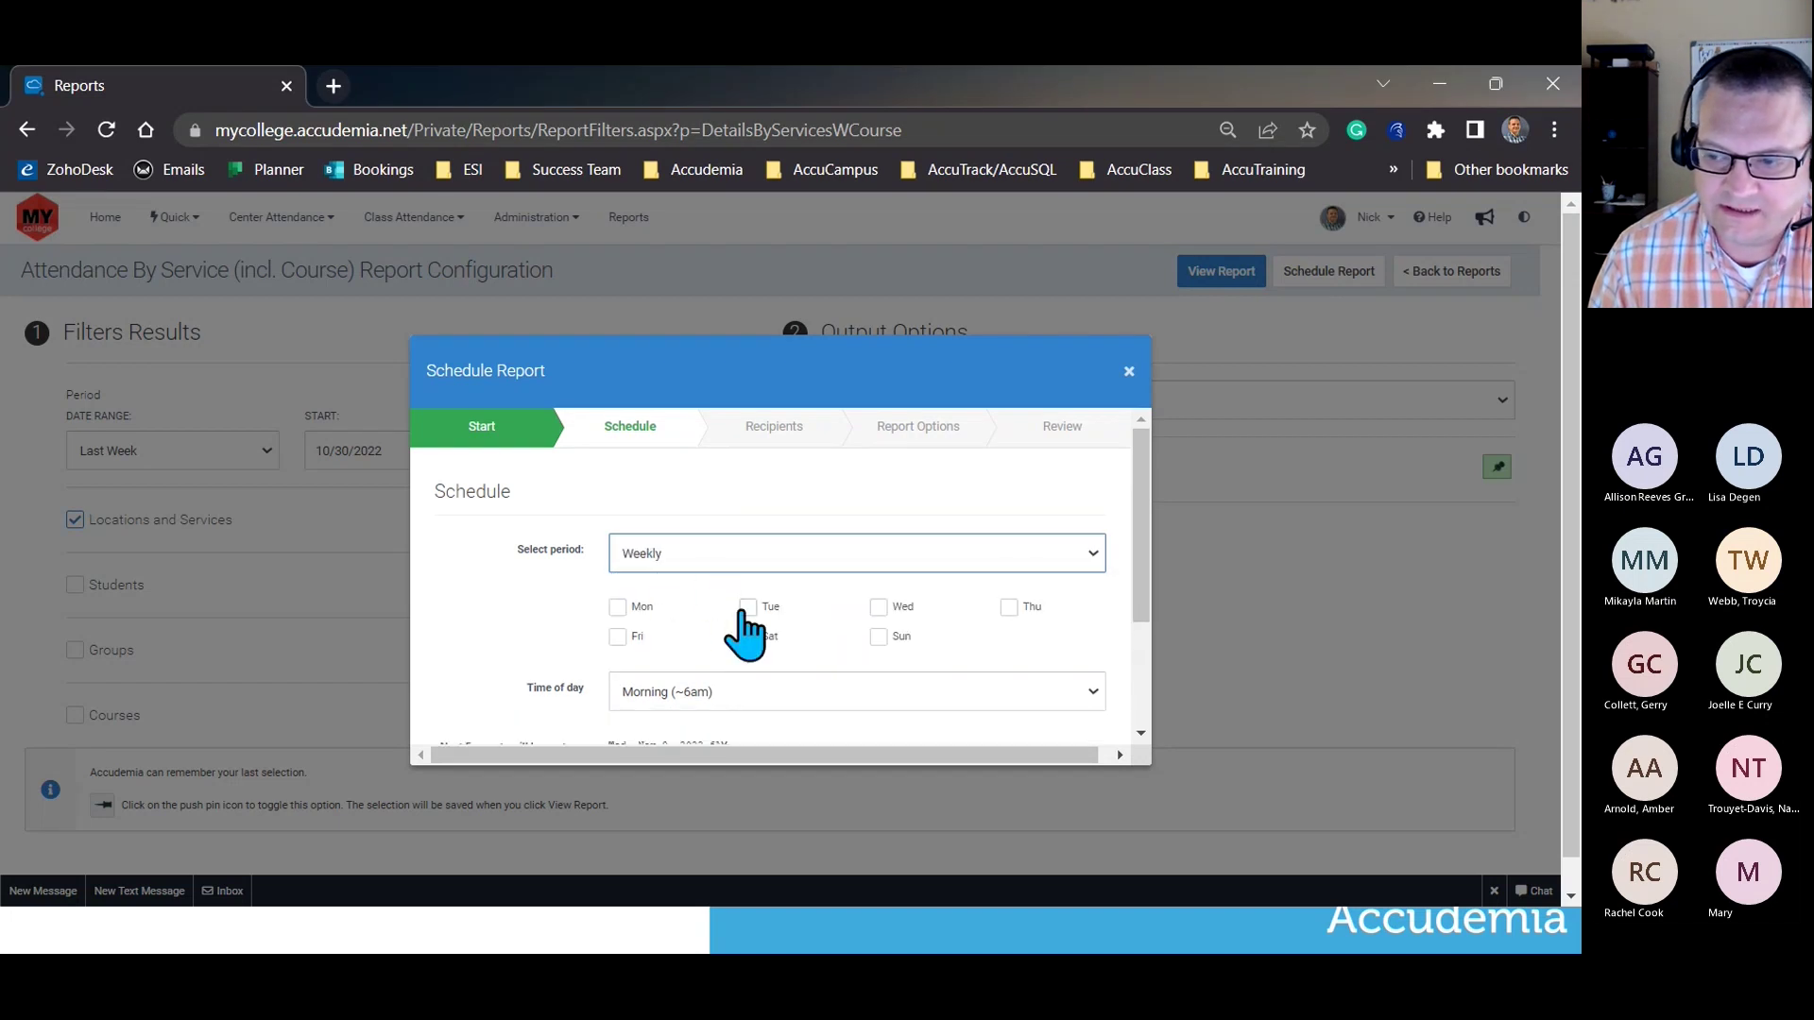
pyautogui.click(746, 608)
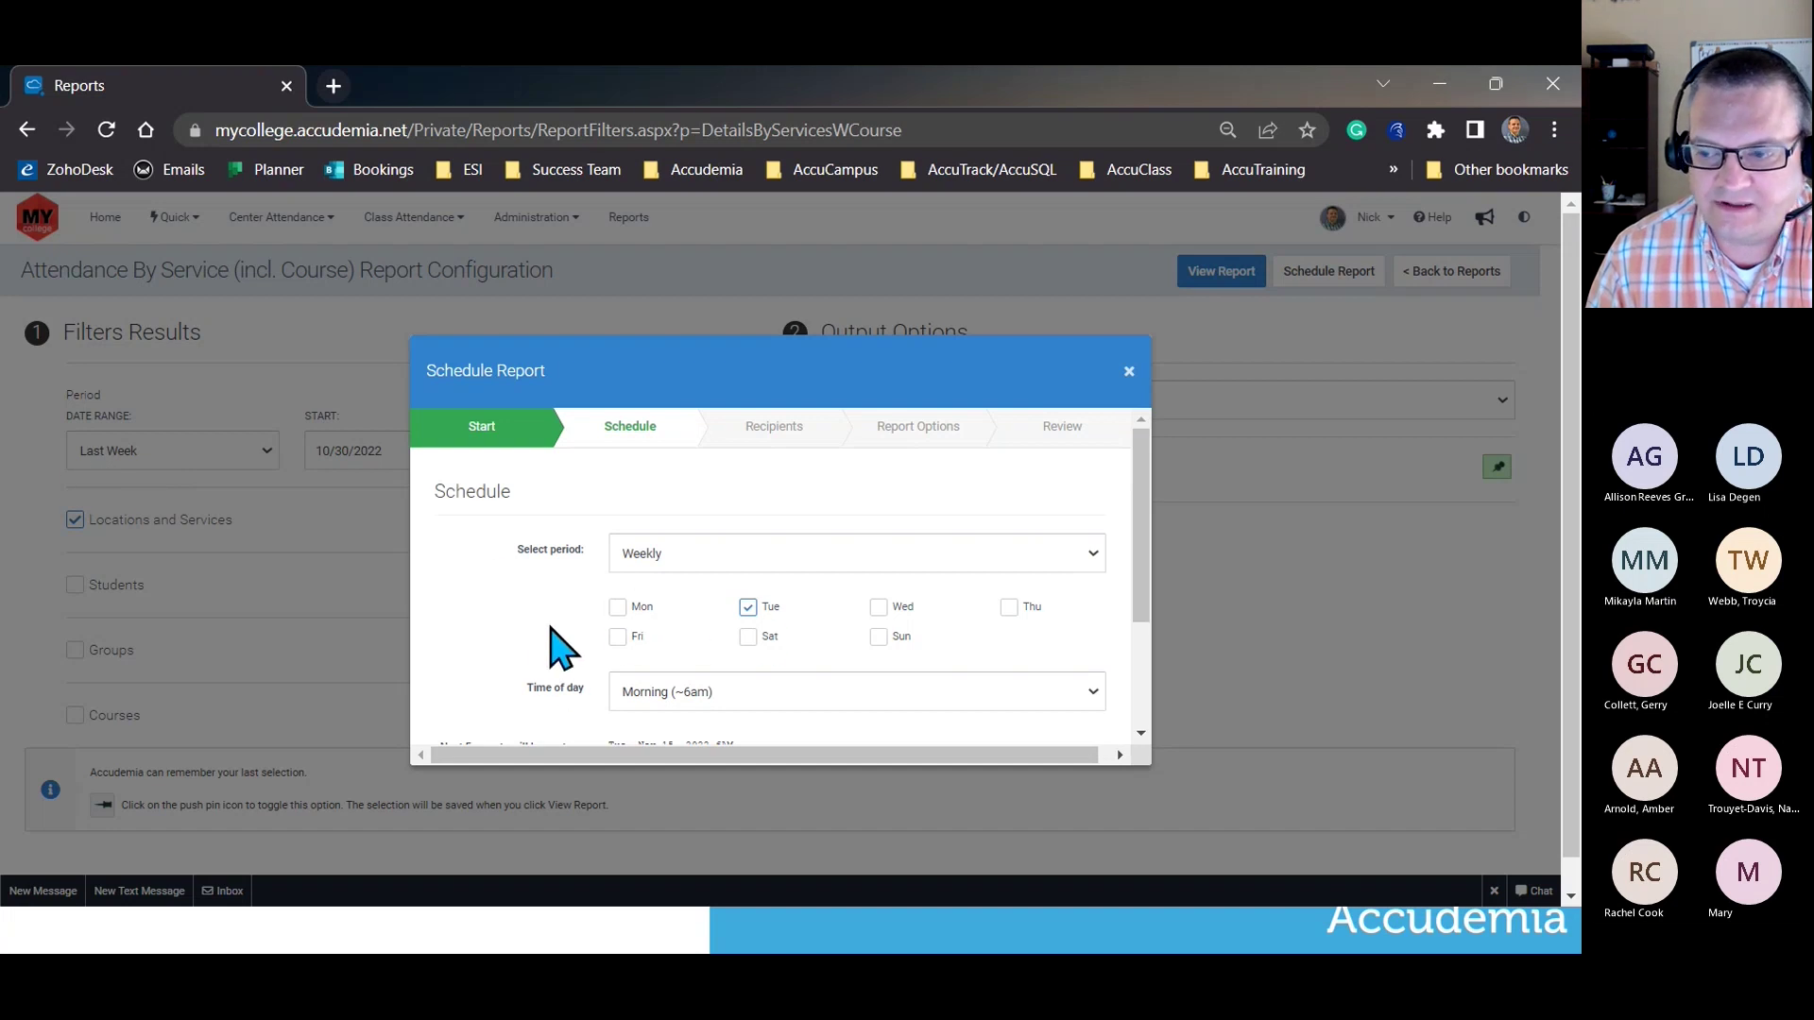
pyautogui.scroll(-2, 564, 648)
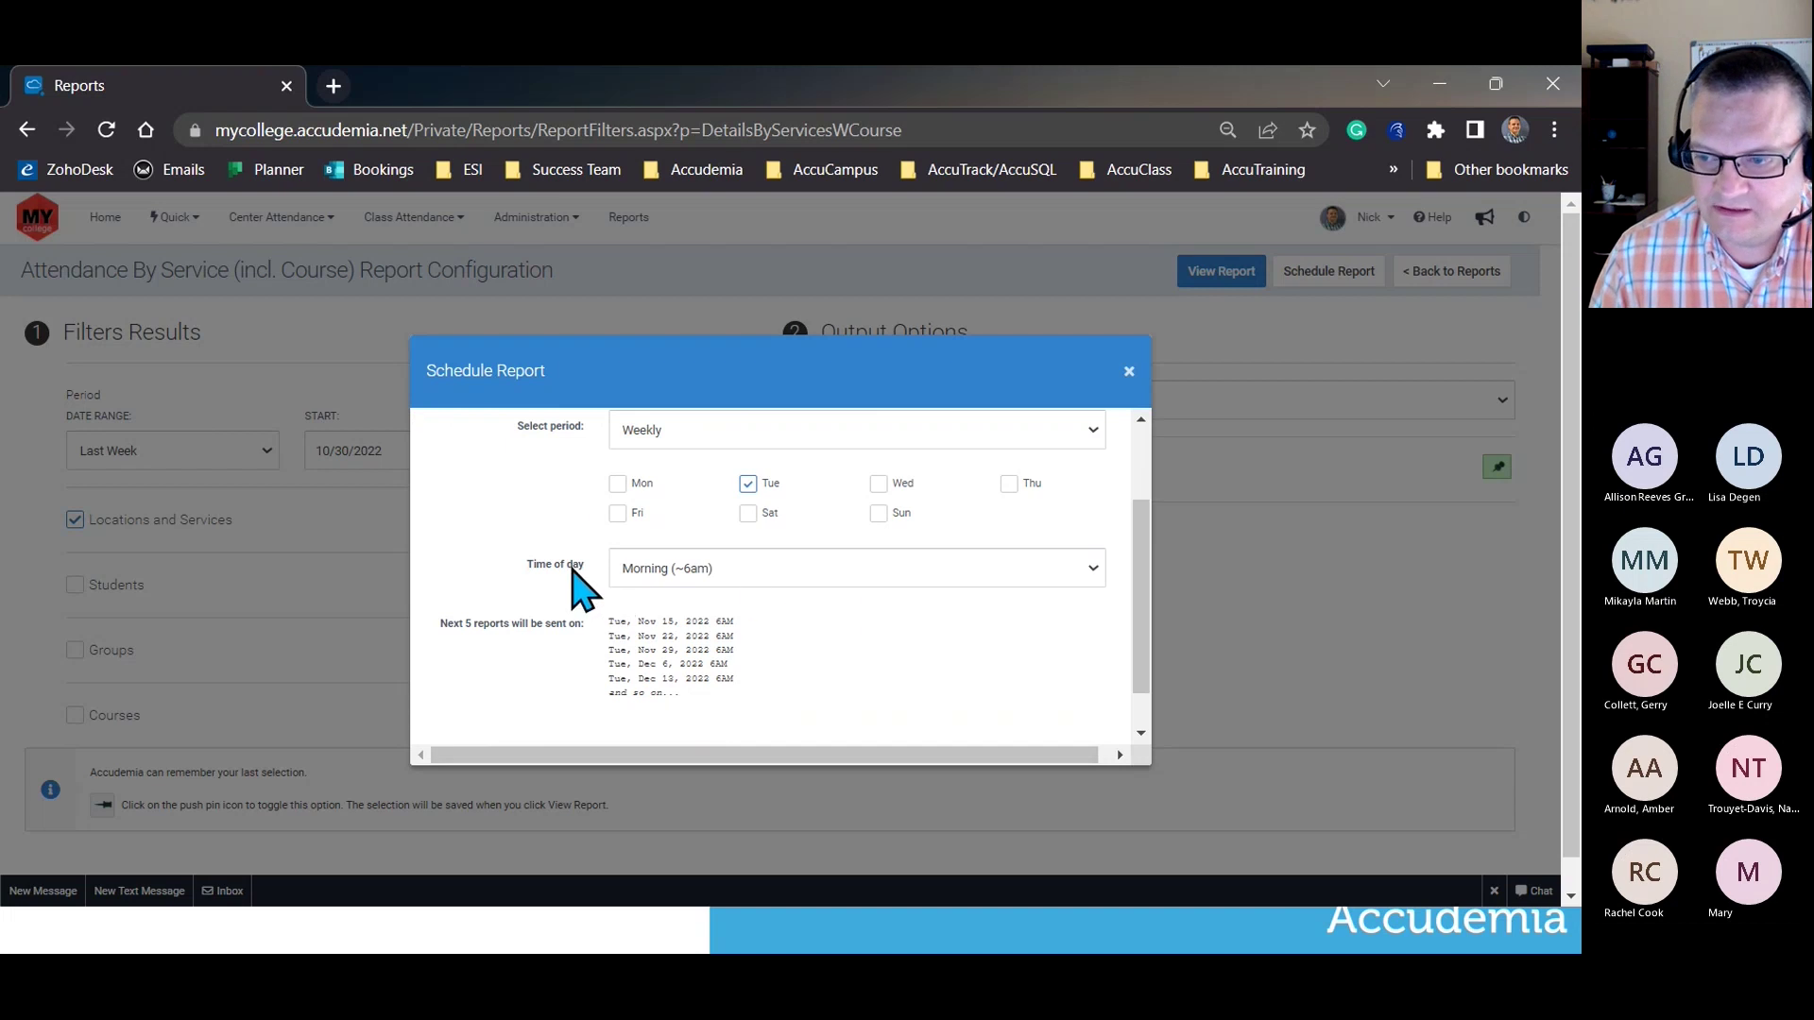
pyautogui.click(686, 583)
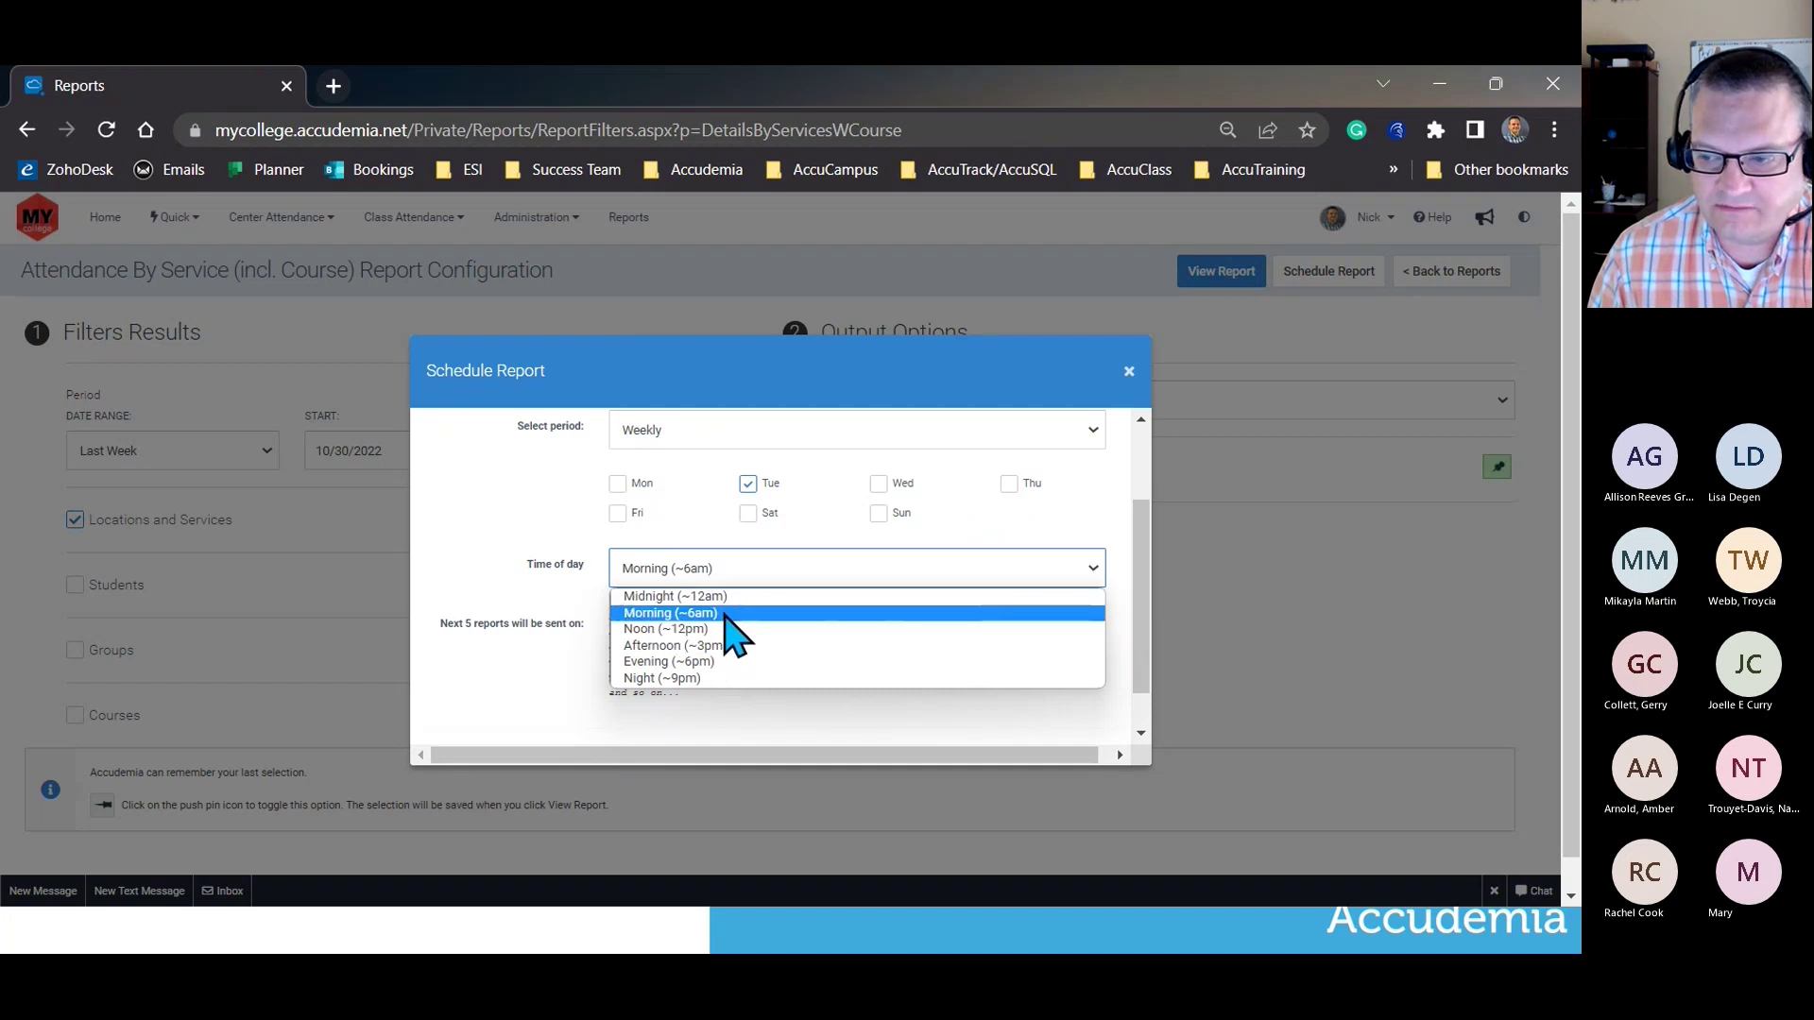
pyautogui.click(725, 614)
pyautogui.scroll(-1, 554, 650)
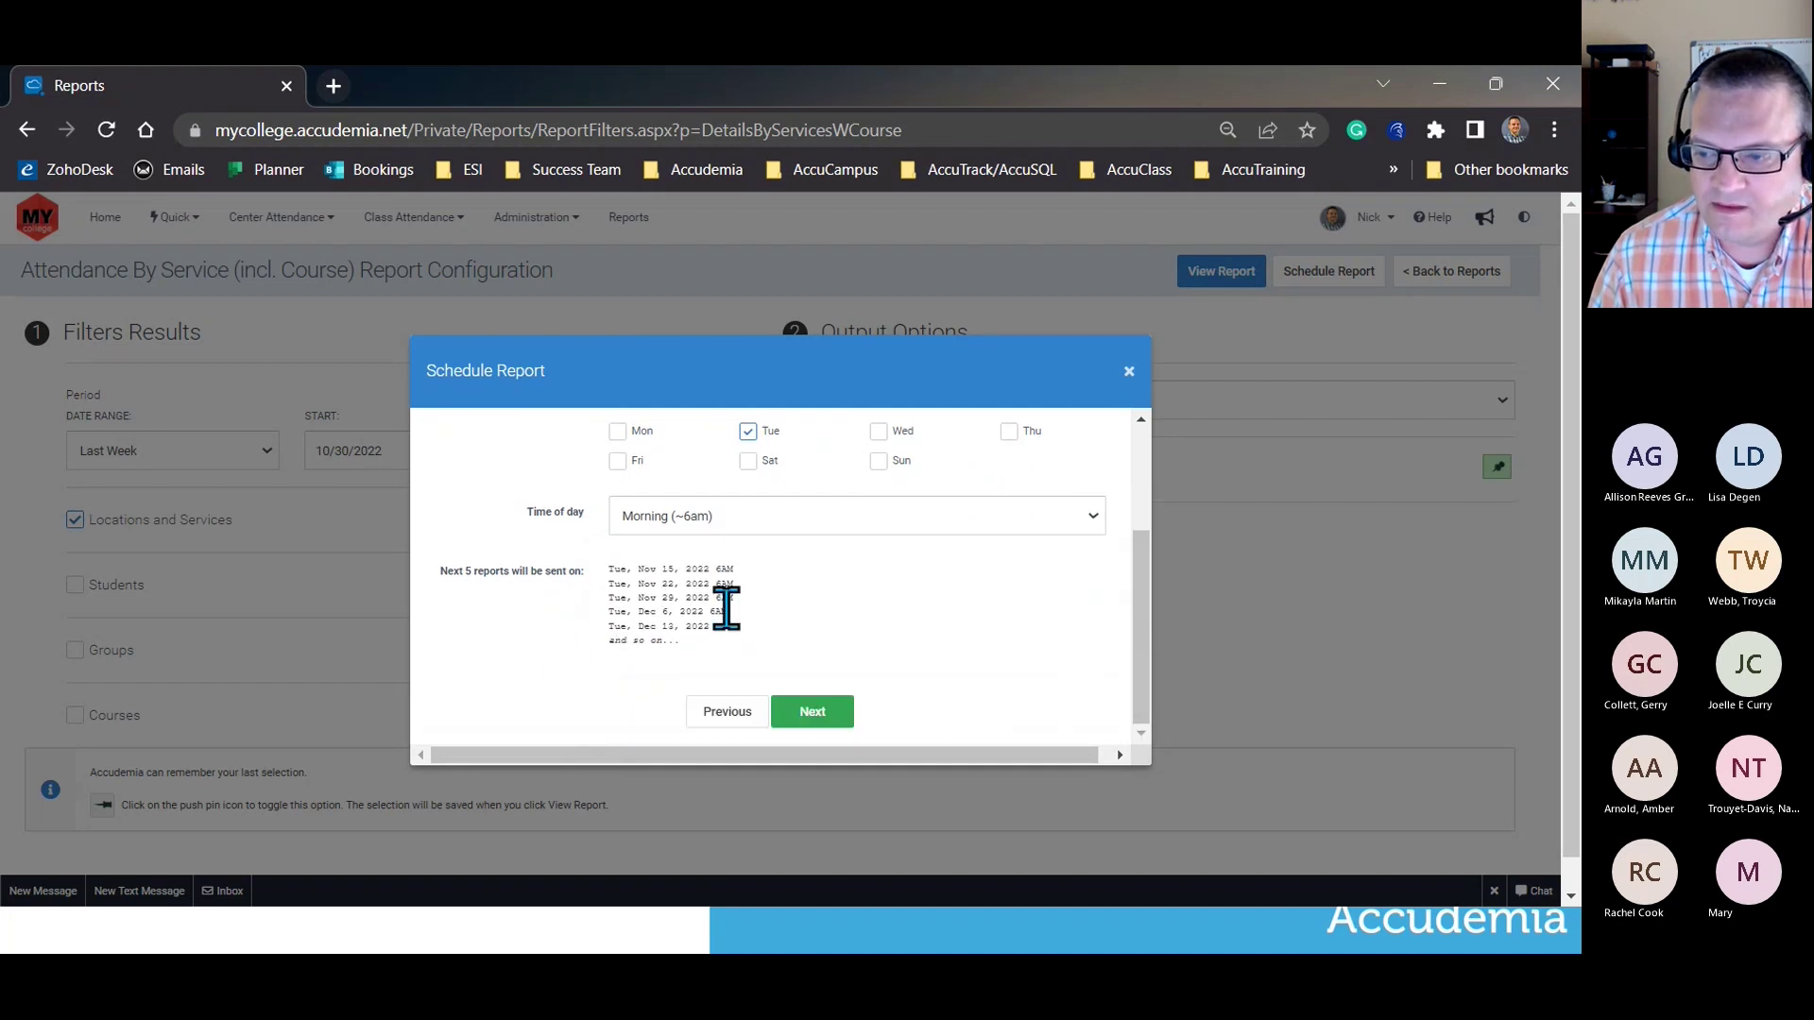
# Review the dates of the next scheduled reports at a larger page zoom and continue to the recipient settings.
pyautogui.moveTo(609, 568); pyautogui.dragTo(738, 650)
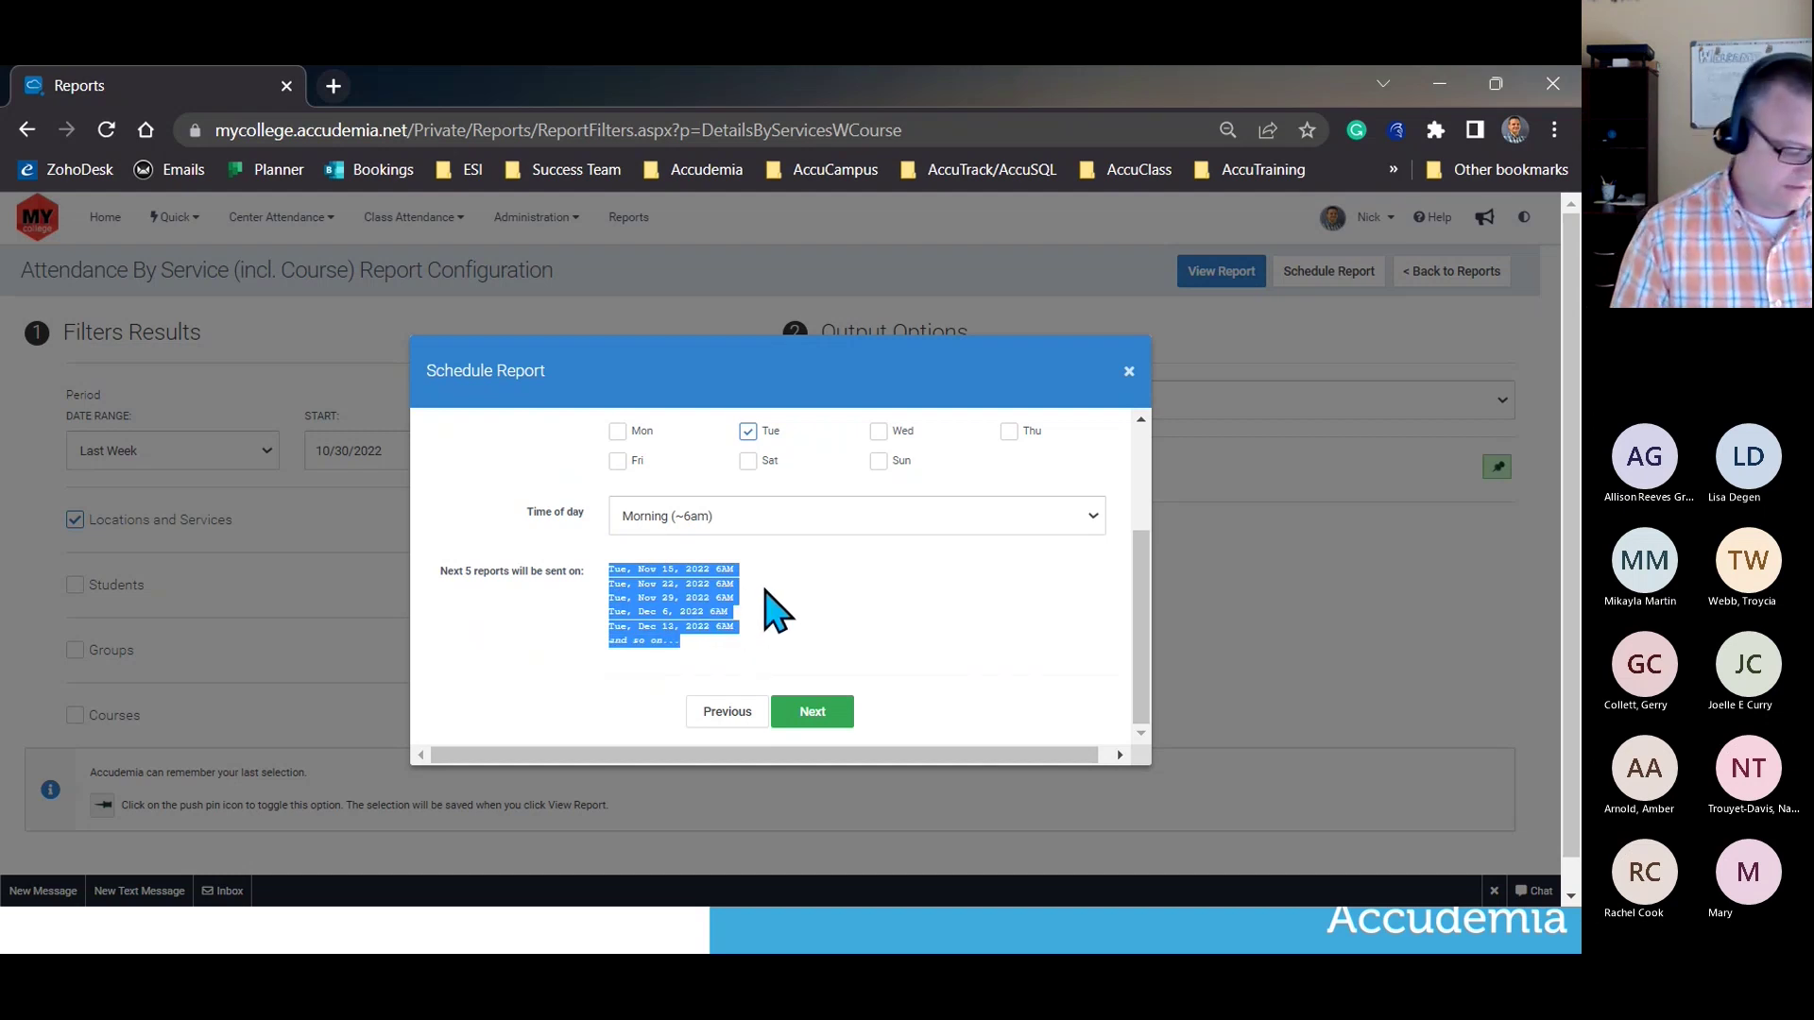
pyautogui.hotkey('ctrl', '+')
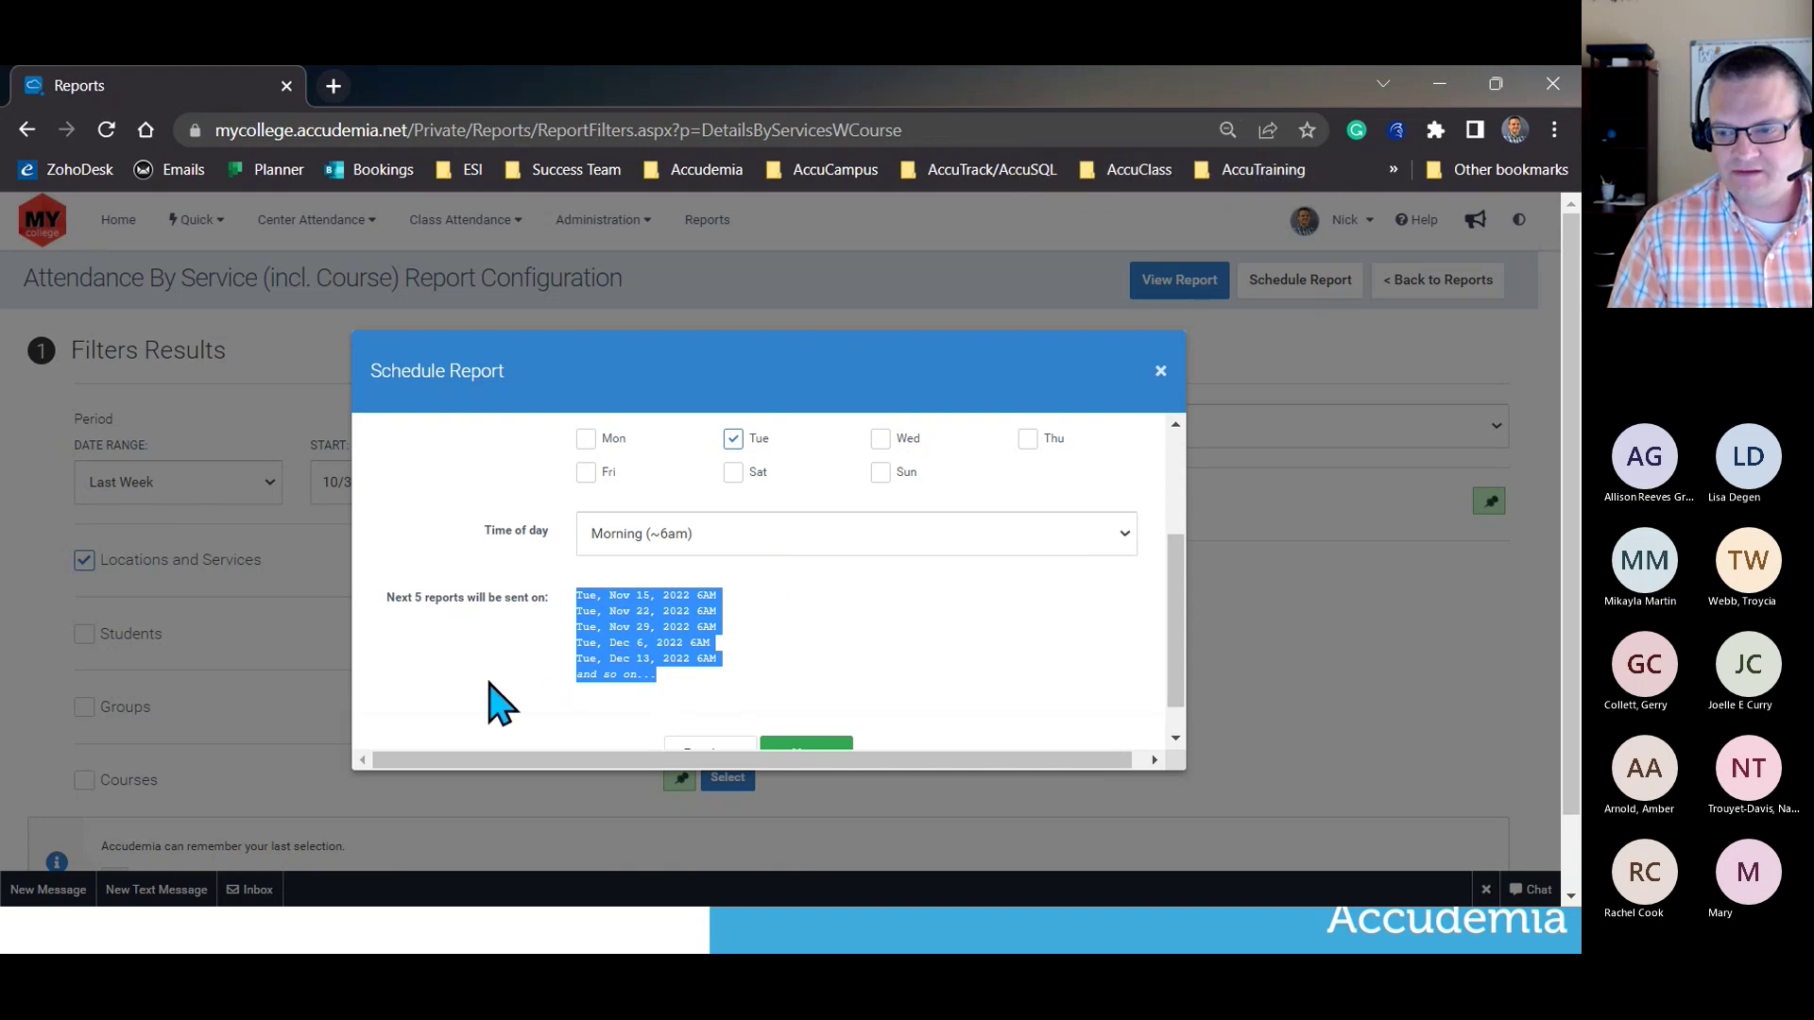
pyautogui.moveTo(596, 595); pyautogui.dragTo(660, 652)
pyautogui.click(700, 689)
pyautogui.scroll(-1, 850, 671)
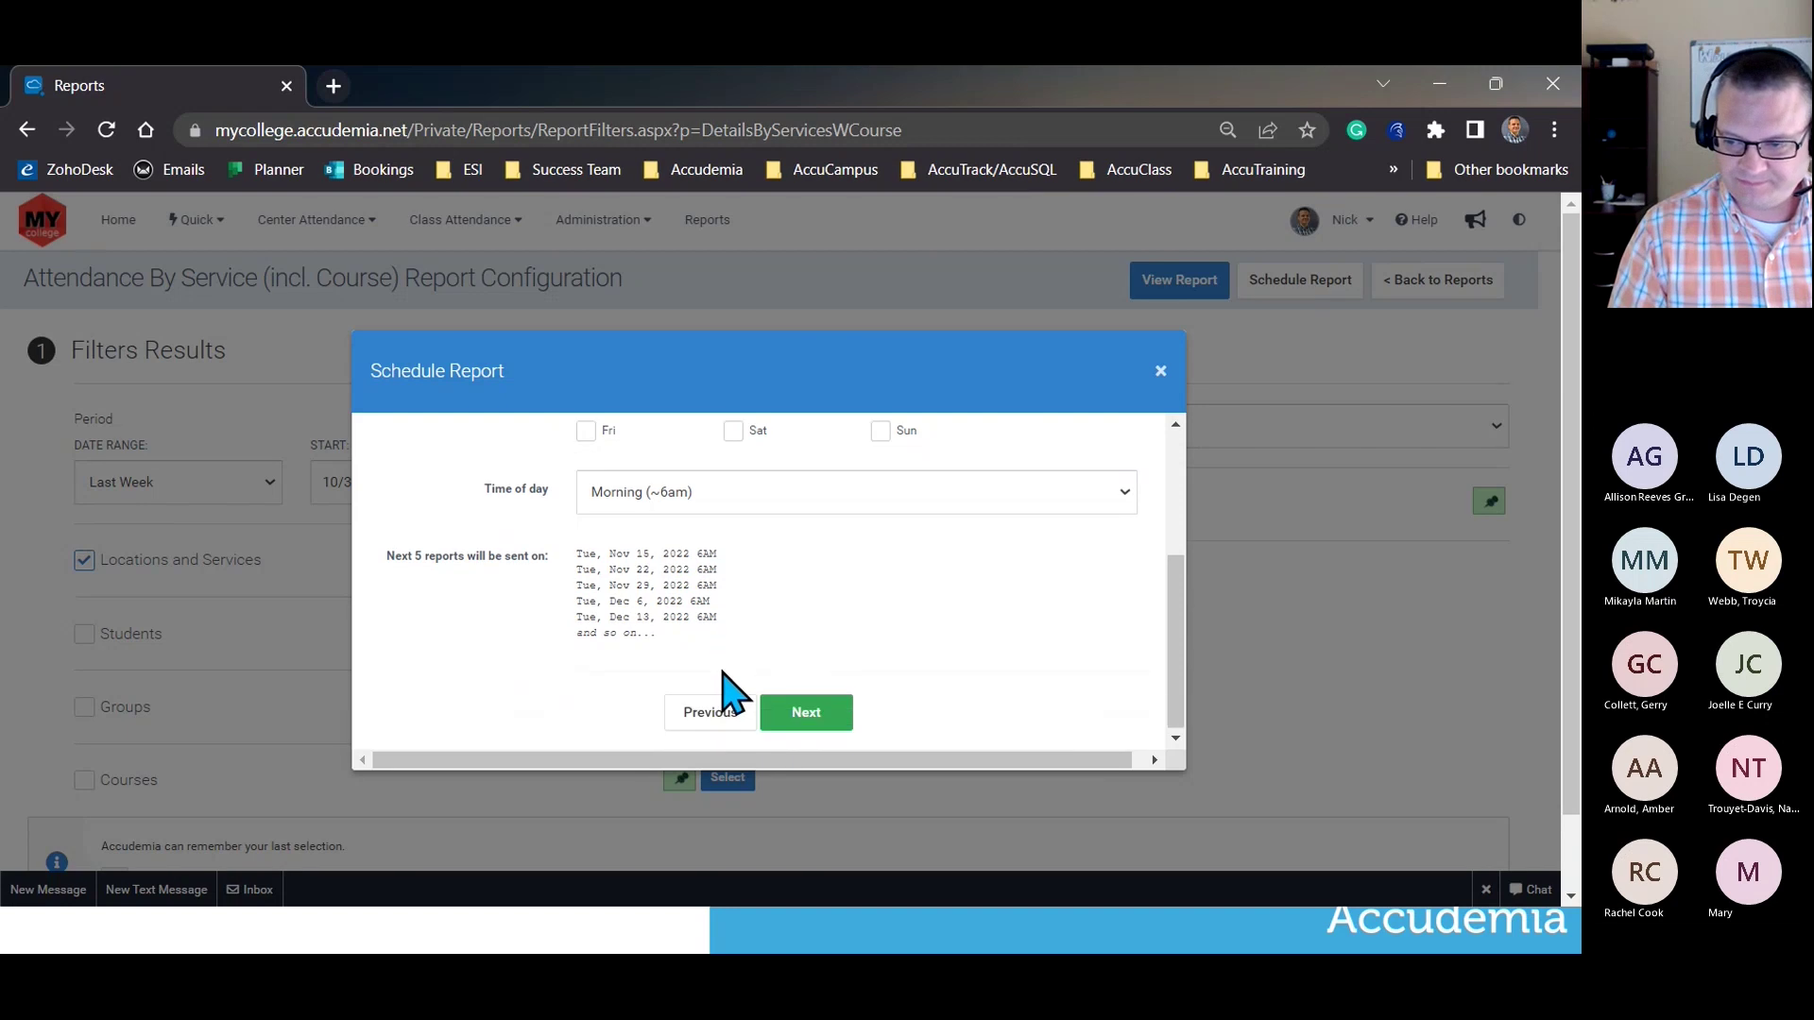
pyautogui.click(818, 718)
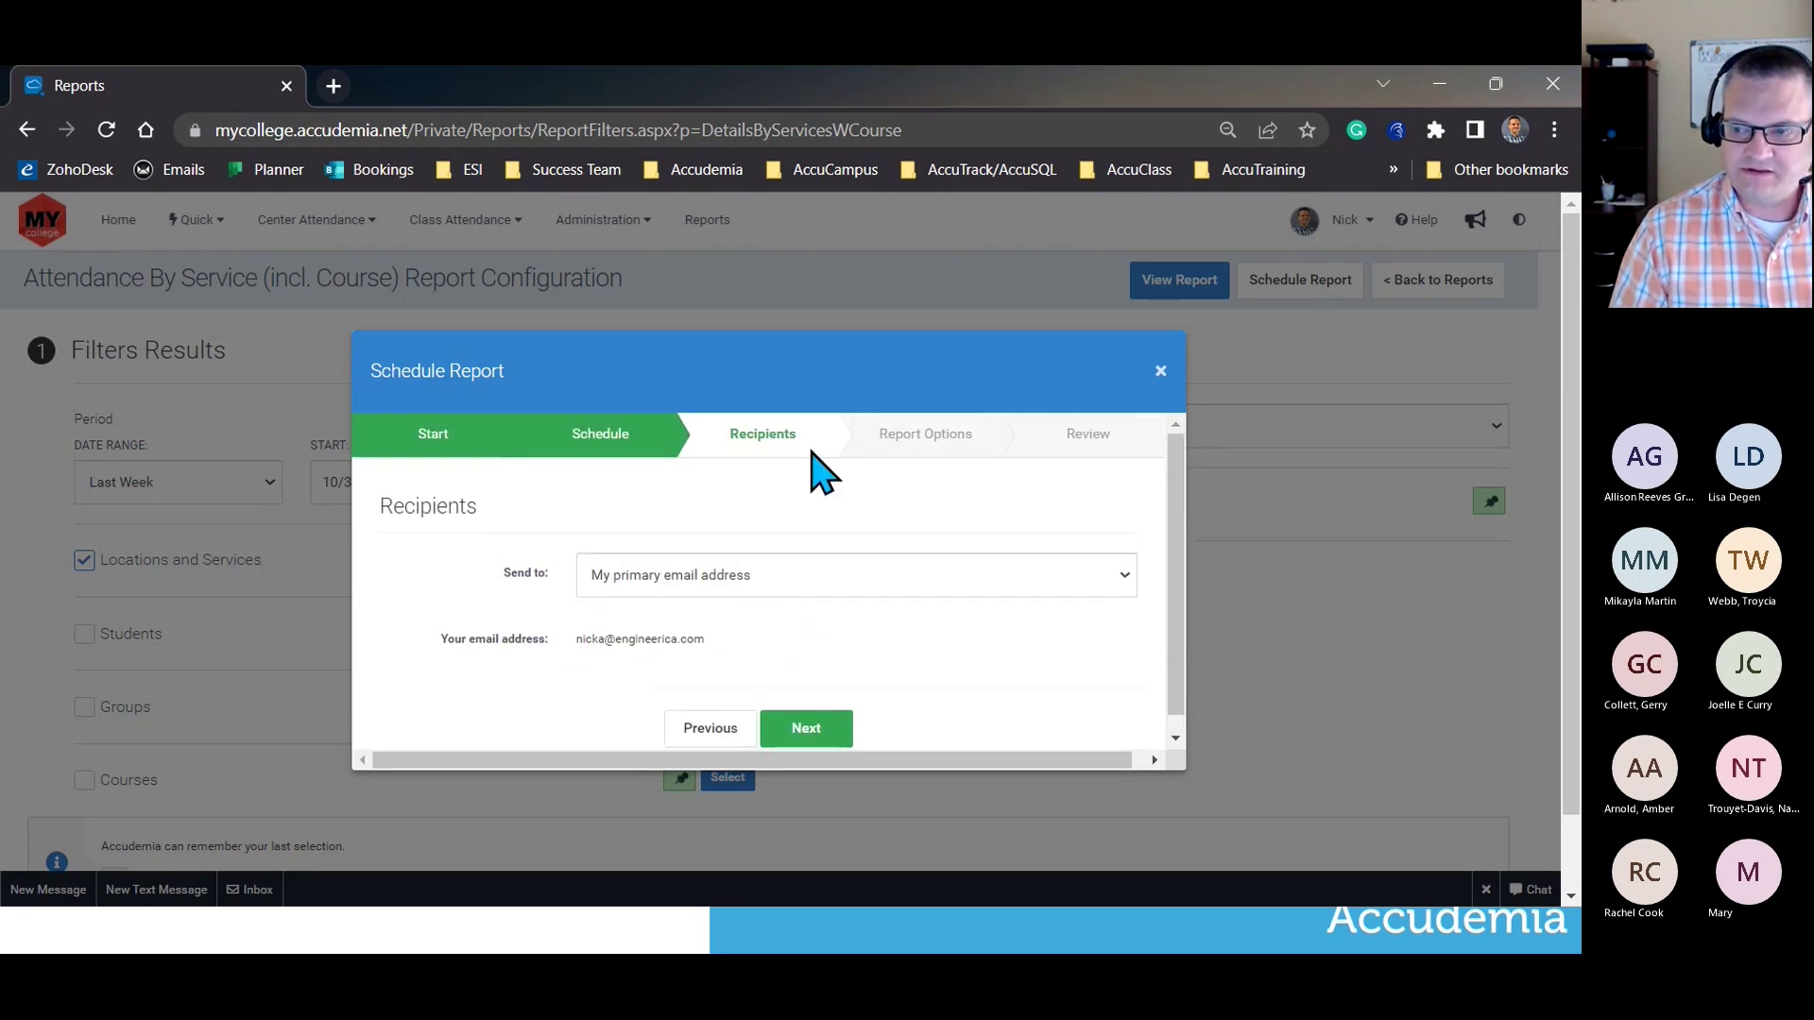
# Send the report to Specific people and add the three chosen users as recipients.
pyautogui.doubleClick(756, 436)
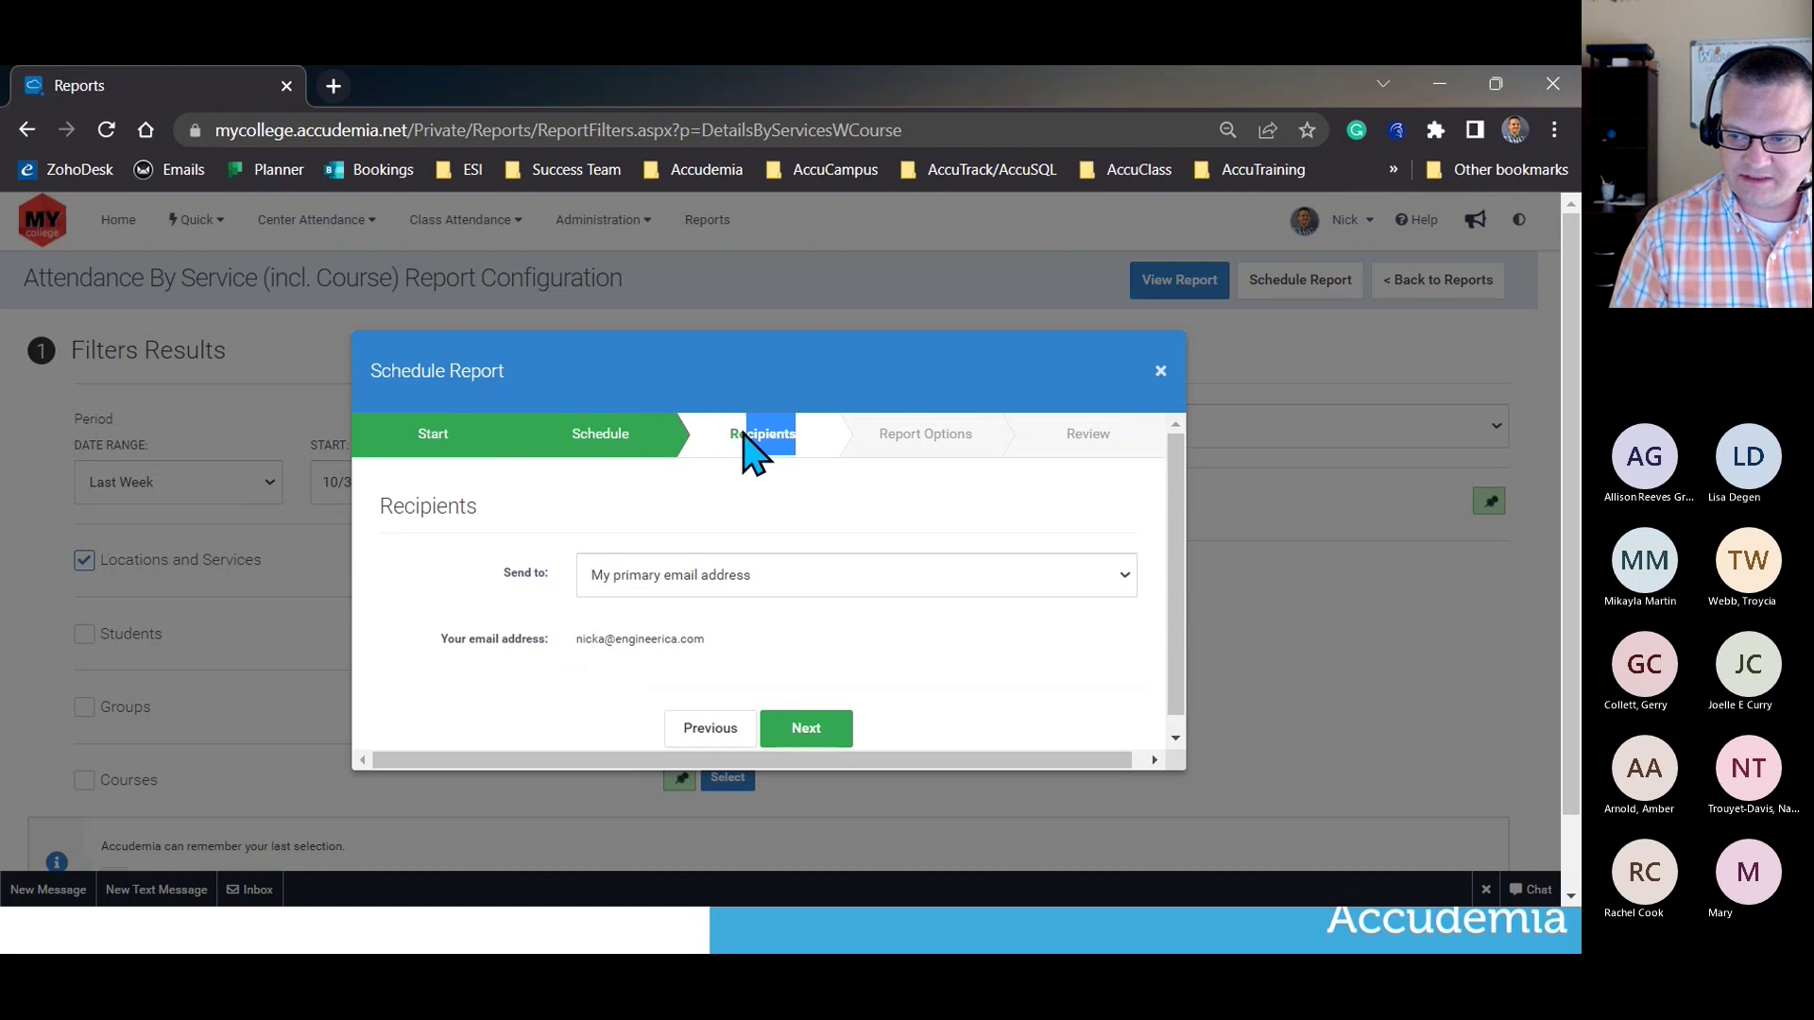
pyautogui.click(749, 584)
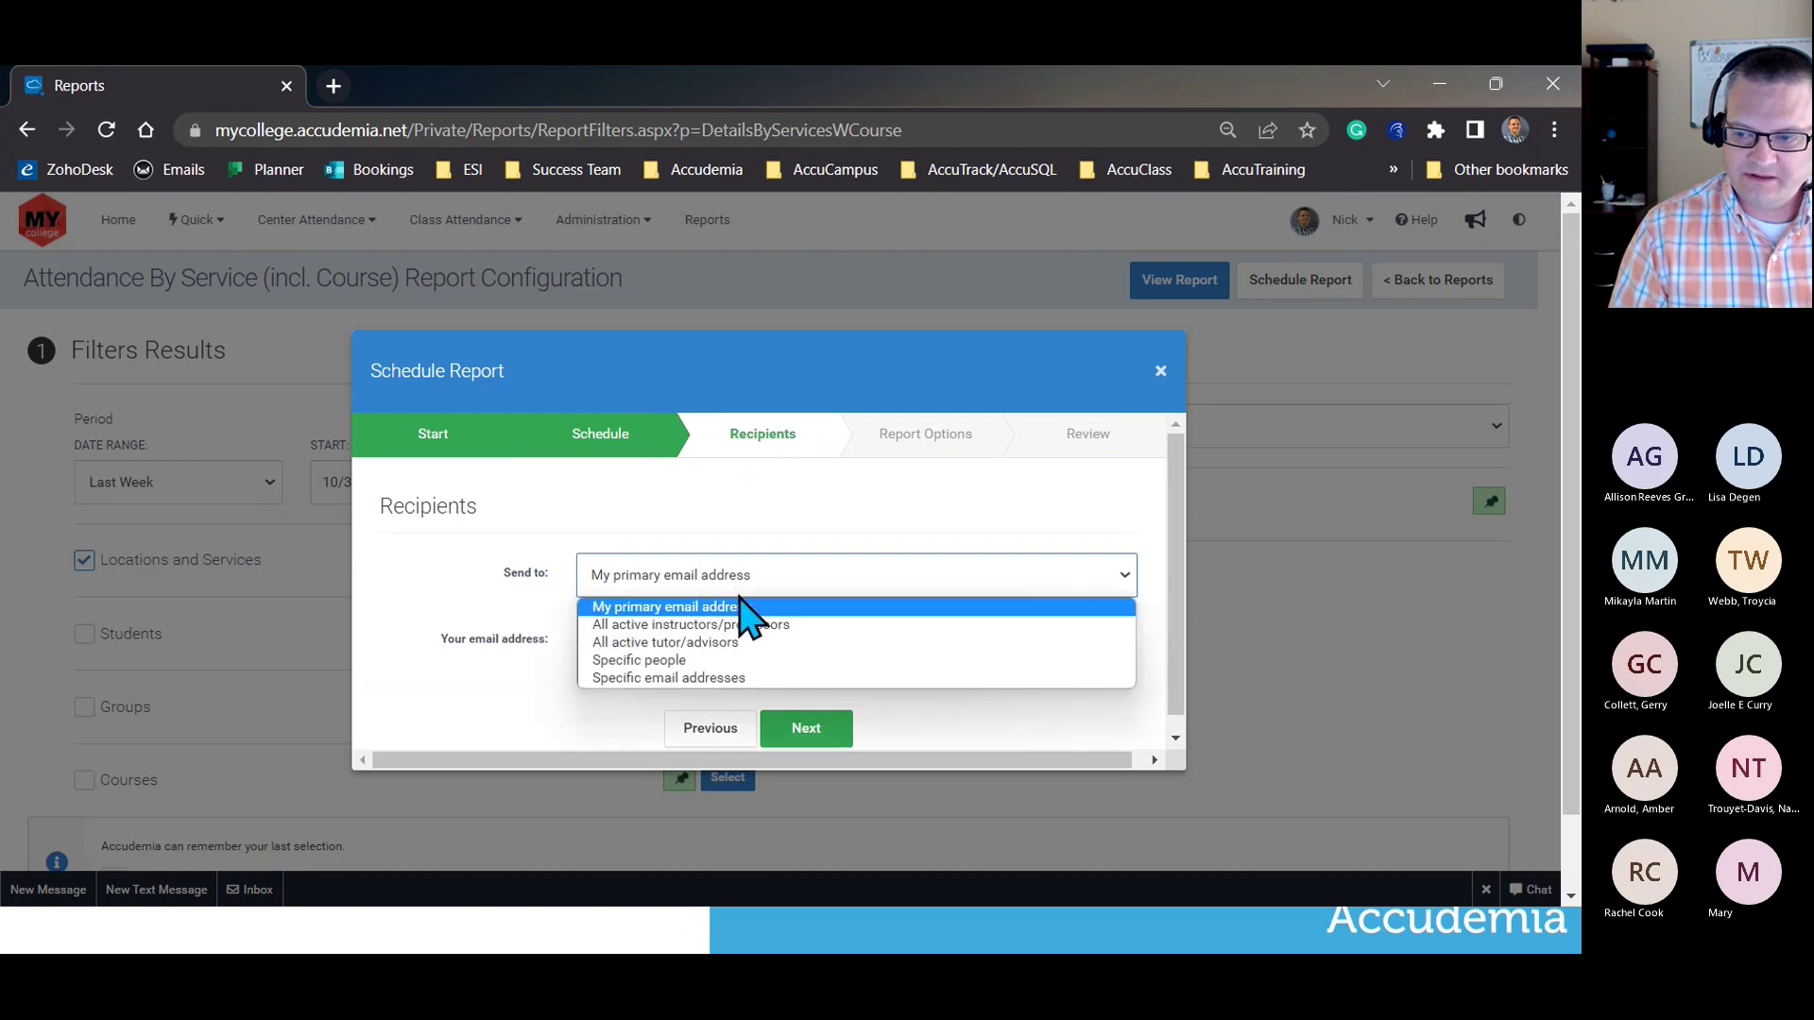
pyautogui.click(710, 666)
pyautogui.click(710, 640)
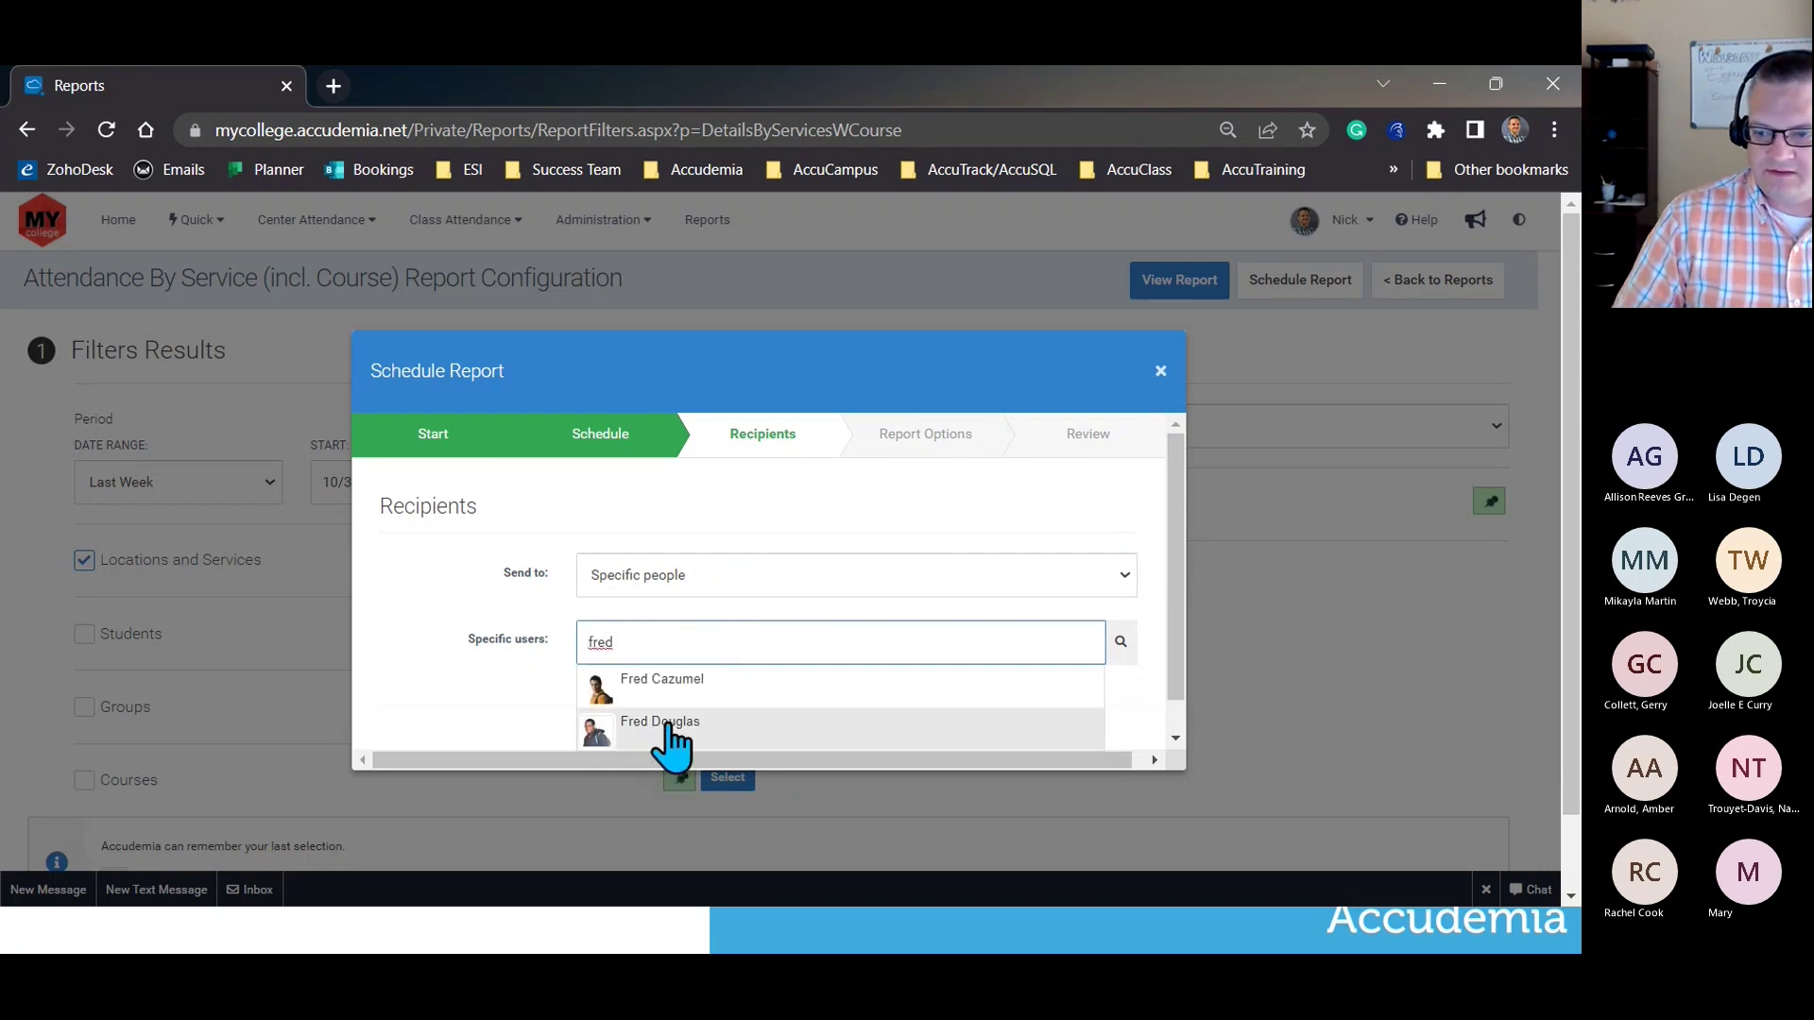
pyautogui.click(668, 725)
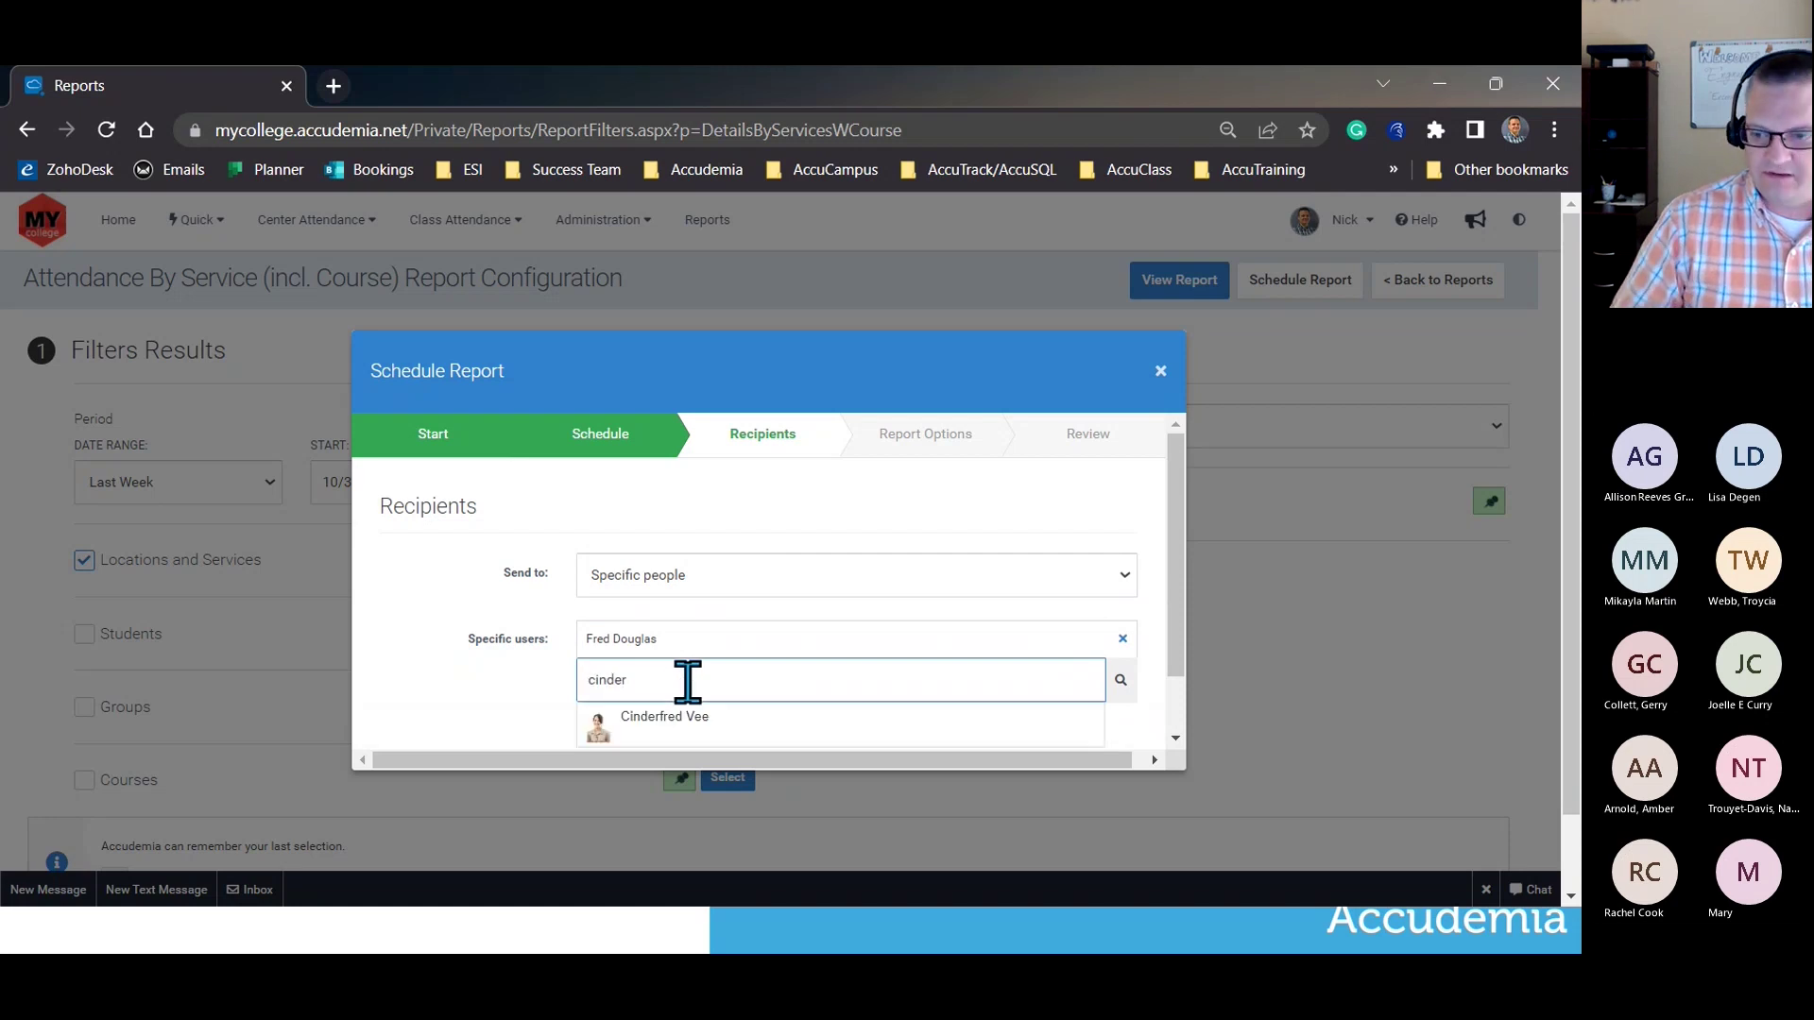
pyautogui.click(689, 726)
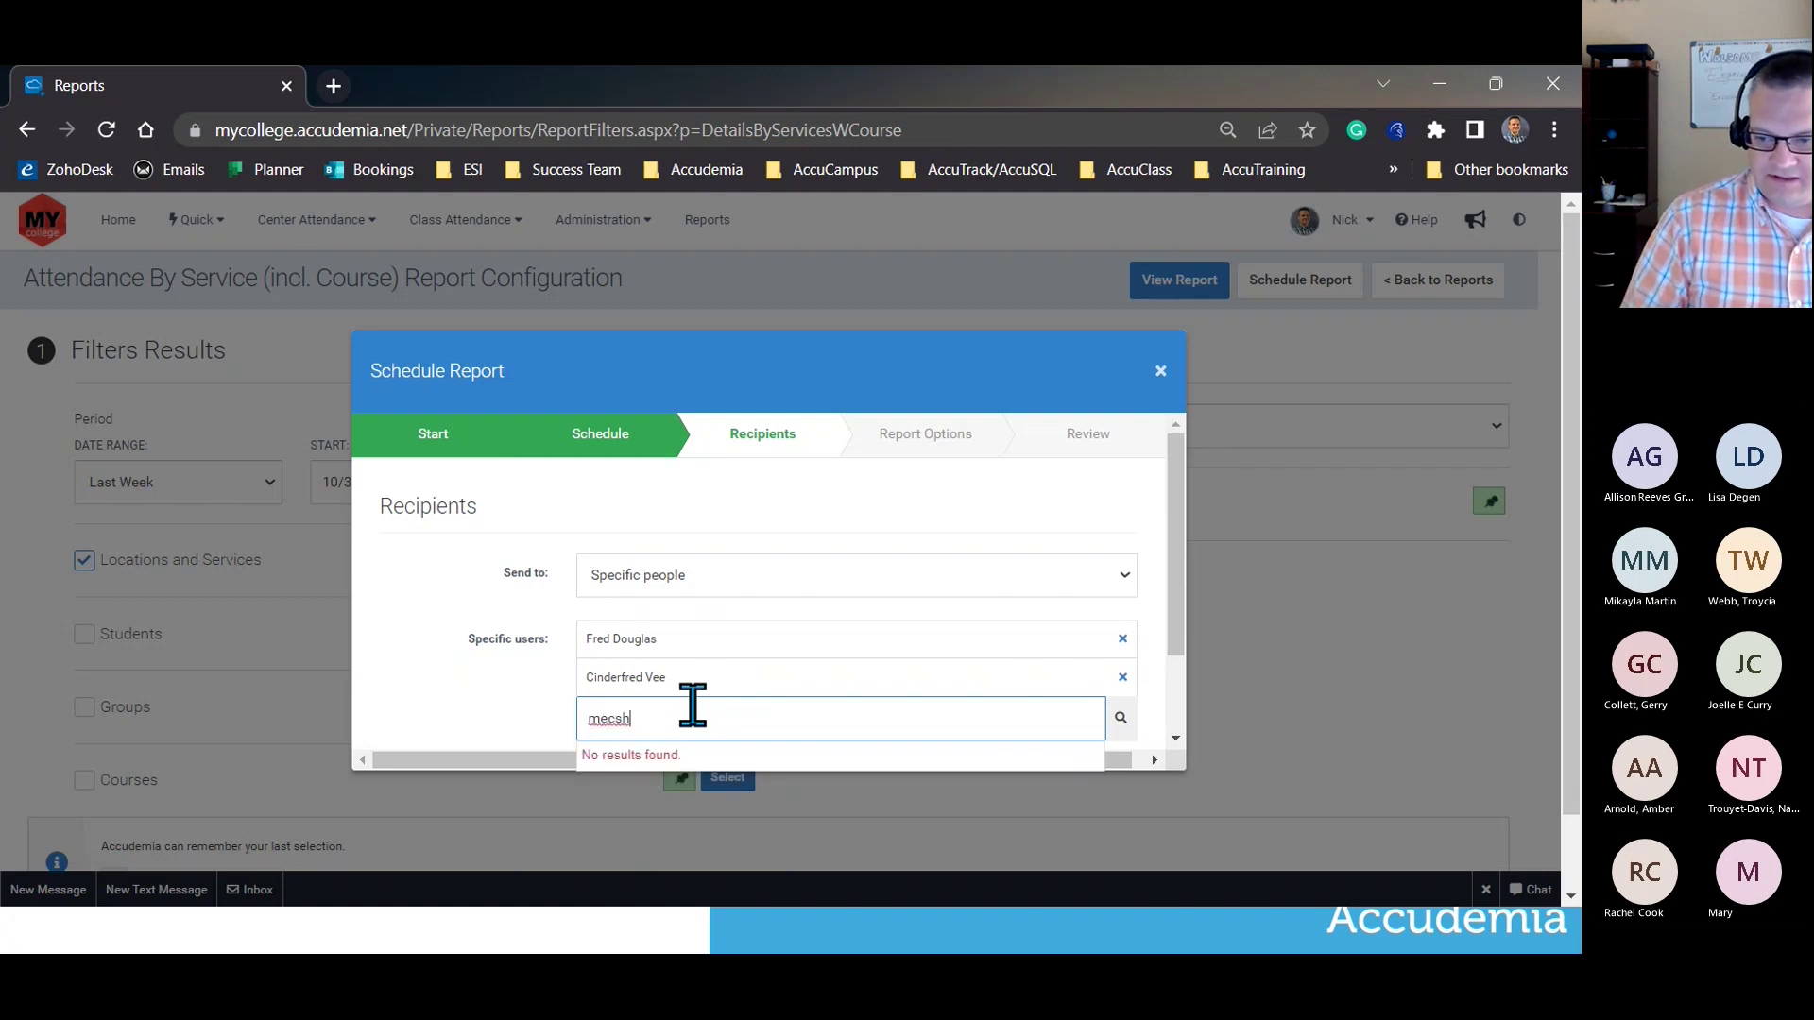
pyautogui.click(690, 760)
pyautogui.scroll(-2, 716, 721)
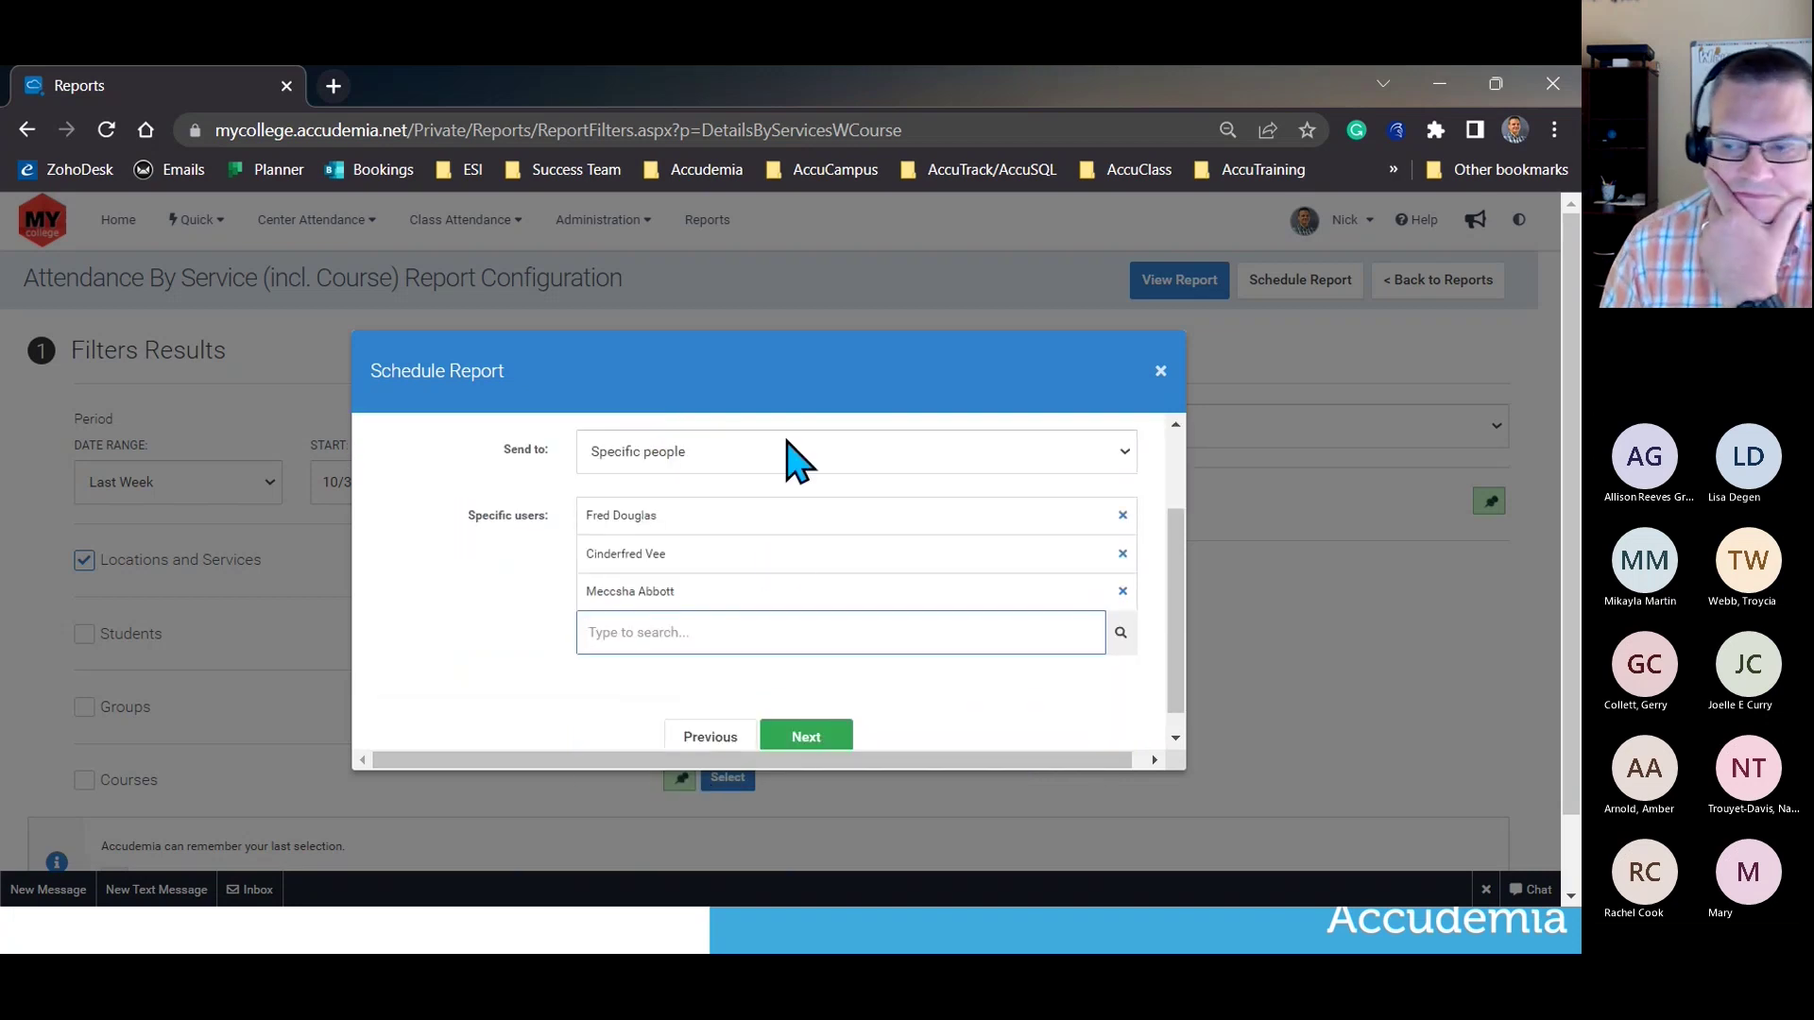
# Check the other recipient choices, keep Specific people and continue to the report options.
pyautogui.click(732, 464)
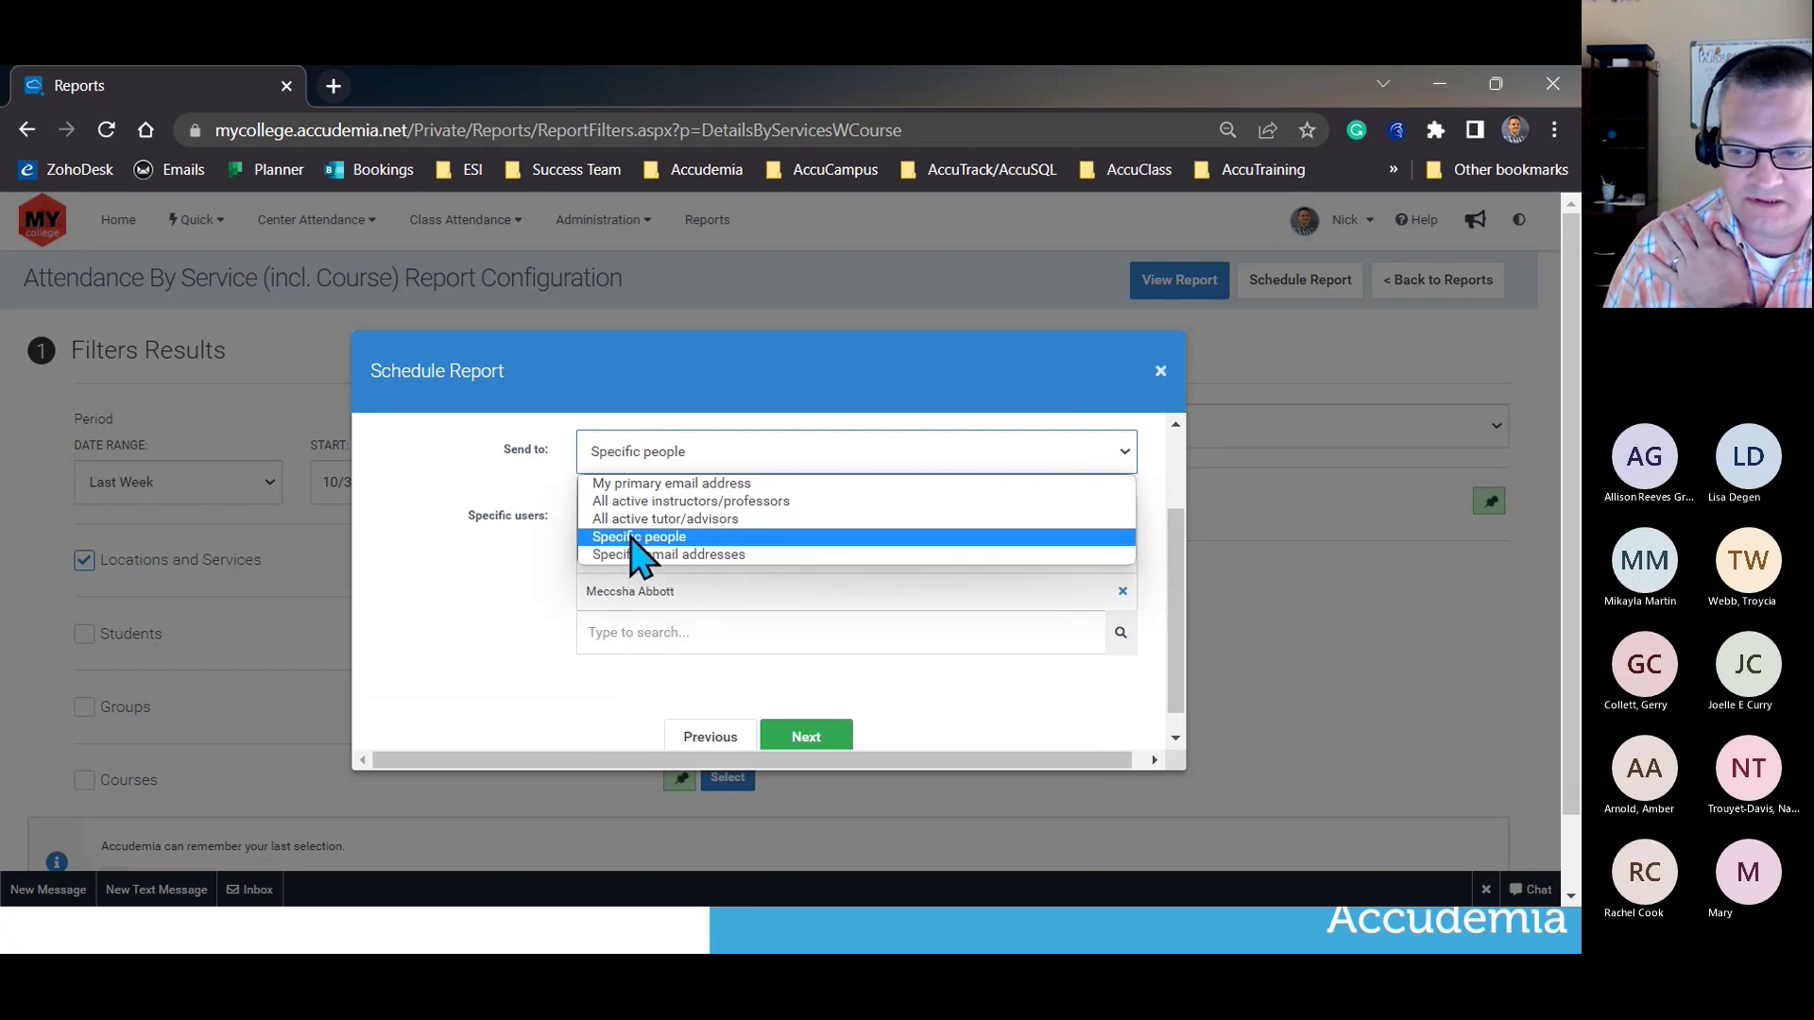
pyautogui.click(543, 619)
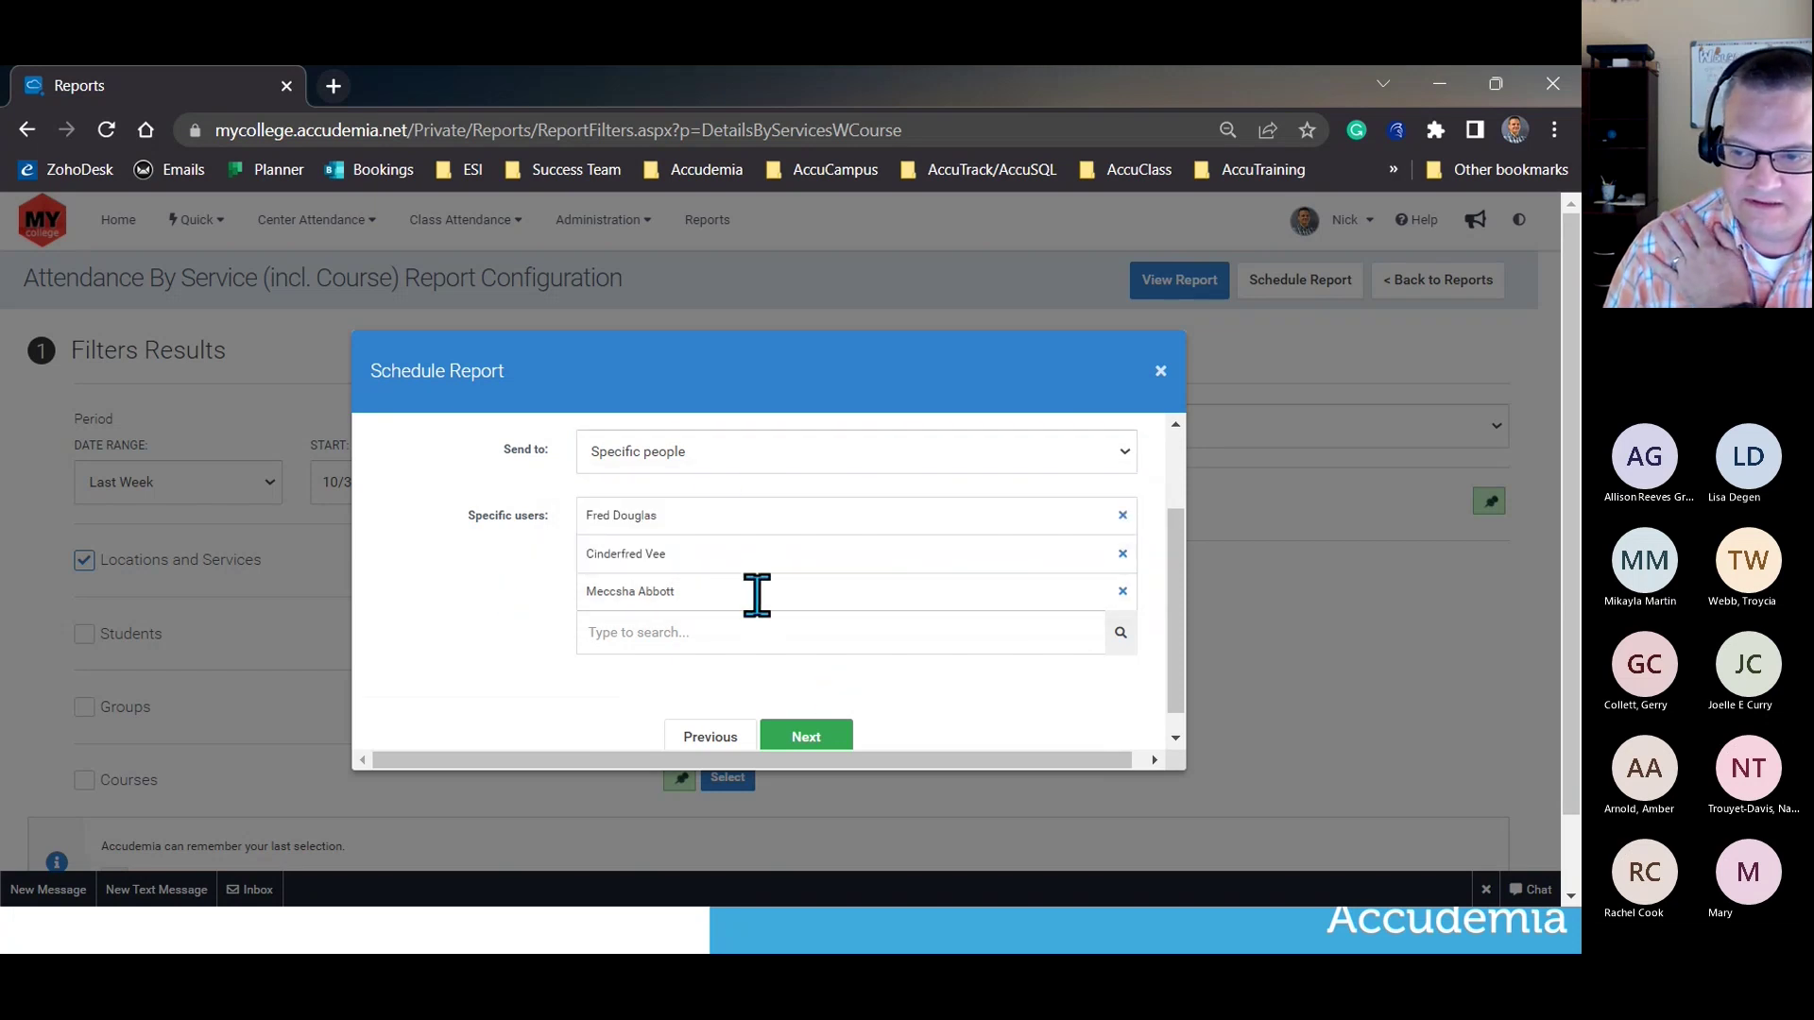
pyautogui.scroll(3, 708, 581)
pyautogui.scroll(-5, 661, 661)
pyautogui.click(809, 716)
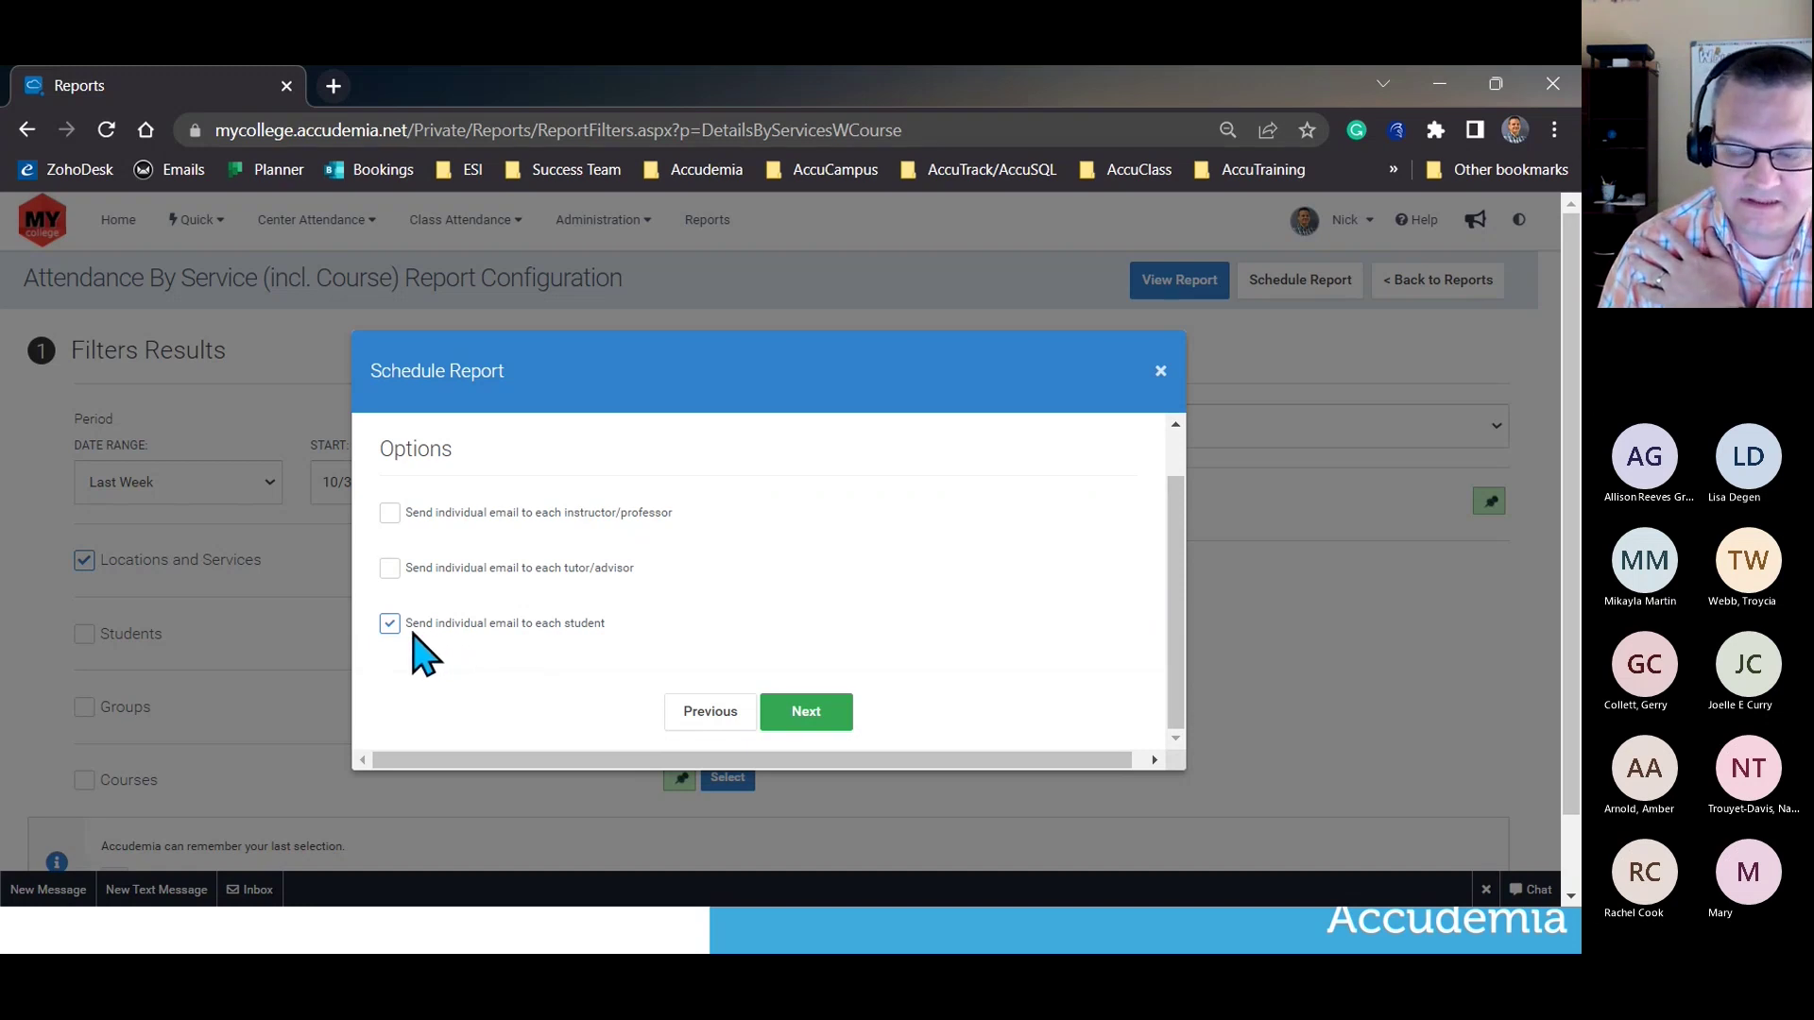
# Have an individual email sent to each student and continue to the review.
pyautogui.scroll(2, 567, 581)
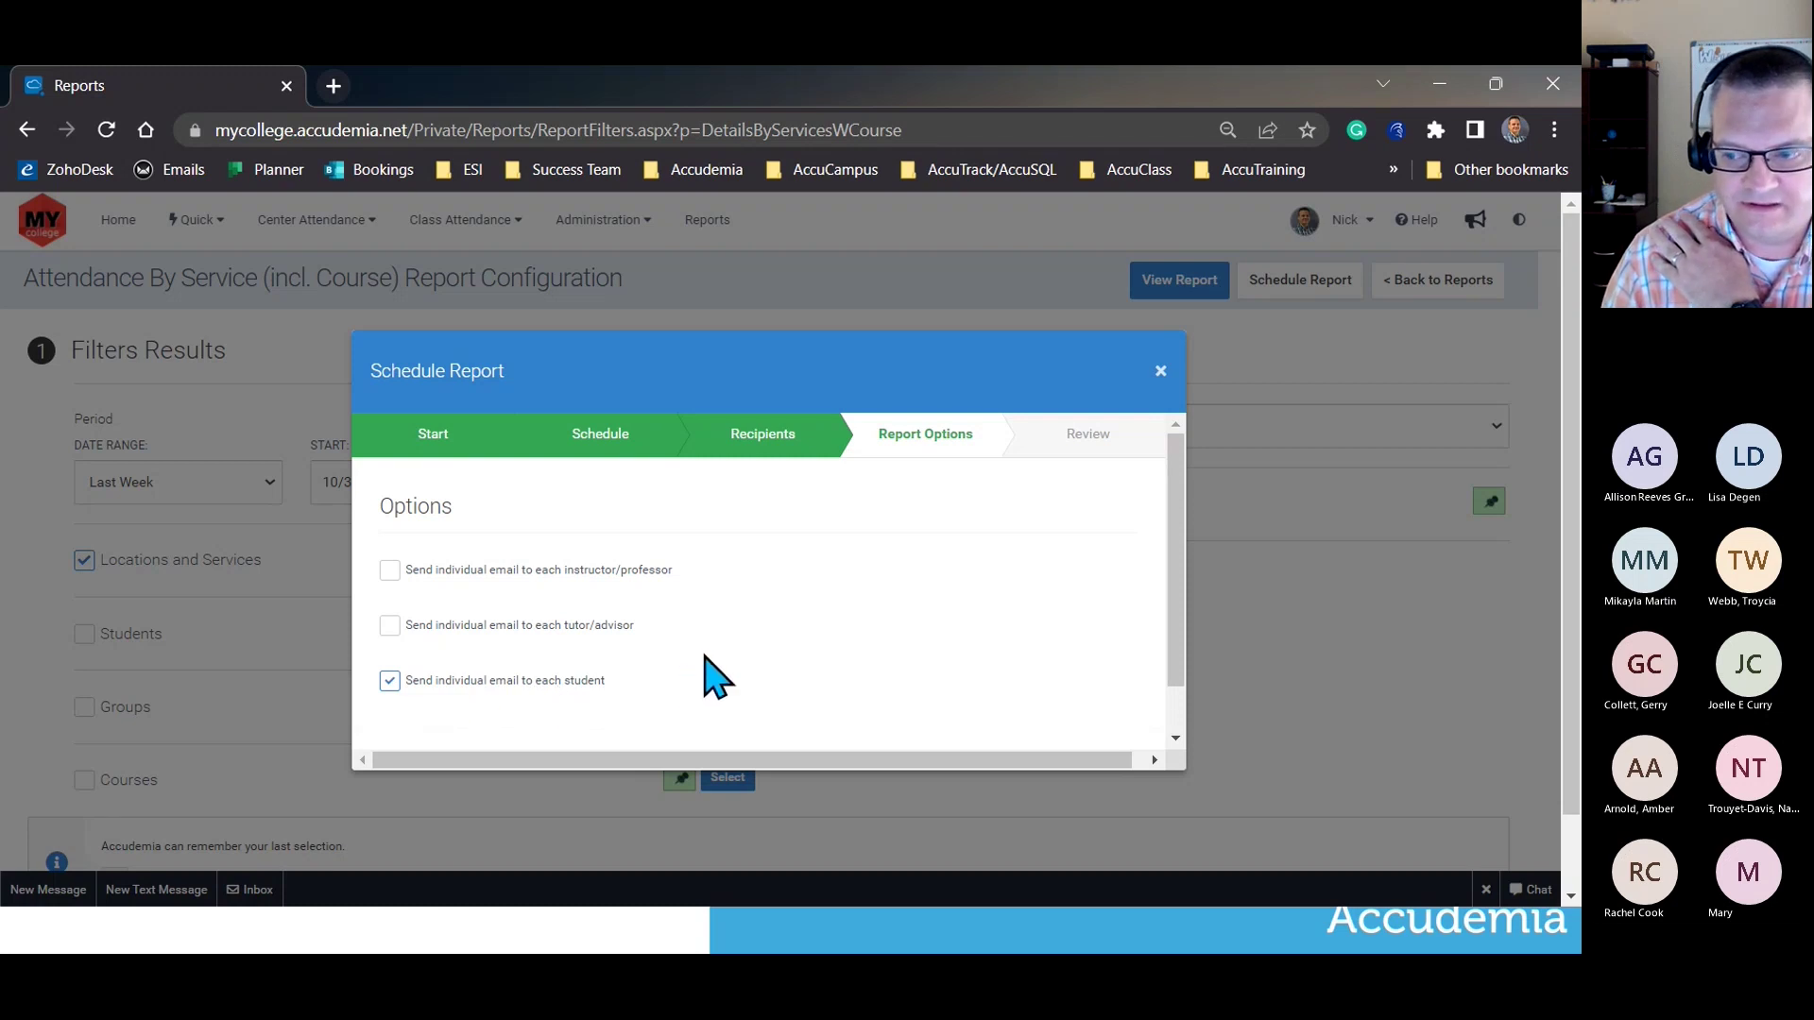
pyautogui.scroll(-1, 711, 673)
pyautogui.click(829, 715)
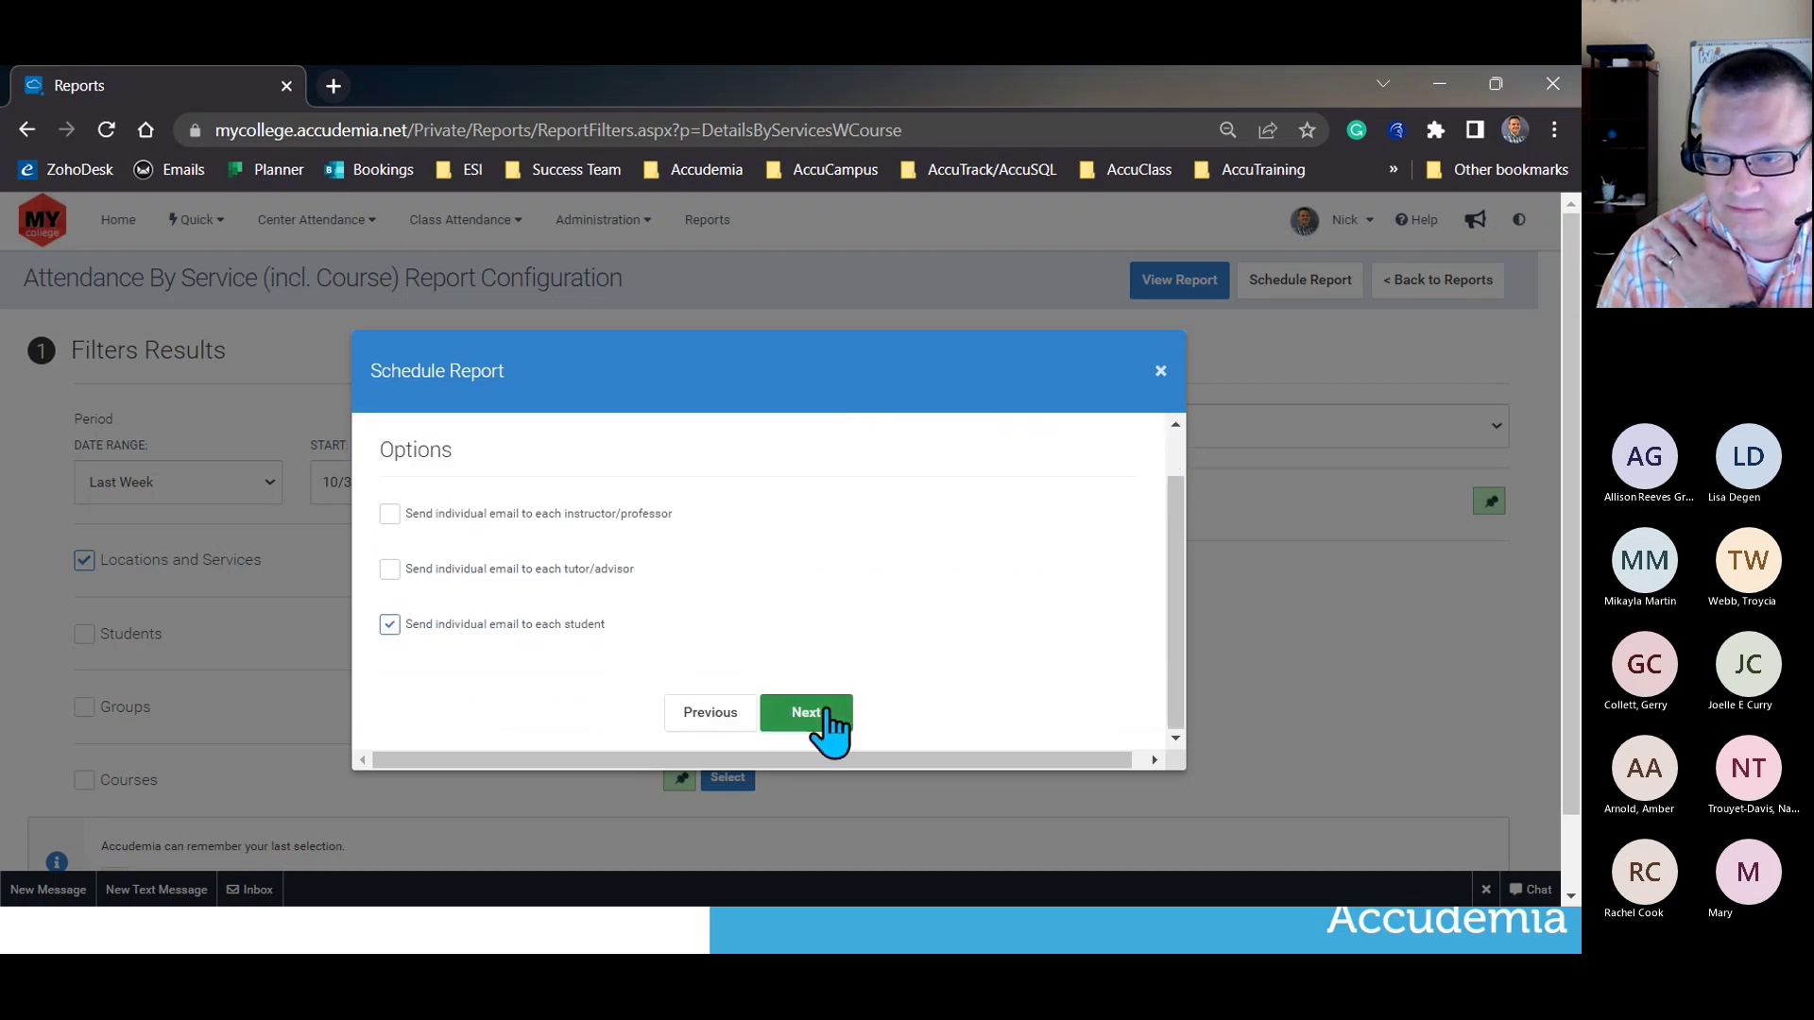
# Check the timing, recipients, period and email details in the schedule summary, finish scheduling the report and dismiss the confirmation.
pyautogui.moveTo(916, 636); pyautogui.dragTo(369, 468)
pyautogui.click(890, 627)
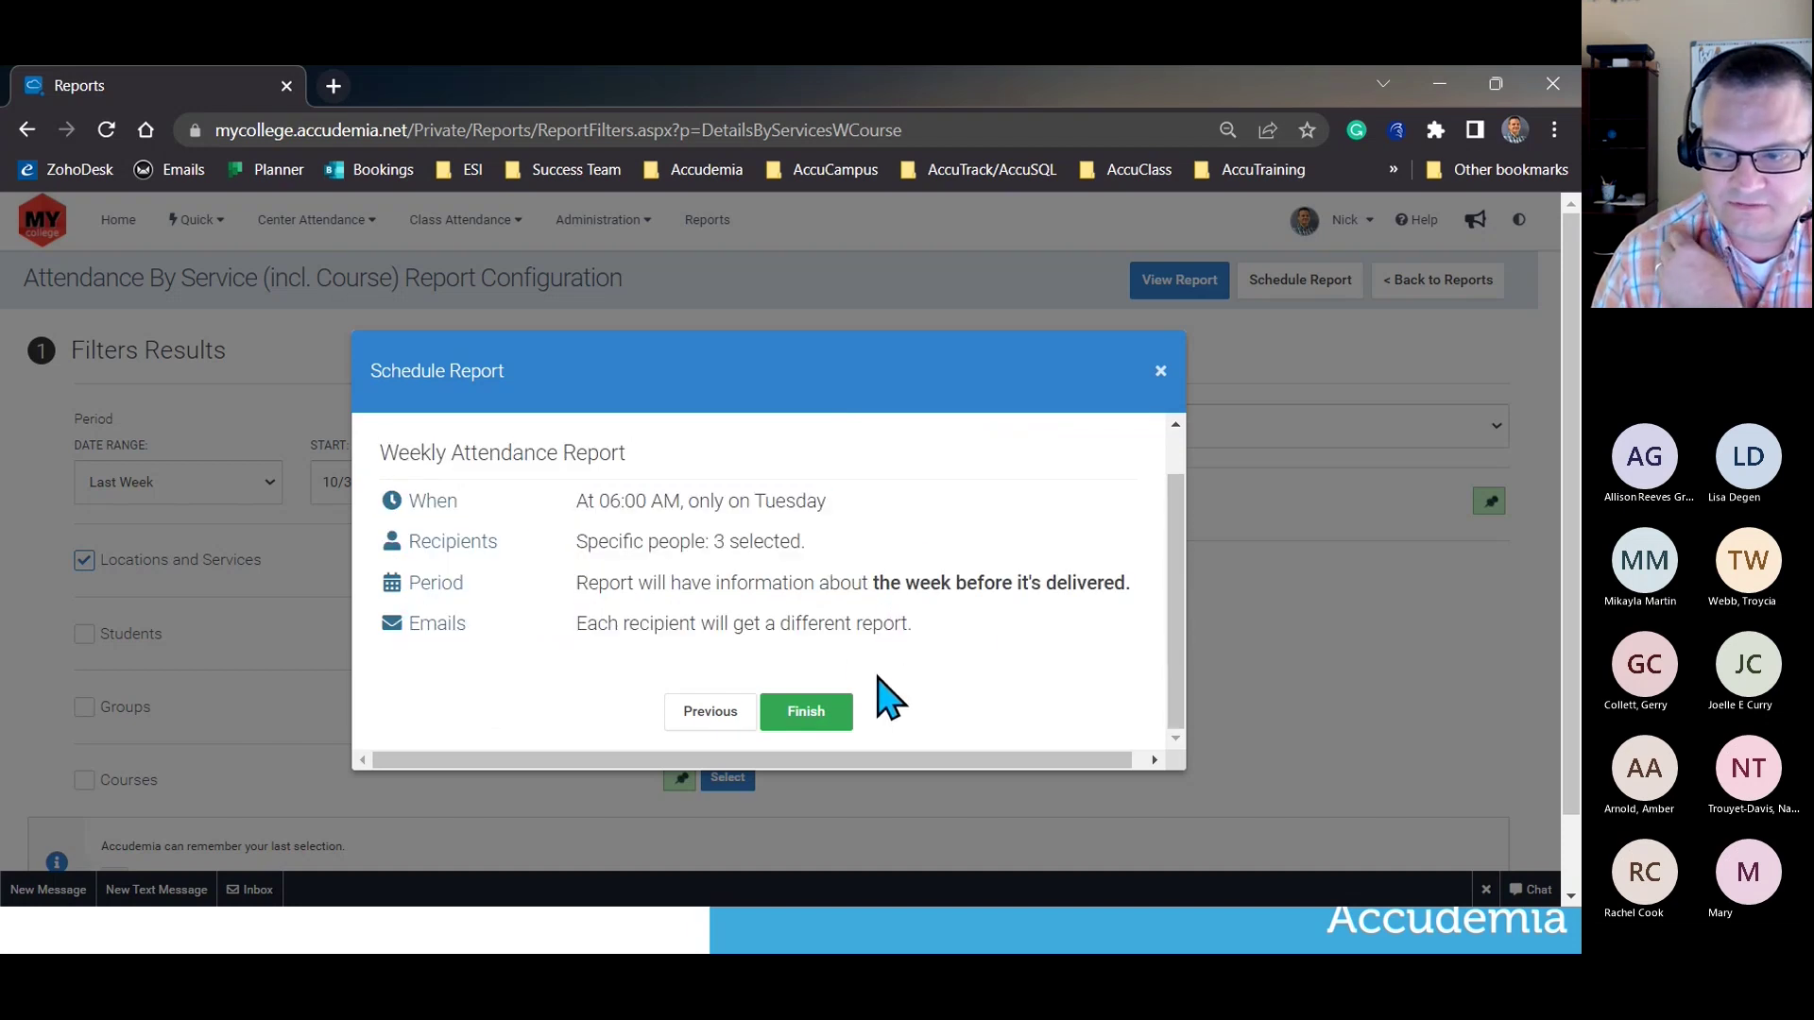
pyautogui.moveTo(907, 620); pyautogui.dragTo(579, 661)
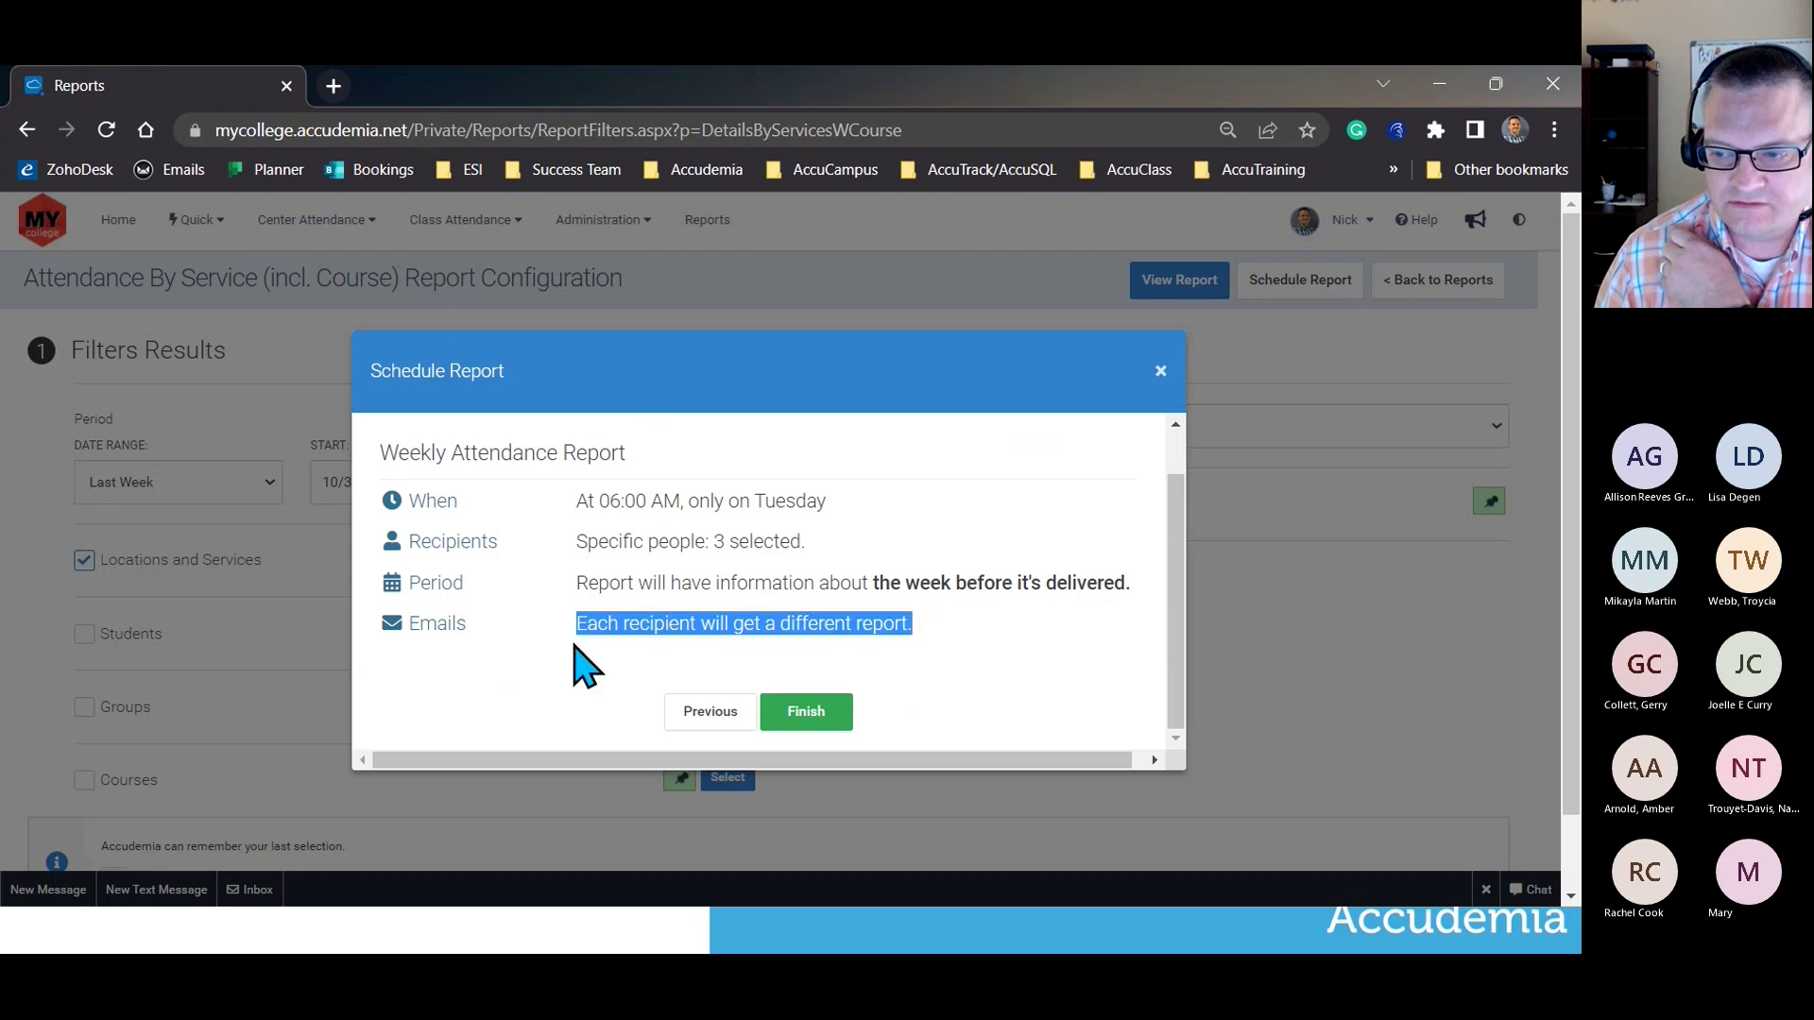
pyautogui.moveTo(1125, 583); pyautogui.dragTo(576, 583)
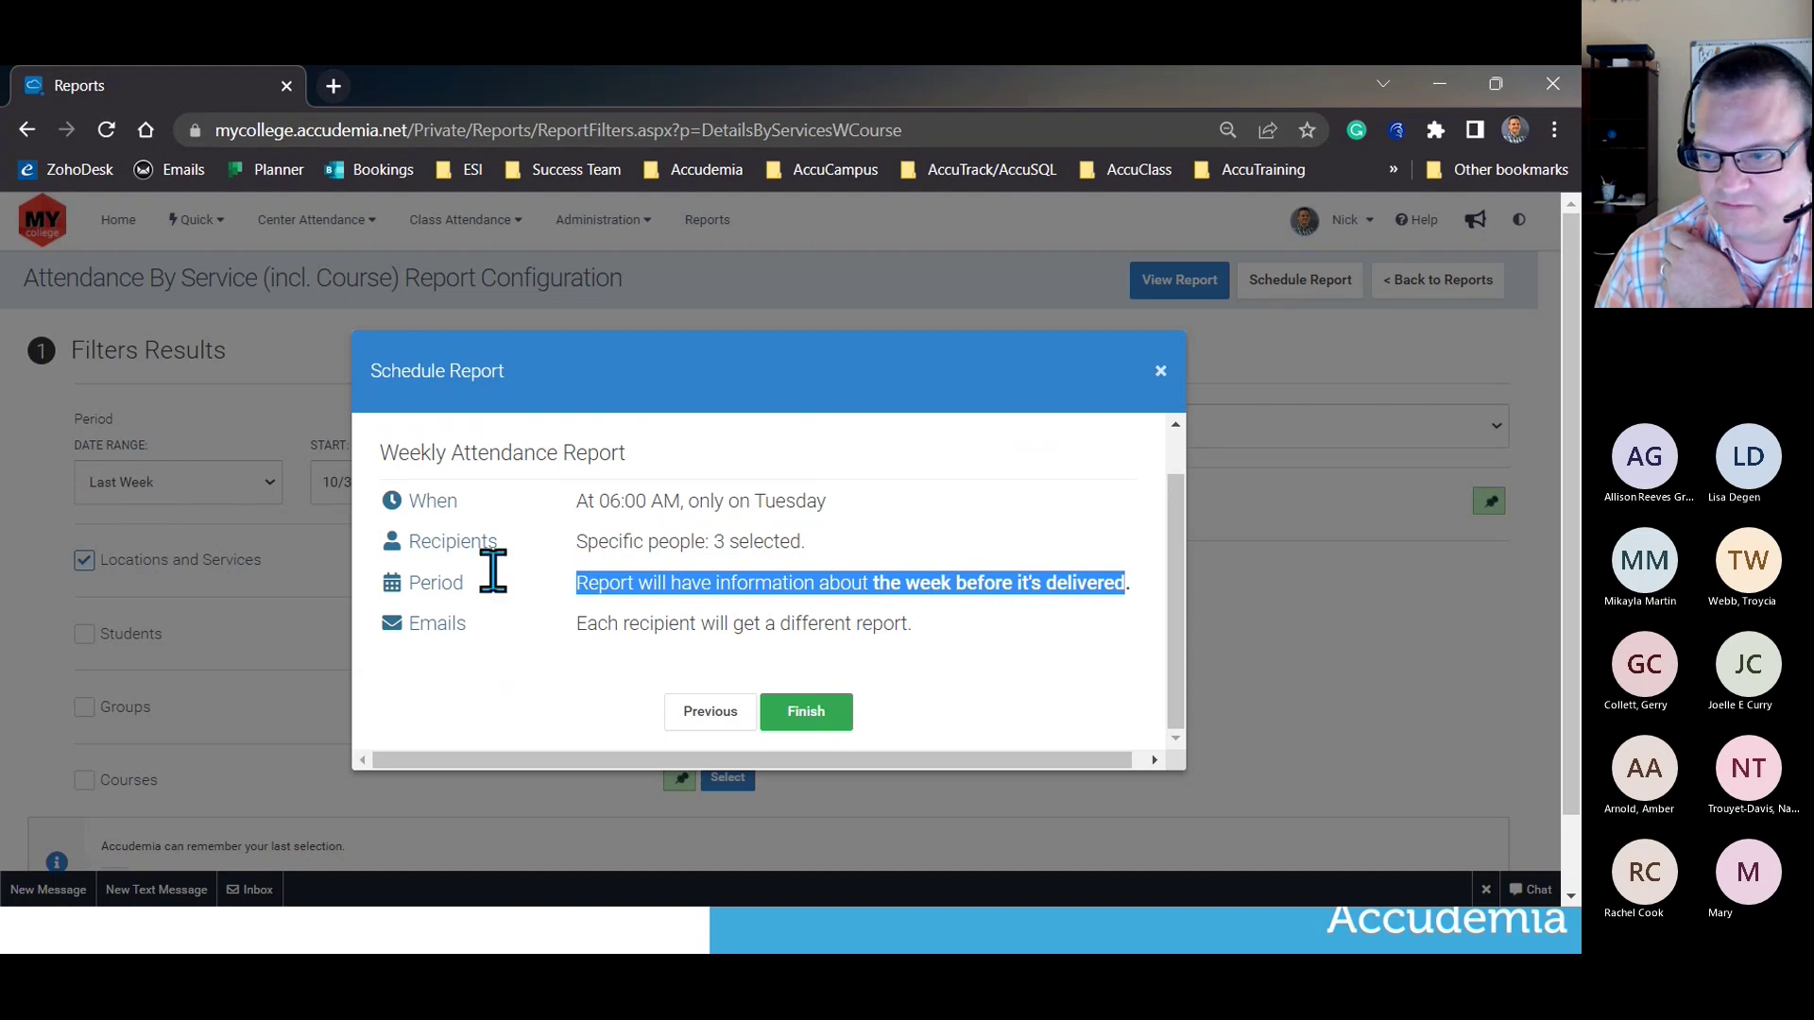
pyautogui.click(679, 543)
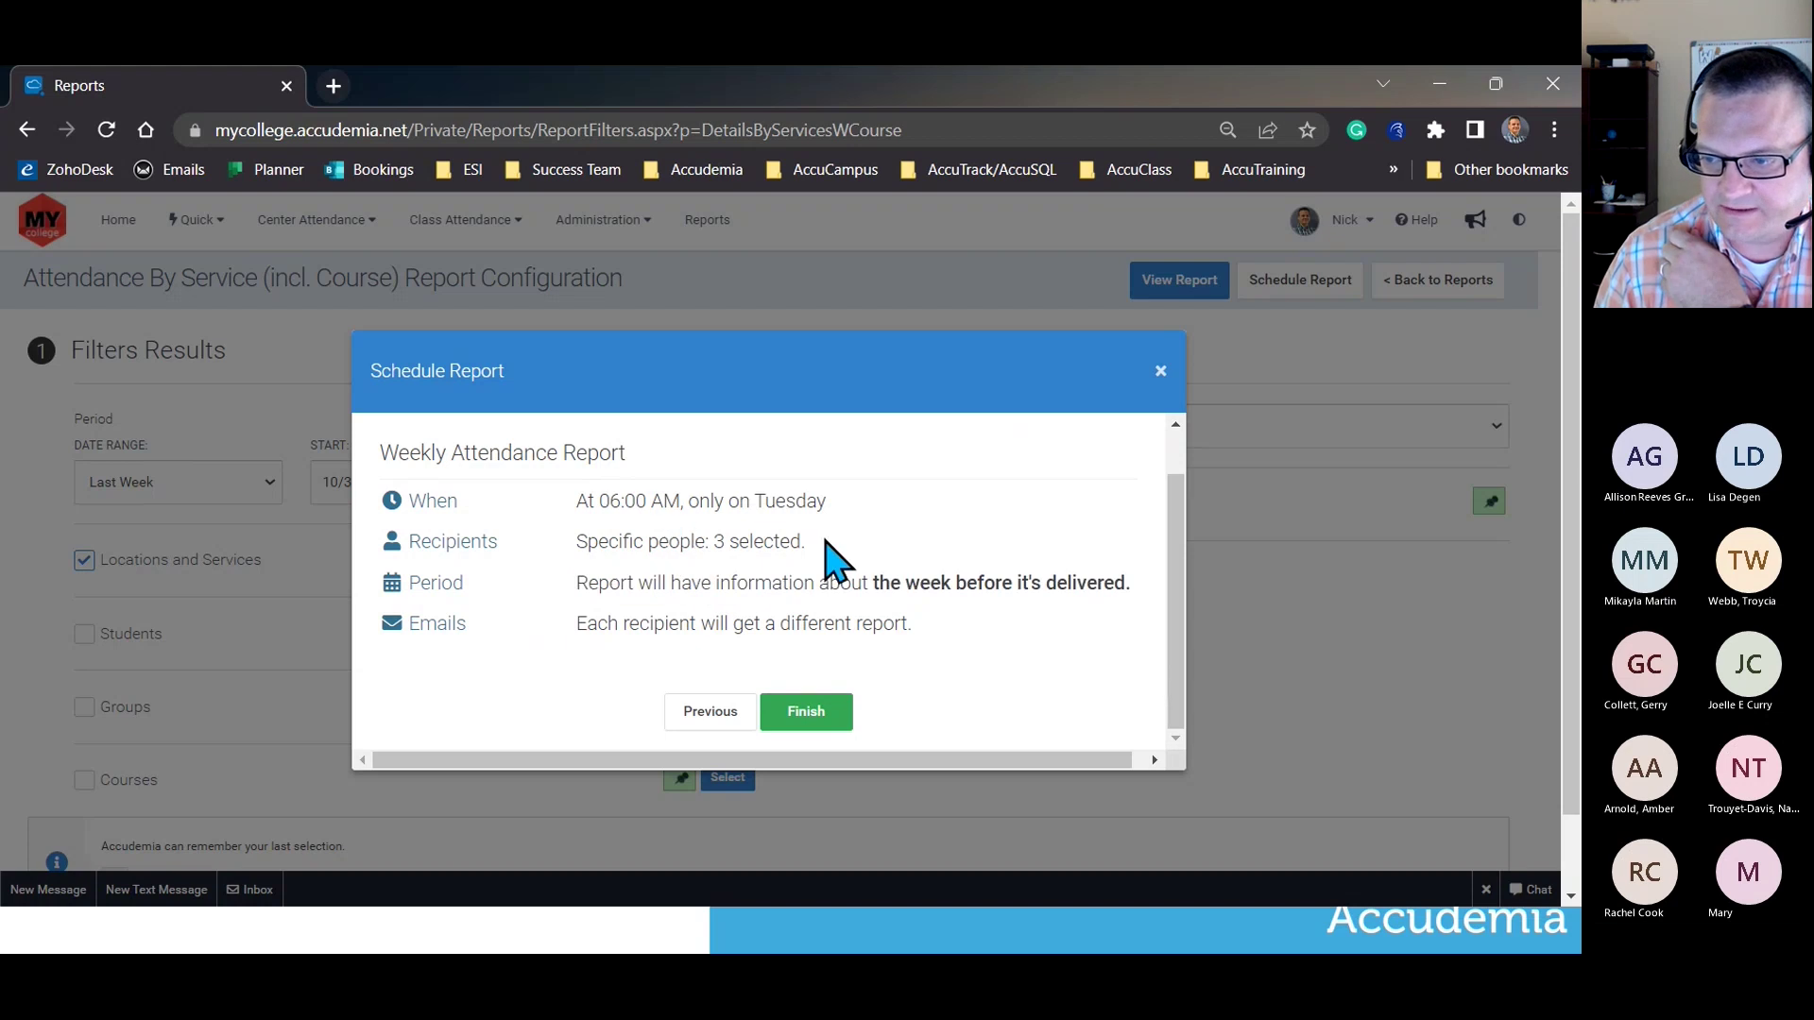
pyautogui.moveTo(818, 501); pyautogui.dragTo(578, 504)
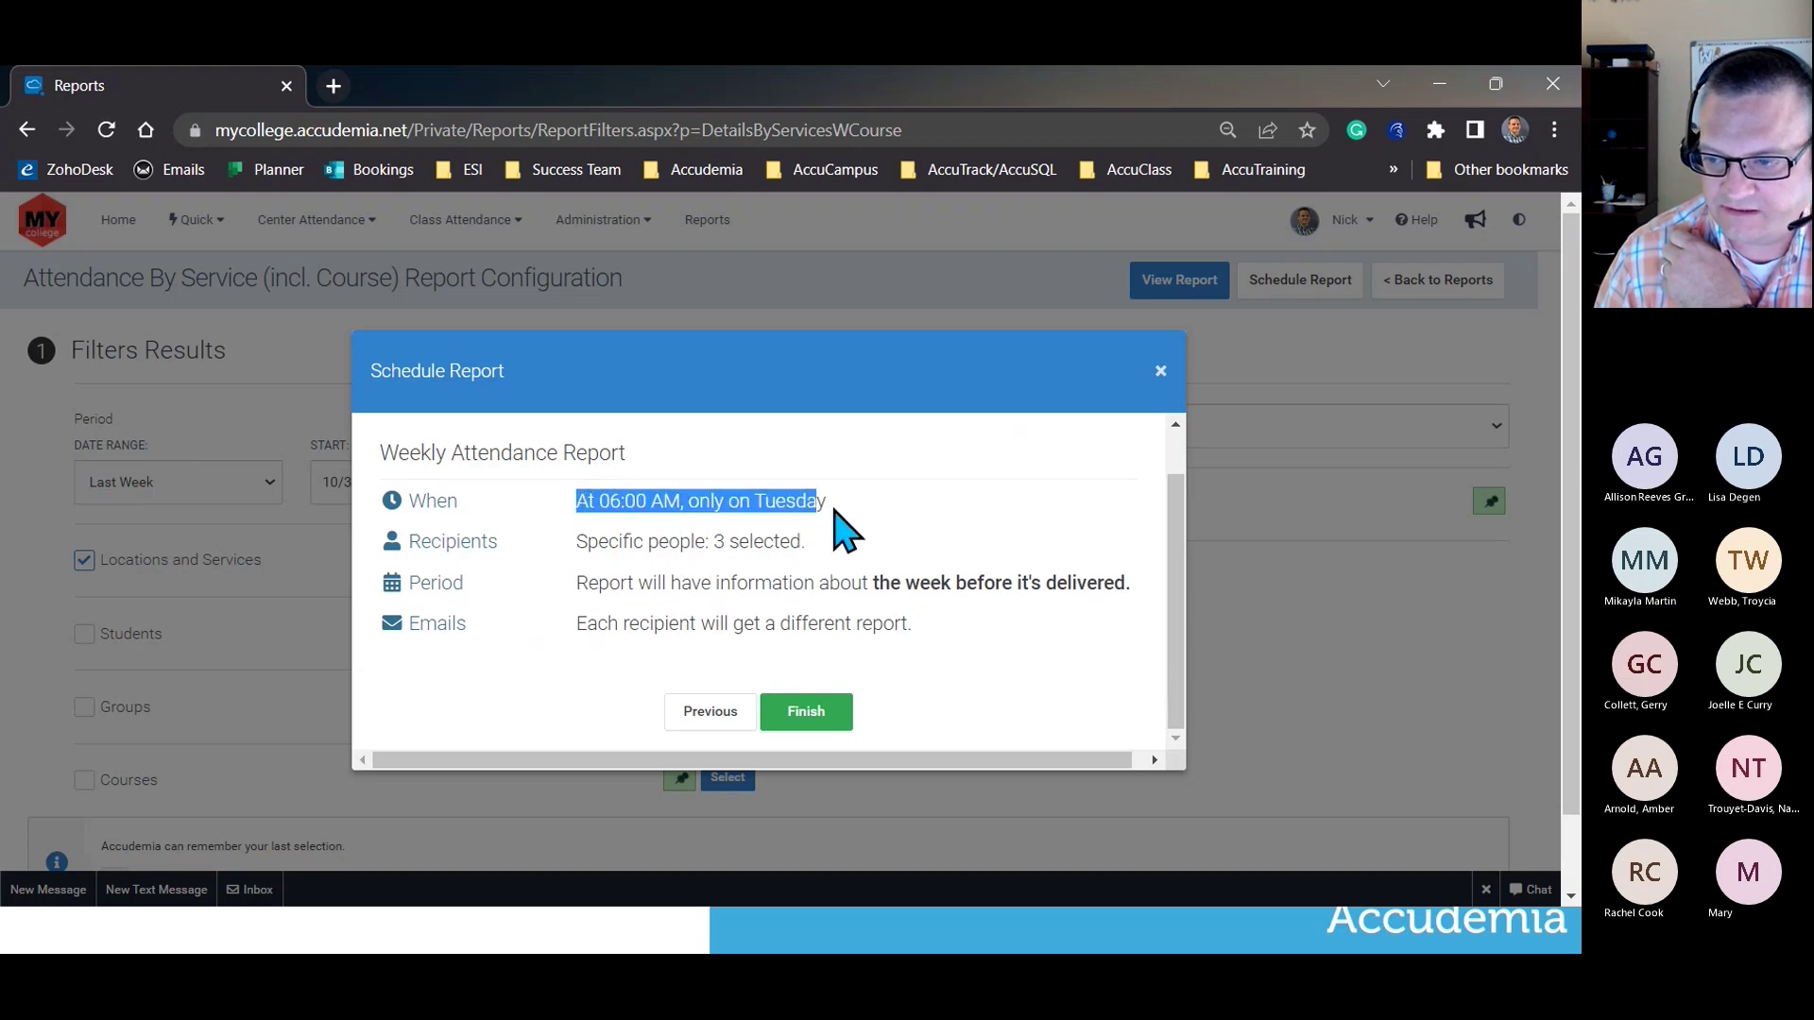
pyautogui.moveTo(805, 541); pyautogui.dragTo(578, 541)
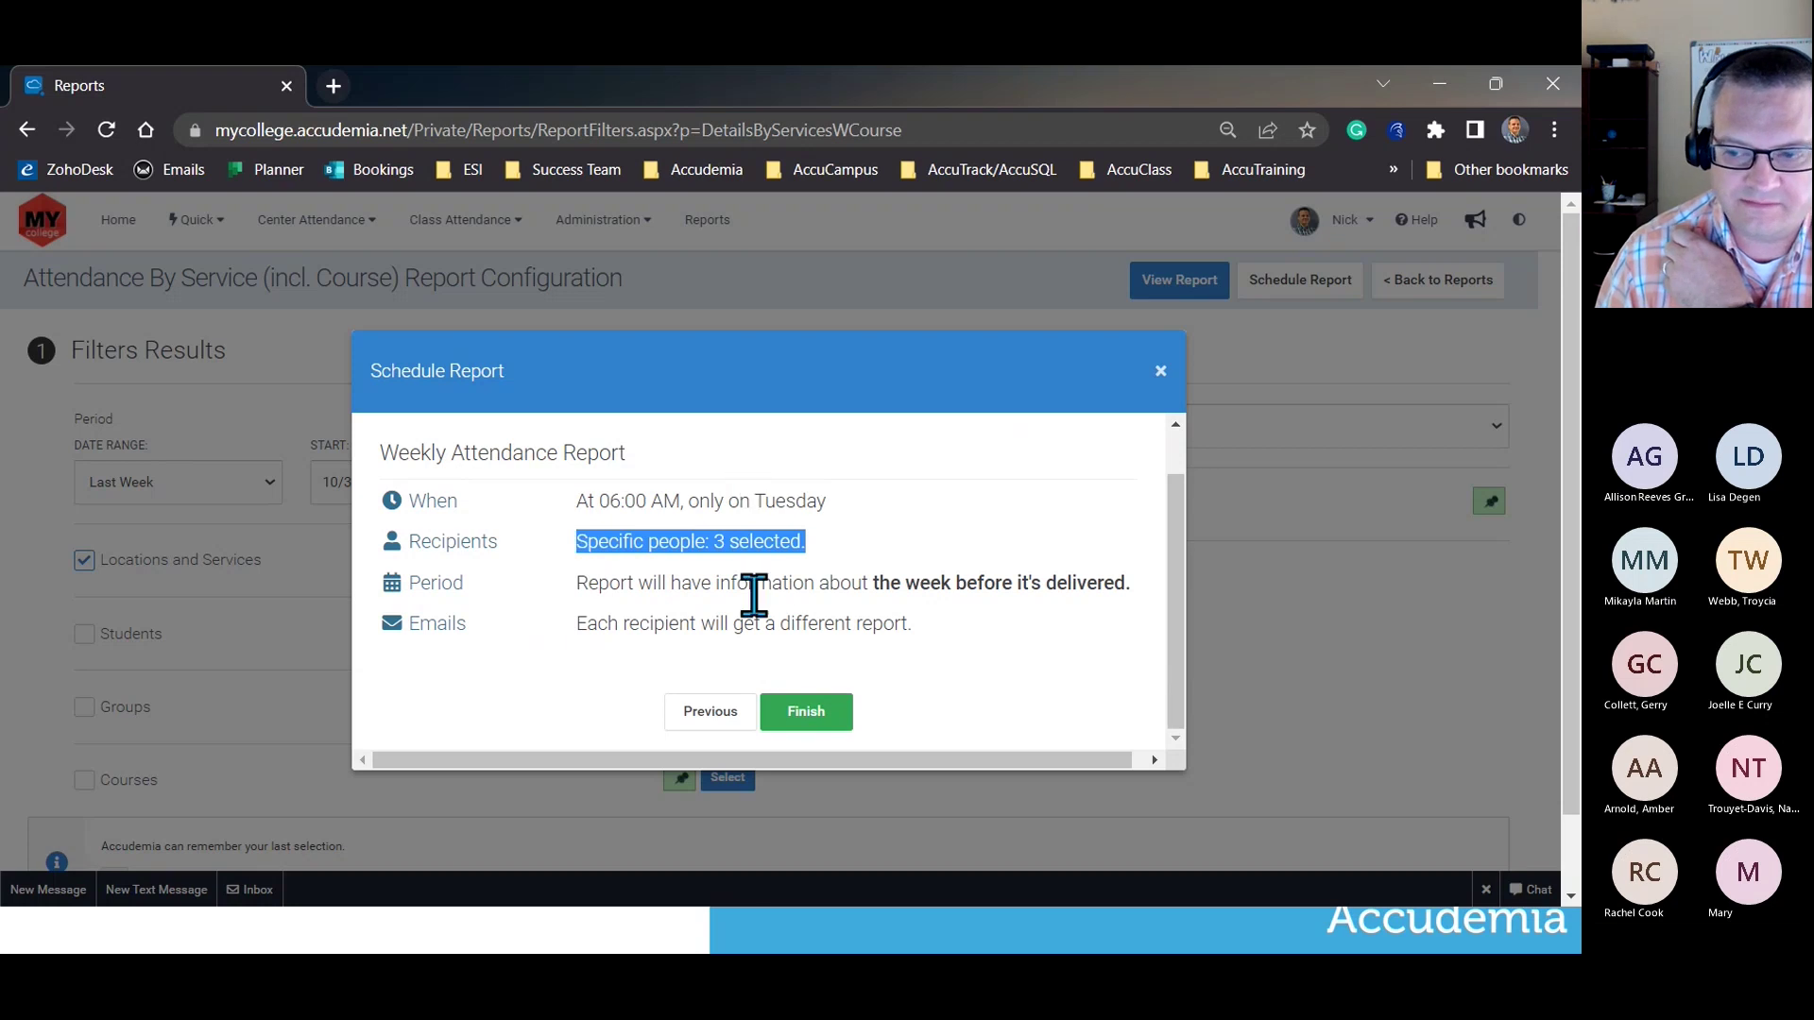
pyautogui.click(839, 711)
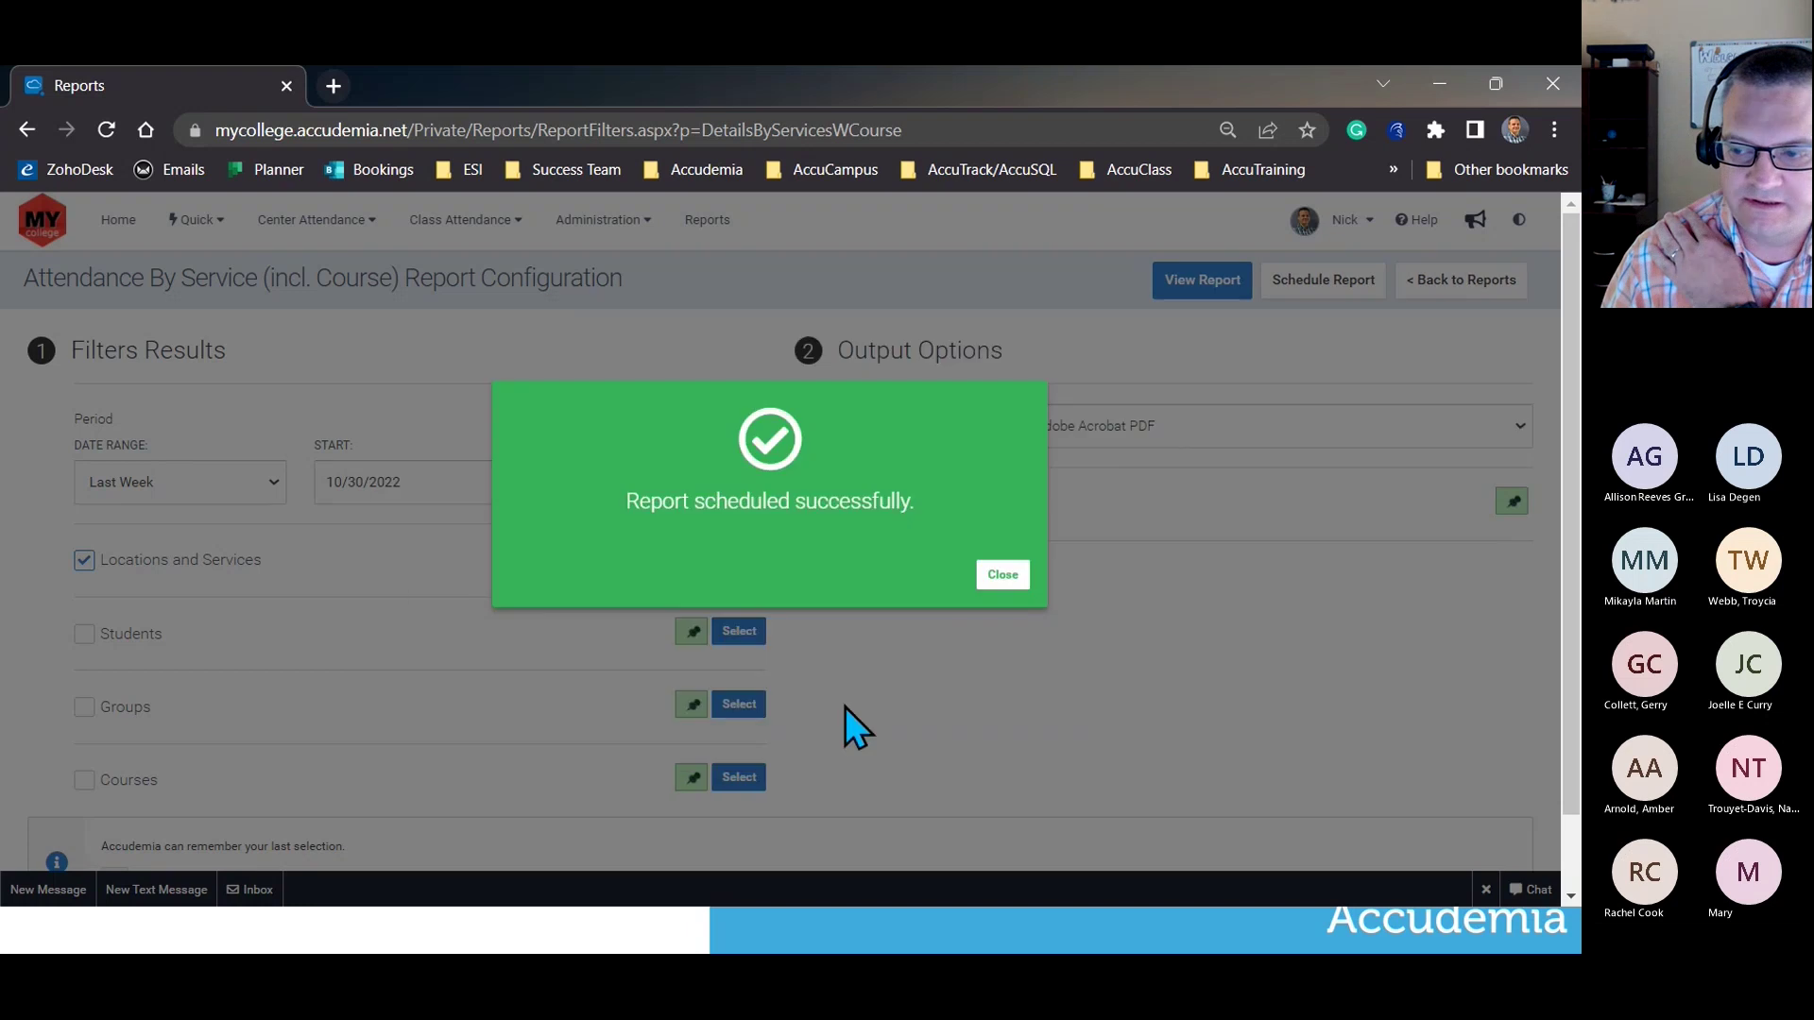
pyautogui.click(1003, 633)
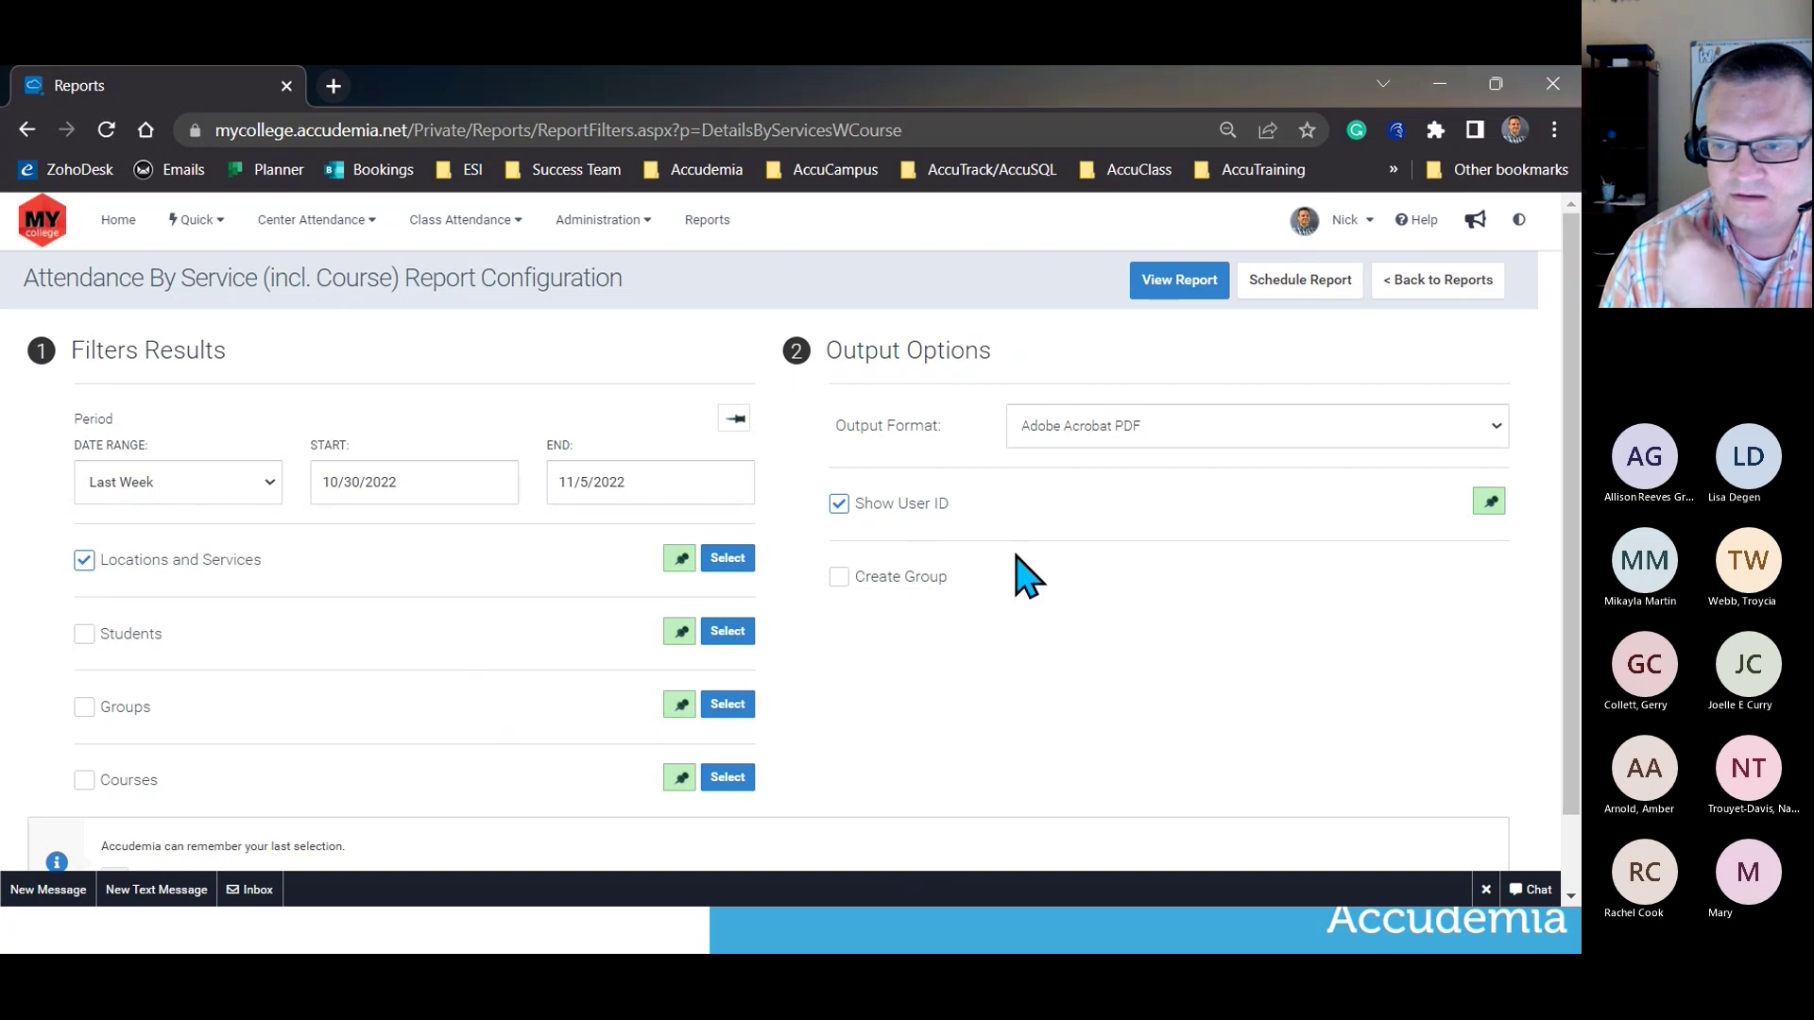
# Open the Email Templates settings from the Control Panel's Web Site Settings.
pyautogui.click(629, 228)
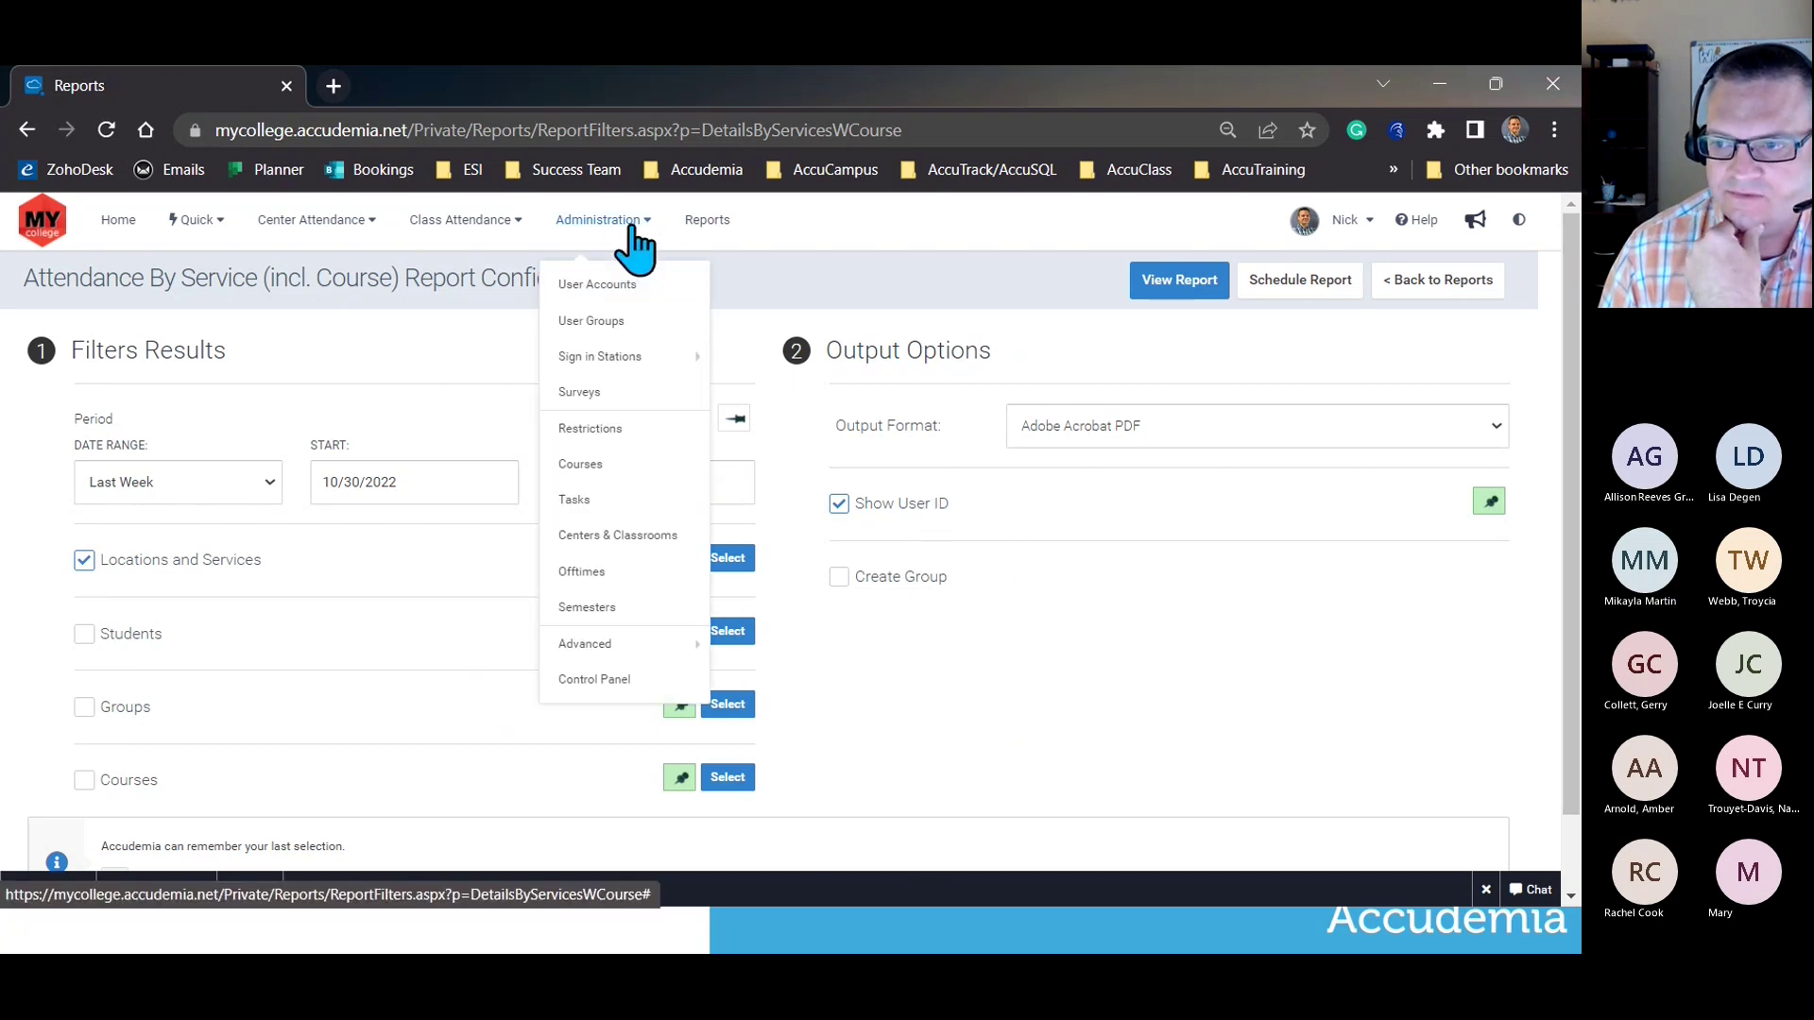
pyautogui.click(633, 688)
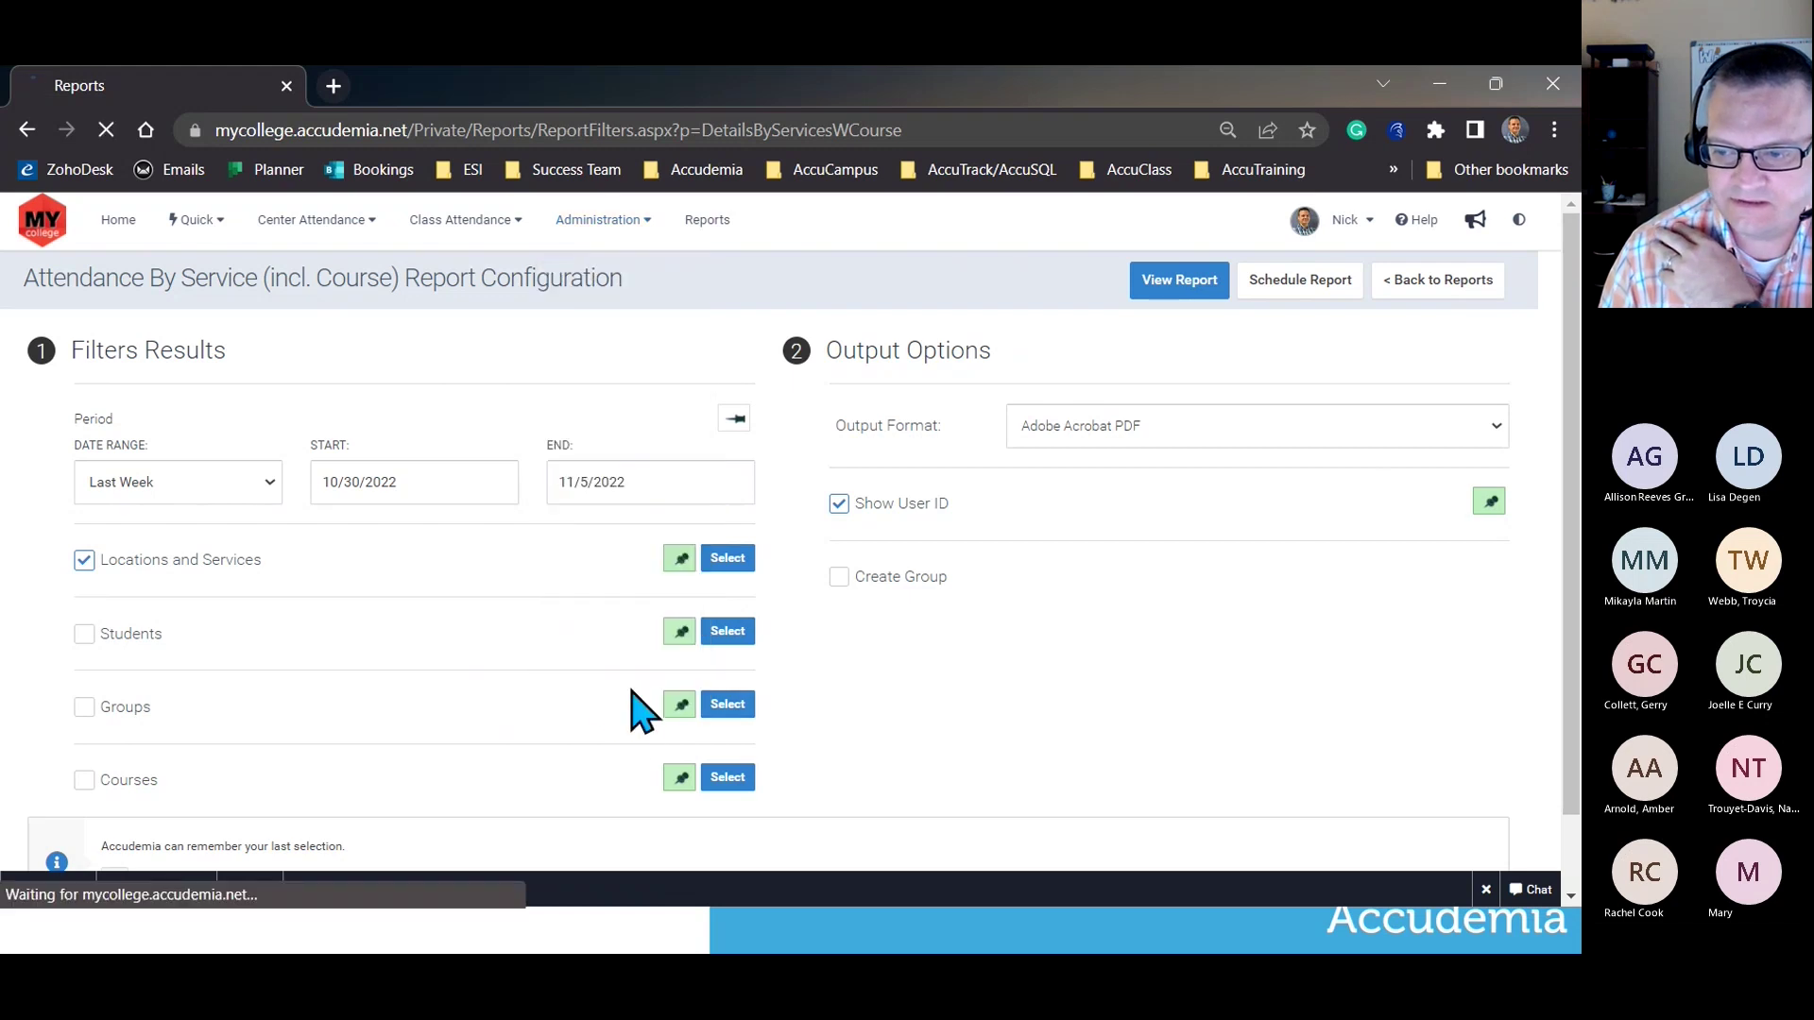
pyautogui.scroll(-3, 446, 567)
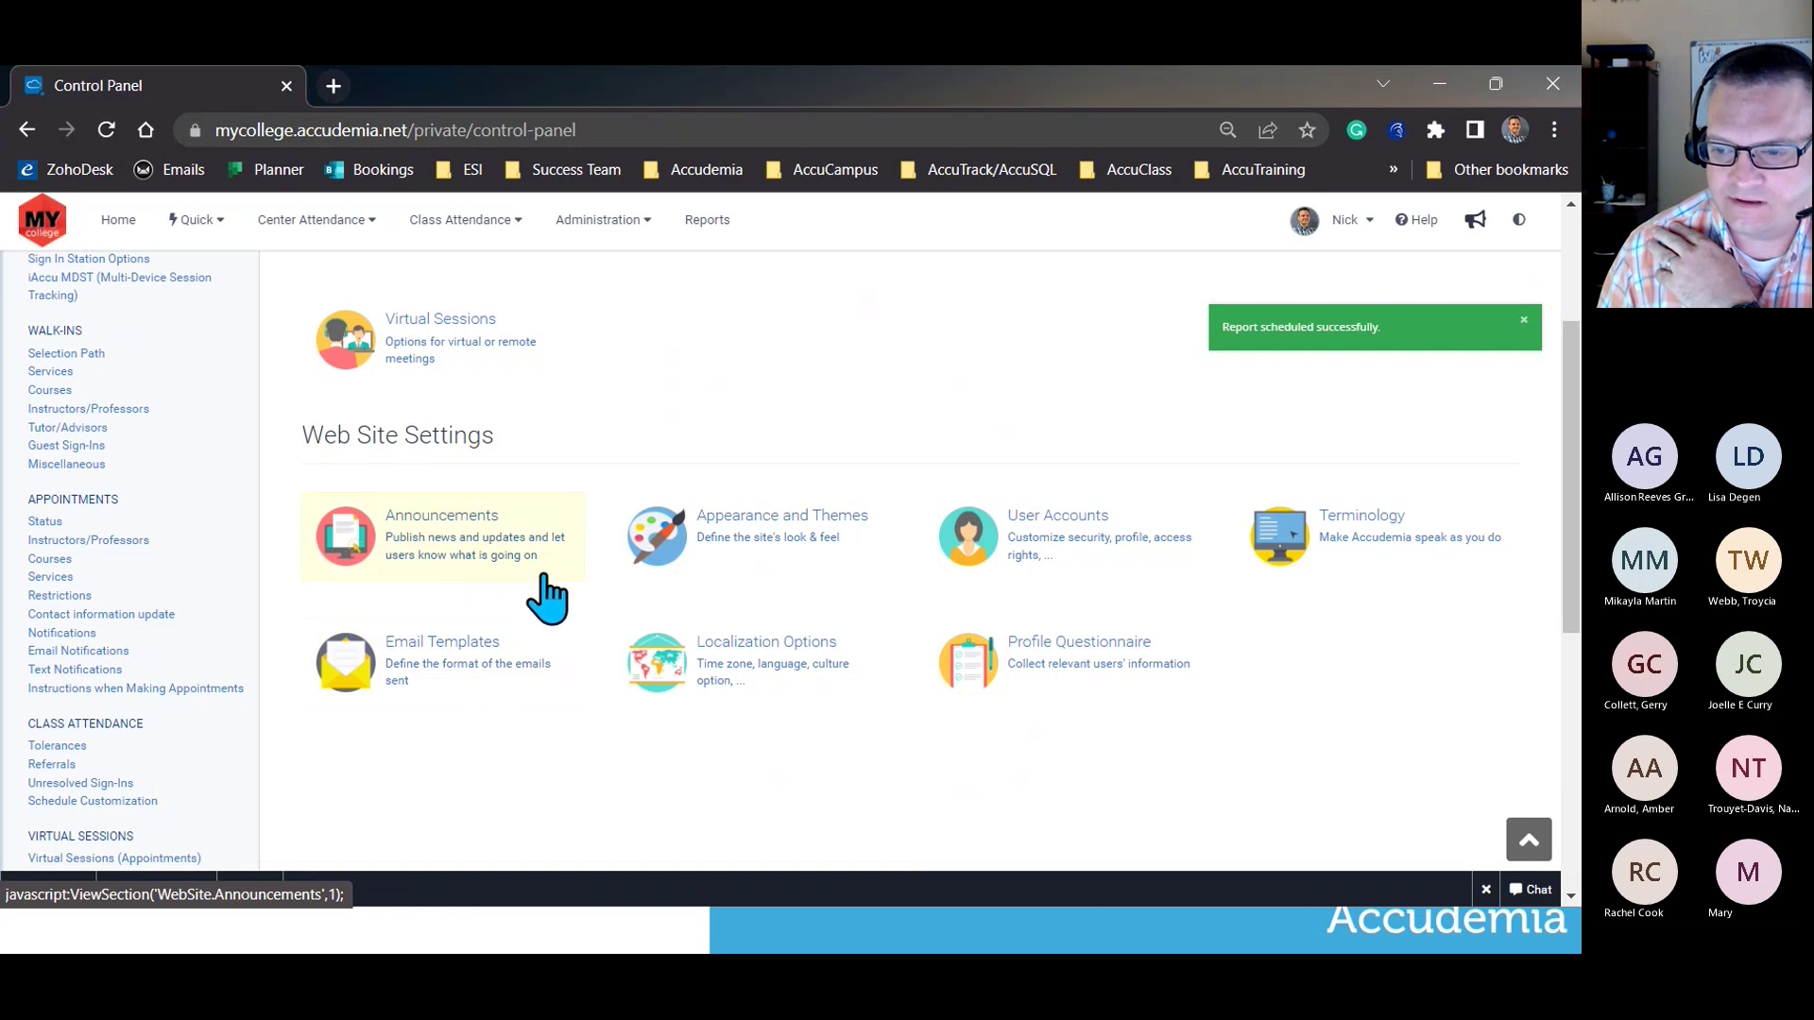
pyautogui.click(478, 660)
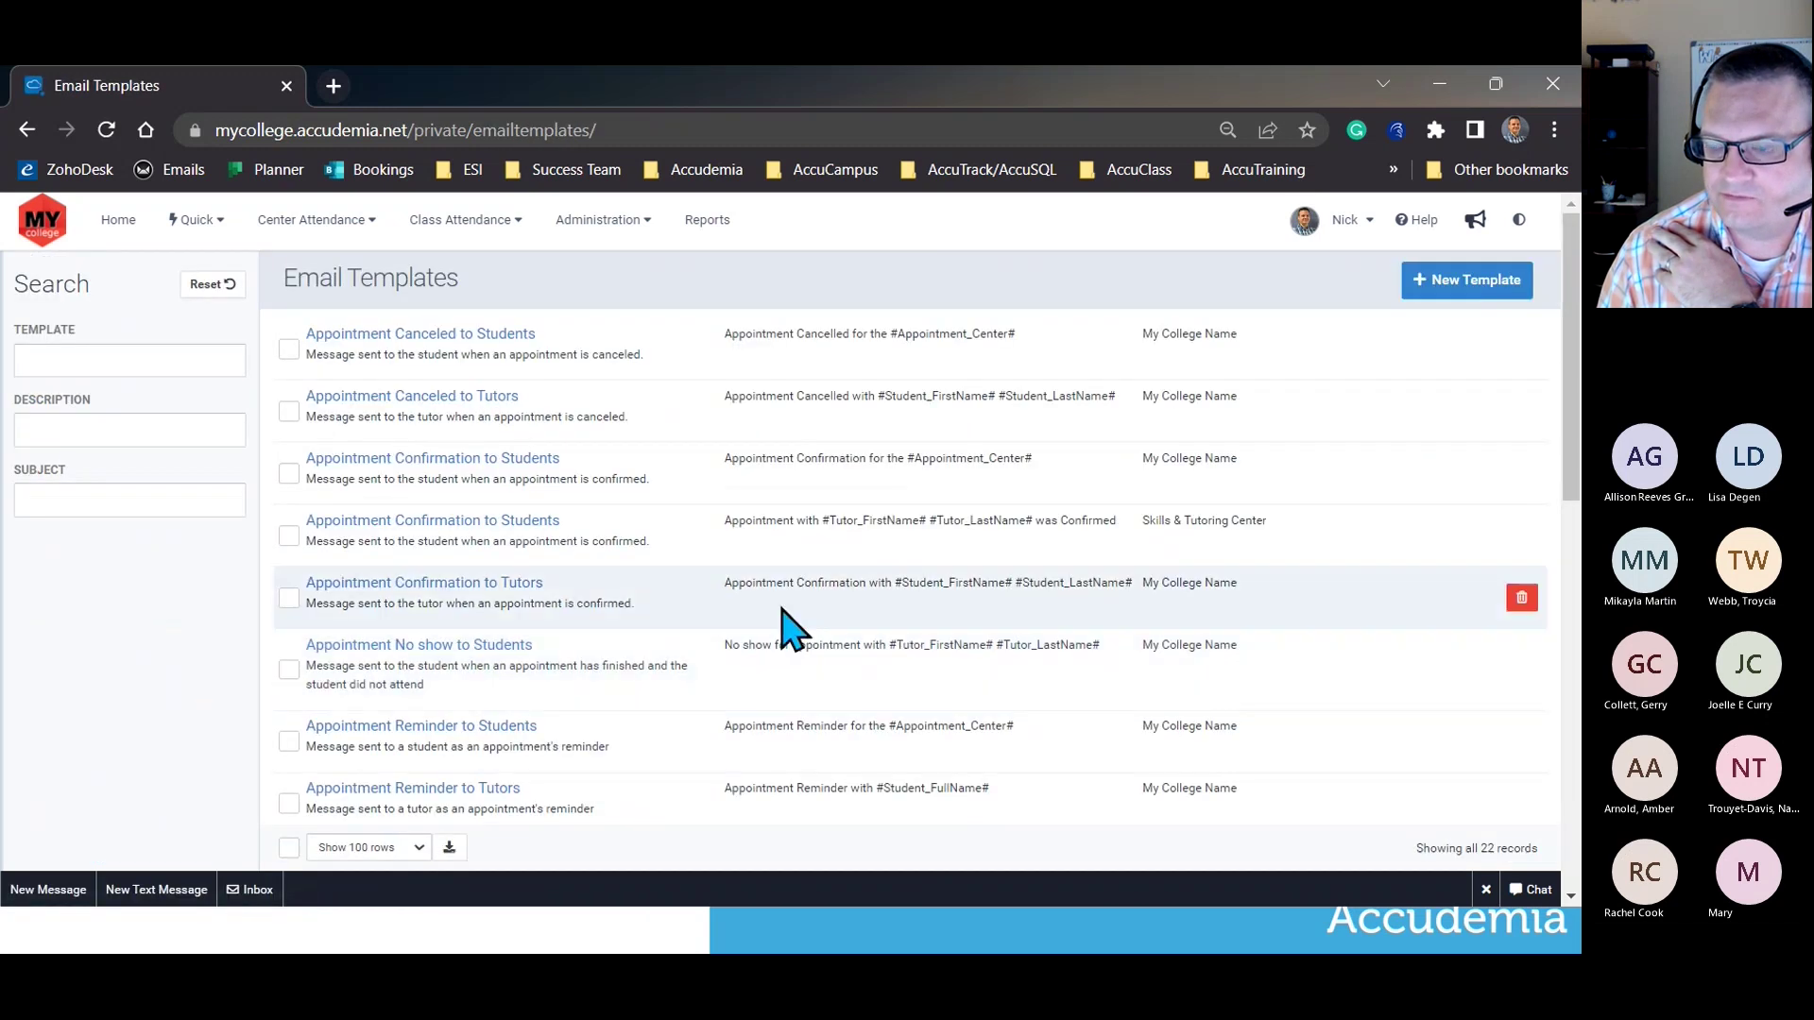
# Start a new email template, look through the available template types including Share Report, and cancel without creating one.
pyautogui.click(1475, 284)
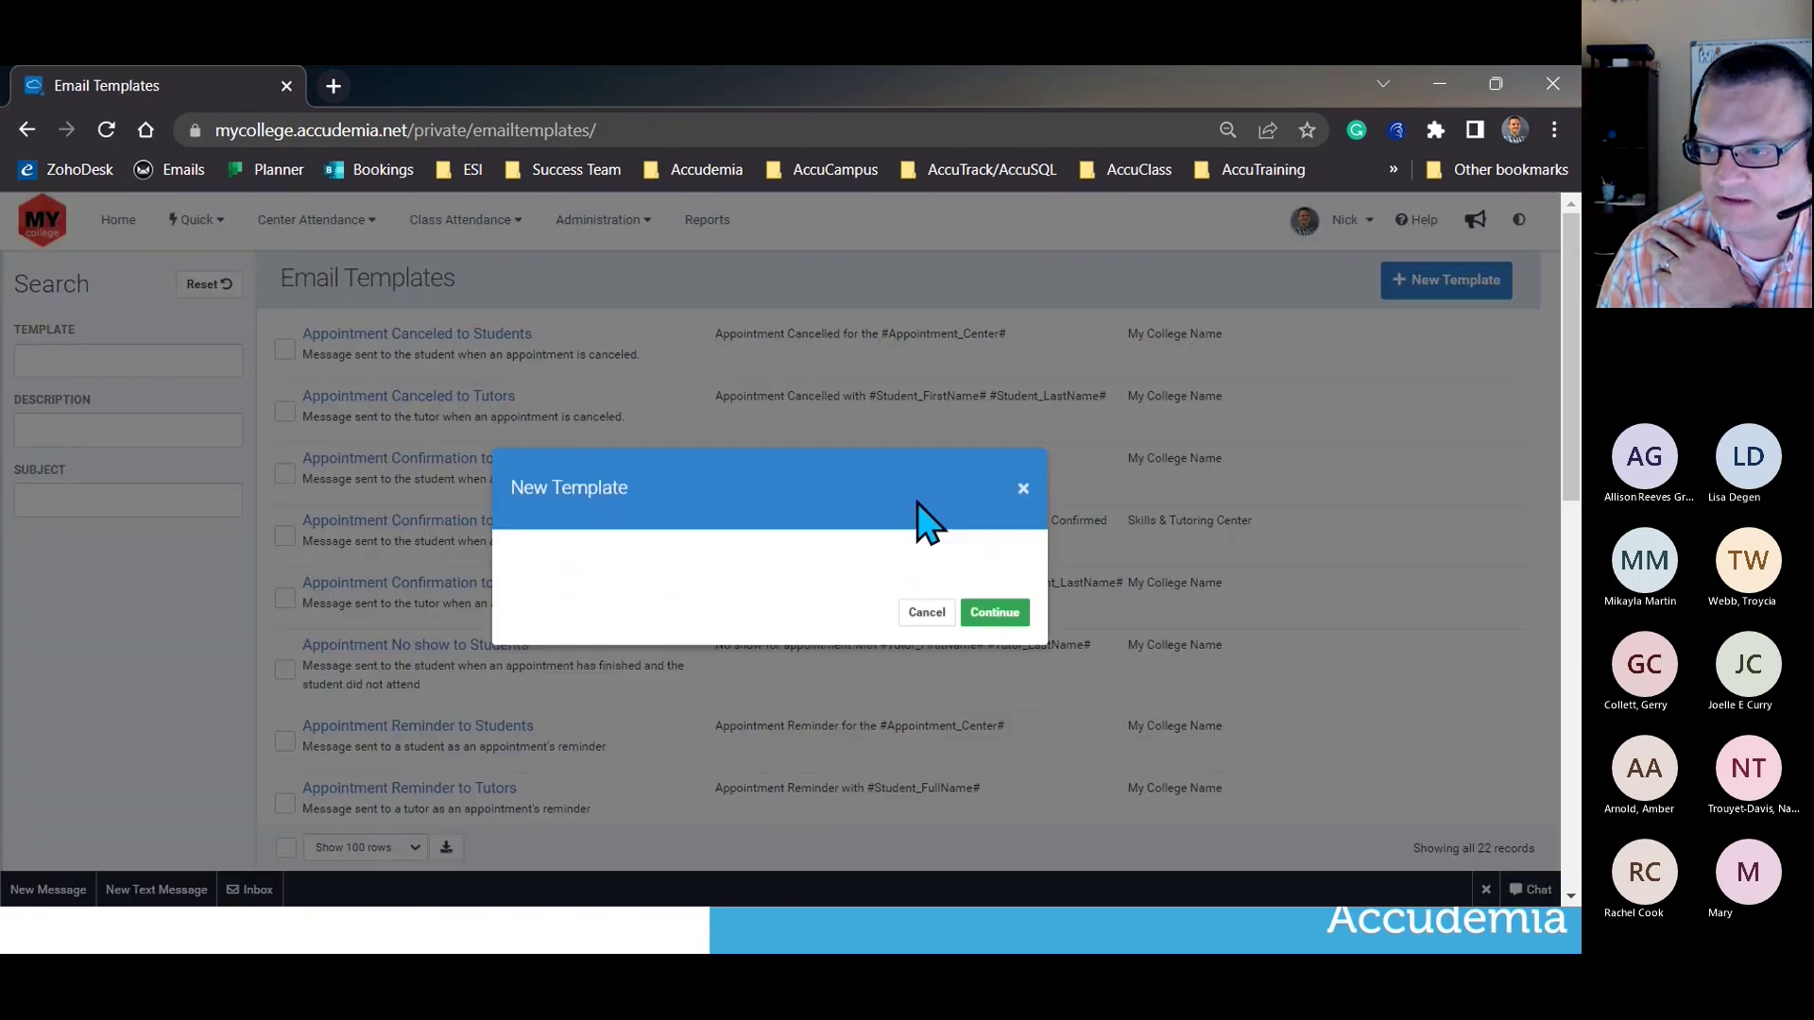
pyautogui.click(981, 557)
pyautogui.moveTo(1022, 405); pyautogui.dragTo(1037, 526)
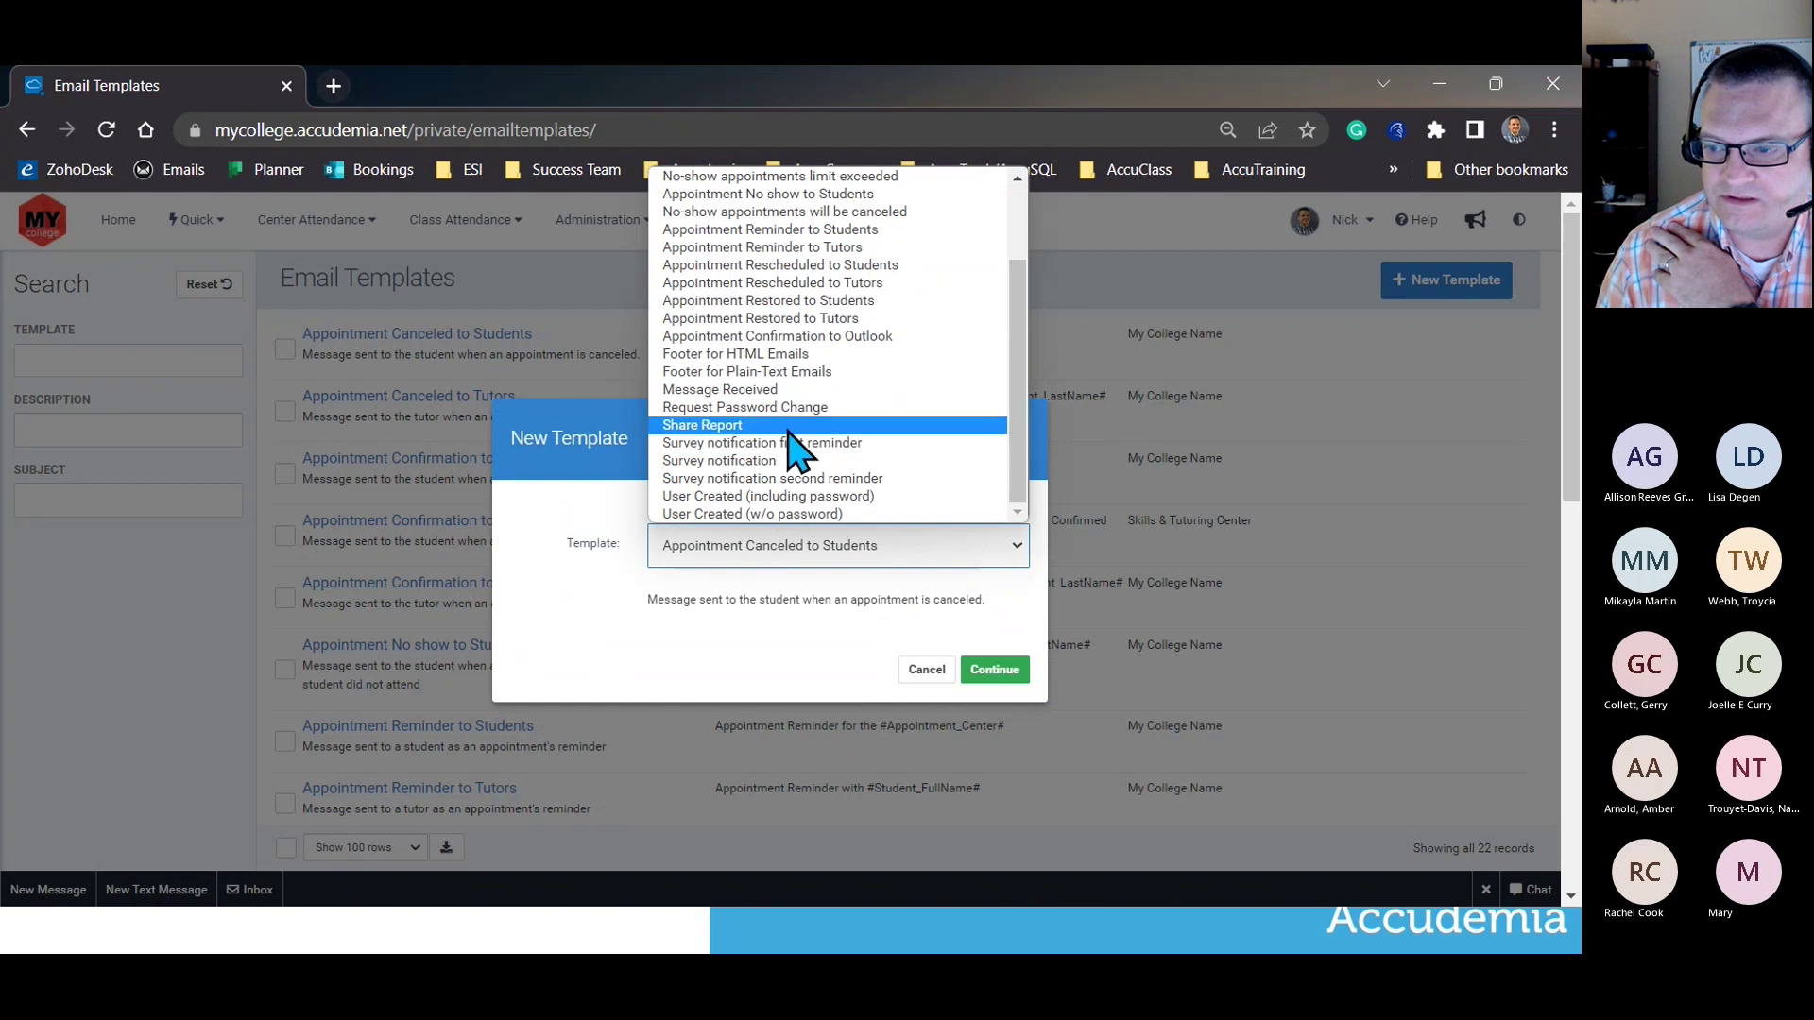
pyautogui.scroll(2, 855, 363)
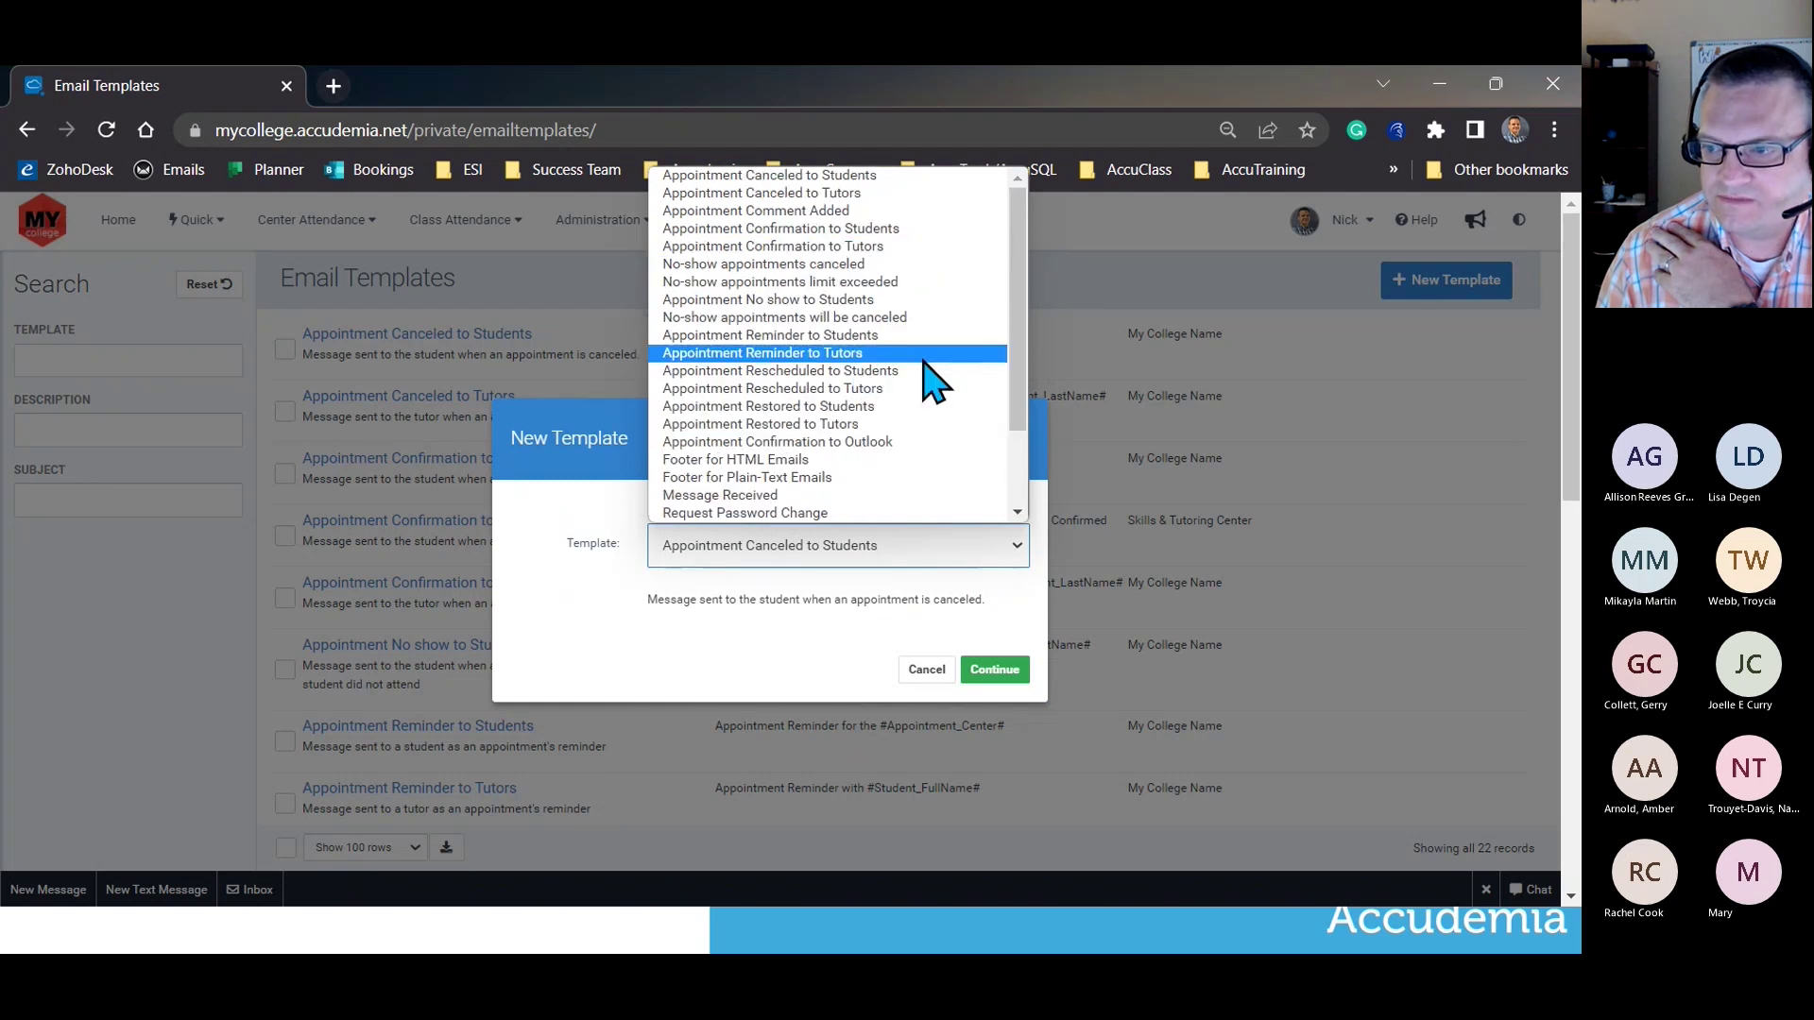
pyautogui.click(601, 574)
pyautogui.click(935, 669)
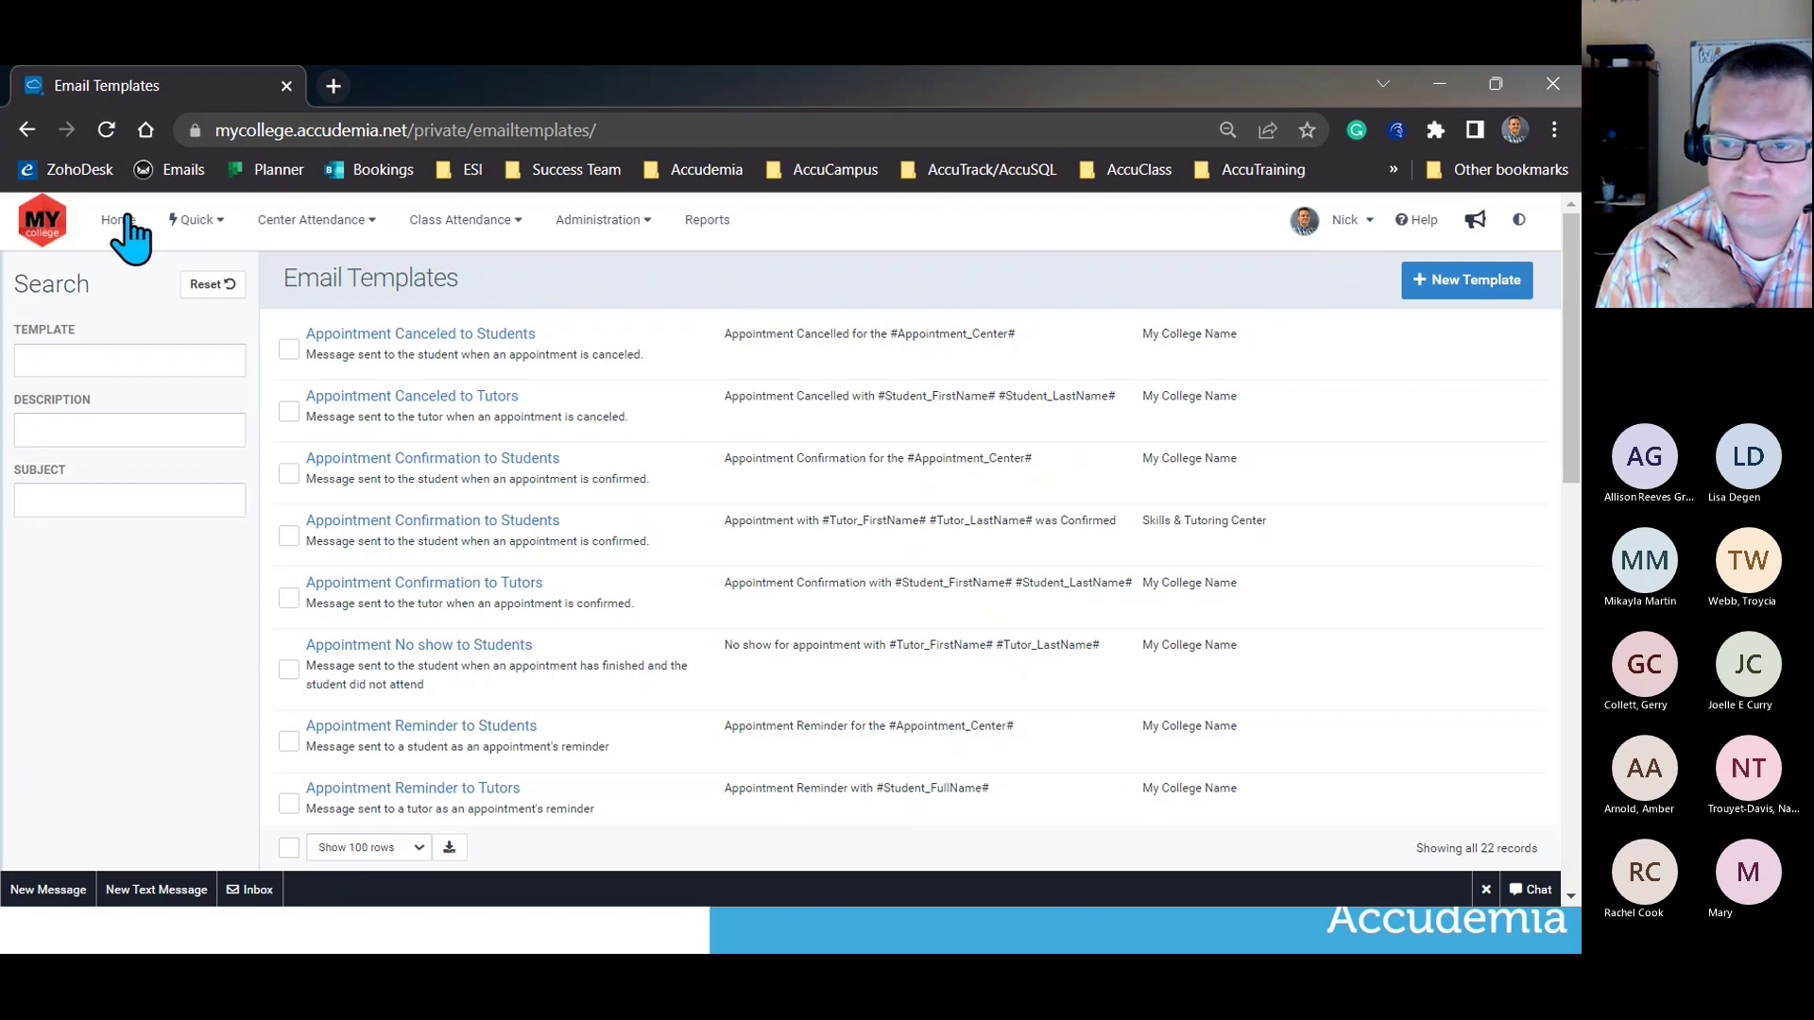
# Return to the Accudemia home page, then switch to the presentation and advance to its closing questions slide.
pyautogui.click(126, 219)
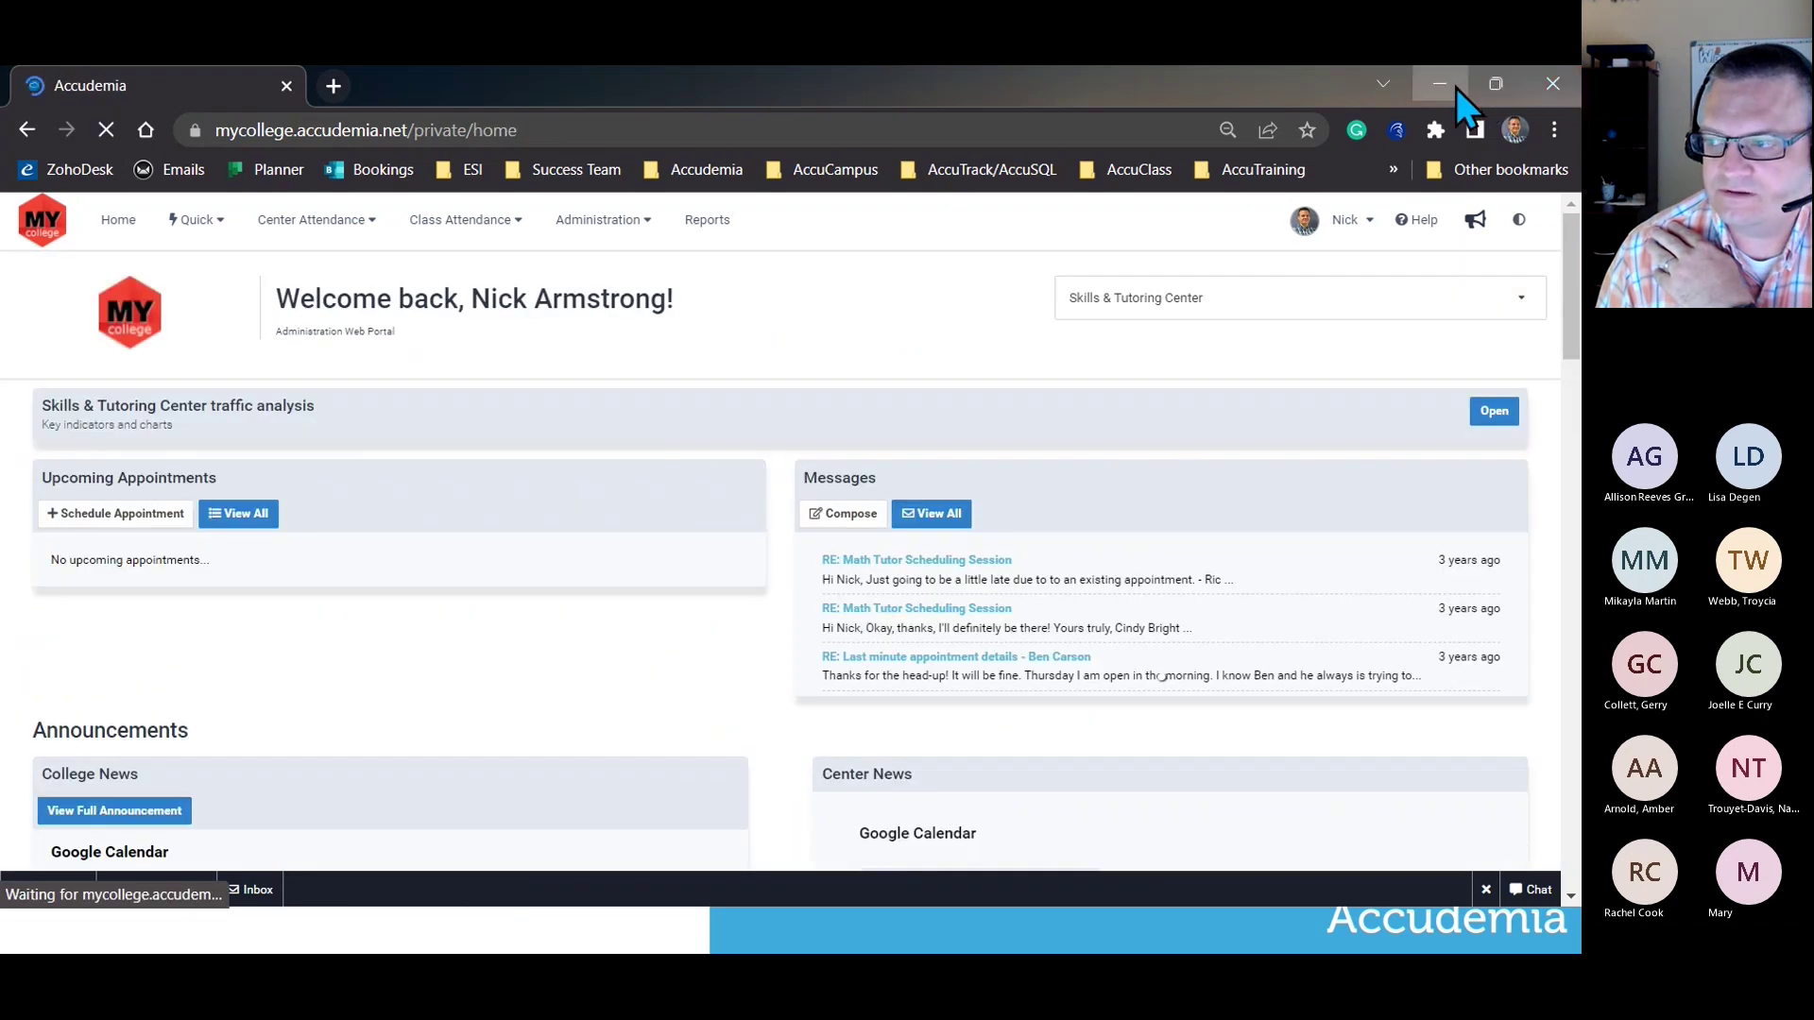
pyautogui.click(1455, 88)
pyautogui.click(599, 740)
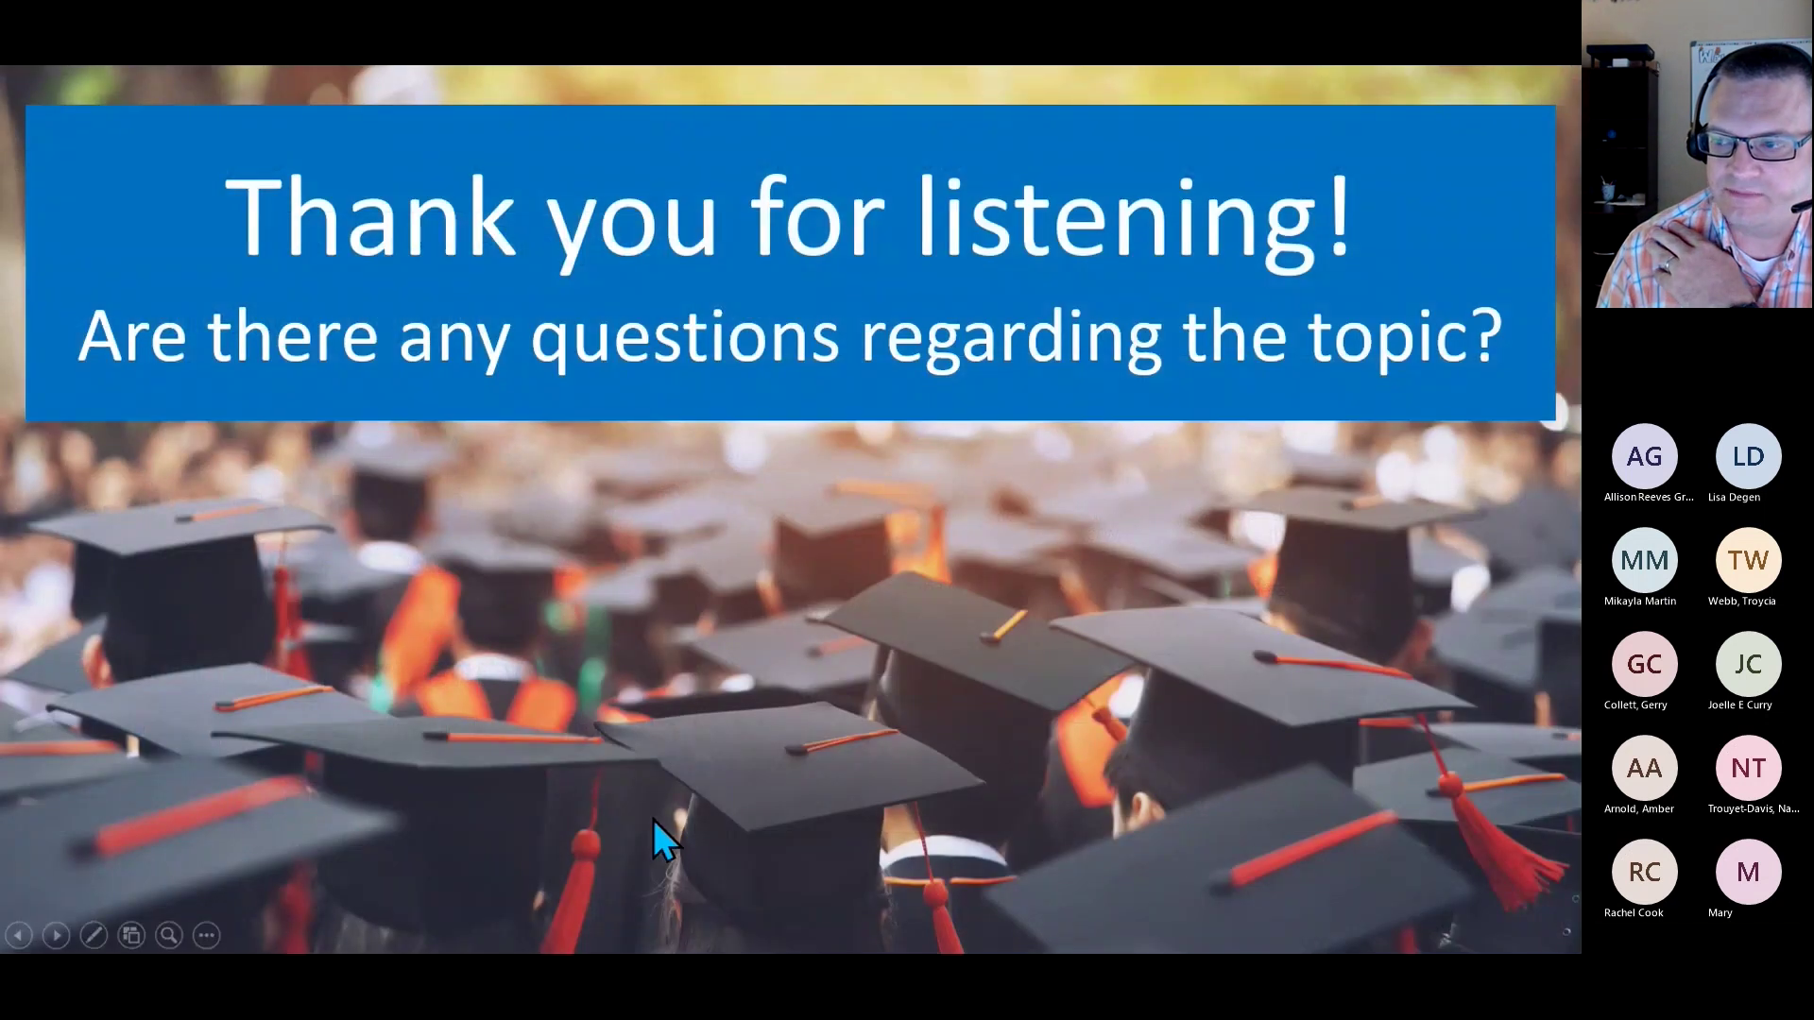
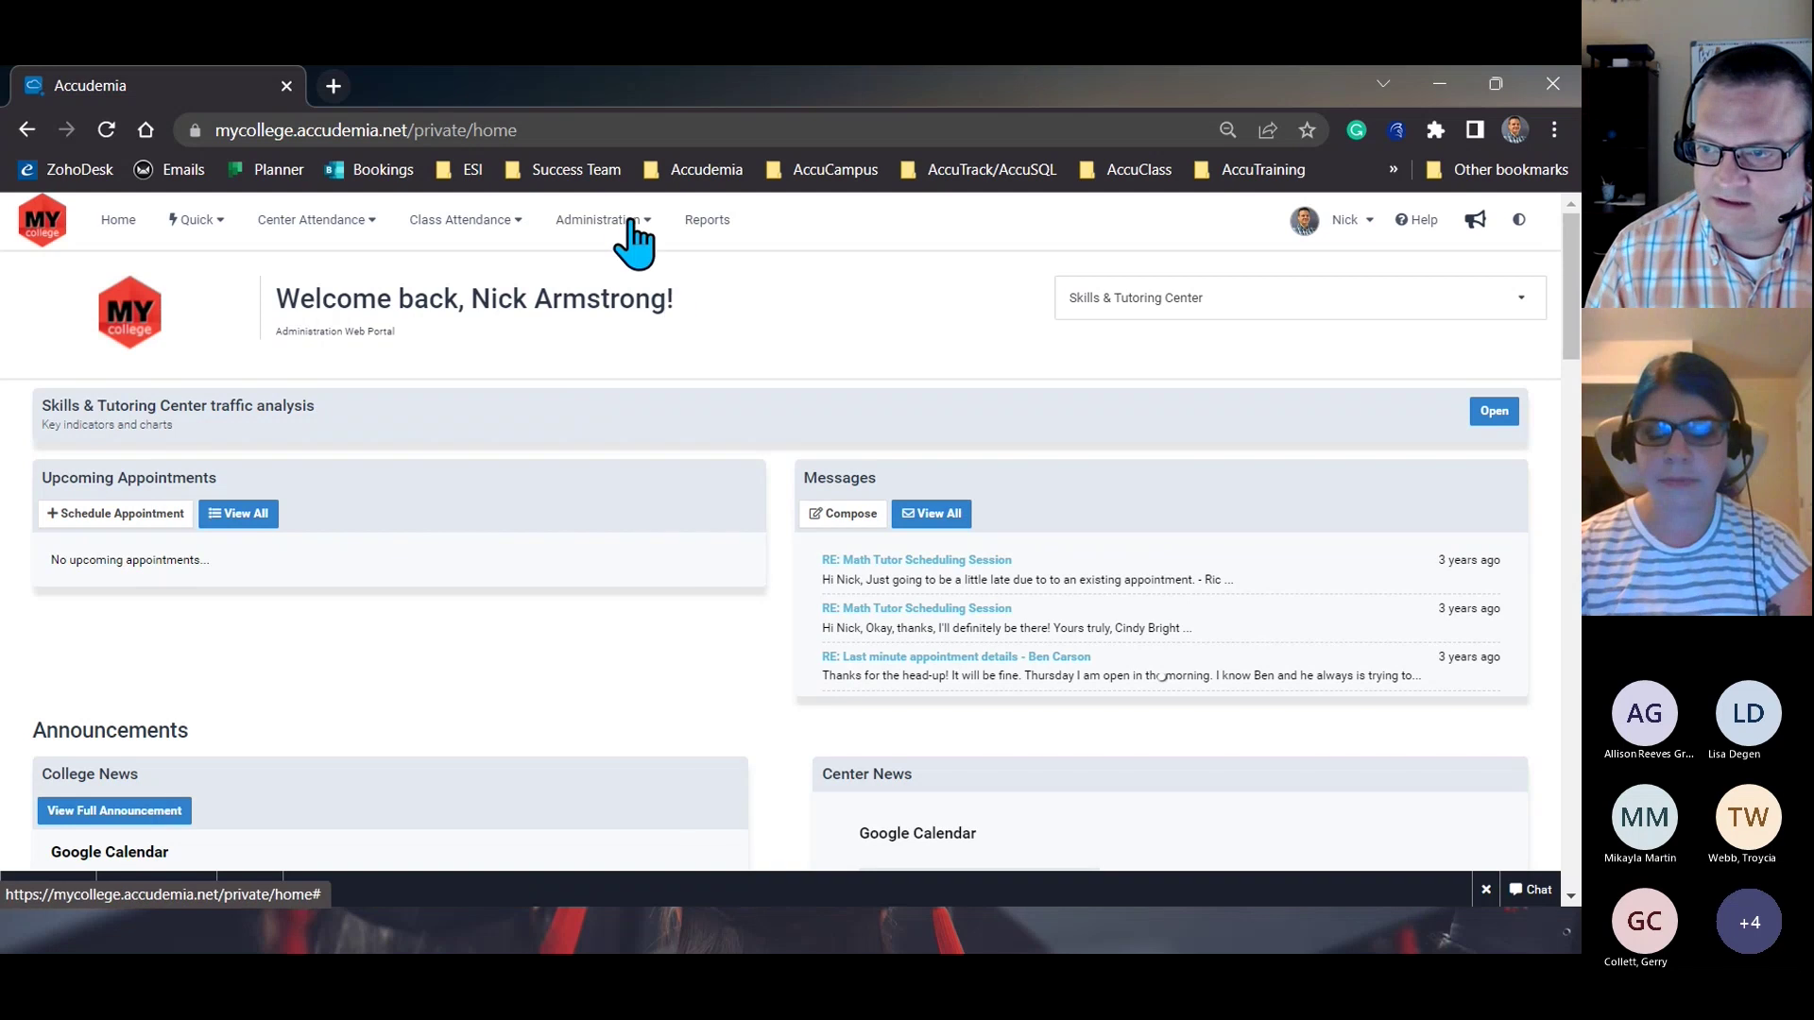
# Open the configuration of the Attendance Summary report in the Center Attendance reports.
pyautogui.click(707, 219)
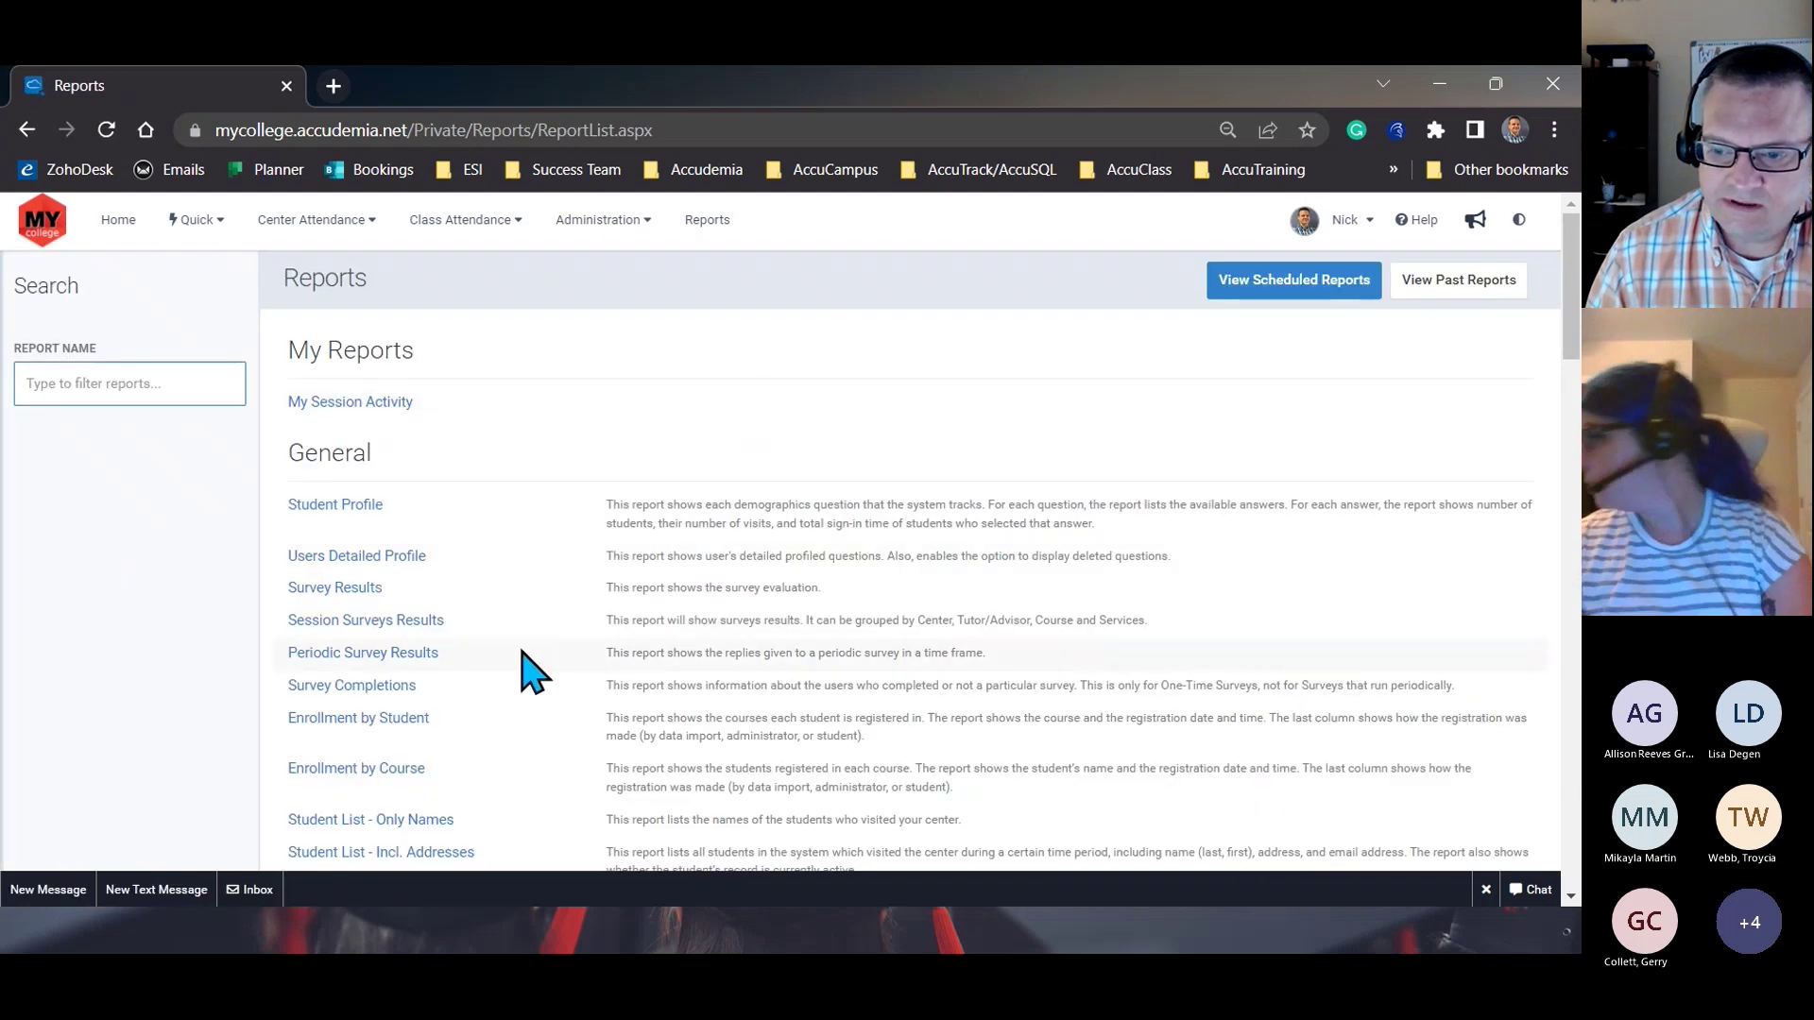
pyautogui.scroll(-7, 442, 720)
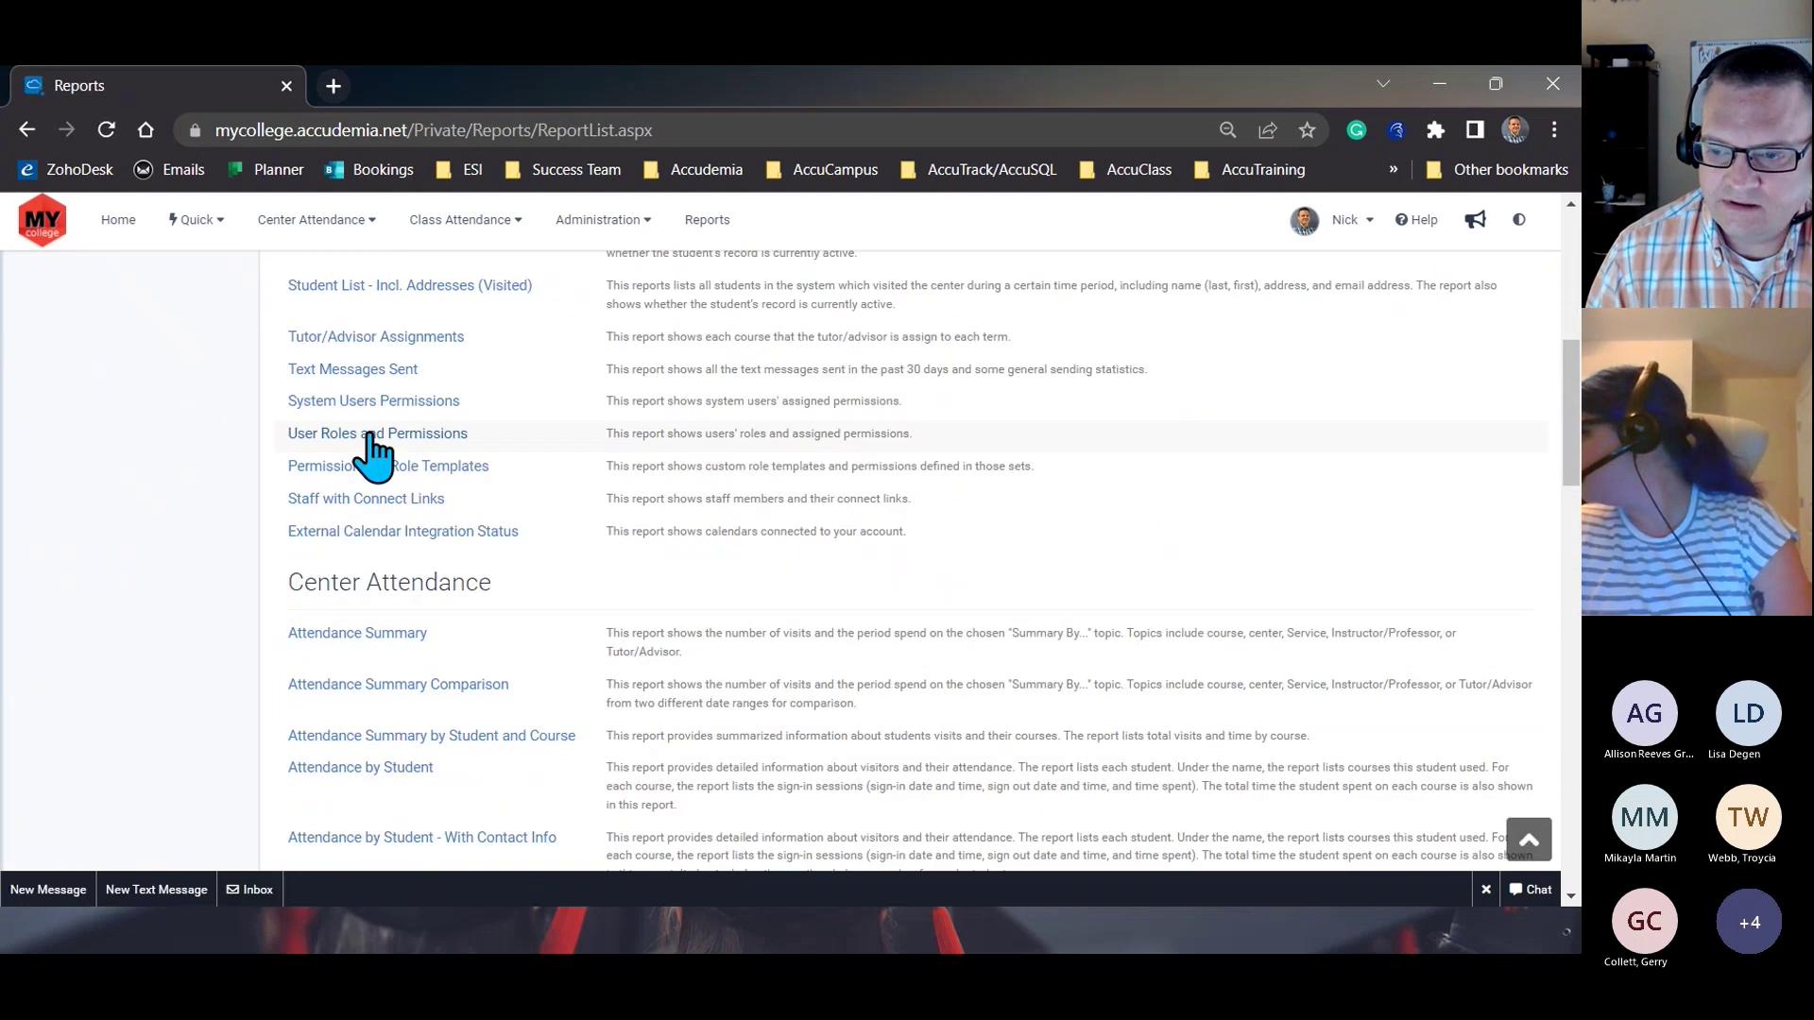
pyautogui.scroll(-1, 384, 710)
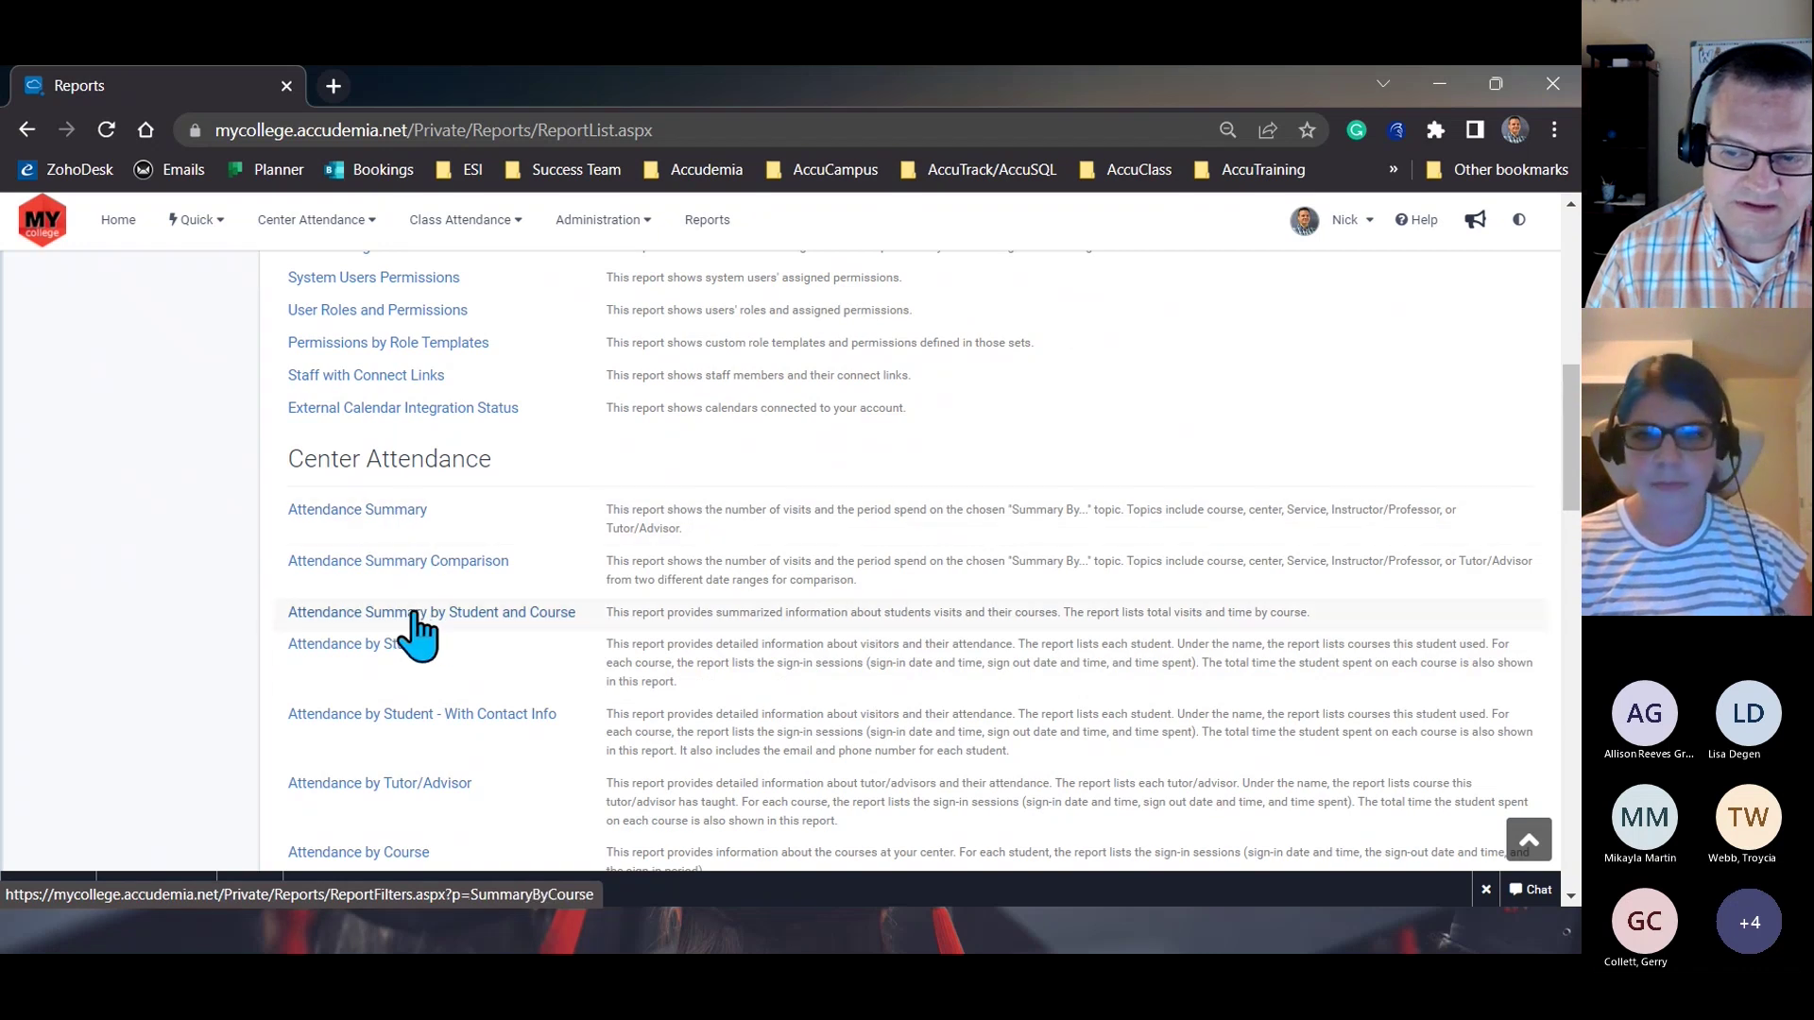
pyautogui.click(402, 515)
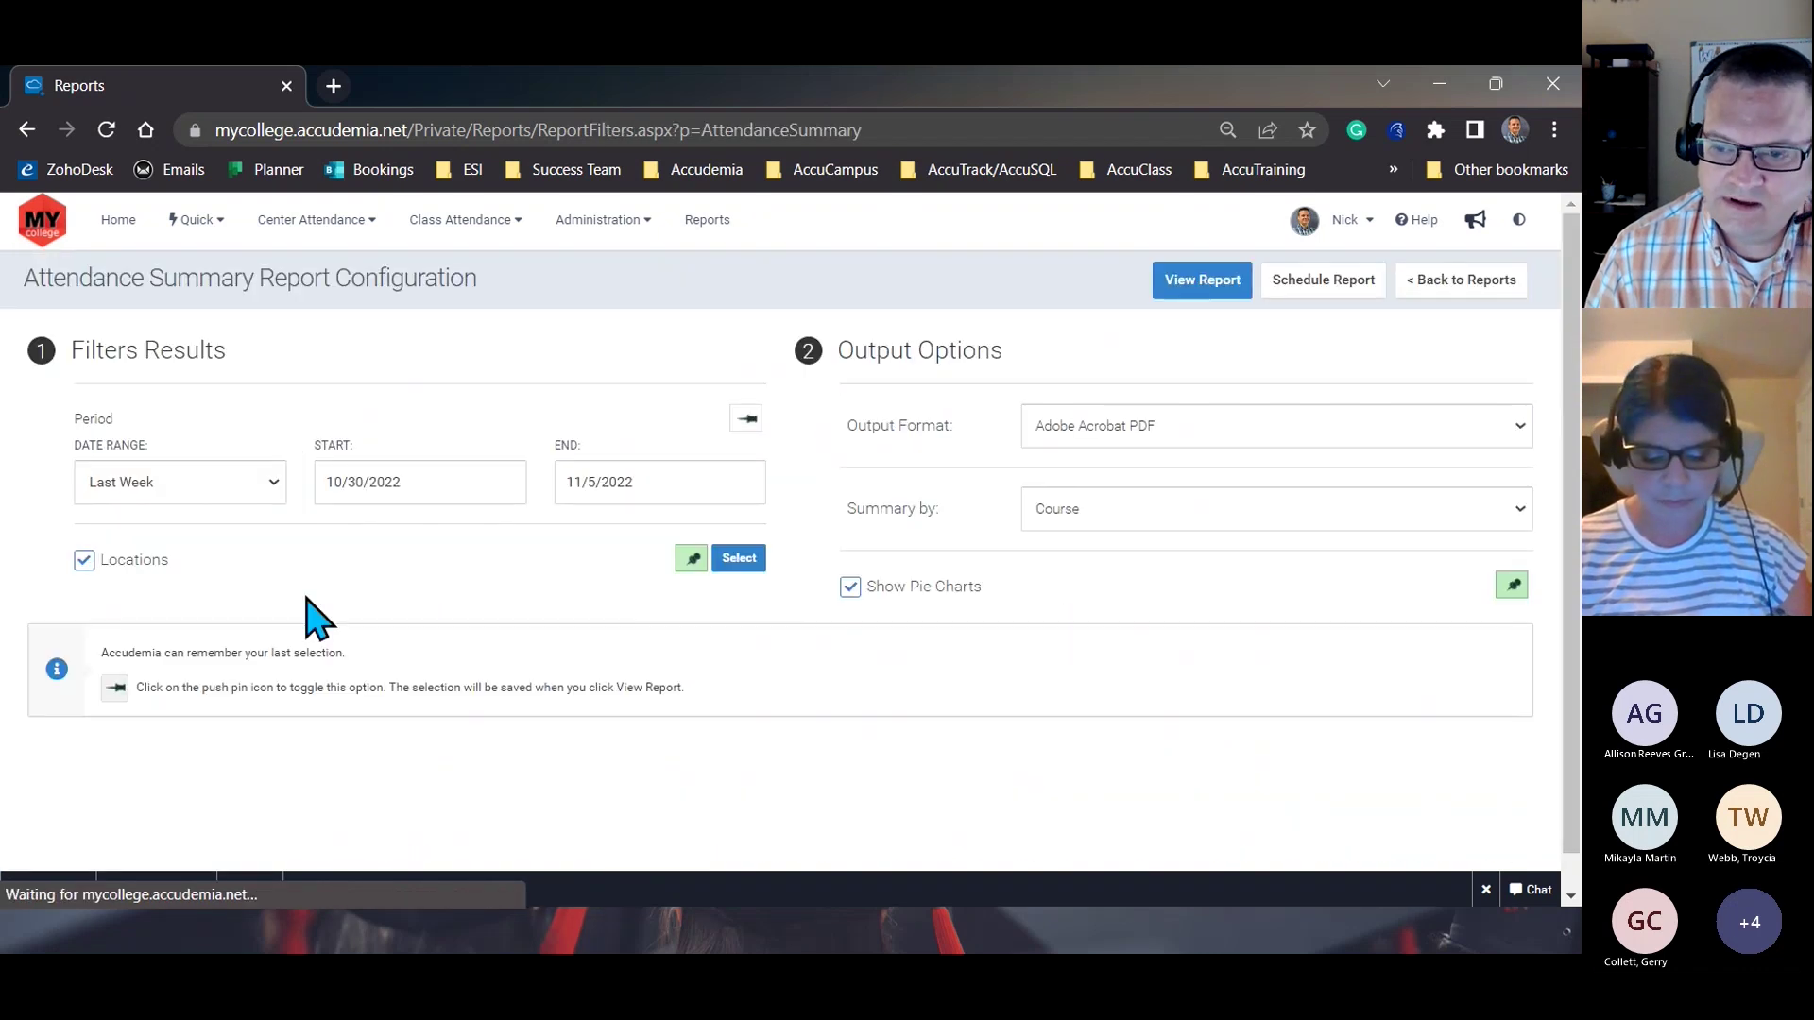
# Accept Skills & Tutoring Center as the location filter and summarize the report by Service.
pyautogui.click(738, 560)
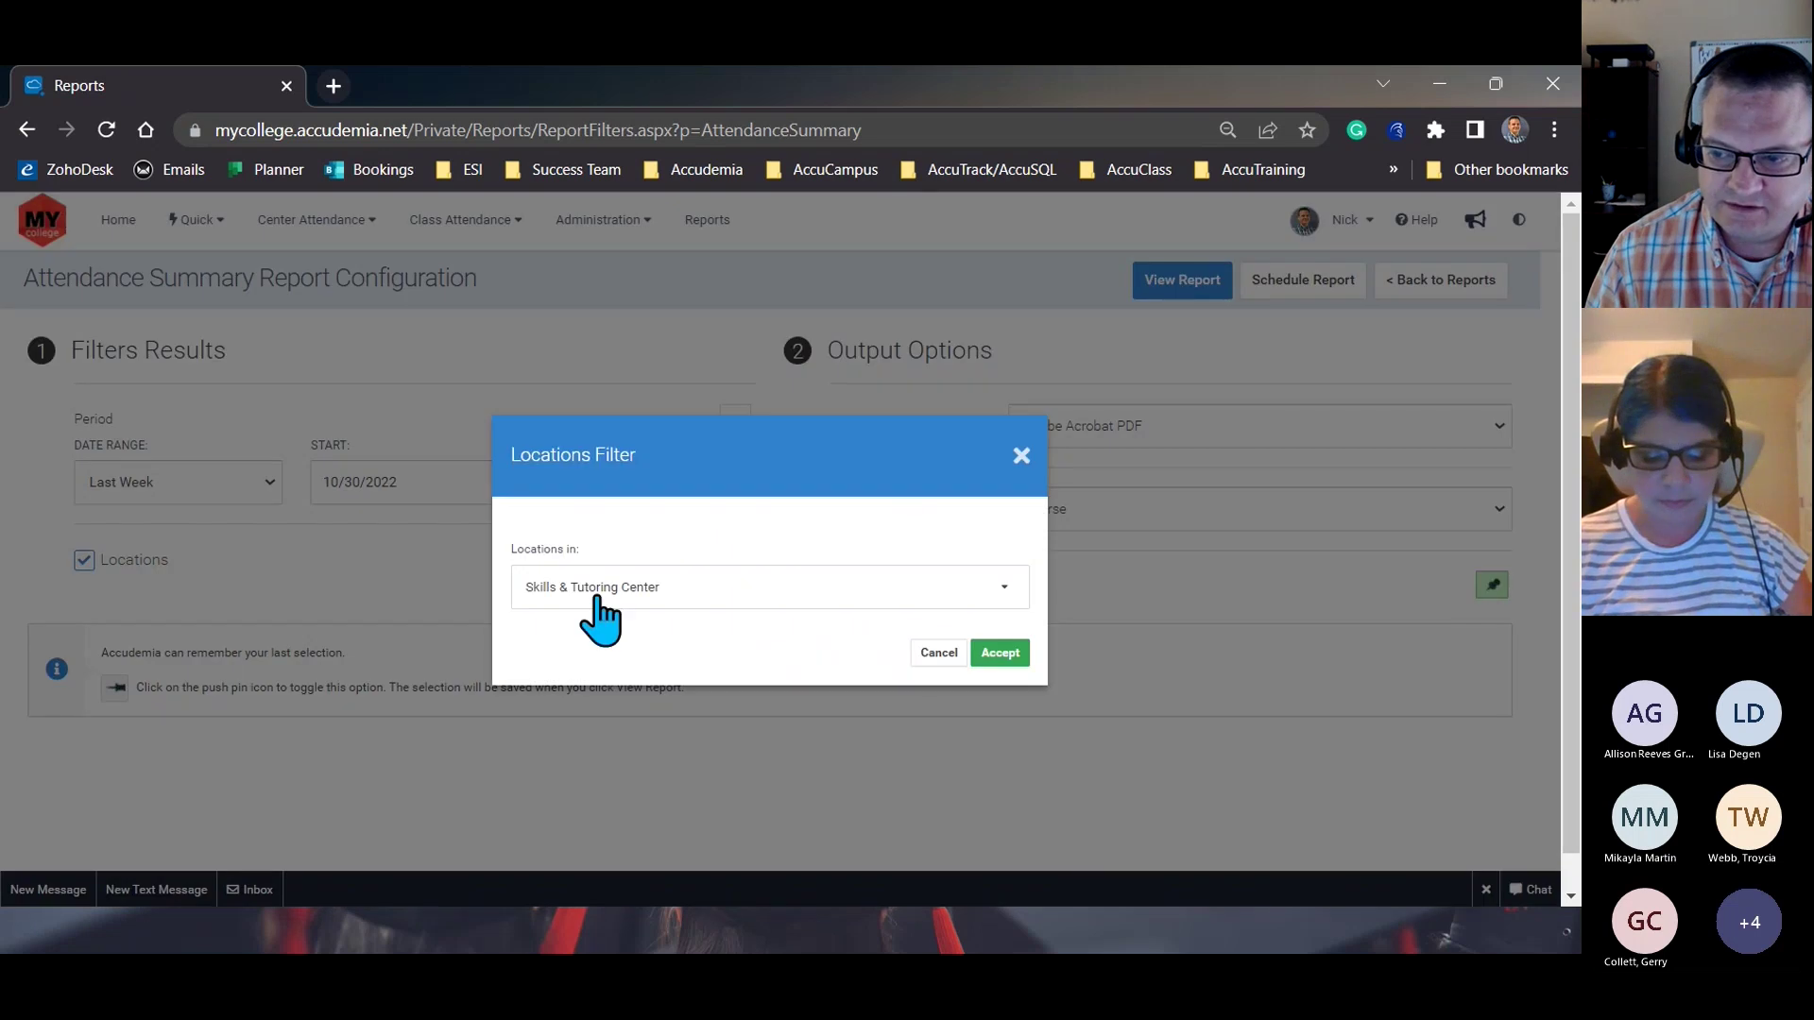
pyautogui.click(1000, 653)
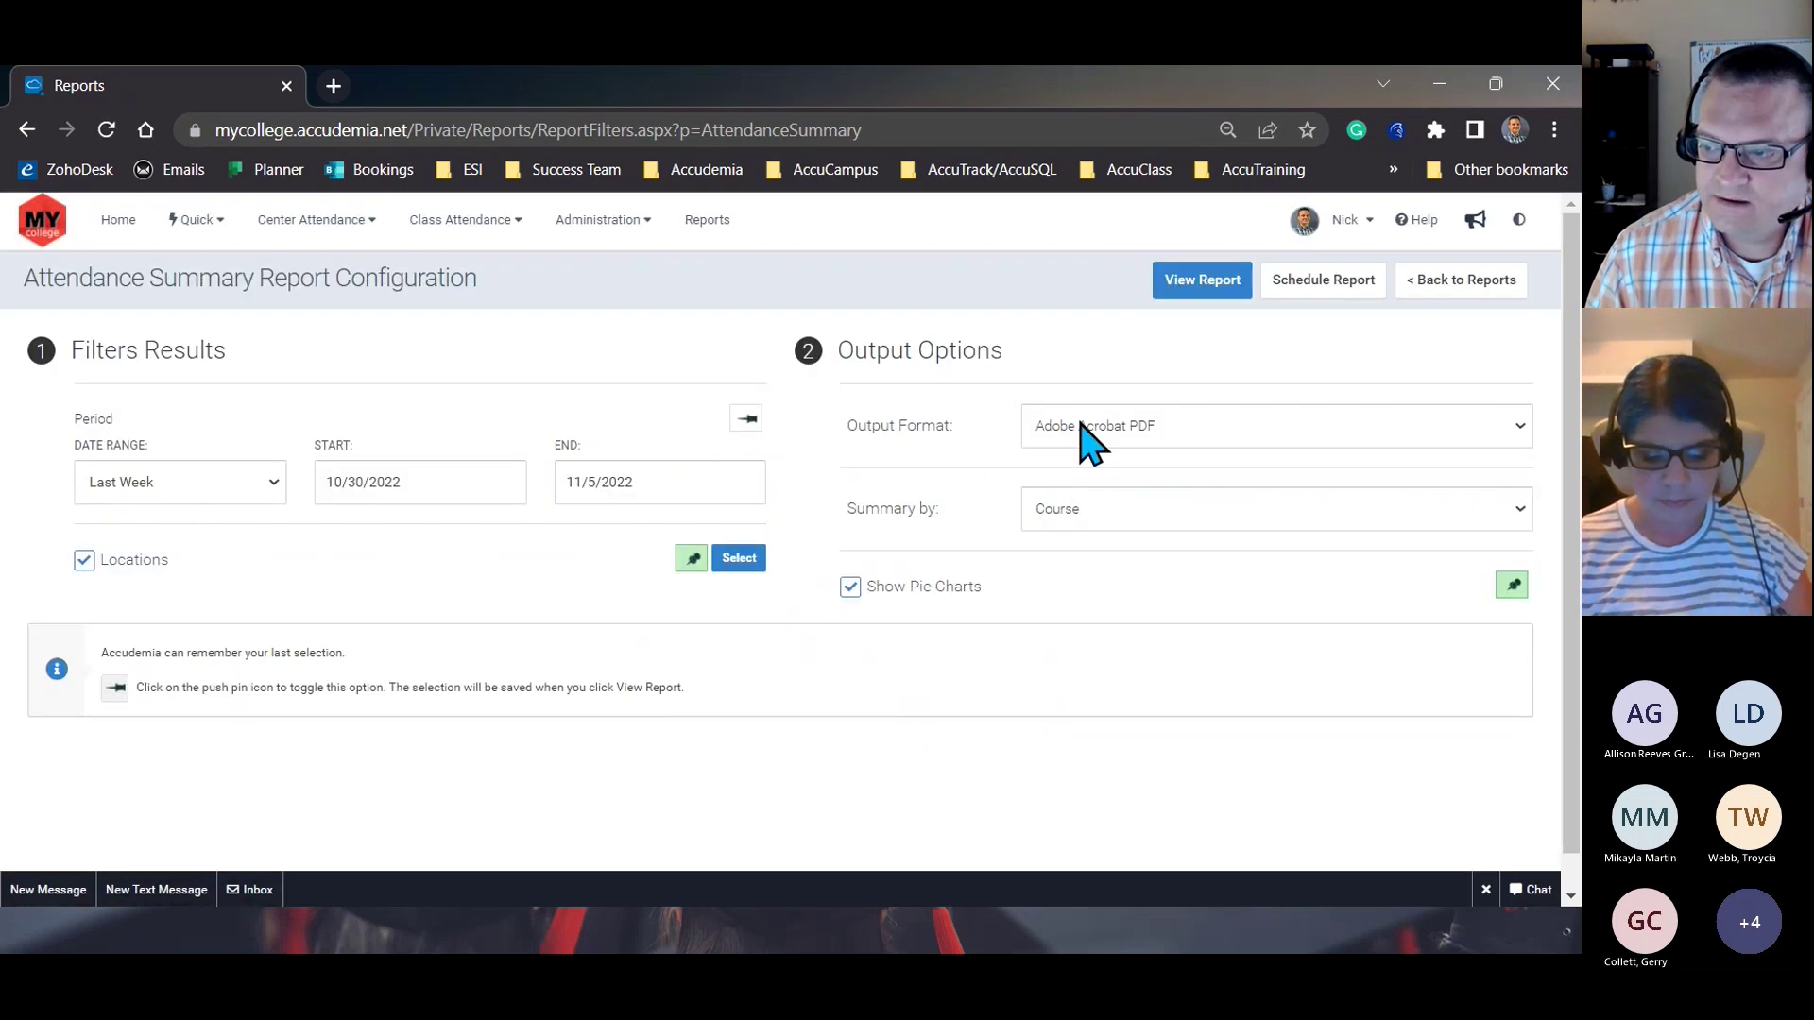
pyautogui.click(1086, 515)
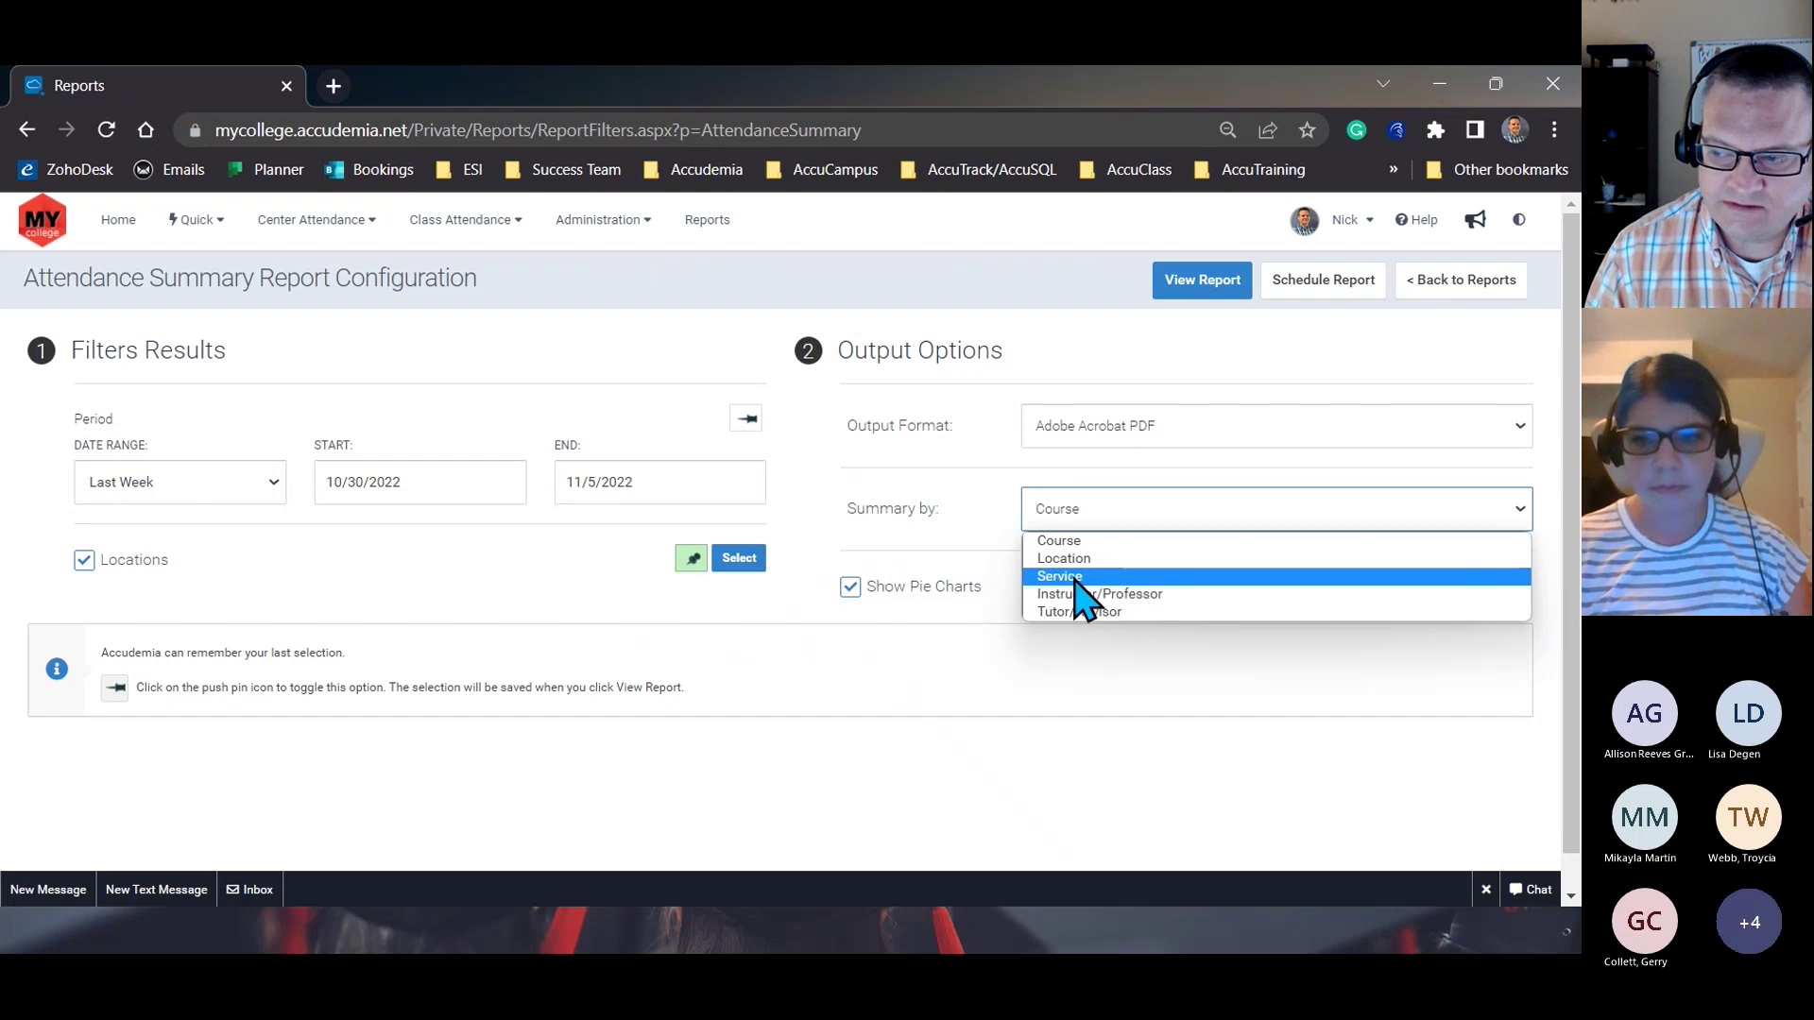
pyautogui.click(1063, 578)
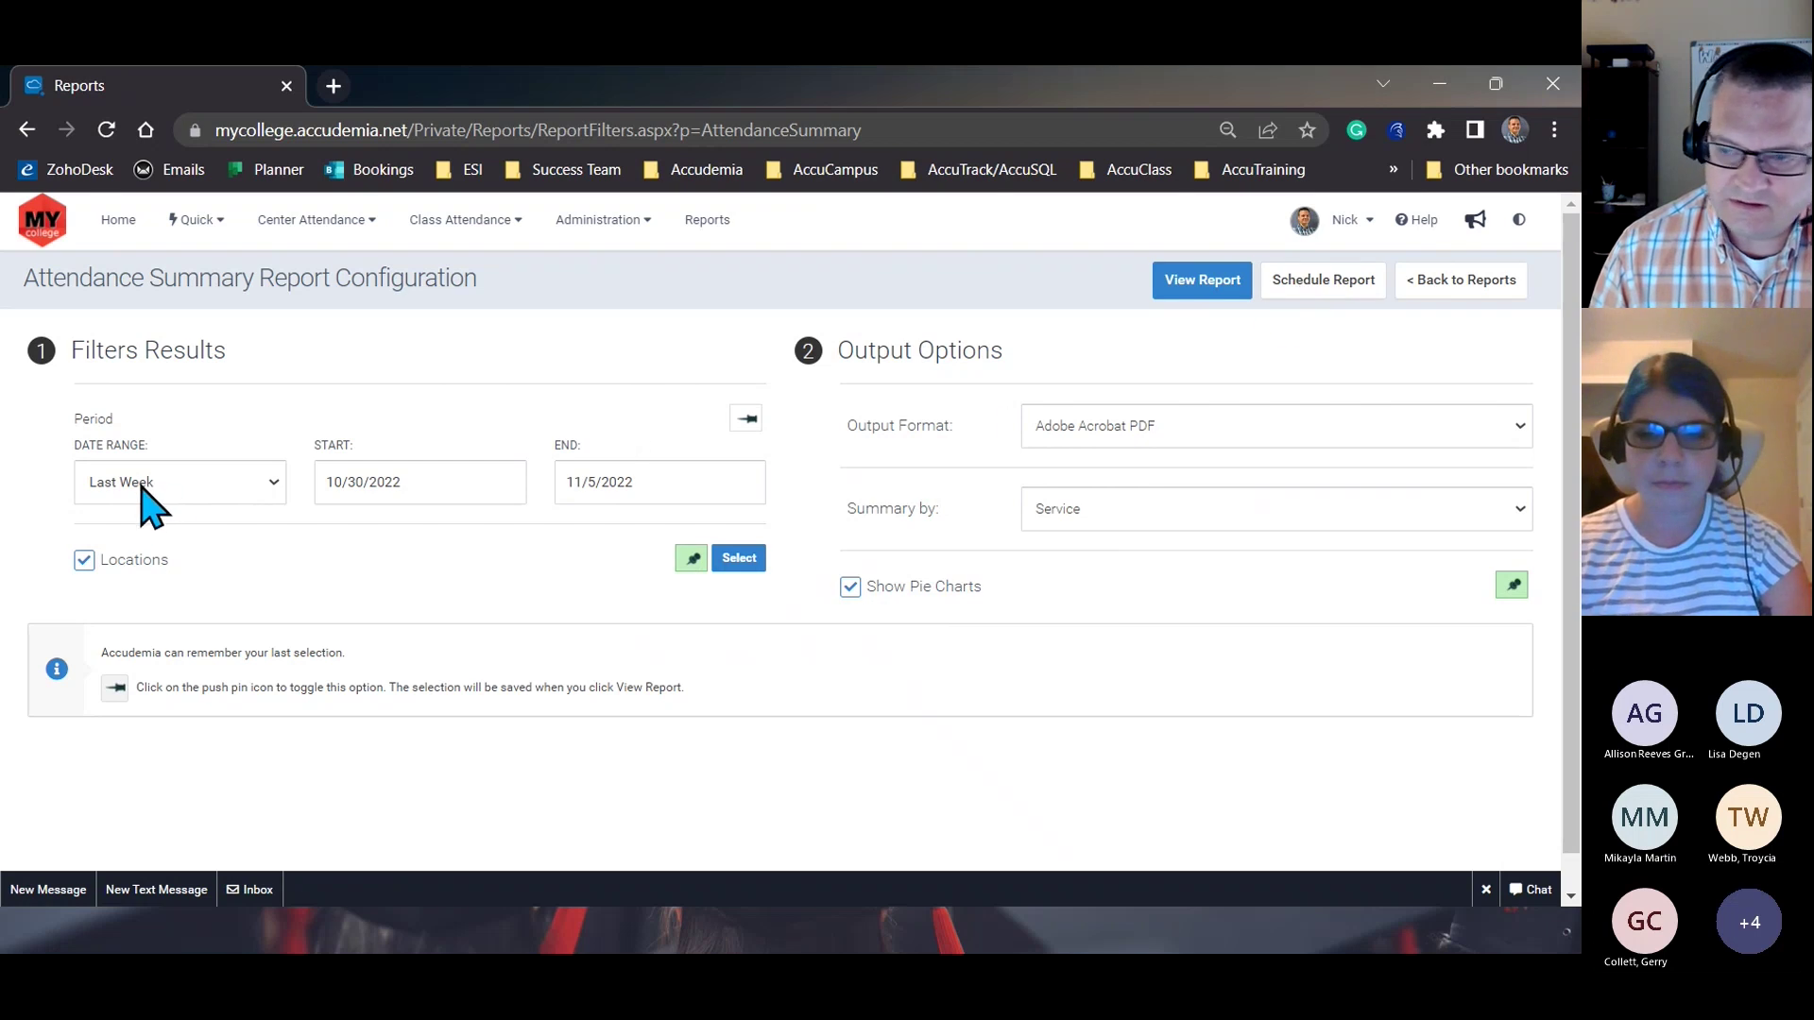
# Start scheduling the Attendance Summary report with the title "Weekly Director's Report" and continue to the schedule settings.
pyautogui.click(1304, 284)
pyautogui.scroll(-2, 628, 642)
pyautogui.click(620, 610)
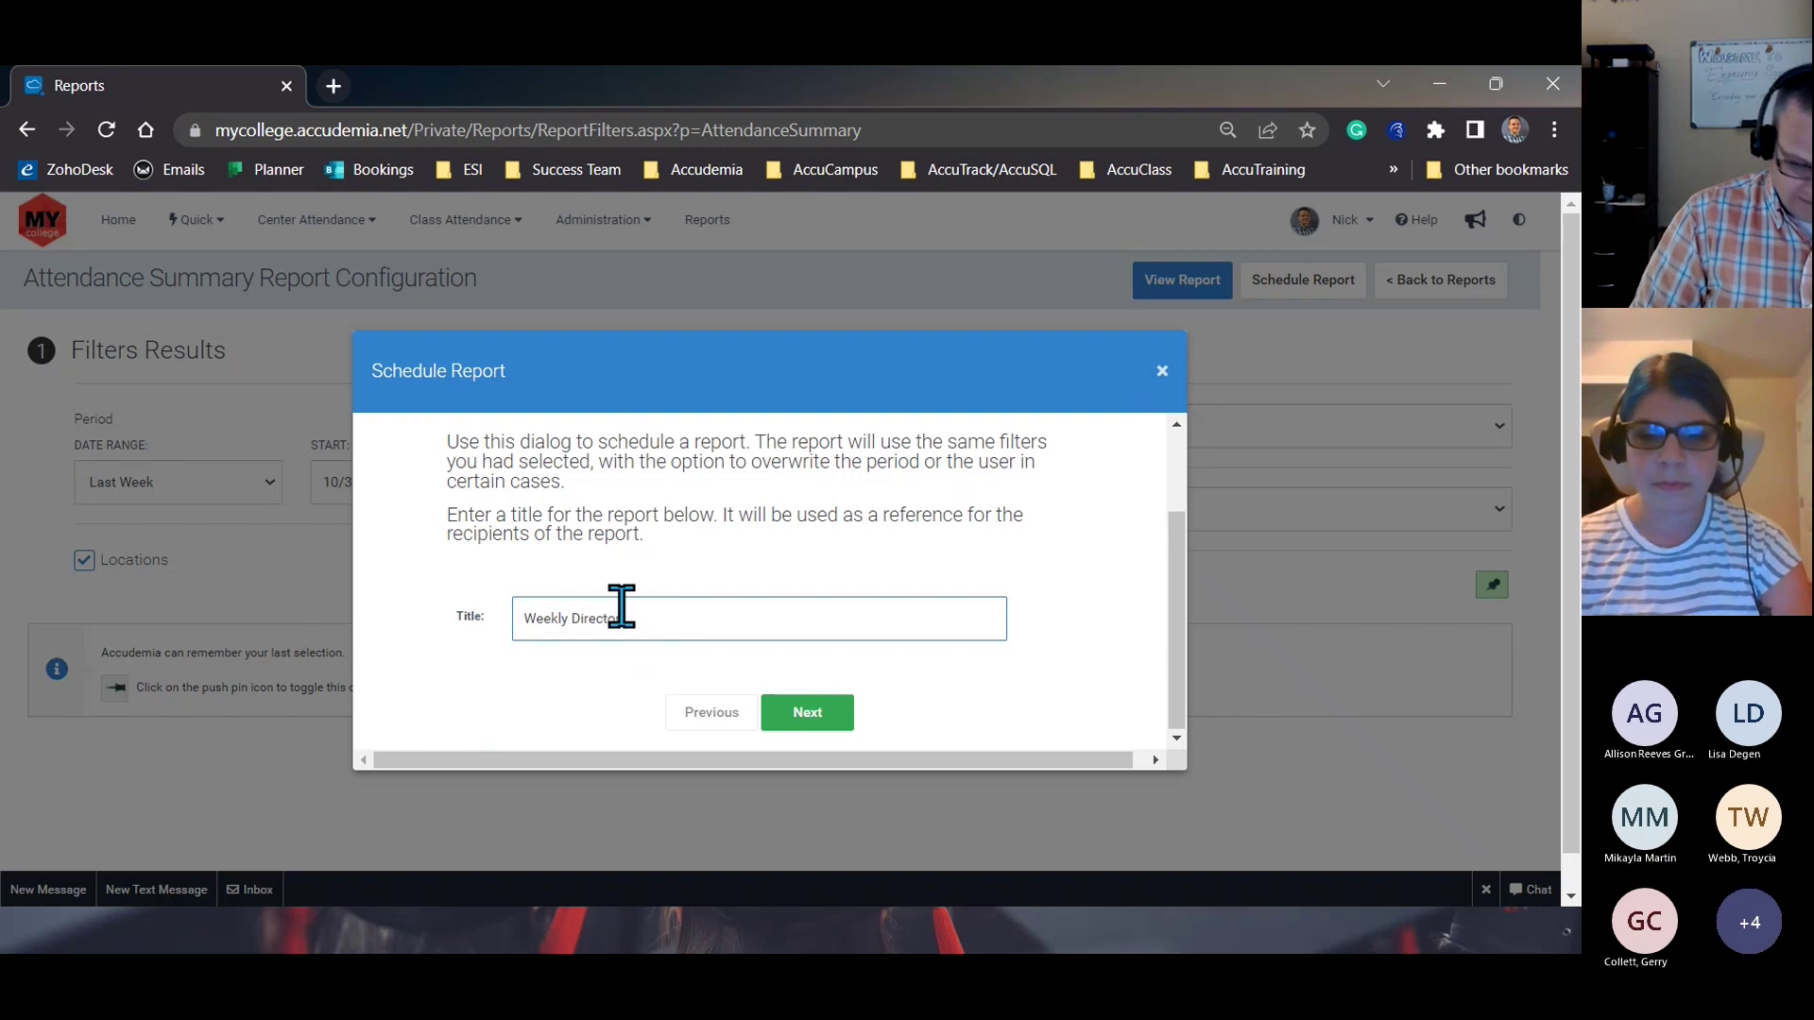
pyautogui.write("Weekly Director's Report")
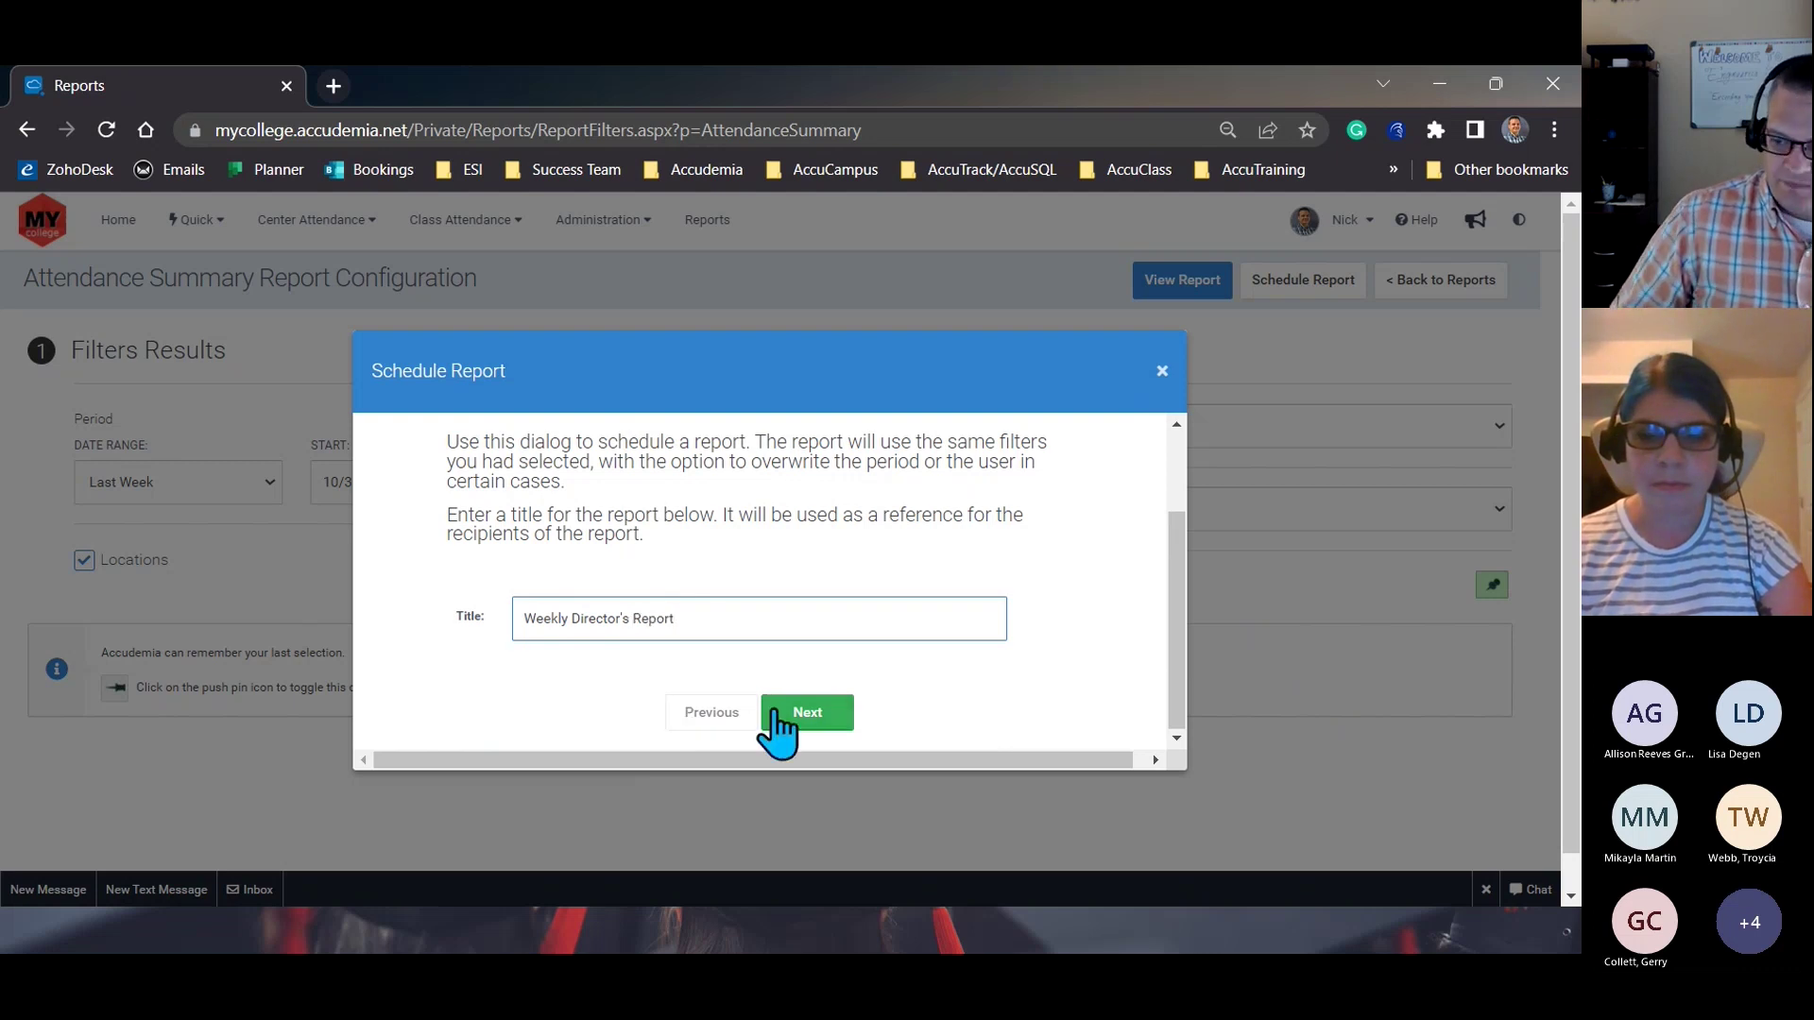
pyautogui.click(786, 730)
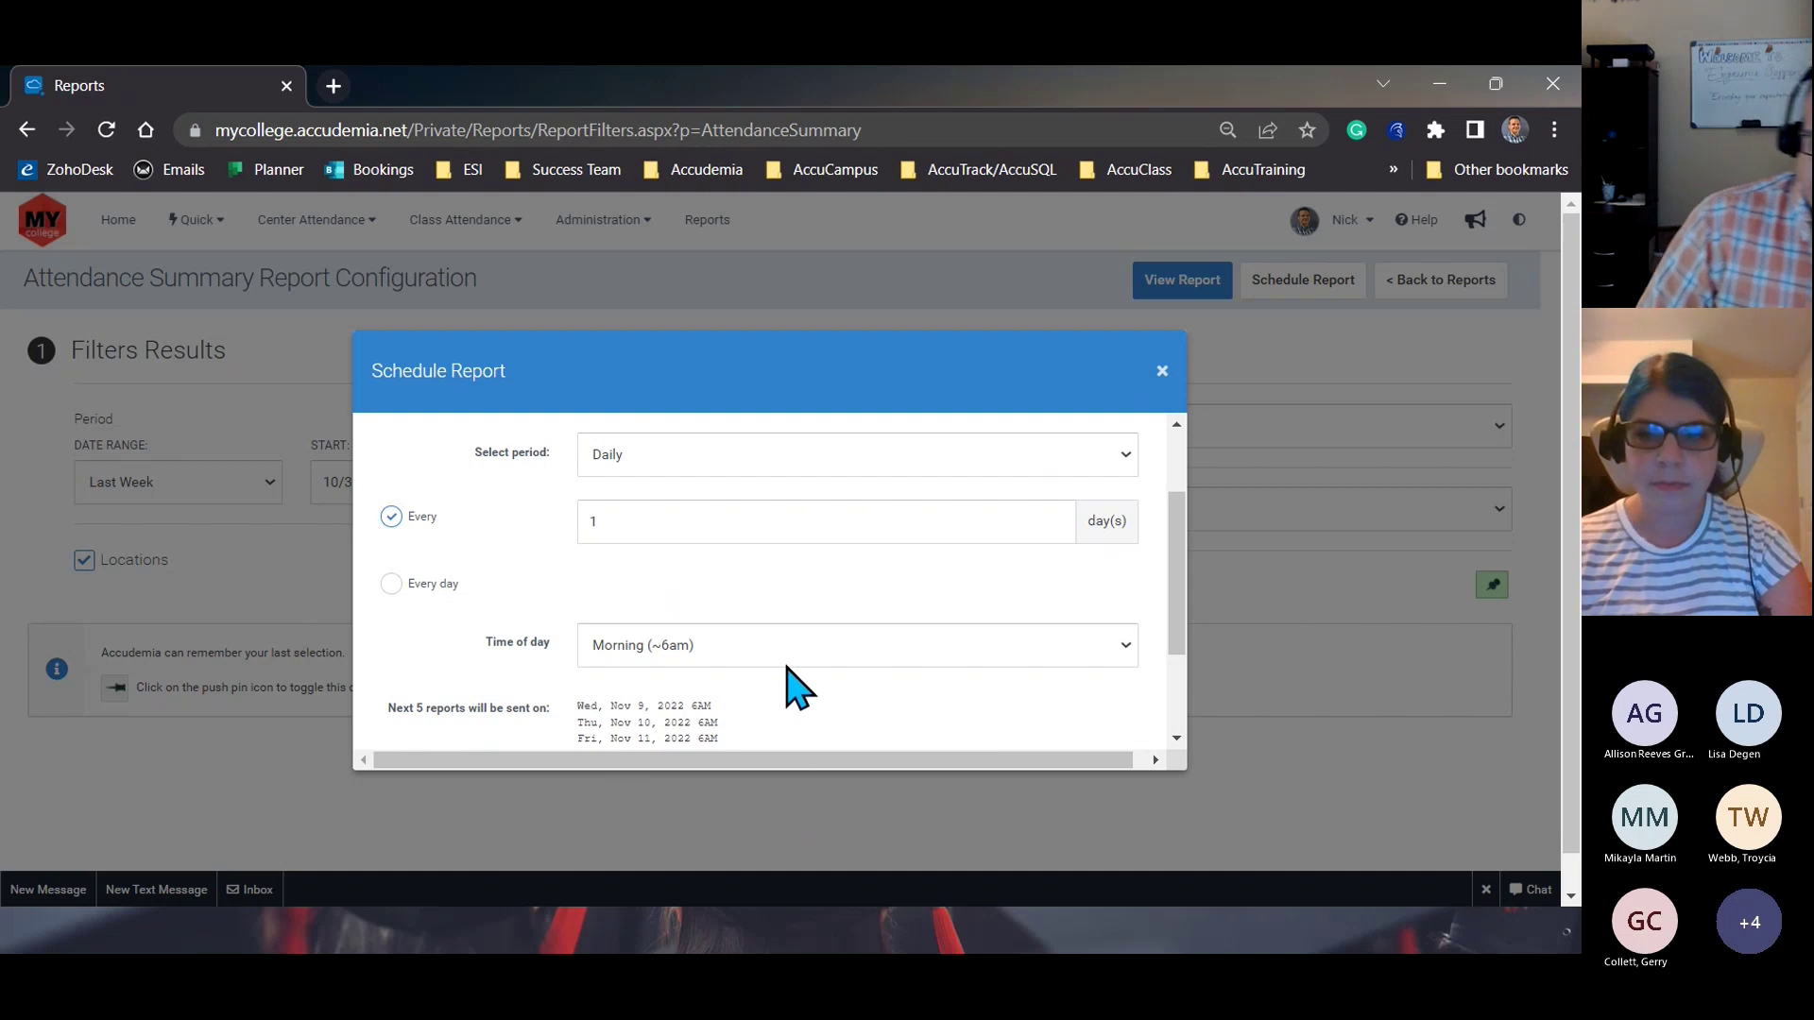
# Schedule the report weekly on Tuesday, keep the Morning (~6am) time and continue to the recipients.
pyautogui.click(621, 468)
pyautogui.click(623, 504)
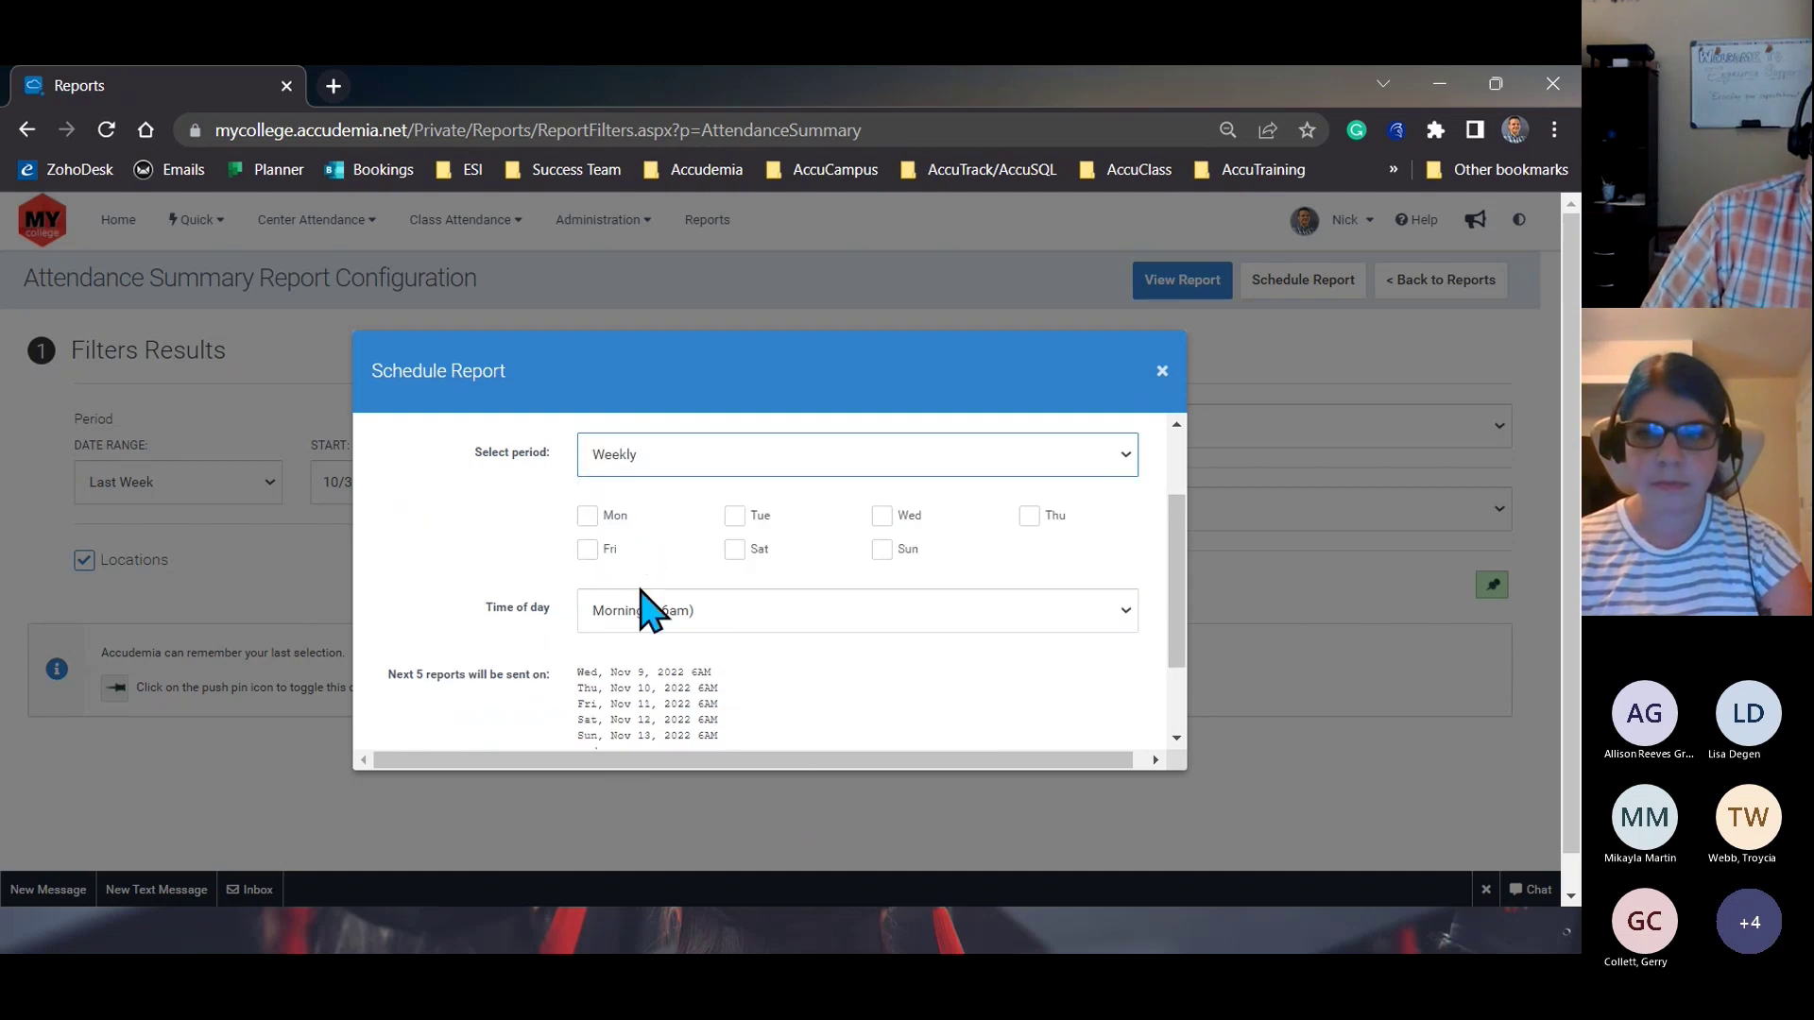
pyautogui.click(736, 519)
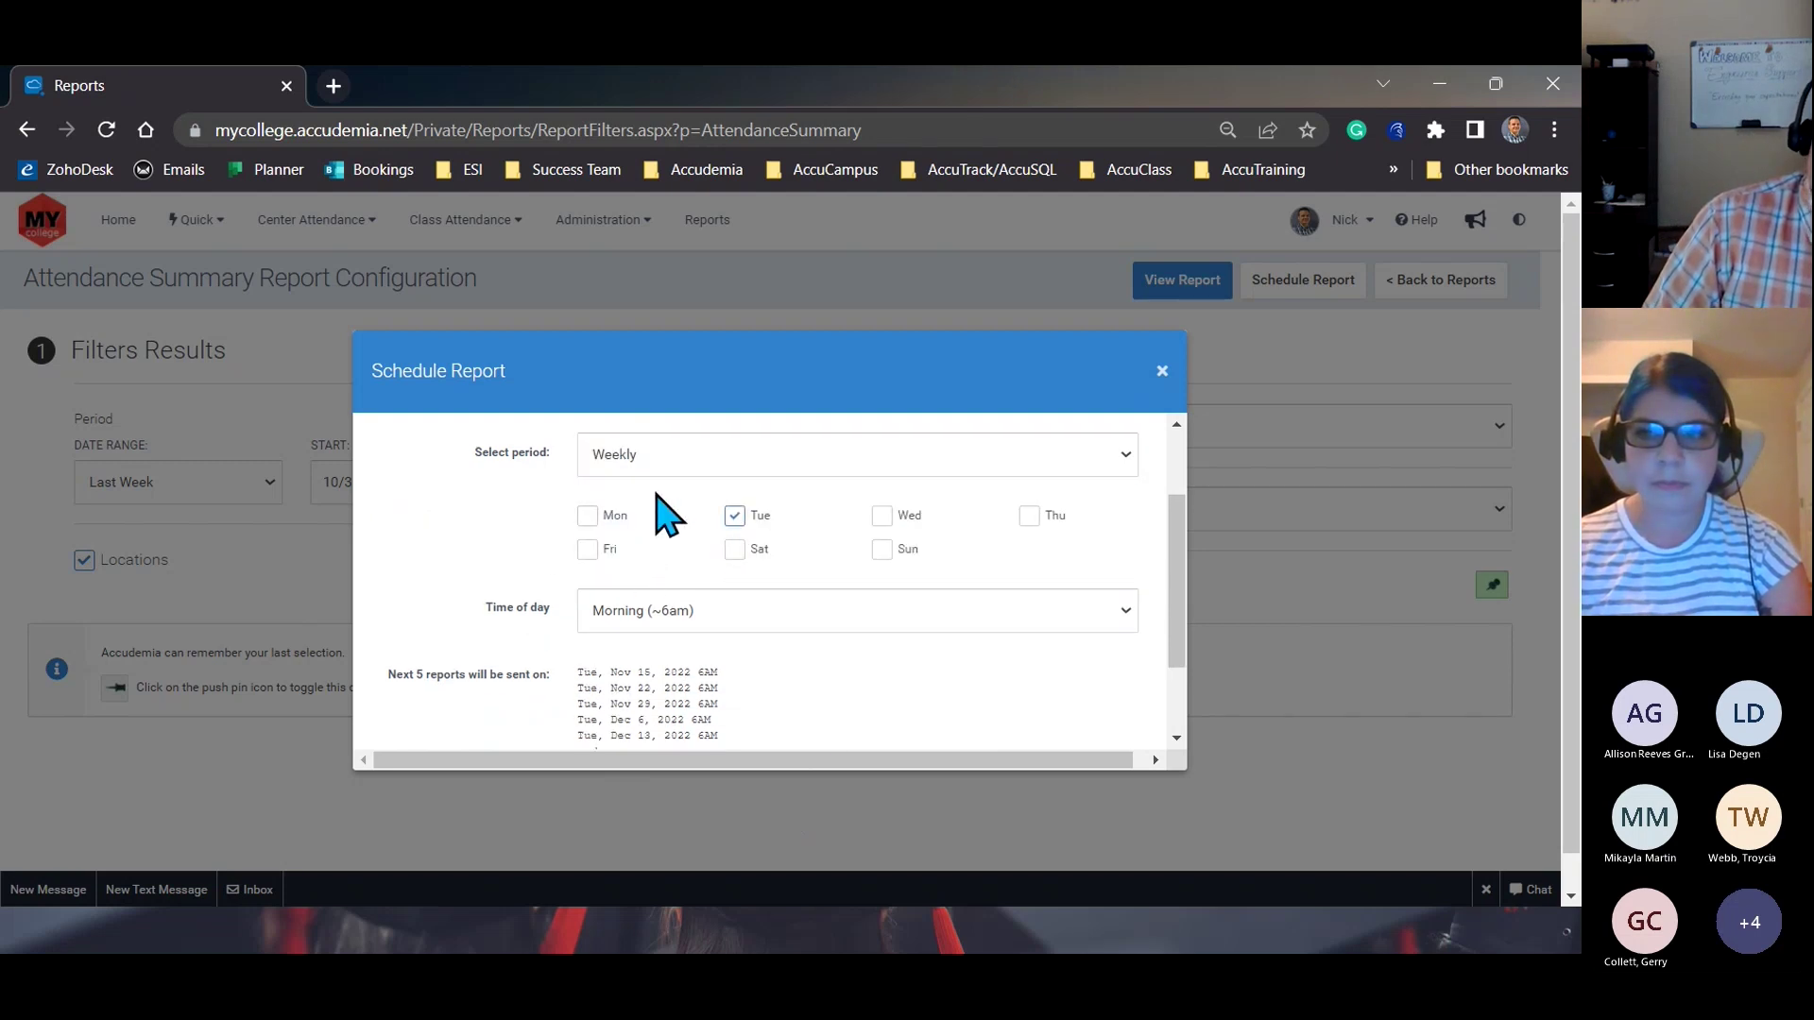
pyautogui.scroll(-3, 496, 659)
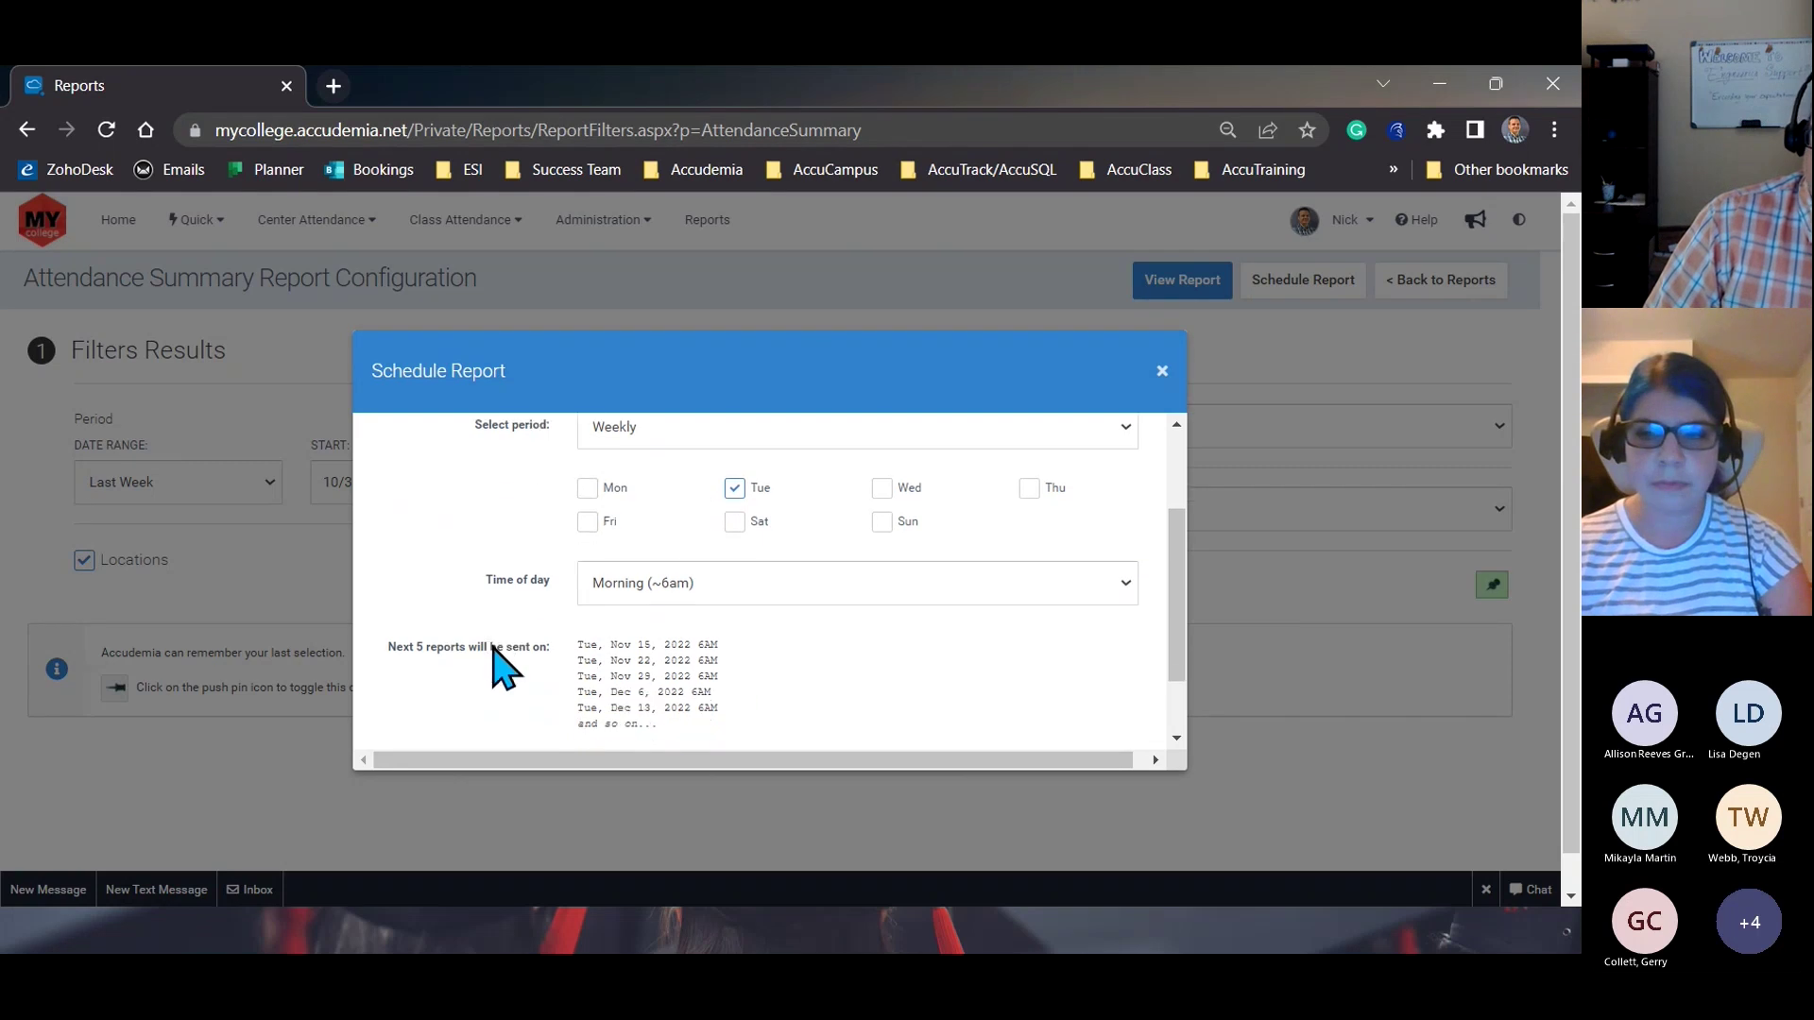
pyautogui.click(818, 718)
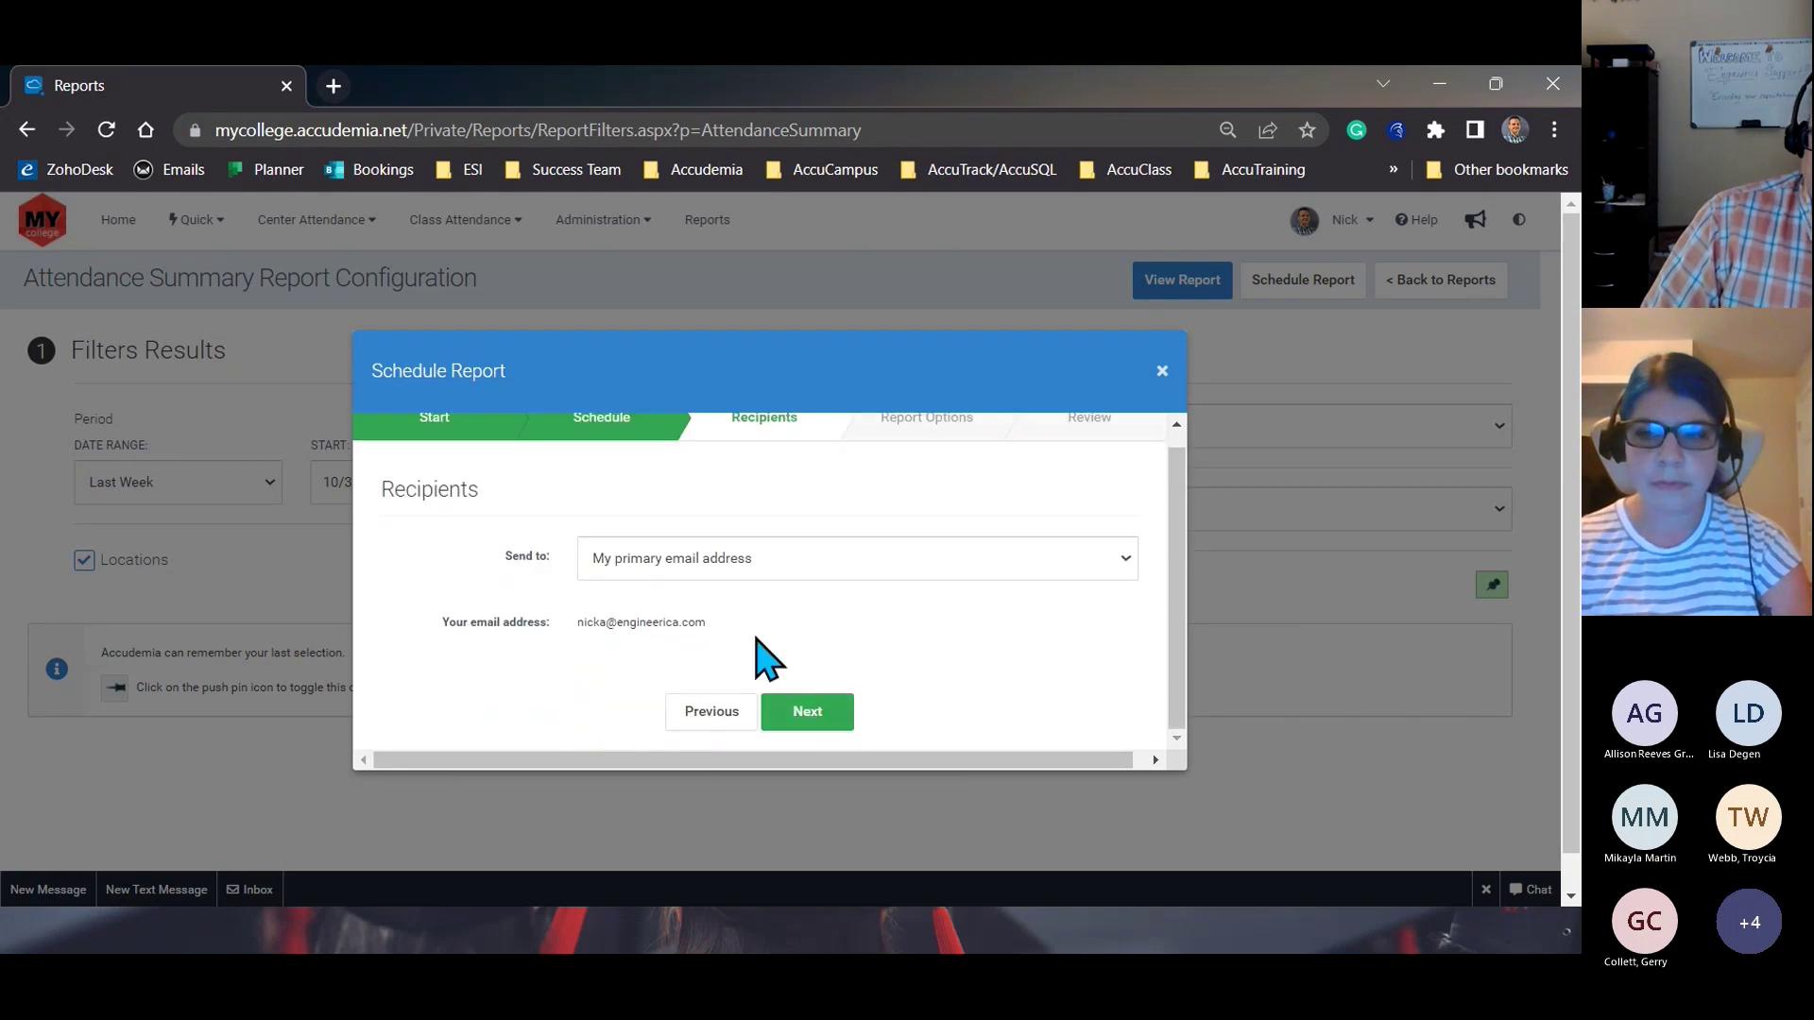
# Send the report to Specific email addresses, enter the two recipients' e-mail addresses separated by a comma and continue to the report options.
pyautogui.click(709, 565)
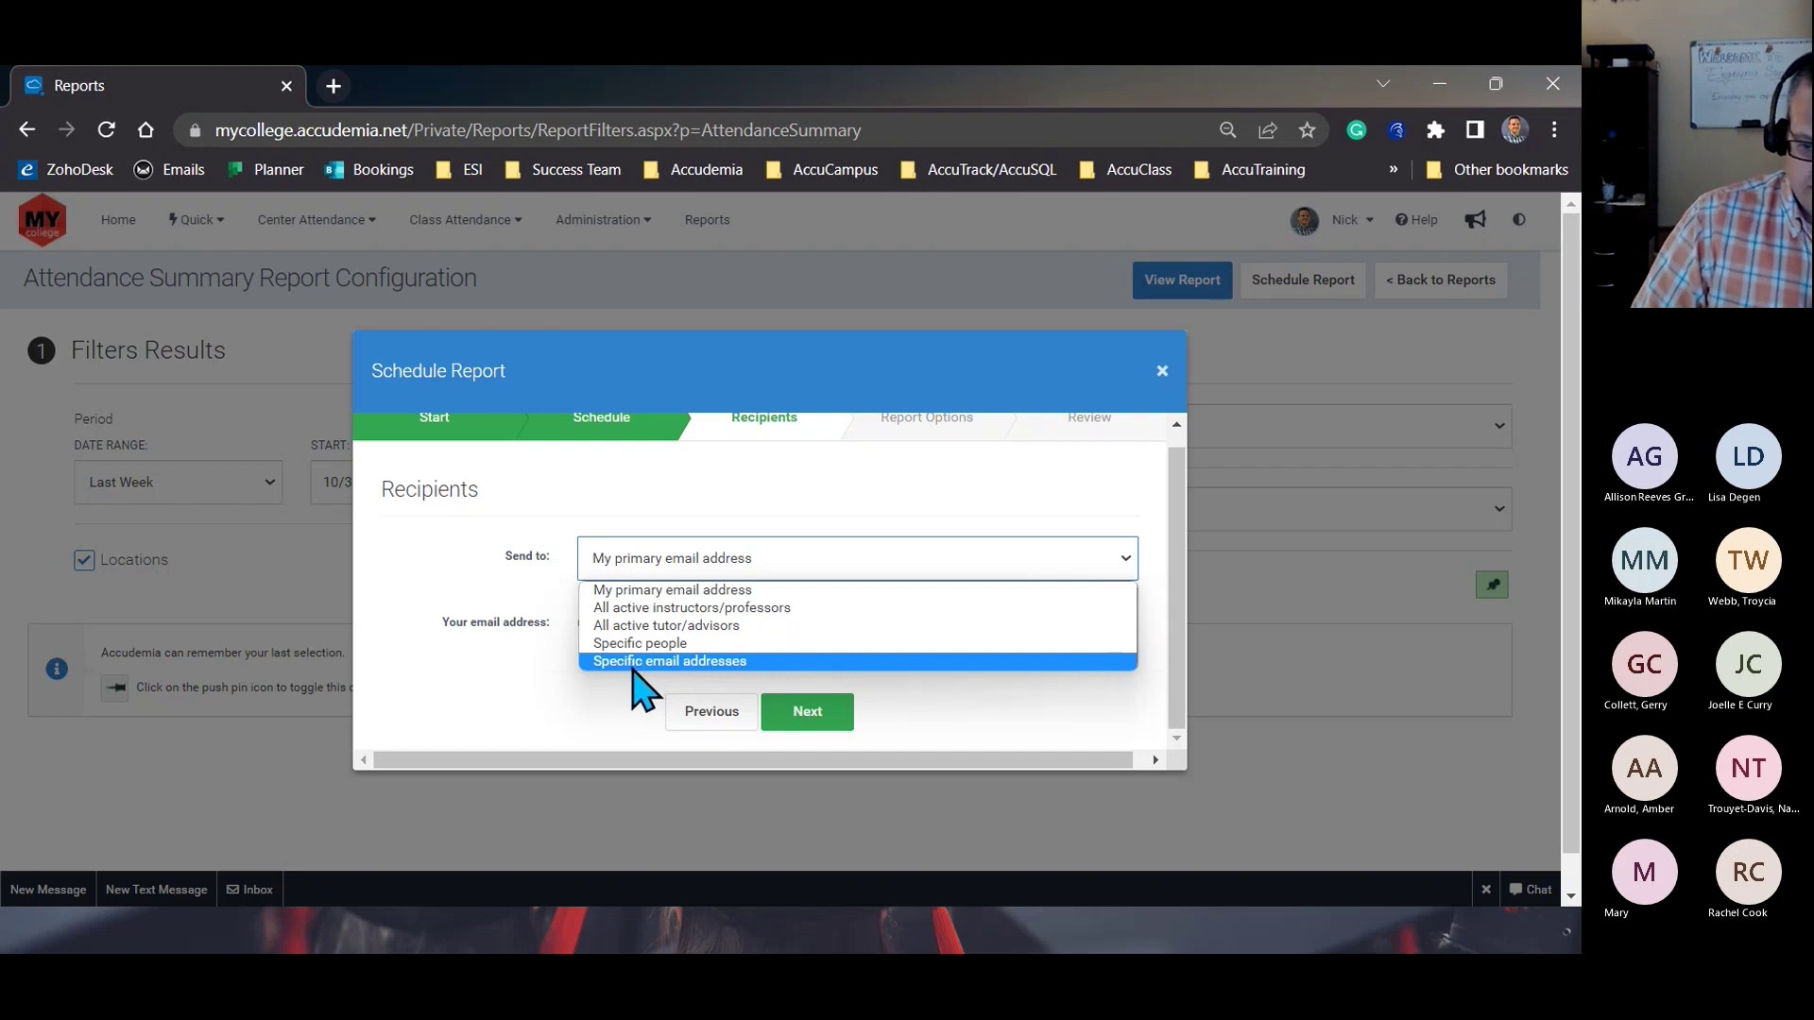
pyautogui.click(631, 665)
pyautogui.click(650, 620)
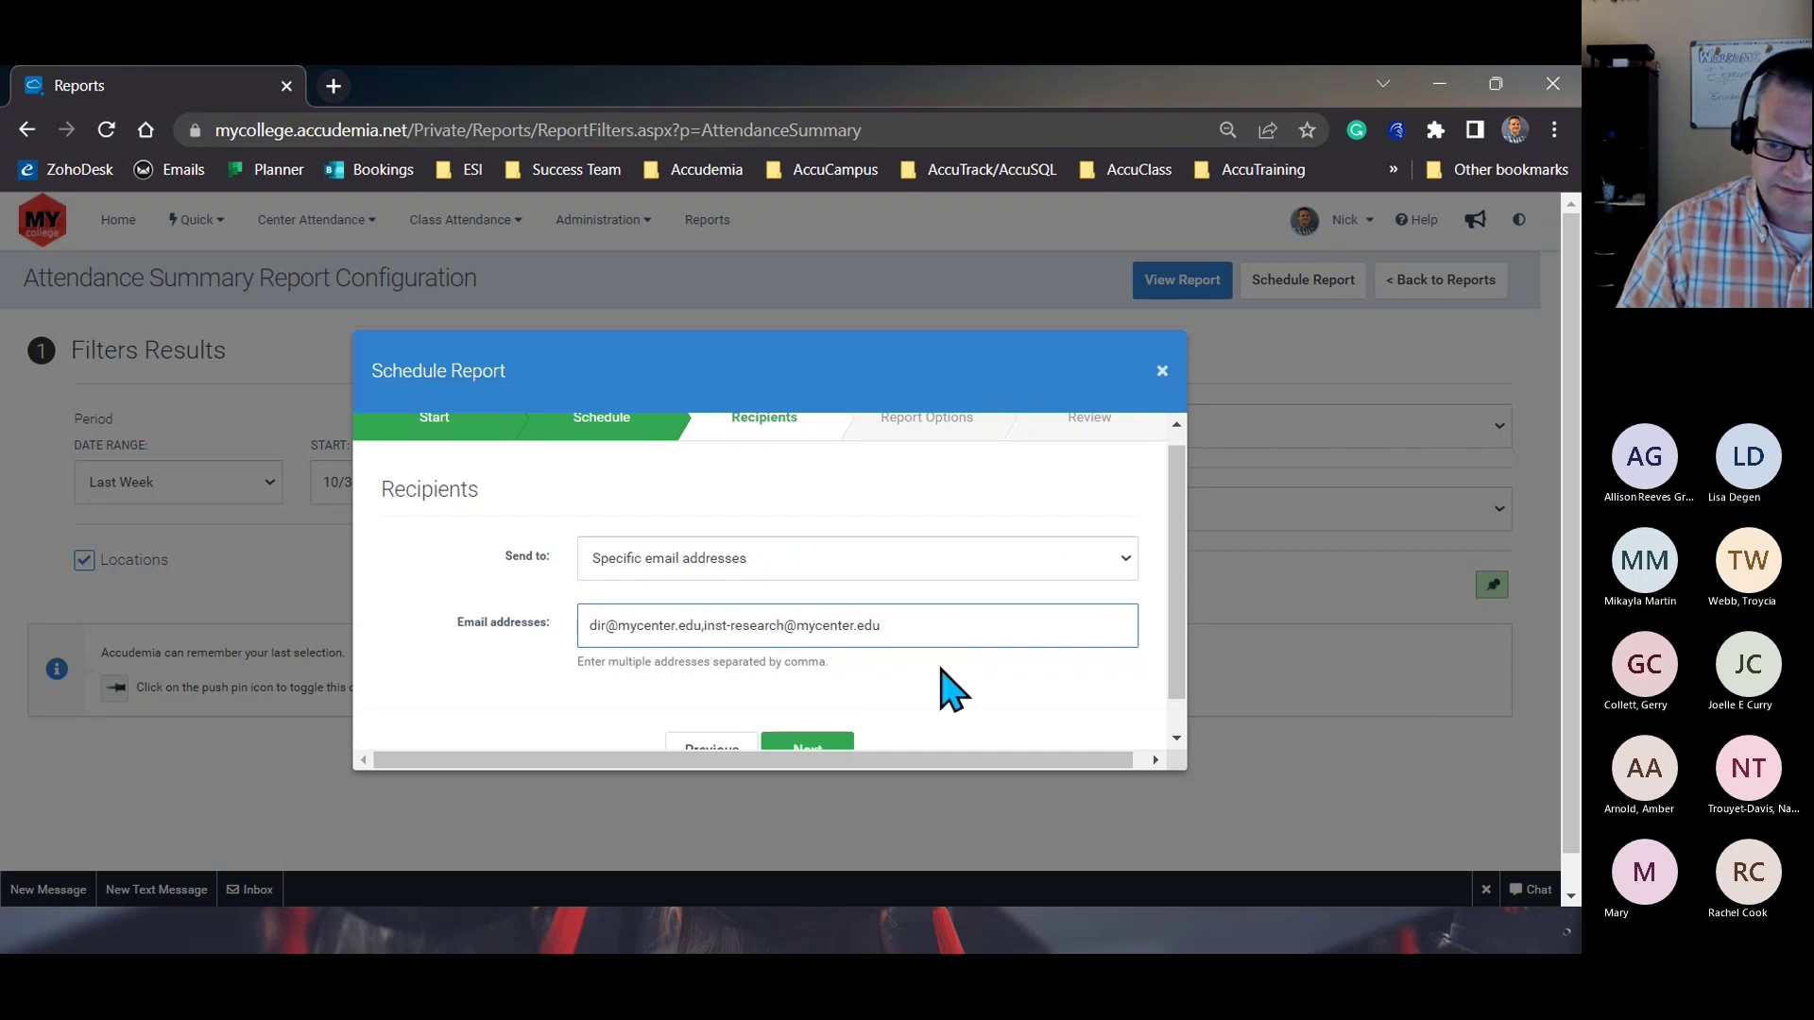
pyautogui.scroll(-1, 935, 704)
pyautogui.click(809, 720)
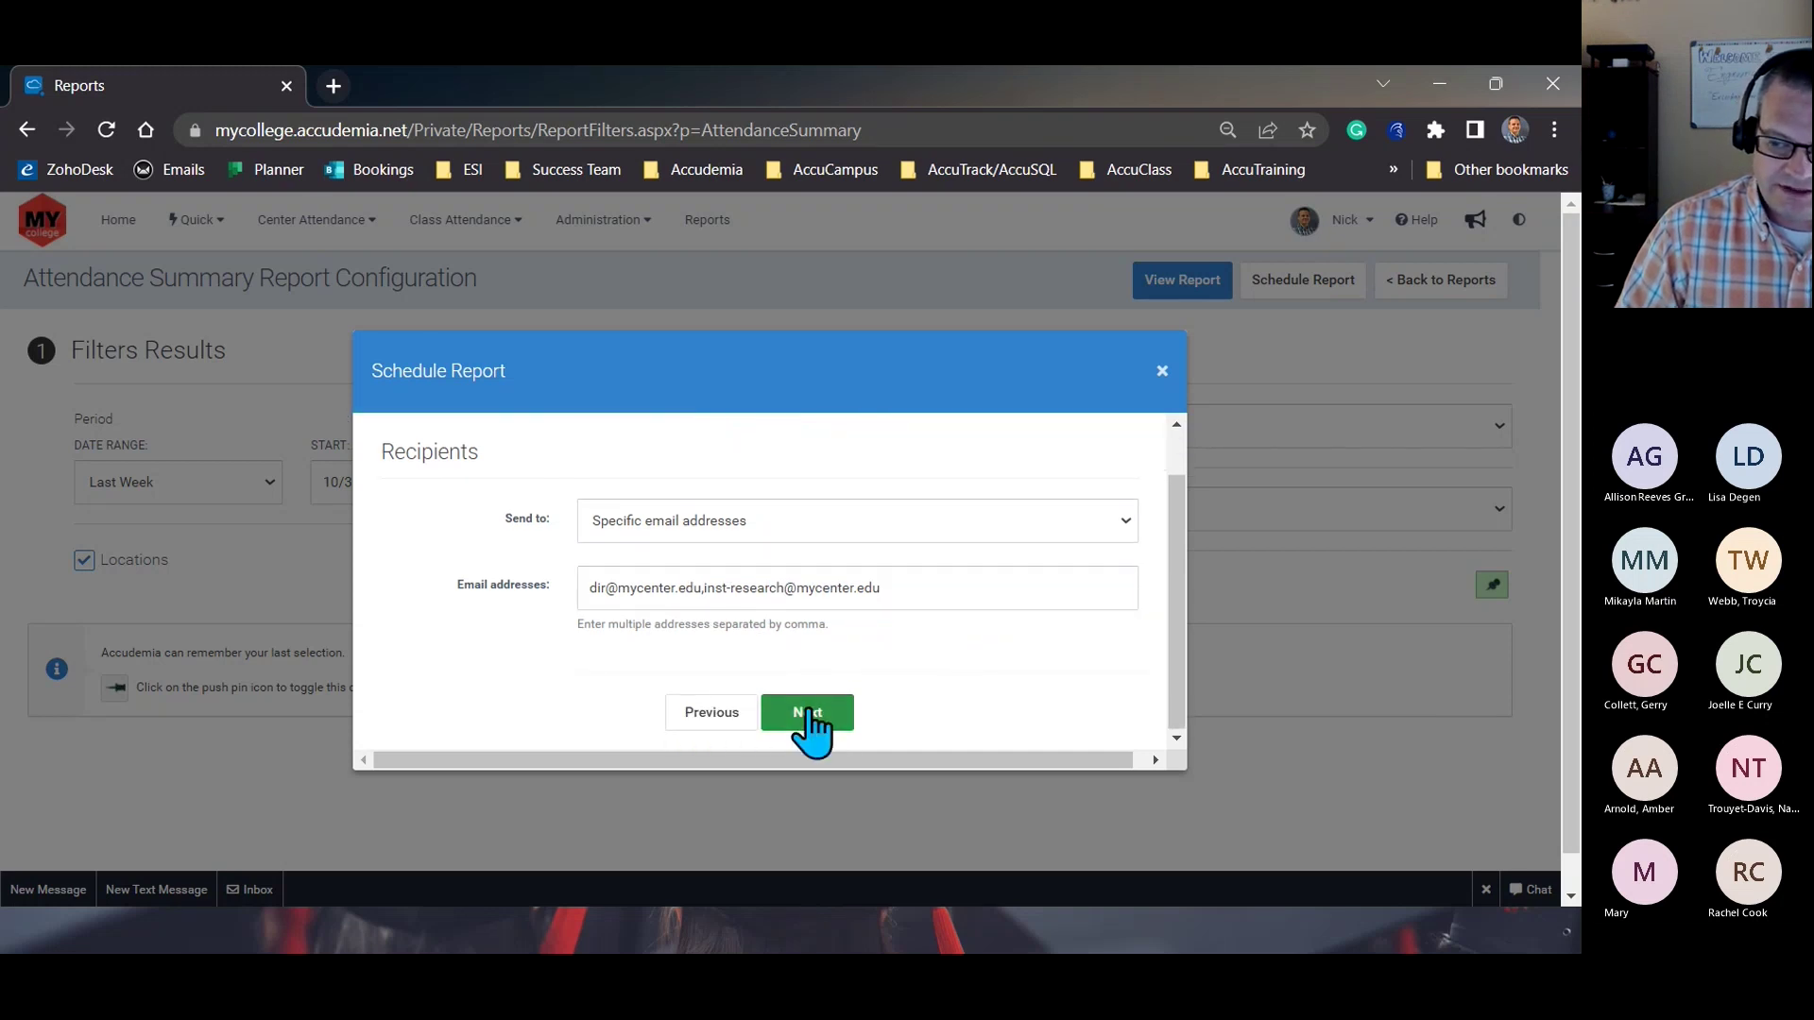
# Read the warning and the individual email options for directly entered addresses, and continue to the review.
pyautogui.scroll(-2, 779, 656)
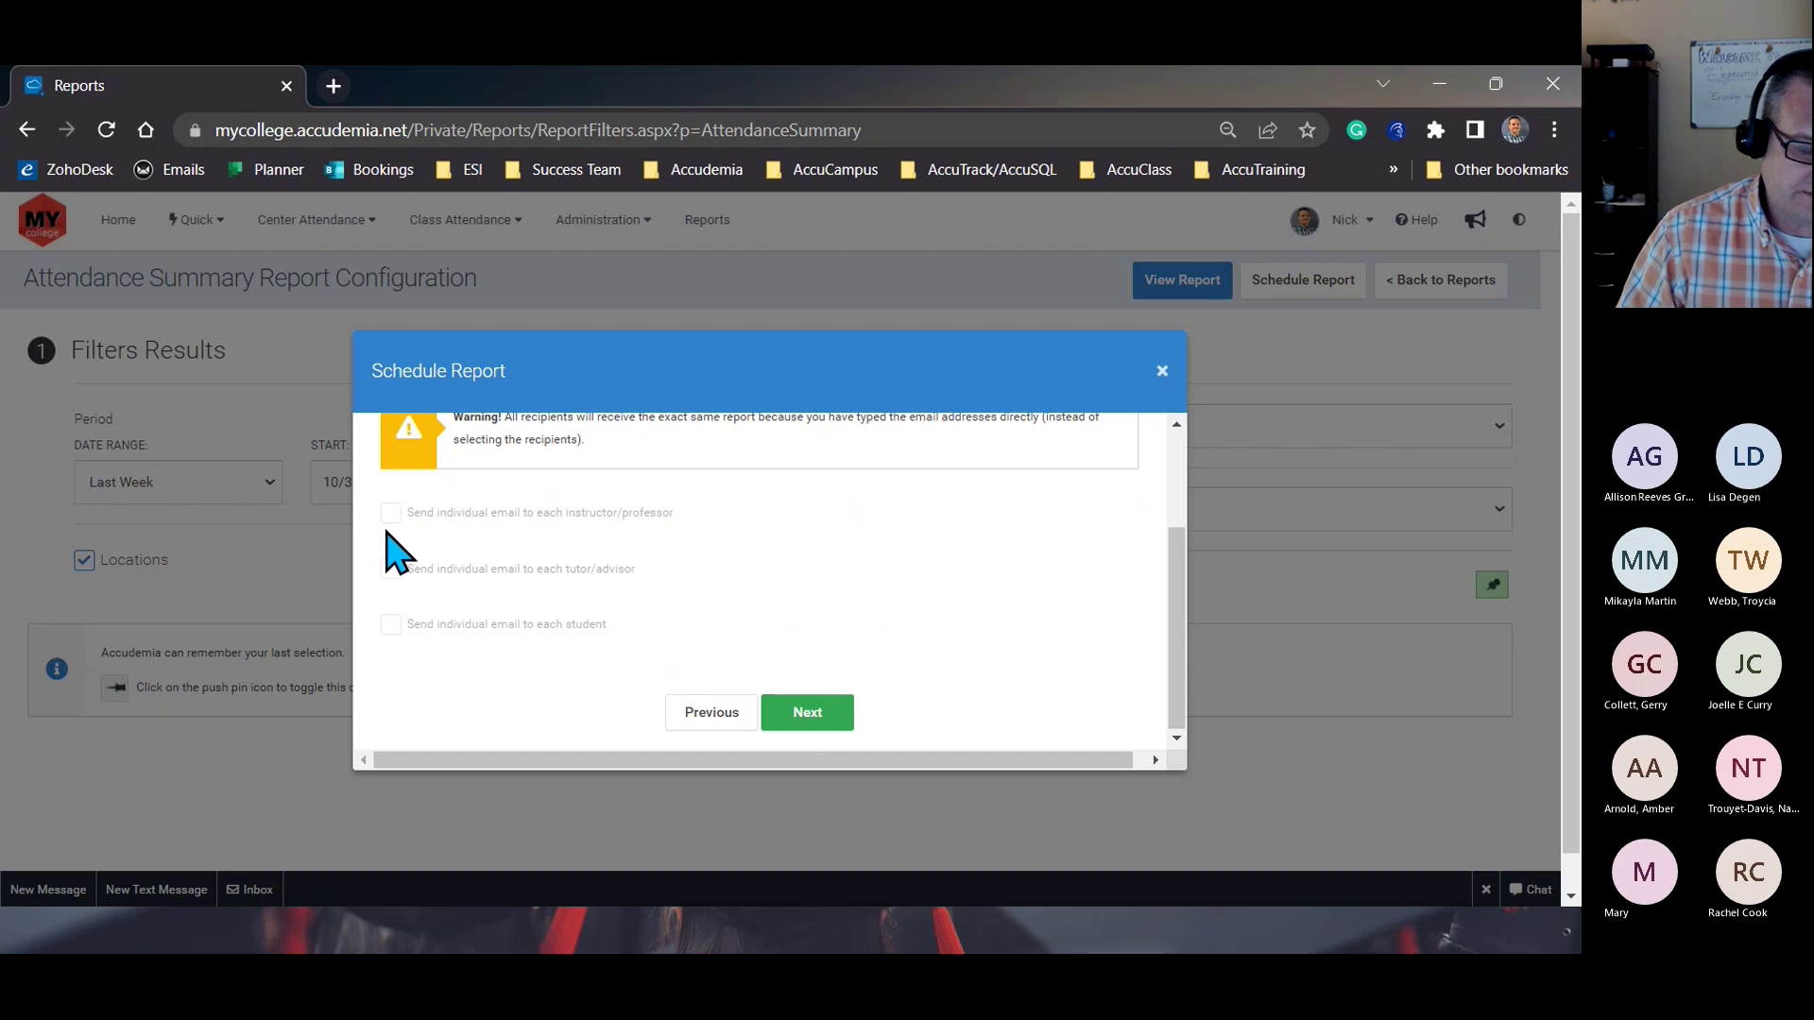
pyautogui.scroll(2, 462, 607)
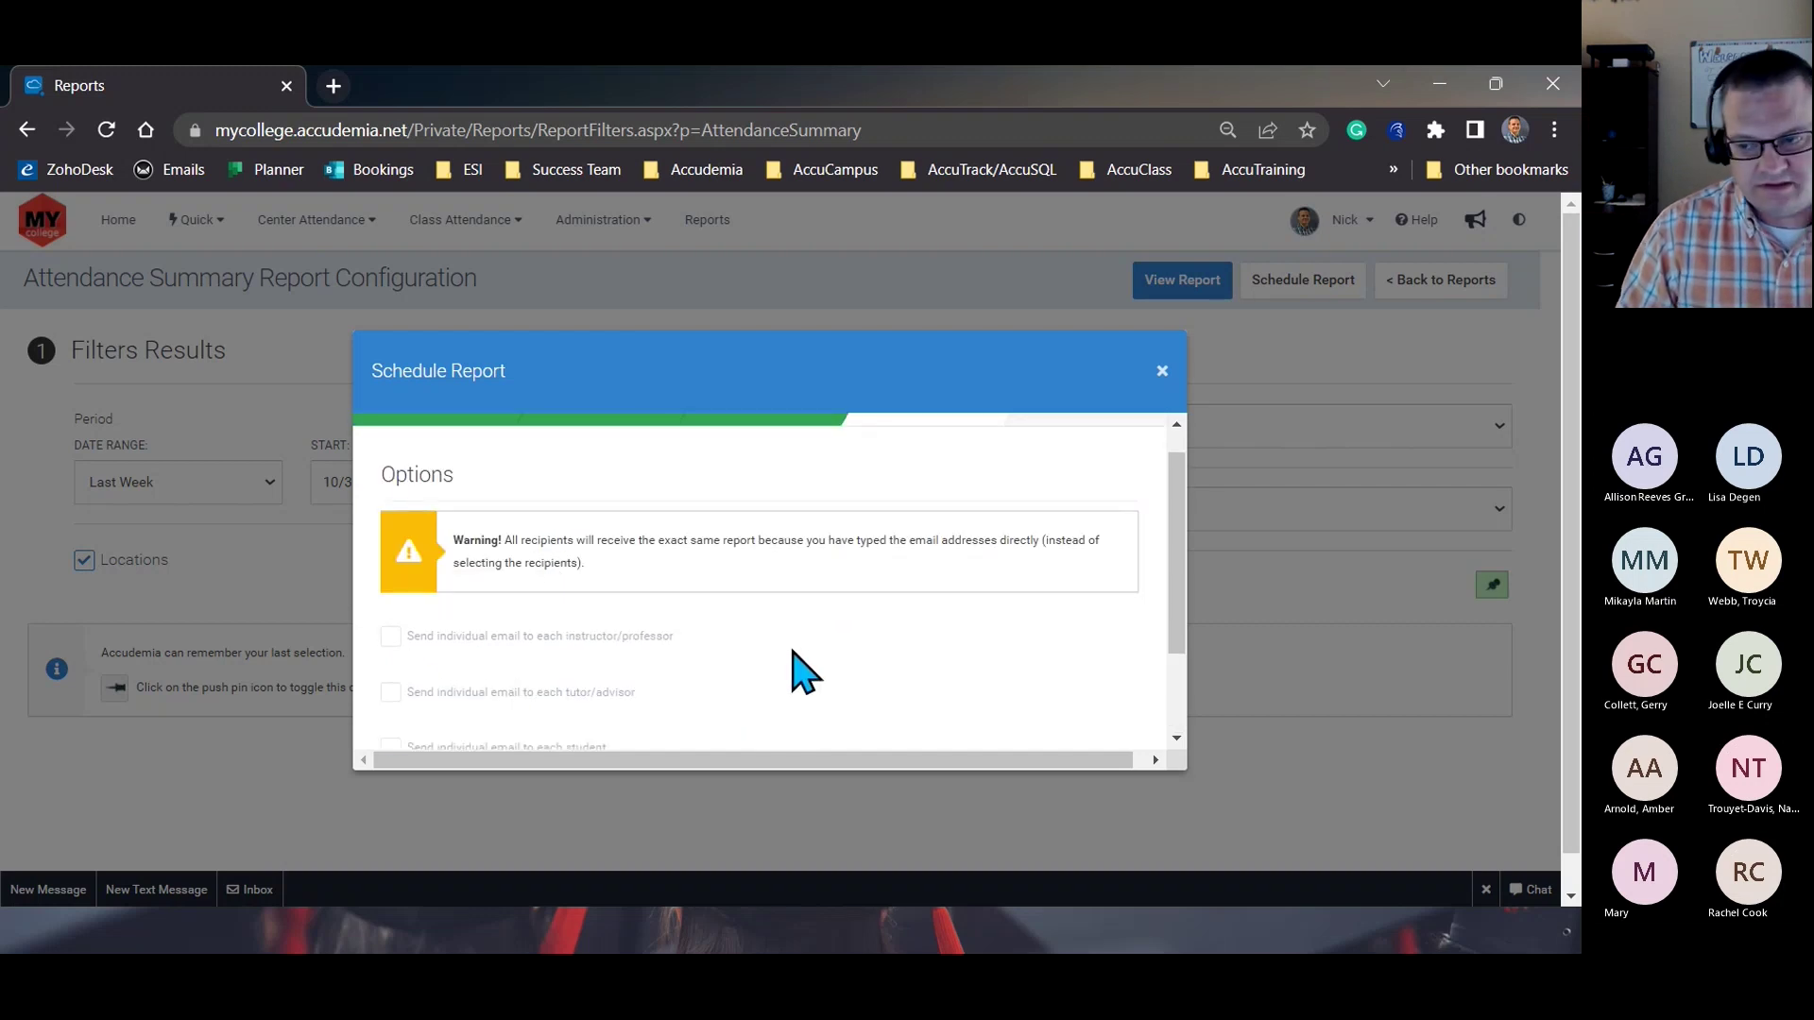
pyautogui.scroll(1, 810, 636)
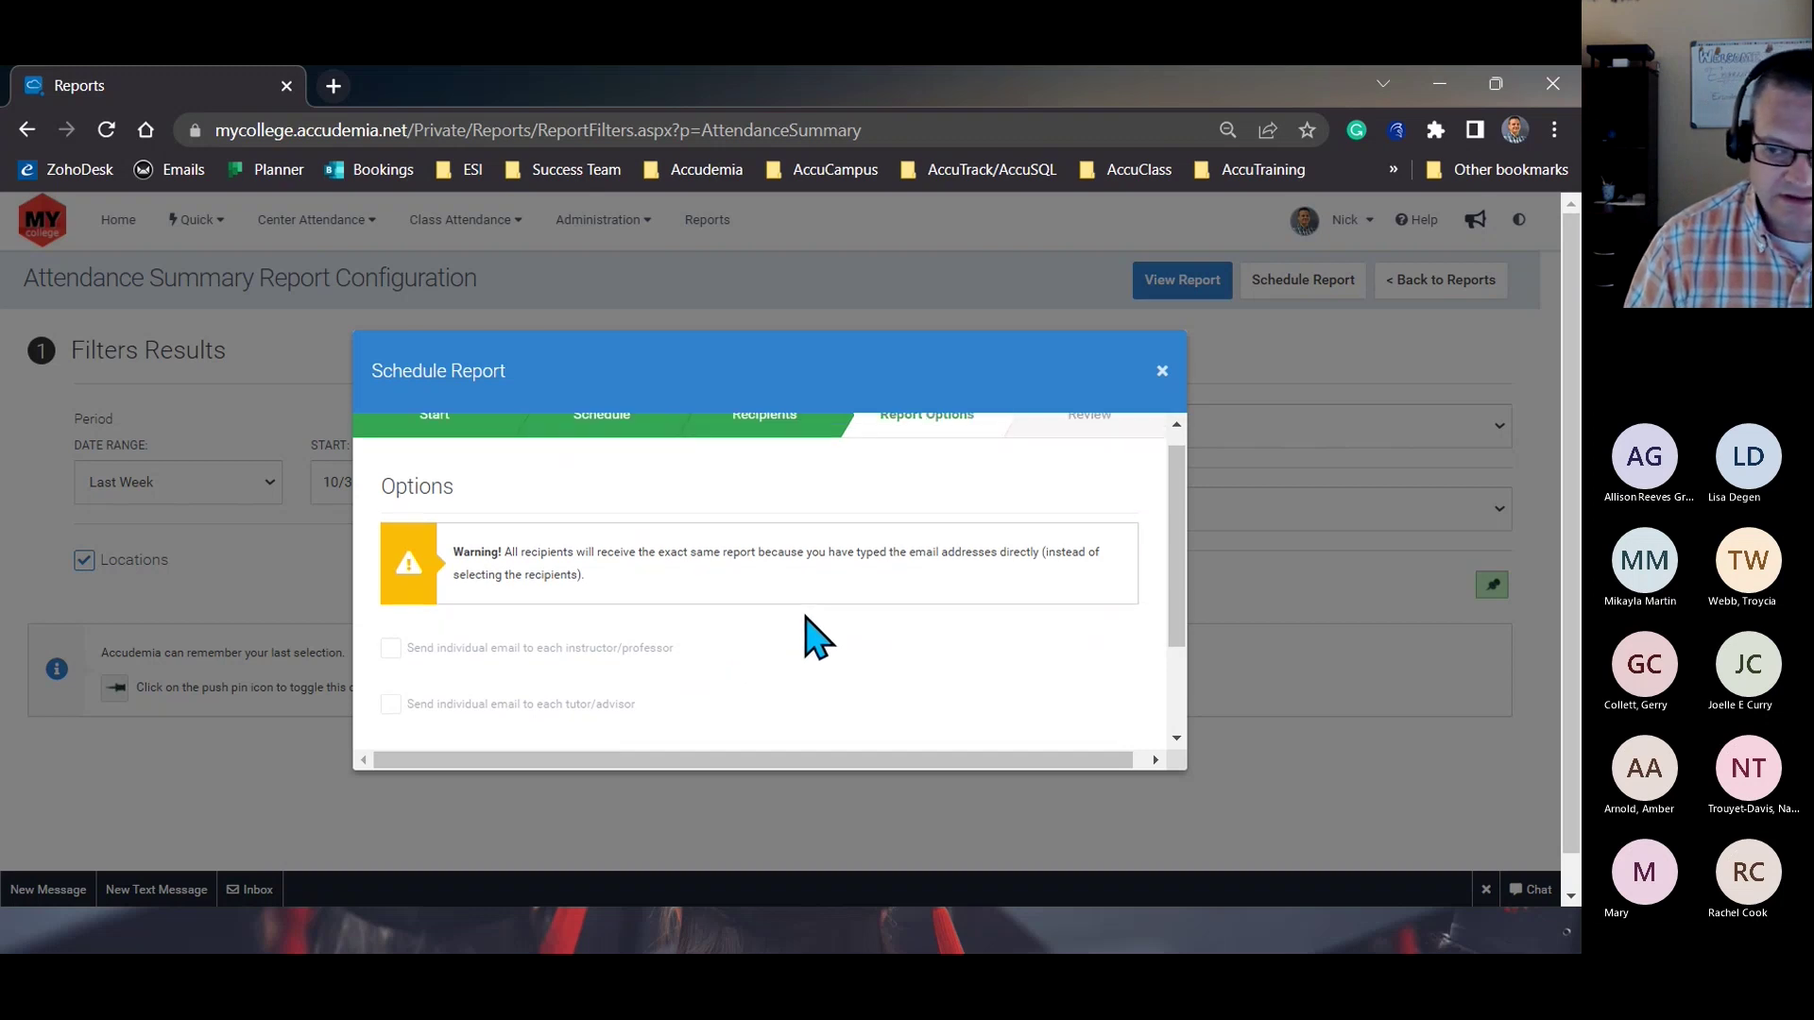
pyautogui.scroll(-3, 809, 636)
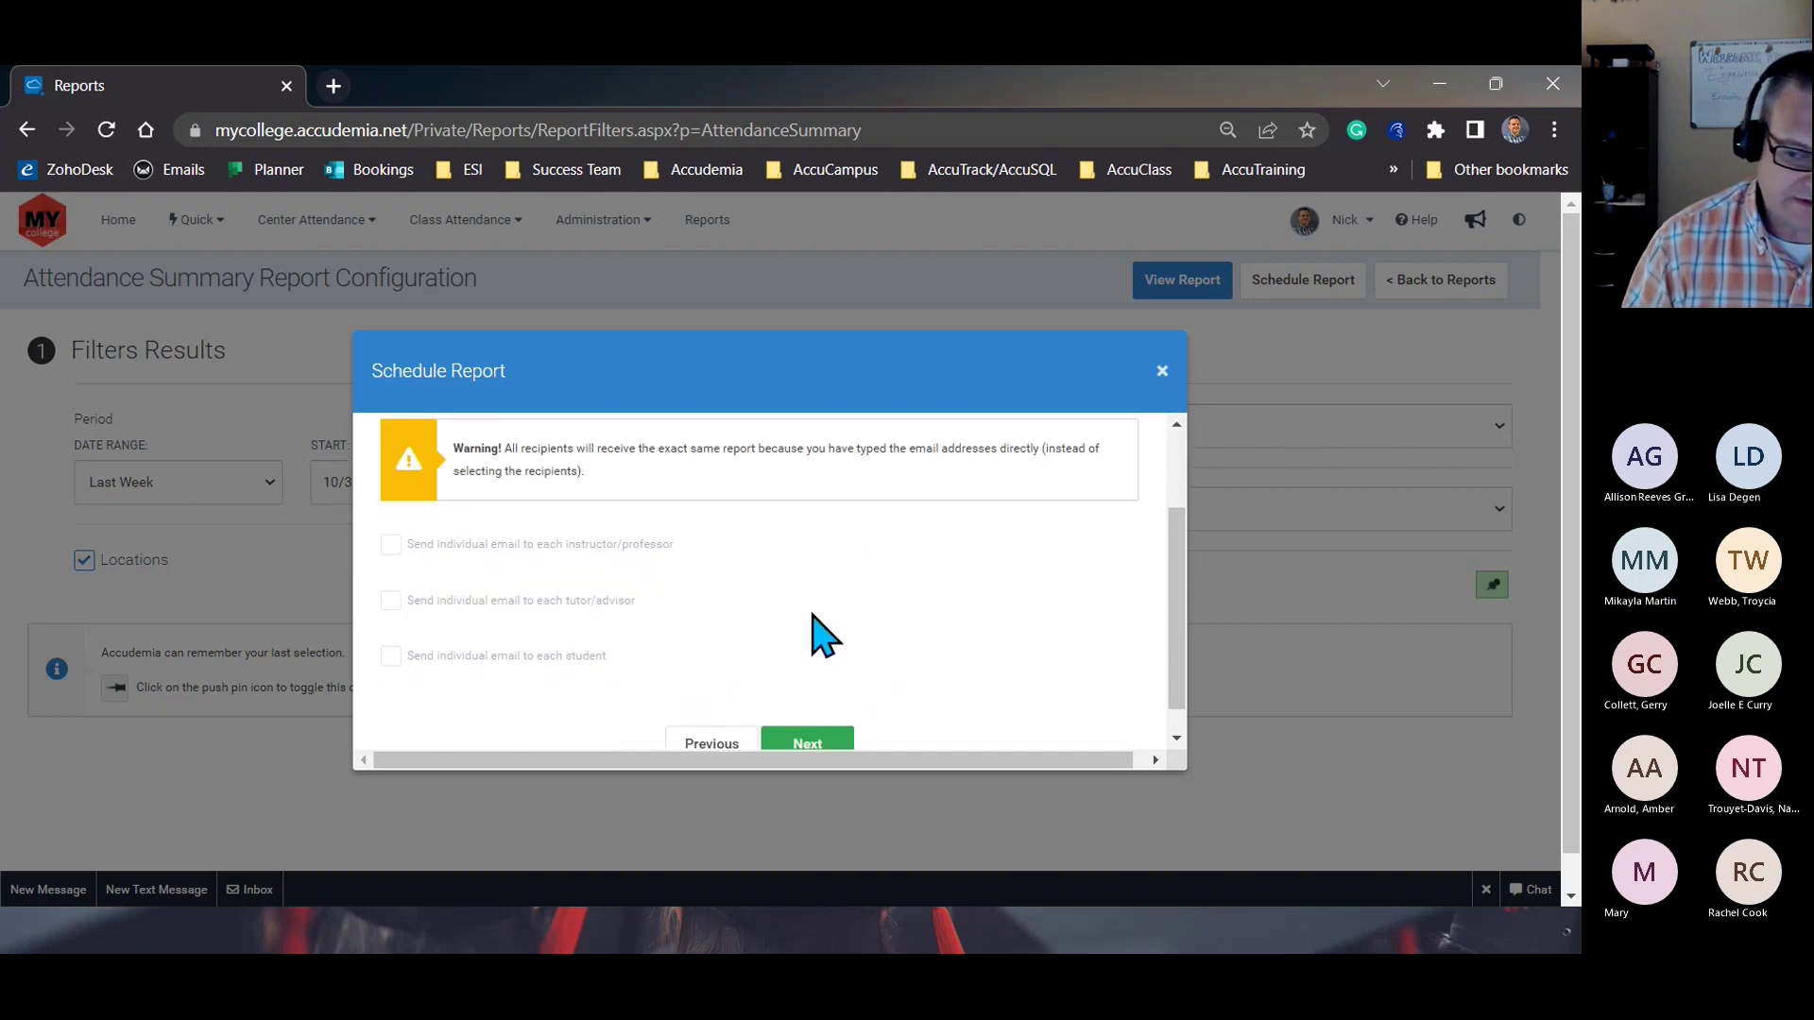
pyautogui.click(808, 743)
# Review the summary's emails, recipients, period and timing for Weekly Director's Report, finish scheduling it and close the confirmation.
pyautogui.moveTo(937, 624); pyautogui.dragTo(579, 655)
pyautogui.moveTo(964, 649); pyautogui.dragTo(587, 648)
pyautogui.moveTo(882, 543); pyautogui.dragTo(567, 567)
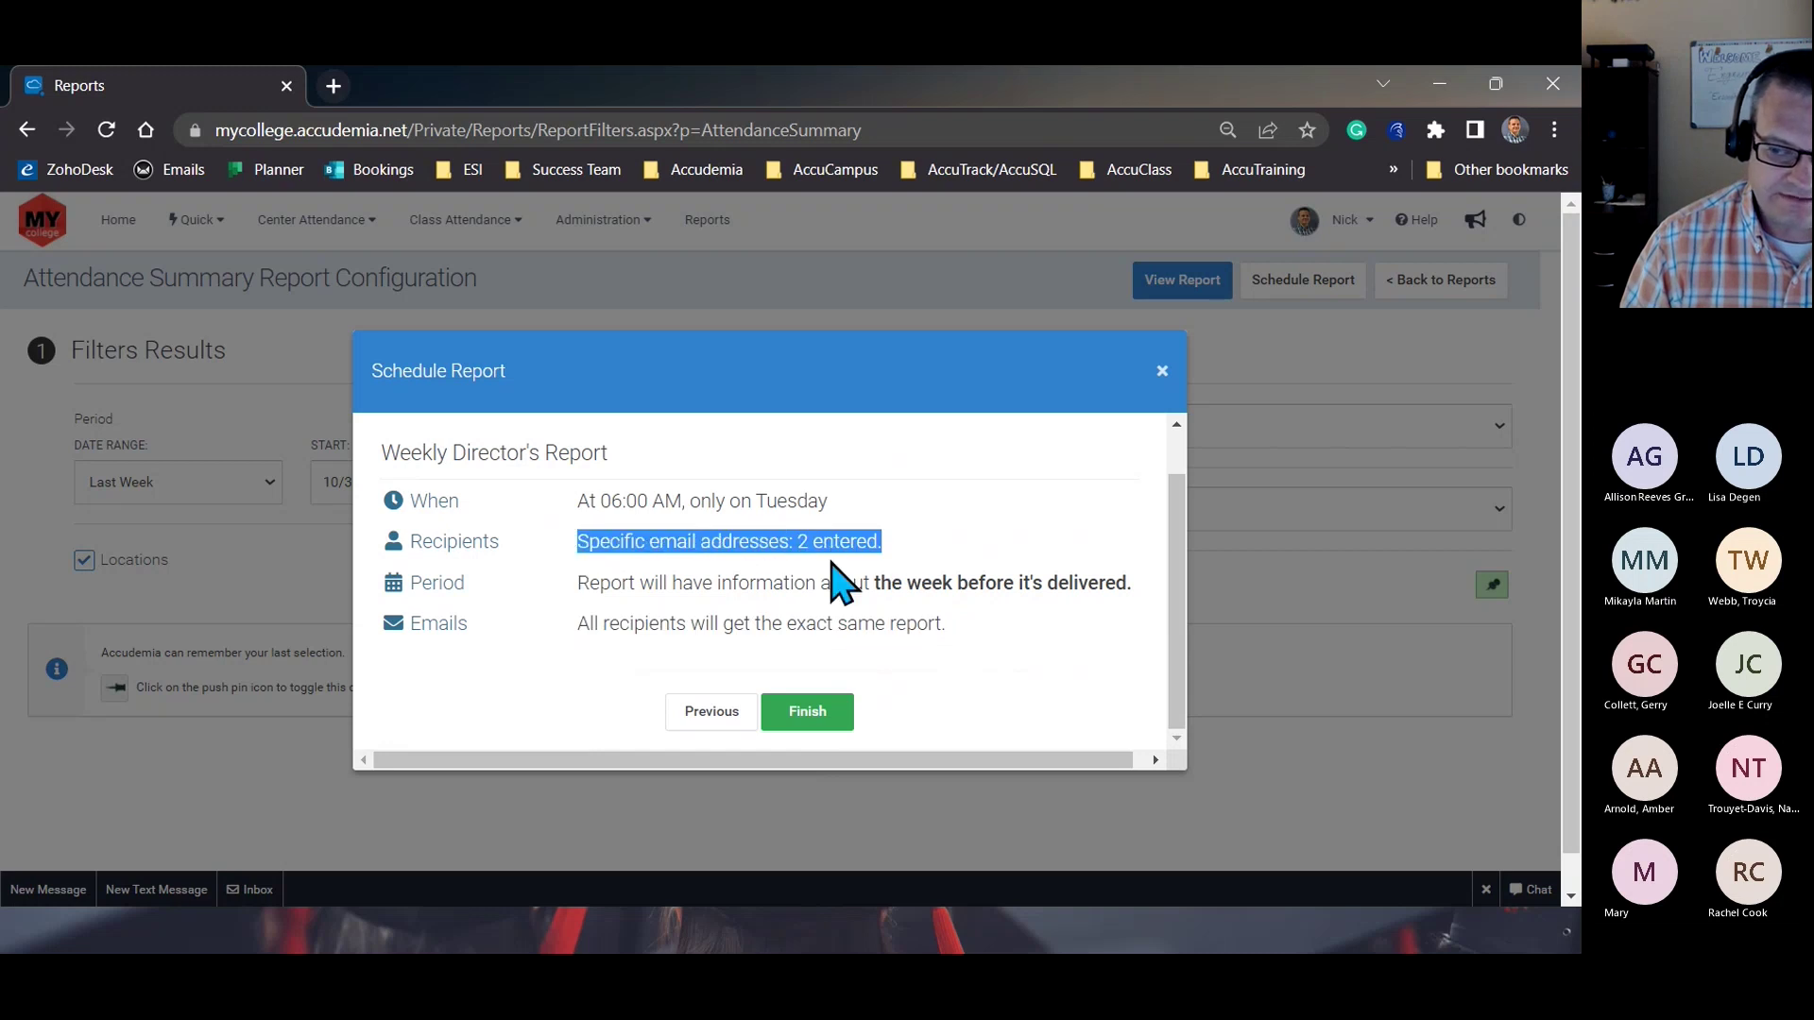
pyautogui.moveTo(1151, 597); pyautogui.dragTo(570, 587)
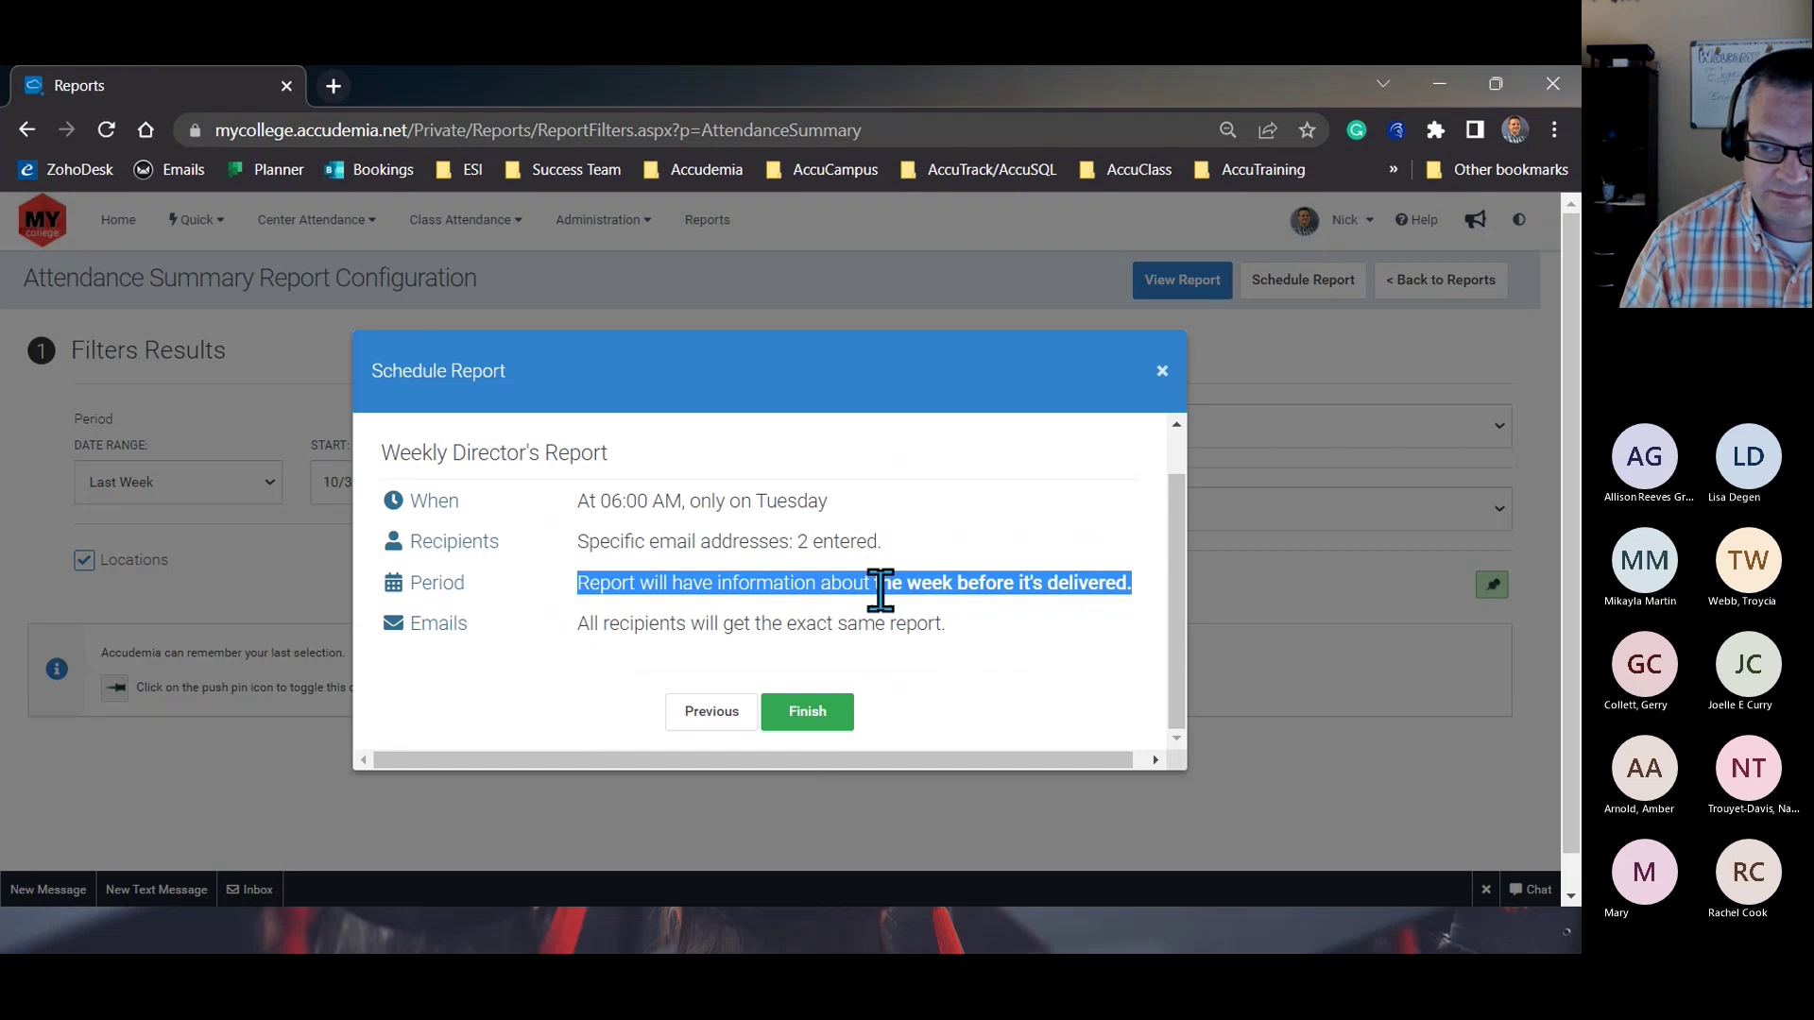
pyautogui.moveTo(850, 510); pyautogui.dragTo(557, 511)
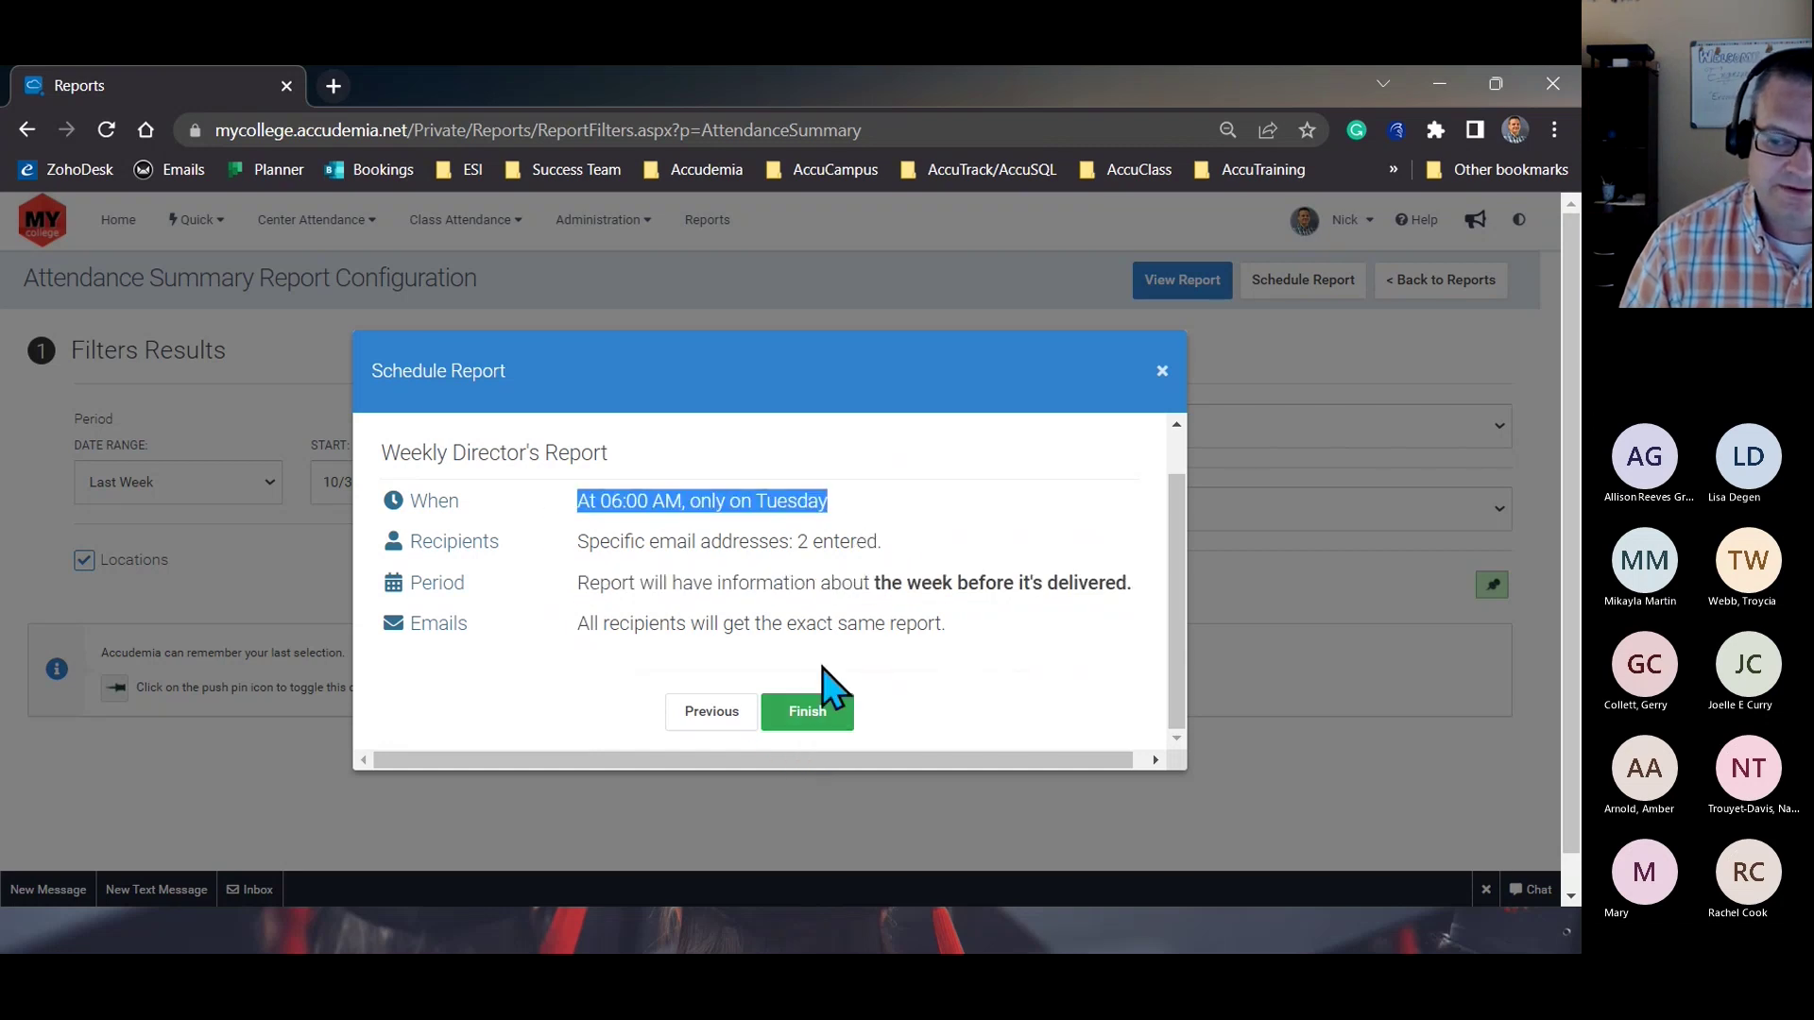
pyautogui.click(788, 716)
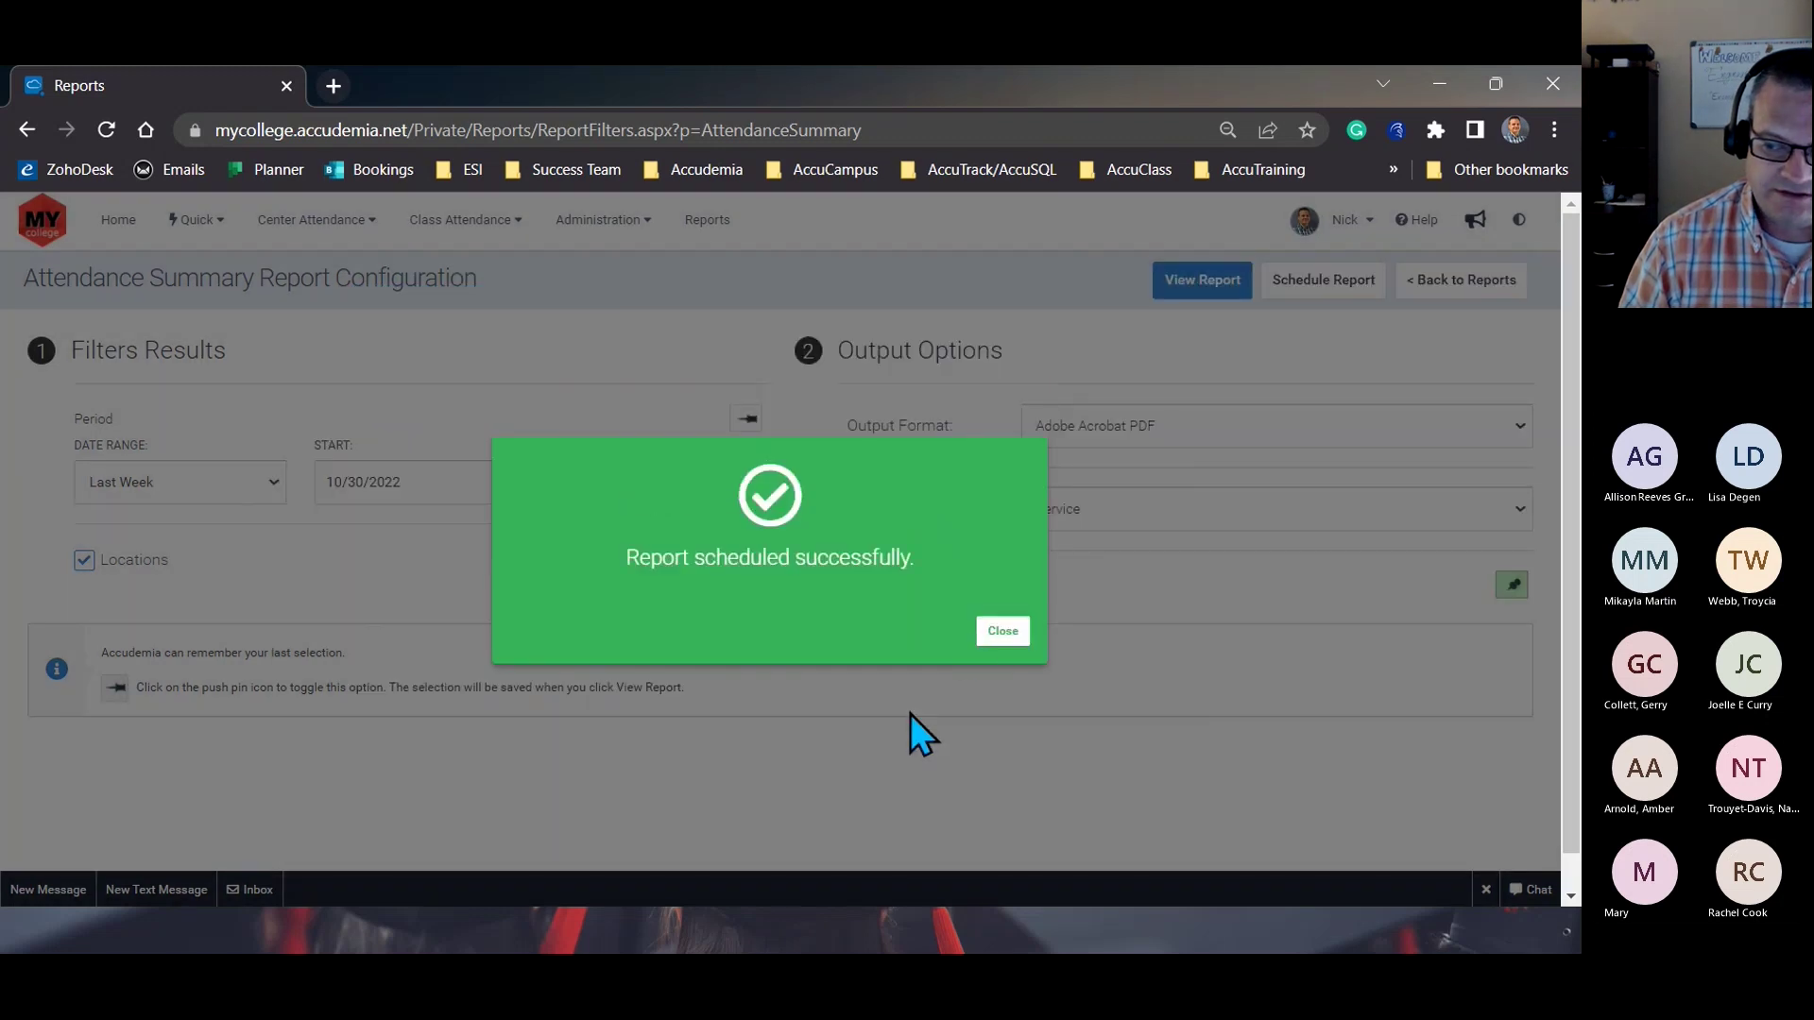
pyautogui.click(1024, 635)
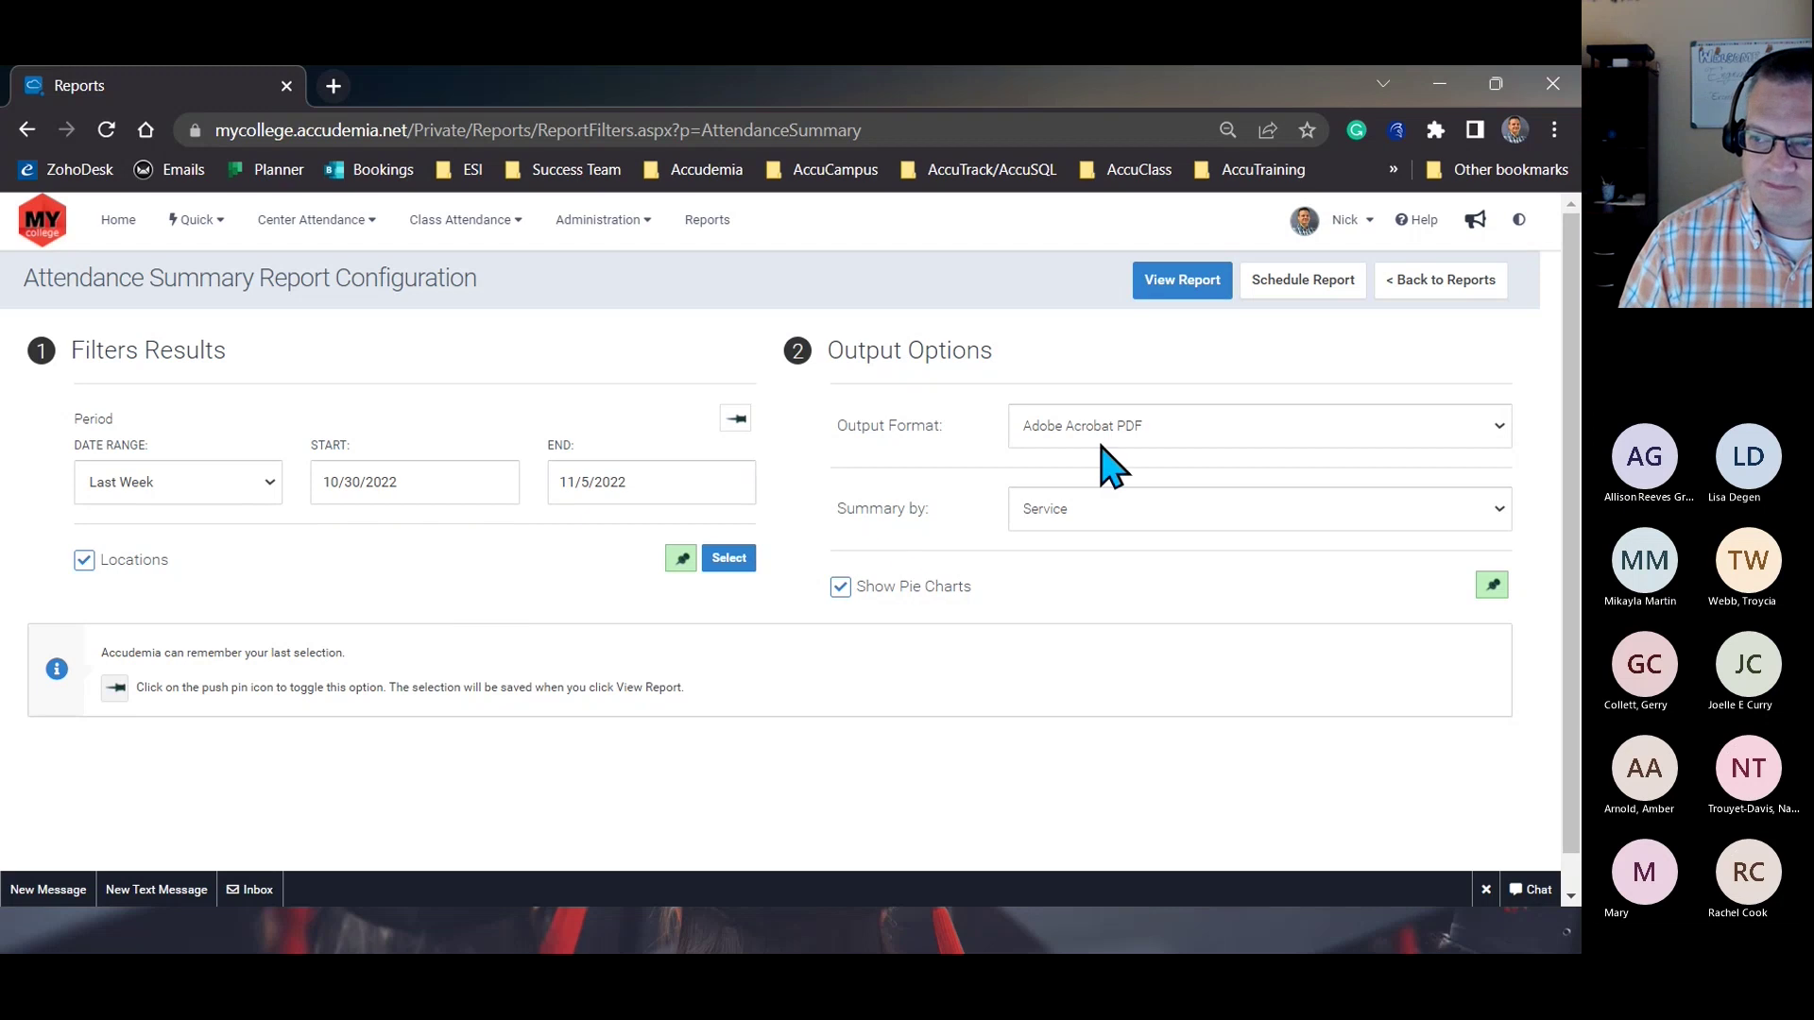
# Return to the list of reports, open the scheduled reports and locate Weekly Director's Report.
pyautogui.click(1398, 302)
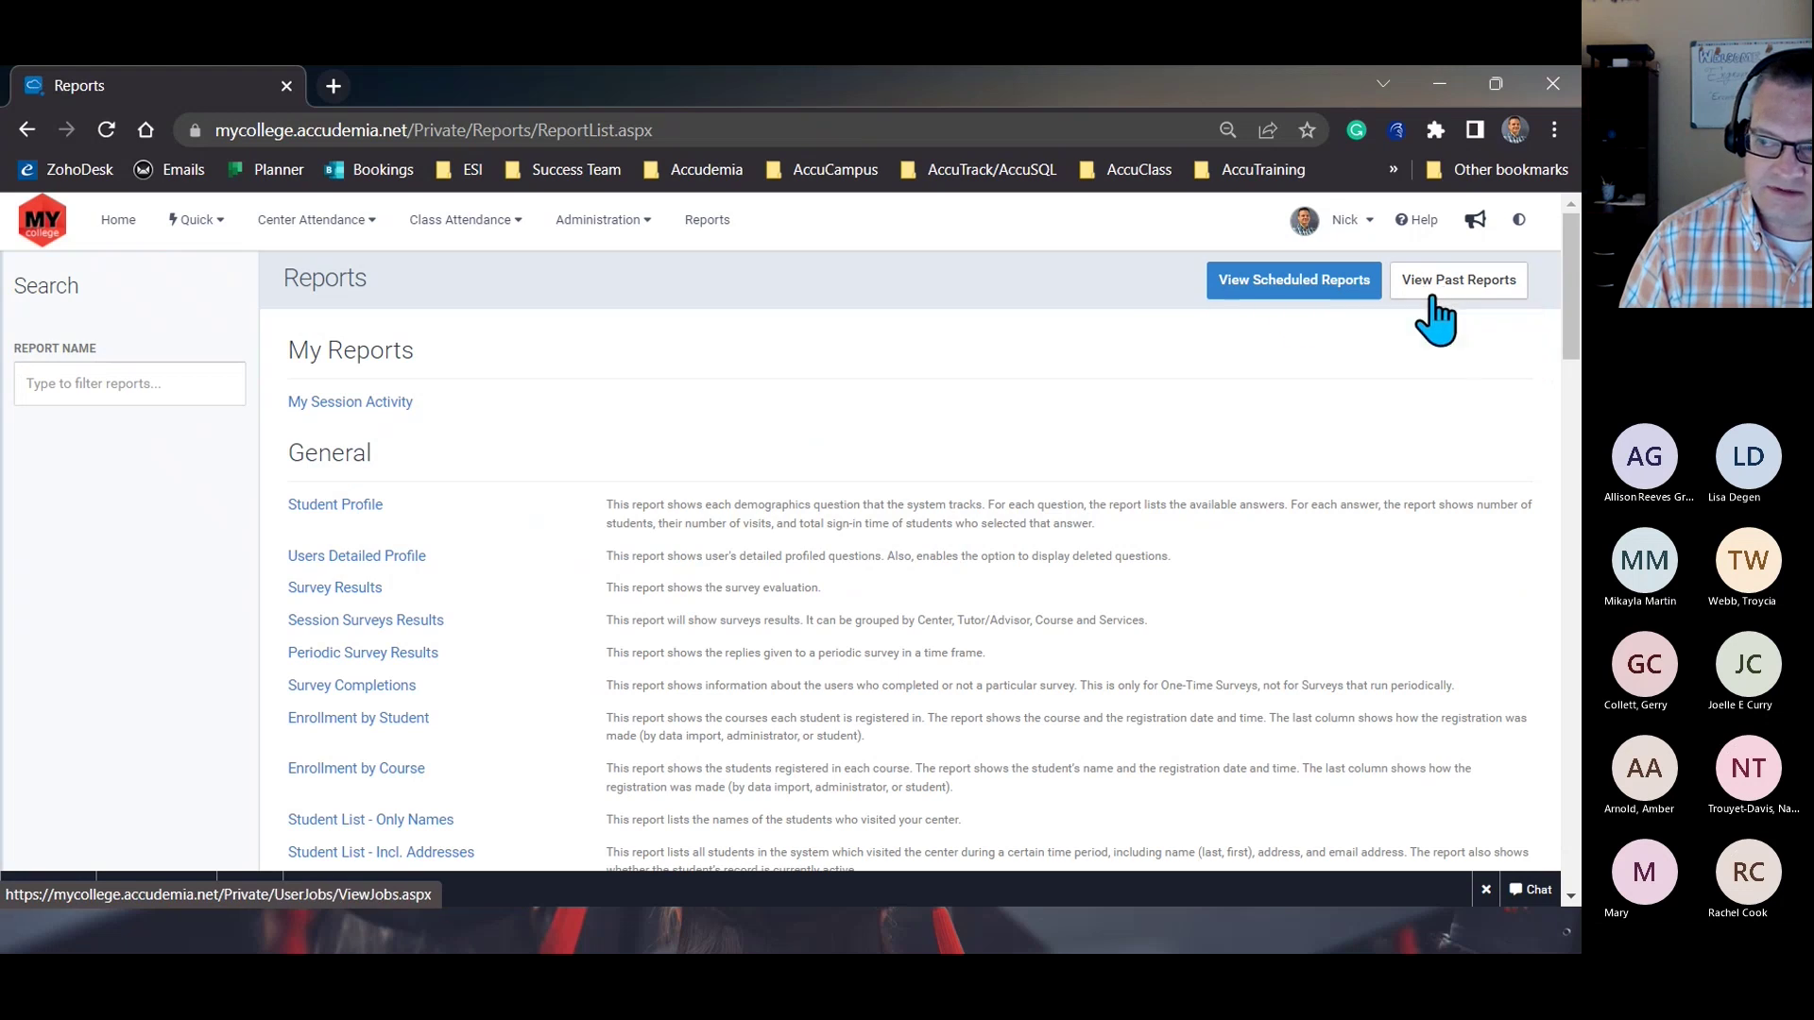
pyautogui.click(1270, 290)
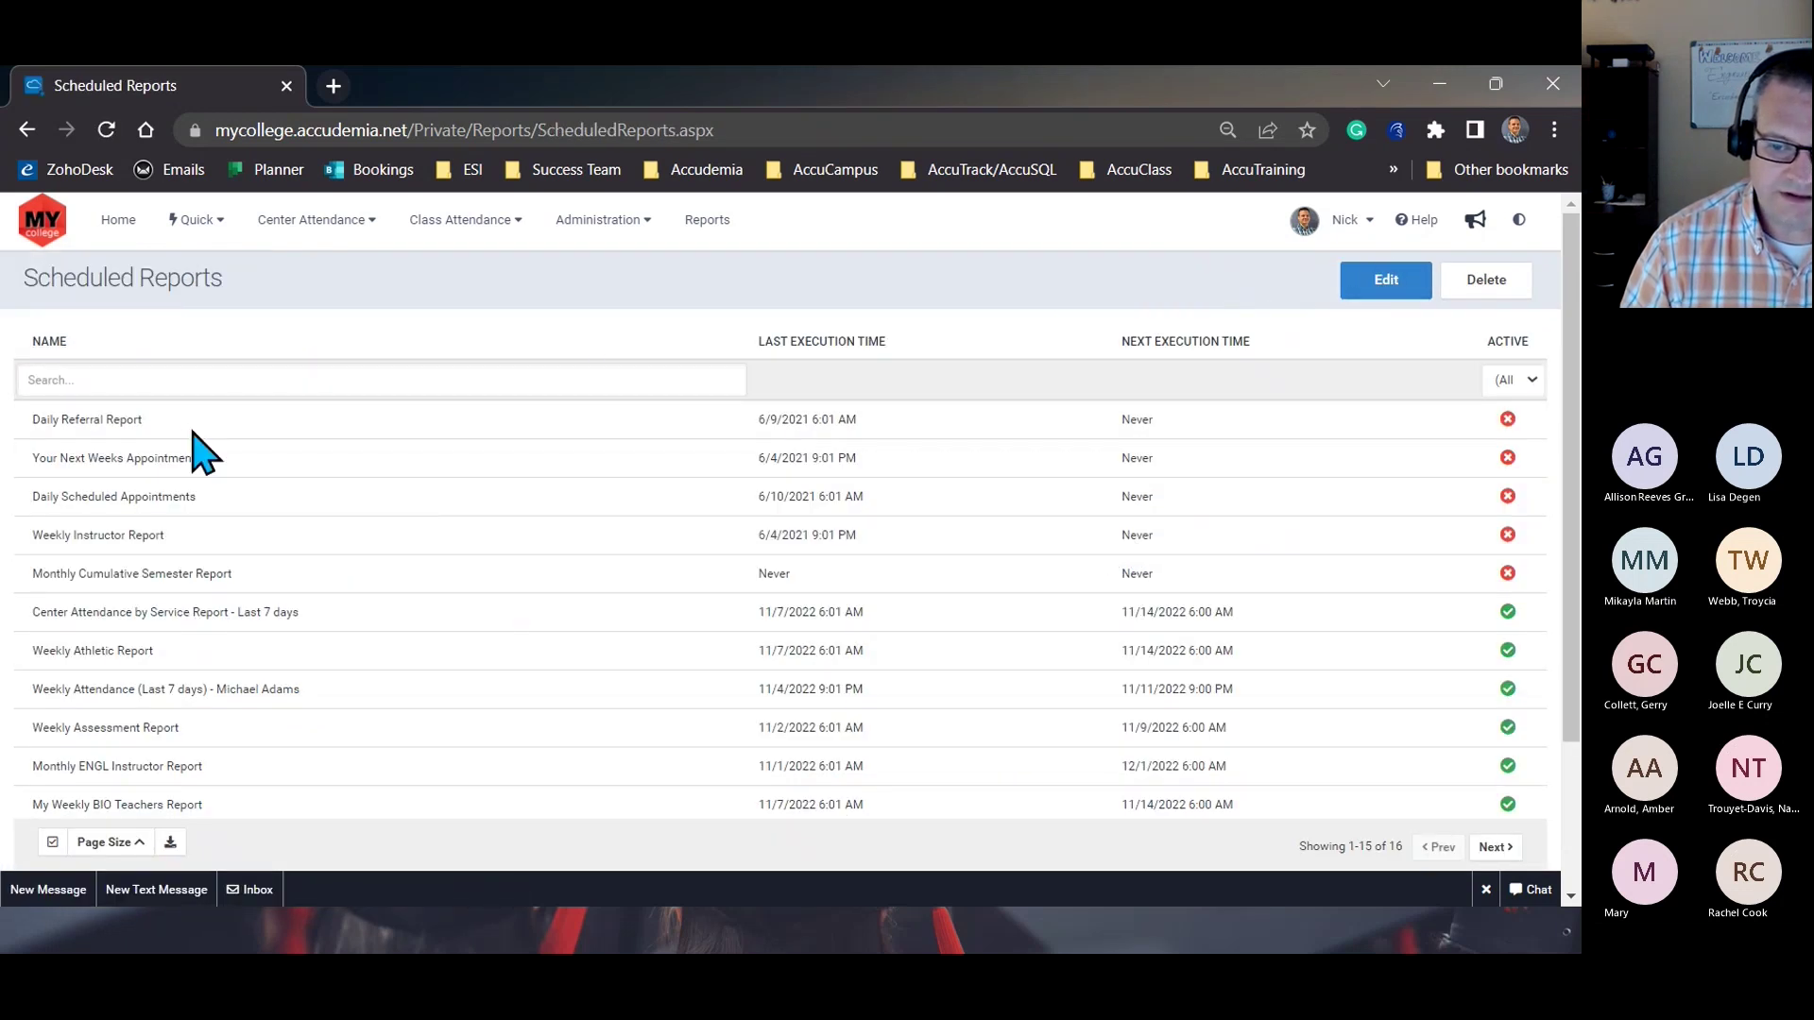
pyautogui.scroll(-2, 268, 563)
pyautogui.scroll(1, 253, 756)
pyautogui.scroll(-1, 241, 764)
# Open Weekly Director's Report for editing, clear its Active option and cancel without saving.
pyautogui.click(168, 810)
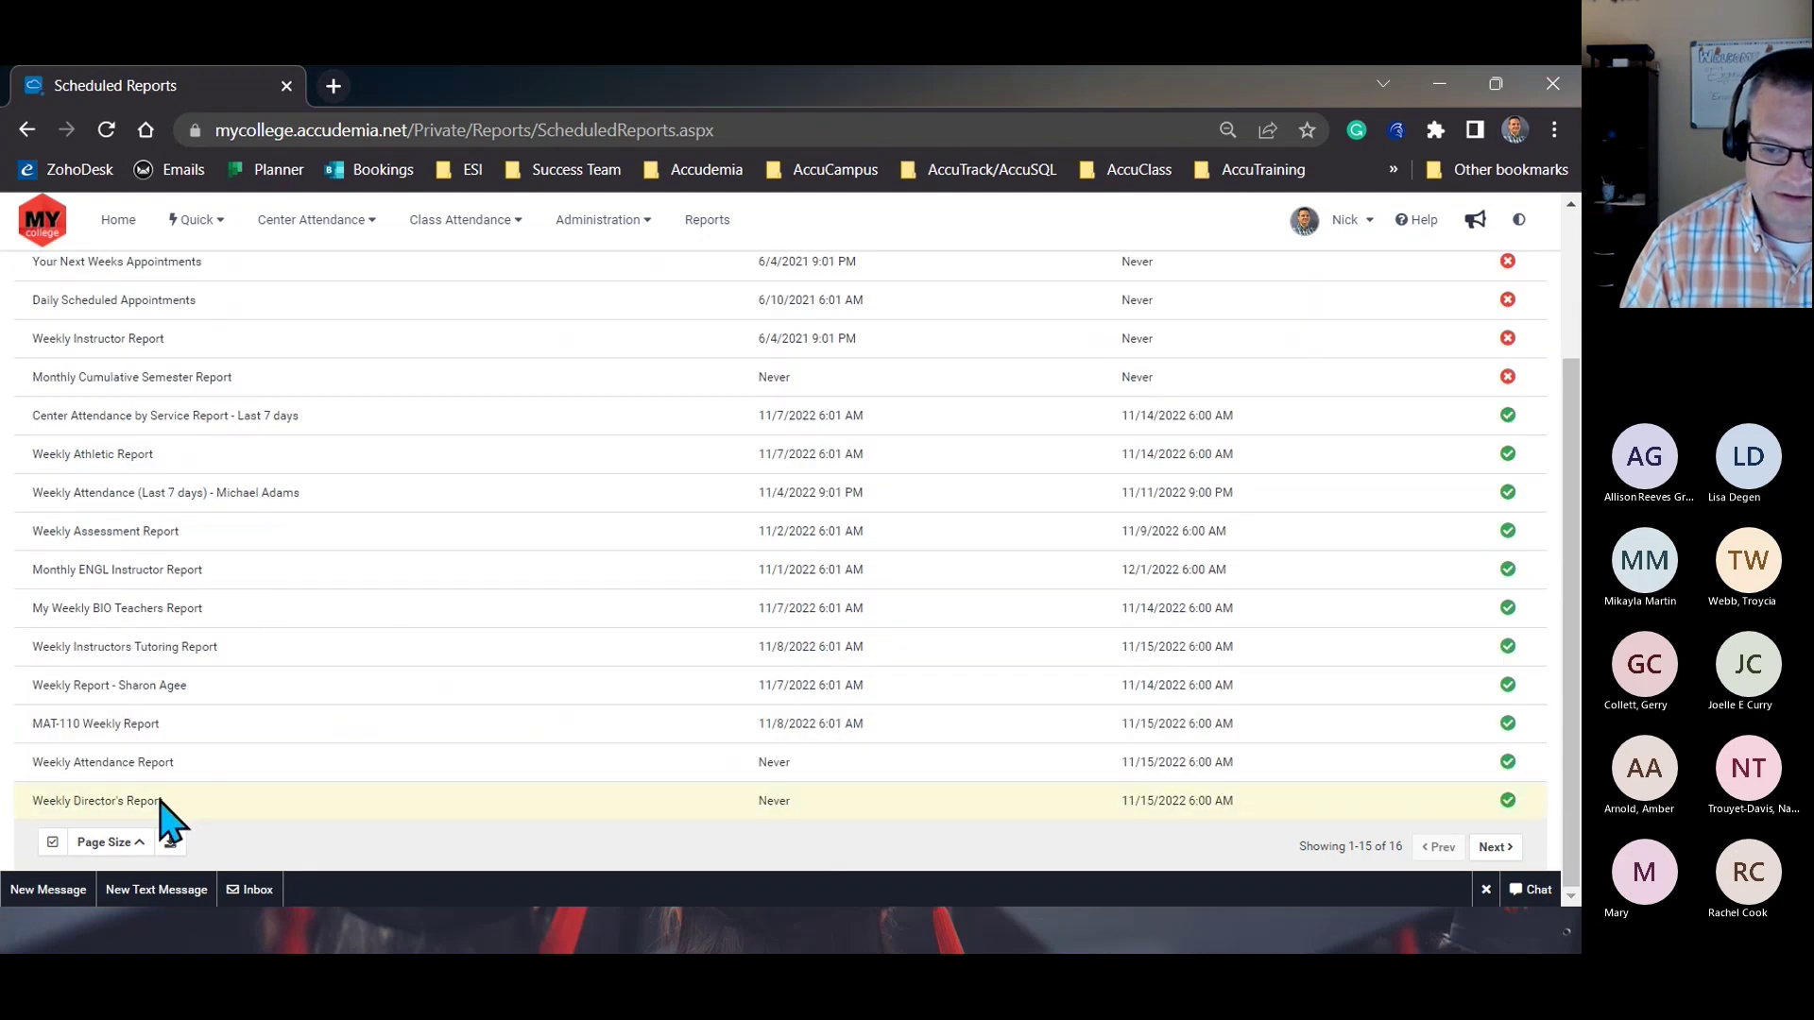
pyautogui.doubleClick(690, 799)
pyautogui.click(300, 477)
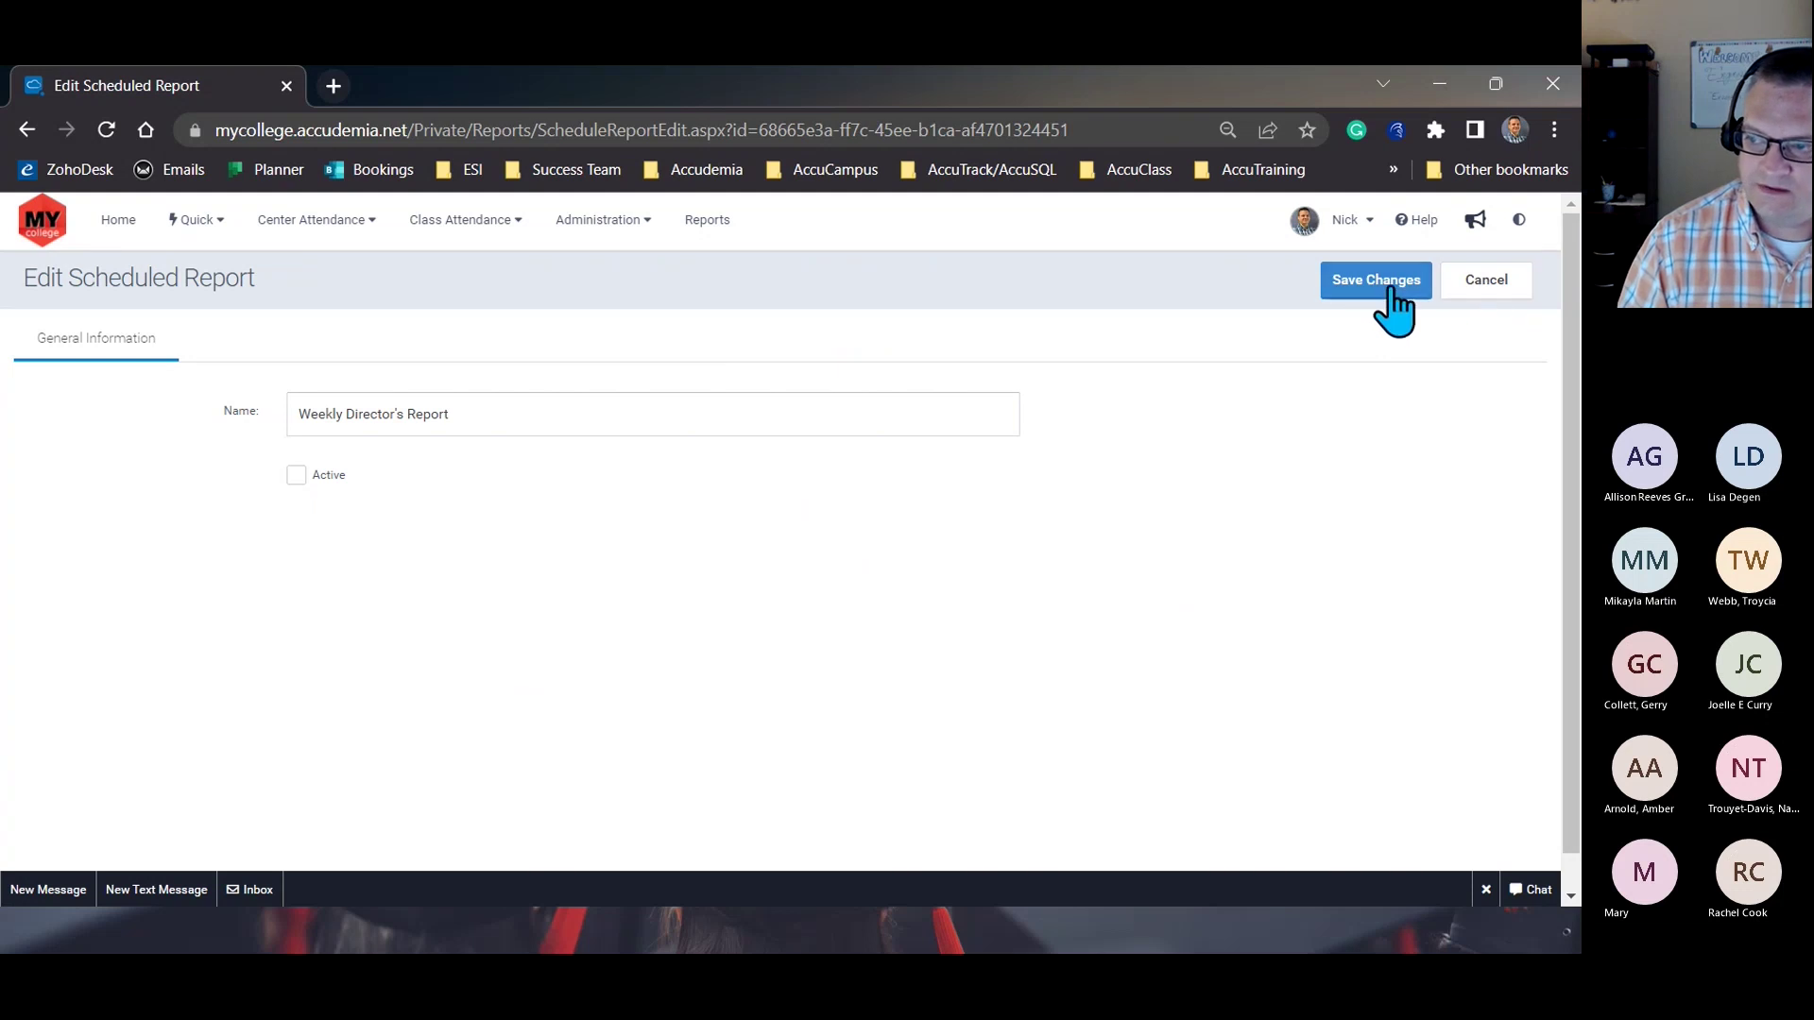
pyautogui.click(1479, 293)
# Select Weekly Director's Report in the scheduled reports list and start deleting it.
pyautogui.scroll(-3, 822, 689)
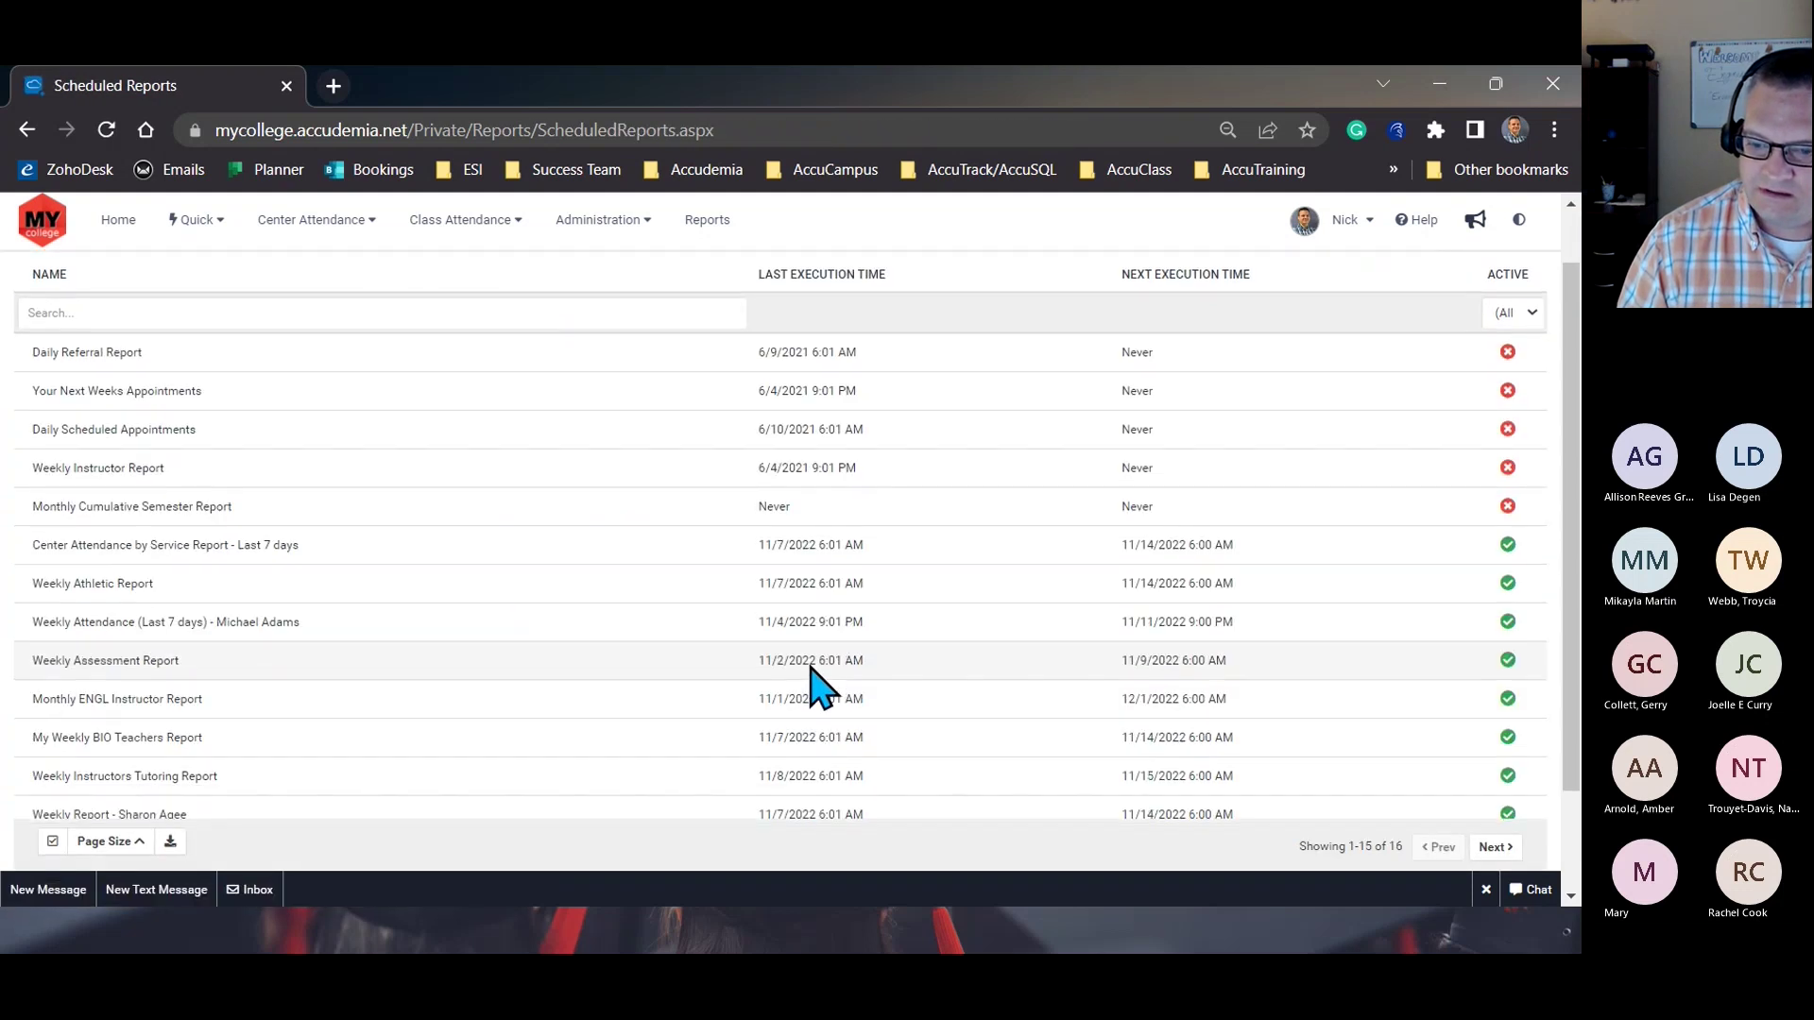
pyautogui.click(1030, 805)
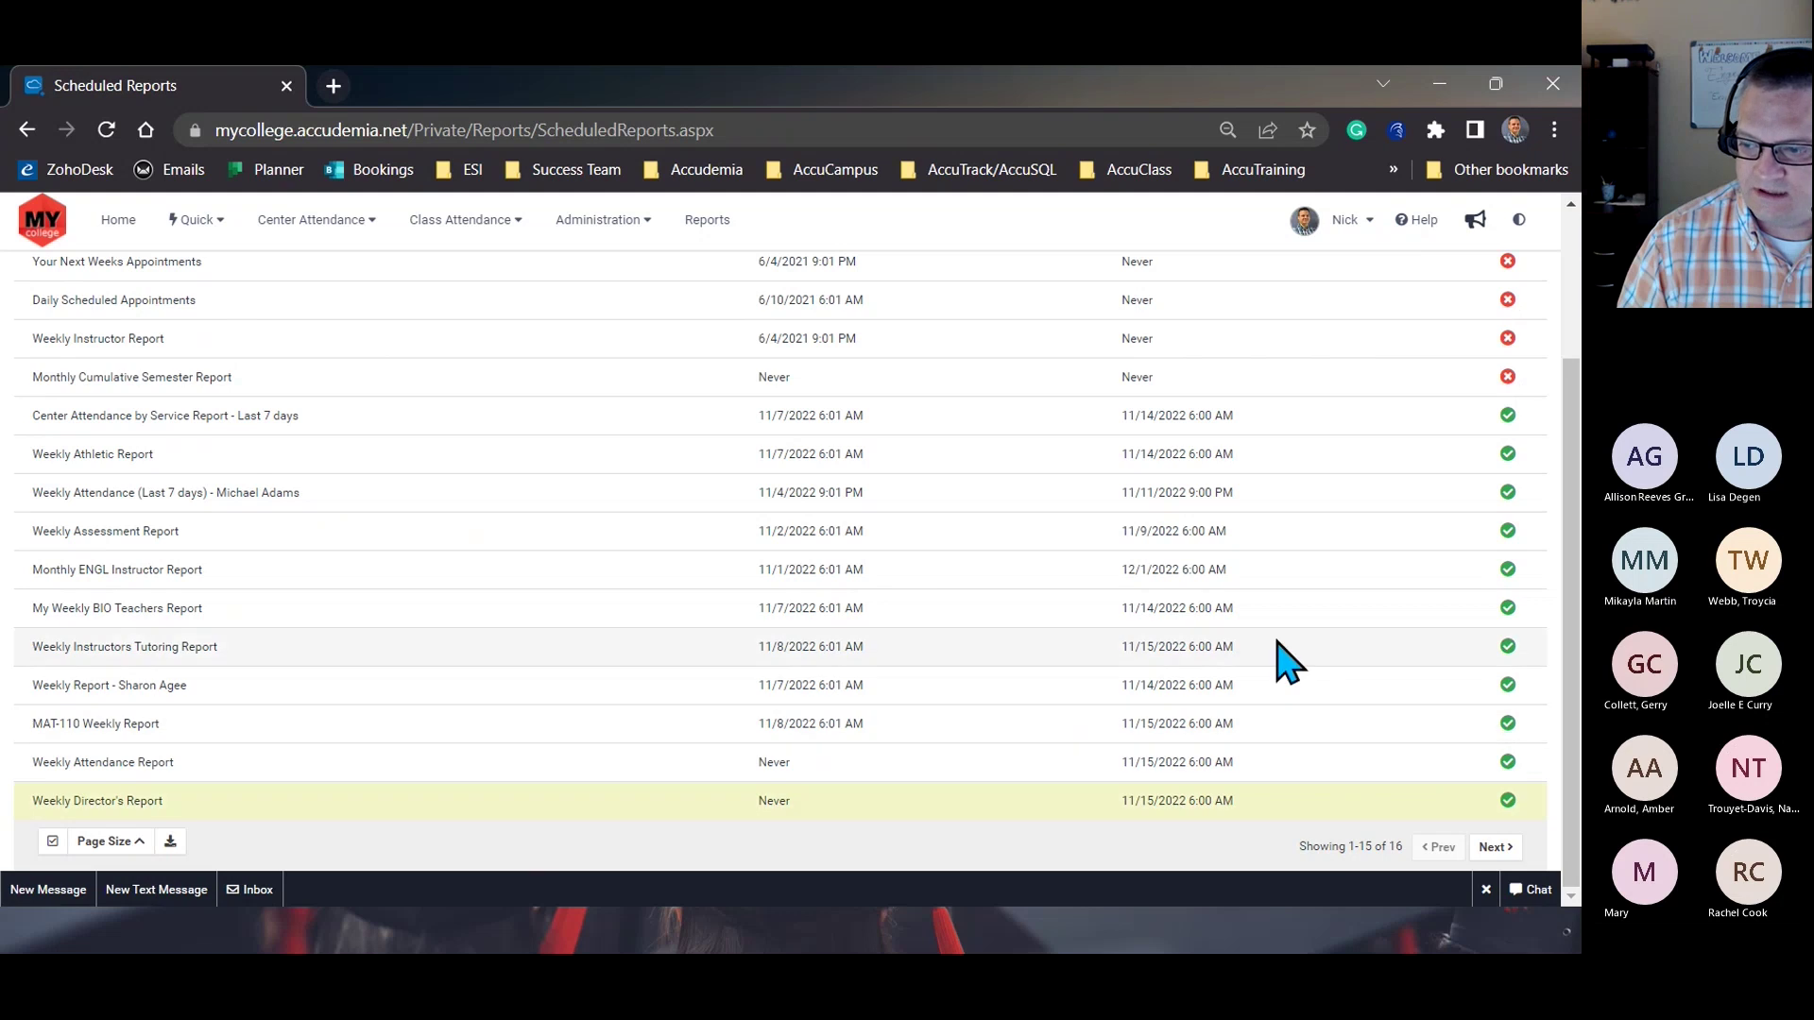
pyautogui.scroll(2, 1322, 567)
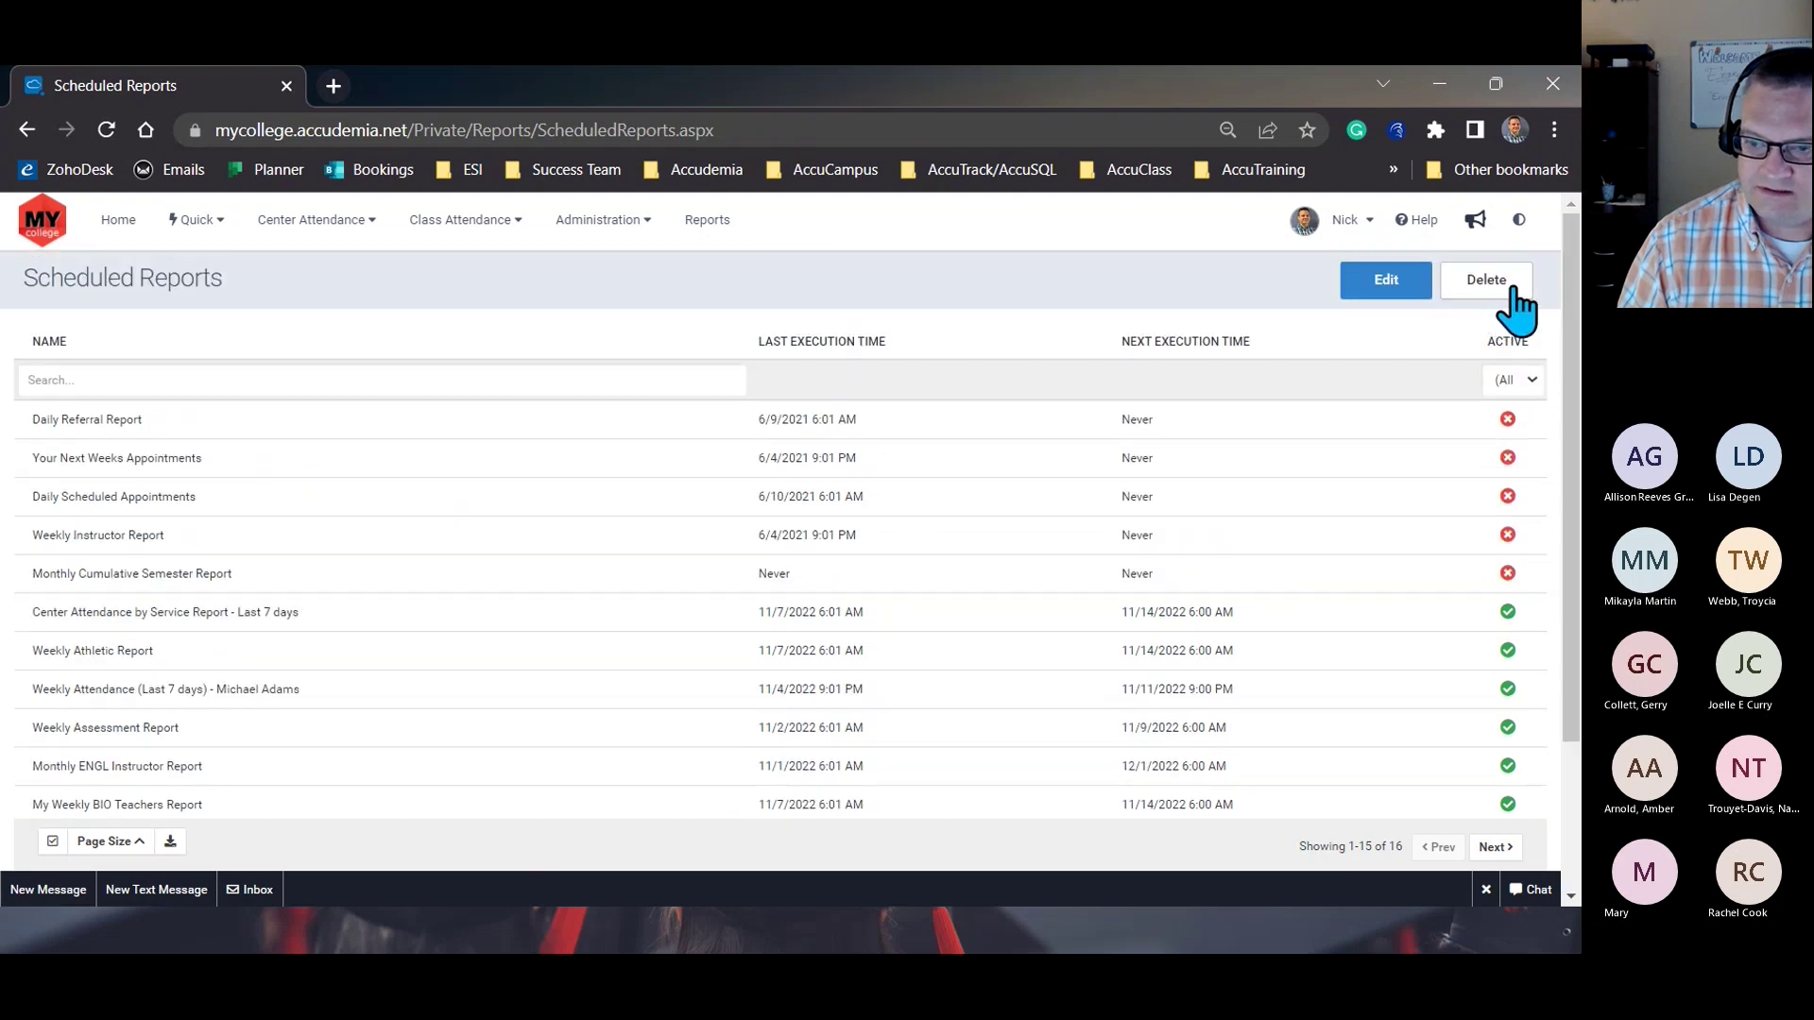
pyautogui.scroll(-3, 1459, 633)
pyautogui.scroll(3, 1469, 614)
pyautogui.click(1486, 280)
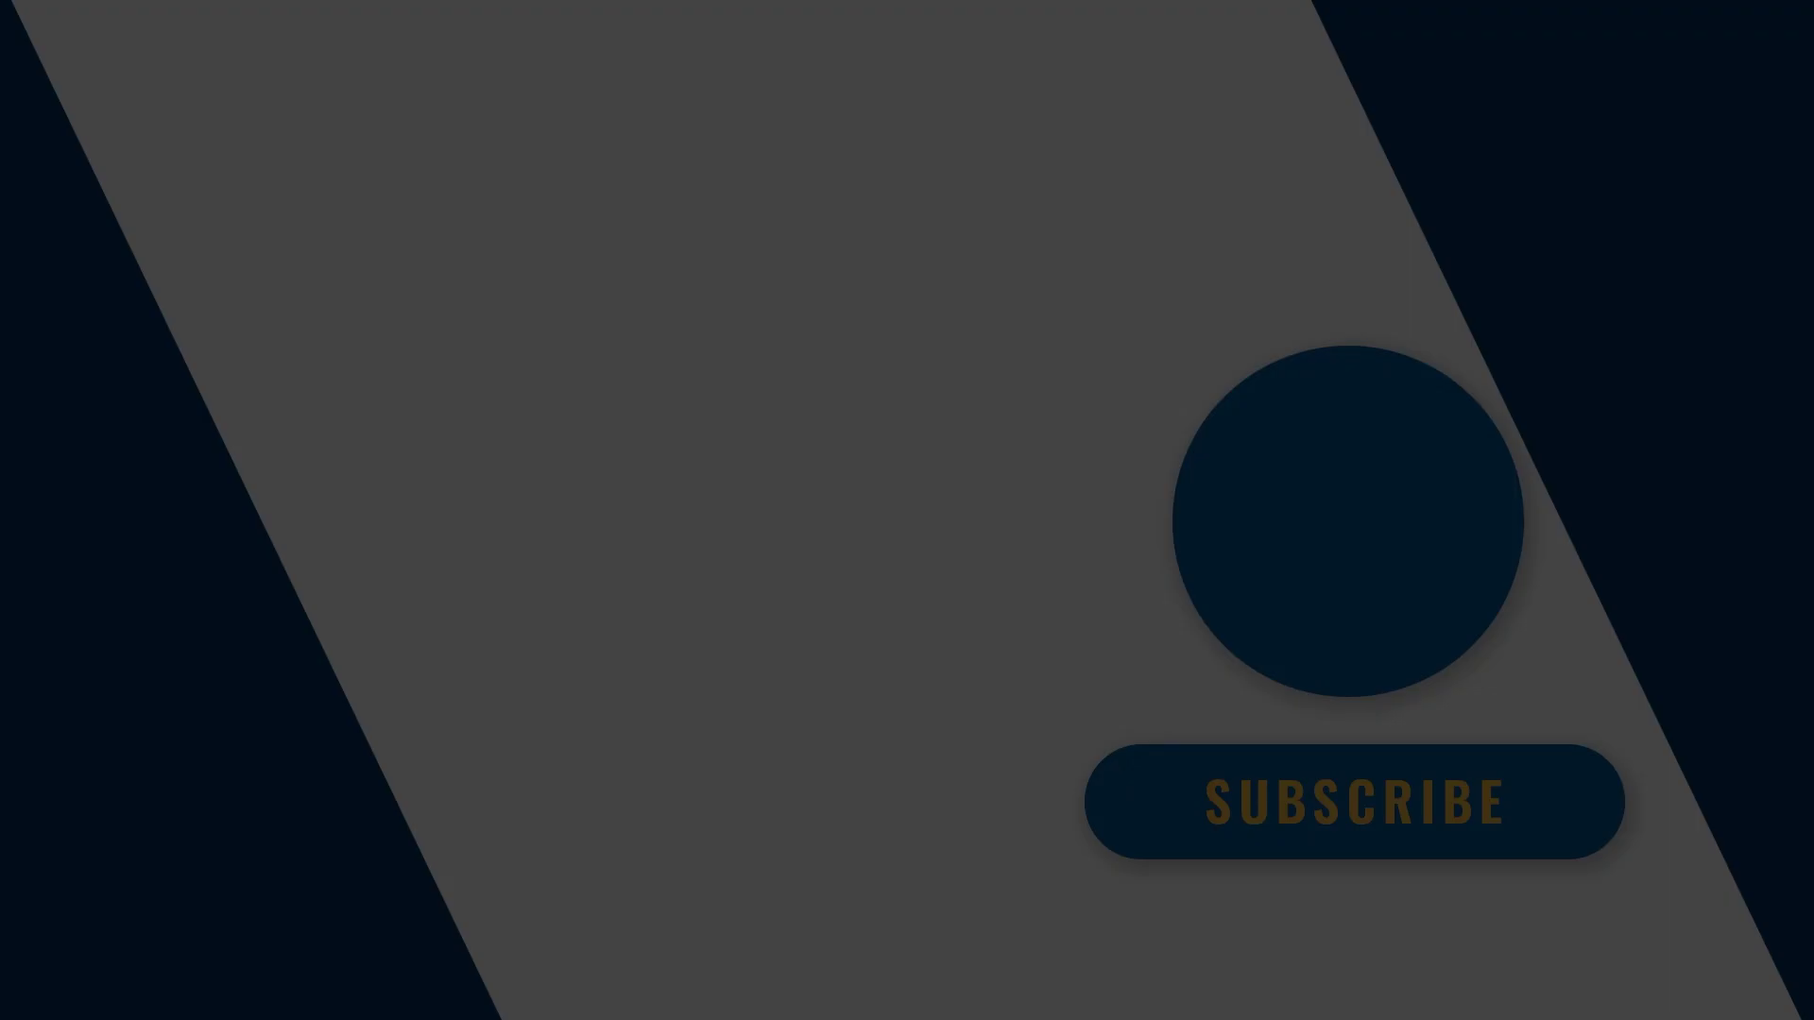